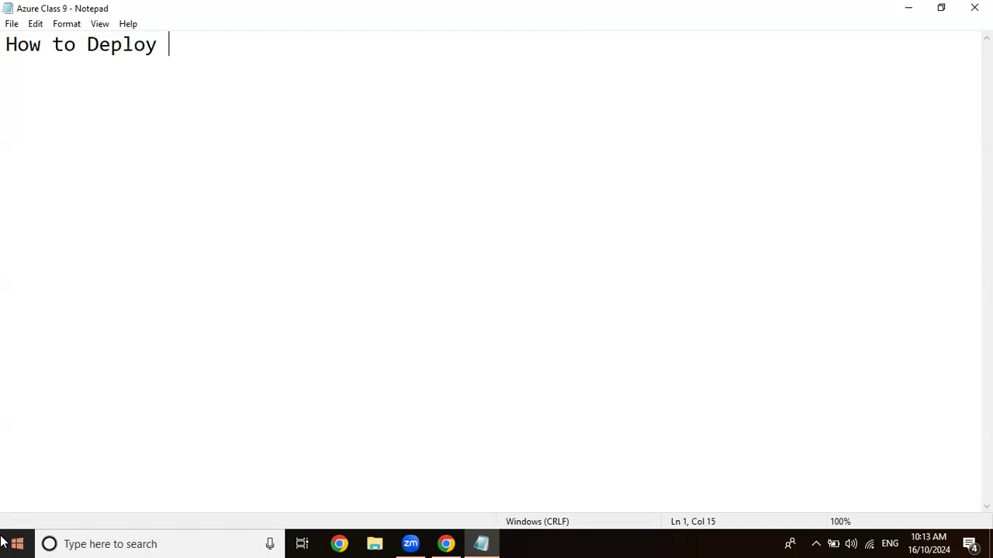
Complete the heading line so it reads "How to Deploy Azure DevOps Pipeline using Yaml script:".
{"action": "type", "text": "Azure De"}
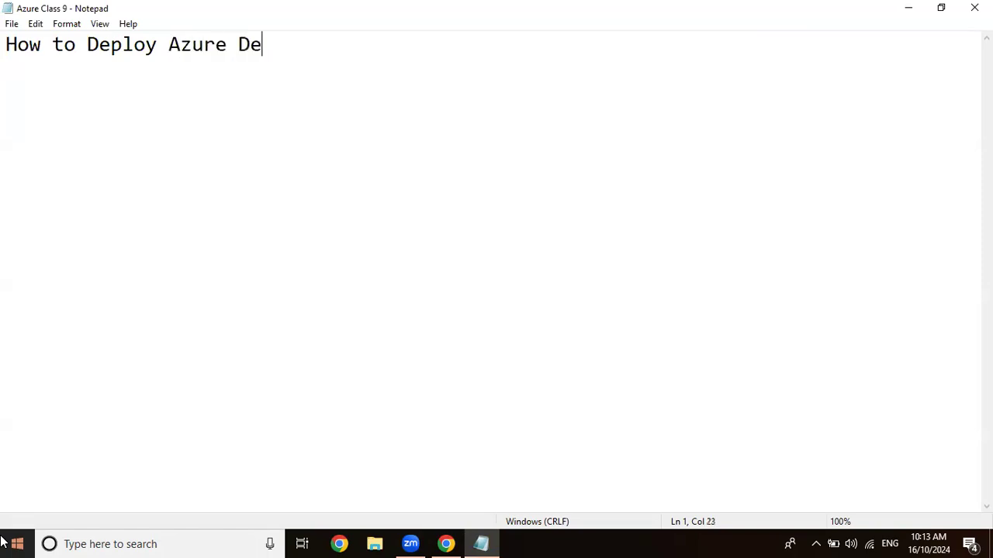
{"action": "type", "text": "vOps Piple"}
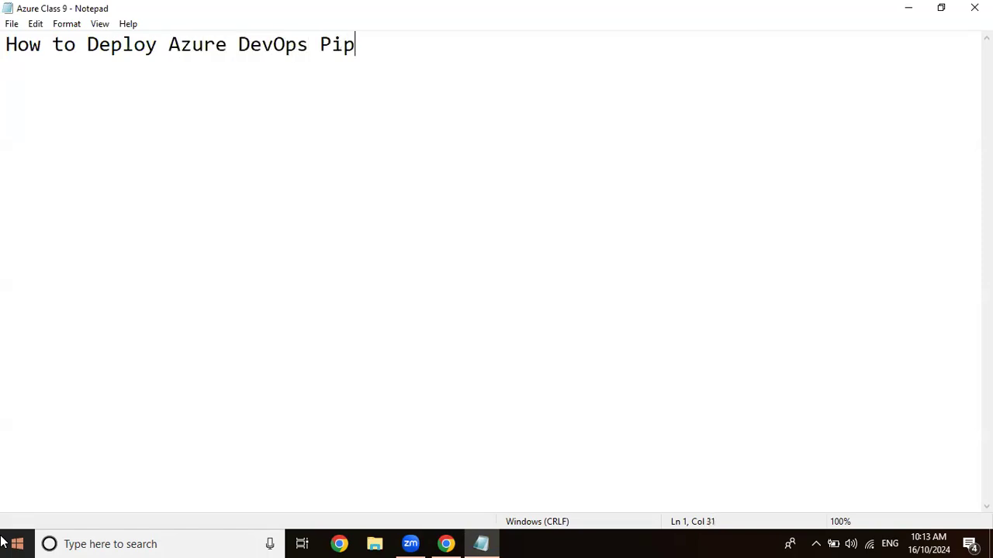
{"action": "key", "text": "BackSpace"}
{"action": "key", "text": "BackSpace"}
{"action": "type", "text": "eline "}
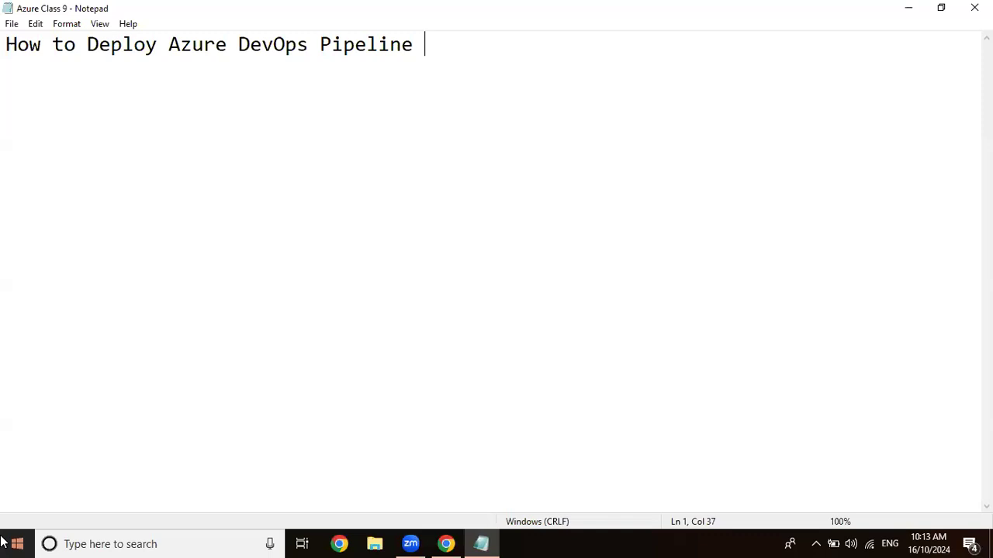
{"action": "type", "text": "using Yam"}
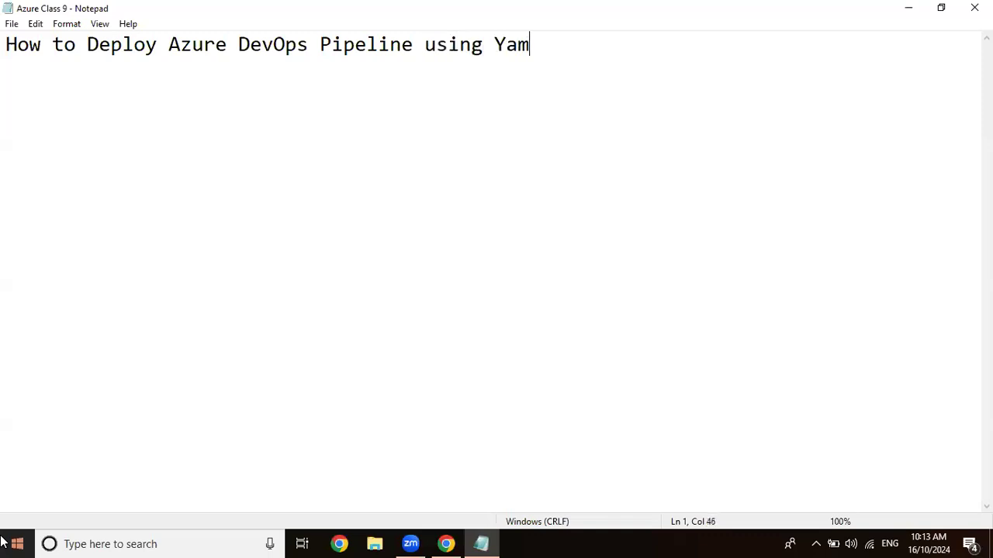
{"action": "type", "text": "l script:"}
Underline the heading with a row of dashes about as long as the heading text.
{"action": "key", "text": "Return"}
{"action": "type", "text": "----------------"}
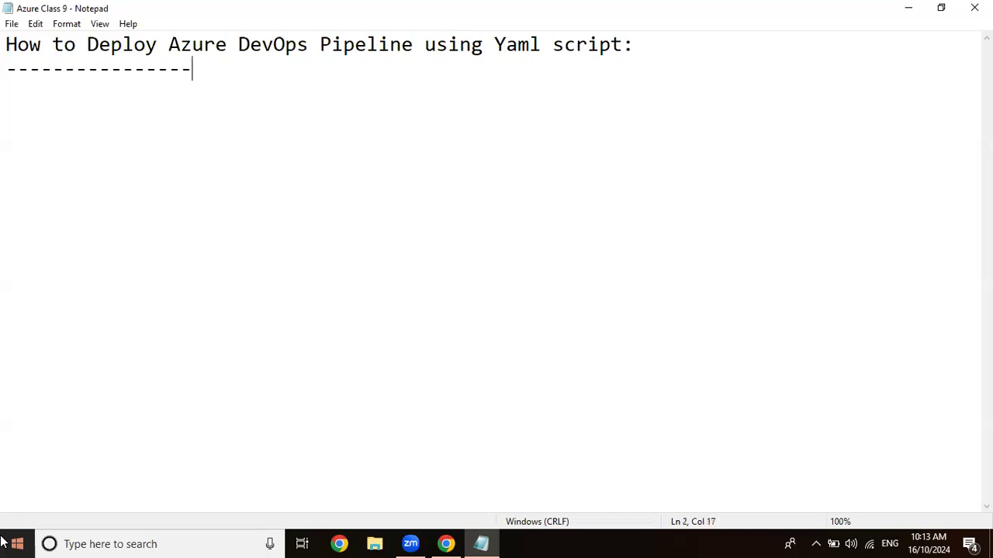
{"action": "type", "text": "----------------------------------------"}
{"action": "key", "text": "BackSpace"}
{"action": "key", "text": "BackSpace"}
{"action": "key", "text": "BackSpace"}
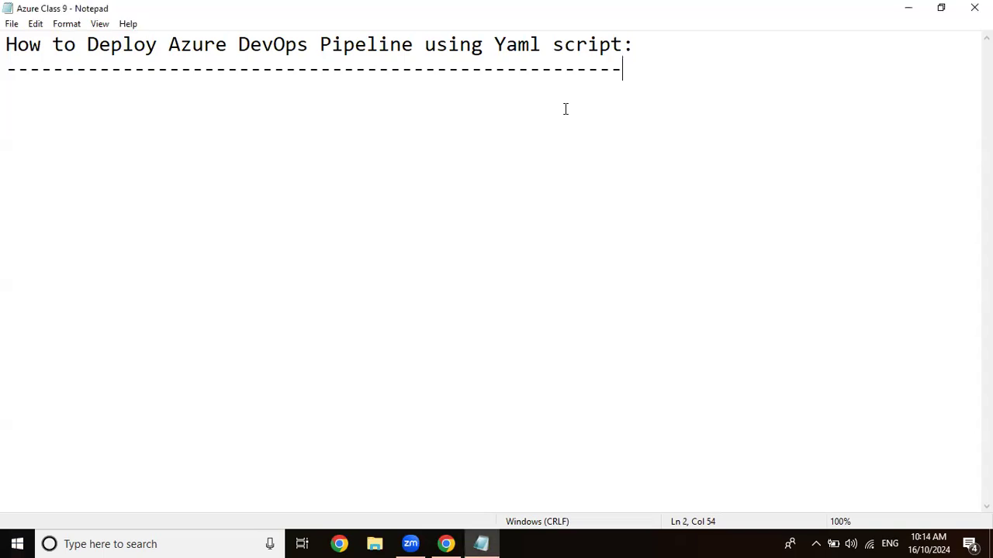
Add the line "YAML : Yet Any Markup Language" below the dashed underline, separated by a blank line.
{"action": "key", "text": "Return"}
{"action": "key", "text": "Return"}
{"action": "type", "text": "T"}
{"action": "key", "text": "BackSpace"}
{"action": "type", "text": "YAML"}
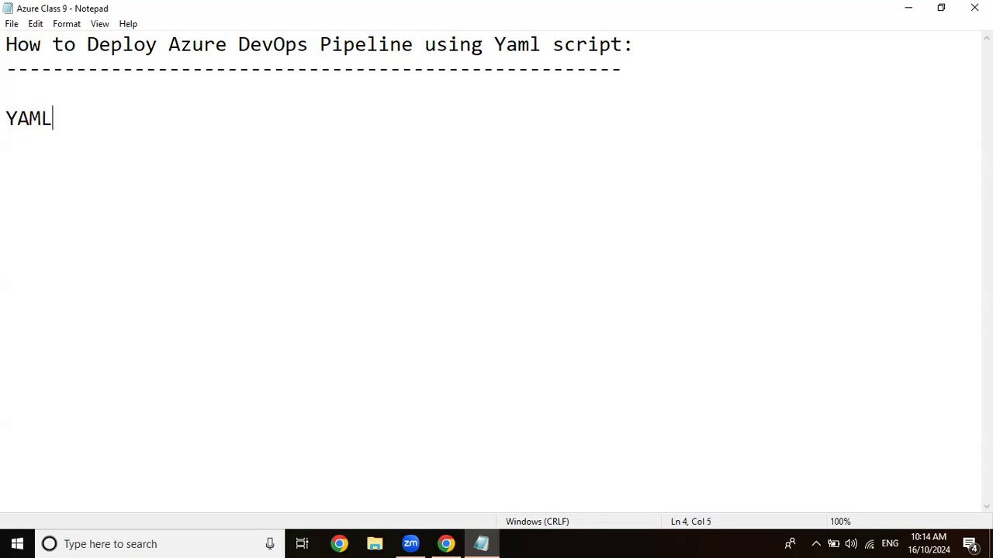
{"action": "type", "text": " : Yet Any MAr"}
{"action": "key", "text": "BackSpace"}
{"action": "key", "text": "BackSpace"}
{"action": "type", "text": "ar"}
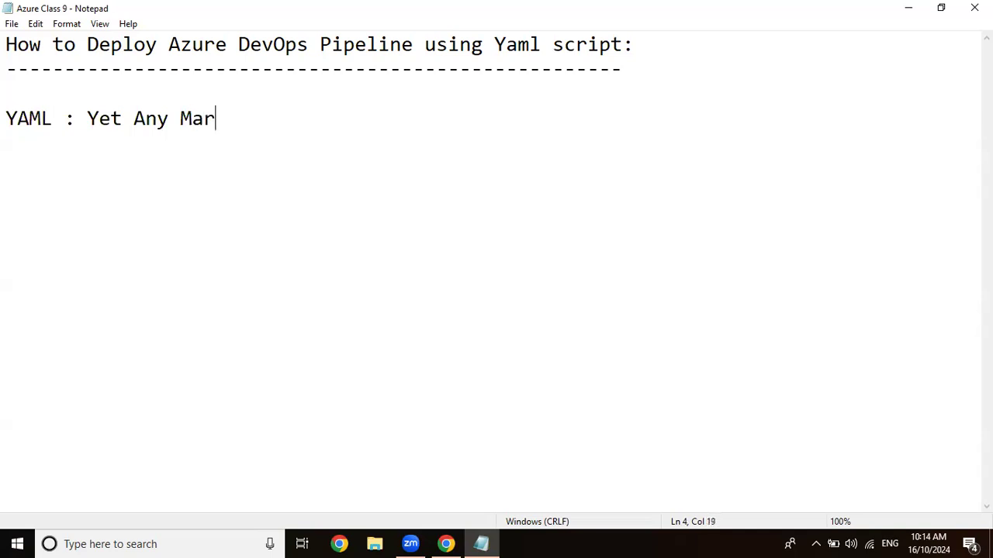
{"action": "type", "text": "kup Language"}
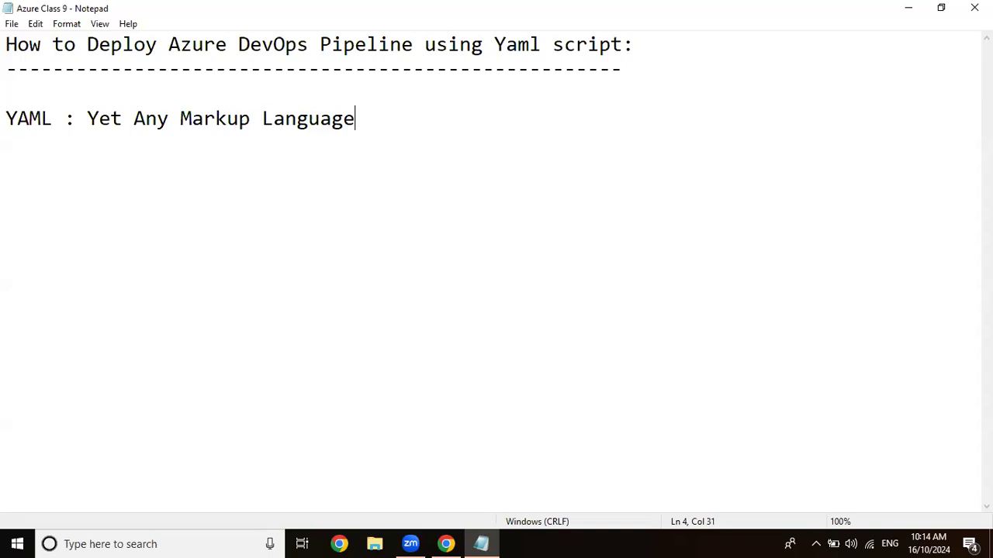
Leave a blank line after the YAML definition and write "Create virtual machine for Agent".
{"action": "key", "text": "Return"}
{"action": "key", "text": "Return"}
{"action": "type", "text": "Create "}
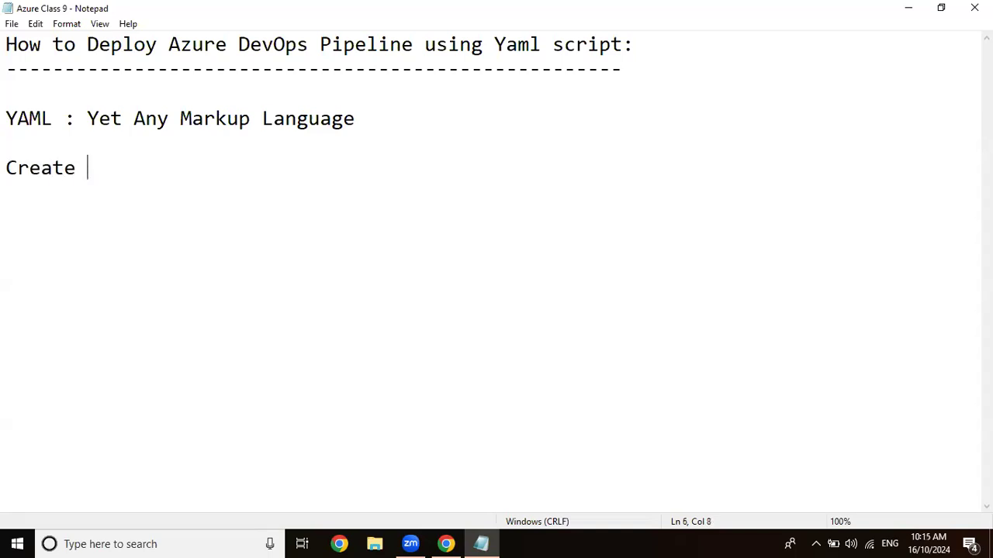
{"action": "type", "text": "virtual "}
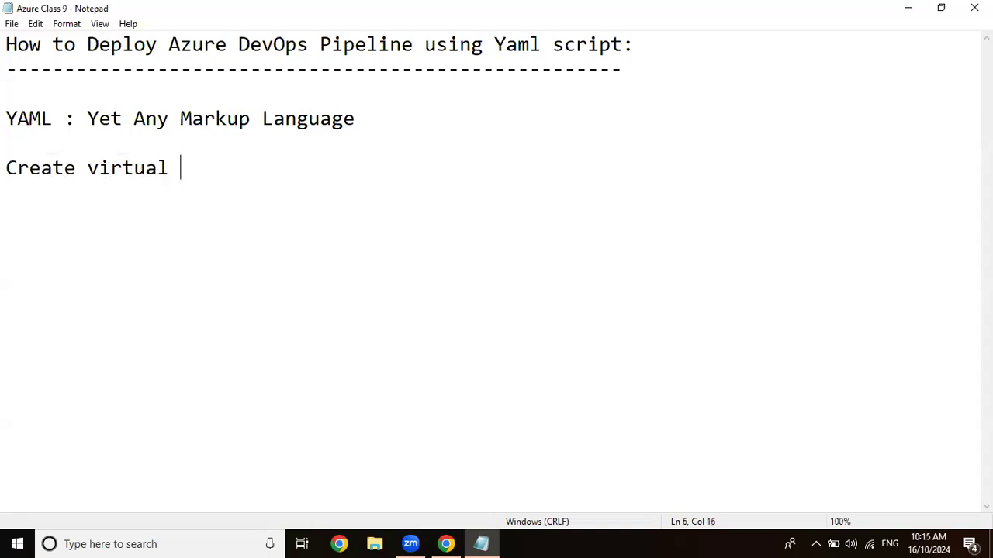
{"action": "type", "text": "machine fo"}
{"action": "type", "text": "r"}
{"action": "key", "text": "BackSpace"}
{"action": "type", "text": "e for "}
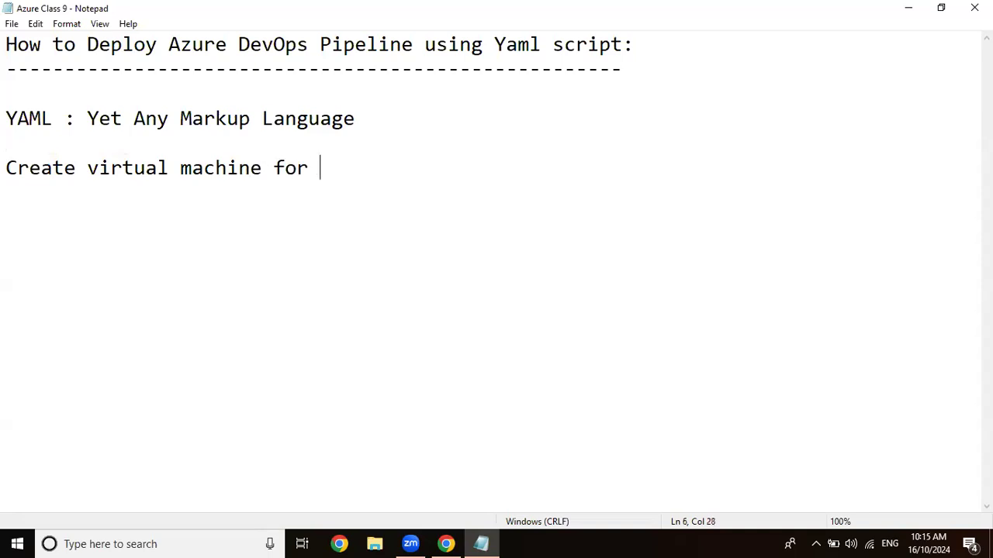
{"action": "type", "text": "Agent"}
Add the line "Create WebApps" directly under the virtual machine line.
{"action": "key", "text": "Return"}
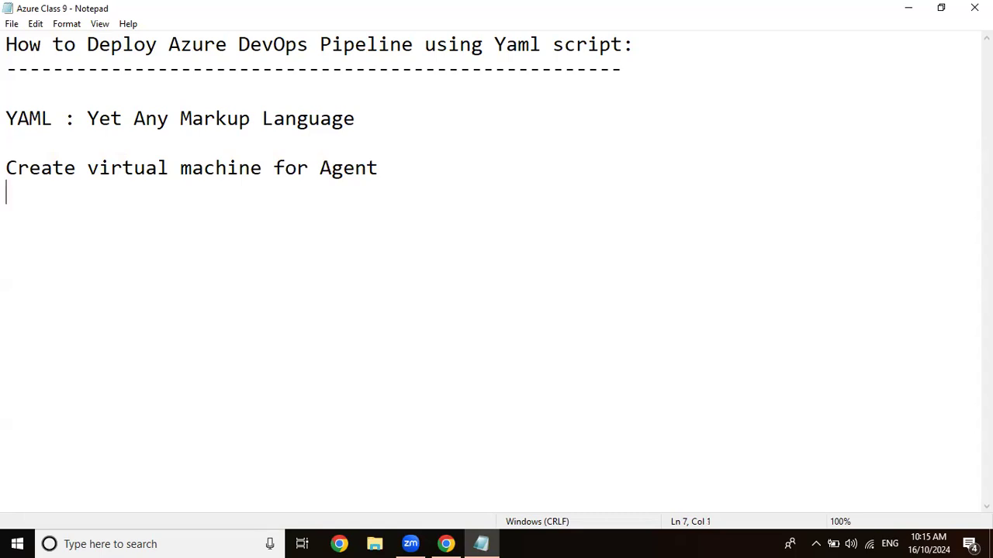
{"action": "type", "text": "Create WebApps"}
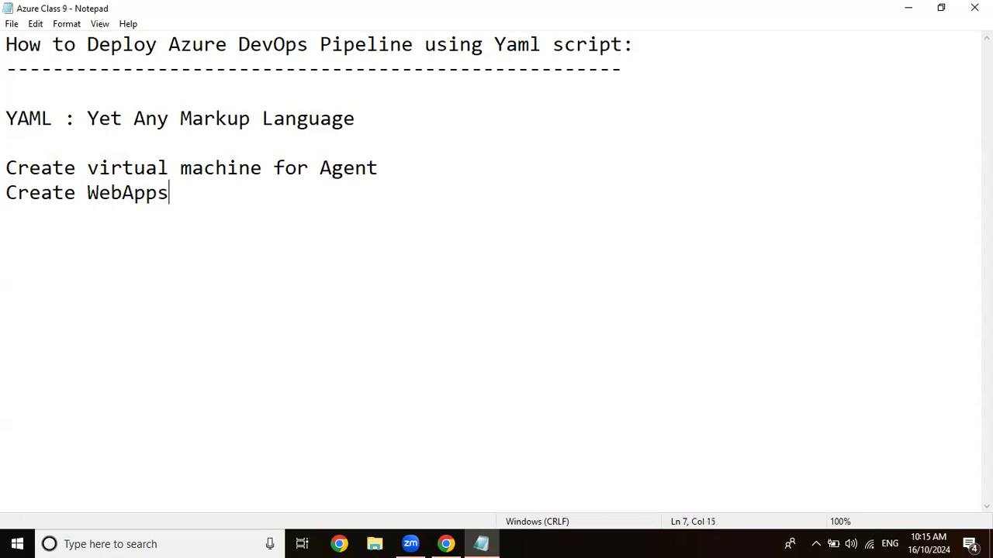
Add the line "Create CICD pipeline using yaml" under the WebApps line.
{"action": "key", "text": "Return"}
{"action": "type", "text": "Crea"}
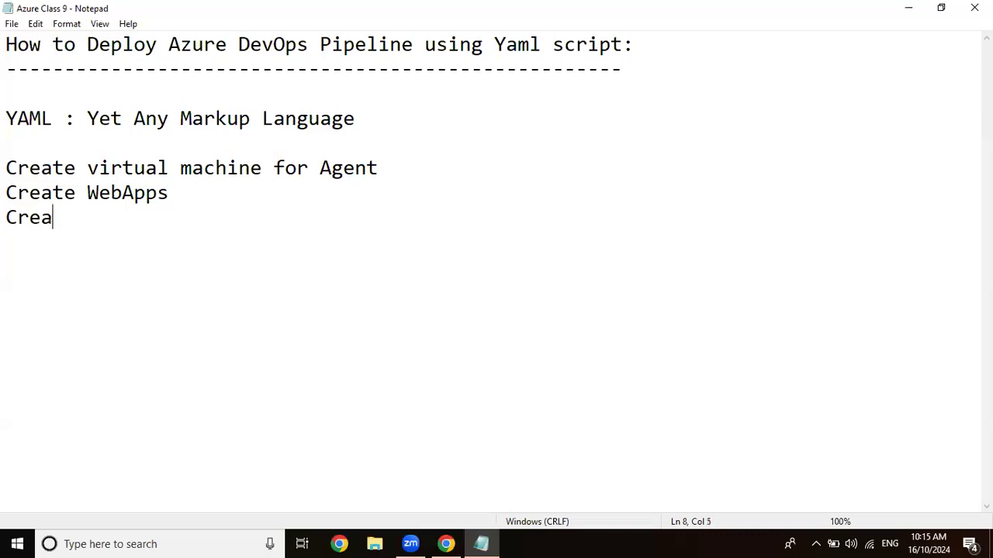
{"action": "type", "text": "te CICD pipel"}
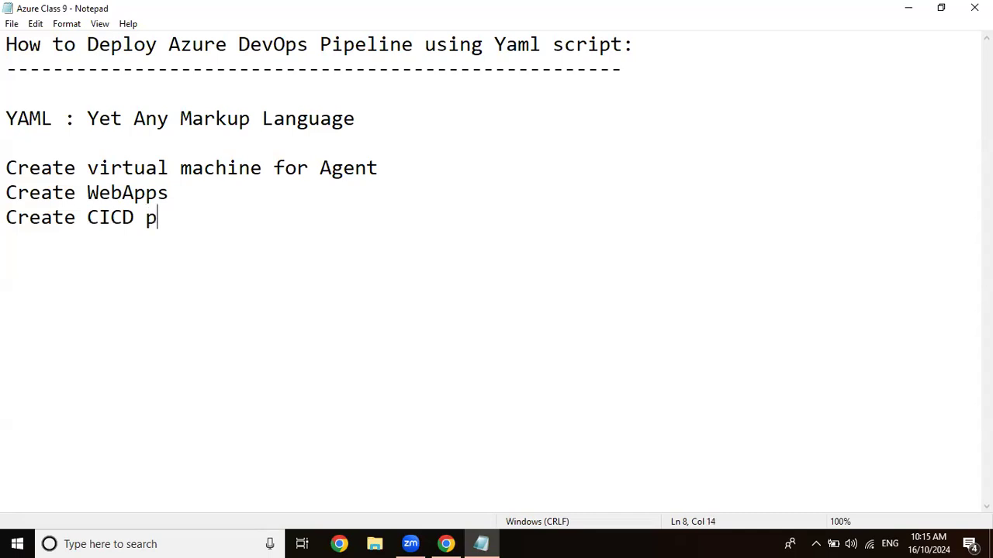
{"action": "key", "text": "BackSpace"}
{"action": "type", "text": "line usin"}
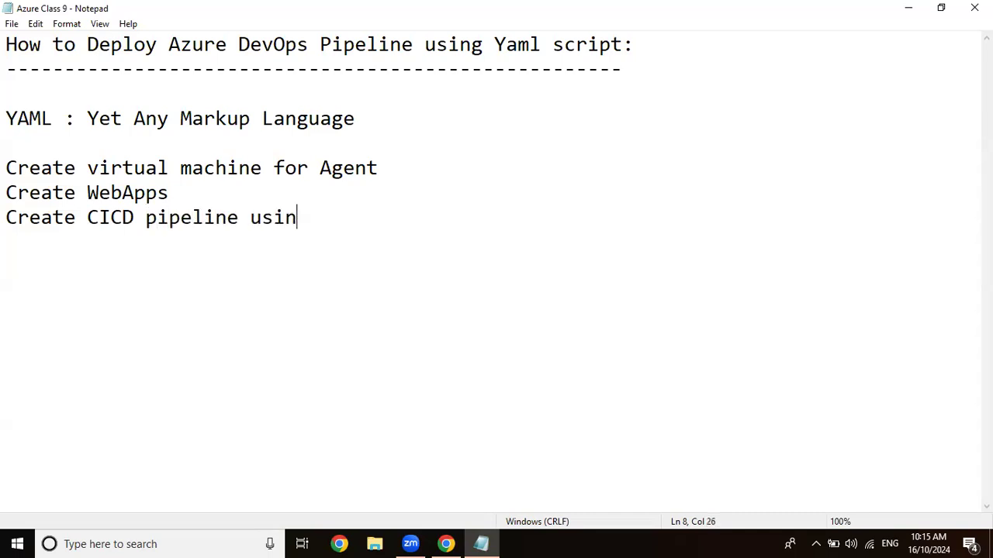
{"action": "type", "text": "g Azure Dev"}
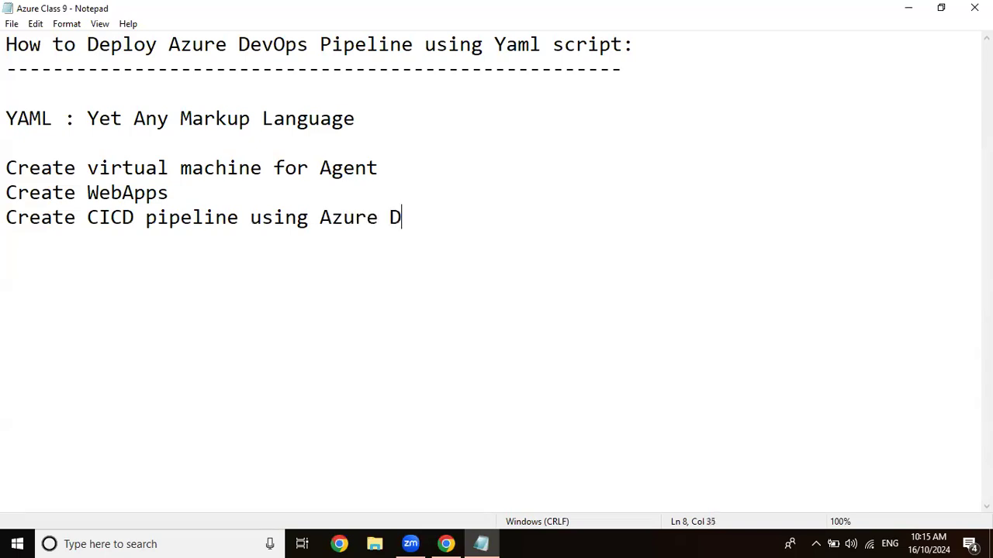
{"action": "key", "text": "BackSpace"}
{"action": "key", "text": "BackSpace"}
{"action": "key", "text": "BackSpace"}
{"action": "key", "text": "BackSpace"}
{"action": "key", "text": "BackSpace"}
{"action": "key", "text": "BackSpace"}
{"action": "key", "text": "BackSpace"}
{"action": "key", "text": "BackSpace"}
{"action": "key", "text": "BackSpace"}
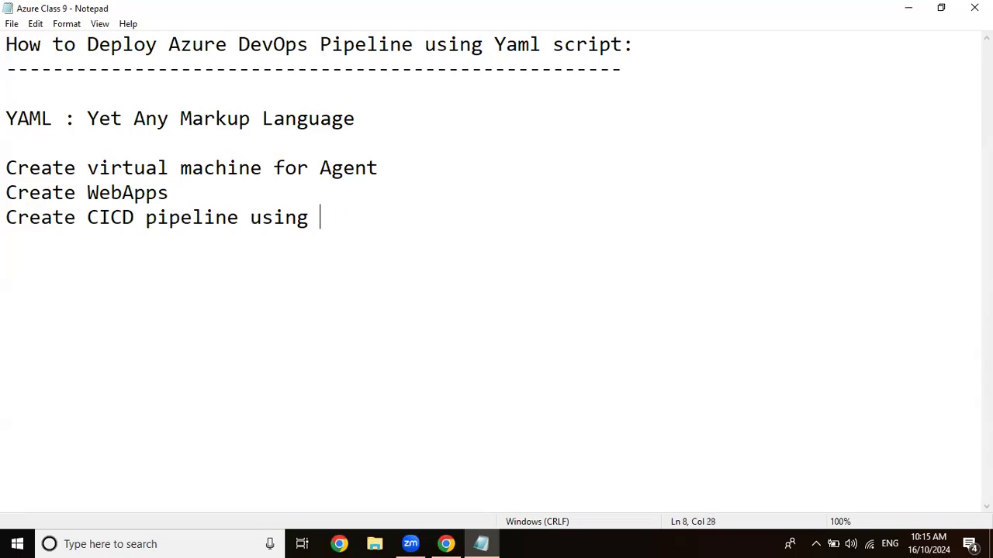
{"action": "type", "text": "yaml"}
Insert the line "Create dotnet Application in desktop" between the WebApps and CICD pipeline lines.
{"action": "key", "text": "Up"}
{"action": "key", "text": "Return"}
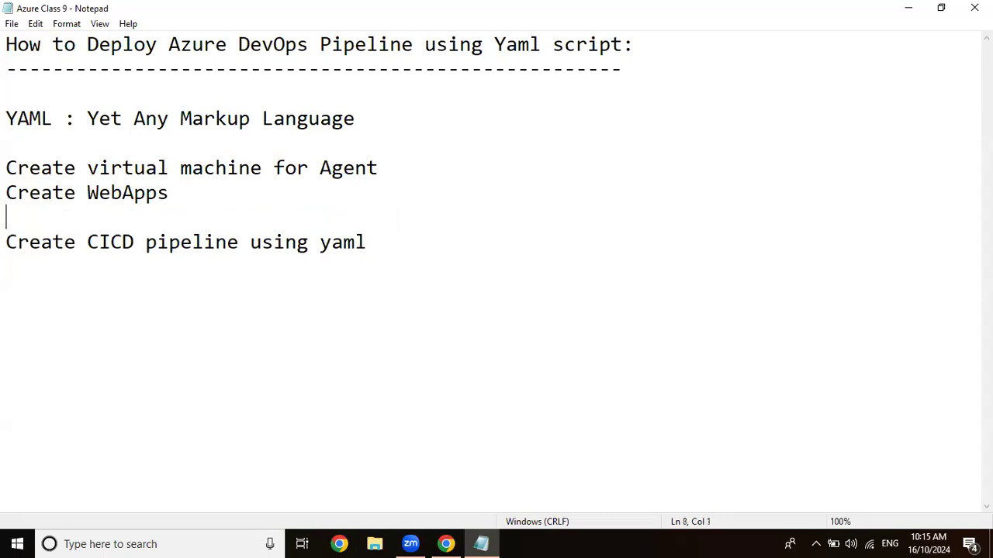
{"action": "type", "text": "Creat"}
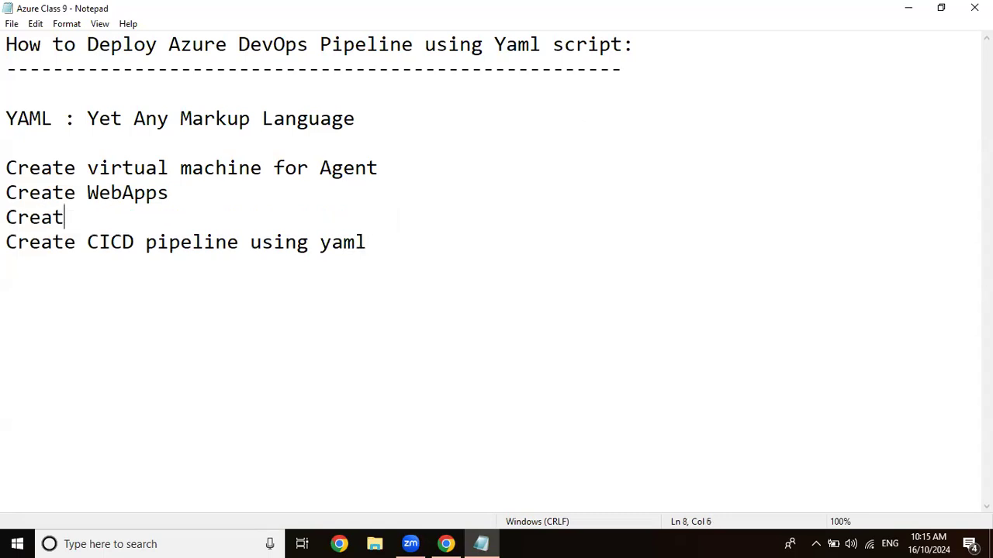
{"action": "type", "text": "e dotnet "}
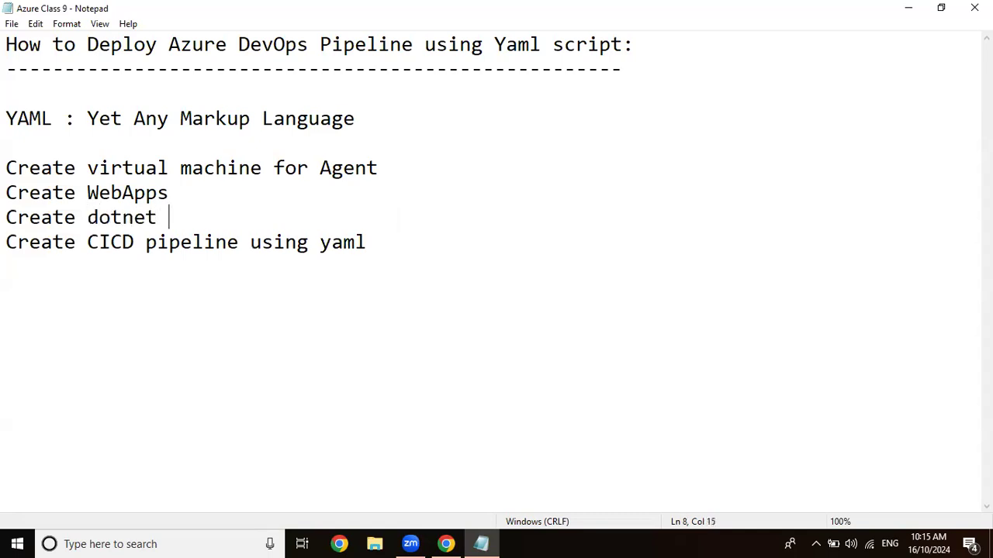
{"action": "type", "text": "Applicati"}
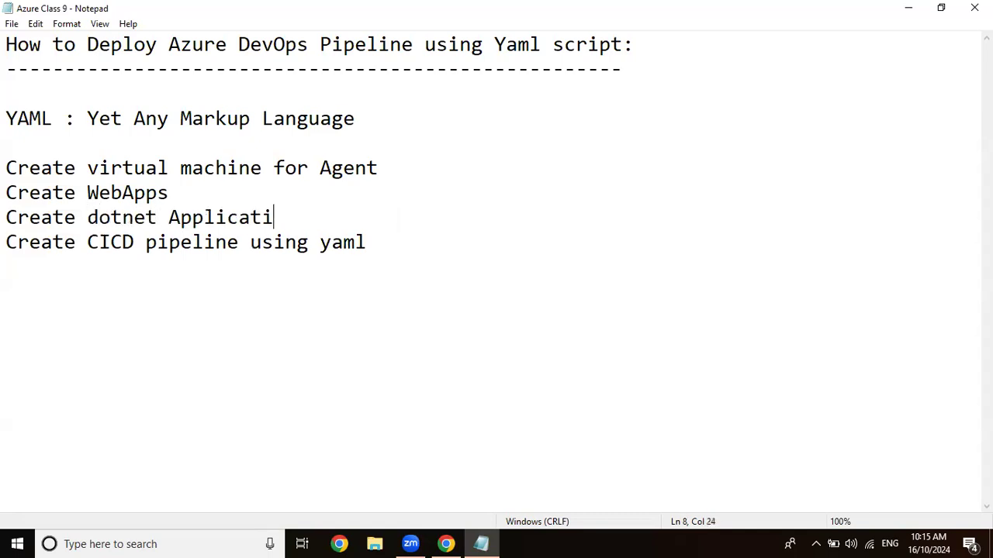
{"action": "type", "text": "on in desktop"}
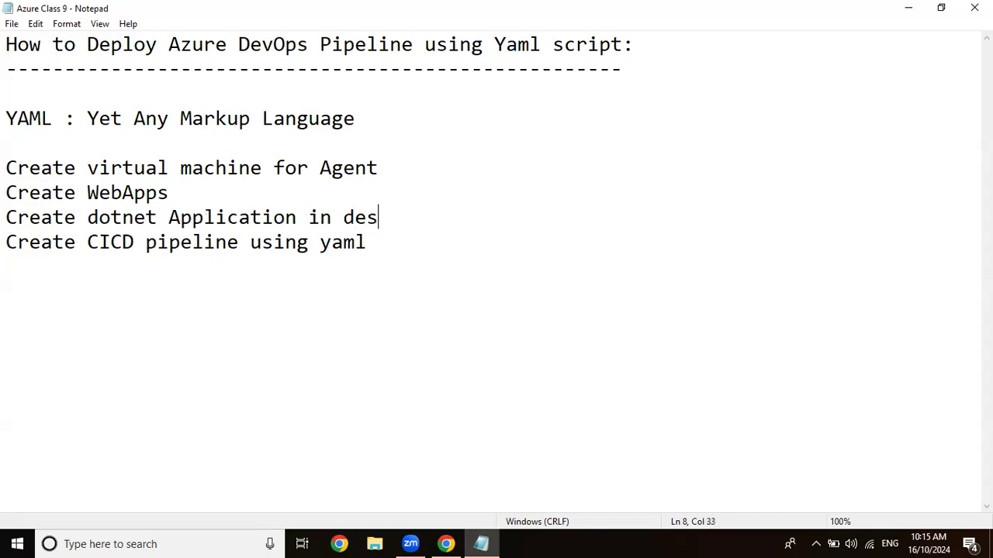
Insert the line "push the code to Azure Repo" between the dotnet application and CICD pipeline lines.
{"action": "key", "text": "Return"}
{"action": "type", "text": "pu"}
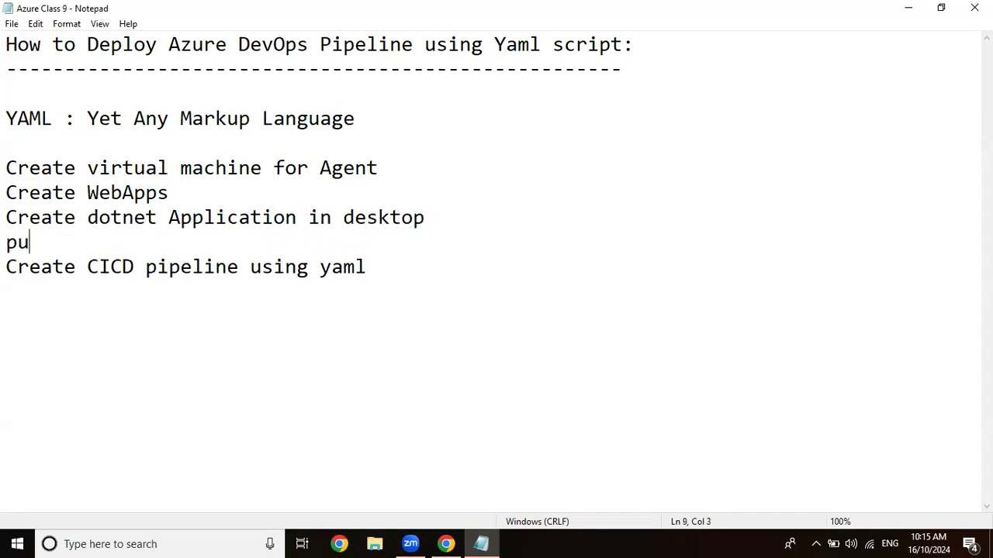
{"action": "type", "text": "sh the cod"}
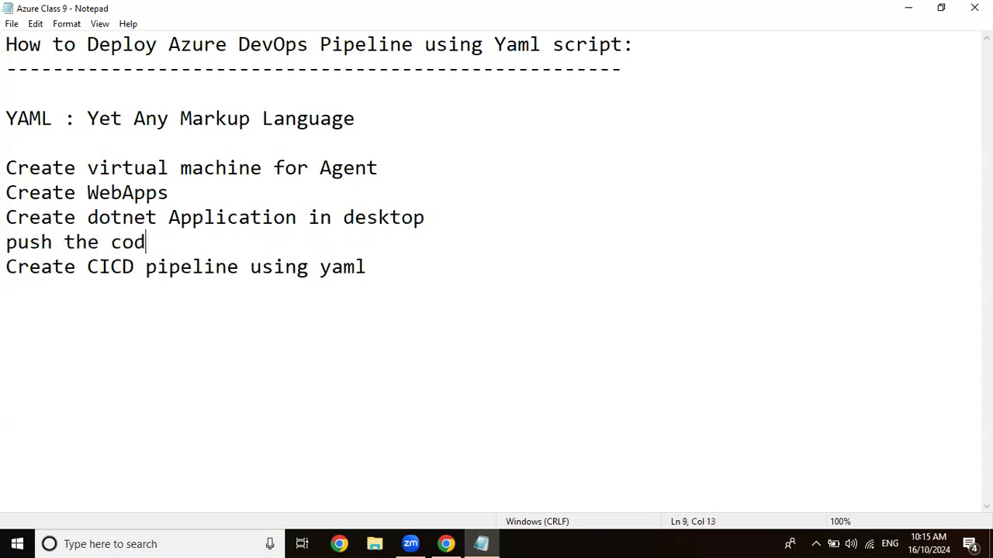
{"action": "type", "text": "e to Azure dev"}
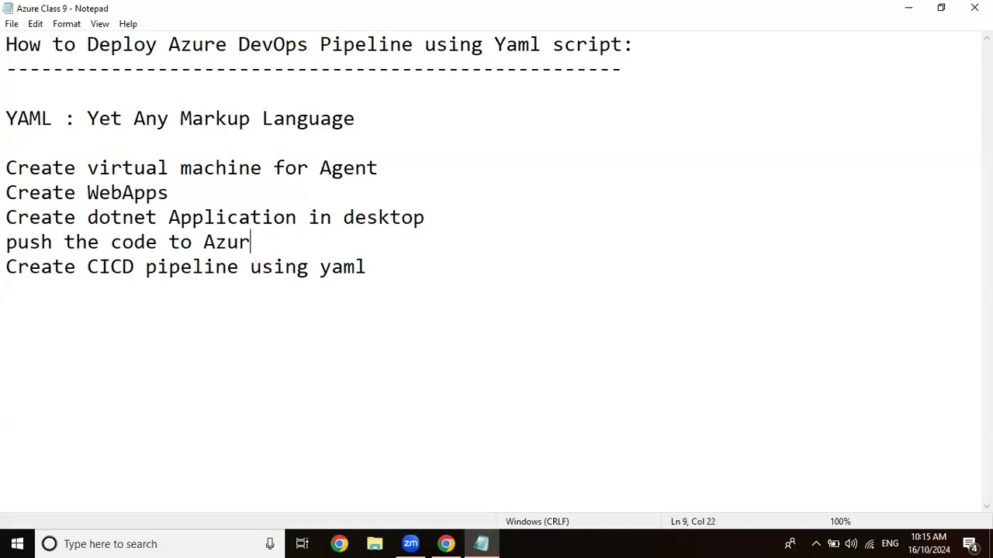
{"action": "key", "text": "BackSpace"}
{"action": "key", "text": "BackSpace"}
{"action": "key", "text": "BackSpace"}
{"action": "type", "text": "Repo"}
{"action": "key", "text": "Return"}
{"action": "key", "text": "BackSpace"}
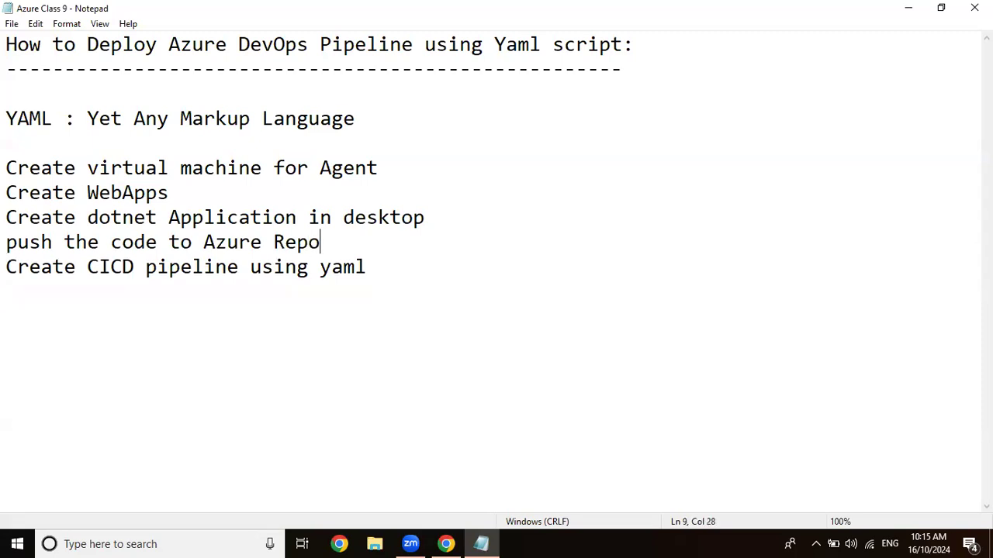
Switch to Chrome and open portal.azure.com in the existing Google page.
{"action": "left_click", "coordinate": [920, 7]}
{"action": "left_click", "coordinate": [326, 8]}
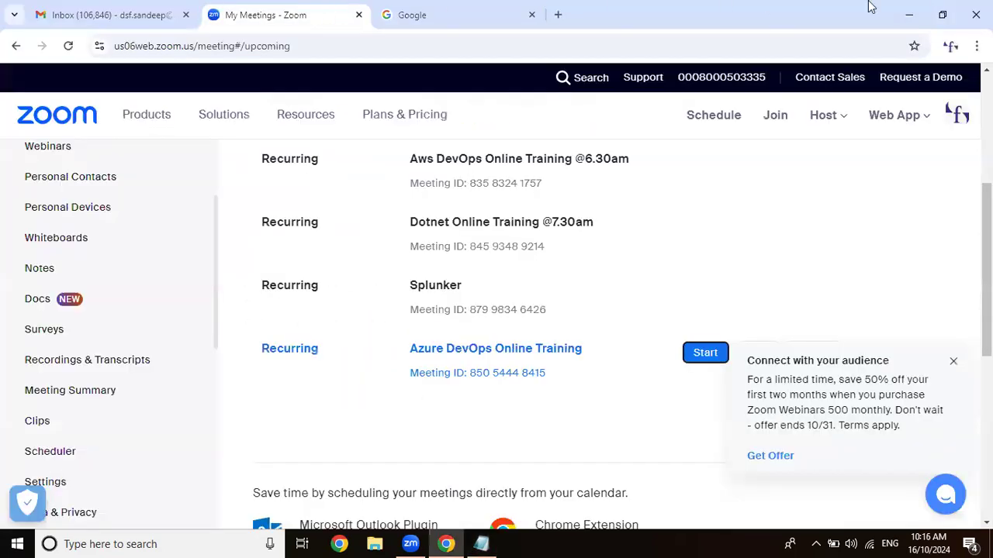
{"action": "left_click", "coordinate": [472, 23]}
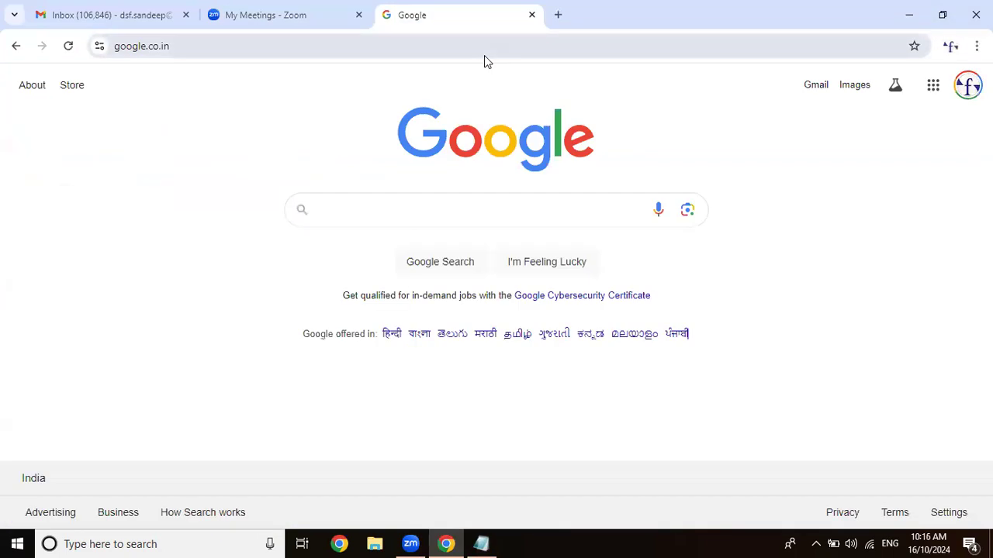
{"action": "left_click", "coordinate": [484, 57]}
{"action": "type", "text": "portal.azur"}
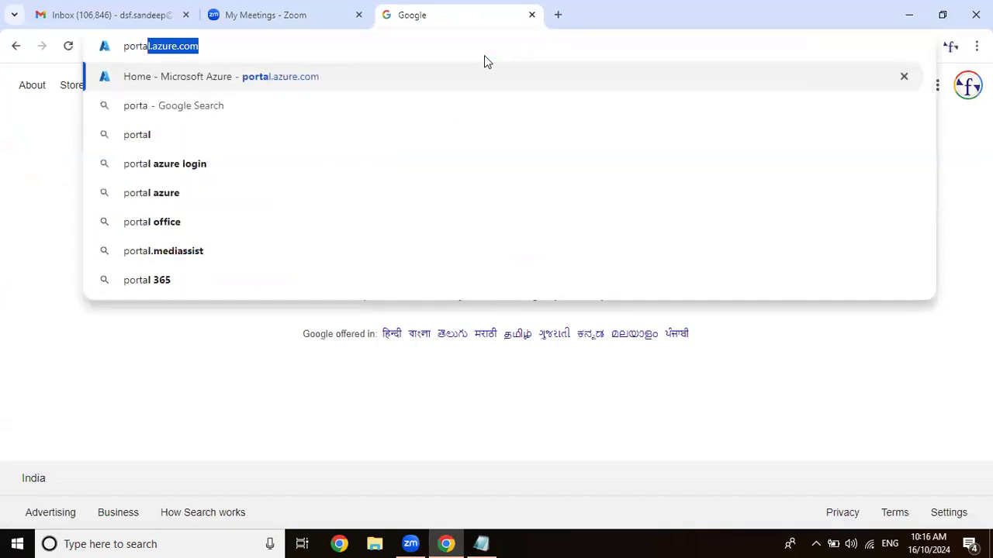
{"action": "key", "text": "Return"}
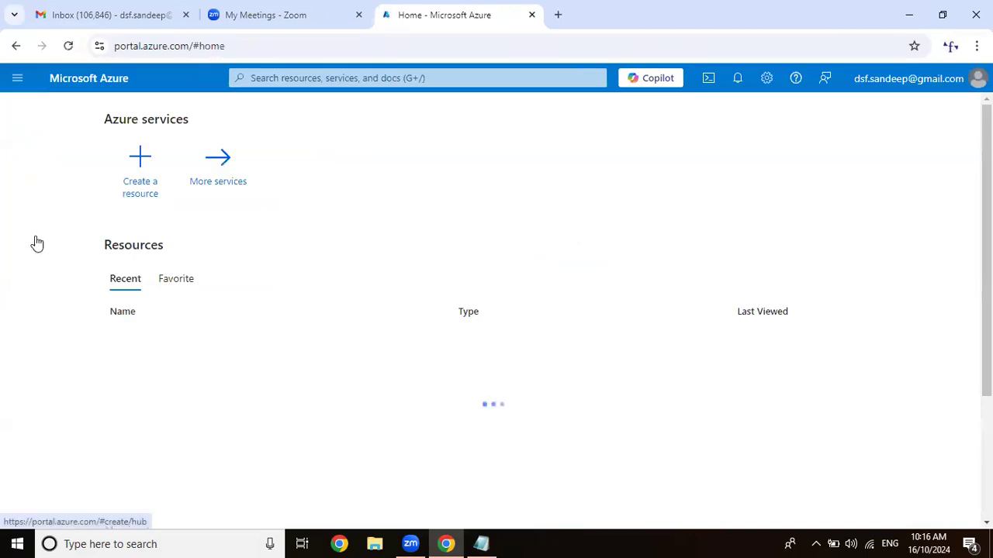
Delete the resource group DefaultResourceGroup-EUS, confirming the deletion with its name.
{"action": "left_click", "coordinate": [372, 180]}
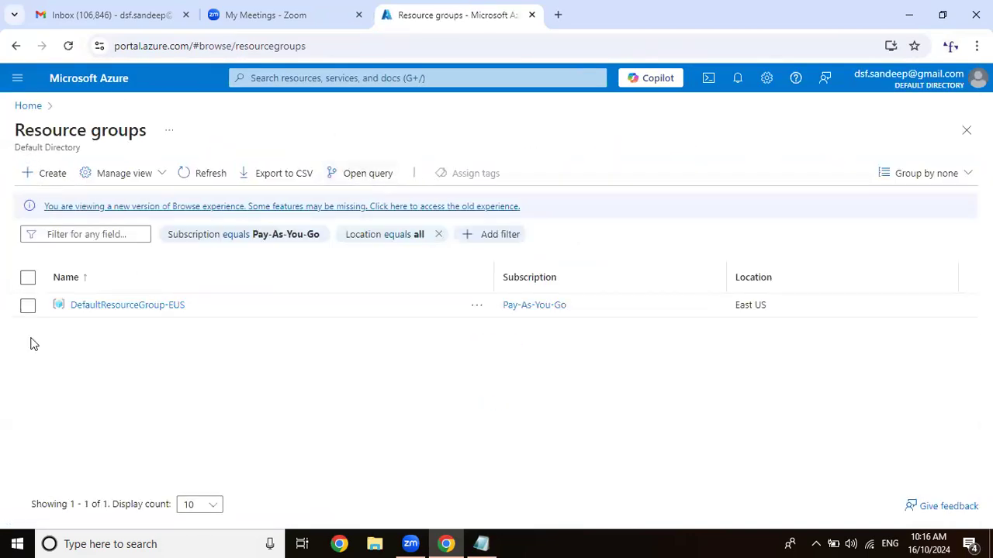
{"action": "left_click", "coordinate": [162, 305]}
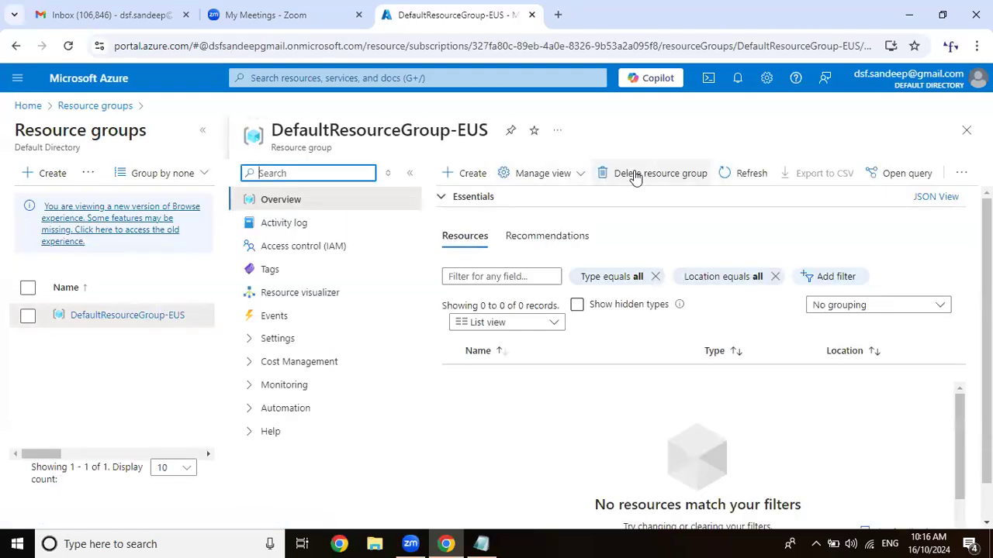
{"action": "left_click", "coordinate": [636, 173]}
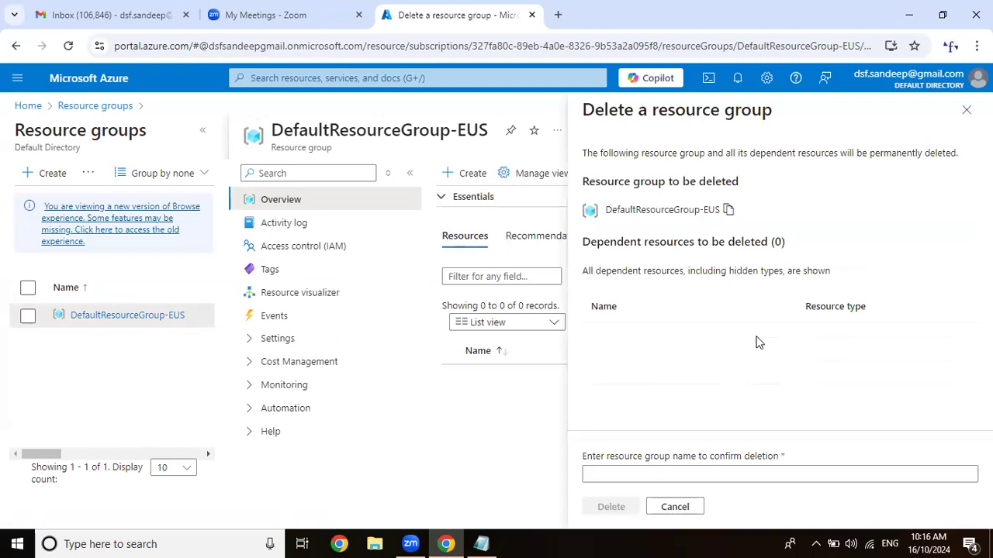
{"action": "left_click", "coordinate": [690, 476]}
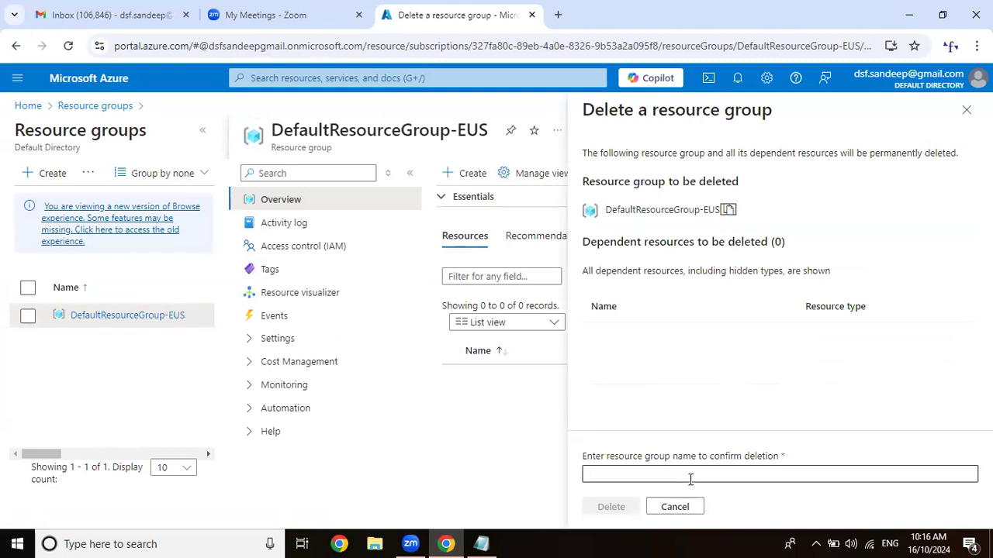
{"action": "type", "text": "DefaultResourceGroup-EUS"}
{"action": "left_click", "coordinate": [610, 507]}
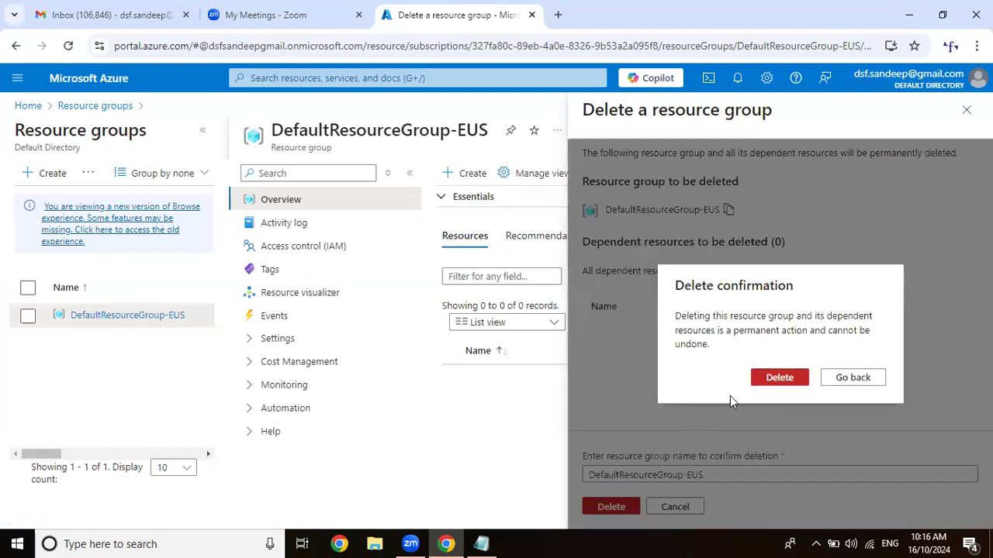
{"action": "left_click", "coordinate": [778, 378]}
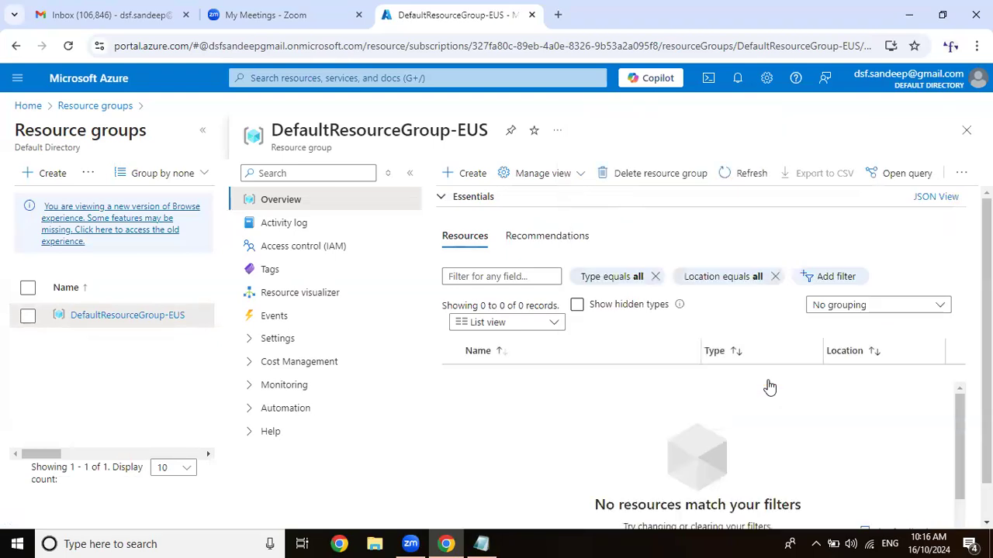
Start a new resource group in the Pay-As-You-Go subscription and name it AzureTraining.
{"action": "left_click", "coordinate": [106, 77]}
{"action": "left_click", "coordinate": [210, 198]}
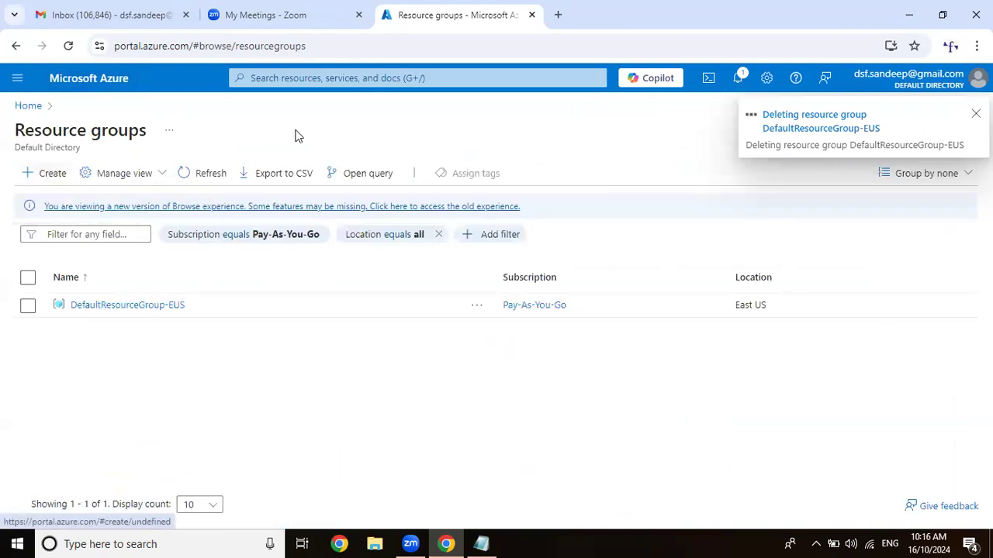
{"action": "left_click", "coordinate": [305, 317]}
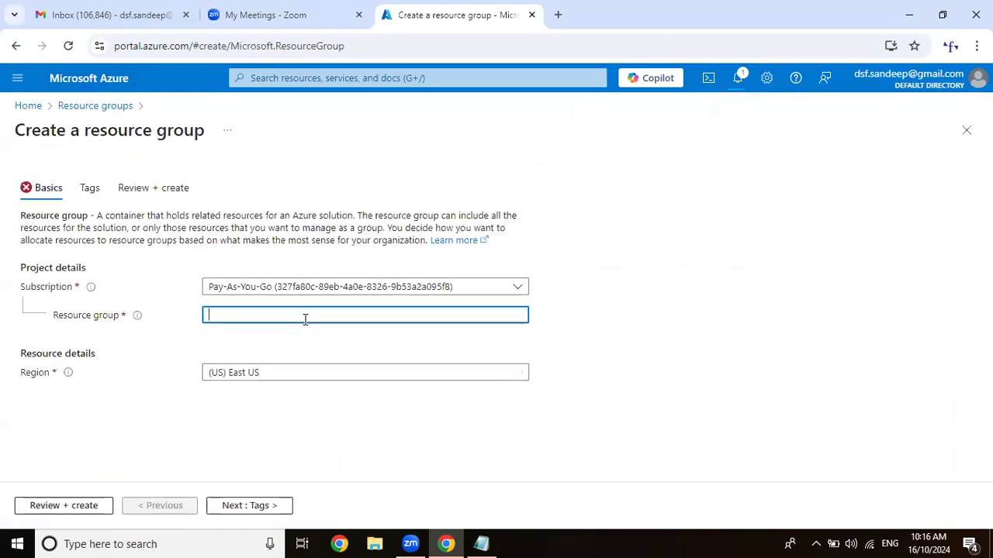
{"action": "type", "text": "AzureT"}
{"action": "type", "text": "RG"}
{"action": "key", "text": "BackSpace"}
{"action": "key", "text": "BackSpace"}
{"action": "type", "text": "rsining"}
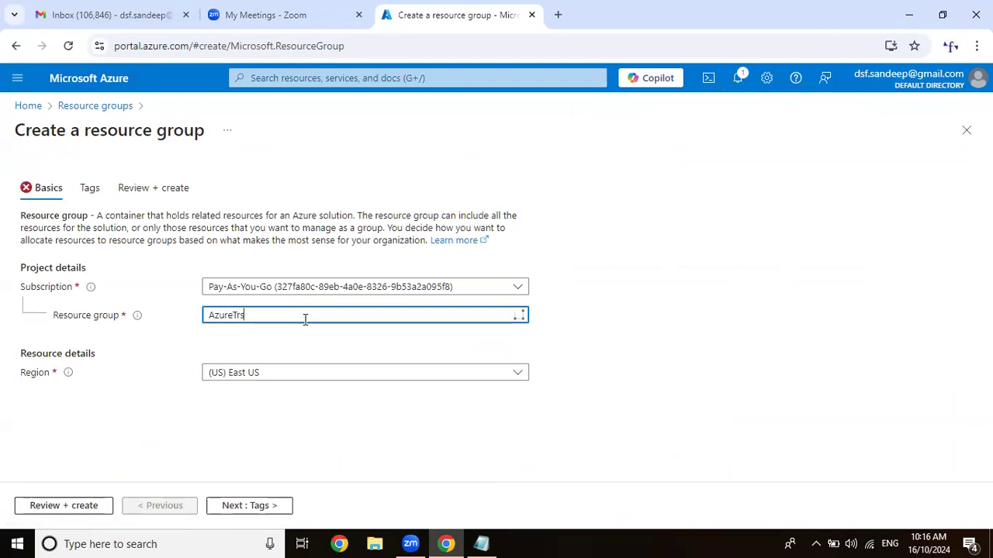
{"action": "key", "text": "BackSpace"}
{"action": "key", "text": "BackSpace"}
{"action": "key", "text": "BackSpace"}
{"action": "key", "text": "BackSpace"}
{"action": "type", "text": "ainin"}
Proceed to the review without adding tags and create the AzureTraining resource group.
{"action": "left_click", "coordinate": [262, 508]}
{"action": "left_click", "coordinate": [263, 508]}
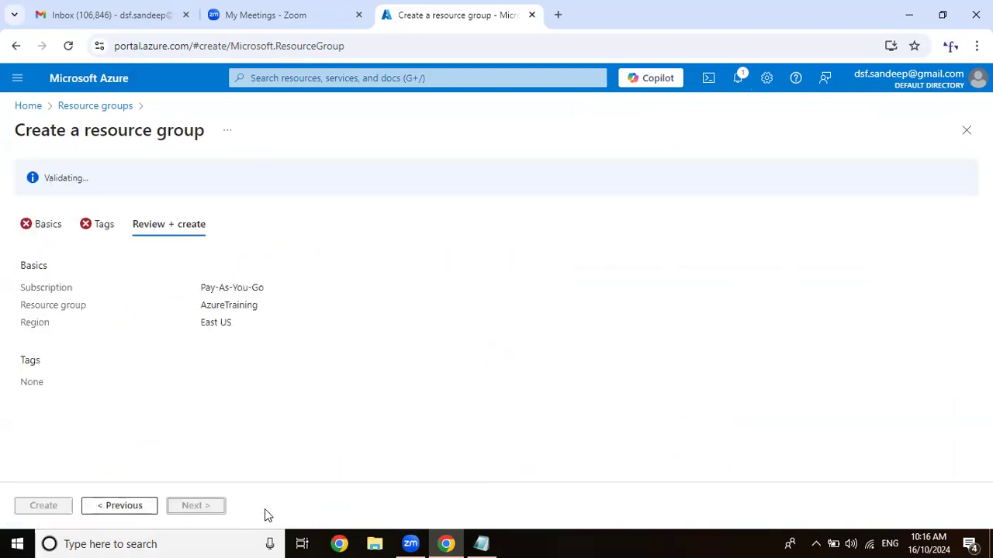
{"action": "left_click", "coordinate": [36, 506]}
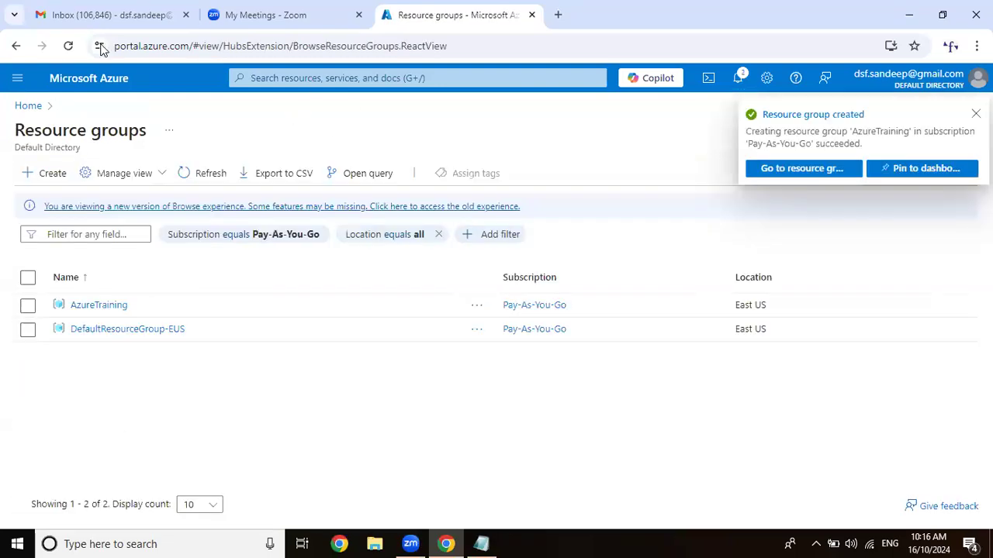
Find the Virtual networks service and start a new virtual network named AzureTraining-Vnet in the AzureTraining resource group.
{"action": "left_click", "coordinate": [100, 79]}
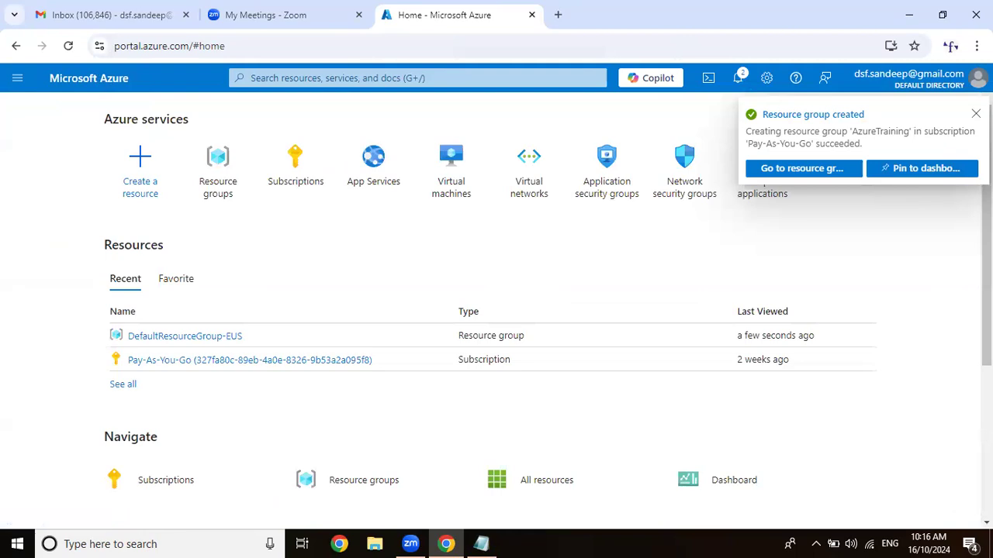
{"action": "left_click", "coordinate": [975, 114]}
{"action": "left_click", "coordinate": [441, 78]}
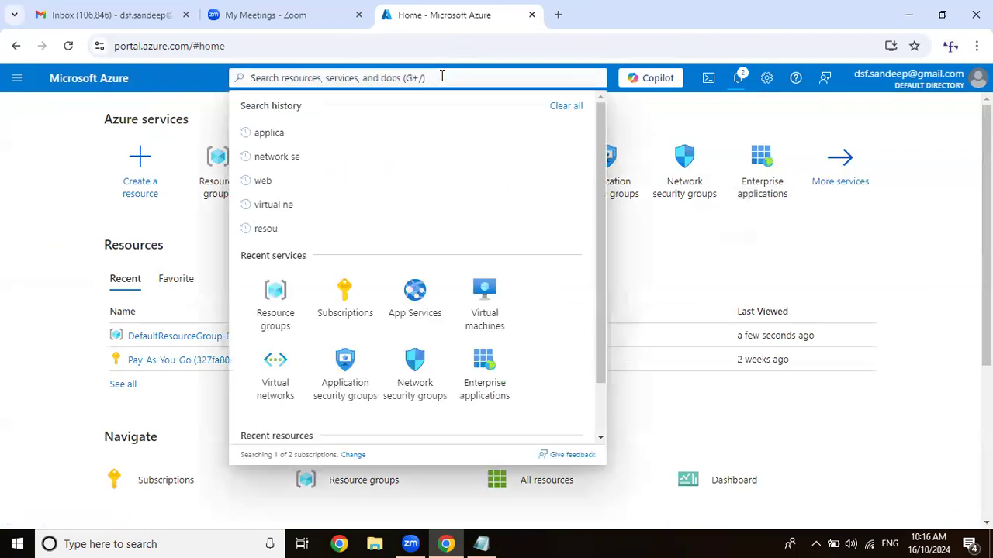
{"action": "type", "text": "virtua"}
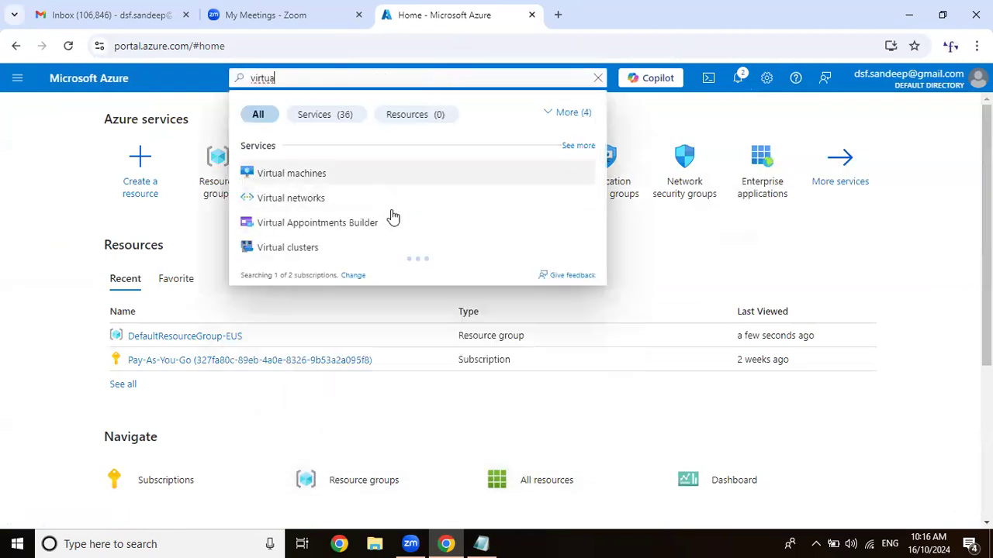
{"action": "left_click", "coordinate": [403, 198]}
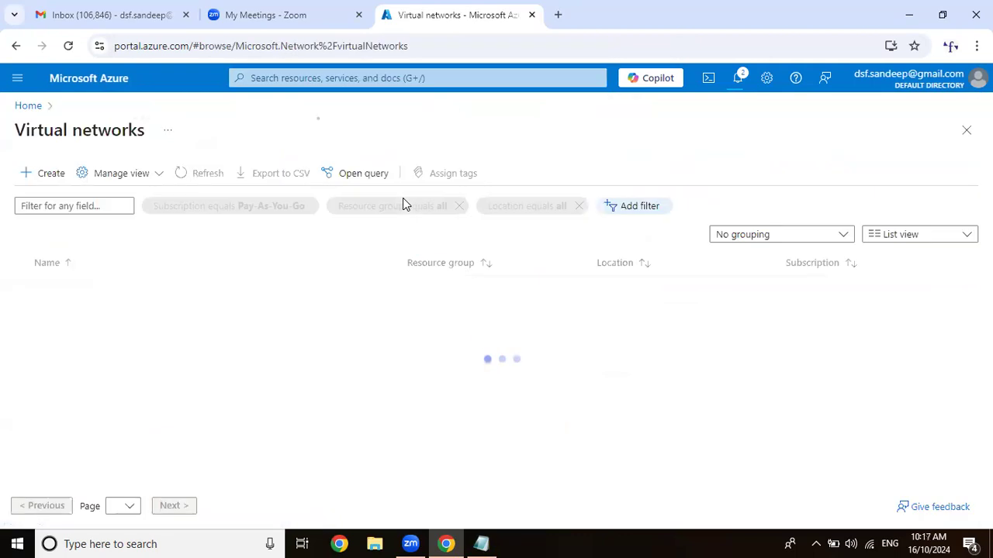
{"action": "left_click", "coordinate": [27, 165]}
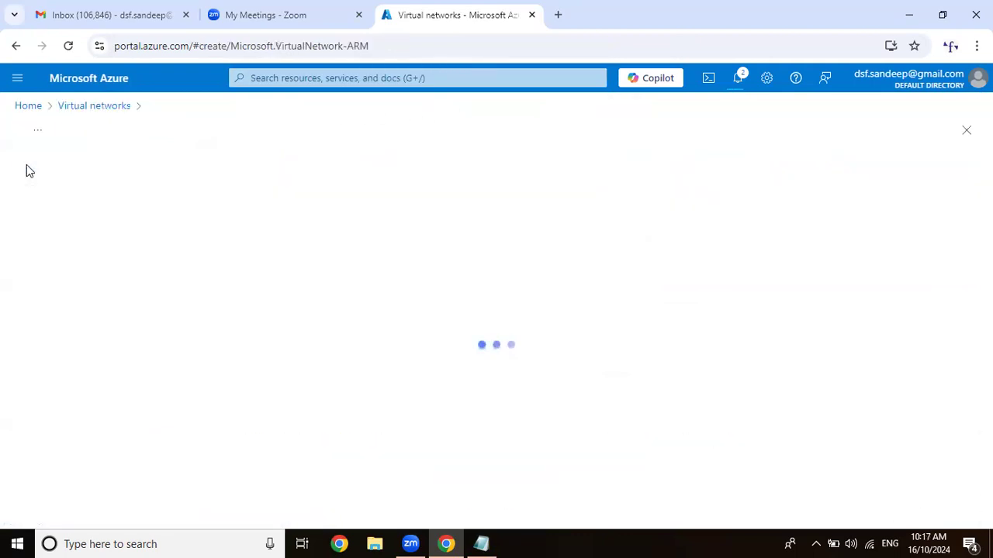
{"action": "scroll", "coordinate": [334, 254], "scroll_direction": "down", "scroll_amount": 2}
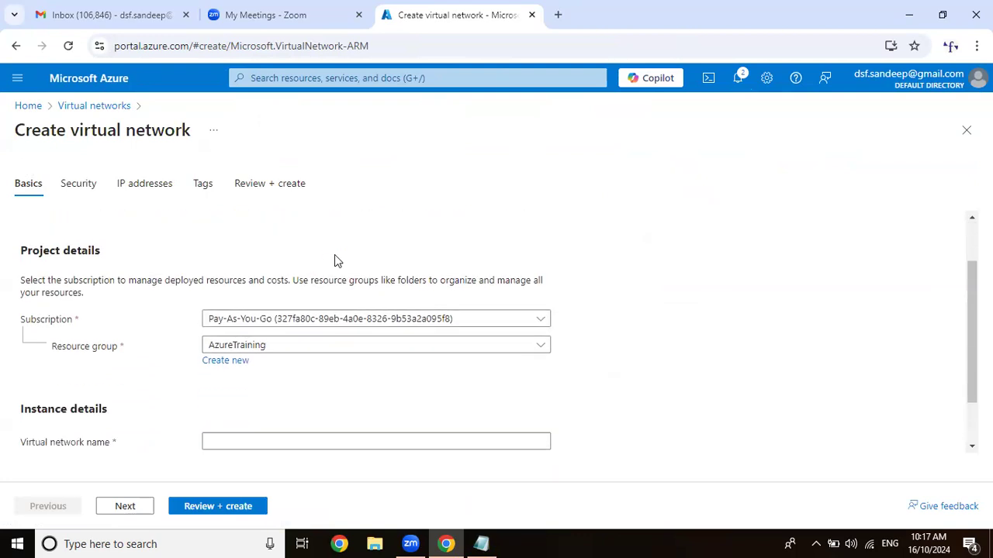
{"action": "left_click", "coordinate": [281, 380]}
{"action": "type", "text": "AzureTraining-Vnet"}
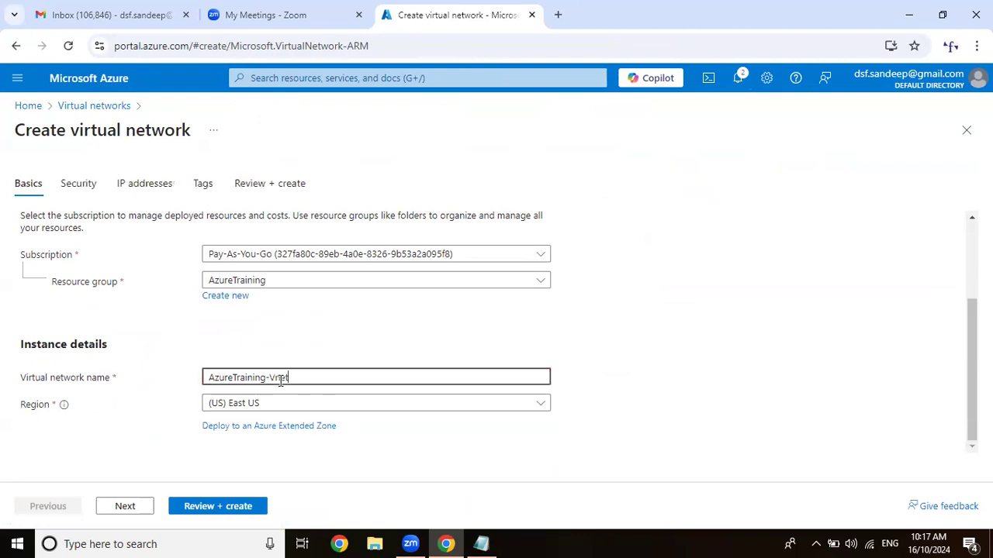
Keep the default security options and set the virtual network's address space to 10.10.0.0/16.
{"action": "left_click", "coordinate": [140, 508]}
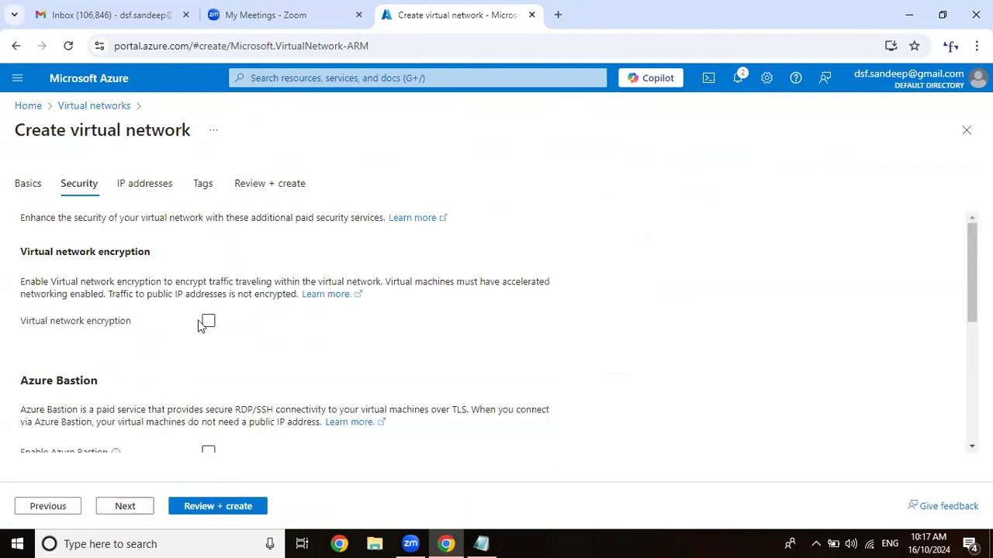
{"action": "scroll", "coordinate": [130, 506], "scroll_direction": "down", "scroll_amount": 3}
{"action": "left_click", "coordinate": [127, 506]}
{"action": "left_click", "coordinate": [64, 380]}
{"action": "type", "text": "10.10.0.0"}
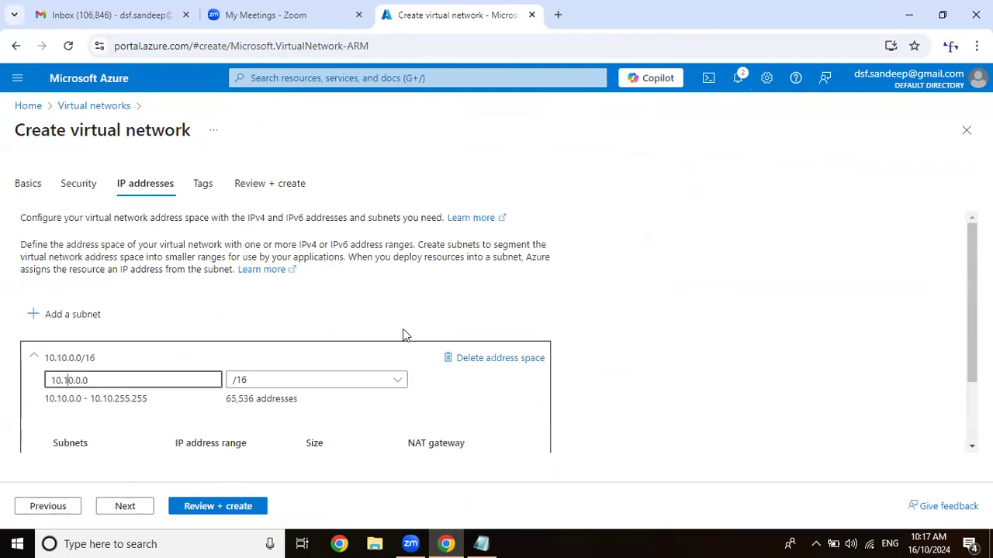
Edit the default subnet, renaming it AzureTraining-Subnet with starting address 10.10.1.0, and save it.
{"action": "scroll", "coordinate": [459, 332], "scroll_direction": "down", "scroll_amount": 1}
{"action": "left_click", "coordinate": [504, 389]}
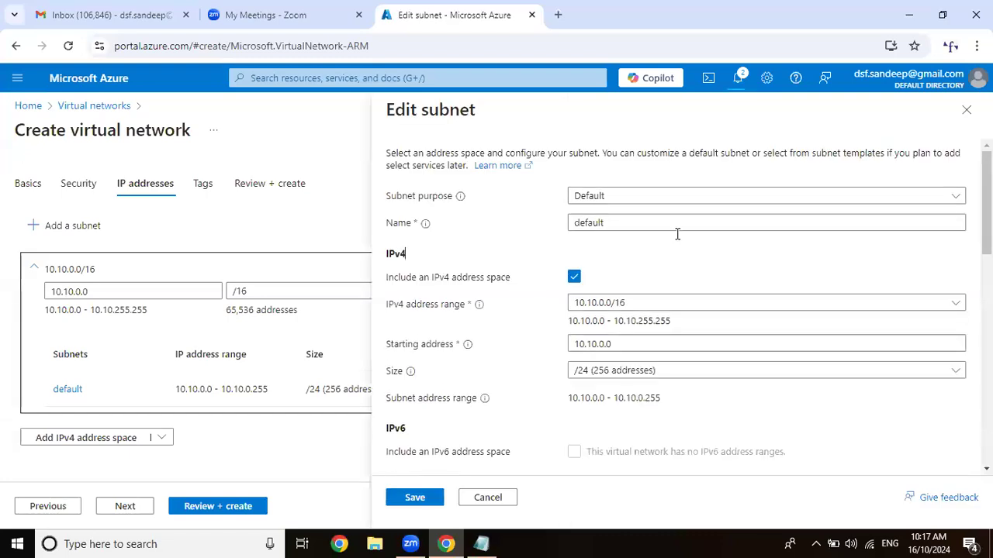
{"action": "type", "text": "AzureT"}
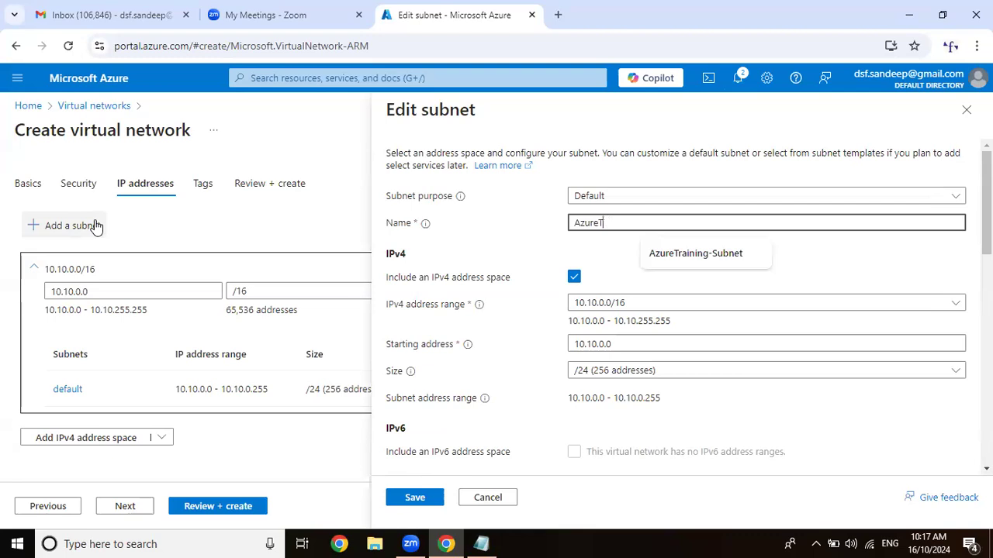
{"action": "type", "text": "Raining-Subnet"}
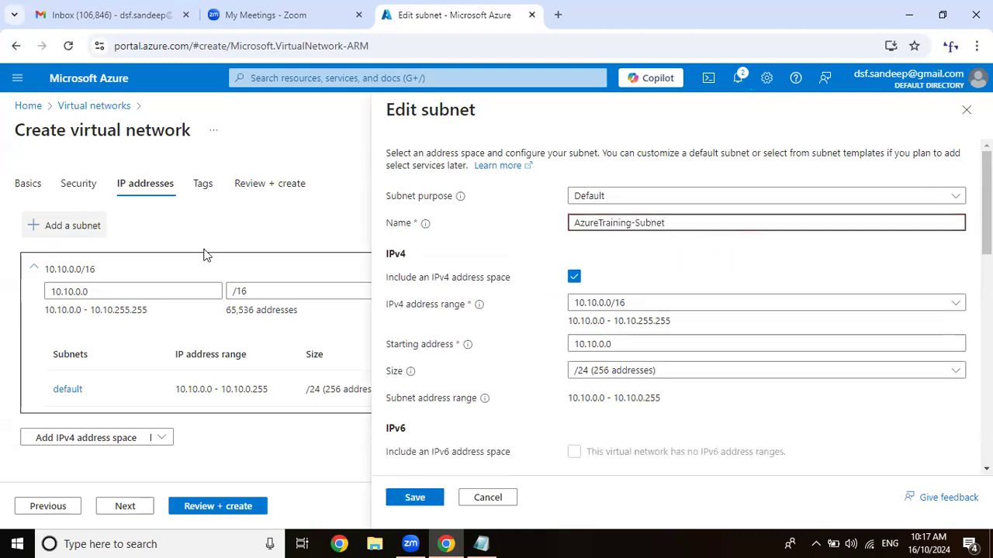
{"action": "left_click", "coordinate": [603, 345]}
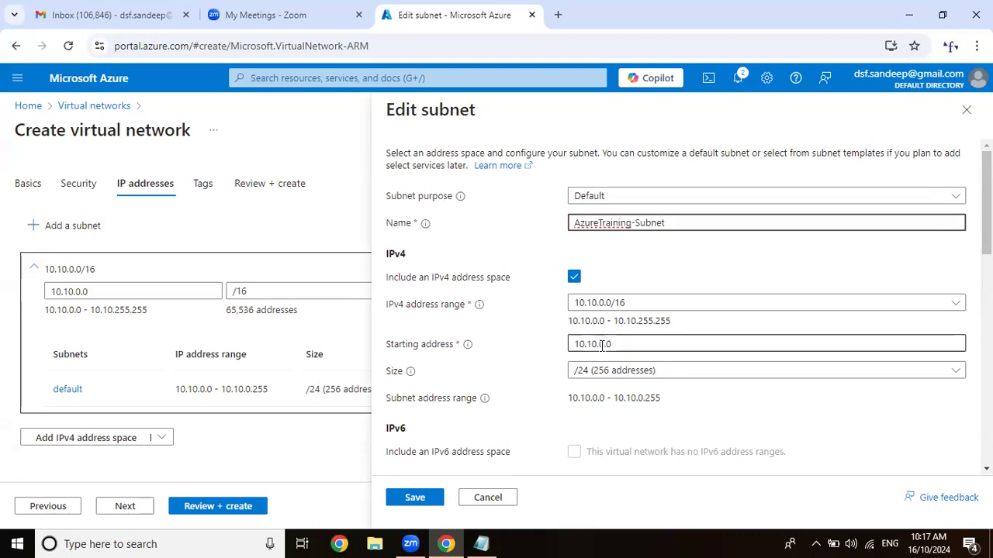
{"action": "double_click", "coordinate": [602, 344]}
{"action": "type", "text": "1"}
{"action": "left_click", "coordinate": [428, 501]}
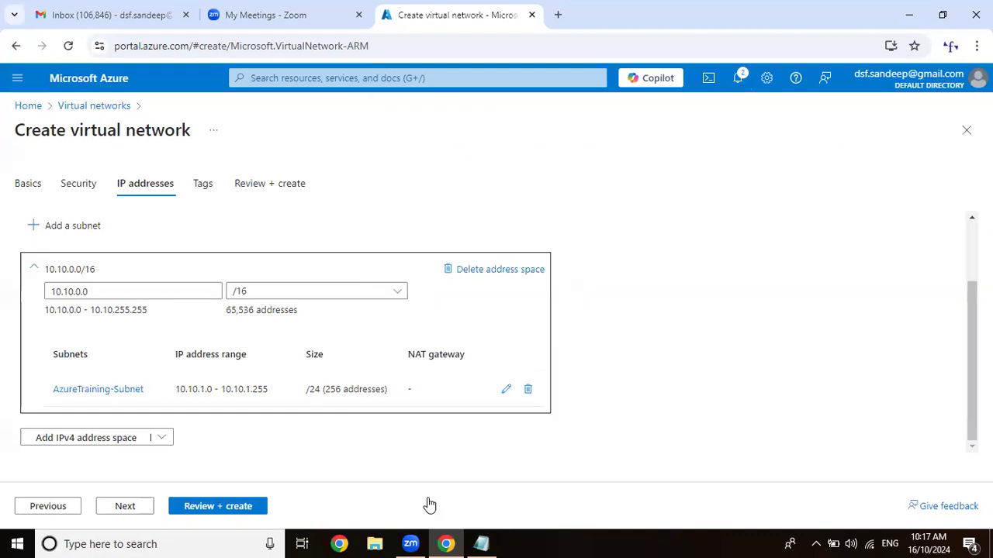
Create the AzureTraining-Vnet virtual network without tags and check its deployment in the notifications.
{"action": "left_click", "coordinate": [137, 507]}
{"action": "left_click", "coordinate": [139, 509]}
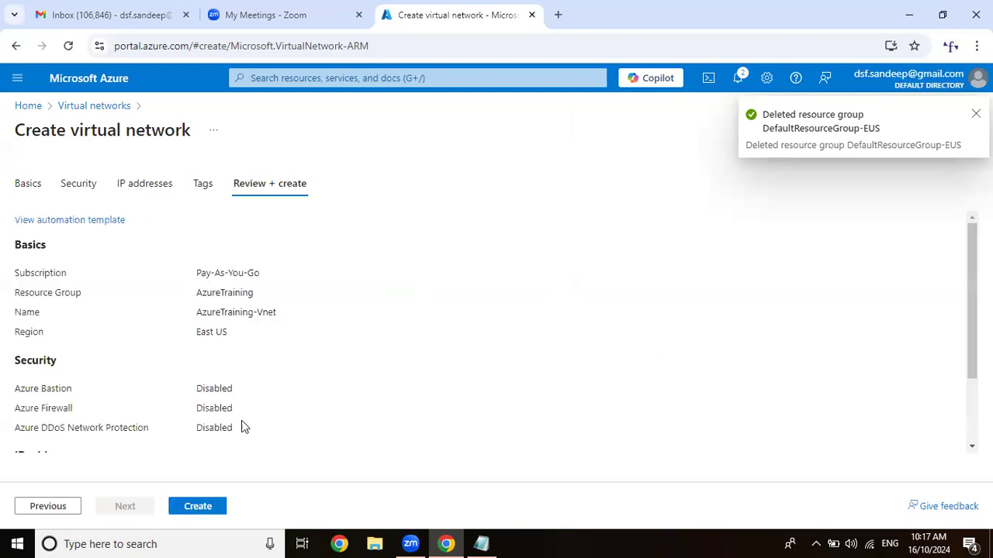
{"action": "left_click", "coordinate": [204, 506]}
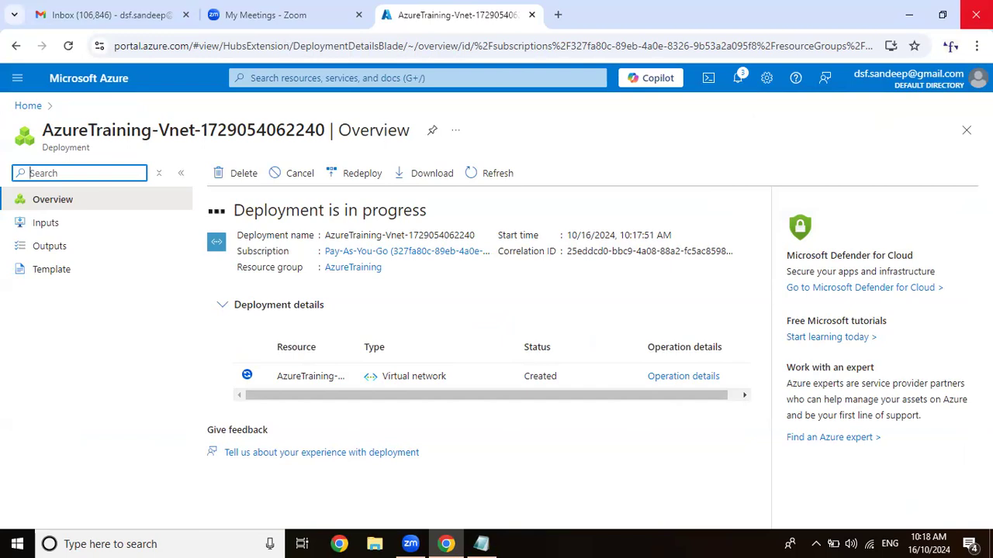
{"action": "left_click", "coordinate": [739, 78]}
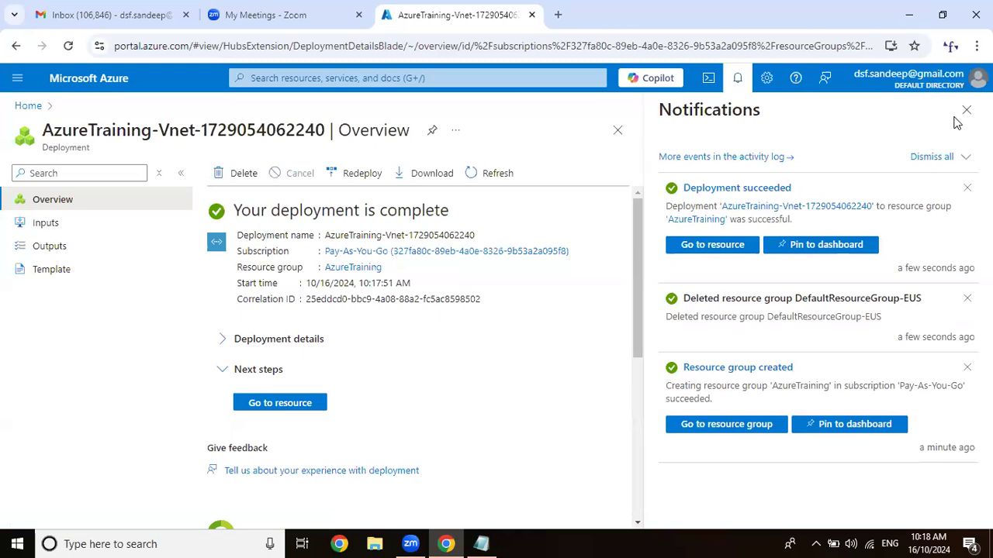
Start creating an Azure virtual machine from the portal home and assign it to the AzureTraining resource group.
{"action": "left_click", "coordinate": [121, 80]}
{"action": "left_click", "coordinate": [966, 110]}
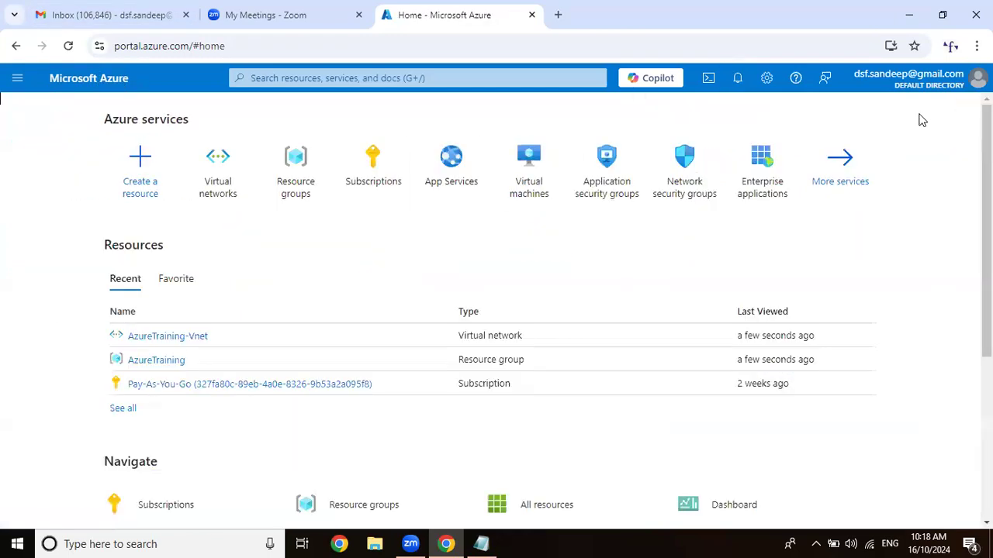
{"action": "left_click", "coordinate": [549, 177]}
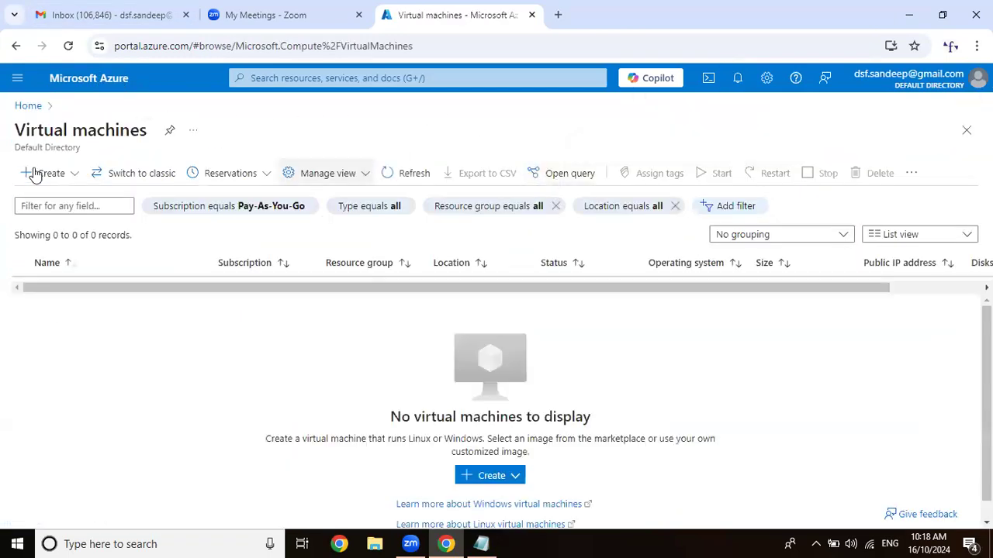
{"action": "left_click", "coordinate": [59, 206]}
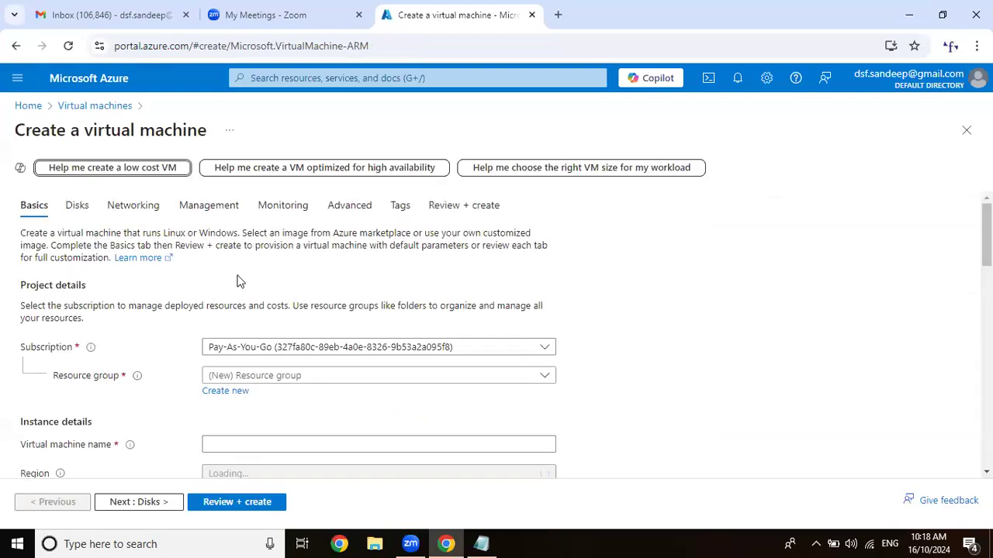
{"action": "scroll", "coordinate": [365, 271], "scroll_direction": "down", "scroll_amount": 2}
{"action": "left_click", "coordinate": [323, 235]}
{"action": "left_click", "coordinate": [299, 275]}
Name the virtual machine LinuxMachine and set its availability option to No infrastructure redundancy required.
{"action": "left_click", "coordinate": [295, 298]}
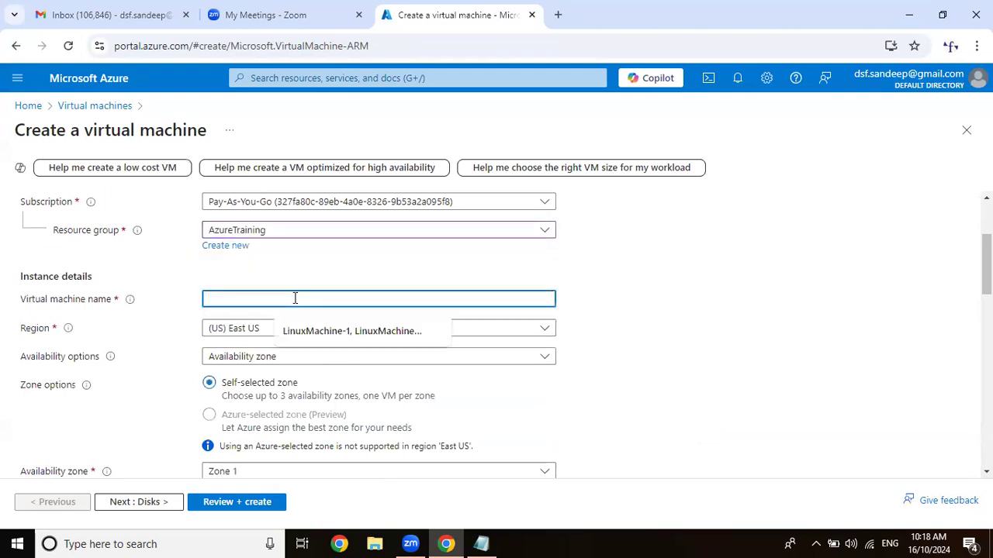
{"action": "type", "text": "LinuxMA"}
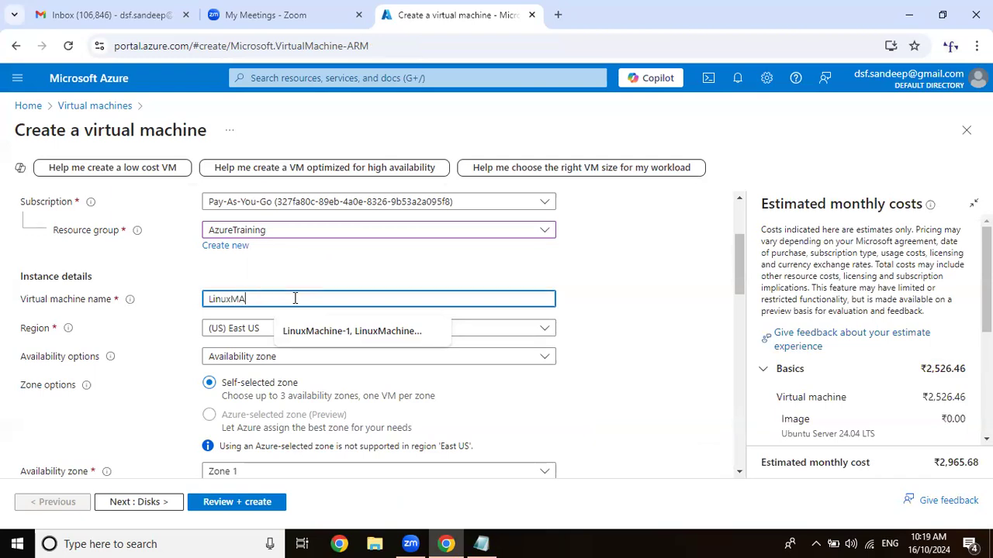
{"action": "type", "text": "chine"}
{"action": "left_click", "coordinate": [341, 357]}
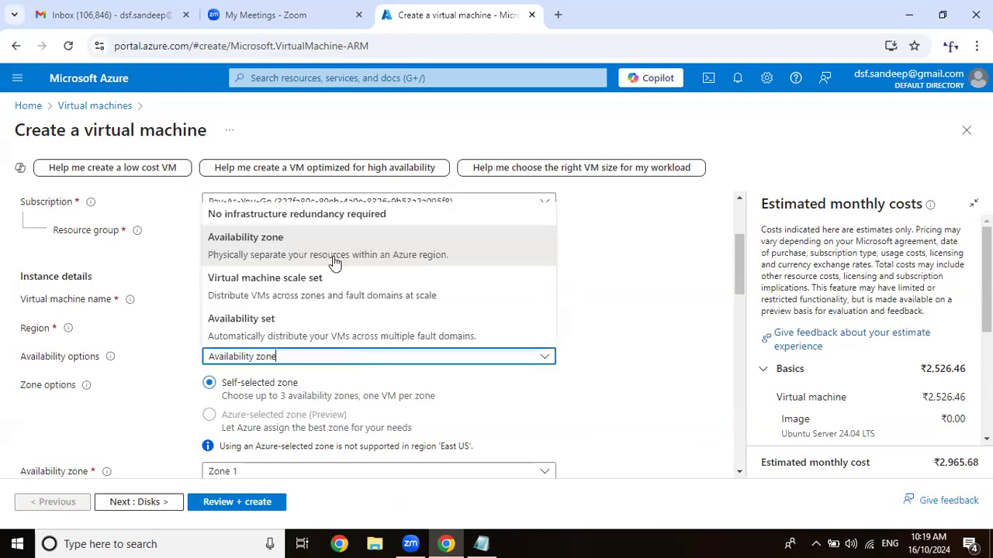
{"action": "left_click", "coordinate": [335, 214]}
{"action": "scroll", "coordinate": [341, 246], "scroll_direction": "down", "scroll_amount": 3}
{"action": "scroll", "coordinate": [339, 245], "scroll_direction": "up", "scroll_amount": 2}
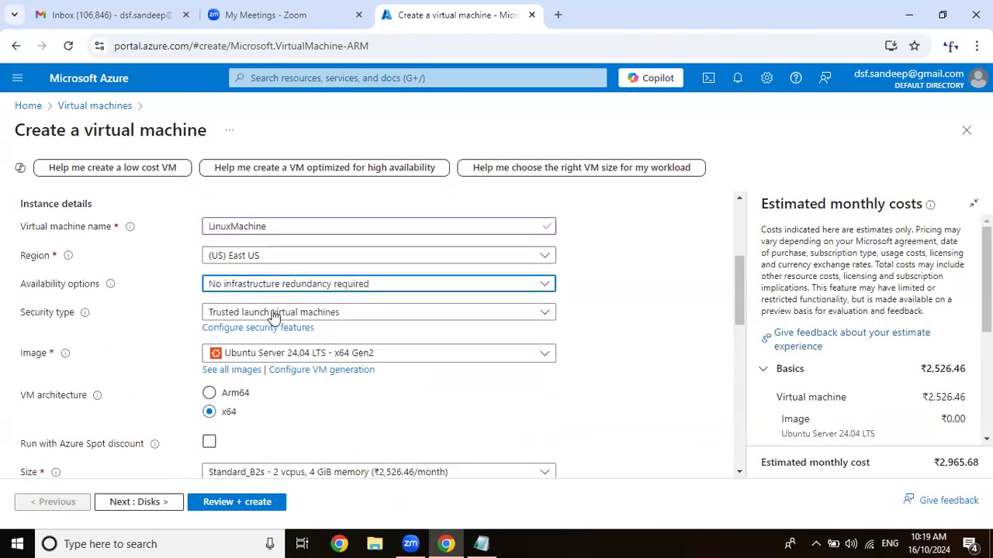
Switch the virtual machine's security type away from Trusted launch and choose the Ubuntu Server 20.04 LTS - x64 Gen2 image.
{"action": "left_click", "coordinate": [273, 312]}
{"action": "left_click", "coordinate": [264, 344]}
{"action": "left_click", "coordinate": [263, 342]}
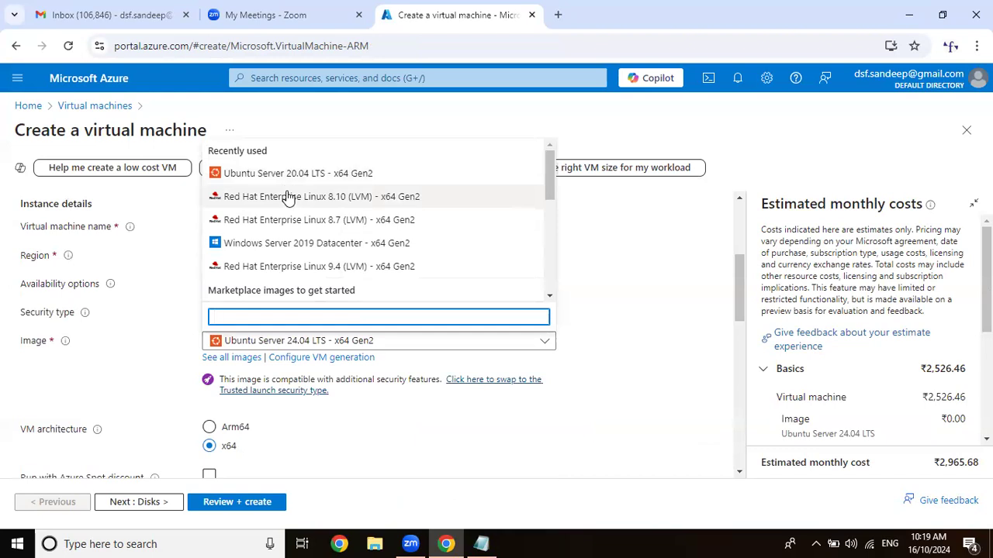
{"action": "left_click", "coordinate": [328, 172]}
Set the administrator account to password authentication with username india, then enter and confirm the account password.
{"action": "scroll", "coordinate": [365, 268], "scroll_direction": "down", "scroll_amount": 2}
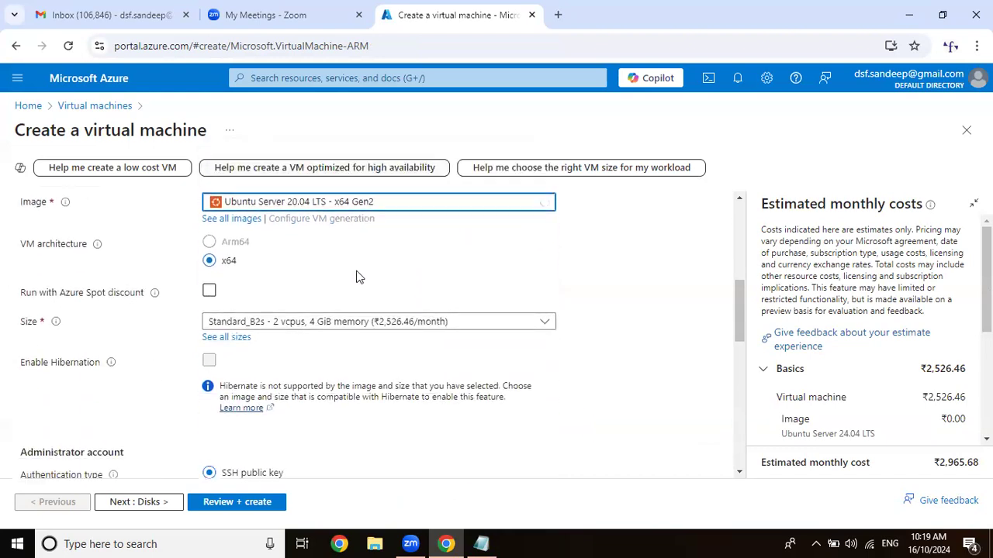
{"action": "scroll", "coordinate": [298, 248], "scroll_direction": "down", "scroll_amount": 3}
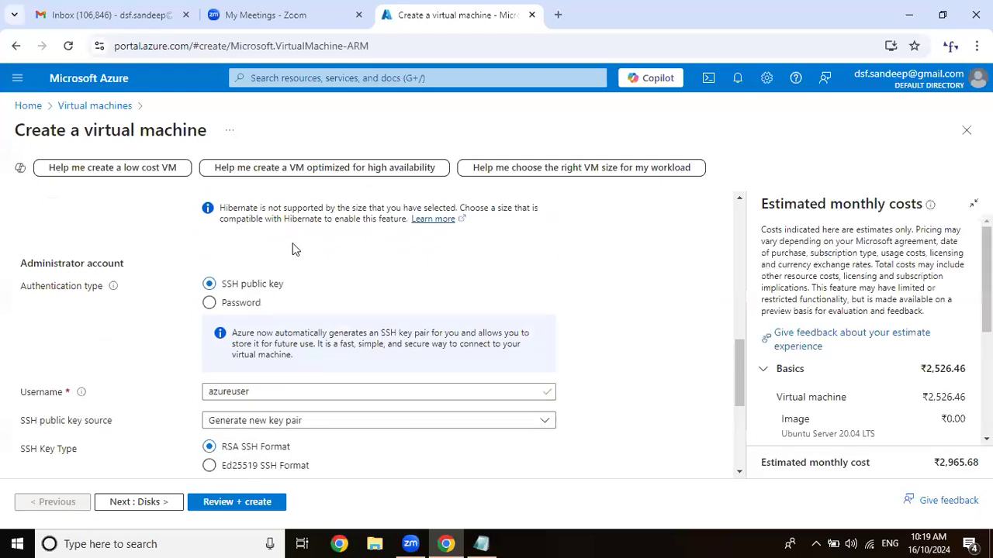
{"action": "scroll", "coordinate": [293, 248], "scroll_direction": "up", "scroll_amount": 2}
{"action": "scroll", "coordinate": [287, 287], "scroll_direction": "down", "scroll_amount": 2}
{"action": "left_click", "coordinate": [225, 310]}
{"action": "left_click", "coordinate": [237, 332]}
{"action": "type", "text": "india"}
{"action": "key", "text": "Tab"}
{"action": "type", "text": "a"}
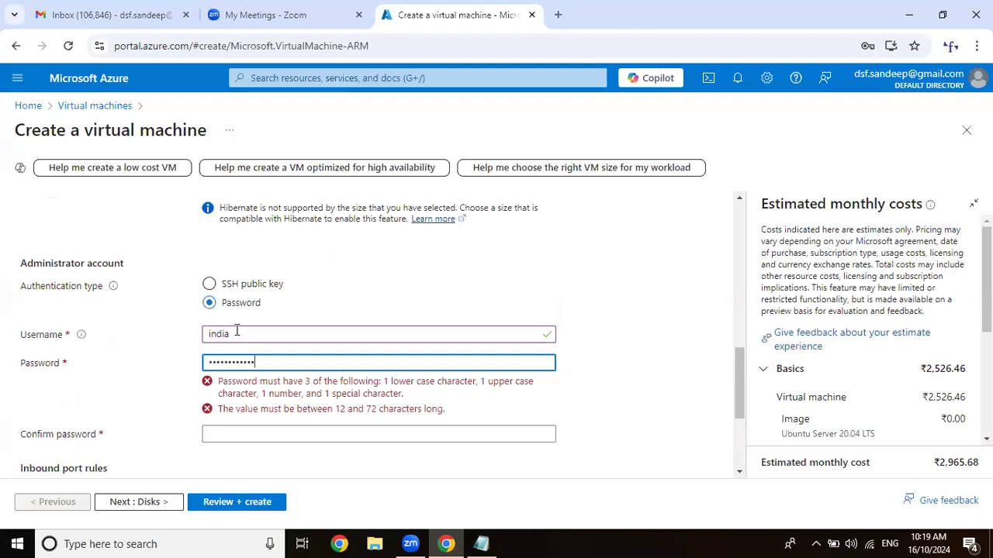
{"action": "left_click", "coordinate": [273, 398]}
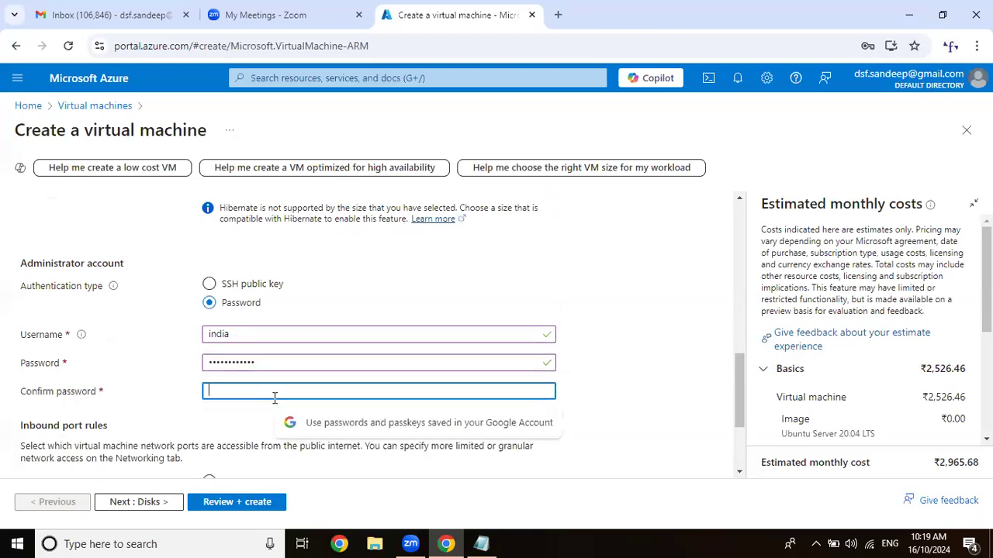
{"action": "type", "text": "Passw"}
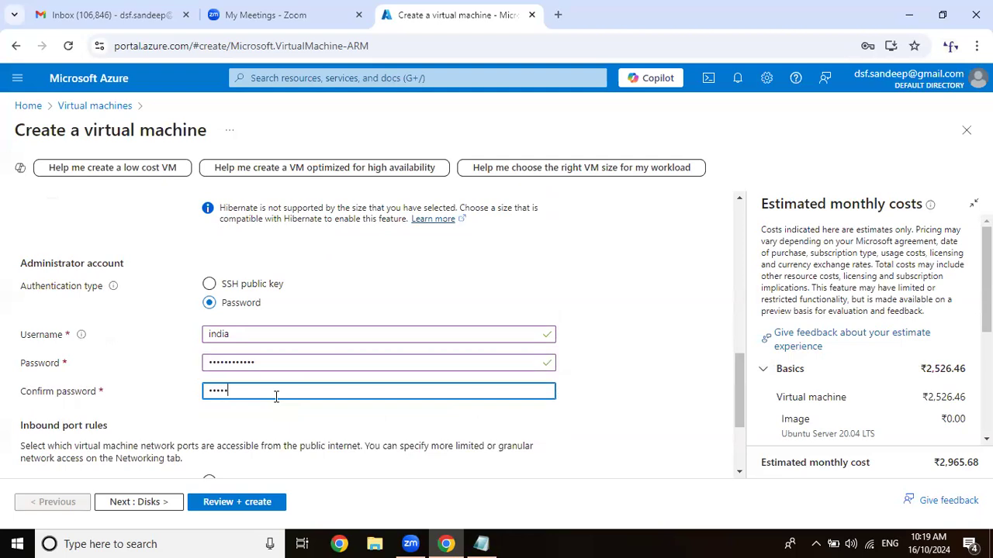
{"action": "type", "text": "o"}
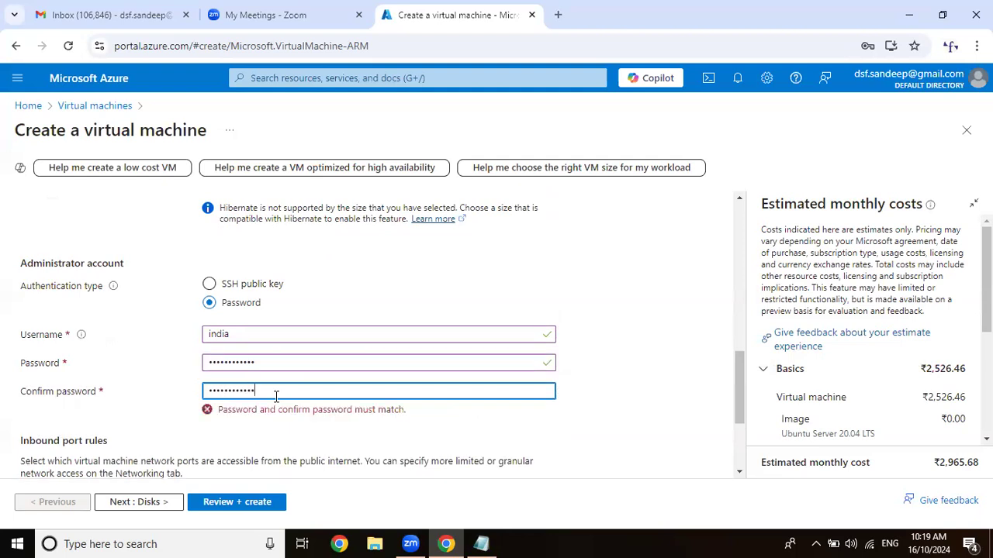
Add two more public inbound ports alongside SSH (22) and continue to the disk settings.
{"action": "scroll", "coordinate": [271, 388], "scroll_direction": "down", "scroll_amount": 2}
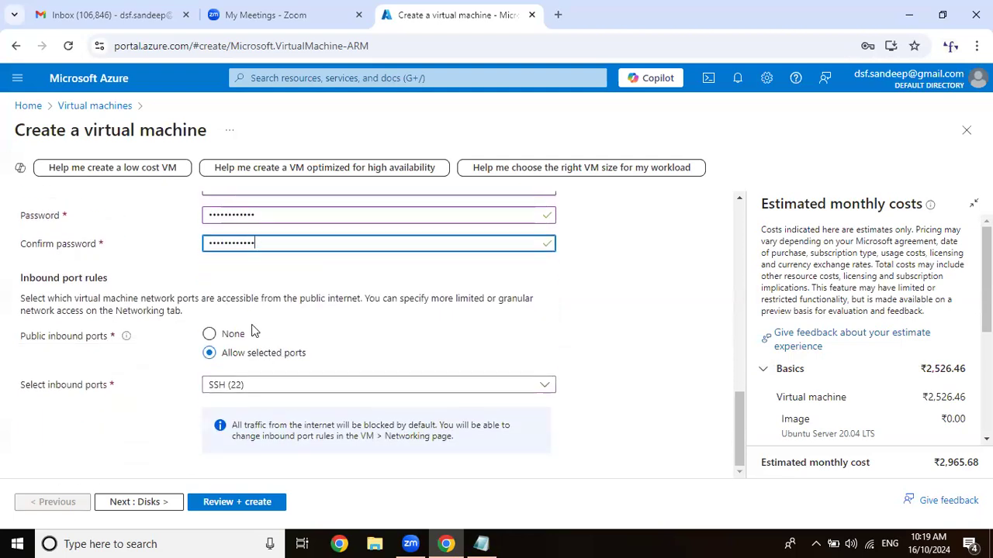
{"action": "left_click", "coordinate": [262, 385]}
{"action": "left_click", "coordinate": [253, 406]}
{"action": "left_click", "coordinate": [253, 429]}
{"action": "left_click", "coordinate": [155, 501]}
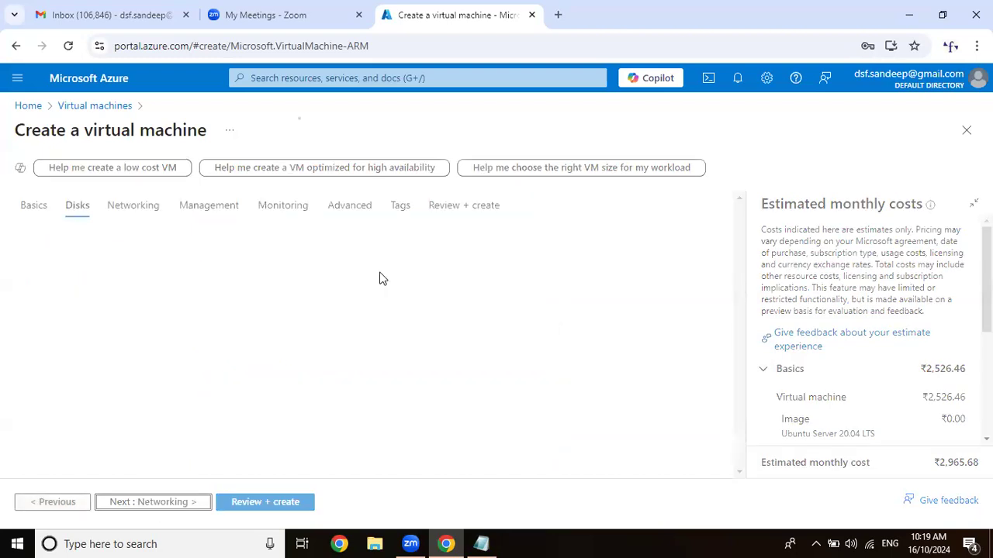
Set the OS disk type to Standard SSD (locally-redundant storage) and continue to the networking settings.
{"action": "scroll", "coordinate": [369, 270], "scroll_direction": "down", "scroll_amount": 3}
{"action": "scroll", "coordinate": [310, 285], "scroll_direction": "up", "scroll_amount": 2}
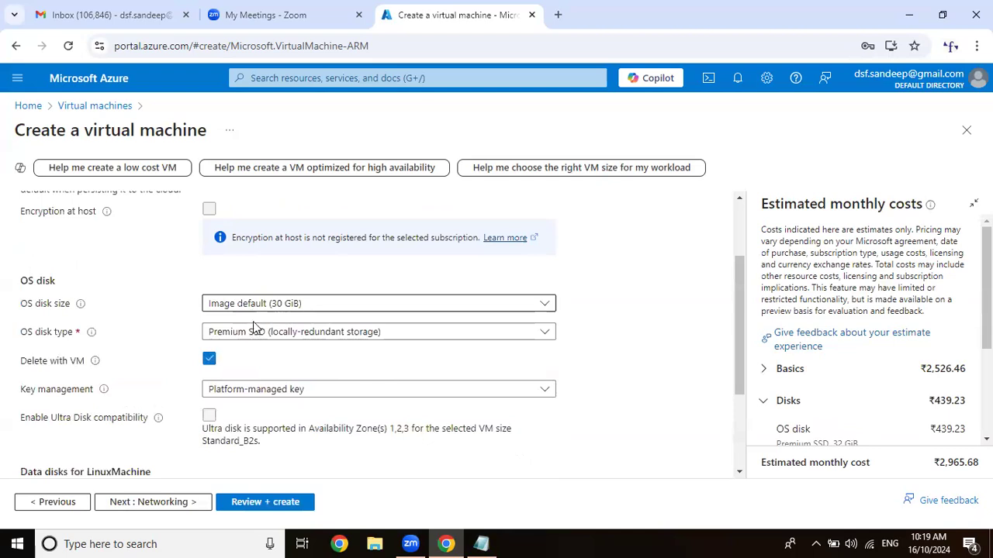
{"action": "left_click", "coordinate": [255, 333]}
{"action": "left_click", "coordinate": [268, 230]}
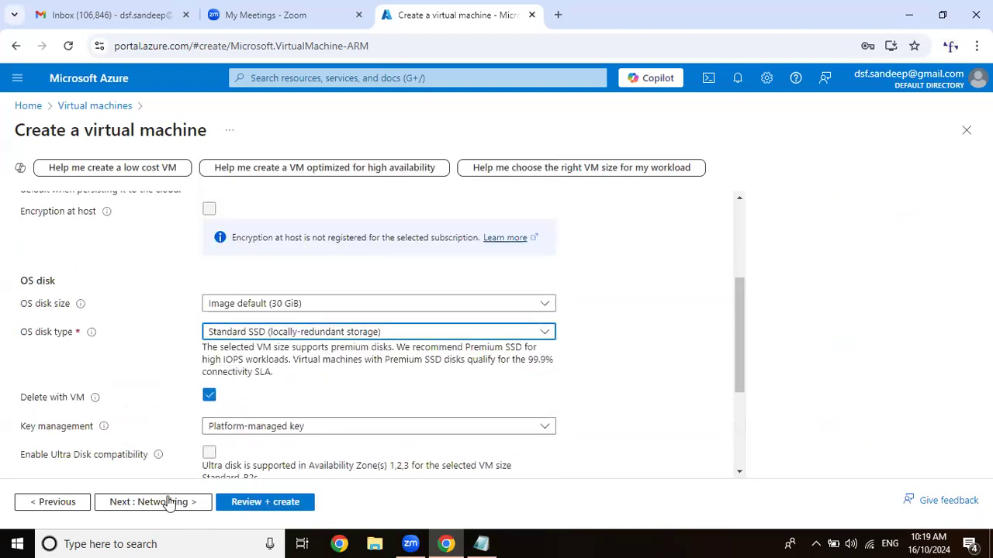
{"action": "left_click", "coordinate": [169, 502]}
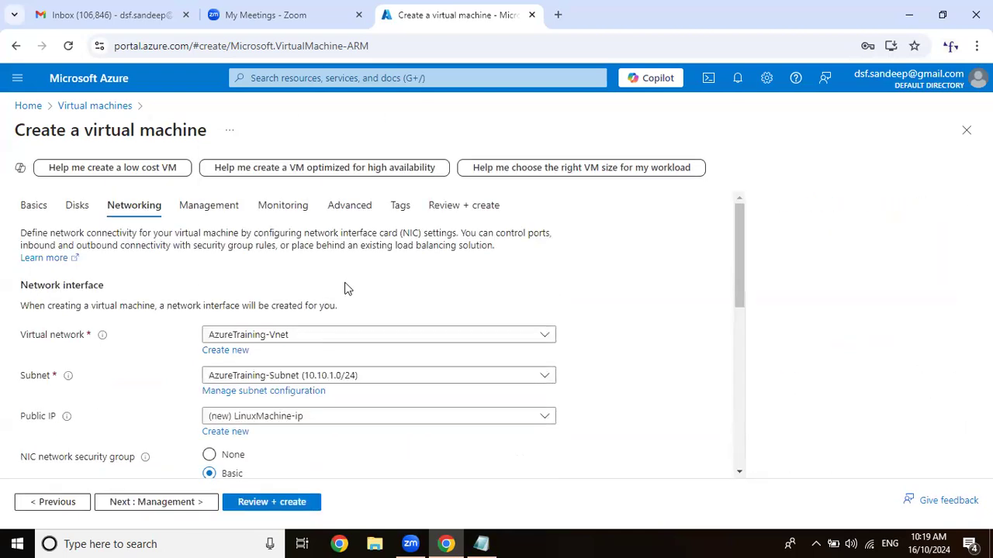
Accept the default networking and management settings, and disable boot diagnostics in the monitoring settings.
{"action": "scroll", "coordinate": [344, 288], "scroll_direction": "down", "scroll_amount": 3}
{"action": "scroll", "coordinate": [266, 376], "scroll_direction": "down", "scroll_amount": 3}
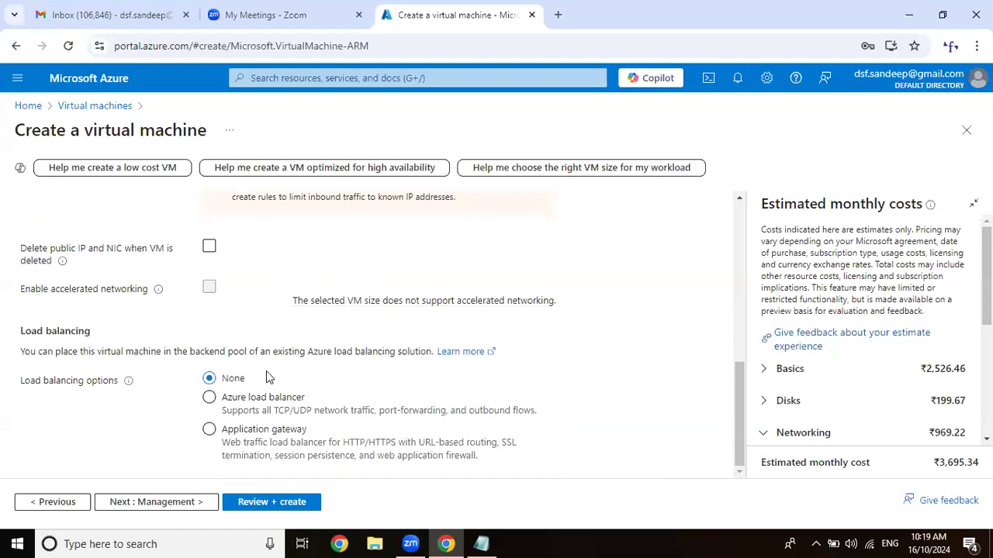
{"action": "left_click", "coordinate": [198, 501]}
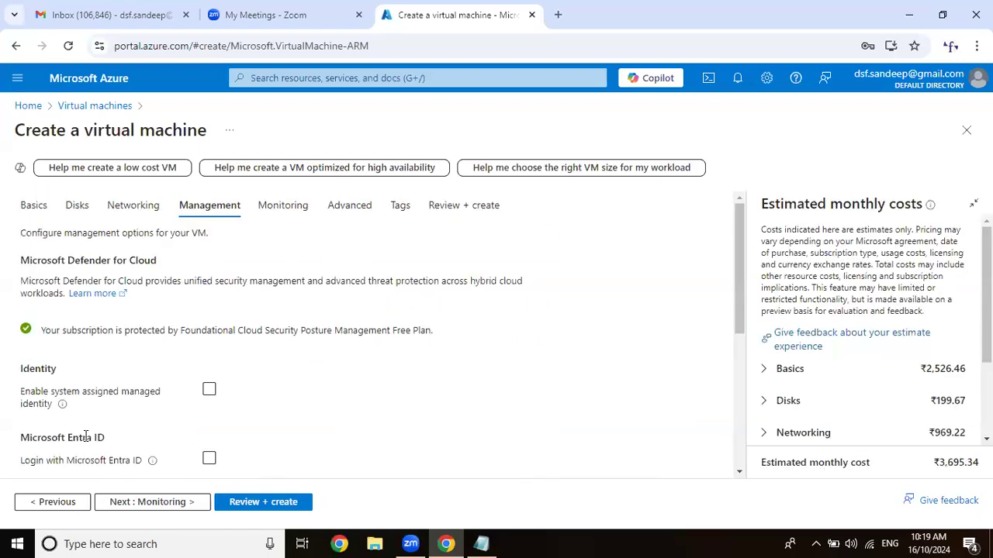
{"action": "left_click", "coordinate": [194, 501]}
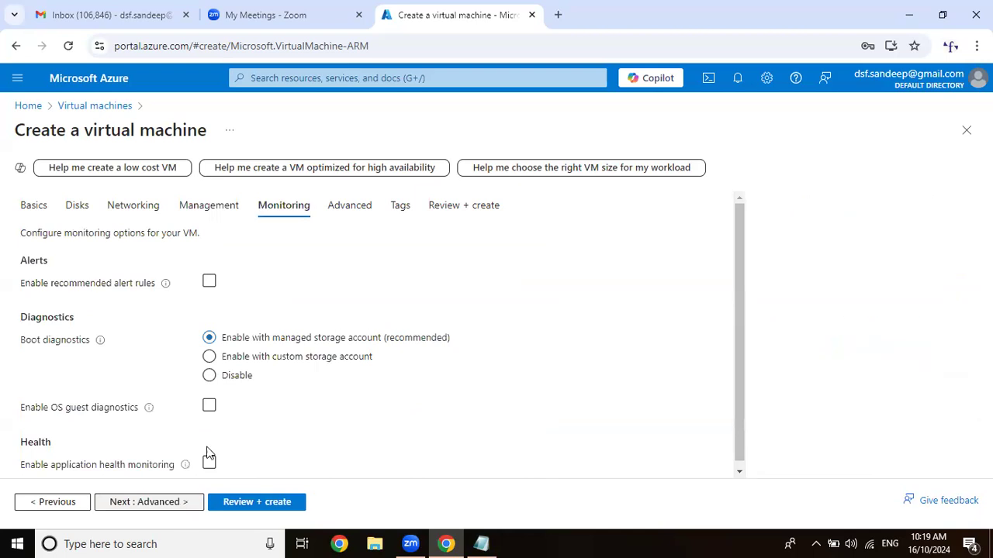
{"action": "left_click", "coordinate": [231, 377]}
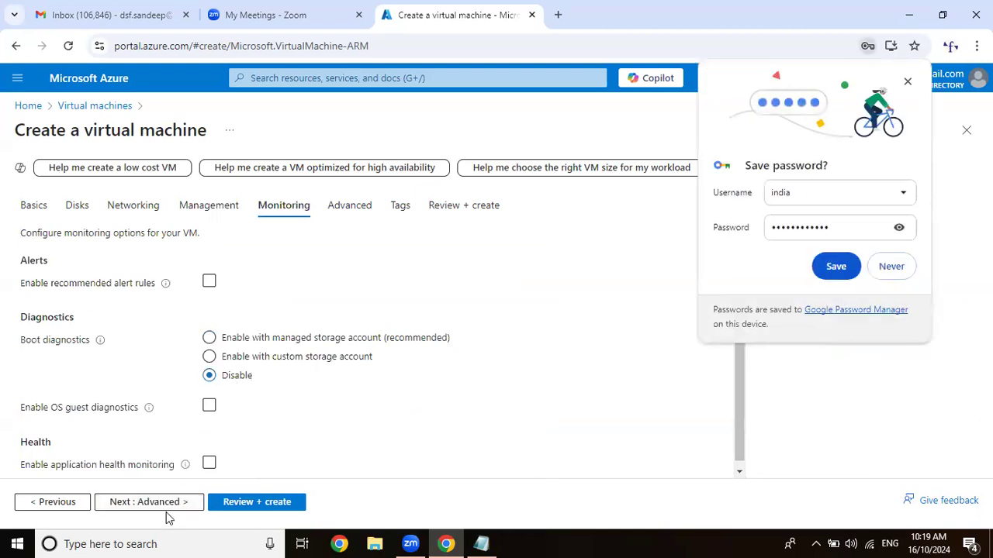
Skip the advanced settings and tags, dismiss the browser's offer to save the password, and create the virtual machine.
{"action": "left_click", "coordinate": [163, 505]}
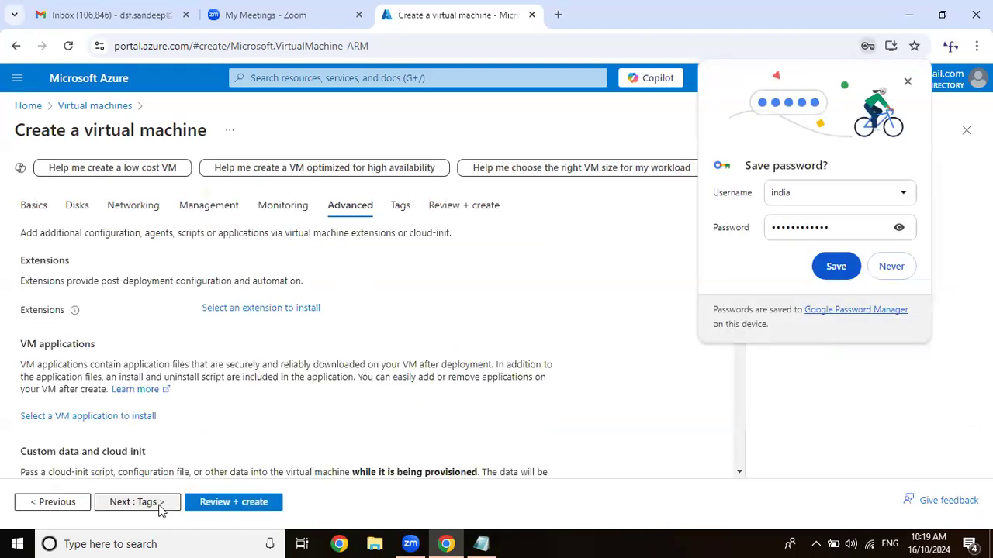
{"action": "left_click", "coordinate": [159, 504]}
{"action": "left_click", "coordinate": [157, 506]}
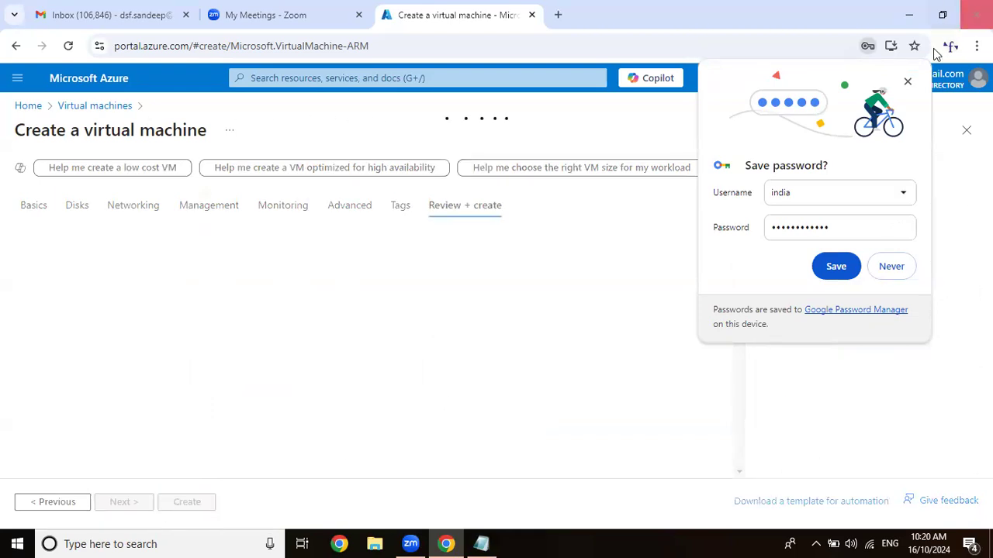
{"action": "left_click", "coordinate": [906, 82]}
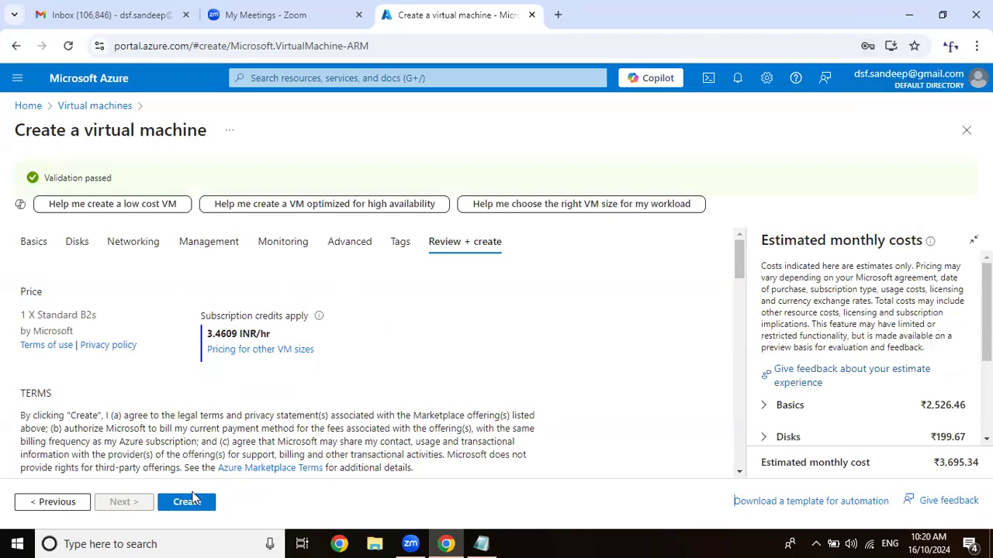
{"action": "left_click", "coordinate": [188, 502]}
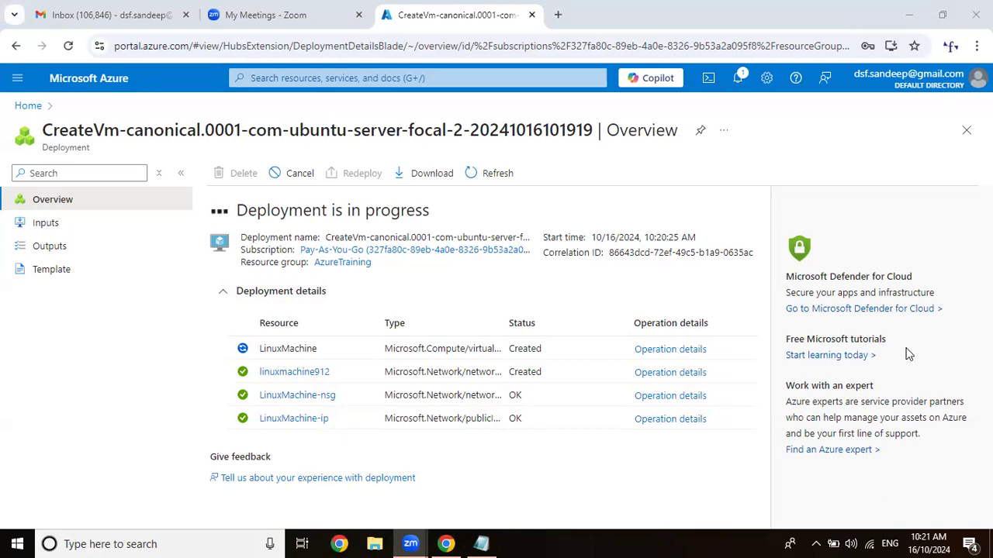
Find App Services by searching for web, start creating a web app, and assign it to the AzureTraining resource group.
{"action": "left_click", "coordinate": [447, 79]}
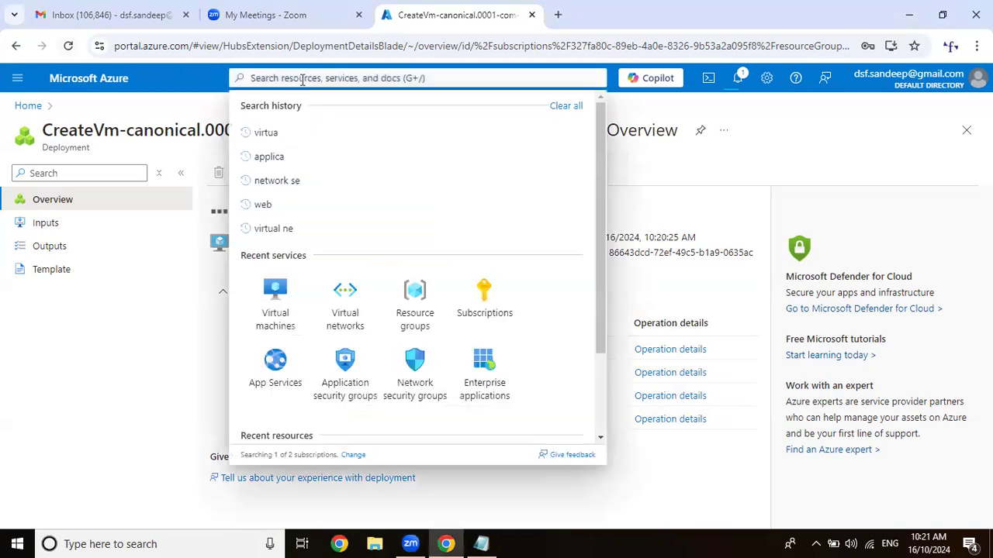
{"action": "type", "text": "web"}
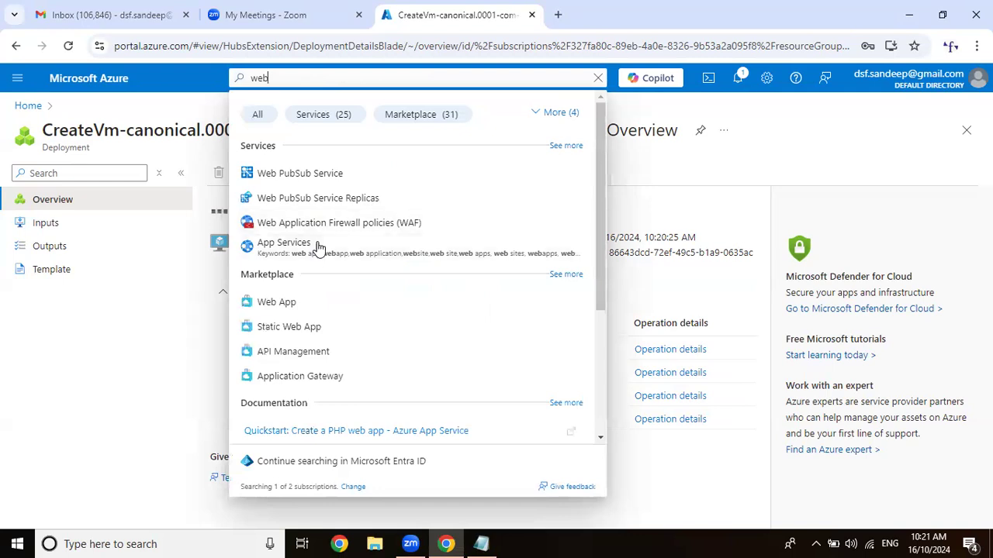
{"action": "left_click", "coordinate": [316, 249]}
{"action": "left_click", "coordinate": [62, 180]}
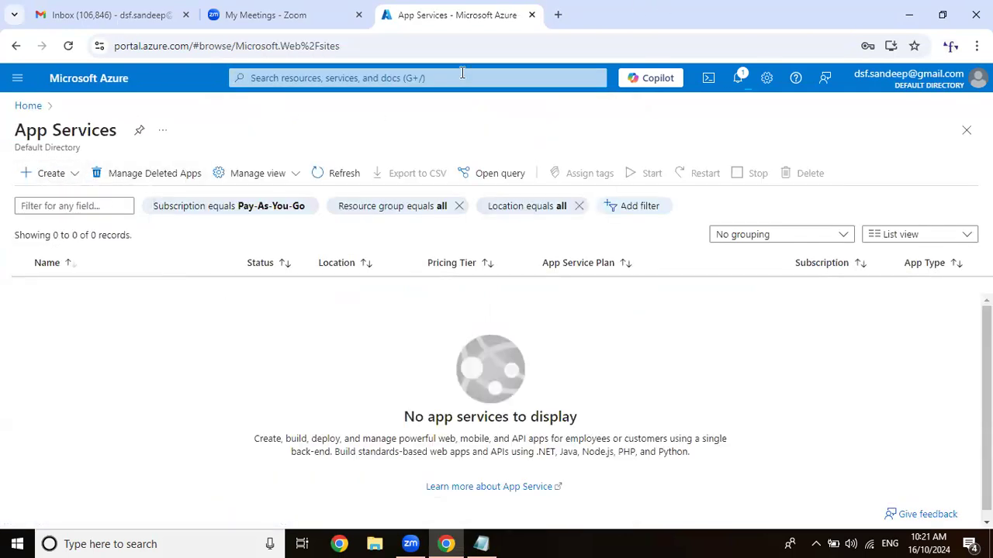
{"action": "scroll", "coordinate": [346, 224], "scroll_direction": "down", "scroll_amount": 2}
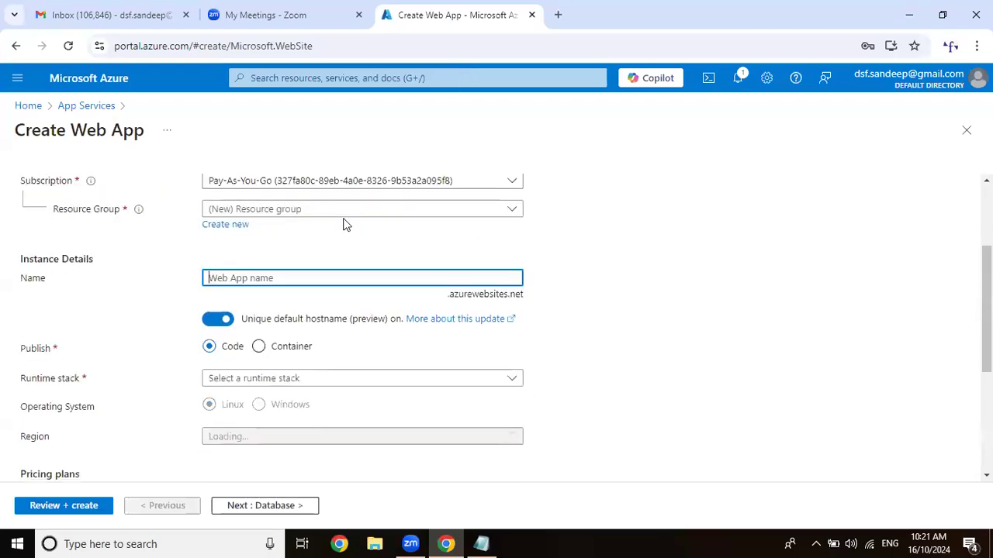
{"action": "left_click", "coordinate": [349, 208]}
{"action": "left_click", "coordinate": [259, 258]}
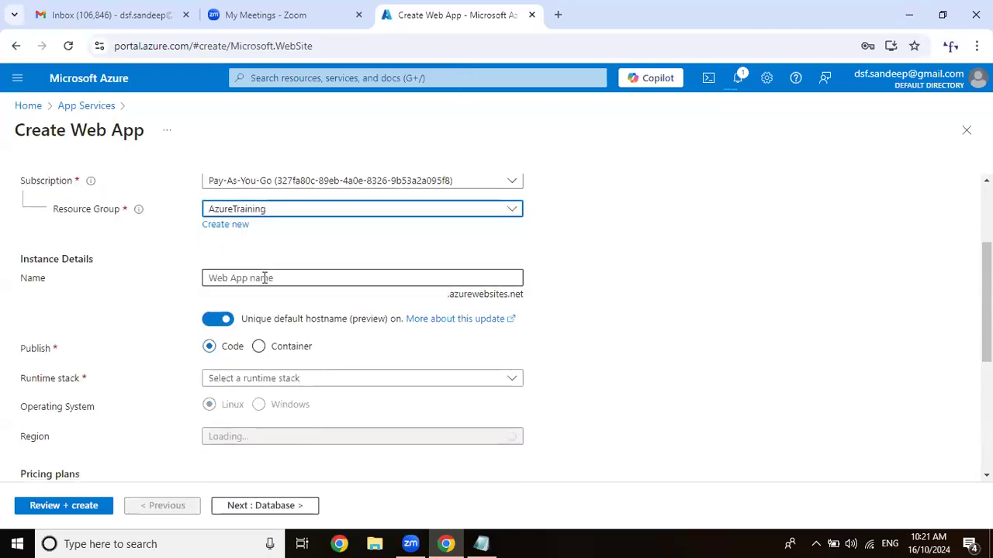
Name the web app dsftest and turn off its unique default hostname.
{"action": "left_click", "coordinate": [264, 277]}
{"action": "type", "text": "dsftest"}
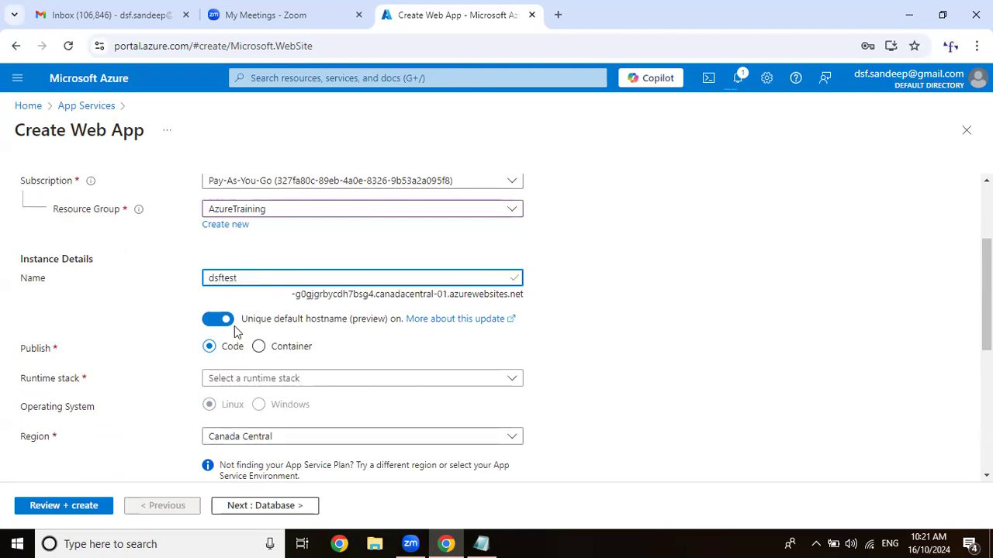
{"action": "left_click", "coordinate": [220, 320]}
Set the web app's runtime stack to .NET 8 (LTS).
{"action": "scroll", "coordinate": [502, 247], "scroll_direction": "down", "scroll_amount": 2}
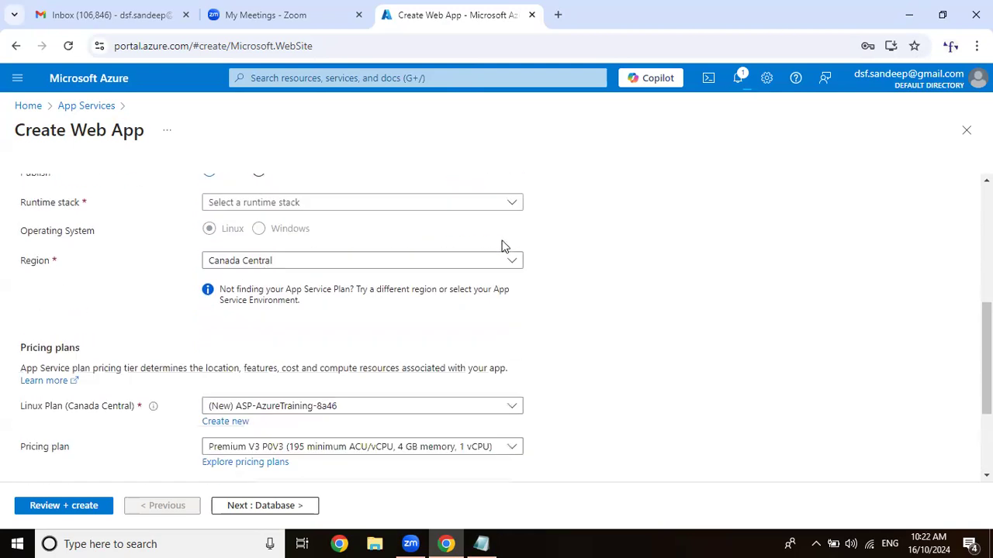
{"action": "scroll", "coordinate": [502, 247], "scroll_direction": "up", "scroll_amount": 1}
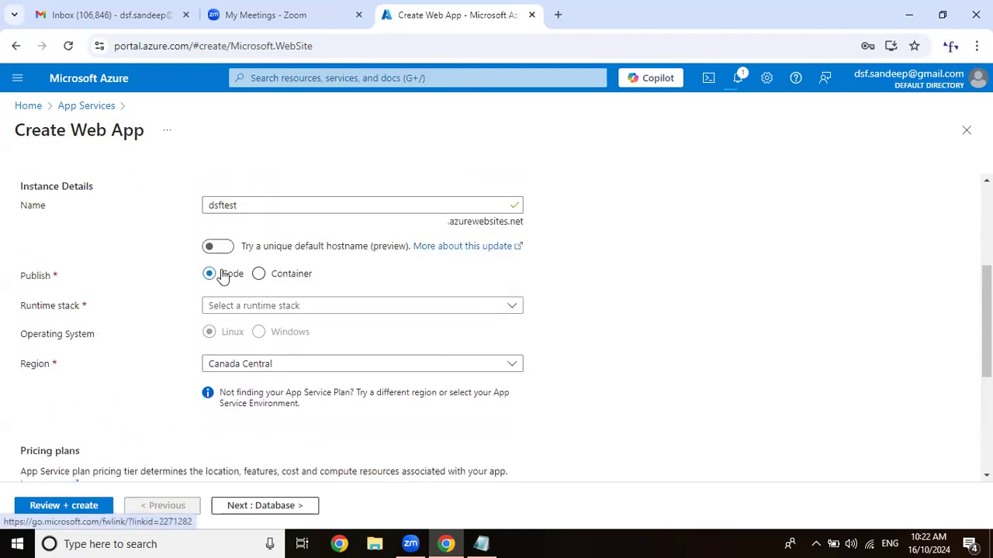
{"action": "left_click", "coordinate": [279, 311]}
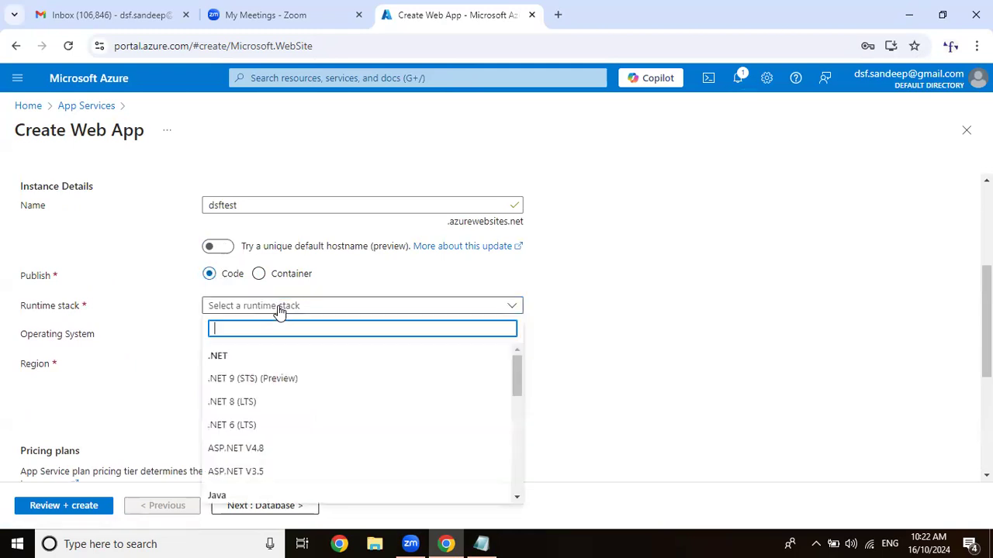
{"action": "left_click", "coordinate": [247, 404]}
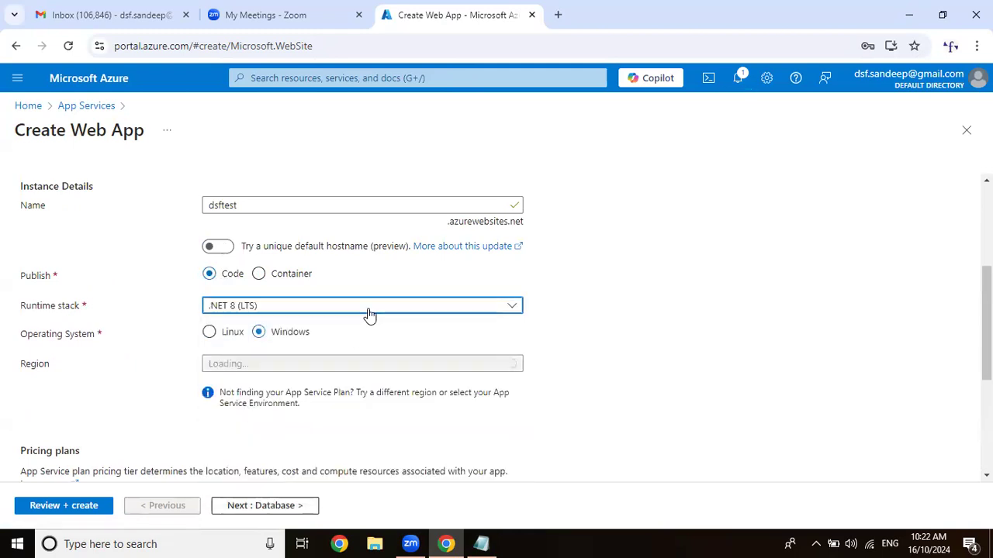
{"action": "scroll", "coordinate": [368, 314], "scroll_direction": "down", "scroll_amount": 1}
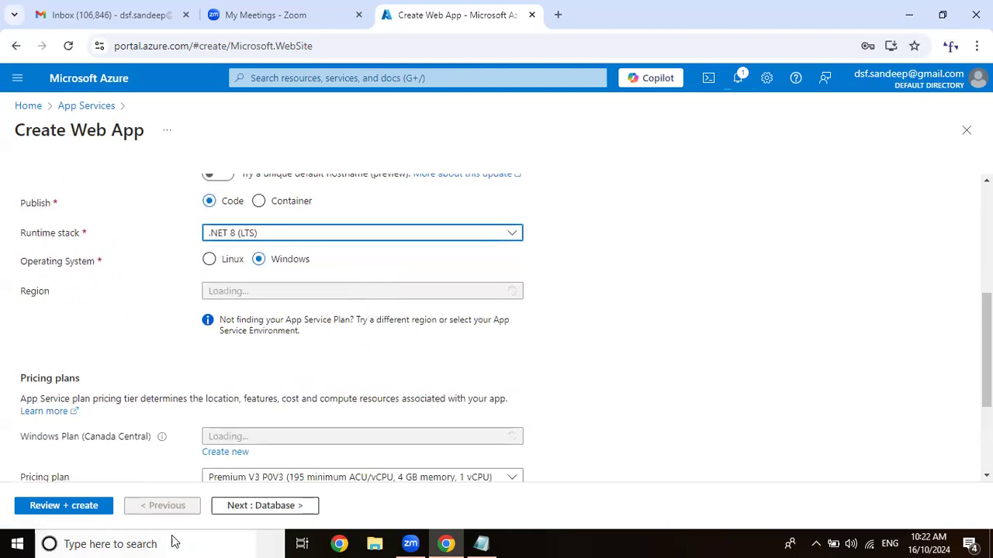
Check the locally installed .NET version with dotnet --version in an administrator Command Prompt, then return to the web app form.
{"action": "left_click", "coordinate": [174, 543]}
{"action": "type", "text": "cmd"}
{"action": "key", "text": "ctrl+shift+Return"}
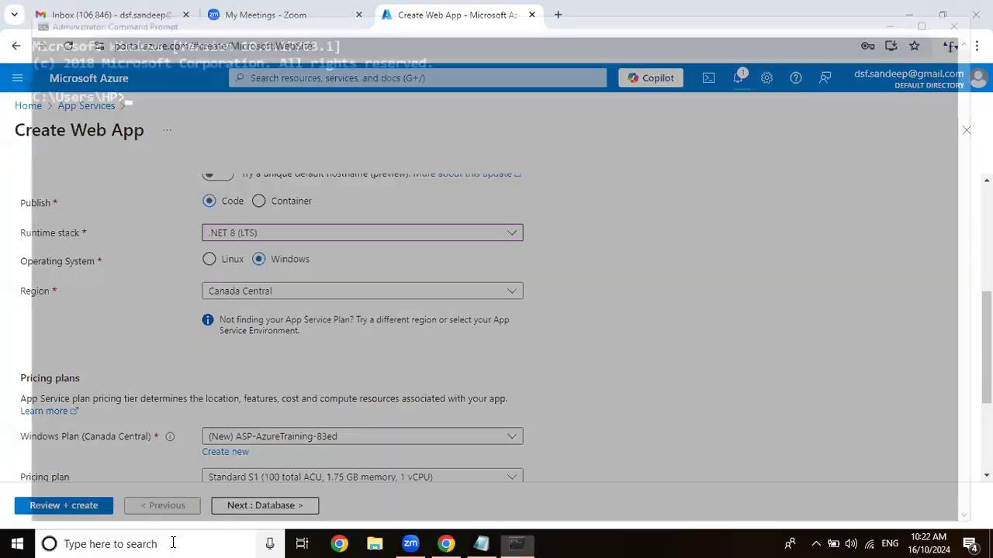
{"action": "type", "text": "dotnet"}
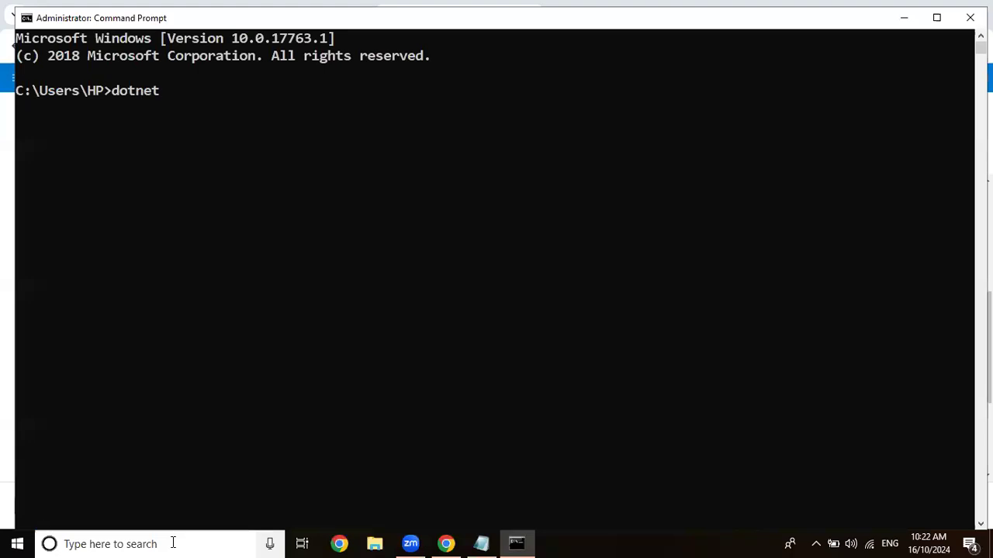
{"action": "type", "text": " --version"}
{"action": "key", "text": "Return"}
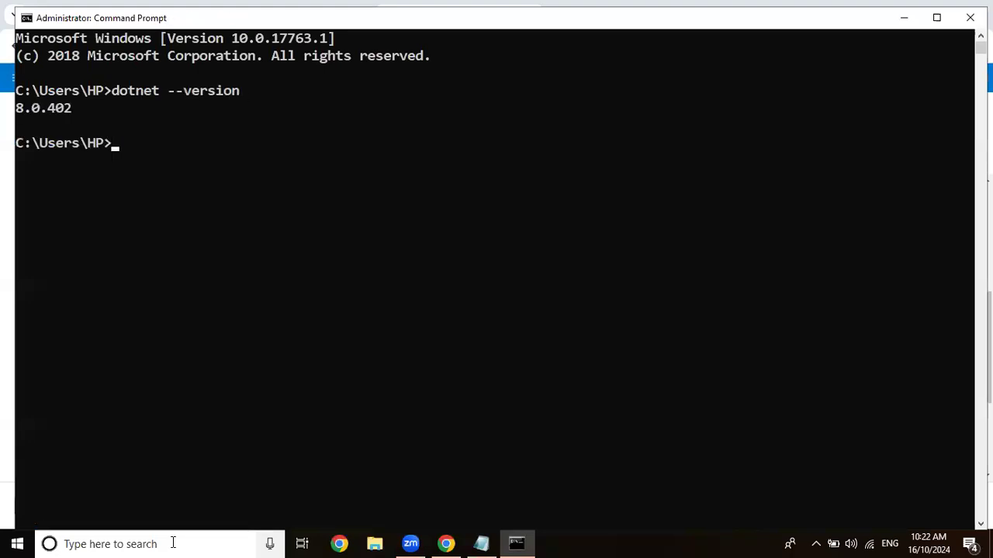
{"action": "left_click", "coordinate": [904, 17]}
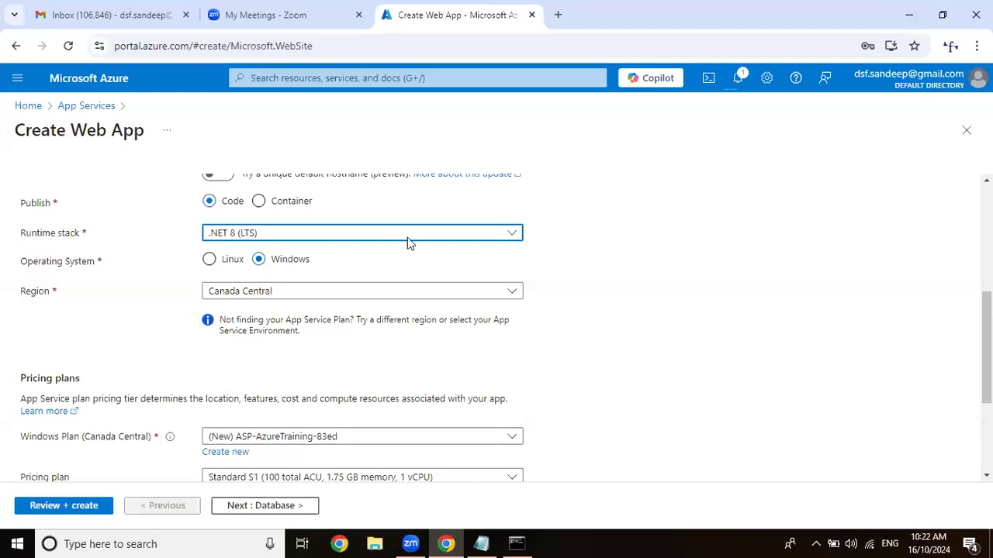
Set the web app's pricing plan to Free F1 (Shared infrastructure), keeping the new ASP-AzureTraining-83ed Windows plan.
{"action": "scroll", "coordinate": [407, 238], "scroll_direction": "down", "scroll_amount": 1}
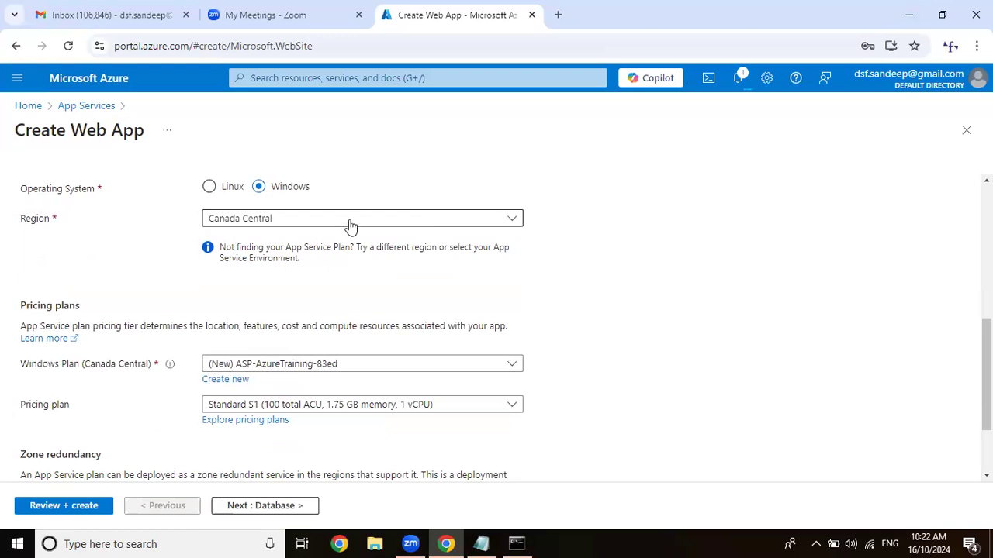
{"action": "scroll", "coordinate": [361, 266], "scroll_direction": "down", "scroll_amount": 1}
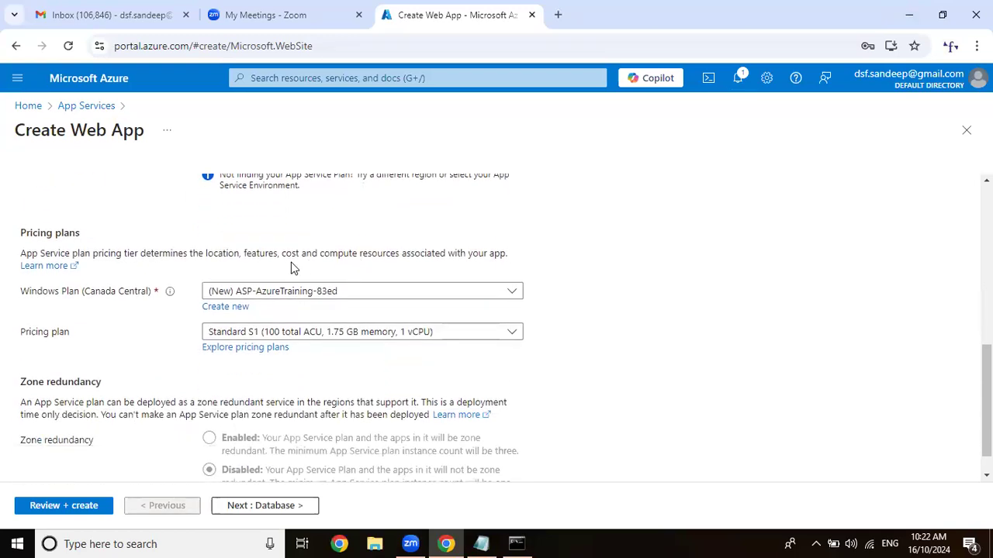
{"action": "left_click", "coordinate": [302, 290]}
{"action": "left_click", "coordinate": [303, 289]}
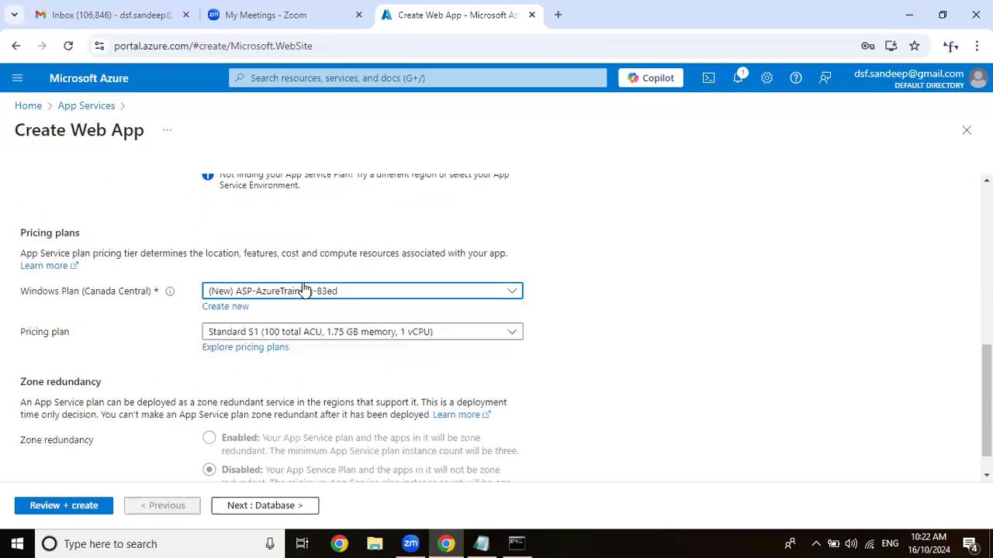
{"action": "left_click", "coordinate": [270, 339]}
{"action": "left_click", "coordinate": [302, 185]}
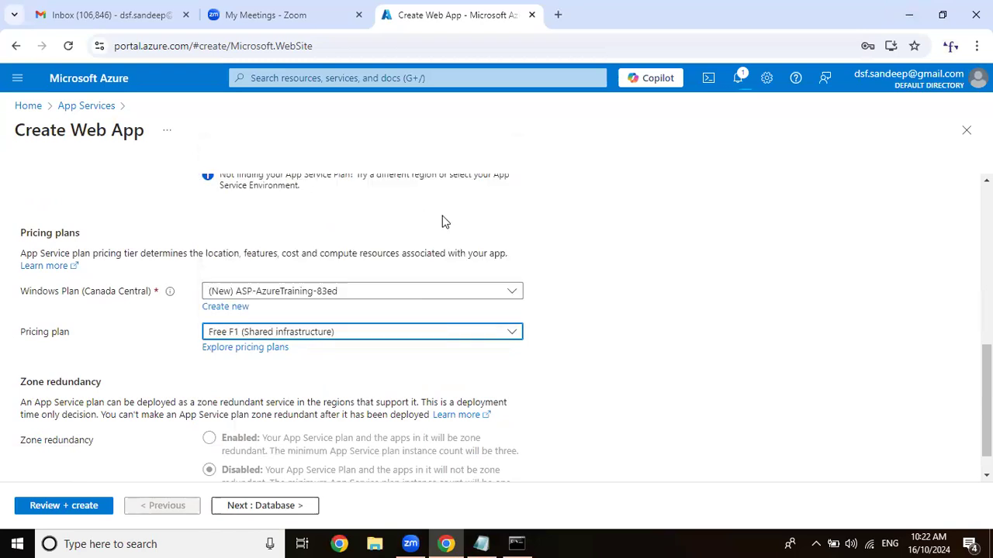
Keep the database and deployment defaults, turn off public access in the networking settings, and continue to the monitoring settings.
{"action": "scroll", "coordinate": [442, 223], "scroll_direction": "down", "scroll_amount": 1}
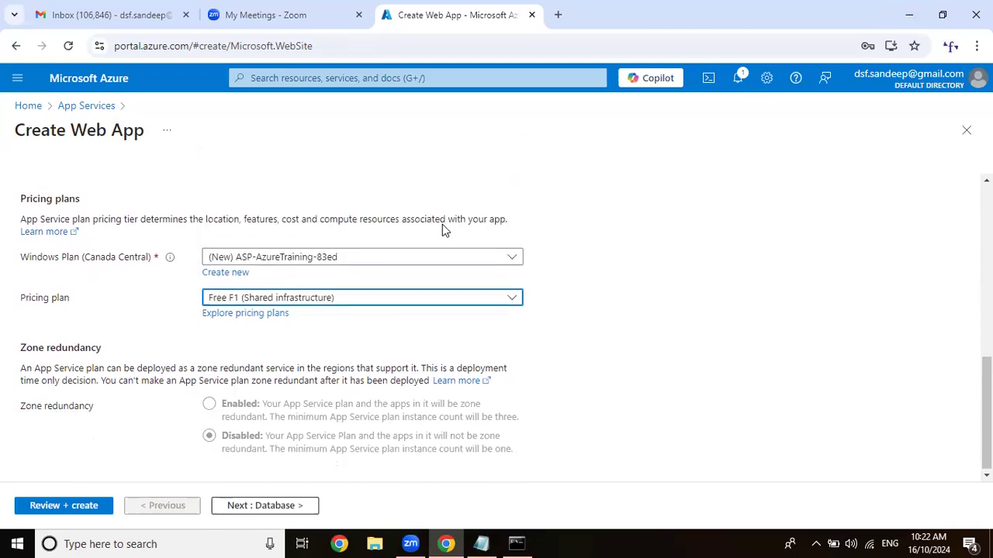
{"action": "left_click", "coordinate": [266, 505]}
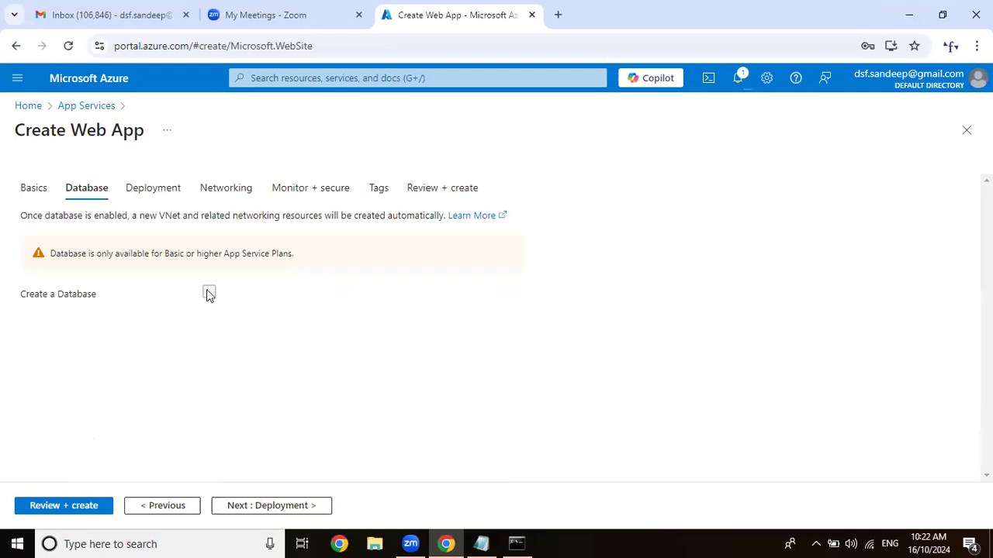
{"action": "left_click", "coordinate": [272, 505]}
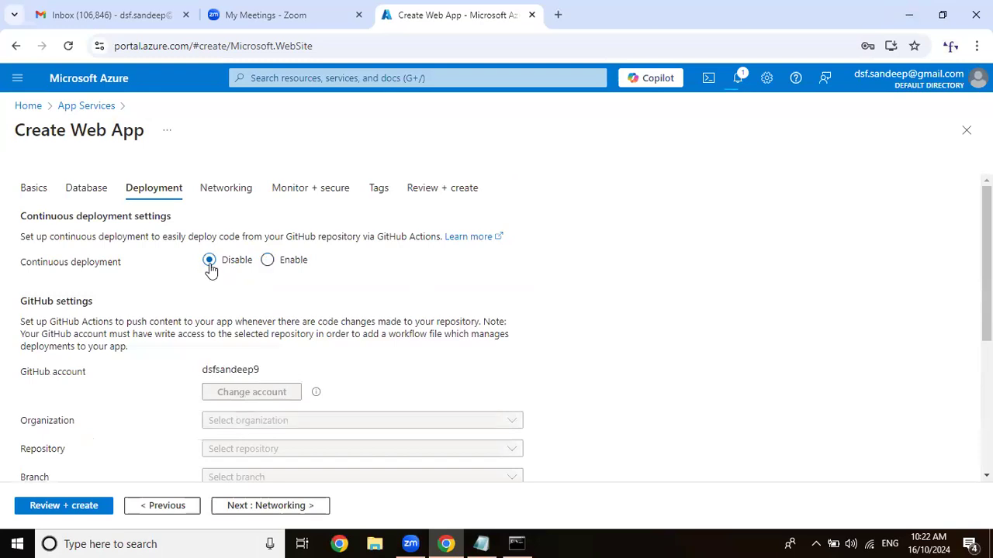
{"action": "left_click", "coordinate": [311, 509]}
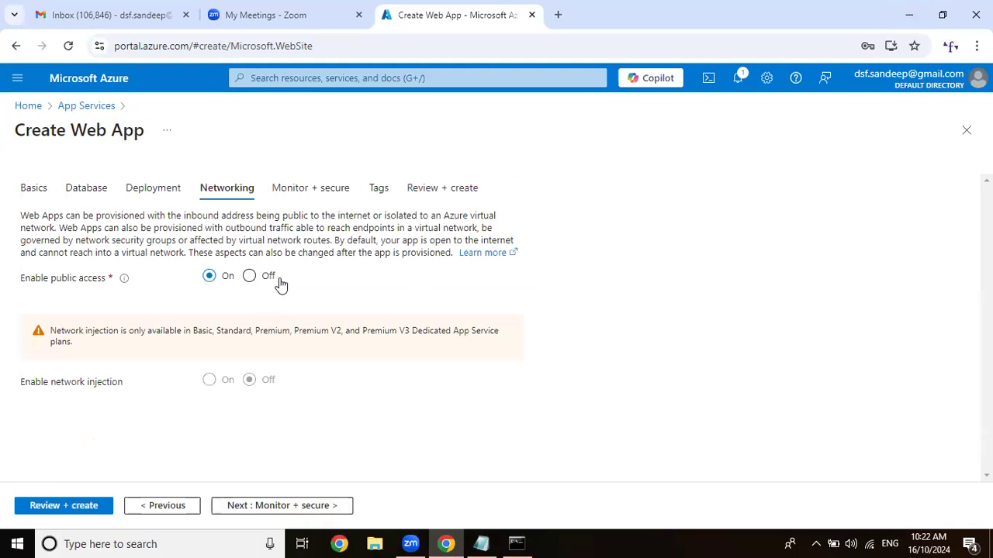
{"action": "left_click", "coordinate": [263, 278]}
{"action": "left_click", "coordinate": [301, 512]}
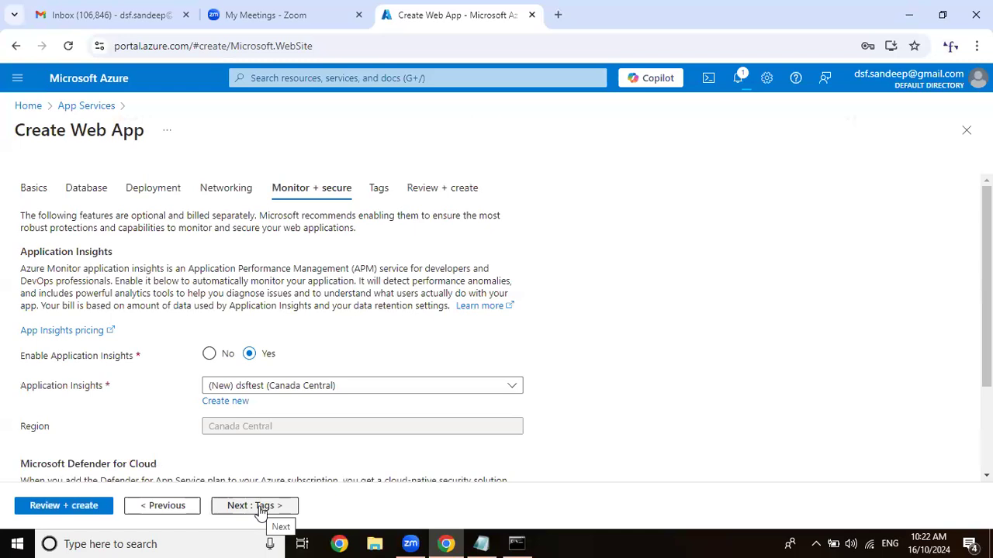
Disable Application Insights for the web app and create it from the review page.
{"action": "left_click", "coordinate": [221, 356]}
{"action": "left_click", "coordinate": [262, 508]}
{"action": "left_click", "coordinate": [264, 510]}
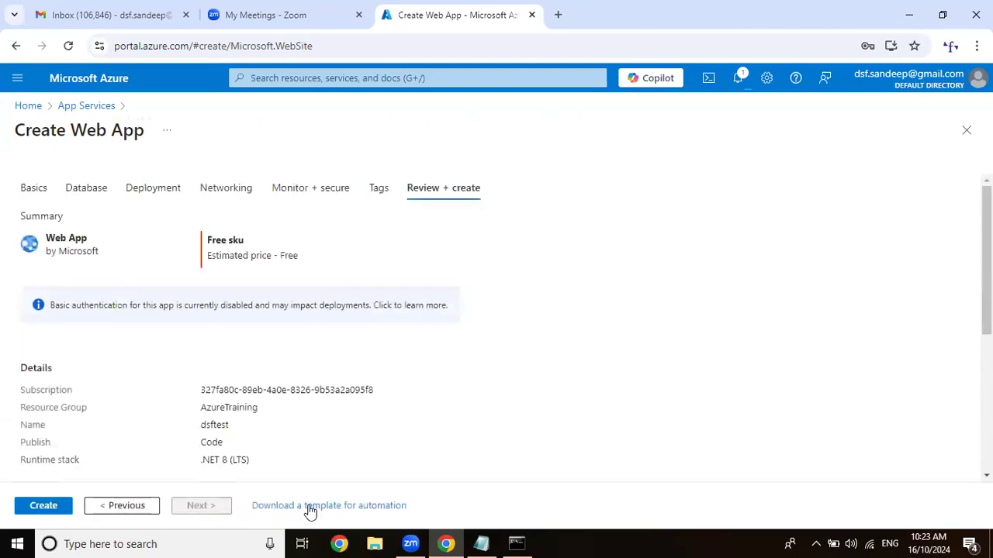
{"action": "left_click", "coordinate": [56, 508]}
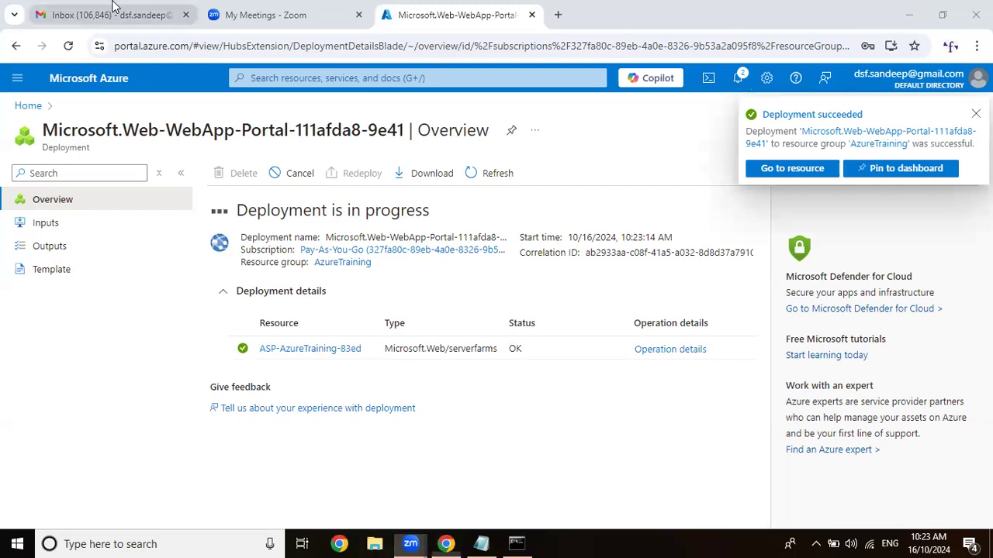
{"action": "left_click", "coordinate": [277, 14]}
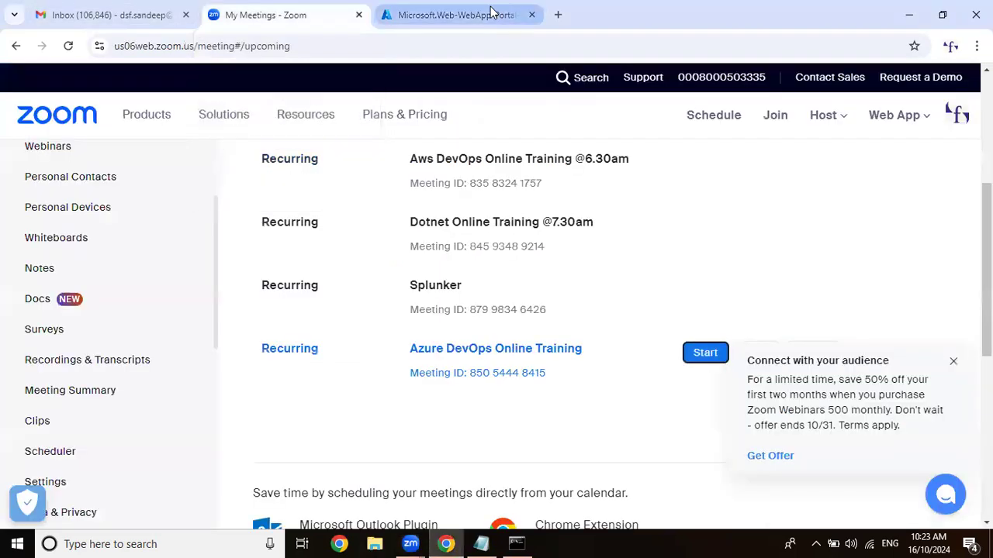
{"action": "key", "text": "ctrl+Tab"}
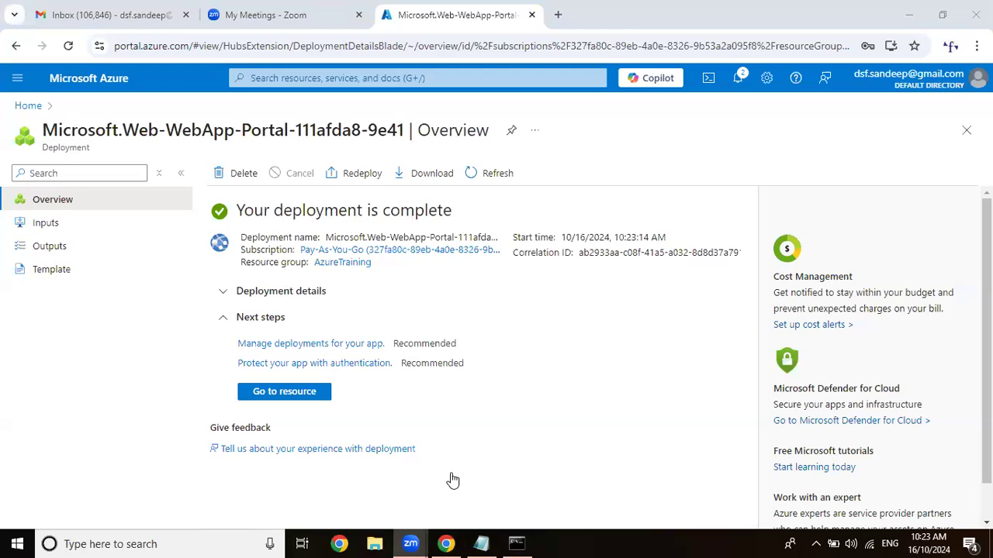
Check LinuxMachine's status in the virtual machines list and close the administrator Command Prompt window.
{"action": "left_click", "coordinate": [111, 86]}
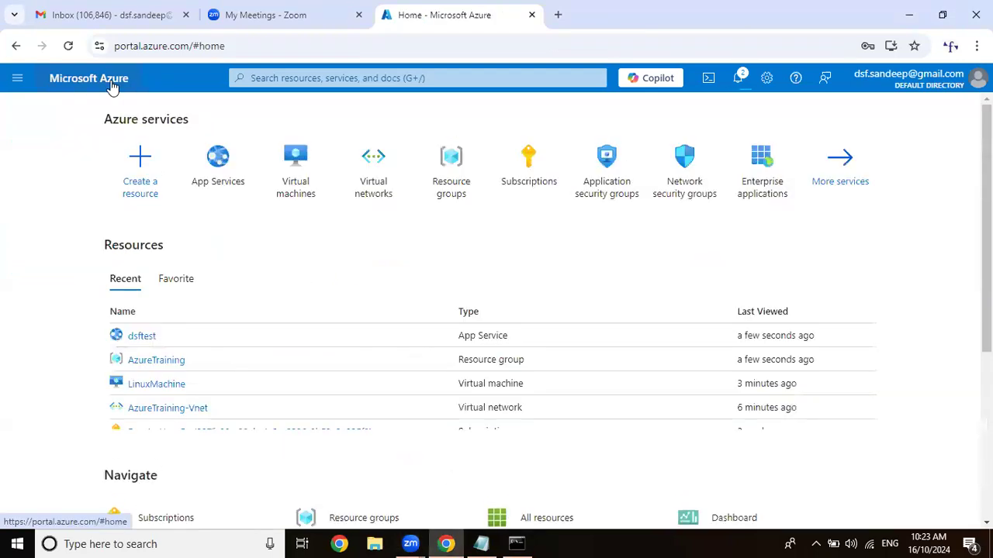
{"action": "left_click", "coordinate": [299, 186]}
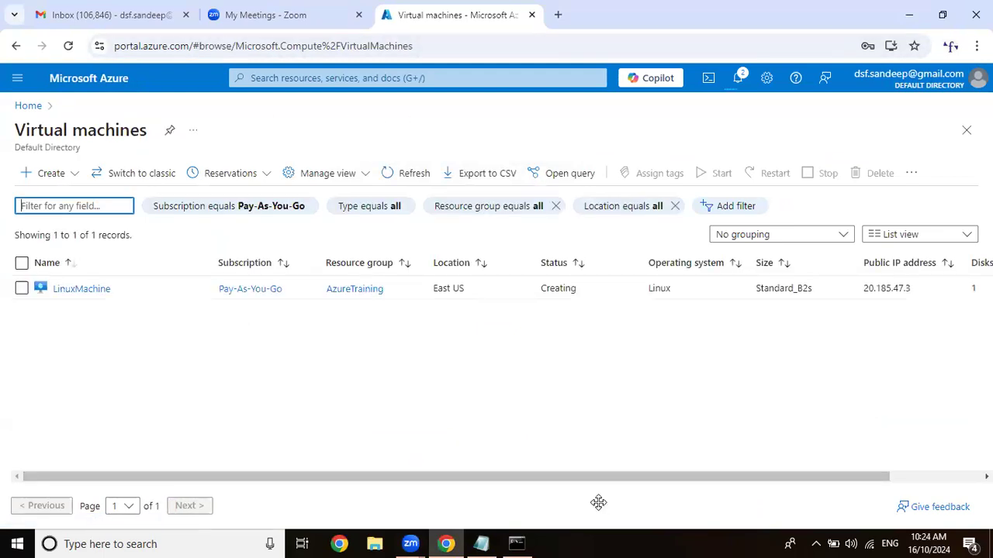
{"action": "left_click", "coordinate": [518, 543]}
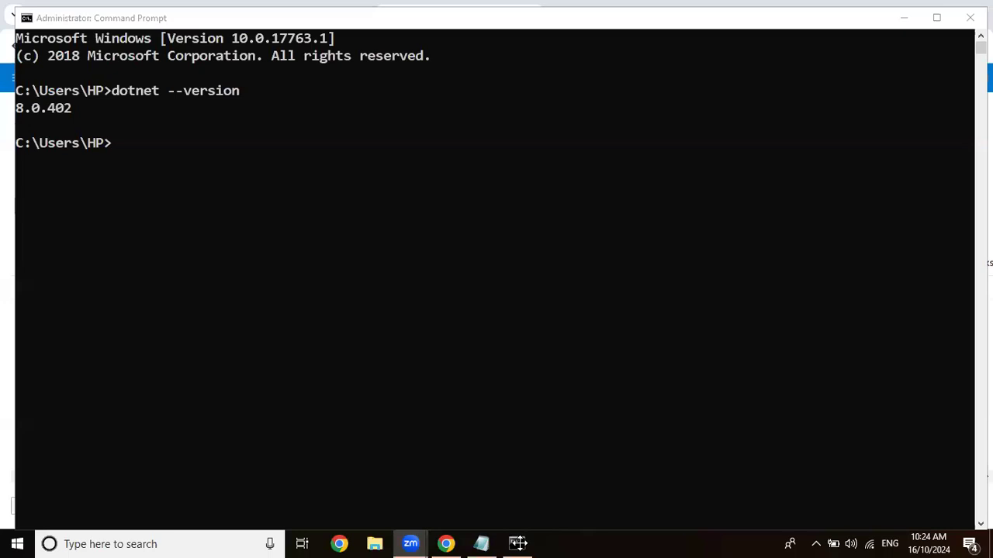
{"action": "left_click", "coordinate": [961, 17]}
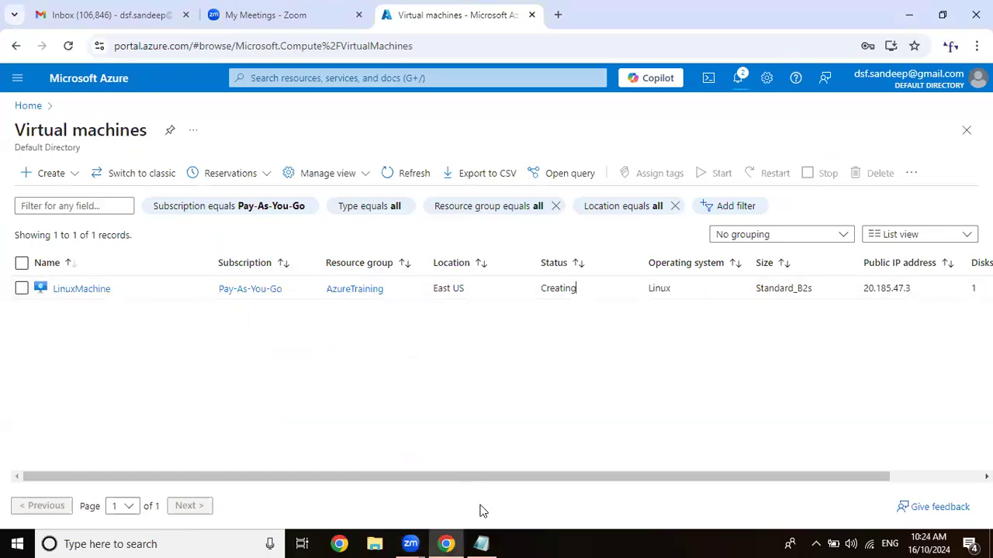
Return to the Azure home page and check the Create WebApps line in the Azure Class 9 notes in Notepad.
{"action": "left_click", "coordinate": [95, 79]}
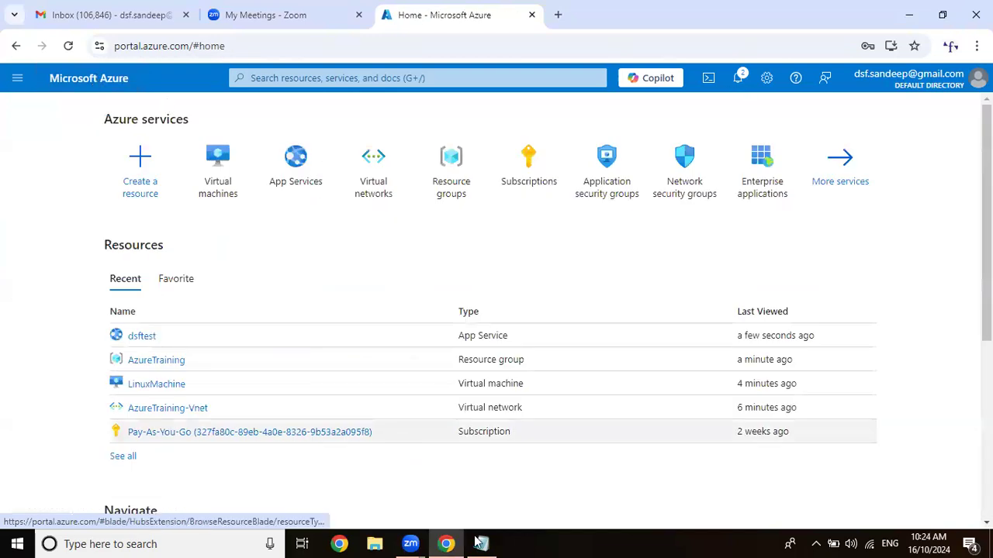
{"action": "left_click", "coordinate": [479, 542]}
{"action": "left_click_drag", "start_coordinate": [6, 194], "coordinate": [215, 195]}
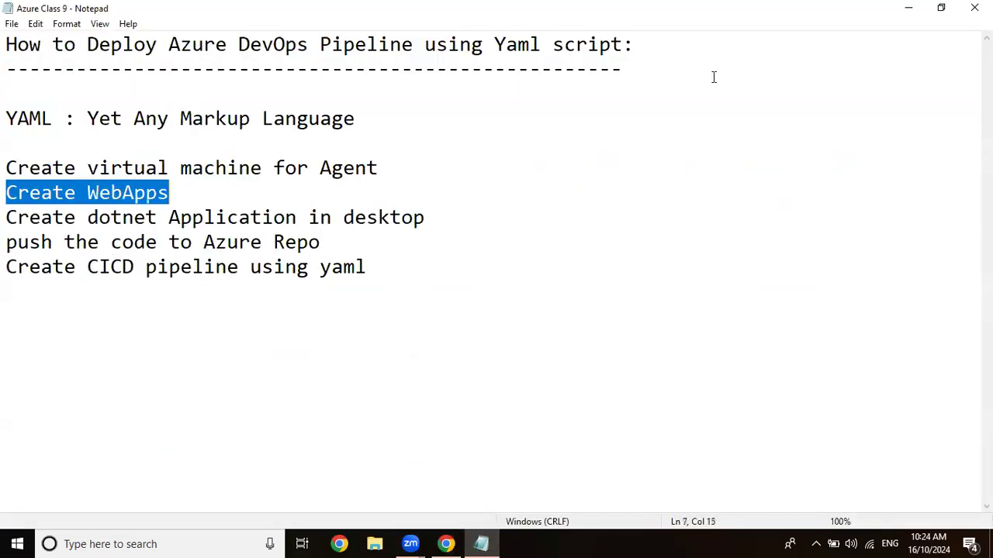
{"action": "key", "text": "alt+Tab"}
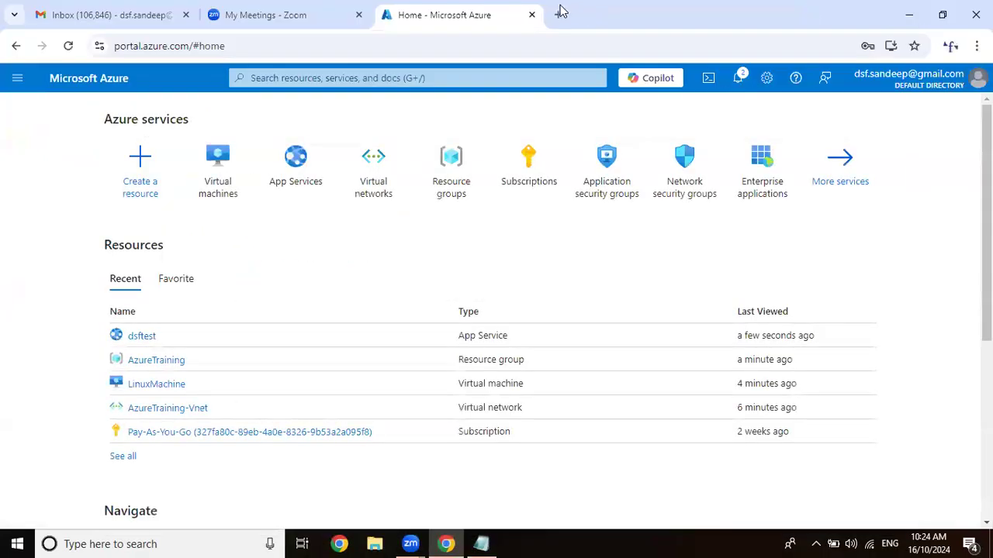
Open the existing Azure DevOps organization's projects page on dev.azure.com in a new browser tab.
{"action": "key", "text": "ctrl+t"}
{"action": "left_click", "coordinate": [568, 47]}
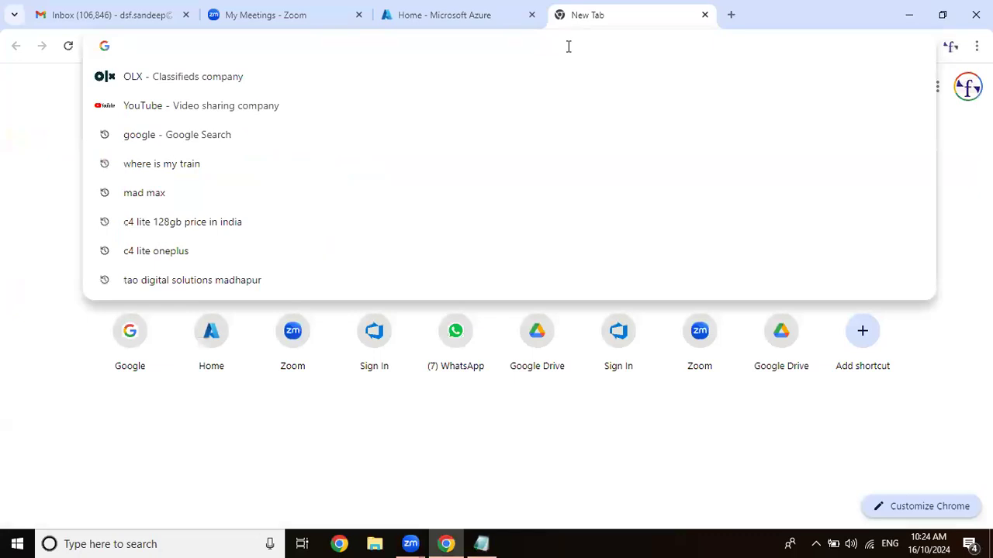
{"action": "type", "text": "dev.azure.com"}
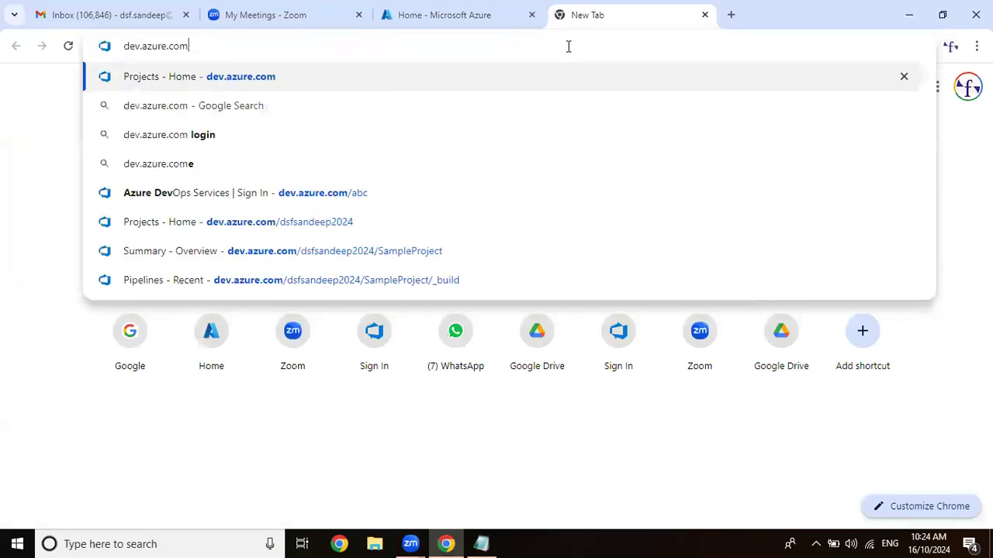
{"action": "type", "text": "/"}
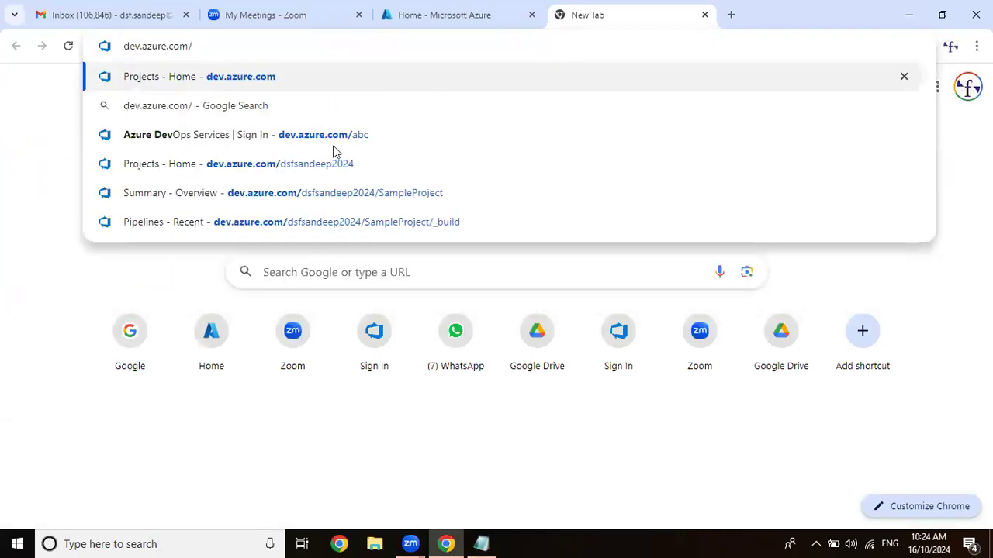
{"action": "left_click", "coordinate": [365, 165]}
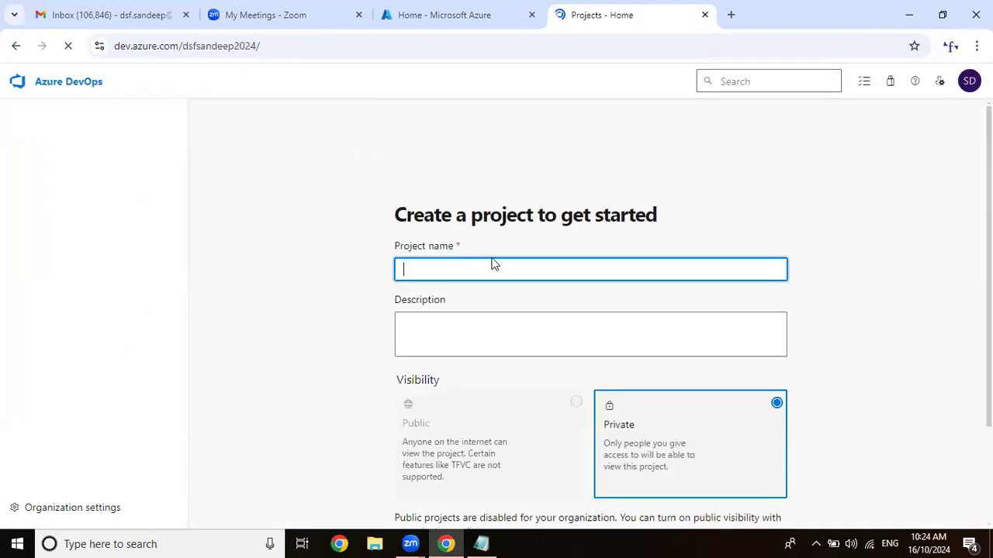
Name the new Azure DevOps project DotnetApplication.
{"action": "scroll", "coordinate": [497, 263], "scroll_direction": "down", "scroll_amount": 2}
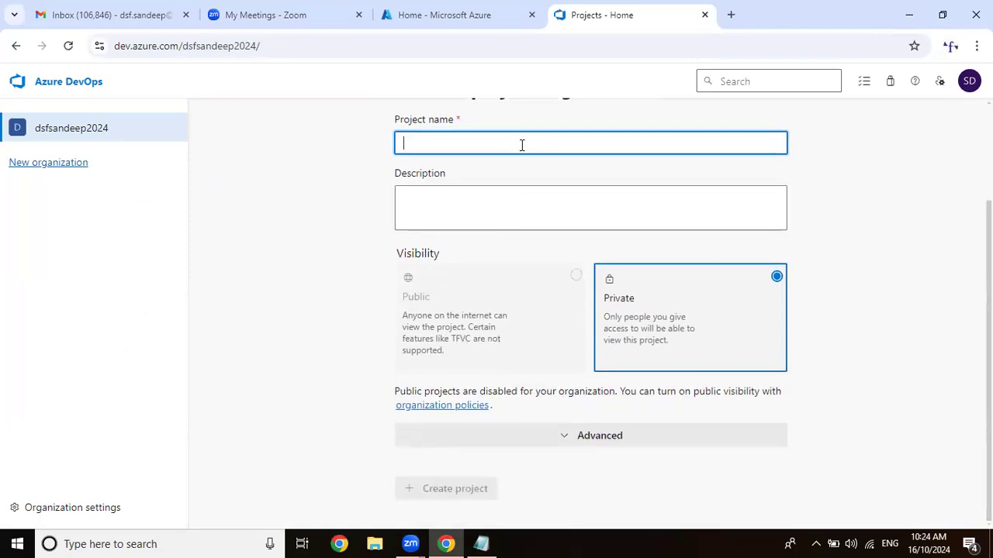
{"action": "type", "text": "T"}
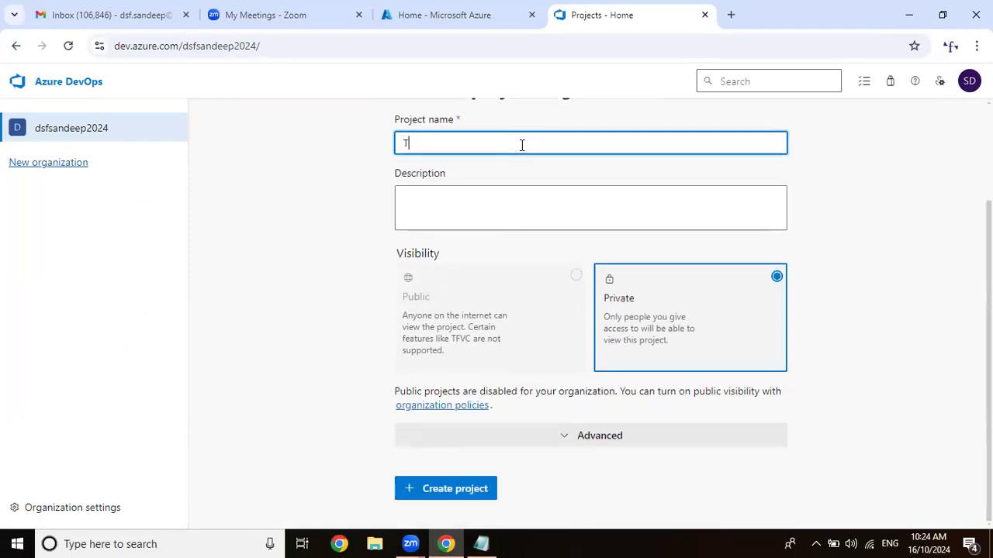
{"action": "type", "text": "est"}
{"action": "key", "text": "ctrl+a"}
{"action": "type", "text": "DotnetAppli"}
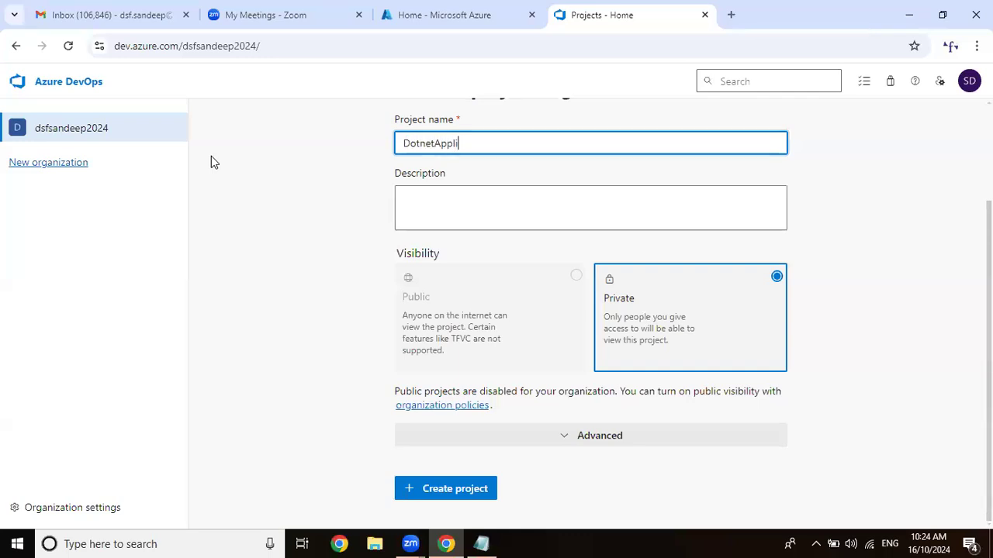
{"action": "type", "text": "cation"}
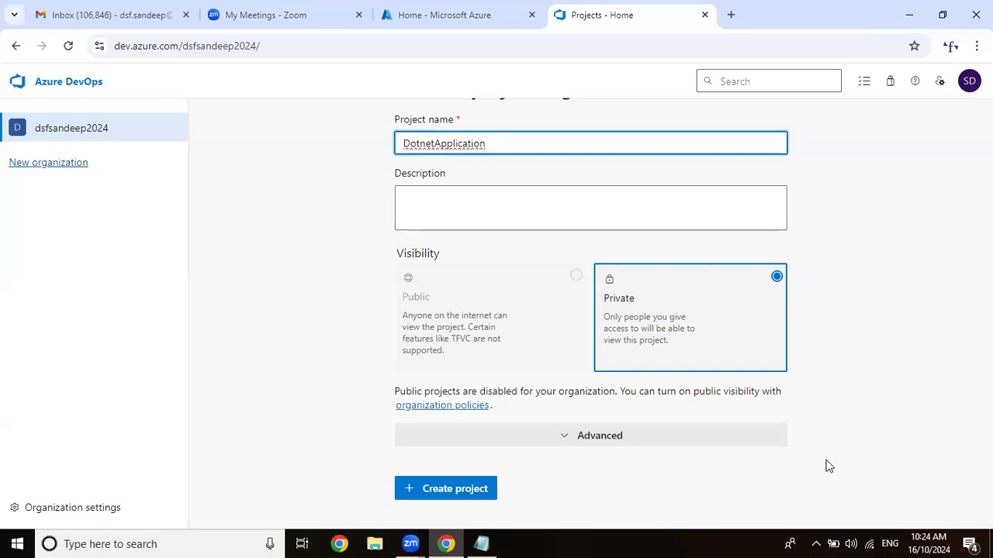
Create the private project with Git version control and the Basic work item process, and open its repository files page.
{"action": "left_click", "coordinate": [597, 438]}
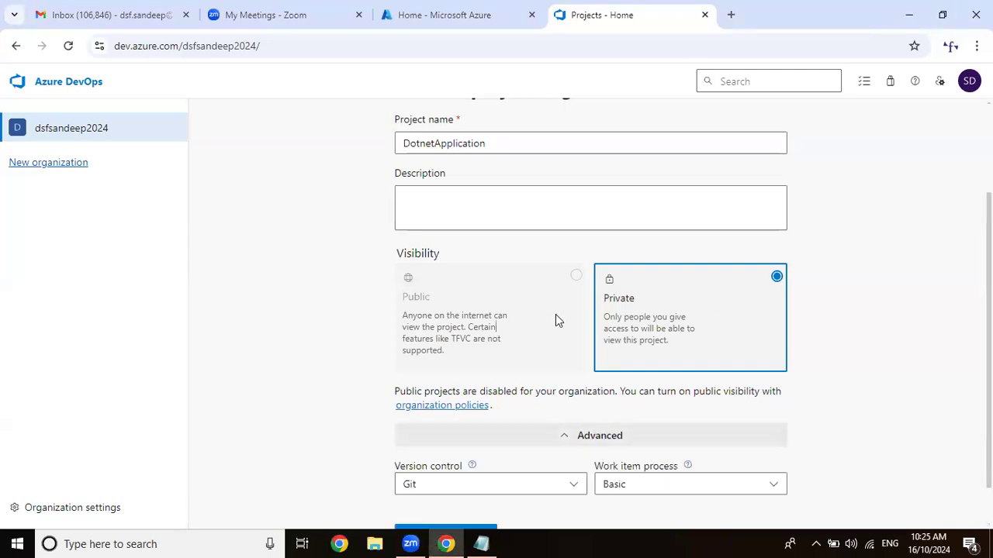
{"action": "scroll", "coordinate": [487, 443], "scroll_direction": "down", "scroll_amount": 1}
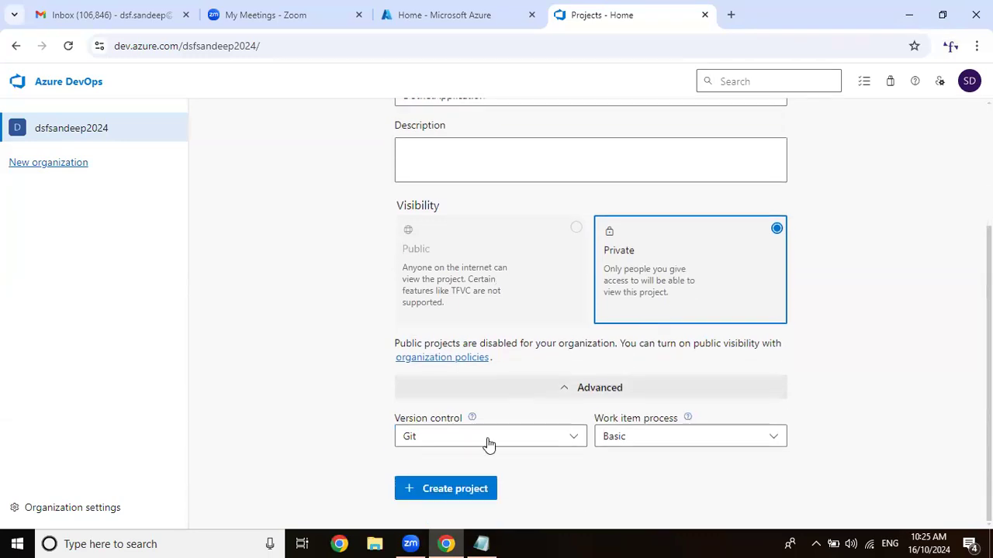
{"action": "left_click", "coordinate": [468, 494]}
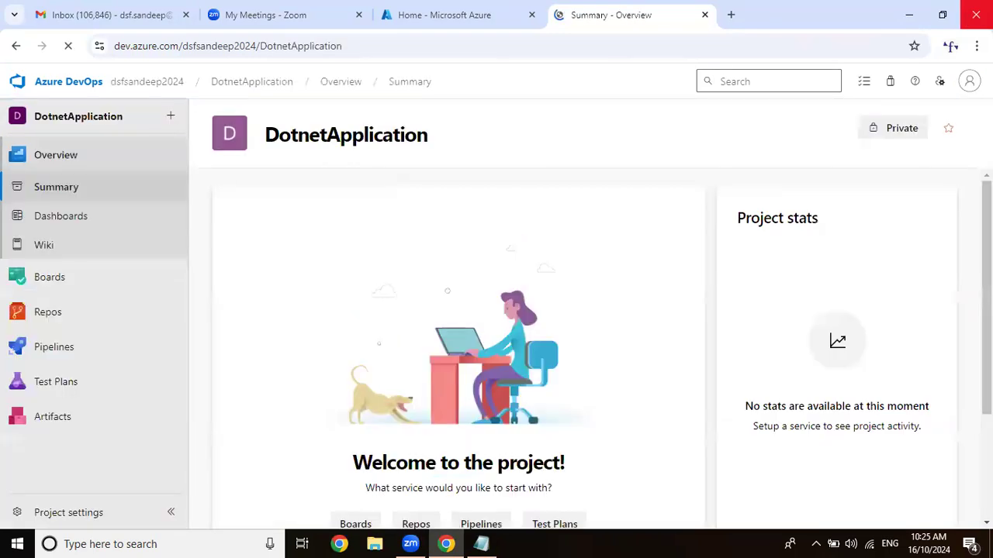
{"action": "mouse_move", "coordinate": [137, 321]}
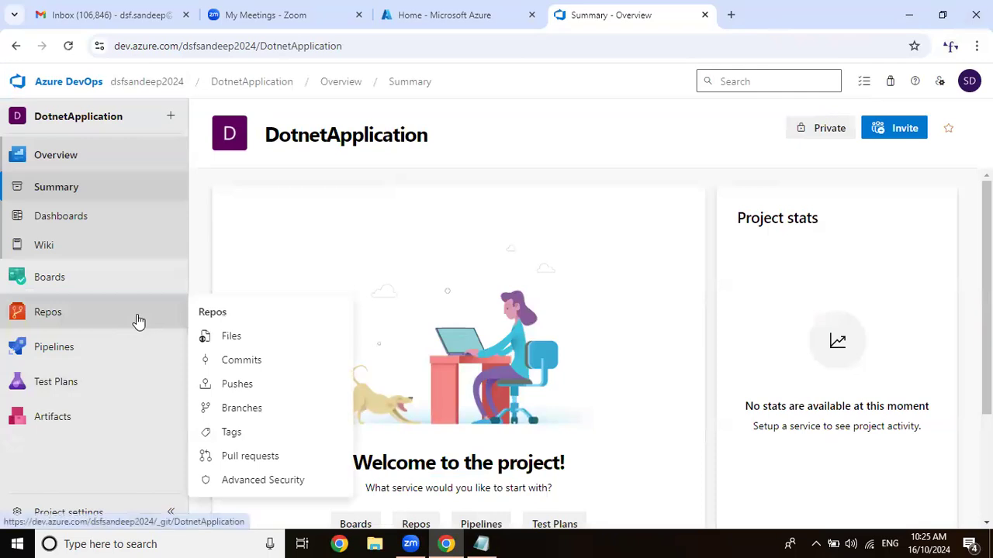
{"action": "left_click", "coordinate": [259, 347]}
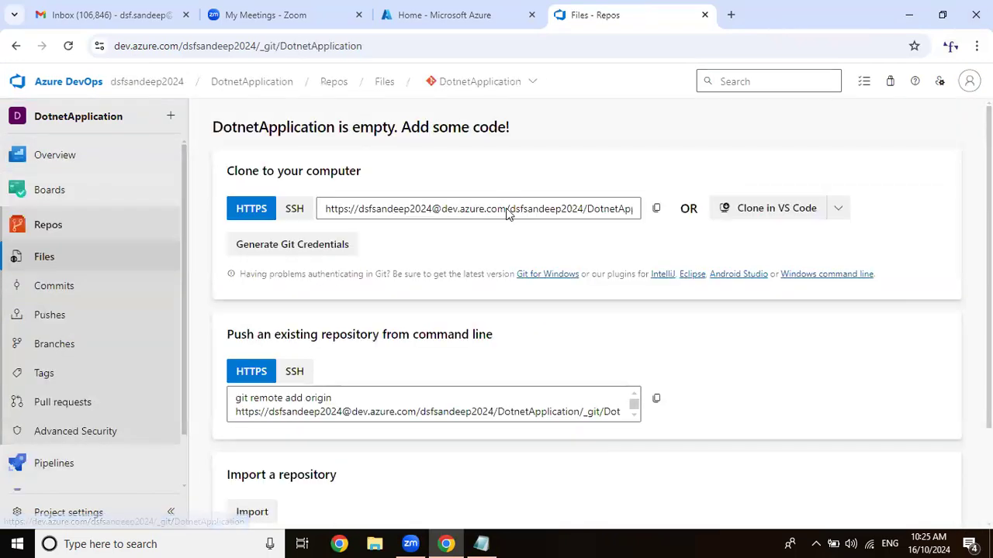
Minimize the browser and permanently delete the Test folder from the Windows desktop.
{"action": "left_click", "coordinate": [907, 15]}
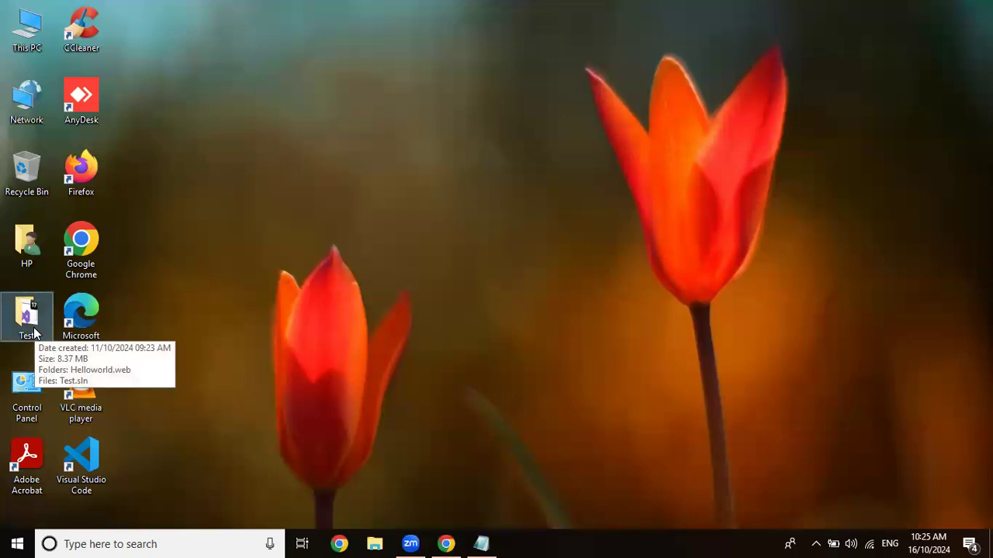
{"action": "key", "text": "shift+Delete"}
{"action": "key", "text": "Return"}
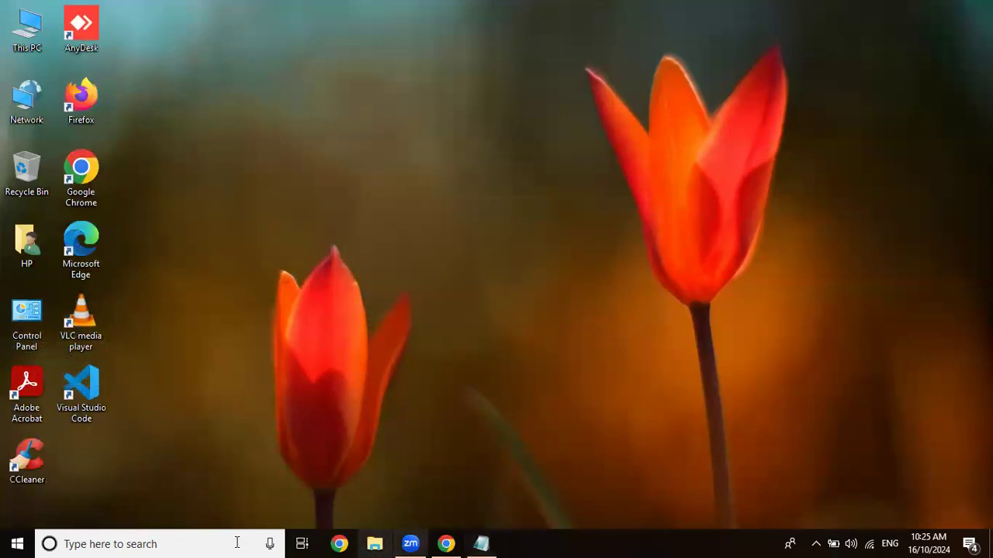
Open Command Prompt as administrator and change to the desktop directory.
{"action": "left_click", "coordinate": [178, 541]}
{"action": "type", "text": "cmd"}
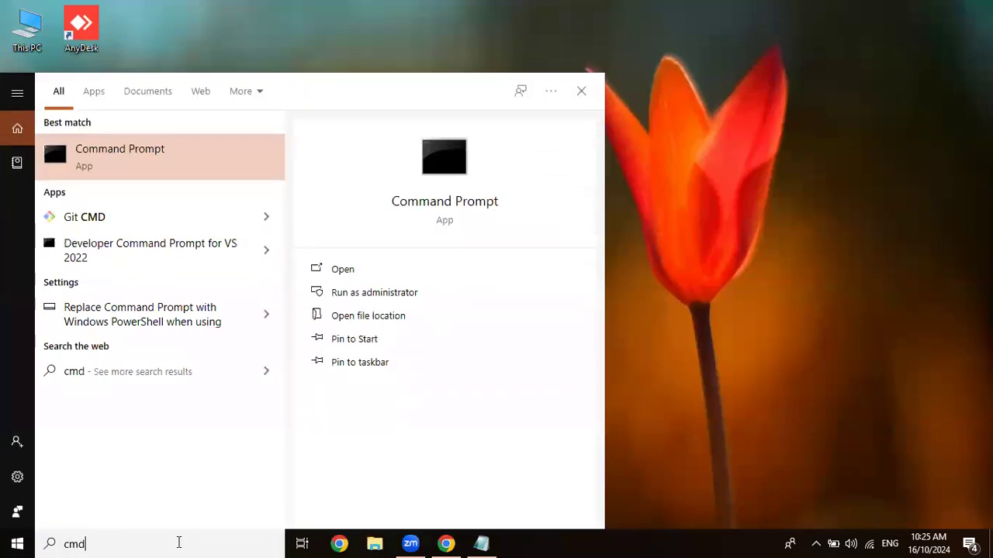
{"action": "key", "text": "ctrl+shift+Return"}
{"action": "type", "text": "c"}
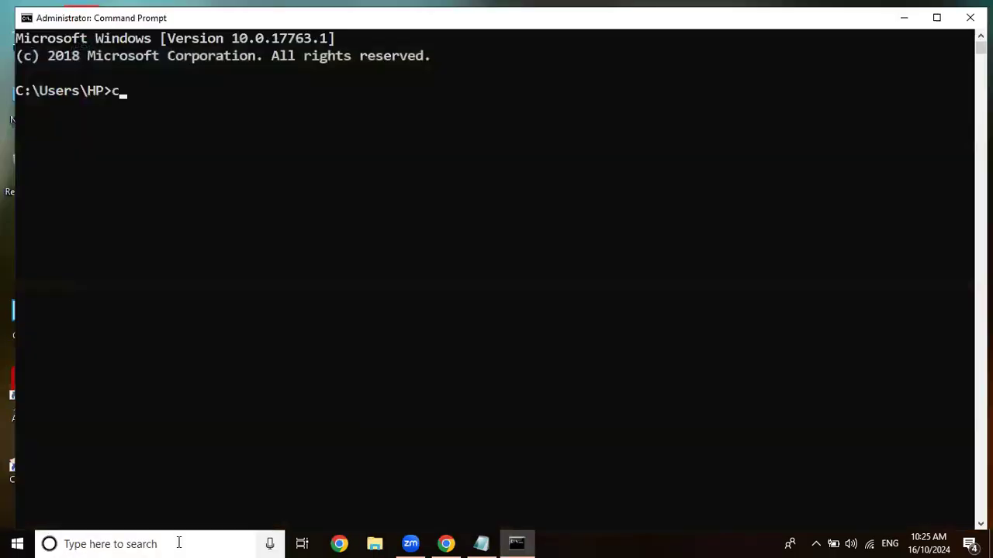
{"action": "type", "text": "d desktip"}
{"action": "key", "text": "BackSpace"}
{"action": "key", "text": "BackSpace"}
{"action": "type", "text": "op"}
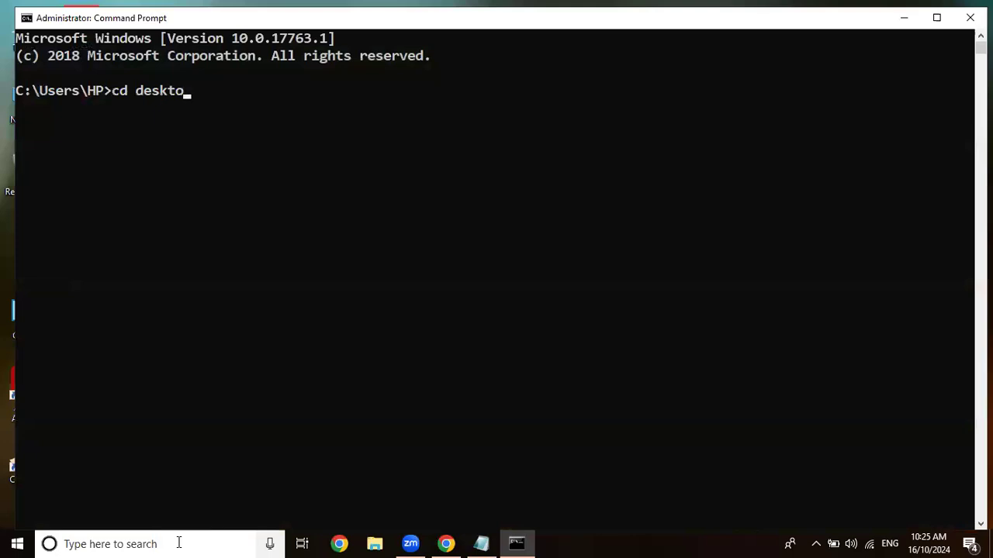
{"action": "key", "text": "Return"}
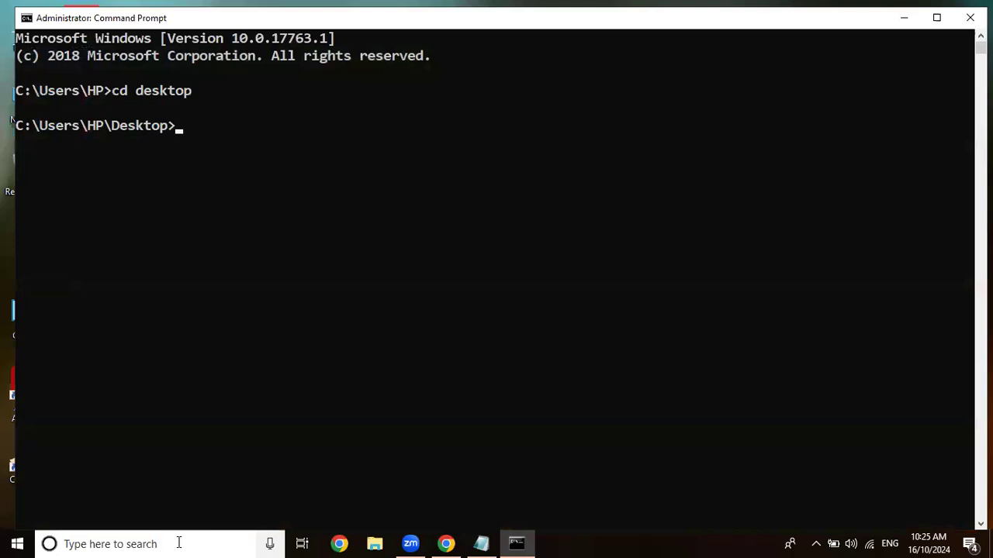
Check the installed .NET version with dotnet --version and clear the console.
{"action": "type", "text": "dotnet --version"}
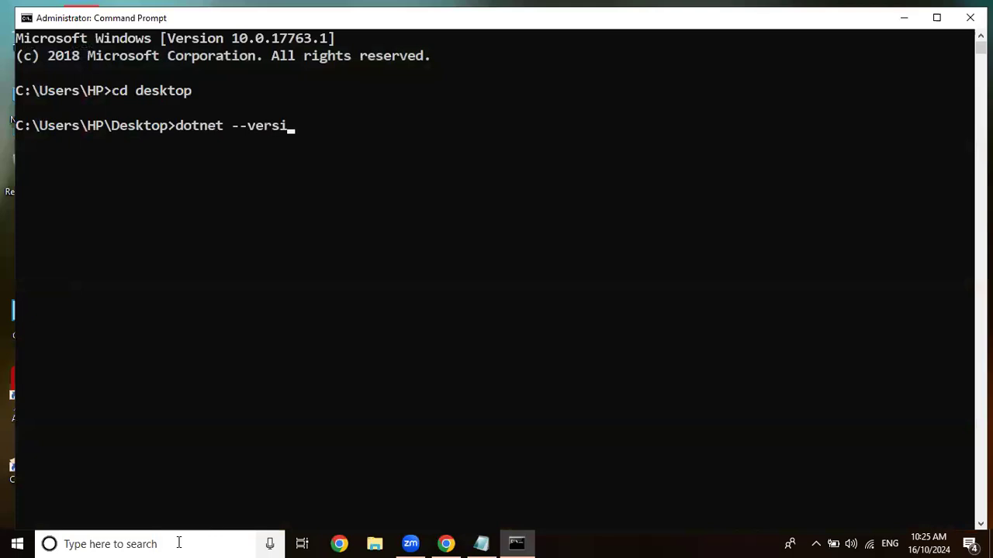
{"action": "key", "text": "Return"}
{"action": "type", "text": "cls"}
{"action": "key", "text": "Return"}
{"action": "key", "text": "Return"}
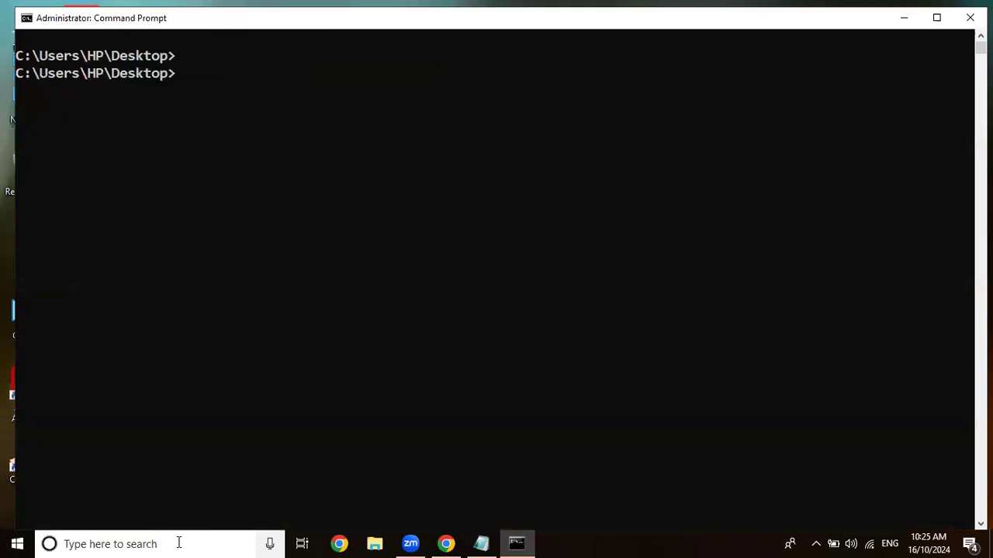
Create a new .NET solution in a Test folder with dotnet new sln -o Test.
{"action": "type", "text": "dotnet new sl"}
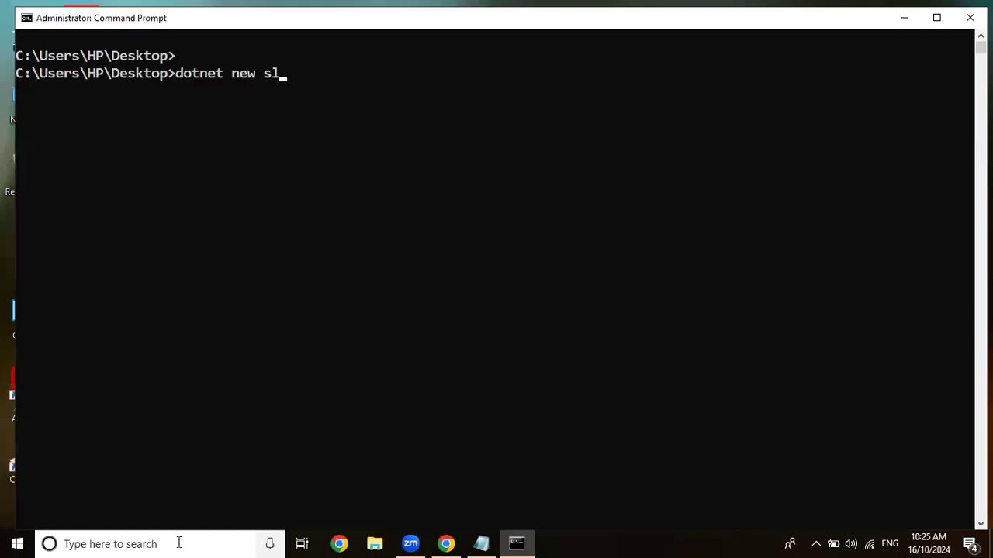
{"action": "type", "text": "n -o Hellowo"}
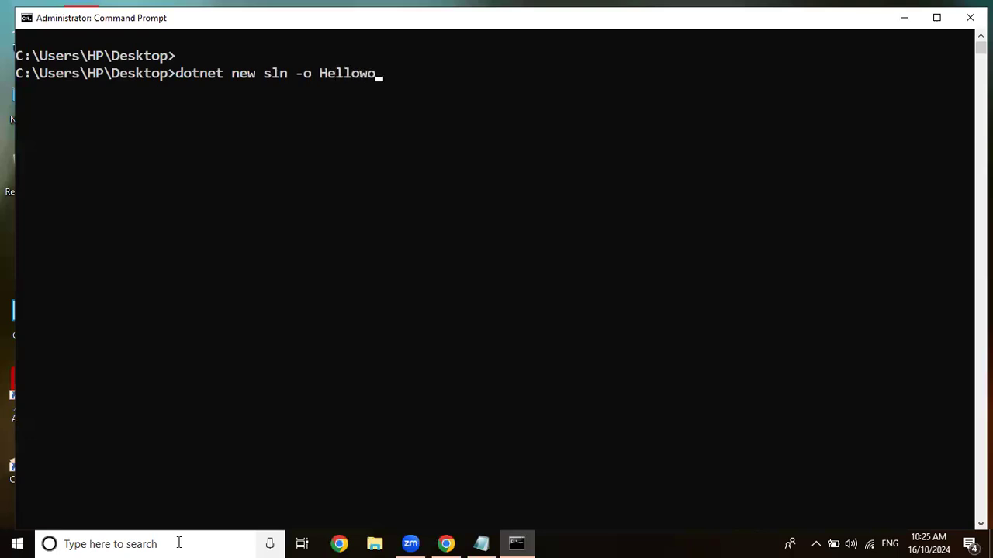
{"action": "type", "text": "rld"}
{"action": "key", "text": "BackSpace"}
{"action": "key", "text": "BackSpace"}
{"action": "key", "text": "BackSpace"}
{"action": "key", "text": "BackSpace"}
{"action": "key", "text": "BackSpace"}
{"action": "key", "text": "BackSpace"}
{"action": "key", "text": "BackSpace"}
{"action": "key", "text": "BackSpace"}
{"action": "key", "text": "BackSpace"}
{"action": "key", "text": "BackSpace"}
{"action": "type", "text": "Test"}
{"action": "key", "text": "Return"}
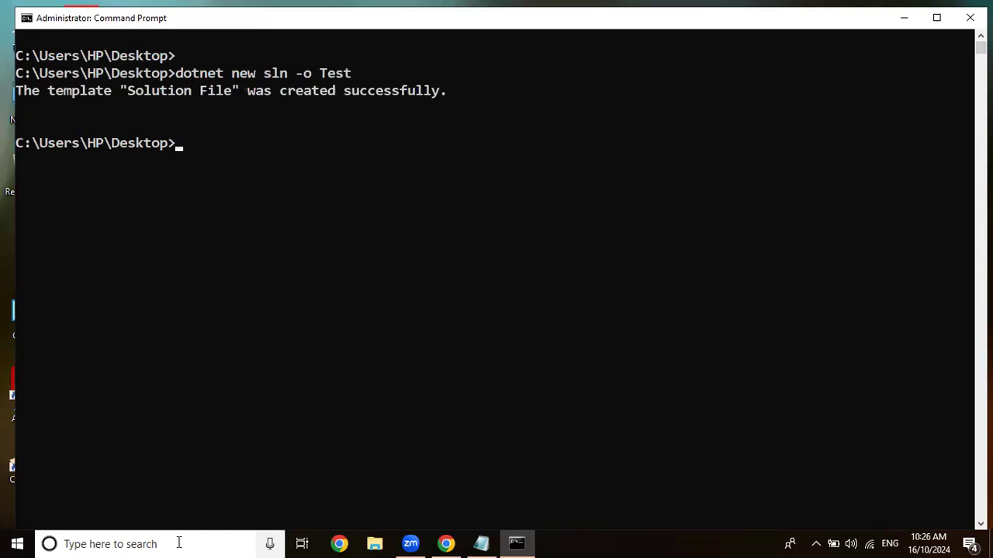
Enter the Test folder and create an MVC project named Helloworld.web with dotnet new mvc -n Helloworld.web.
{"action": "type", "text": "cd Test"}
{"action": "key", "text": "Return"}
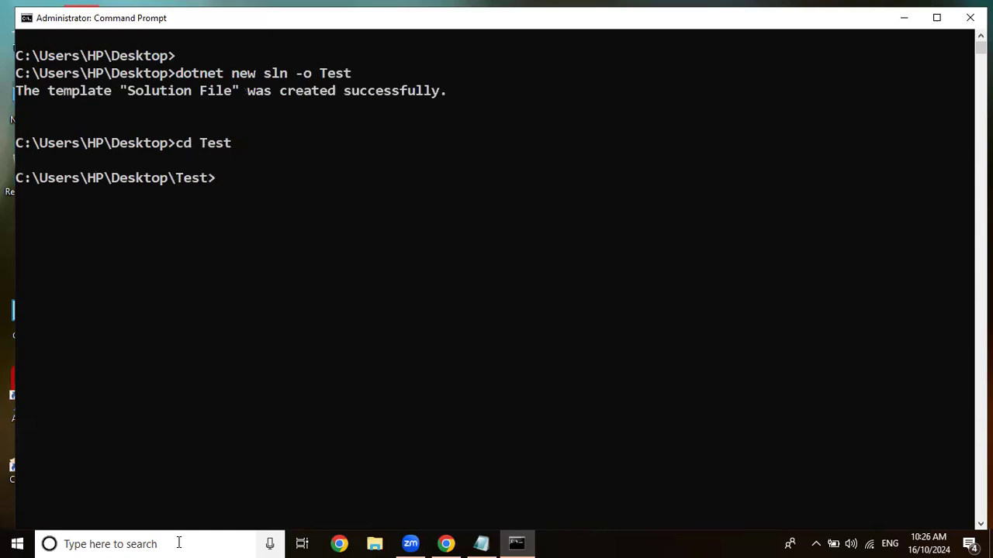
{"action": "type", "text": "dotnet new mvc "}
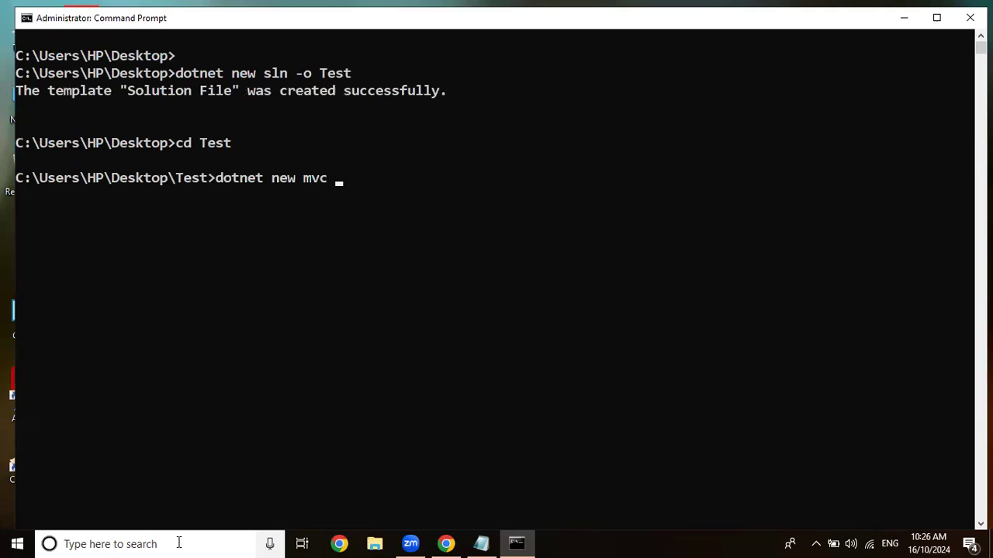
{"action": "type", "text": "-n Helloworld.web"}
{"action": "key", "text": "Return"}
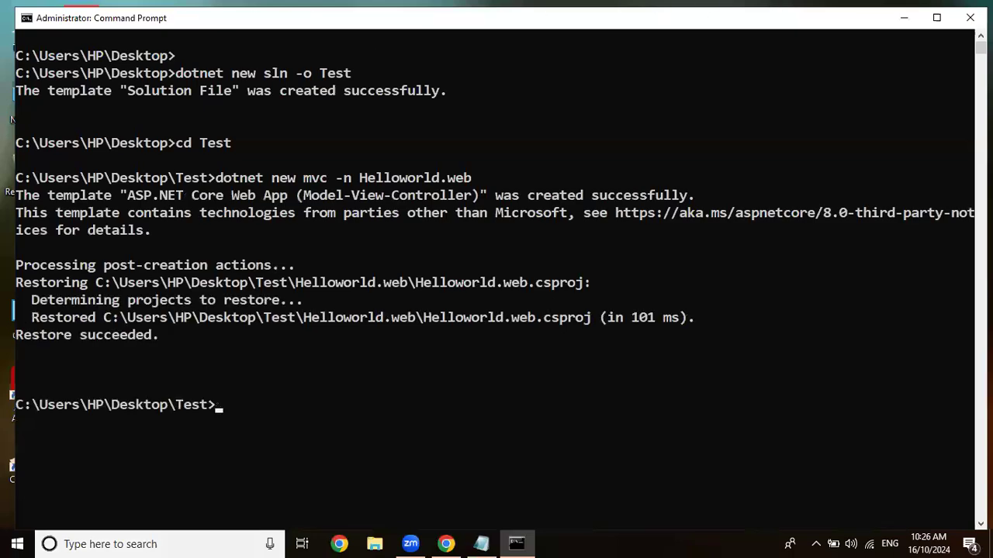
Maximize the Command Prompt, list the Test folder's contents with dir on a cleared console, and clear it again.
{"action": "left_click", "coordinate": [936, 17]}
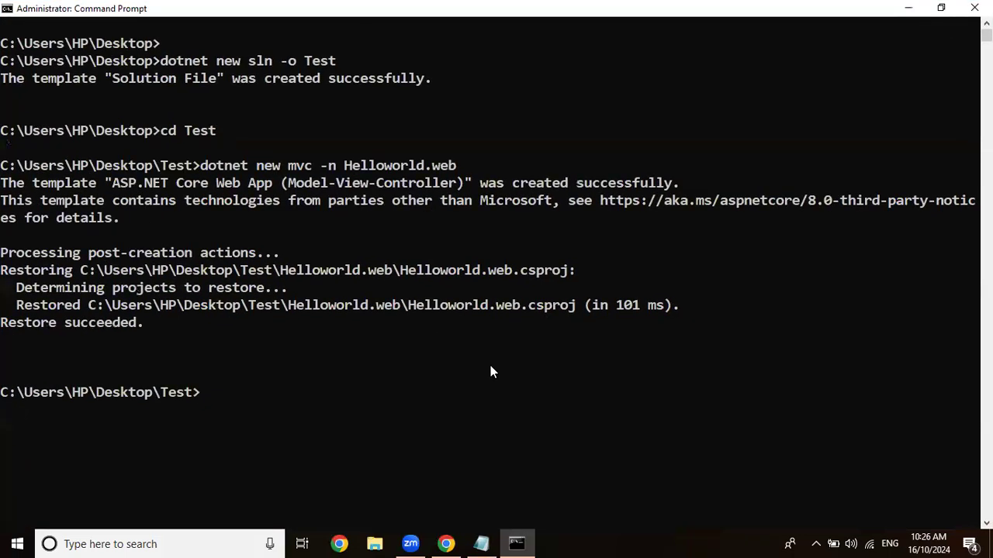
{"action": "type", "text": "cls"}
{"action": "key", "text": "Return"}
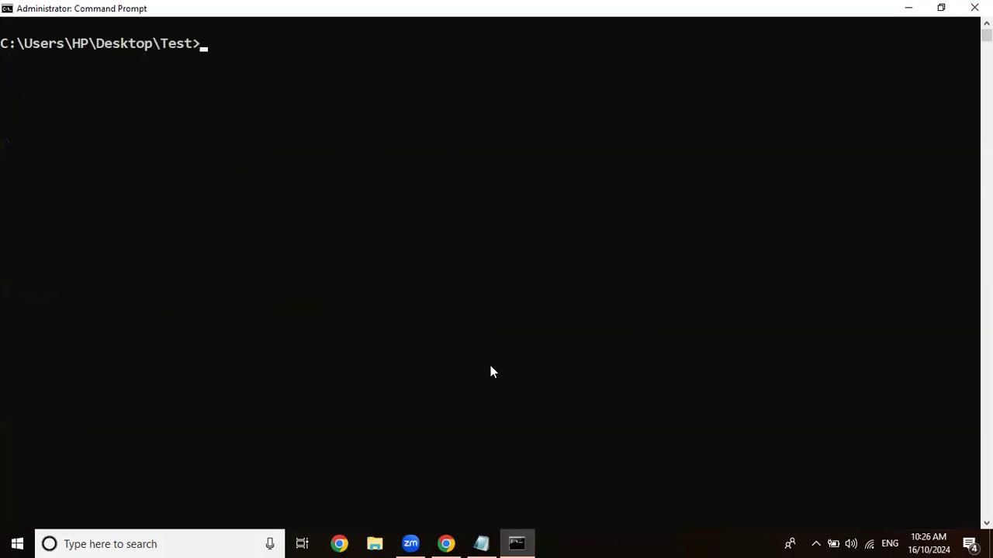
{"action": "type", "text": "dir"}
{"action": "key", "text": "Return"}
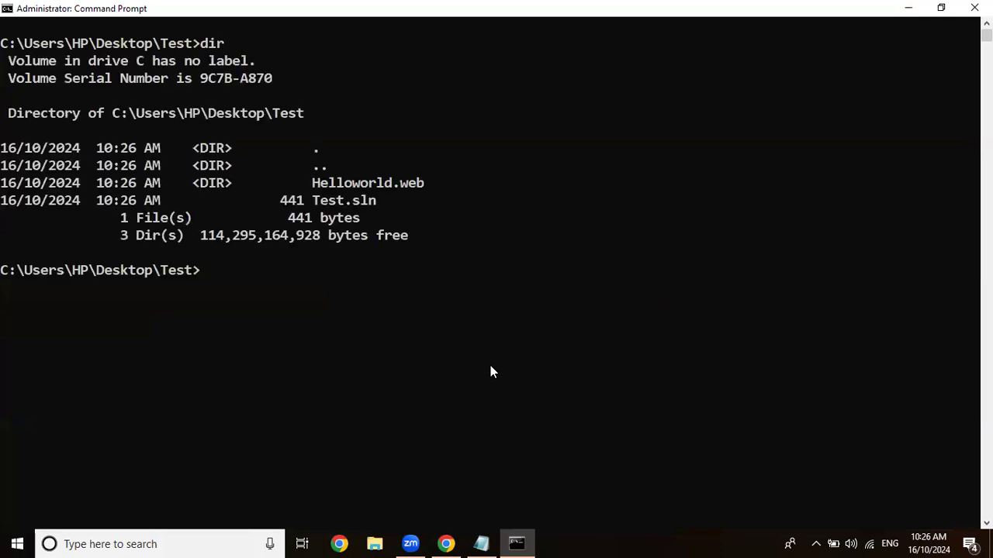
{"action": "type", "text": "cls"}
{"action": "key", "text": "Return"}
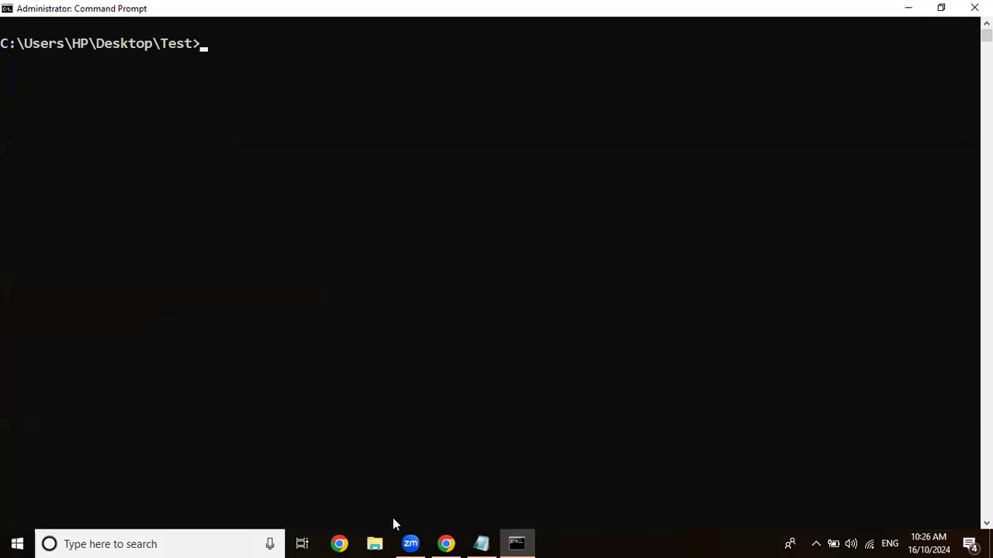
Switch to File Explorer and open the Helloworld.web folder inside the desktop's Test folder.
{"action": "left_click", "coordinate": [363, 543]}
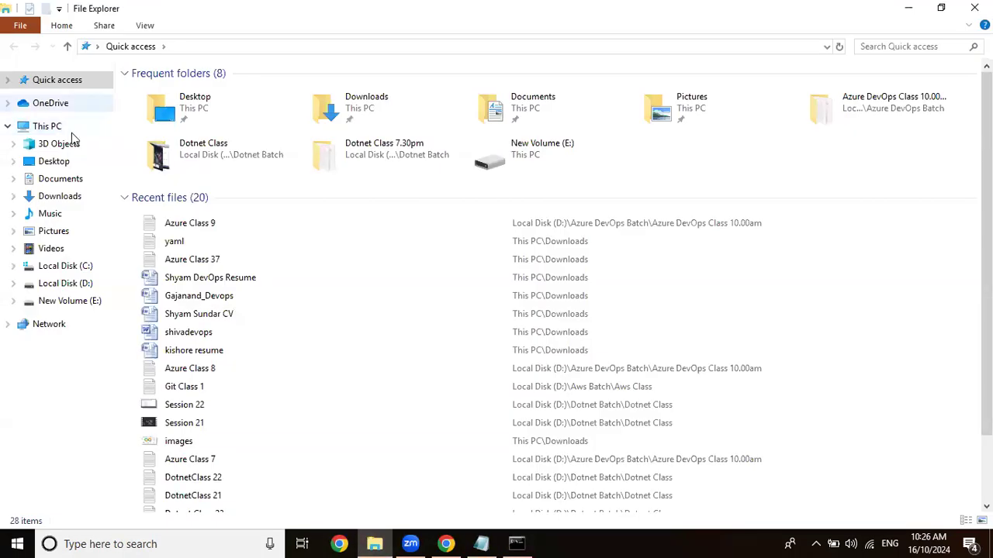
{"action": "left_click", "coordinate": [70, 160]}
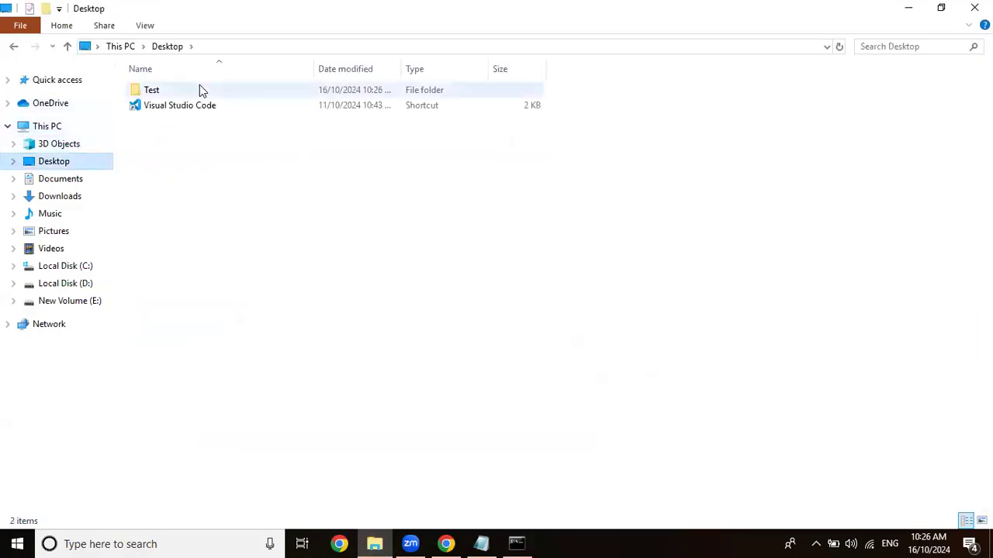
{"action": "double_click", "coordinate": [199, 89]}
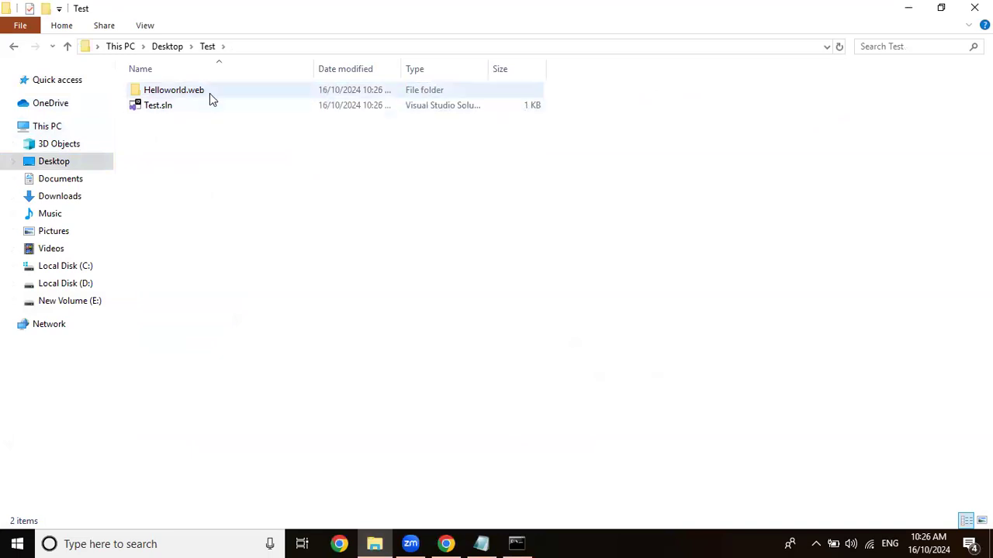
{"action": "double_click", "coordinate": [203, 90]}
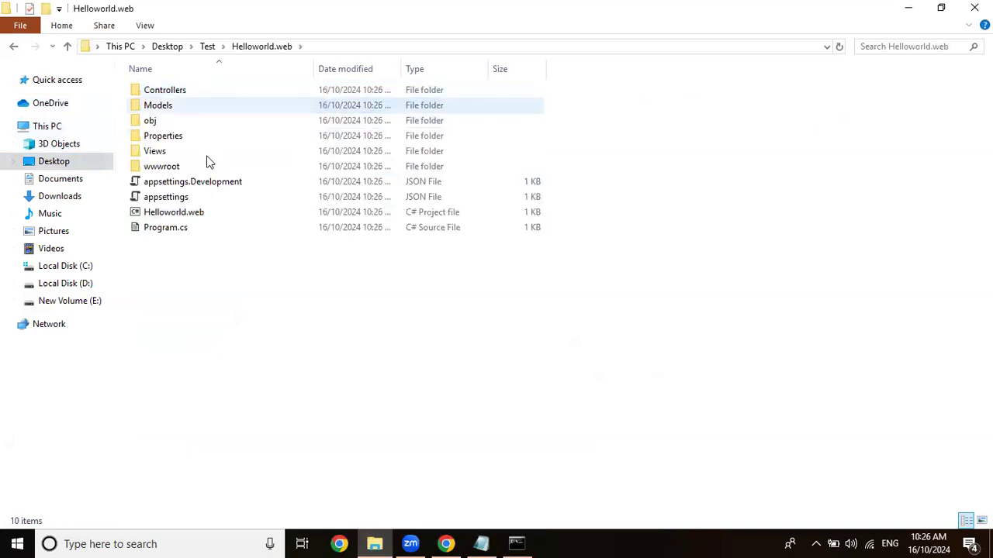
Switch back to Command Prompt and change to the Helloworld.web directory.
{"action": "left_click", "coordinate": [516, 543]}
{"action": "type", "text": "cd Helloworld.web"}
{"action": "key", "text": "Return"}
List the Helloworld.web directory's contents, trying ls and using dir, and clear the console.
{"action": "type", "text": "ls"}
{"action": "key", "text": "Return"}
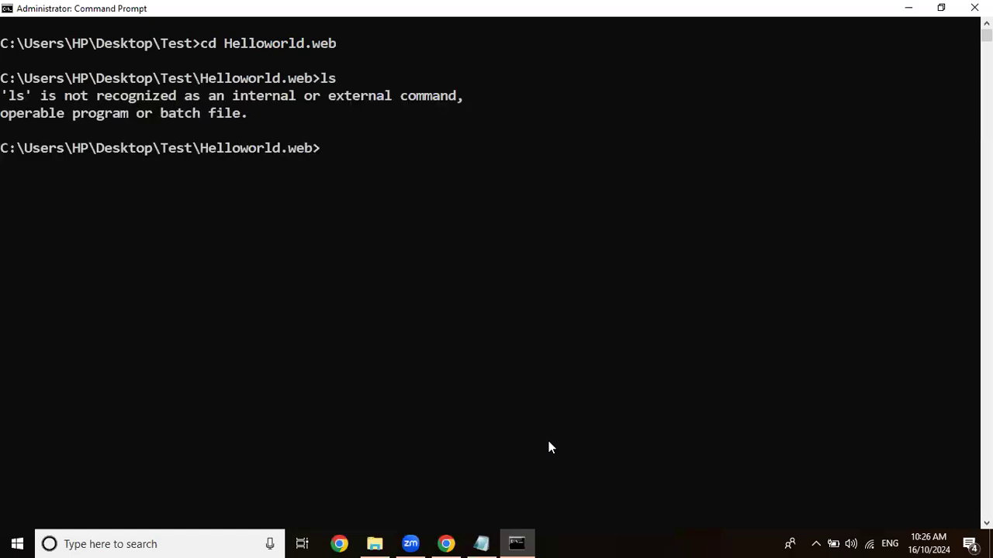
{"action": "type", "text": "dir"}
{"action": "key", "text": "Return"}
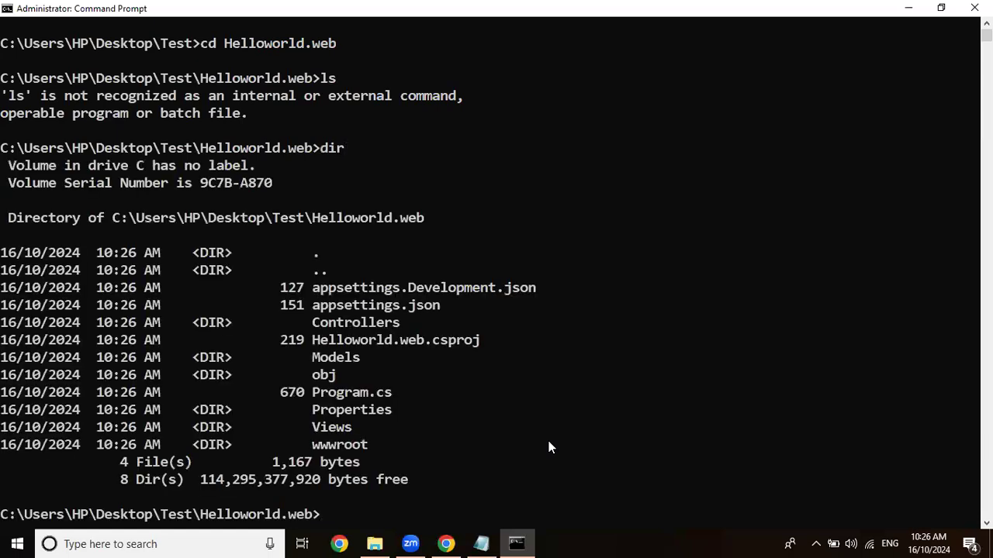
{"action": "type", "text": "cls"}
{"action": "key", "text": "Return"}
{"action": "key", "text": "Return"}
{"action": "key", "text": "Return"}
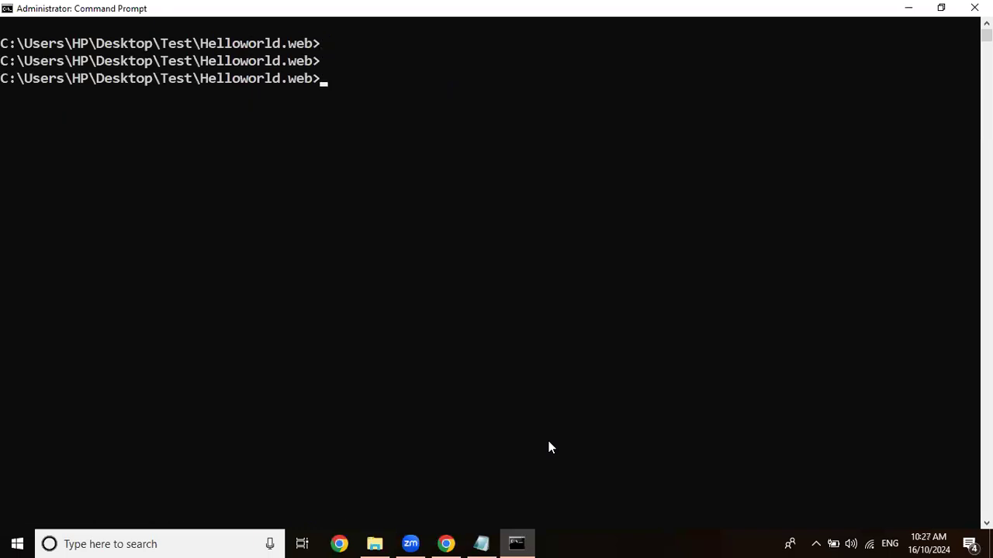
Initialize a Git repository in Helloworld.web with git init and view the folder in File Explorer.
{"action": "type", "text": "git init"}
{"action": "key", "text": "Return"}
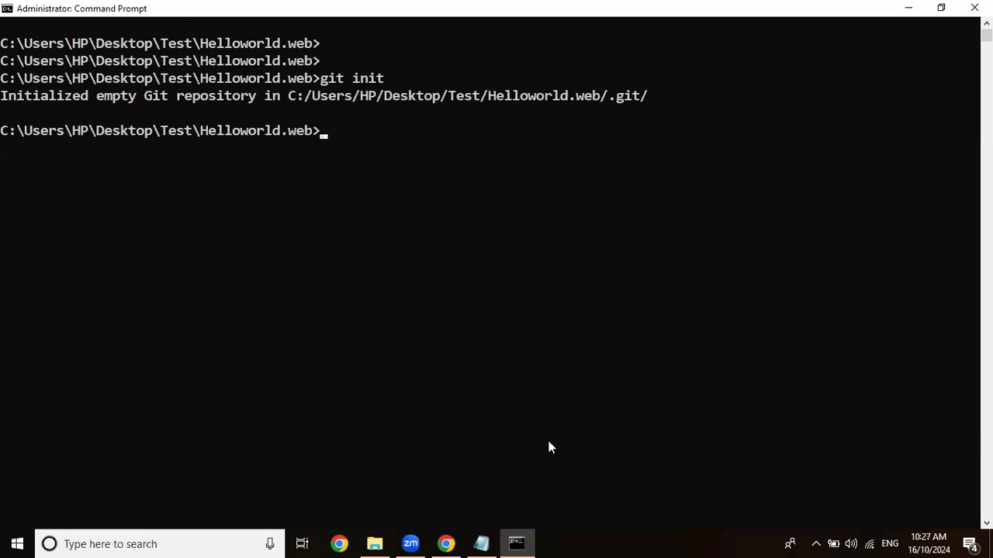
{"action": "left_click", "coordinate": [373, 544]}
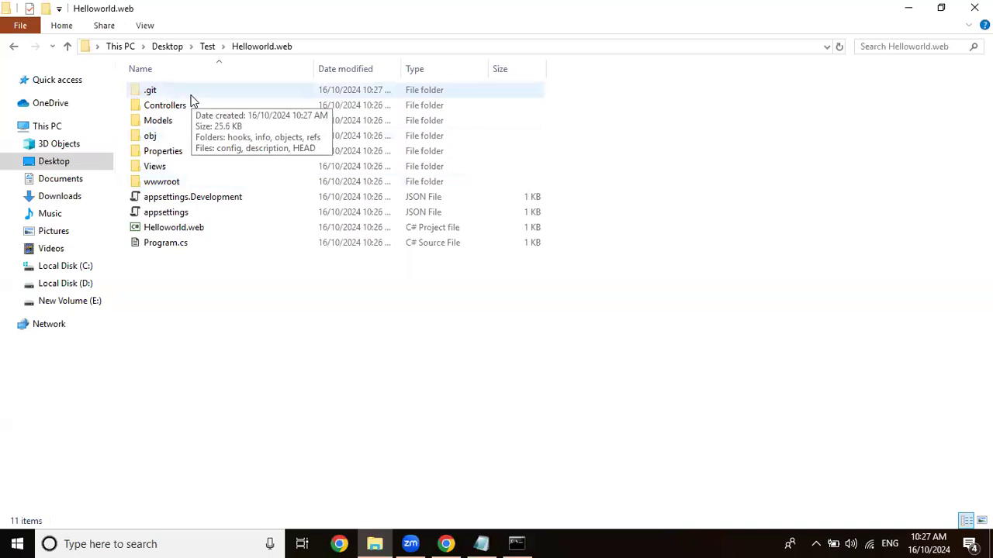
{"action": "left_click", "coordinate": [483, 543]}
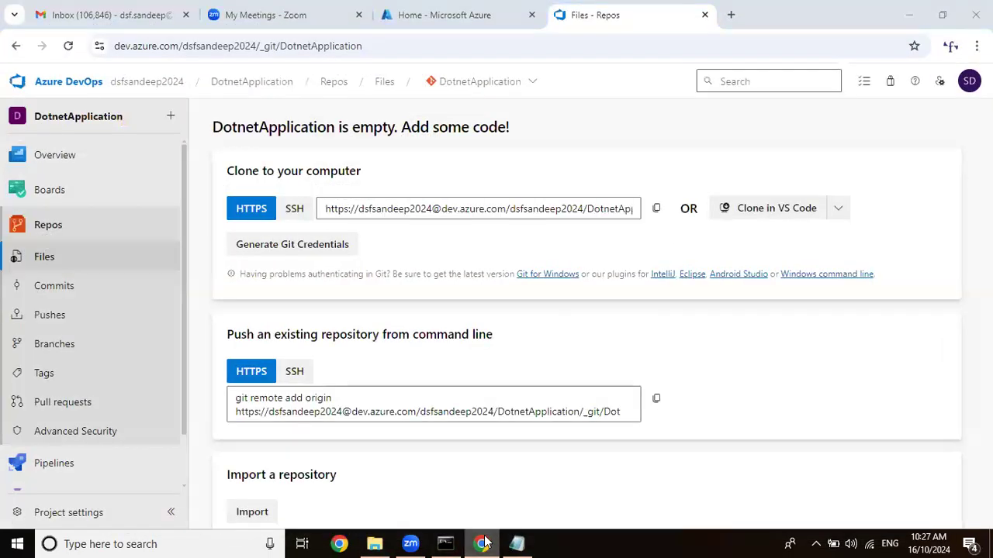
{"action": "left_click", "coordinate": [480, 543]}
Switch back to Command Prompt and review the project files with git status.
{"action": "left_click", "coordinate": [445, 543]}
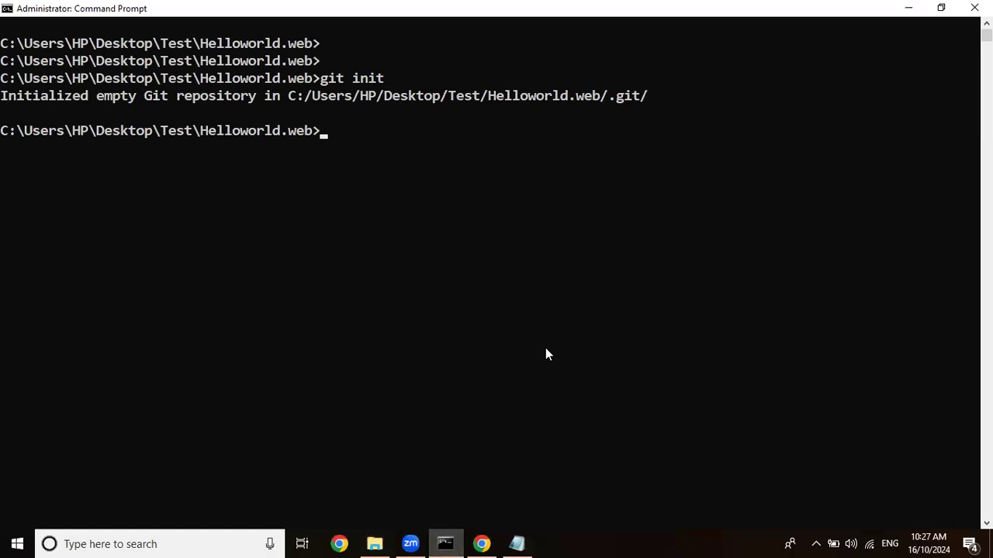
{"action": "type", "text": "git status"}
{"action": "key", "text": "Return"}
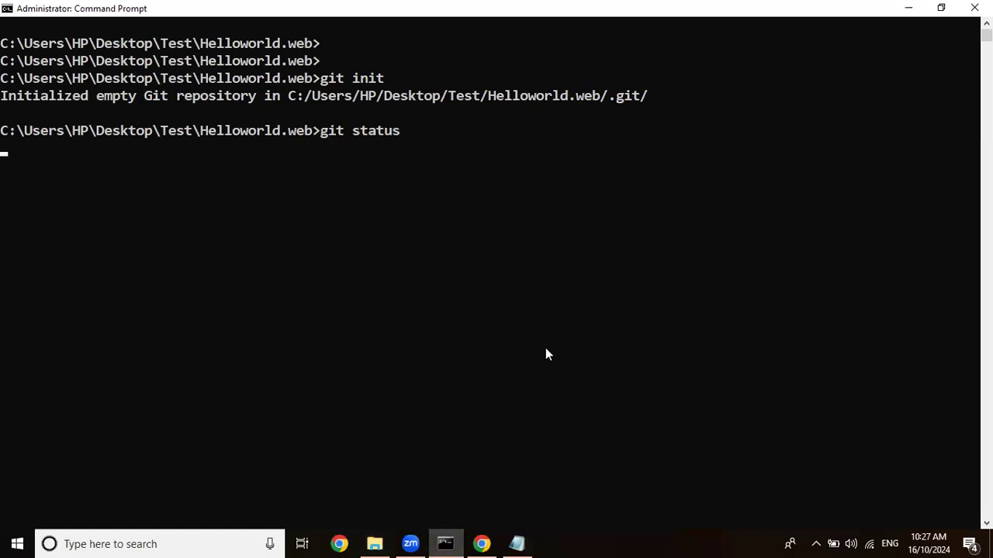
{"action": "scroll", "coordinate": [553, 335], "scroll_direction": "down", "scroll_amount": 4}
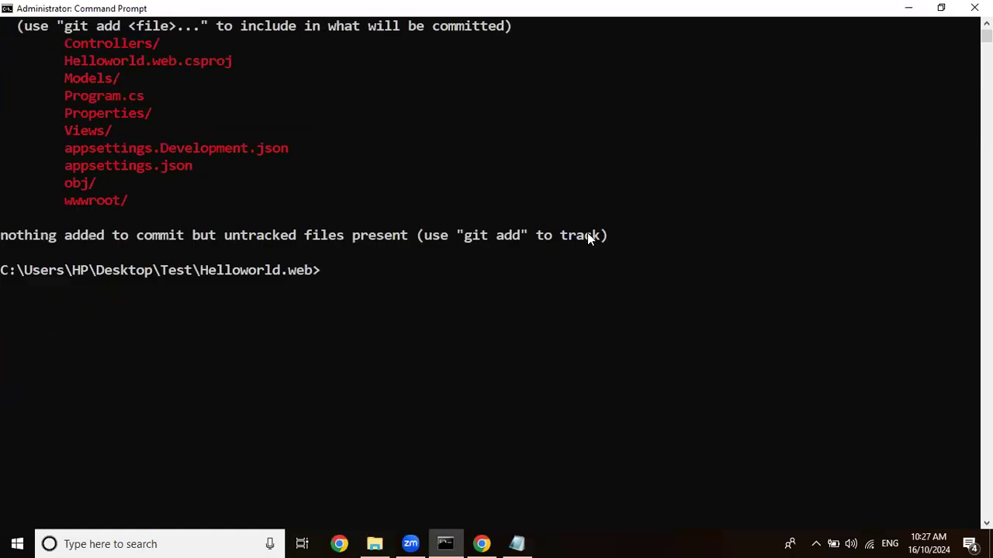
{"action": "scroll", "coordinate": [384, 209], "scroll_direction": "up", "scroll_amount": 1}
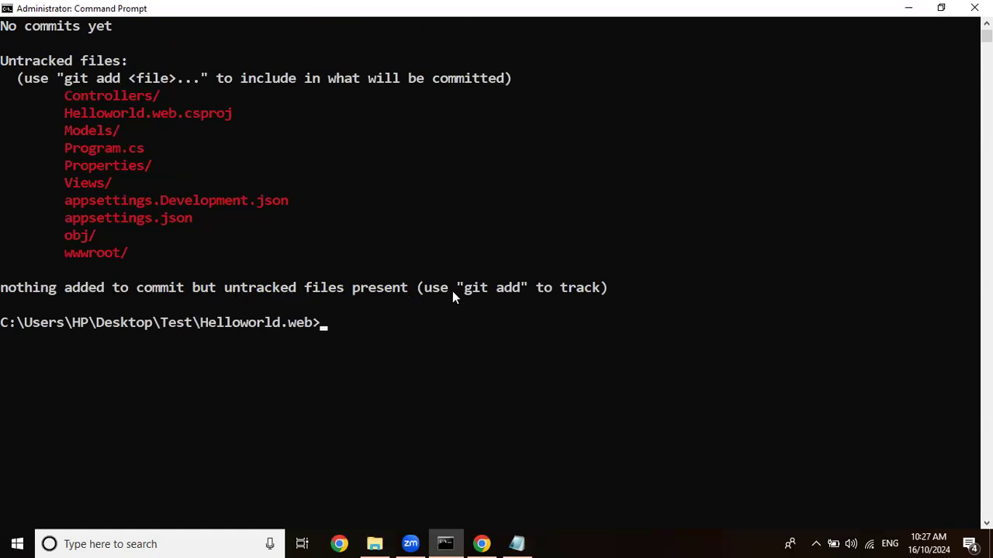
Stage all project files in the Helloworld.web repository with git add.
{"action": "type", "text": "git add ."}
{"action": "key", "text": "Return"}
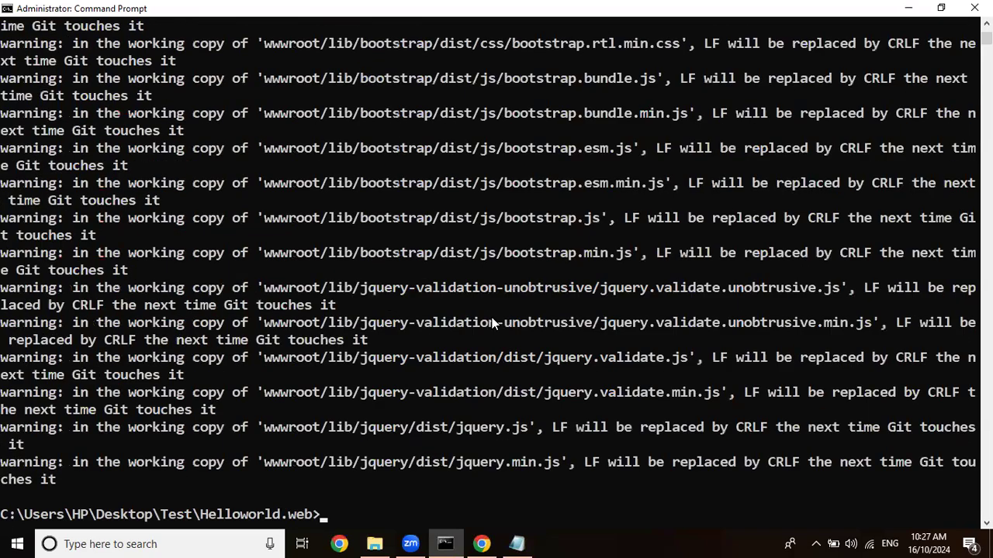
{"action": "scroll", "coordinate": [552, 177], "scroll_direction": "down", "scroll_amount": 3}
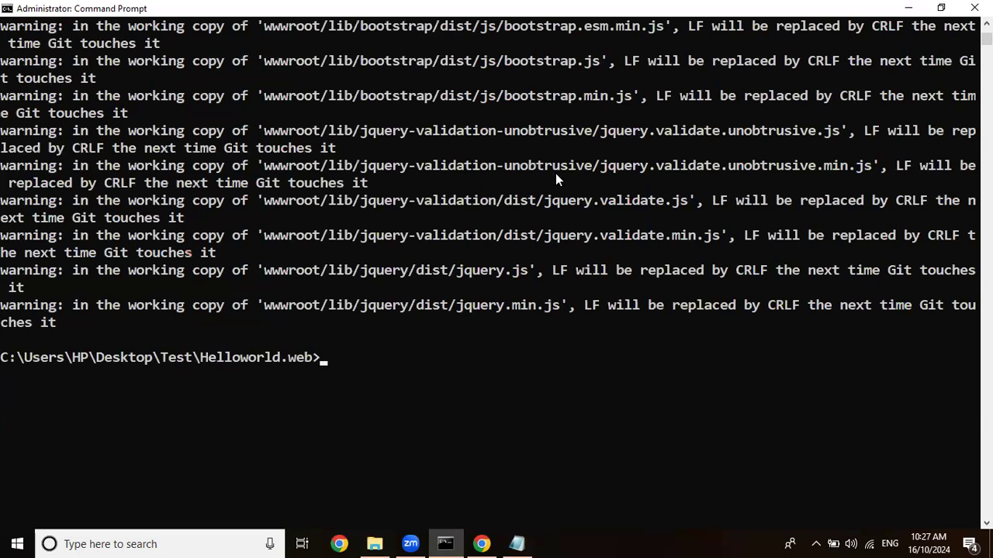
{"action": "scroll", "coordinate": [556, 177], "scroll_direction": "down", "scroll_amount": 1}
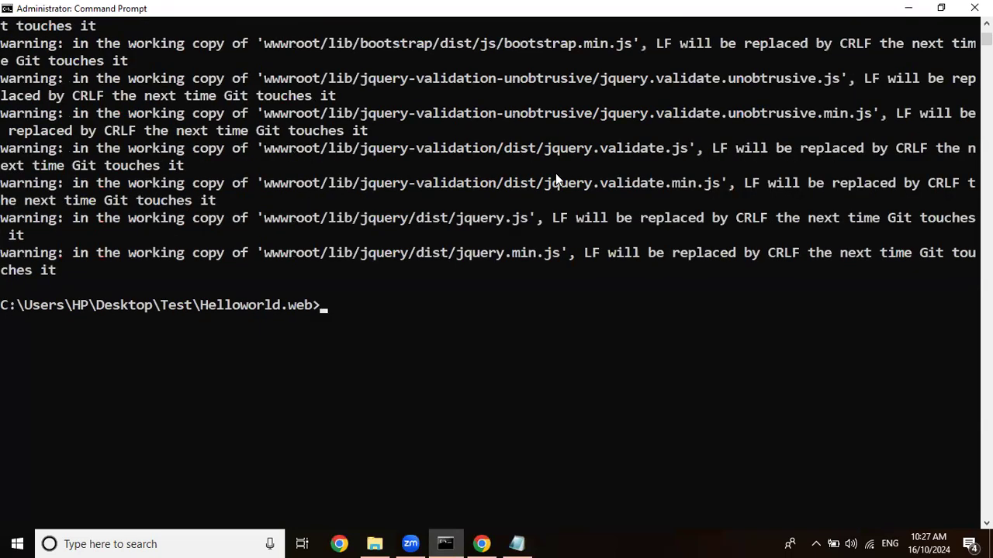
Run git status again and review the list of staged files.
{"action": "type", "text": "gir stat"}
{"action": "key", "text": "BackSpace"}
{"action": "key", "text": "BackSpace"}
{"action": "key", "text": "BackSpace"}
{"action": "key", "text": "BackSpace"}
{"action": "key", "text": "BackSpace"}
{"action": "type", "text": "t status"}
{"action": "key", "text": "Return"}
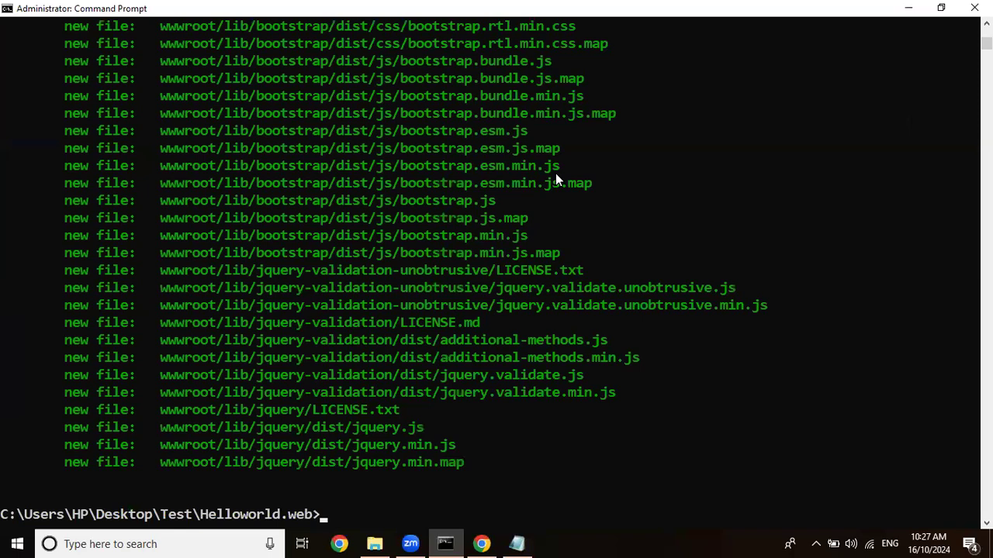
{"action": "scroll", "coordinate": [555, 178], "scroll_direction": "down", "scroll_amount": 4}
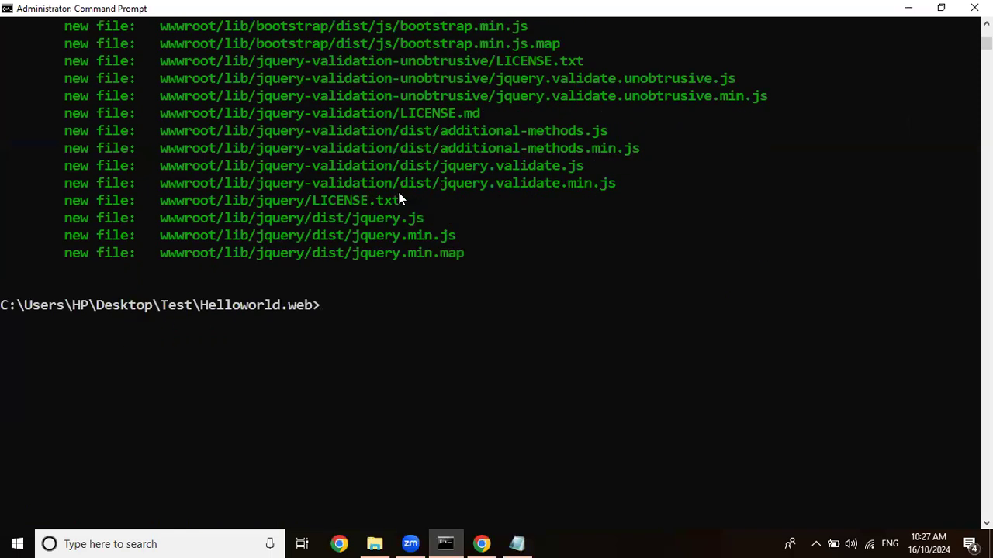
Commit the staged Helloworld.web files with git commit -m "first commit".
{"action": "scroll", "coordinate": [399, 194], "scroll_direction": "down", "scroll_amount": 1}
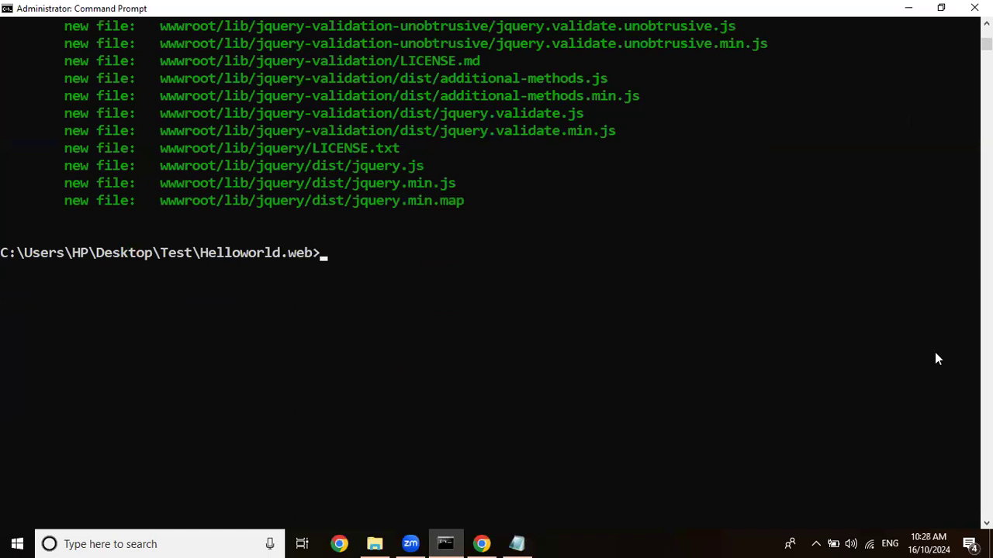
{"action": "type", "text": "git commit -m"}
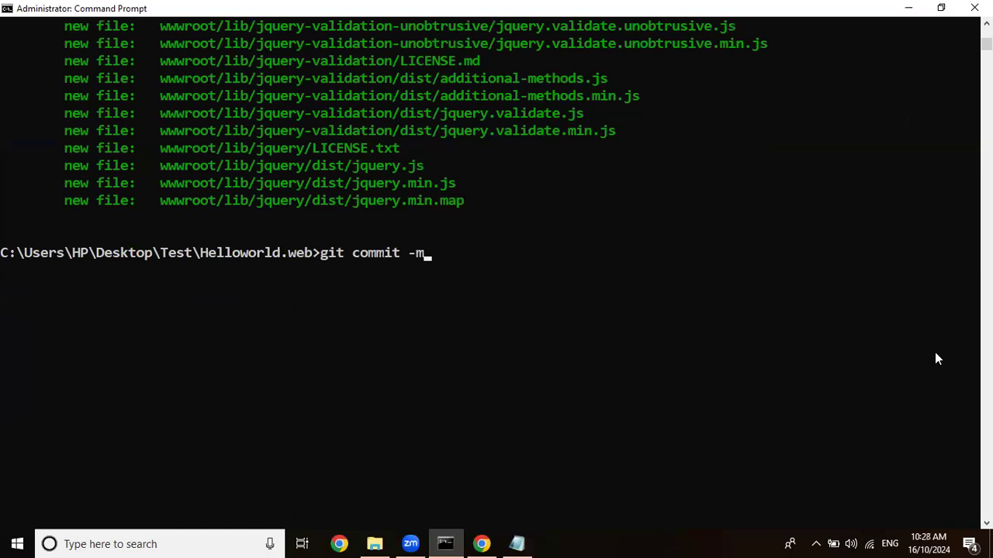
{"action": "type", "text": " \"first commit\""}
{"action": "key", "text": "Return"}
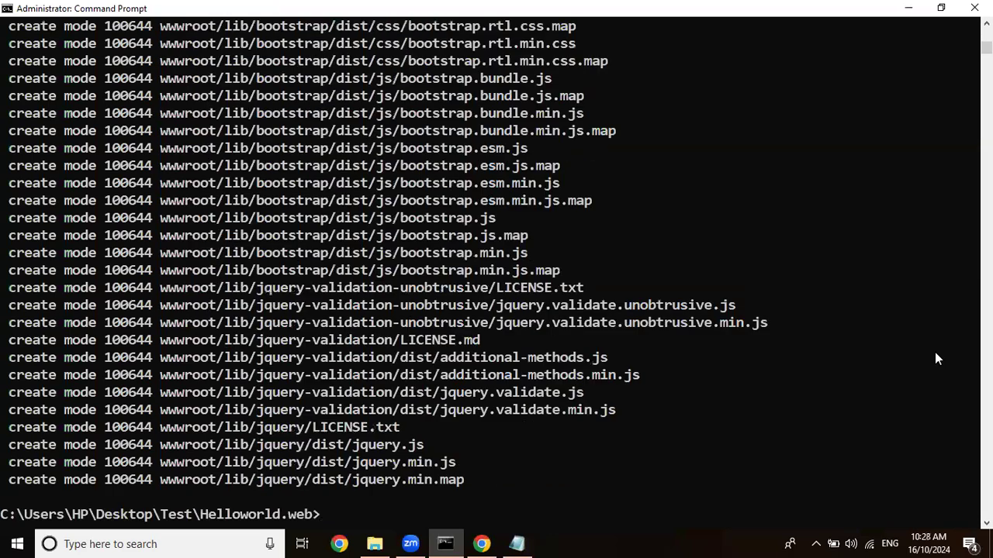
{"action": "scroll", "coordinate": [935, 358], "scroll_direction": "down", "scroll_amount": 6}
Push the local repository to Azure DevOps by running DotnetApplication's HTTPS push commands in Command Prompt, and view the pushed files in Repos.
{"action": "left_click", "coordinate": [908, 8]}
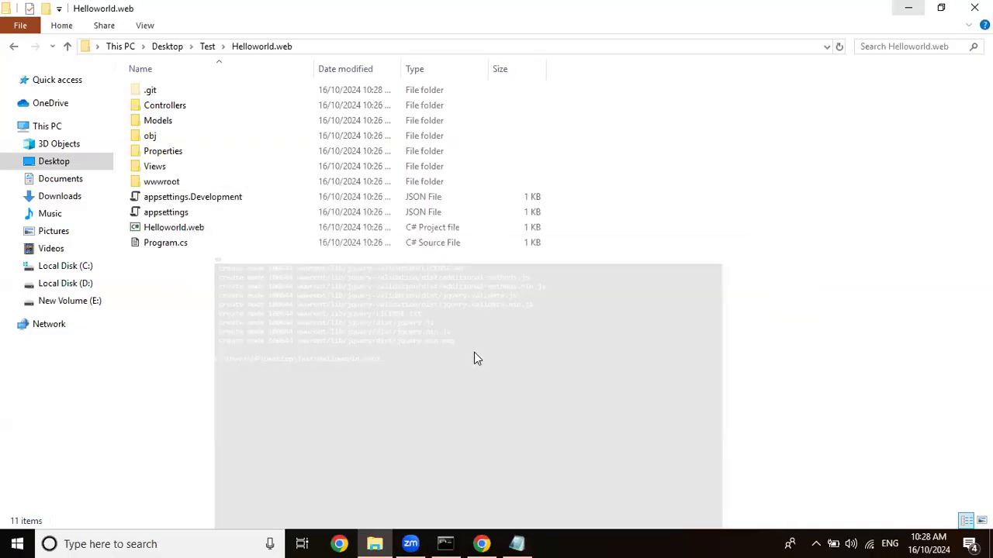
{"action": "left_click", "coordinate": [481, 544]}
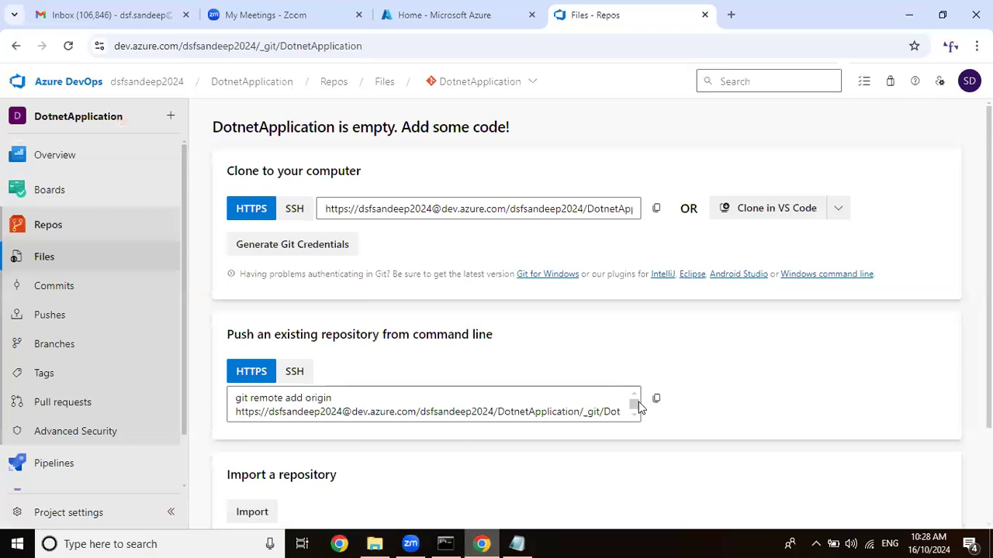
{"action": "left_click", "coordinate": [656, 399]}
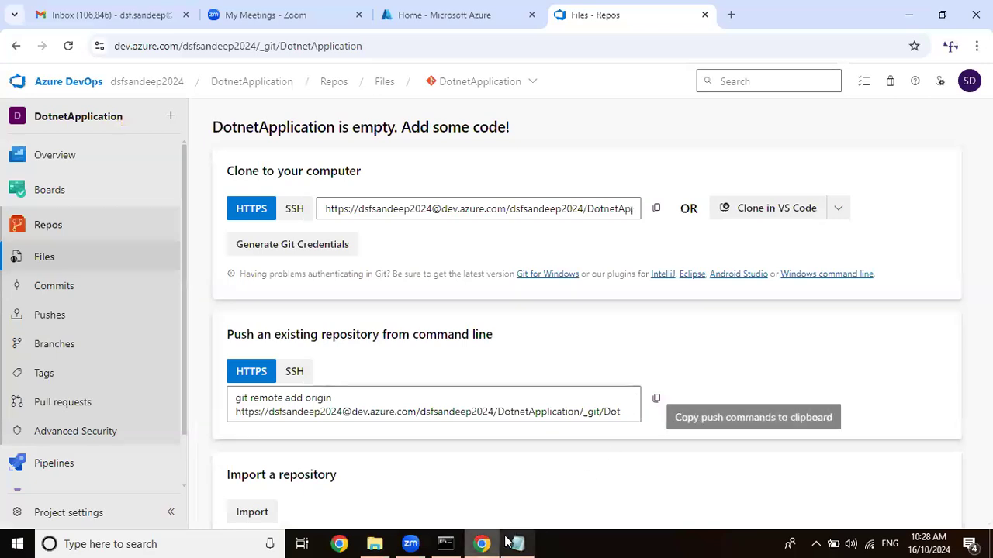
{"action": "left_click", "coordinate": [445, 544]}
{"action": "right_click", "coordinate": [652, 357]}
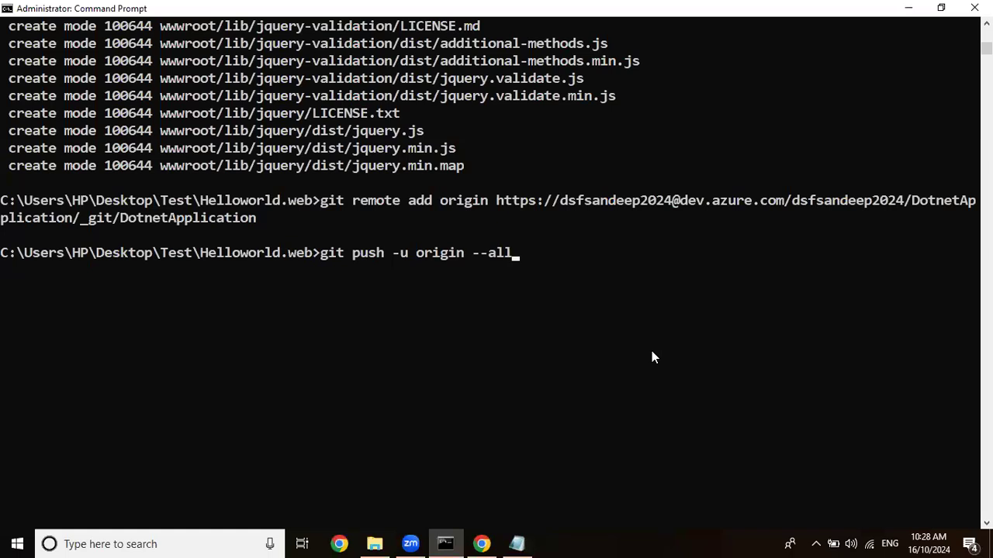
{"action": "key", "text": "Return"}
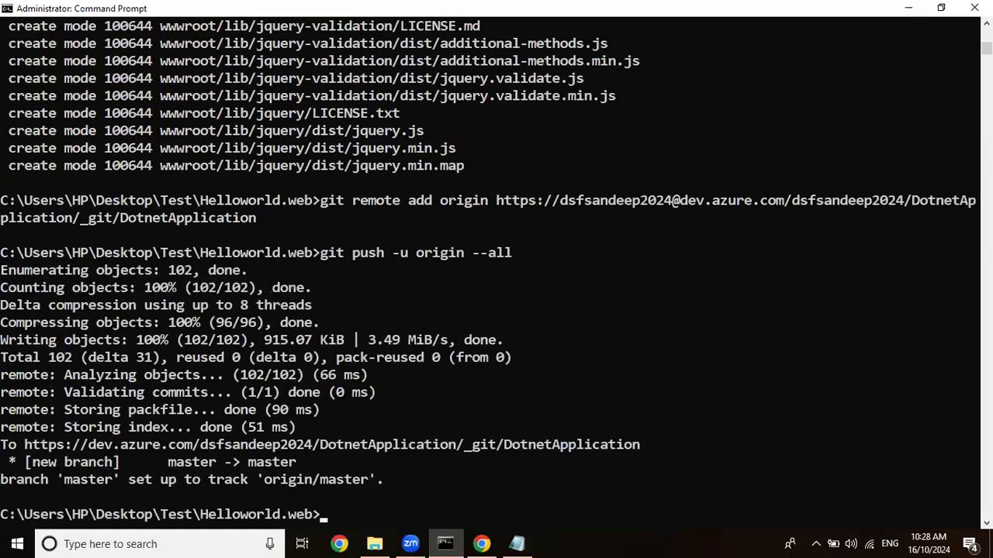
{"action": "left_click", "coordinate": [906, 8]}
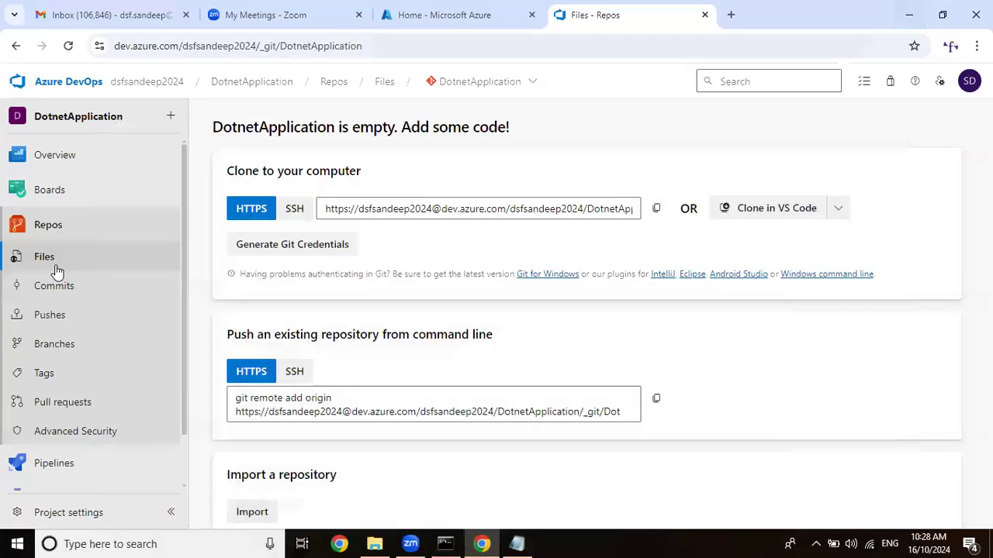
{"action": "left_click", "coordinate": [56, 268]}
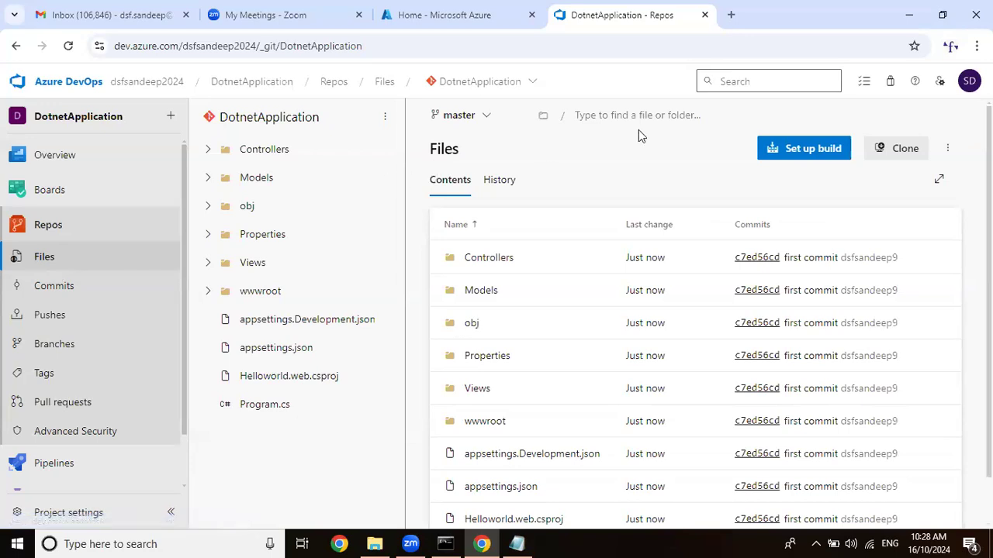
Switch to File Explorer and open the Azure Class 8 notes from D:\Azure DevOps Batch\Azure DevOps Class 10.00am.
{"action": "left_click", "coordinate": [373, 544]}
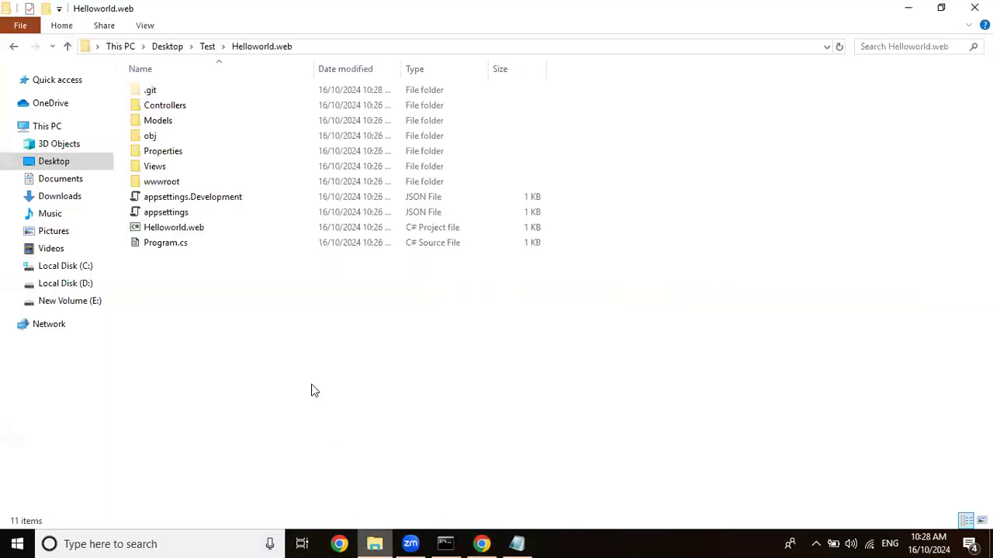
{"action": "left_click", "coordinate": [91, 283]}
{"action": "double_click", "coordinate": [200, 124]}
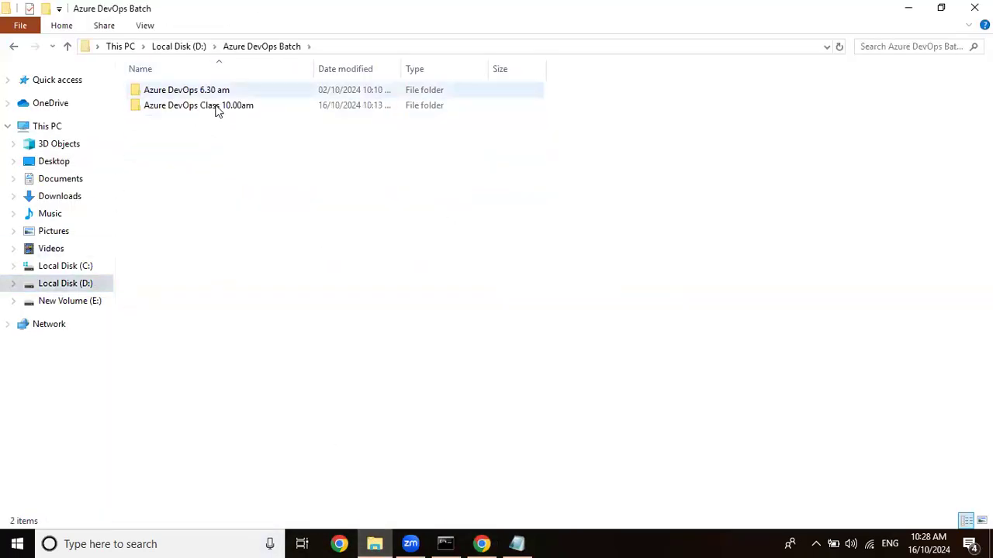
{"action": "double_click", "coordinate": [215, 107]}
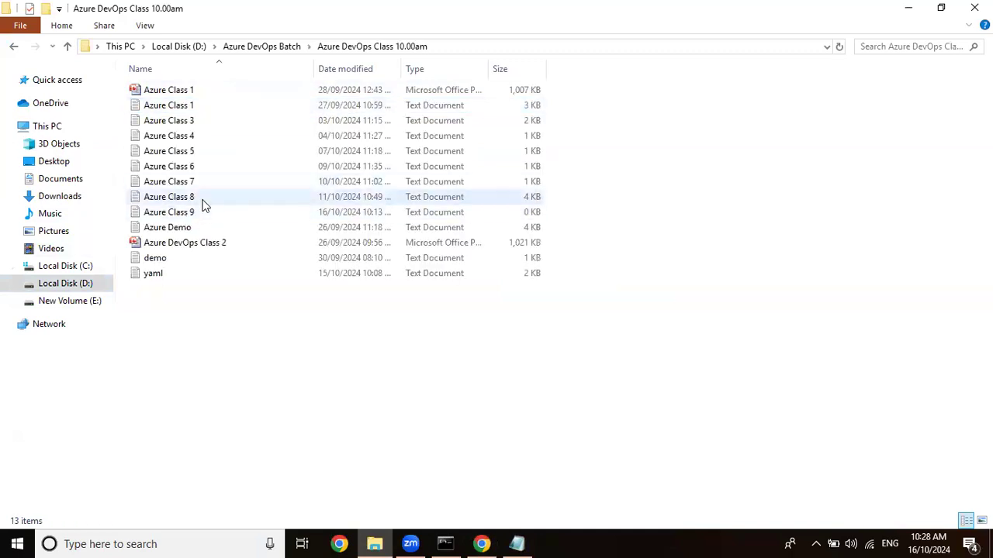
{"action": "double_click", "coordinate": [200, 198]}
{"action": "left_click", "coordinate": [919, 165]}
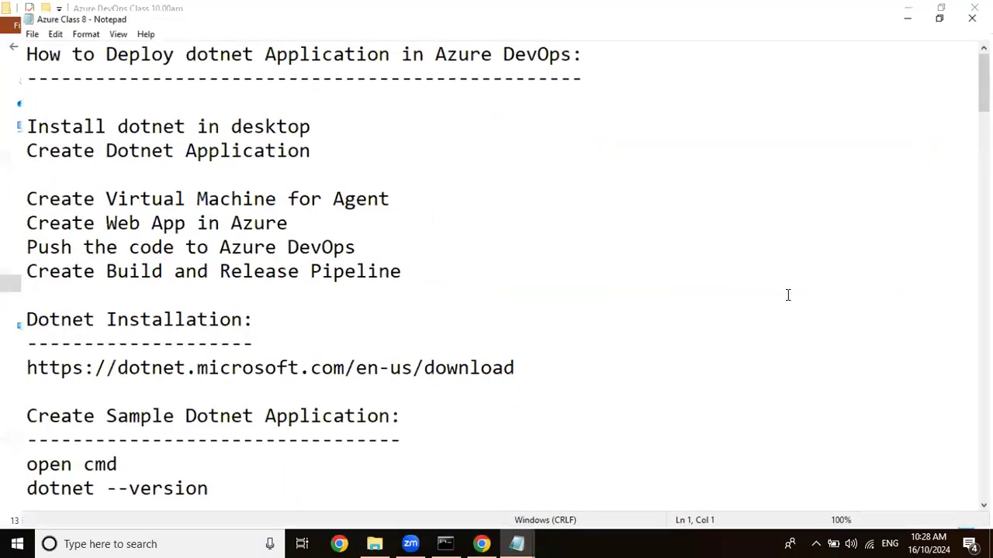
Review the global user config and git remote set-url commands under git configuration, and close the notes and the folder.
{"action": "scroll", "coordinate": [23, 296], "scroll_direction": "down", "scroll_amount": 11}
{"action": "scroll", "coordinate": [23, 298], "scroll_direction": "down", "scroll_amount": 5}
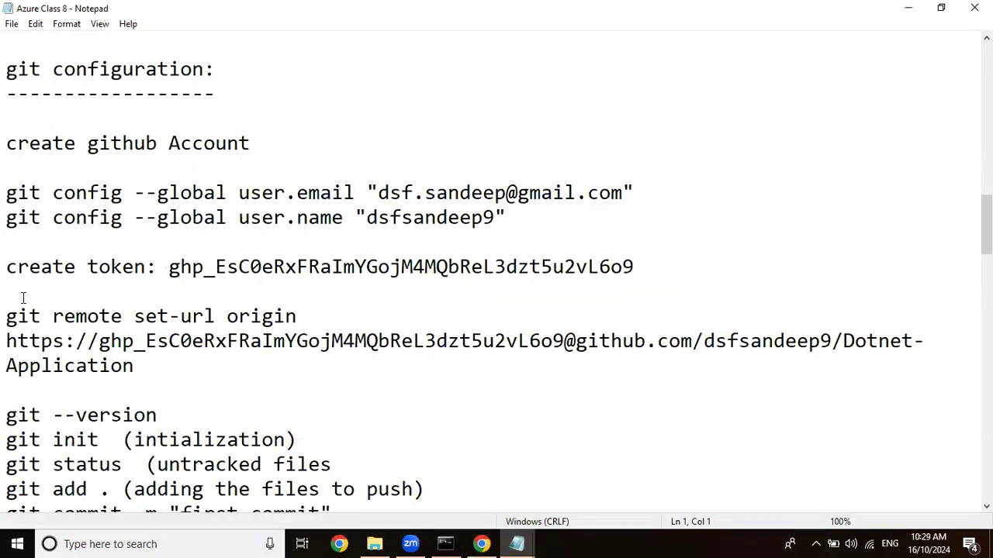
{"action": "left_click_drag", "start_coordinate": [8, 184], "coordinate": [716, 205]}
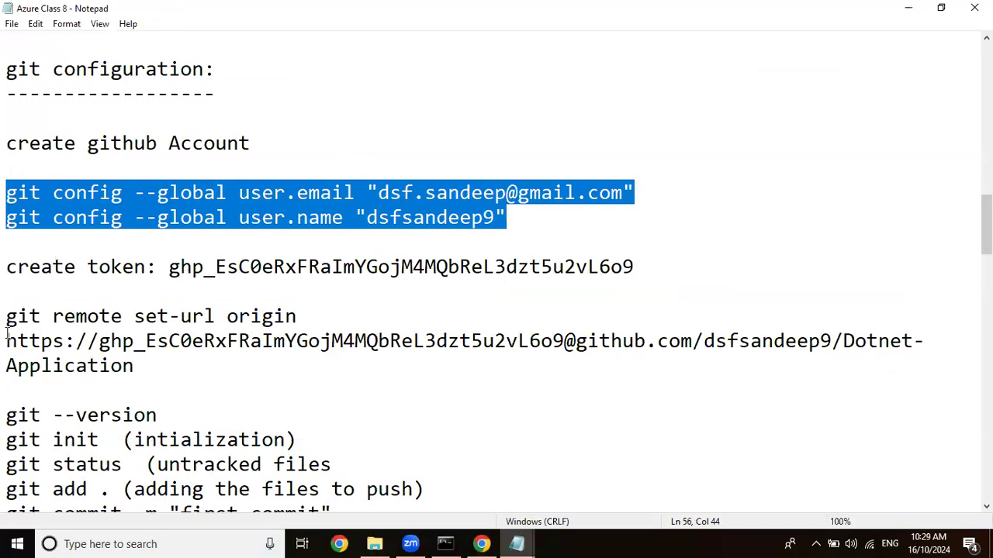
{"action": "left_click_drag", "start_coordinate": [7, 316], "coordinate": [444, 314]}
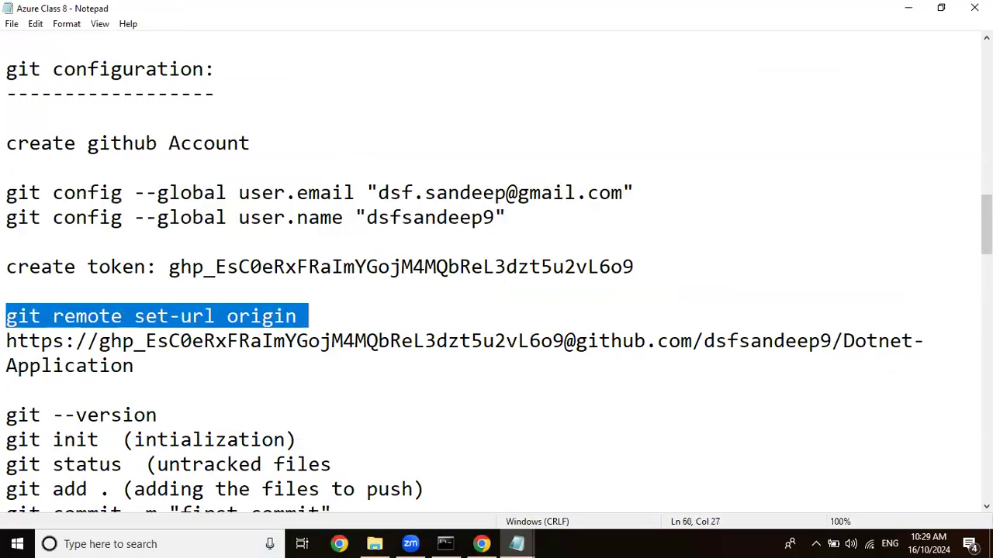
{"action": "left_click", "coordinate": [974, 7]}
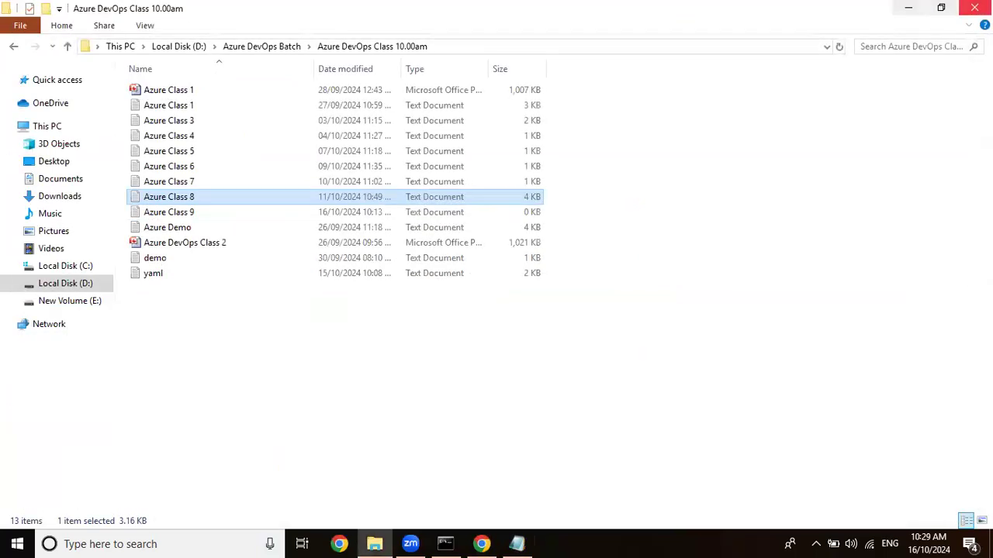
{"action": "left_click", "coordinate": [974, 7]}
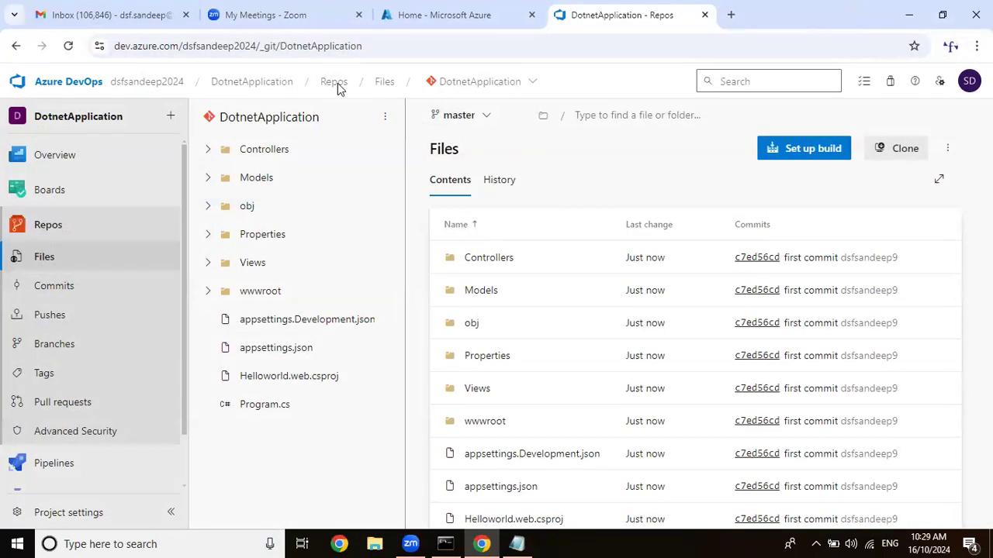
Look through the DotnetApplication repository files and duplicate the repository's browser tab.
{"action": "scroll", "coordinate": [732, 310], "scroll_direction": "down", "scroll_amount": 1}
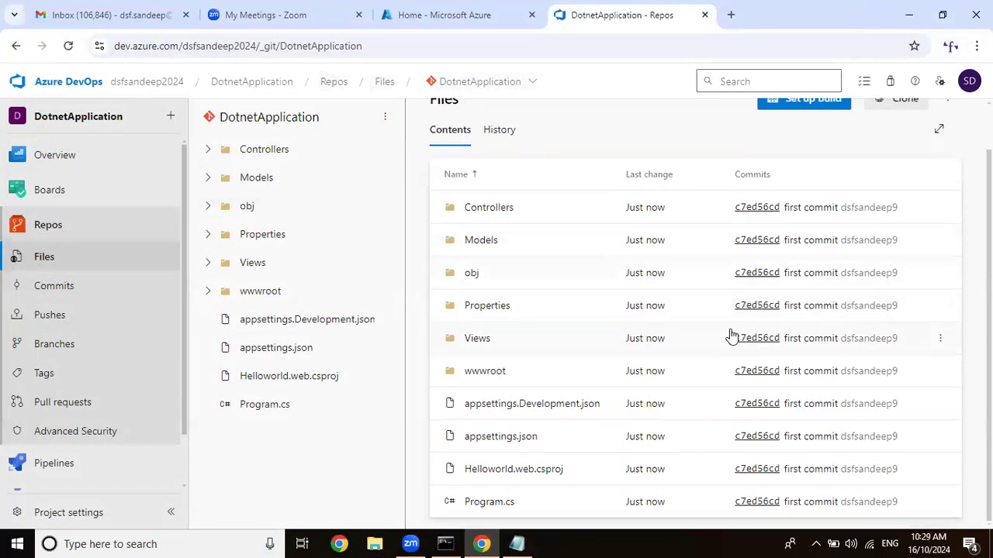
{"action": "right_click", "coordinate": [635, 15]}
{"action": "key", "text": "Escape"}
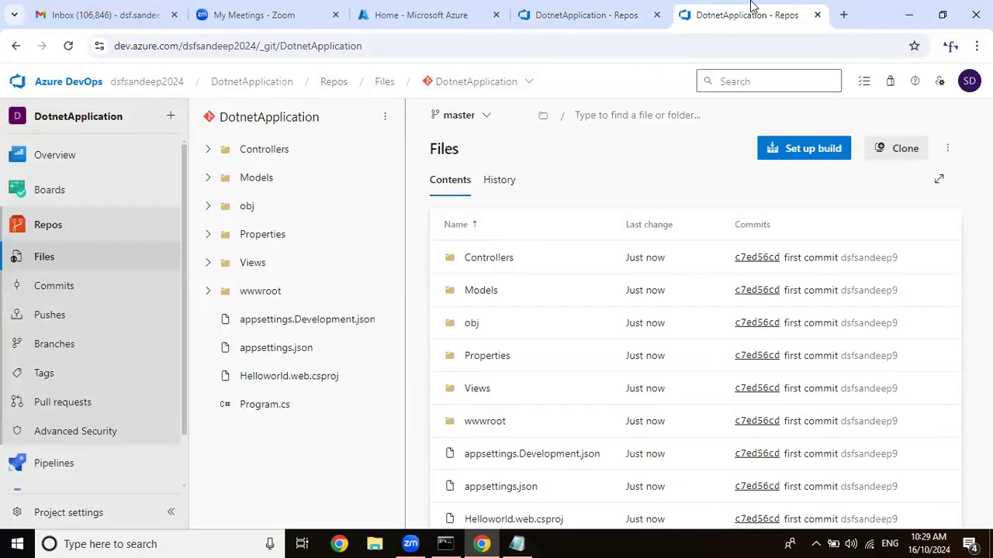
Open the LinuxMachine virtual machine in the Azure portal, closing the duplicate repository tab, and copy the machine's public IP address.
{"action": "left_click", "coordinate": [411, 16]}
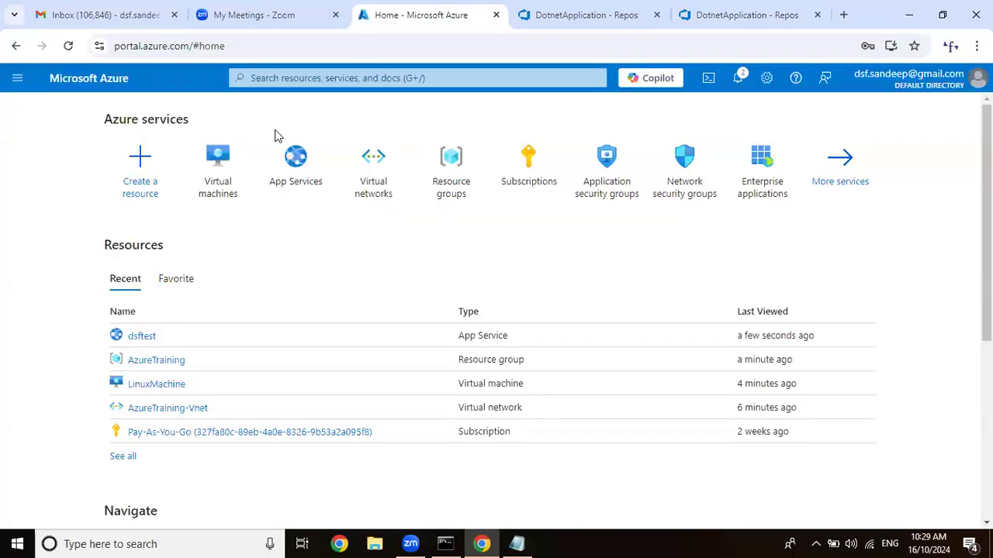
{"action": "left_click", "coordinate": [222, 173]}
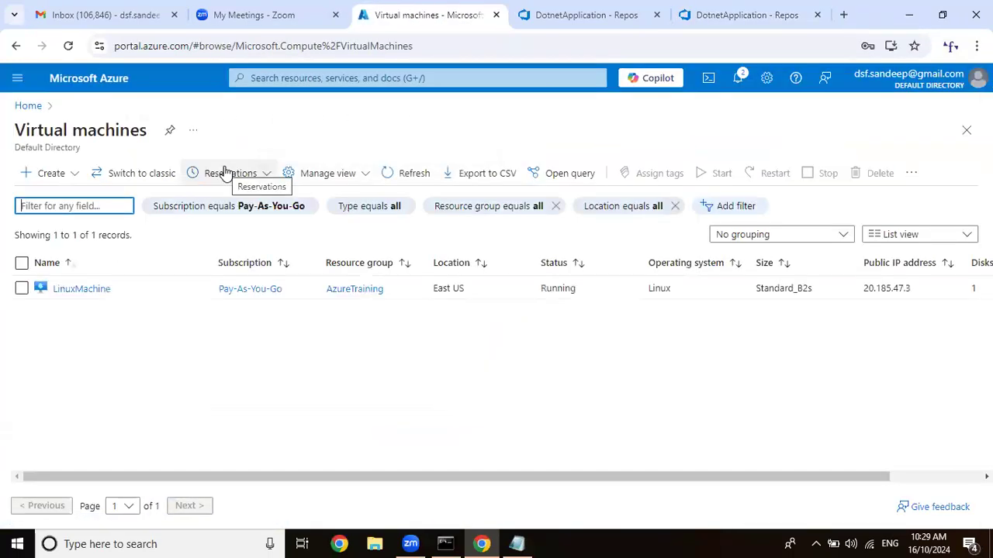
{"action": "left_click", "coordinate": [816, 15]}
{"action": "left_click", "coordinate": [82, 289]}
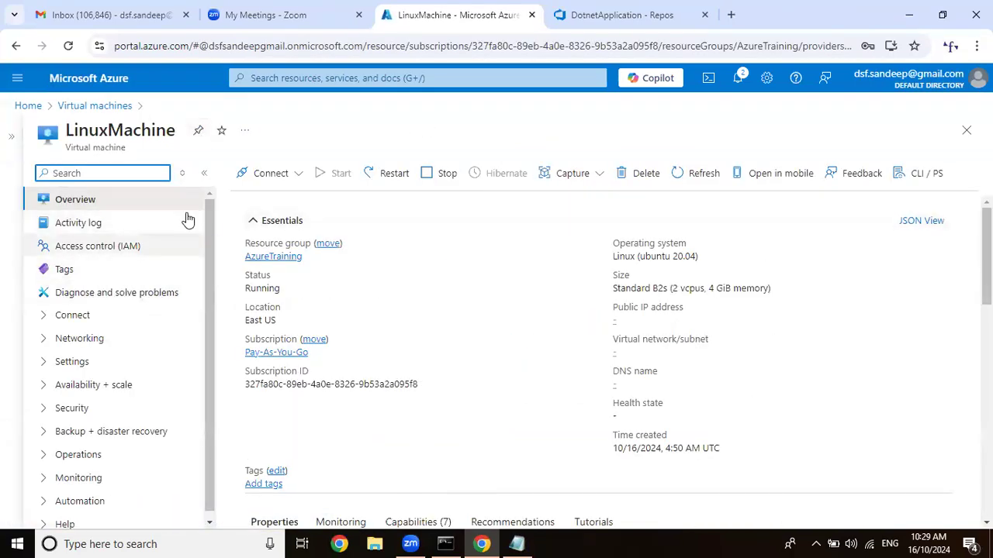
{"action": "left_click", "coordinate": [669, 320]}
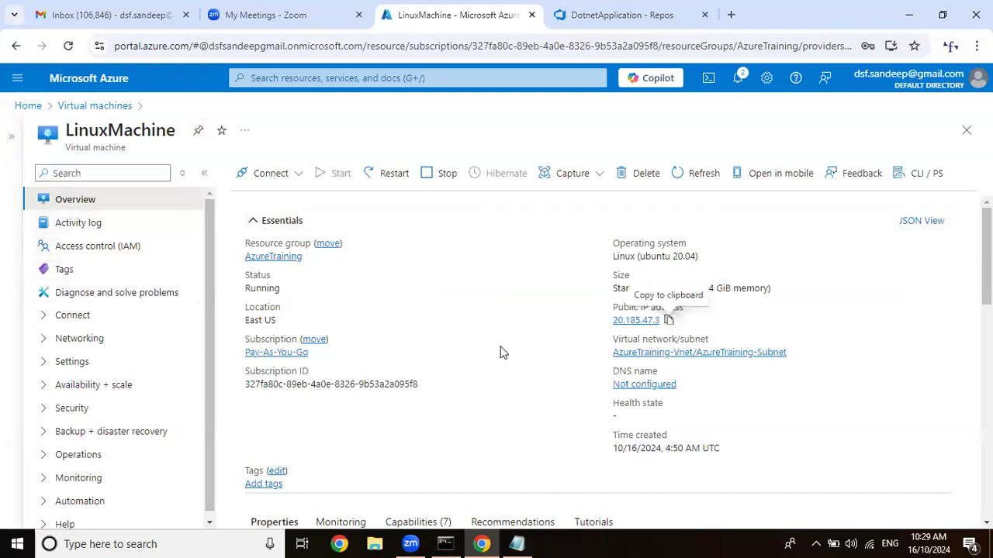
Launch PuTTY, connect to 20.185.47.3 over SSH on port 22, and accept the server's host key.
{"action": "left_click", "coordinate": [145, 543]}
{"action": "type", "text": "p"}
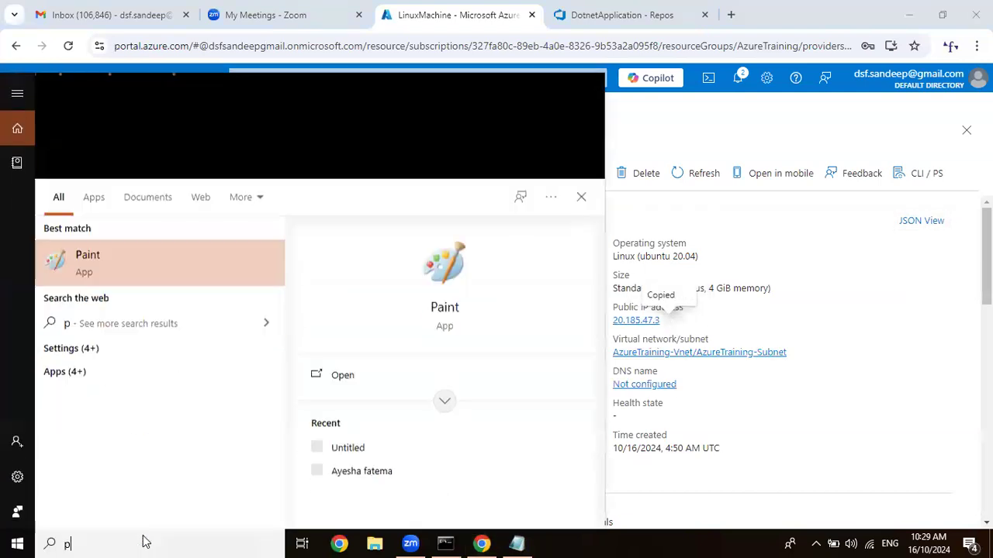
{"action": "type", "text": "utty"}
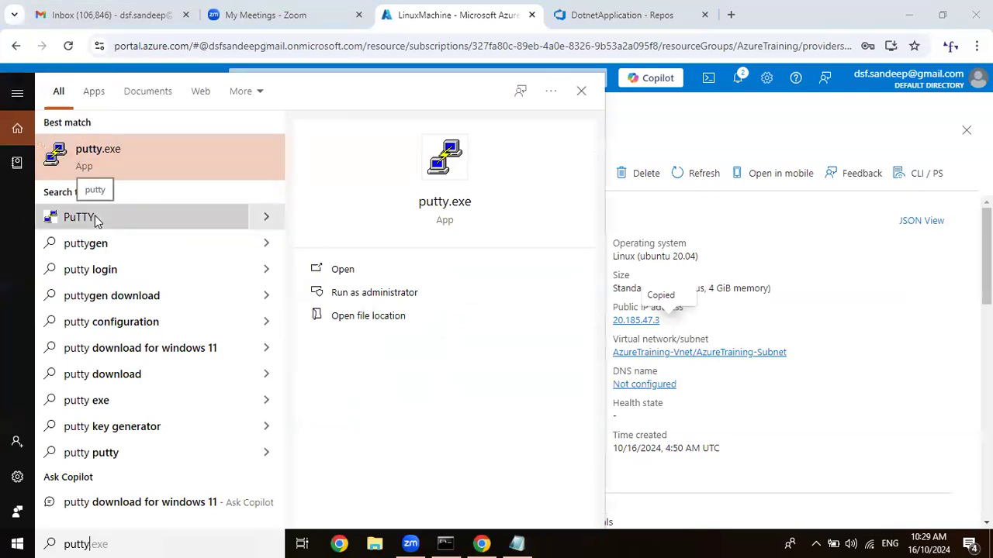
{"action": "left_click", "coordinate": [61, 163]}
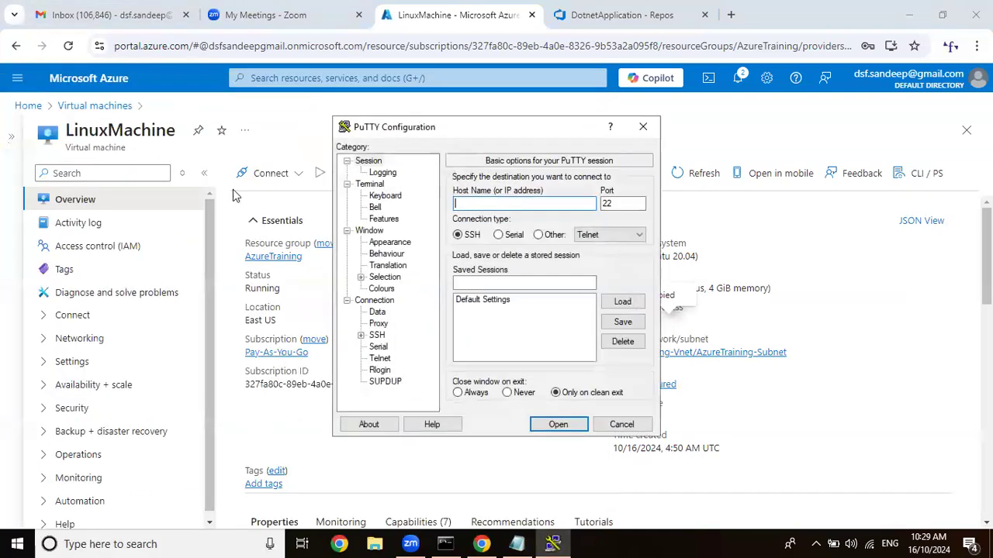
{"action": "key", "text": "ctrl+v"}
{"action": "left_click", "coordinate": [570, 427]}
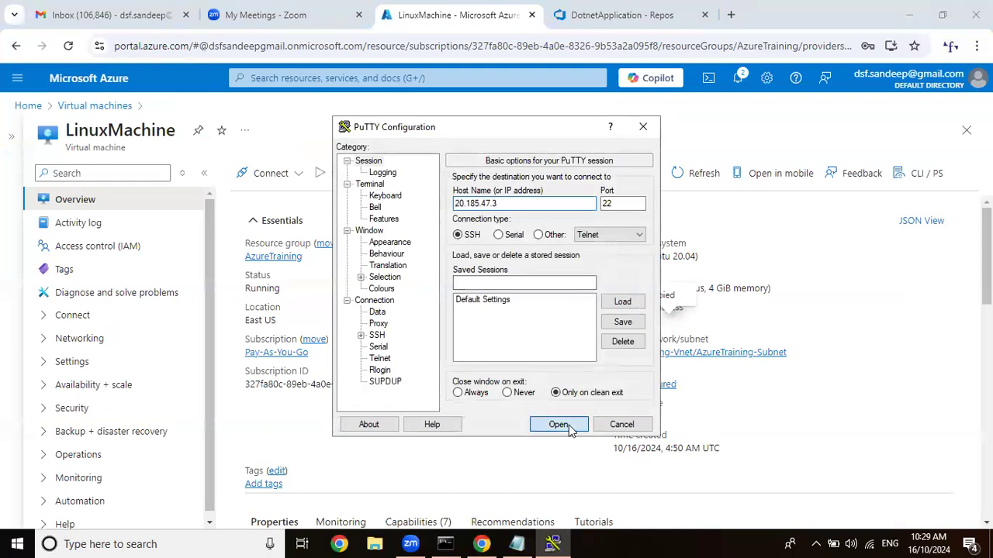
{"action": "left_click", "coordinate": [307, 382]}
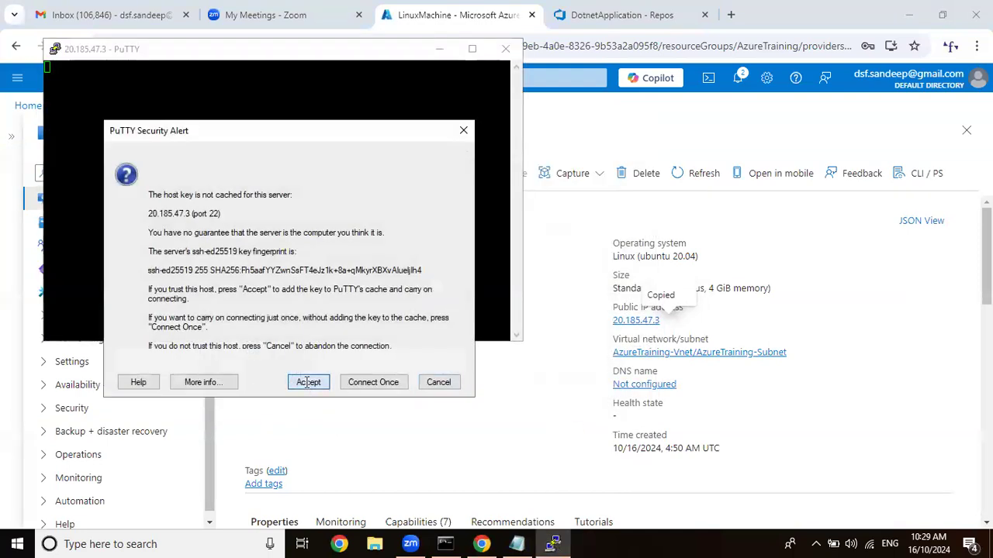
Log in to LinuxMachine as india with the account password.
{"action": "type", "text": "india"}
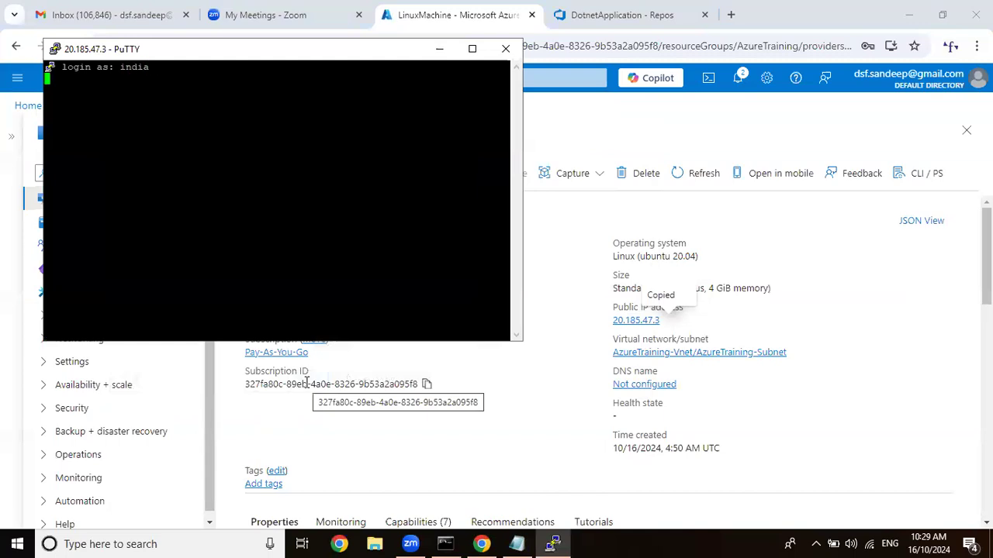
{"action": "key", "text": "Return"}
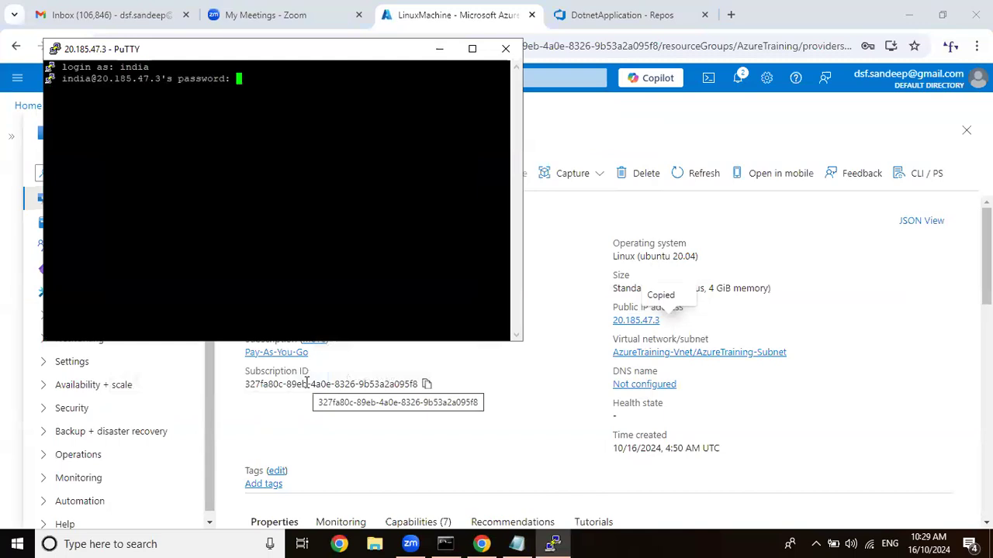
{"action": "key", "text": "Return"}
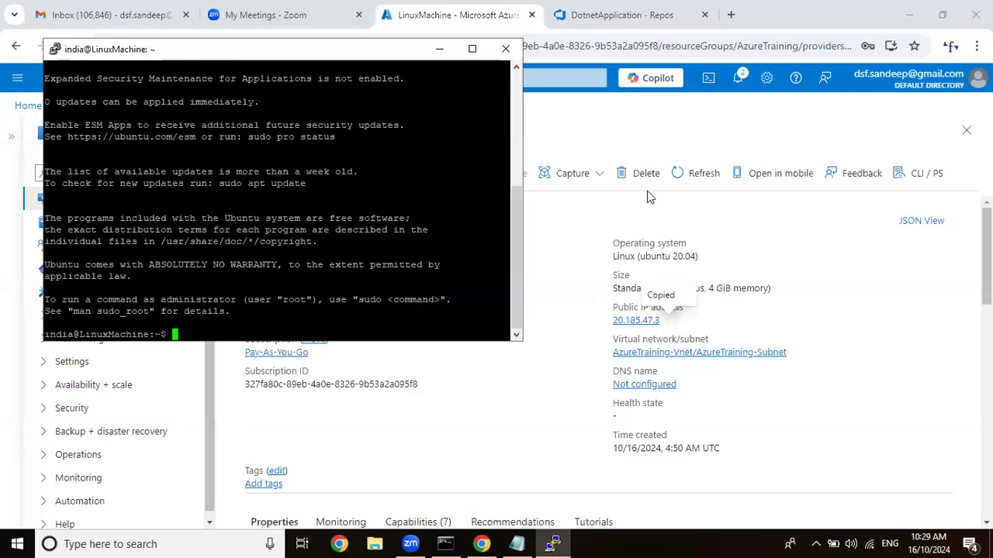
Change the PuTTY terminal font to Courier New, bold, 14-point and apply it to the running session.
{"action": "right_click", "coordinate": [382, 54]}
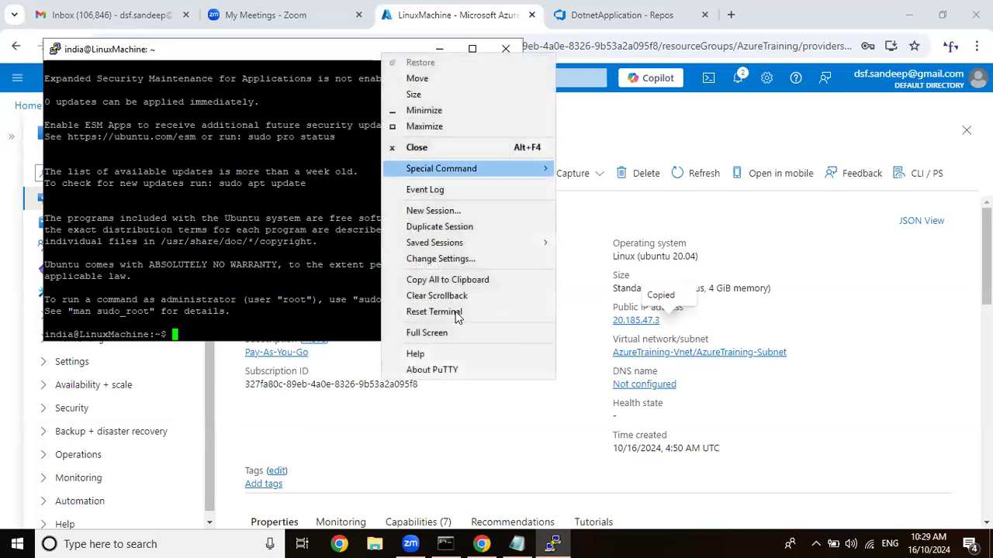
{"action": "left_click", "coordinate": [475, 257]}
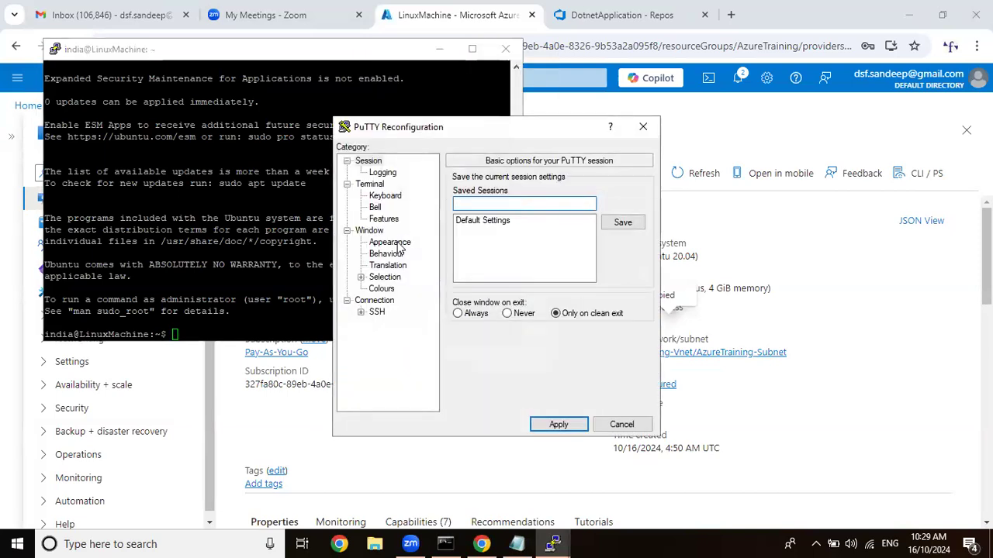
{"action": "left_click", "coordinate": [397, 243]}
{"action": "left_click", "coordinate": [622, 264]}
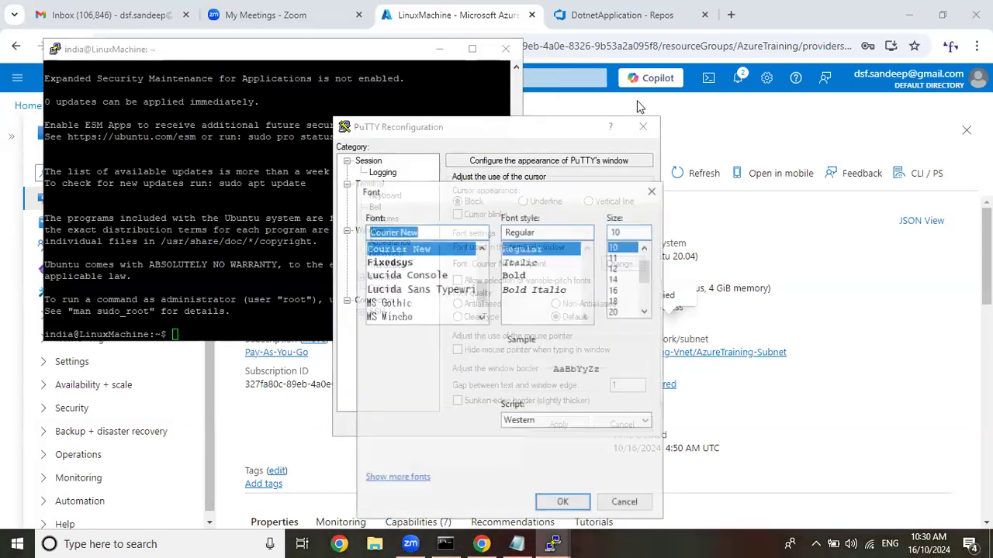
{"action": "left_click", "coordinate": [544, 275]}
{"action": "left_click", "coordinate": [616, 278]}
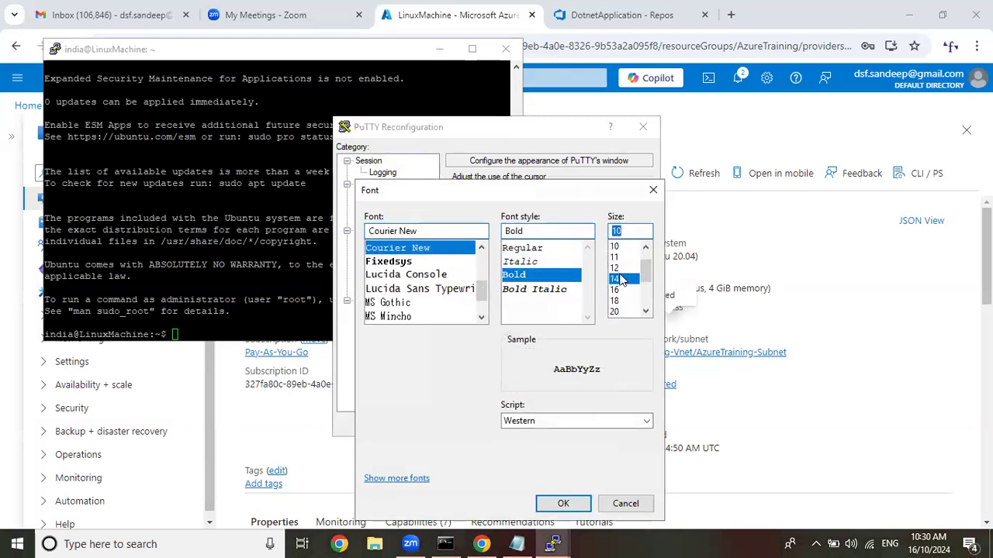
{"action": "left_click", "coordinate": [563, 503]}
{"action": "left_click", "coordinate": [559, 421]}
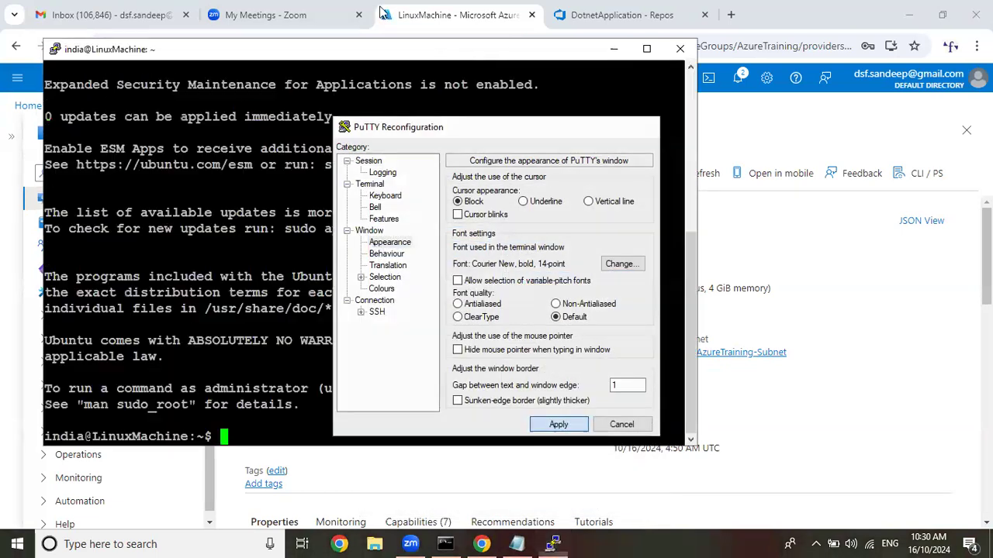
Reposition the PuTTY window over the Azure page and clear the terminal with the clear command.
{"action": "left_click_drag", "start_coordinate": [393, 59], "coordinate": [547, 66]}
{"action": "type", "text": "clear"}
{"action": "key", "text": "Return"}
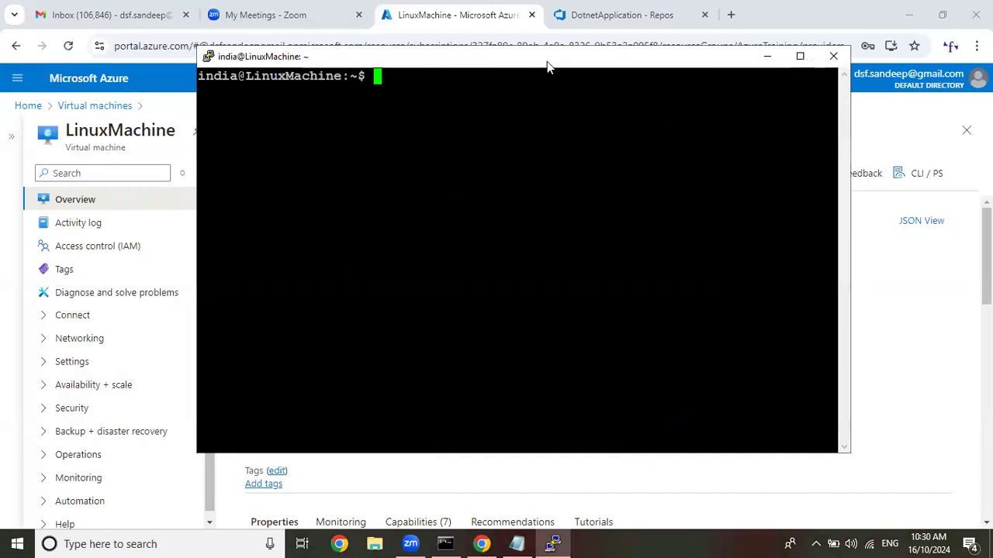
{"action": "key", "text": "Return"}
{"action": "key", "text": "Return"}
Switch to the root account with sudo su -, exit back to the india user, and clear the terminal.
{"action": "type", "text": "sudo s"}
{"action": "type", "text": "-"}
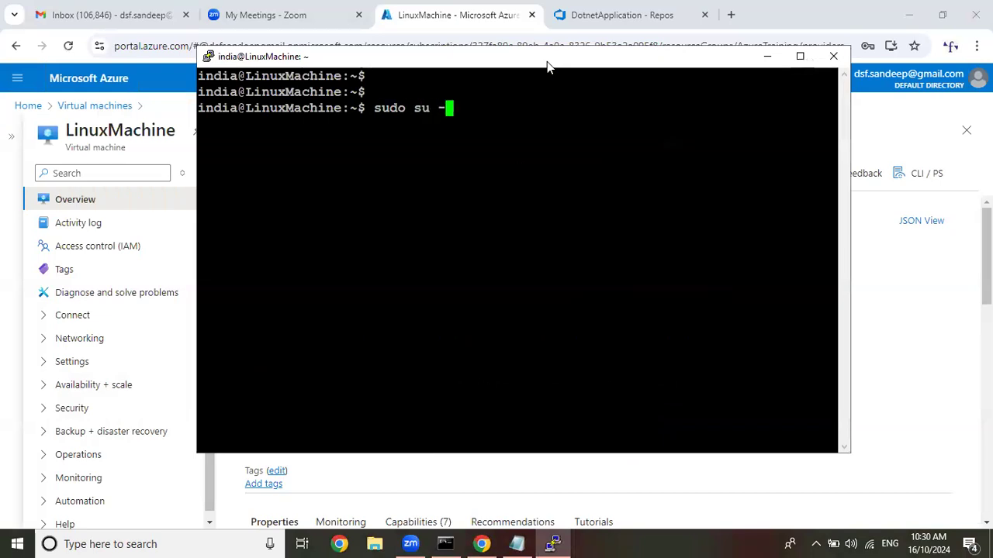
{"action": "key", "text": "Return"}
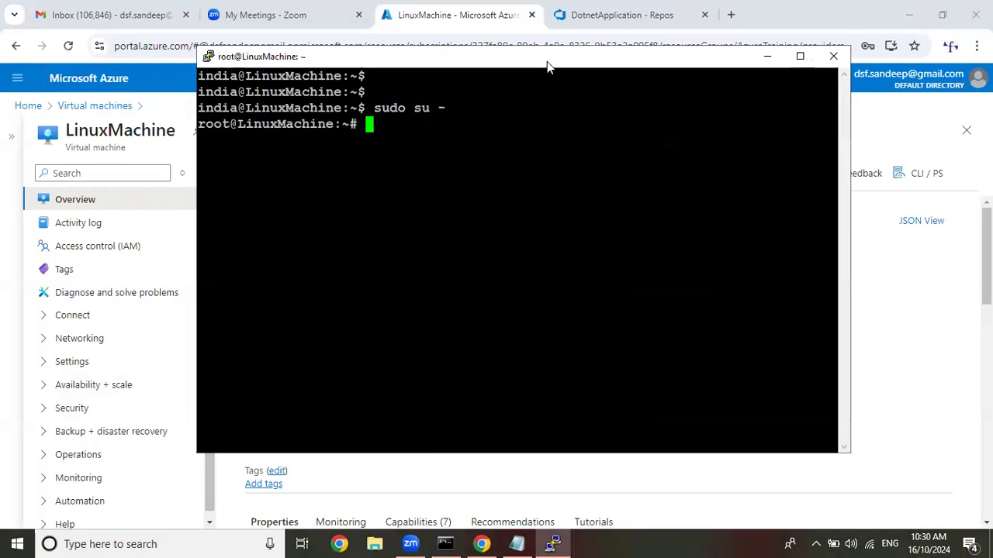
{"action": "type", "text": "exit"}
{"action": "key", "text": "Return"}
{"action": "type", "text": "clea"}
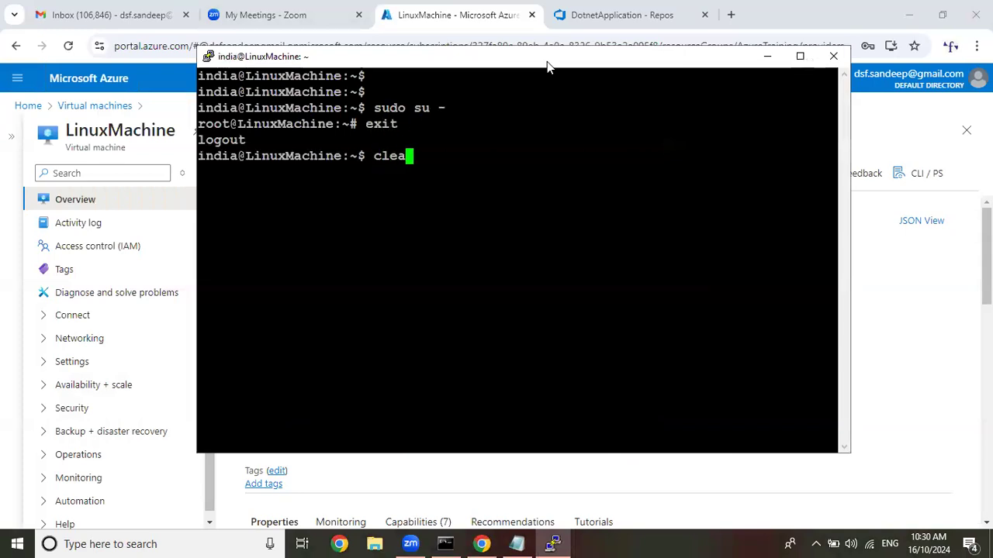
{"action": "type", "text": "r"}
{"action": "key", "text": "Return"}
Refresh the package lists on LinuxMachine with sudo apt update -y and clear the terminal.
{"action": "key", "text": "Return"}
{"action": "key", "text": "Return"}
{"action": "key", "text": "Return"}
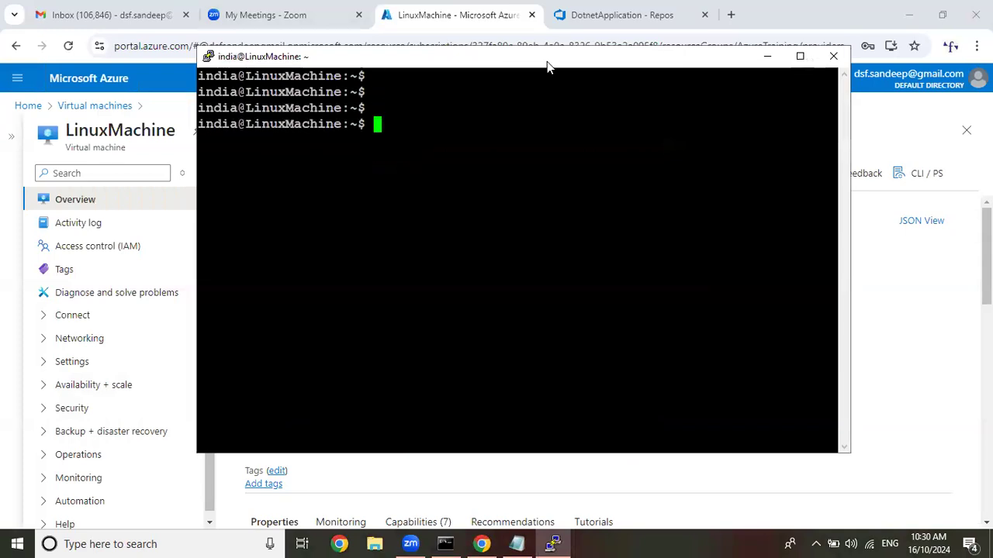
{"action": "type", "text": "sudo apt update -y"}
{"action": "key", "text": "Return"}
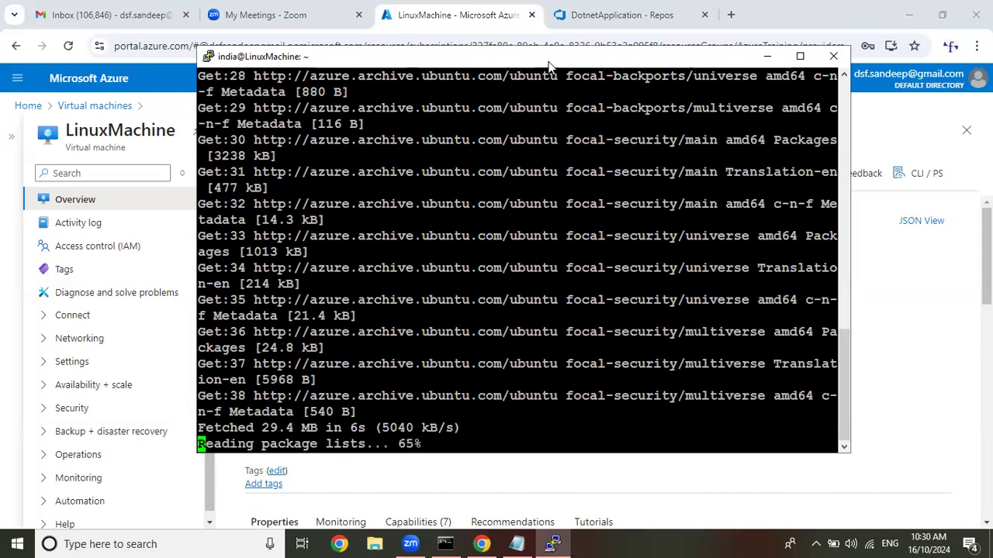
{"action": "type", "text": "clear"}
{"action": "key", "text": "Return"}
{"action": "key", "text": "Return"}
{"action": "key", "text": "Return"}
{"action": "key", "text": "Return"}
{"action": "key", "text": "Return"}
{"action": "key", "text": "Return"}
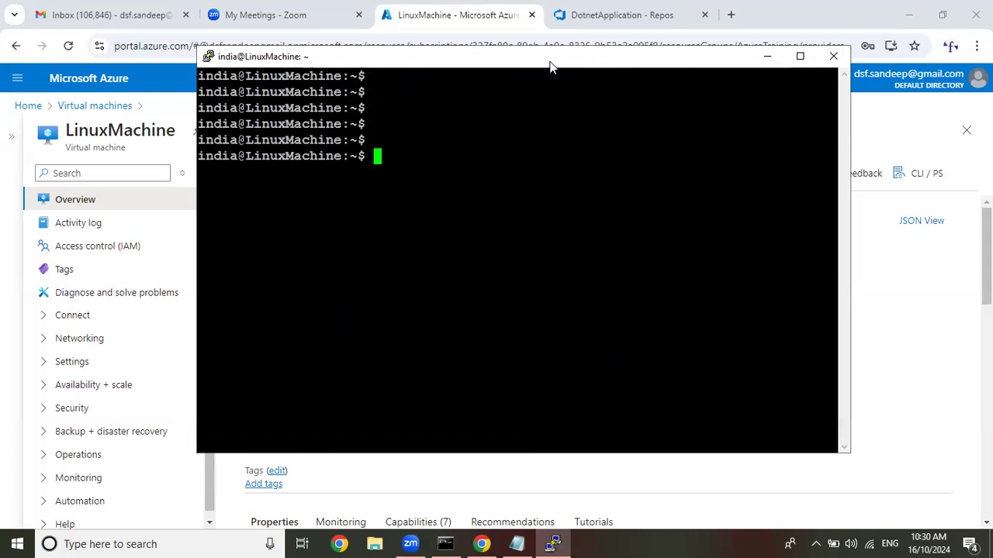
Try to install wget, git, unzip and tar with apt install wget git unzip tar -y, without sudo.
{"action": "type", "text": "apt install "}
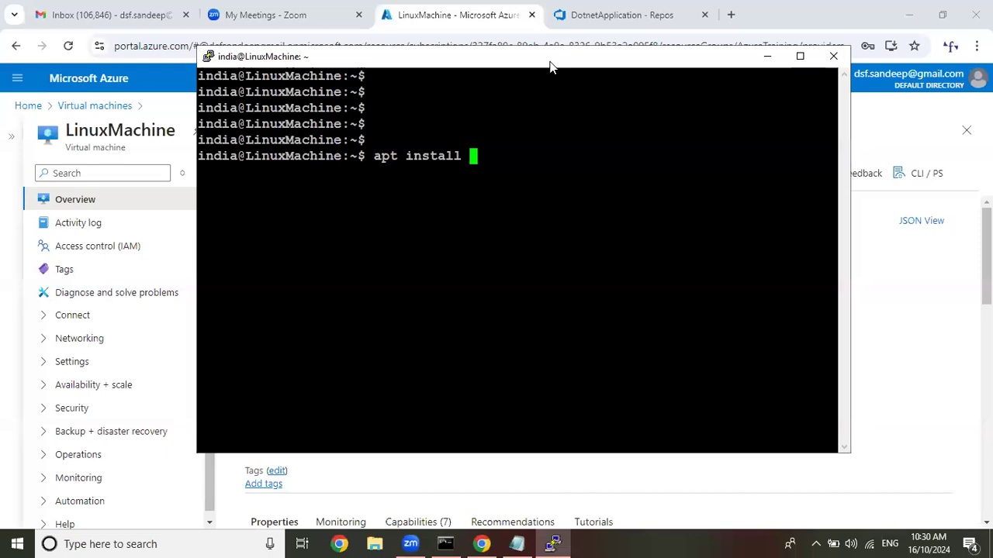
{"action": "type", "text": "wget git "}
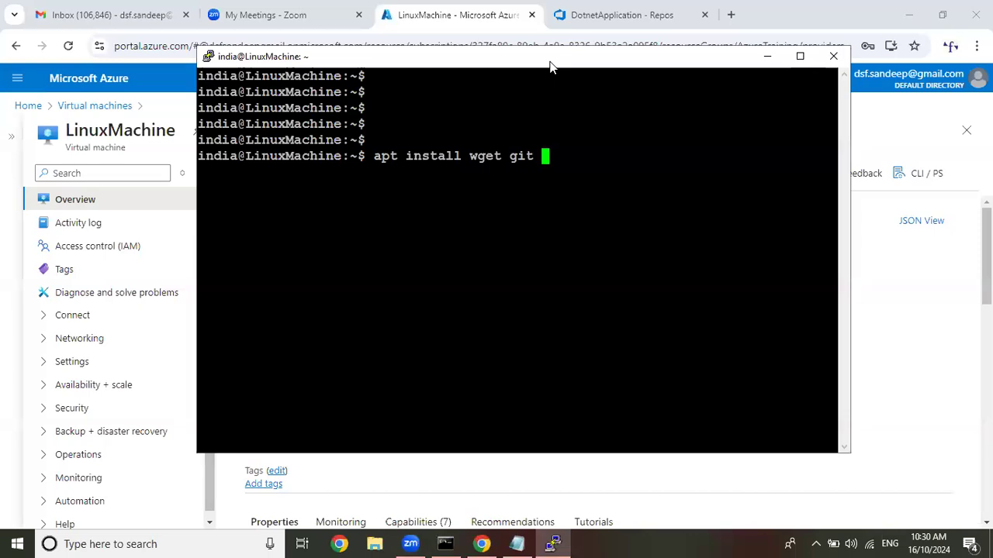
{"action": "type", "text": "unzip "}
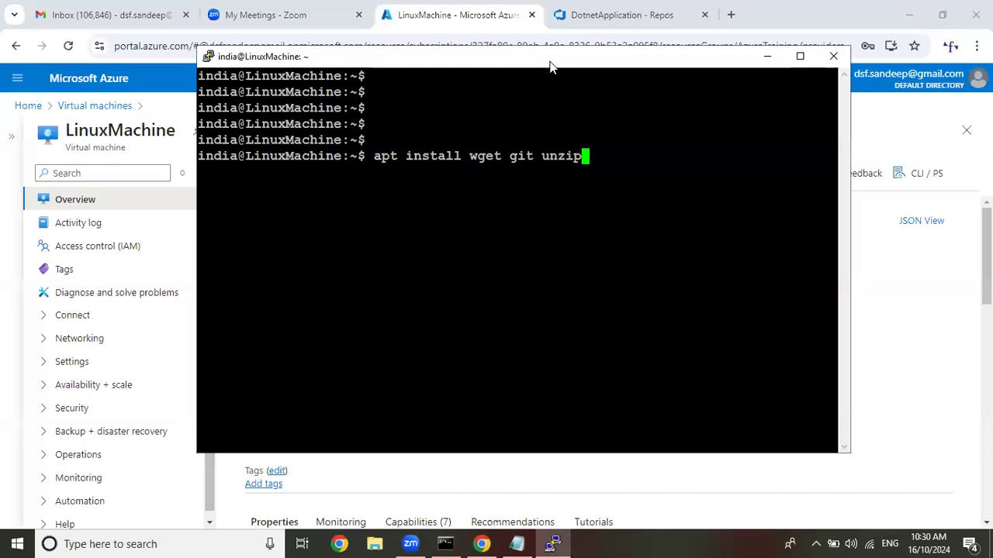
{"action": "type", "text": "tar -y"}
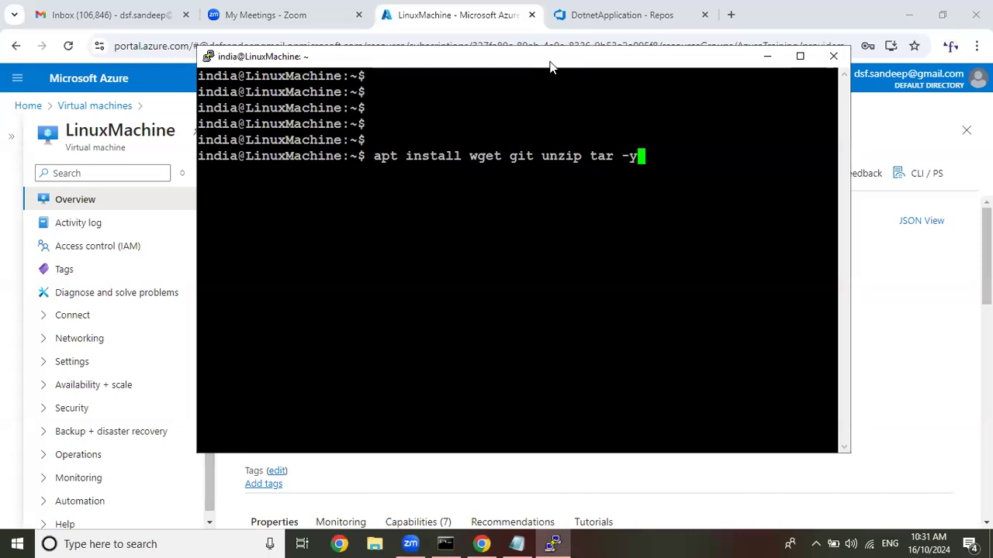
{"action": "key", "text": "Return"}
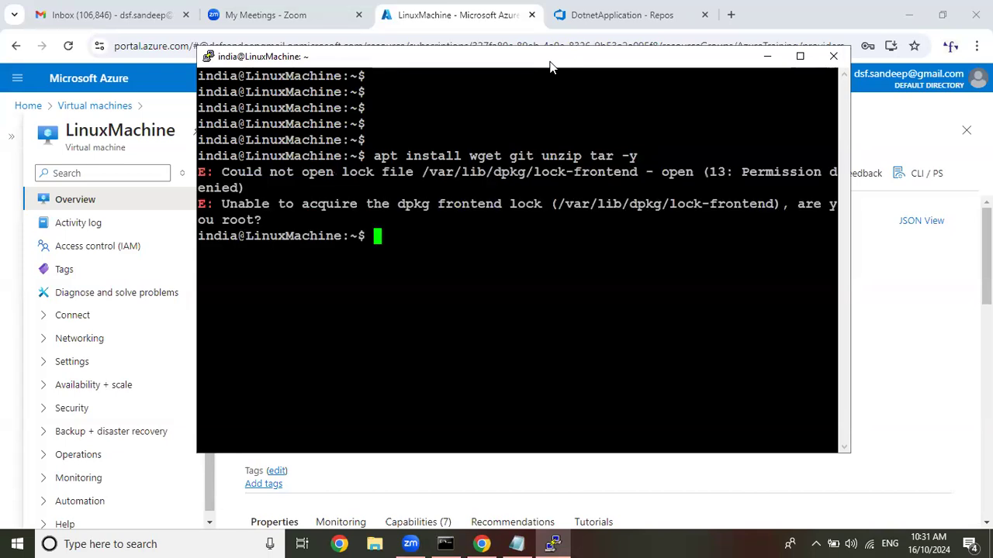
Rerun the package installation with root privileges as sudo apt install wget git unzip tar -y.
{"action": "key", "text": "Up"}
{"action": "key", "text": "Left"}
{"action": "key", "text": "Left"}
{"action": "key", "text": "Left"}
{"action": "key", "text": "Left"}
{"action": "key", "text": "Left"}
{"action": "key", "text": "Left"}
{"action": "key", "text": "Left"}
{"action": "key", "text": "Left"}
{"action": "key", "text": "Left"}
{"action": "key", "text": "Left"}
{"action": "key", "text": "Left"}
{"action": "key", "text": "Left"}
{"action": "key", "text": "Left"}
{"action": "key", "text": "Left"}
{"action": "key", "text": "Left"}
{"action": "key", "text": "Left"}
{"action": "key", "text": "Left"}
{"action": "key", "text": "Left"}
{"action": "key", "text": "Left"}
{"action": "key", "text": "Left"}
{"action": "key", "text": "Left"}
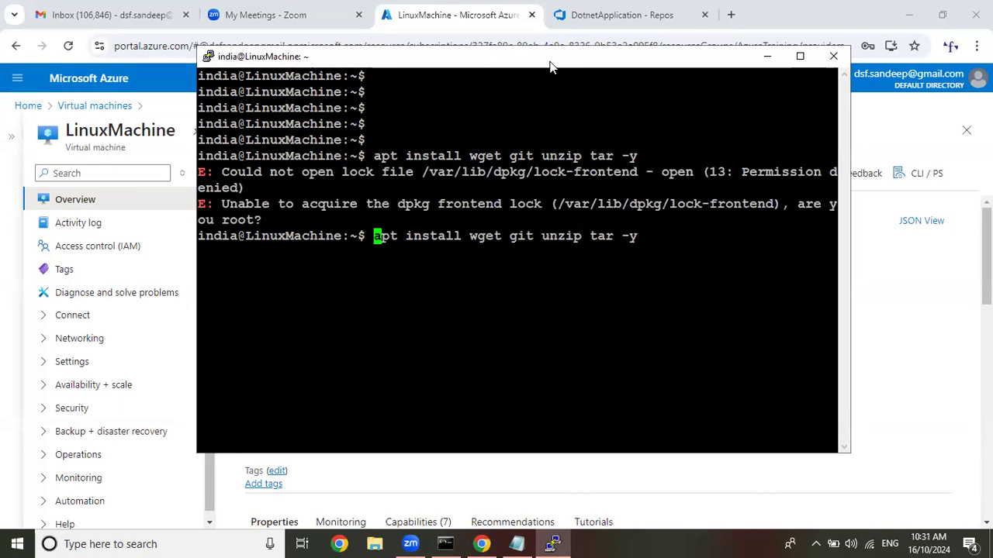
{"action": "type", "text": "sudo"}
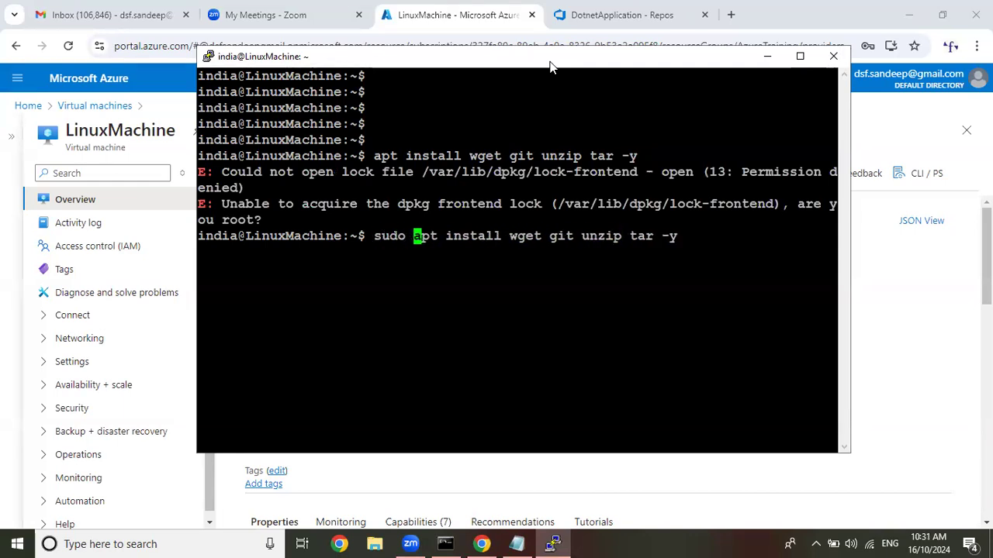
{"action": "key", "text": "Return"}
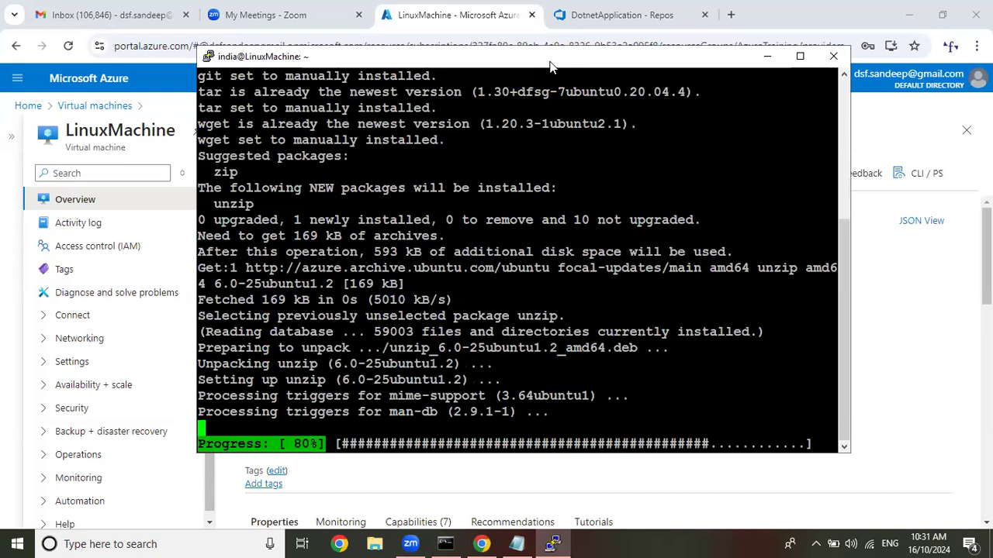
Search the web for "install dotnet in ubuntu 20.04", check the virtual machine's OS version, and open the Microsoft Learn .NET installation article.
{"action": "left_click", "coordinate": [738, 19]}
{"action": "left_click", "coordinate": [733, 15]}
{"action": "type", "text": "install"}
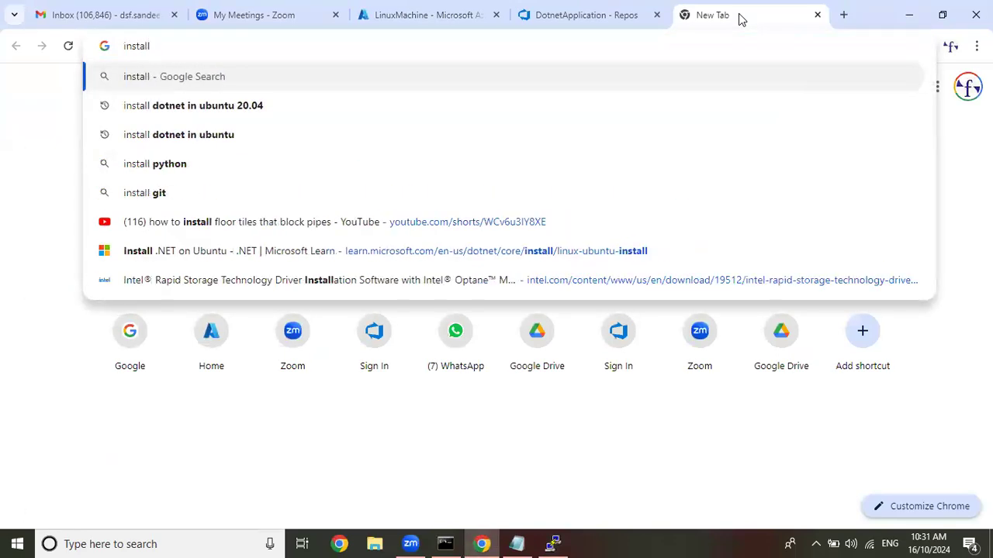
{"action": "key", "text": "Down"}
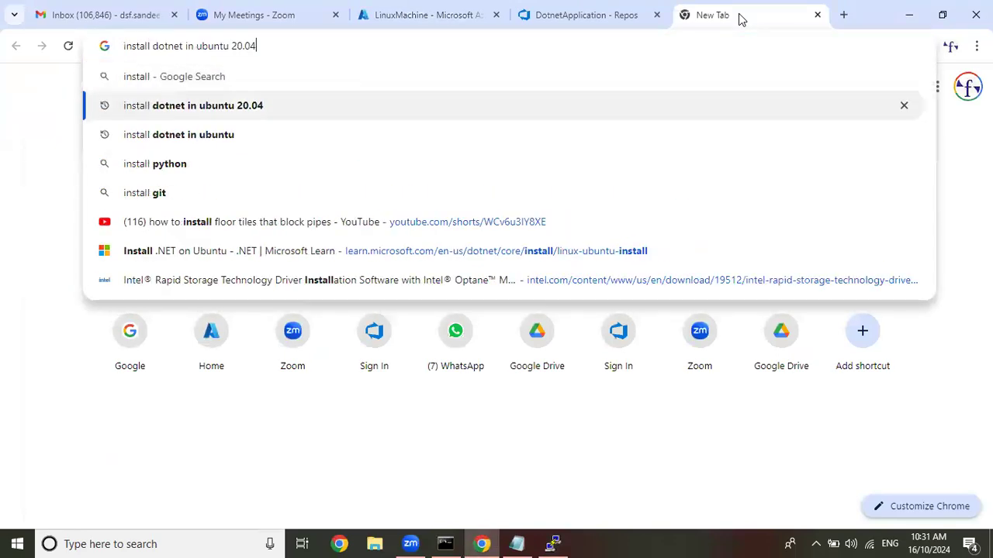
{"action": "key", "text": "Return"}
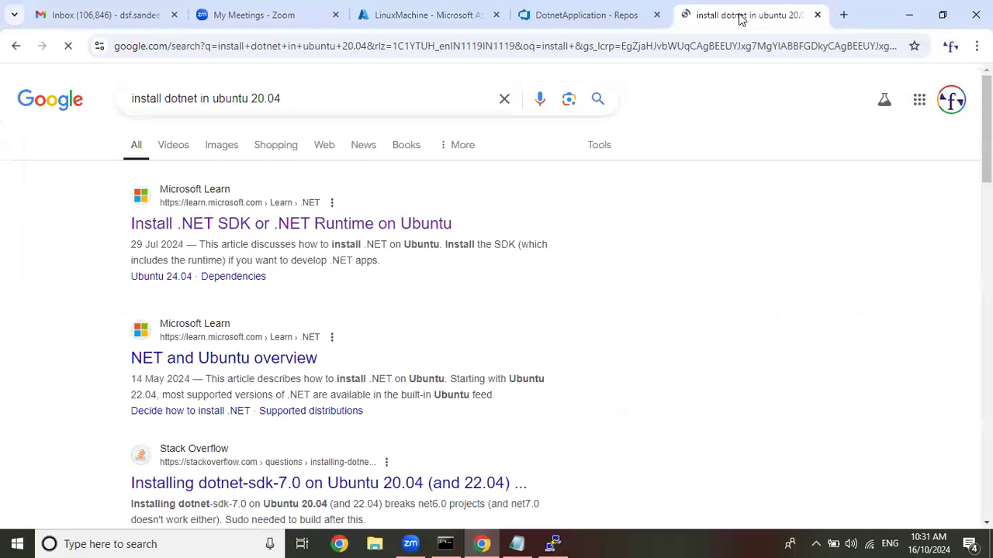
{"action": "left_click", "coordinate": [423, 14]}
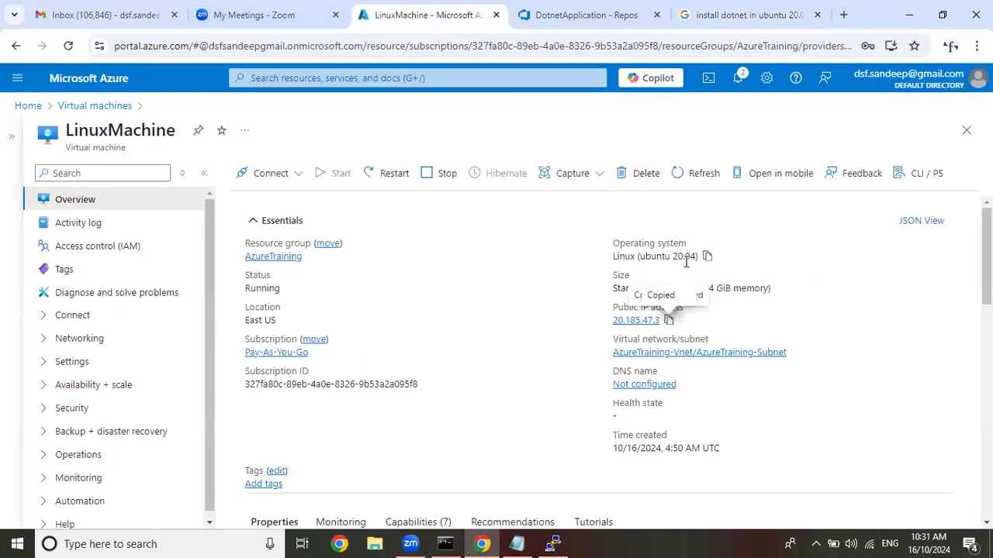
{"action": "left_click", "coordinate": [745, 14]}
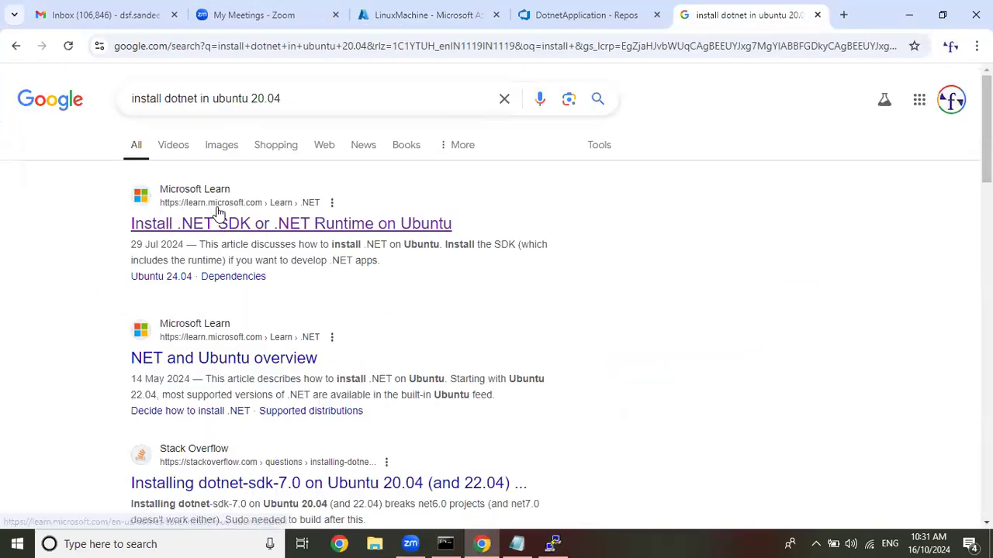
{"action": "left_click_drag", "start_coordinate": [314, 106], "coordinate": [3, 109]}
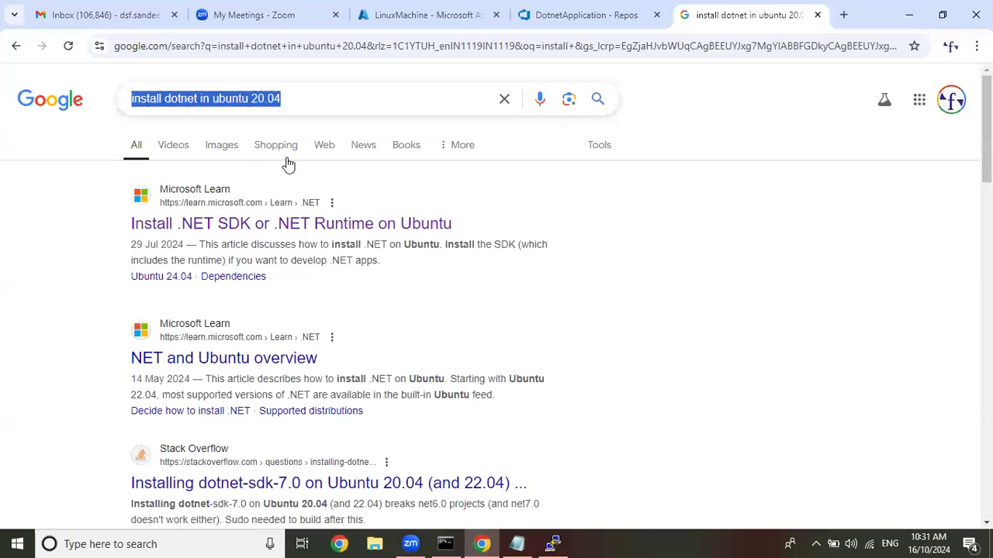
{"action": "left_click", "coordinate": [310, 224]}
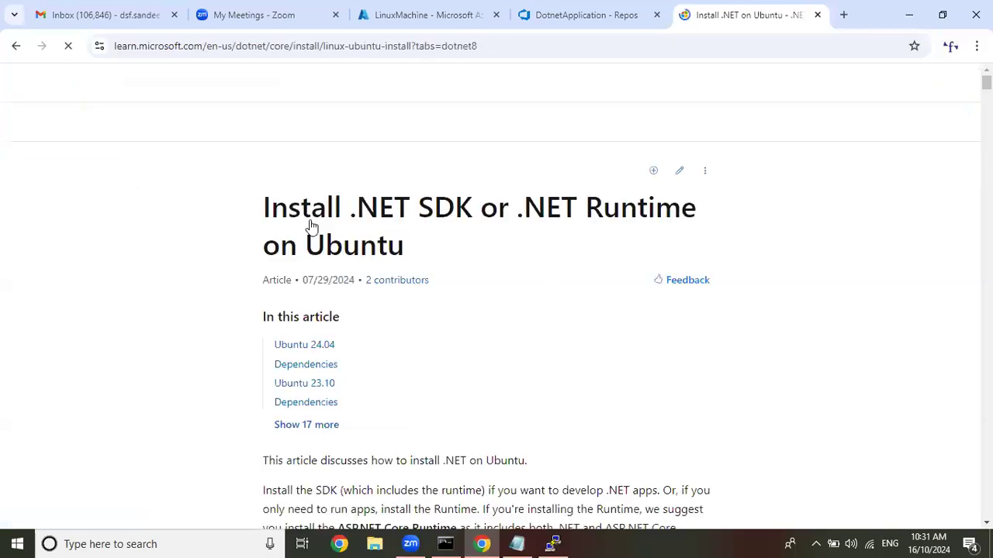
Find the Ubuntu 20.04 section of the article and copy the commands for adding the Microsoft package repository.
{"action": "scroll", "coordinate": [479, 233], "scroll_direction": "down", "scroll_amount": 5}
{"action": "scroll", "coordinate": [479, 231], "scroll_direction": "down", "scroll_amount": 10}
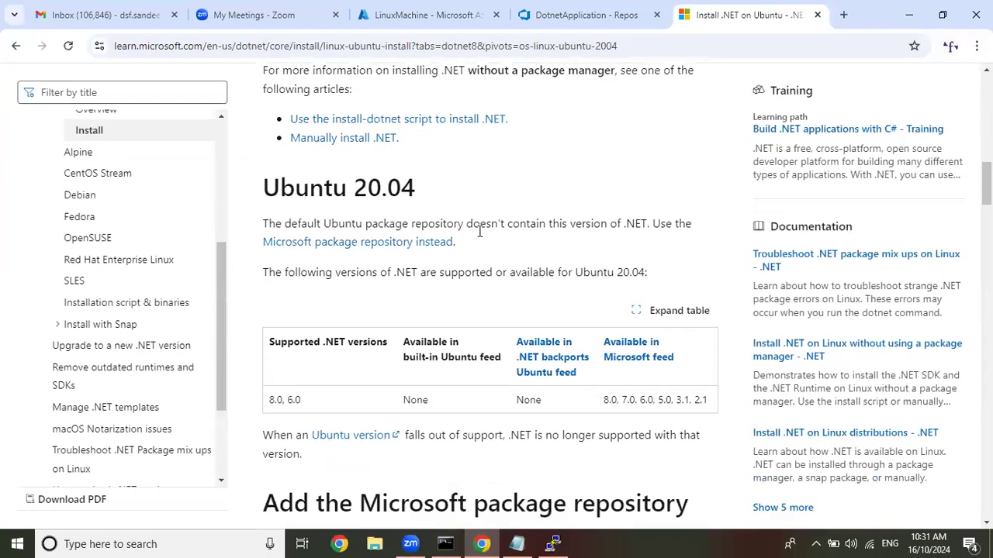
{"action": "scroll", "coordinate": [479, 233], "scroll_direction": "up", "scroll_amount": 3}
{"action": "scroll", "coordinate": [479, 232], "scroll_direction": "up", "scroll_amount": 10}
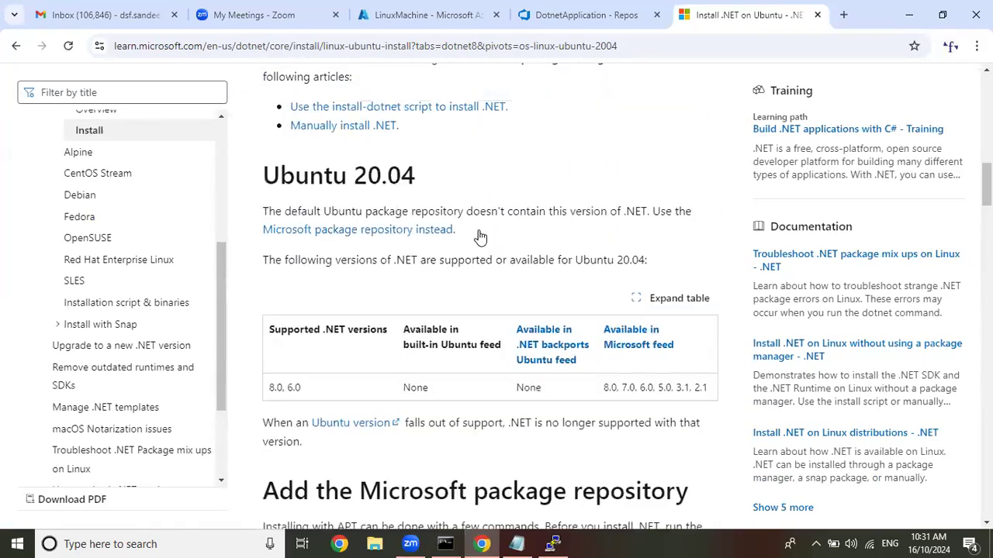
{"action": "scroll", "coordinate": [479, 232], "scroll_direction": "down", "scroll_amount": 10}
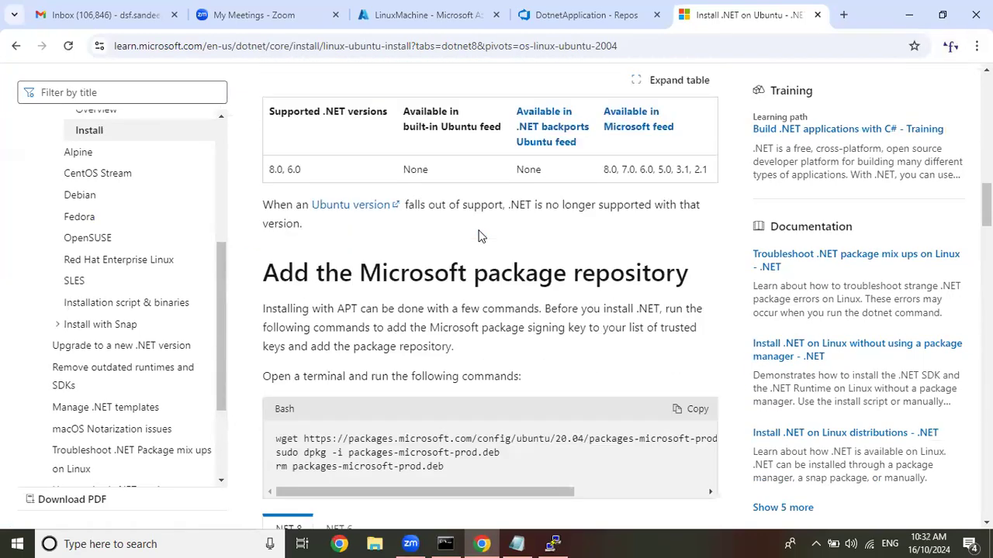
{"action": "scroll", "coordinate": [478, 235], "scroll_direction": "up", "scroll_amount": 3}
{"action": "scroll", "coordinate": [478, 235], "scroll_direction": "down", "scroll_amount": 7}
{"action": "scroll", "coordinate": [479, 235], "scroll_direction": "up", "scroll_amount": 2}
{"action": "left_click", "coordinate": [688, 191]}
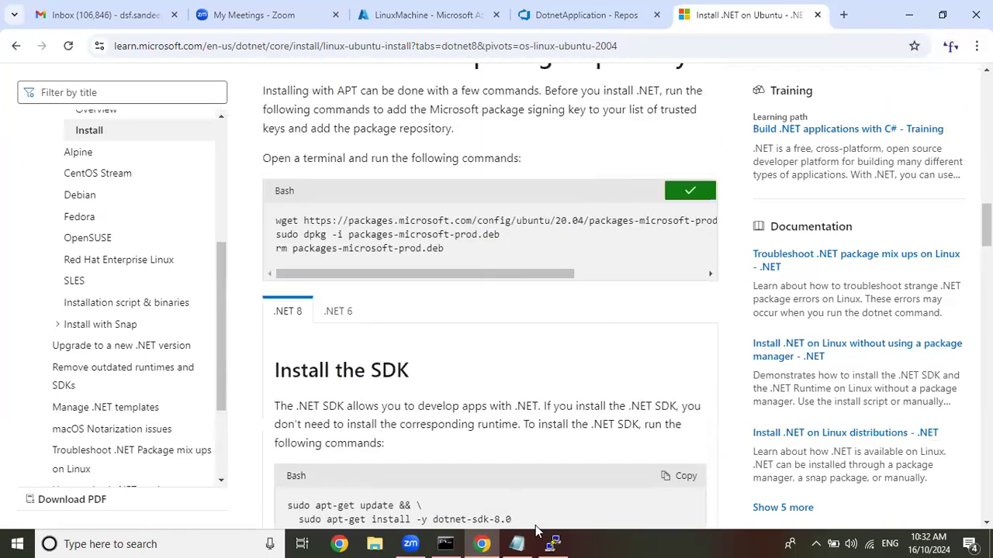
Switch back to the PuTTY session, check the package installation, and clear the terminal.
{"action": "left_click", "coordinate": [553, 543]}
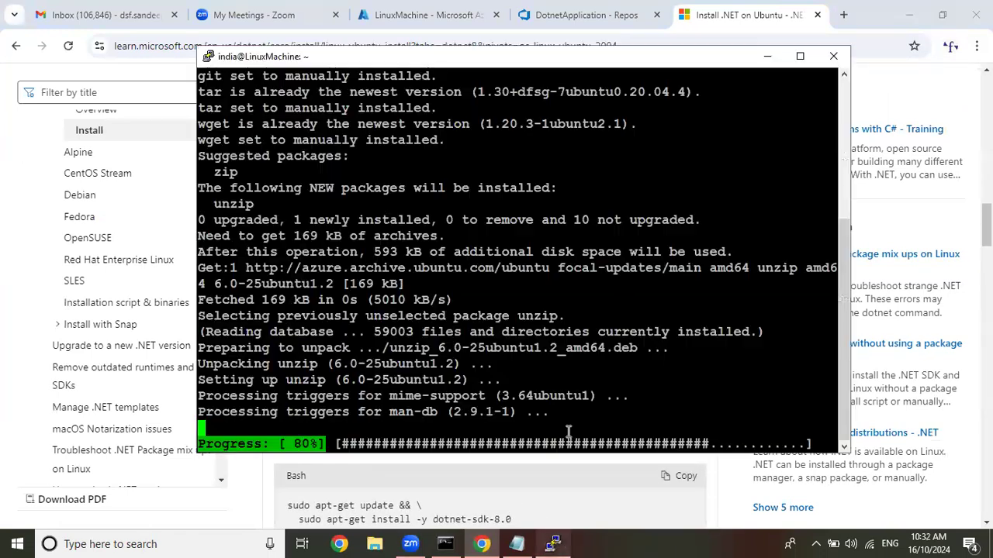
{"action": "left_click", "coordinate": [762, 57]}
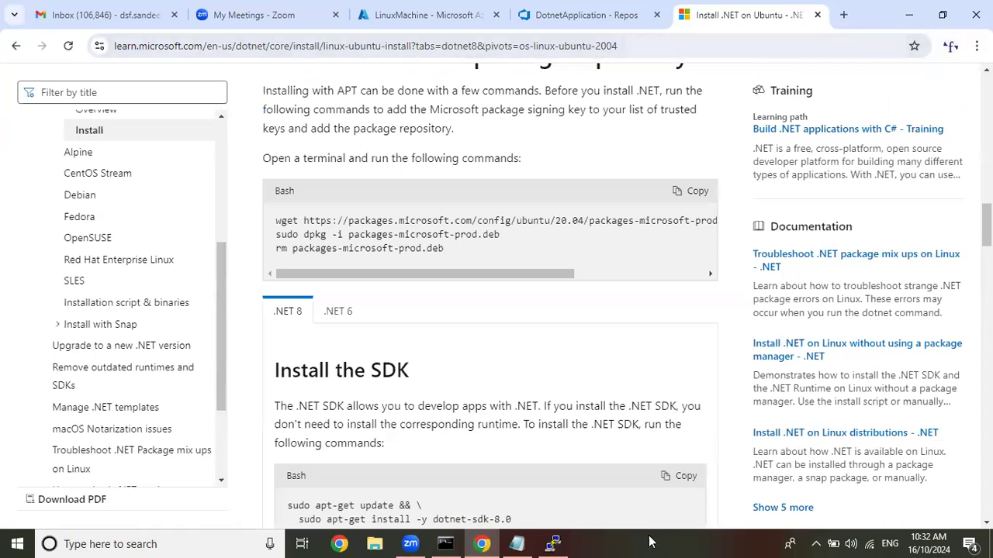
{"action": "left_click", "coordinate": [553, 543]}
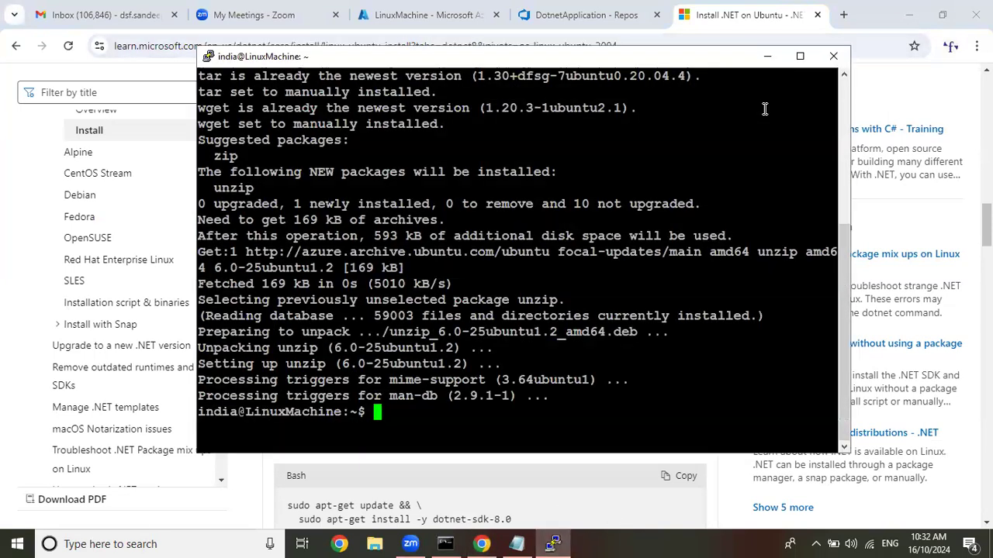
{"action": "type", "text": "clear"}
{"action": "key", "text": "Return"}
{"action": "key", "text": "Return"}
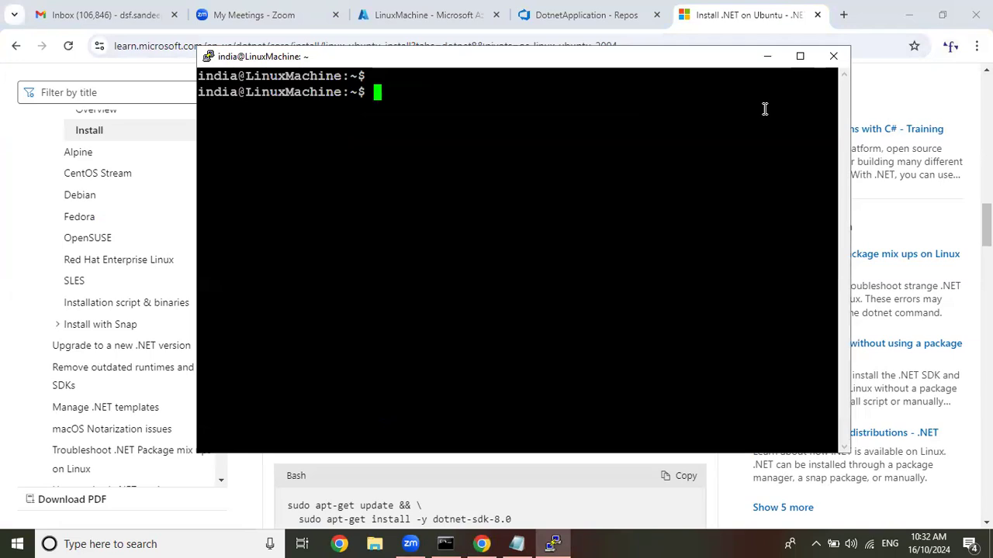
Add the Microsoft package repository by running the copied wget, dpkg and rm commands for packages-microsoft-prod.deb, and clear the terminal.
{"action": "right_click", "coordinate": [538, 131]}
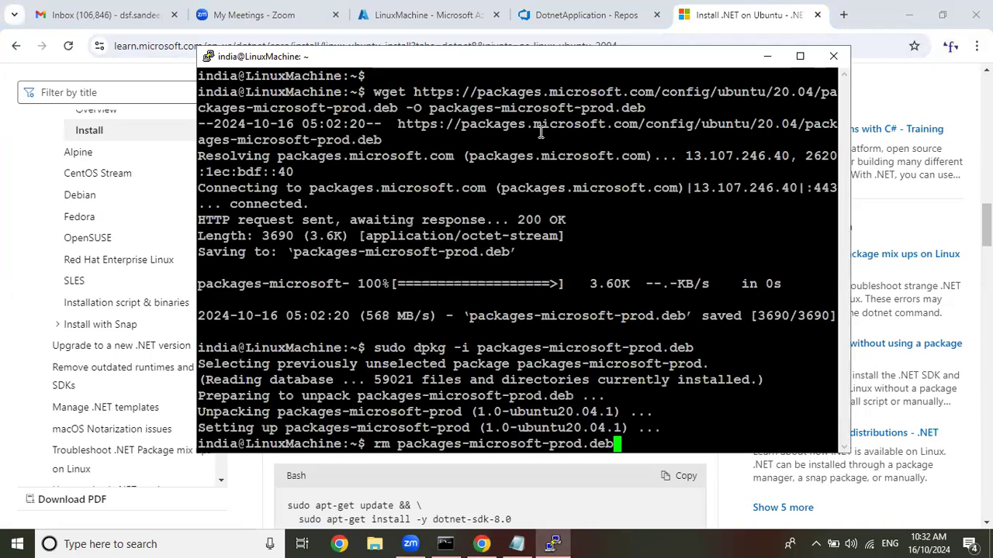
{"action": "key", "text": "Return"}
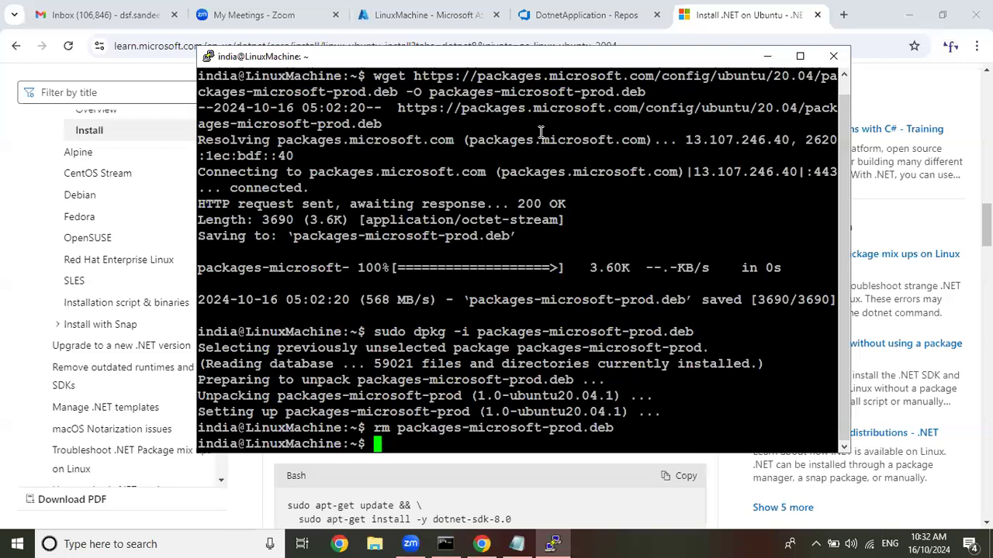
{"action": "type", "text": "clear"}
{"action": "key", "text": "Return"}
{"action": "key", "text": "Return"}
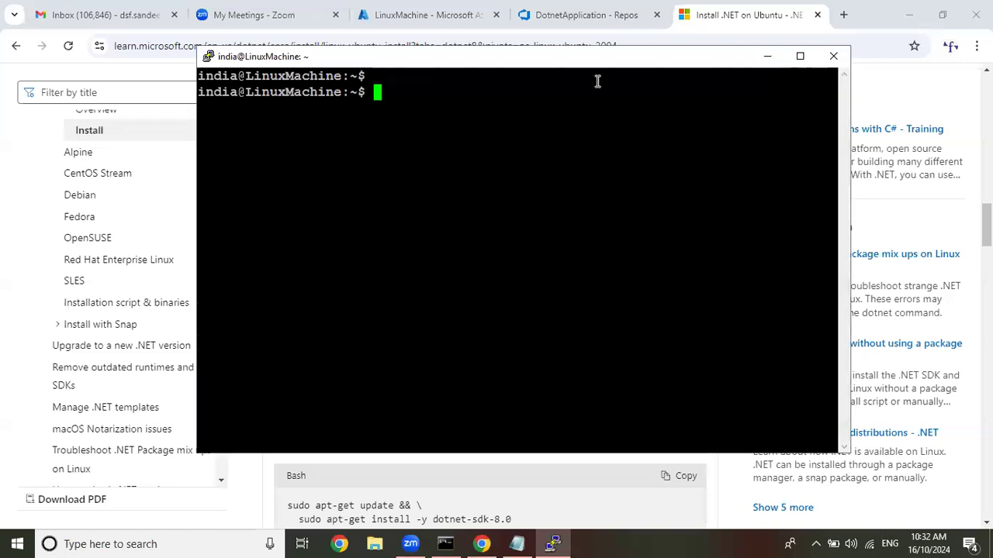
Copy the .NET 8 SDK installation commands from the Microsoft Learn article and run them in the PuTTY session to install dotnet-sdk-8.0.
{"action": "left_click", "coordinate": [767, 56]}
{"action": "scroll", "coordinate": [650, 259], "scroll_direction": "down", "scroll_amount": 4}
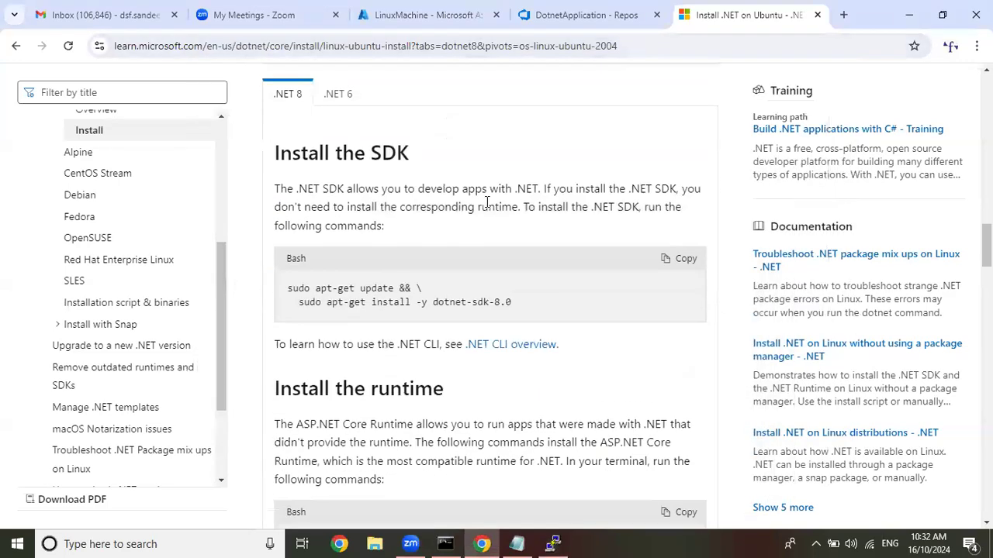
{"action": "left_click", "coordinate": [664, 258]}
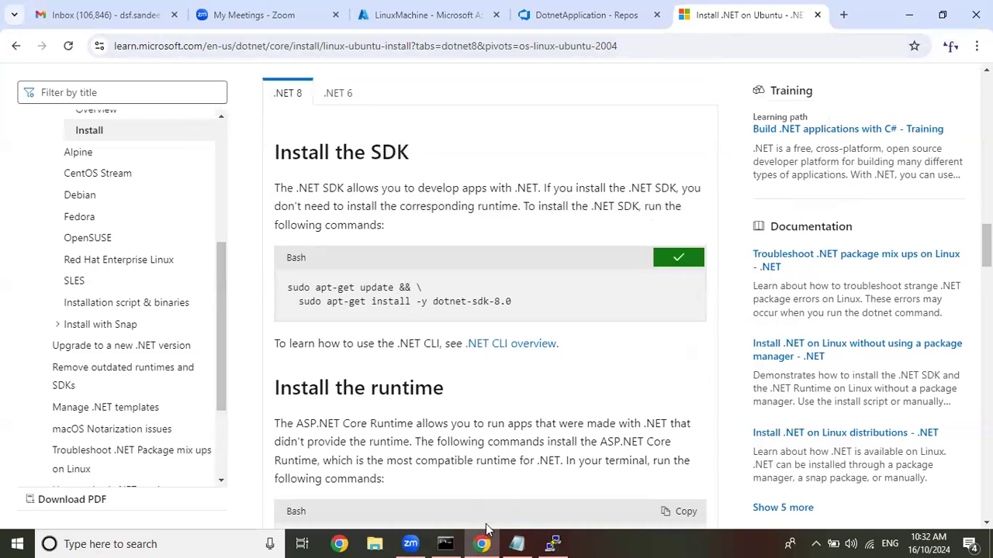
{"action": "left_click", "coordinate": [553, 544]}
{"action": "right_click", "coordinate": [594, 293]}
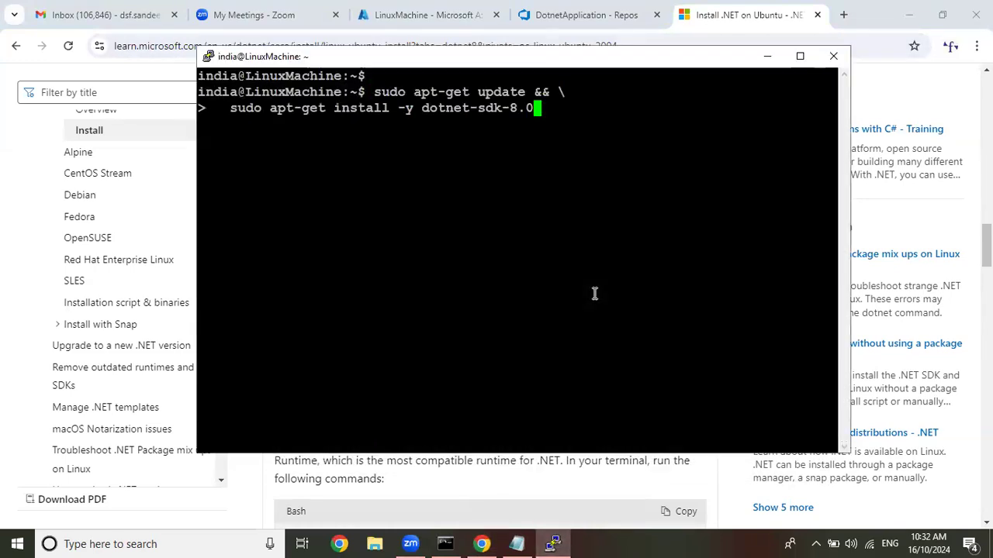
{"action": "key", "text": "Return"}
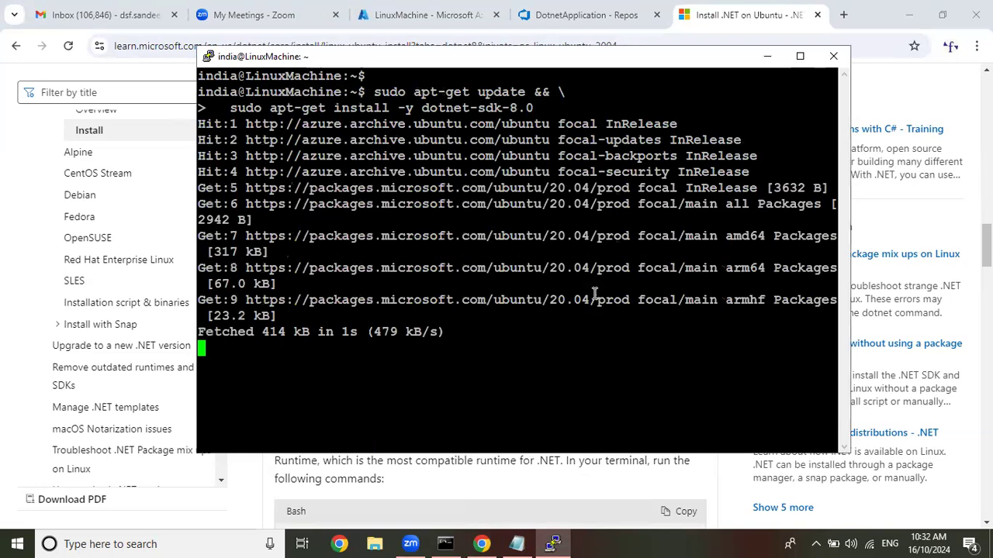
Copy the aspnetcore-runtime-8.0 installation commands from the article's runtime section and return to the PuTTY session.
{"action": "left_click", "coordinate": [763, 59]}
{"action": "scroll", "coordinate": [626, 190], "scroll_direction": "down", "scroll_amount": 3}
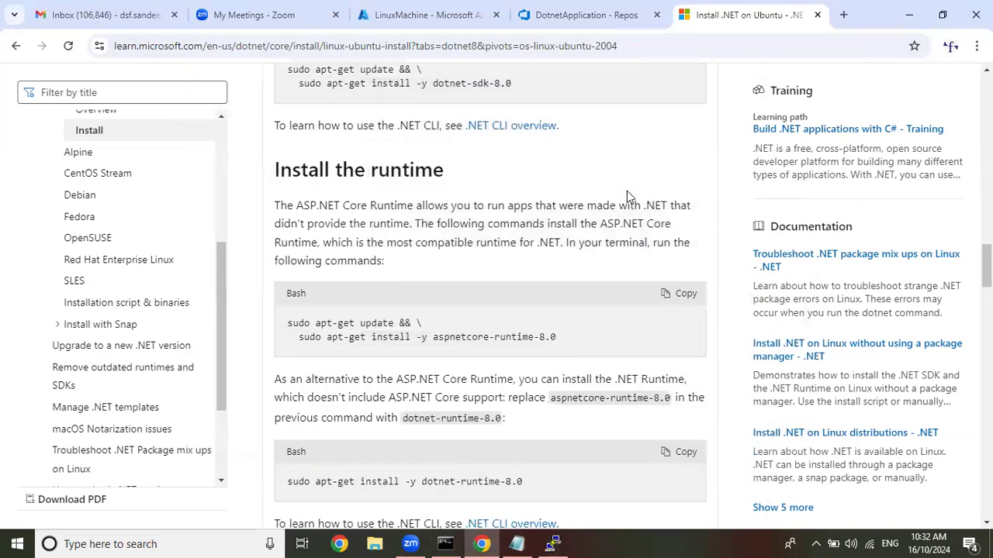
{"action": "scroll", "coordinate": [627, 191], "scroll_direction": "down", "scroll_amount": 2}
{"action": "left_click", "coordinate": [680, 148]}
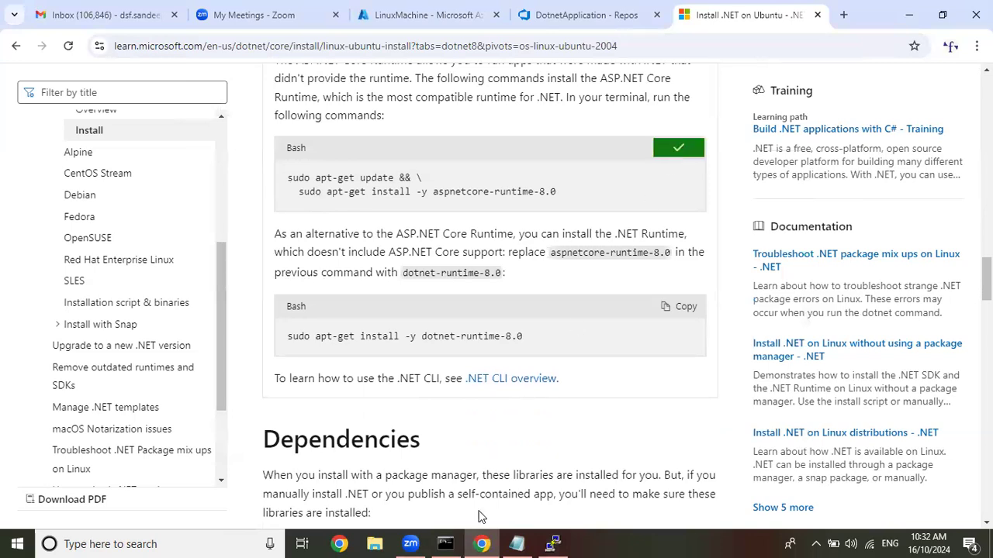
{"action": "left_click", "coordinate": [552, 543]}
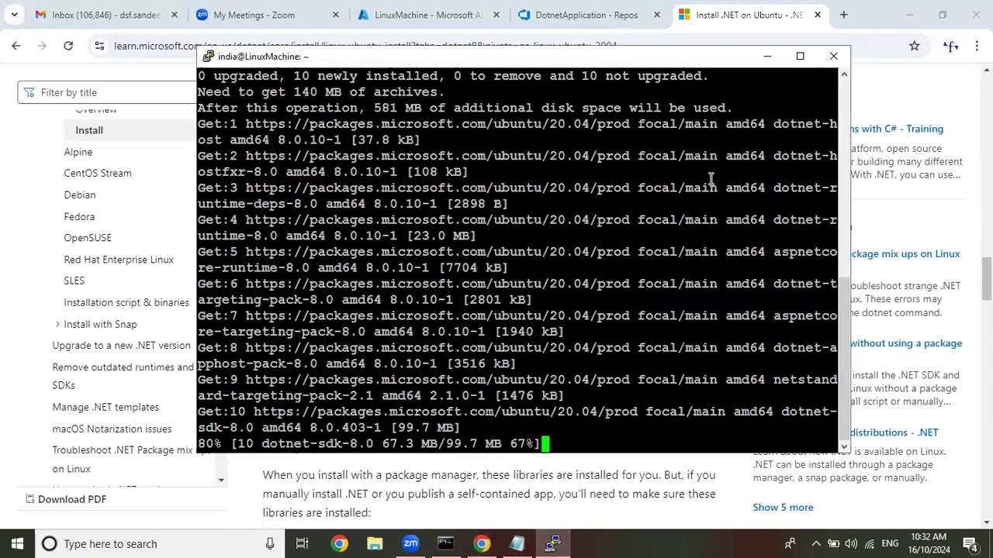
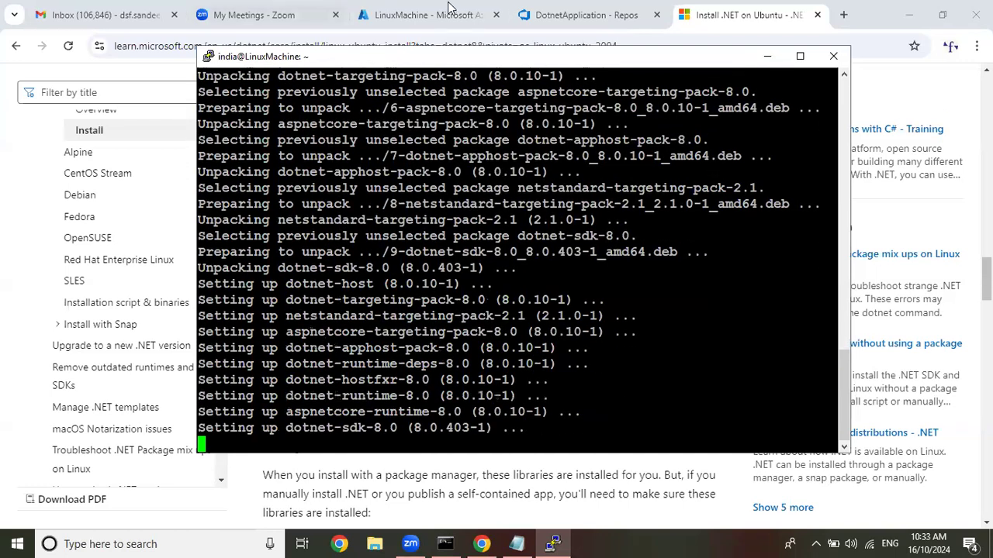
Clear the terminal, copy the article's aspnetcore-runtime-8.0 installation commands, run them in the PuTTY session, and clear the terminal again.
{"action": "type", "text": "clear"}
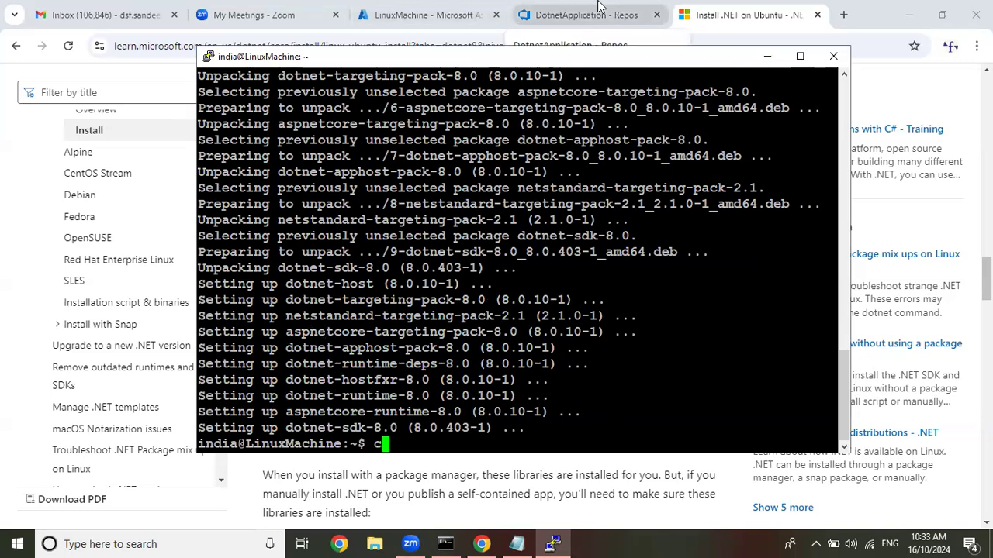
{"action": "key", "text": "Return"}
{"action": "left_click", "coordinate": [597, 6]}
{"action": "left_click", "coordinate": [598, 6]}
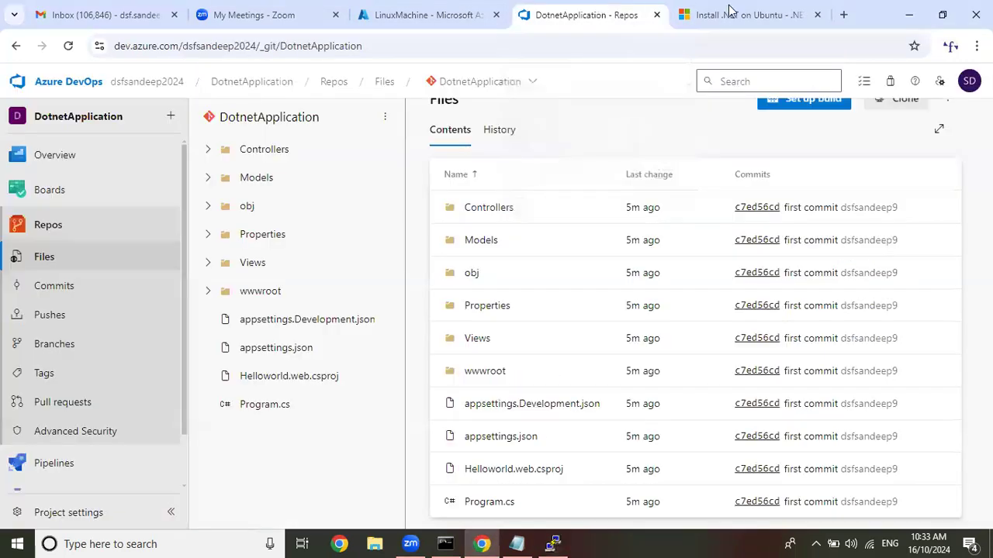
{"action": "left_click", "coordinate": [745, 9]}
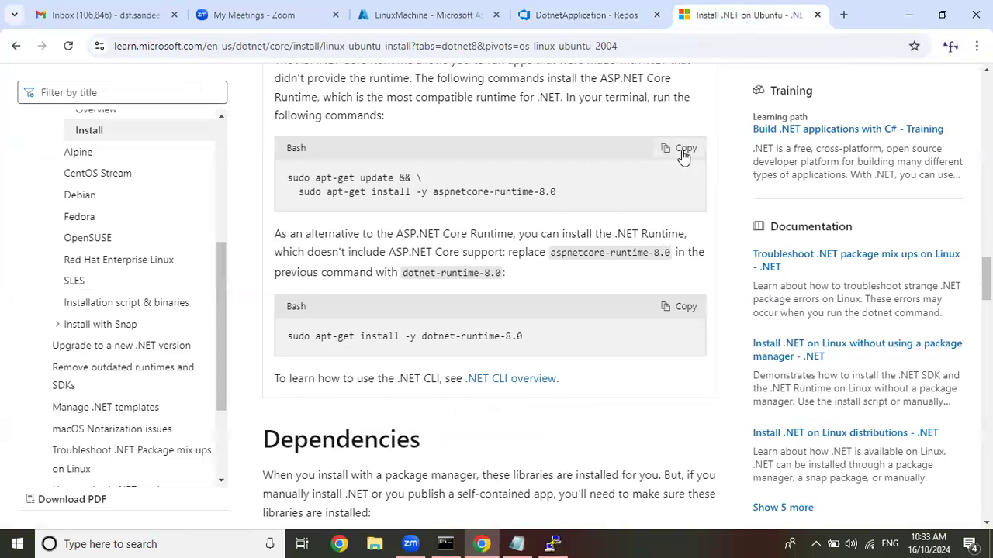
{"action": "left_click", "coordinate": [682, 150]}
{"action": "left_click", "coordinate": [552, 544]}
{"action": "right_click", "coordinate": [655, 271]}
{"action": "key", "text": "Return"}
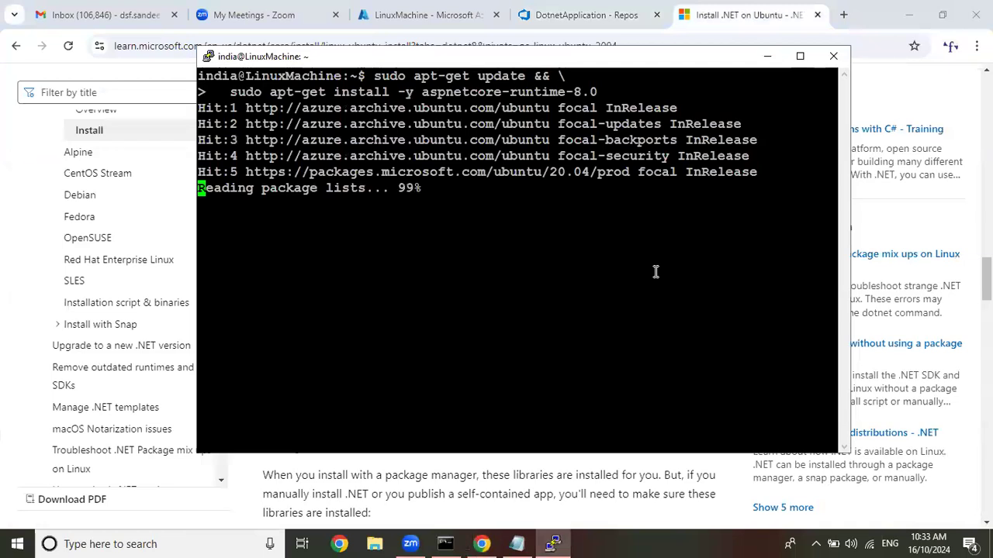
{"action": "type", "text": "clear"}
{"action": "key", "text": "Return"}
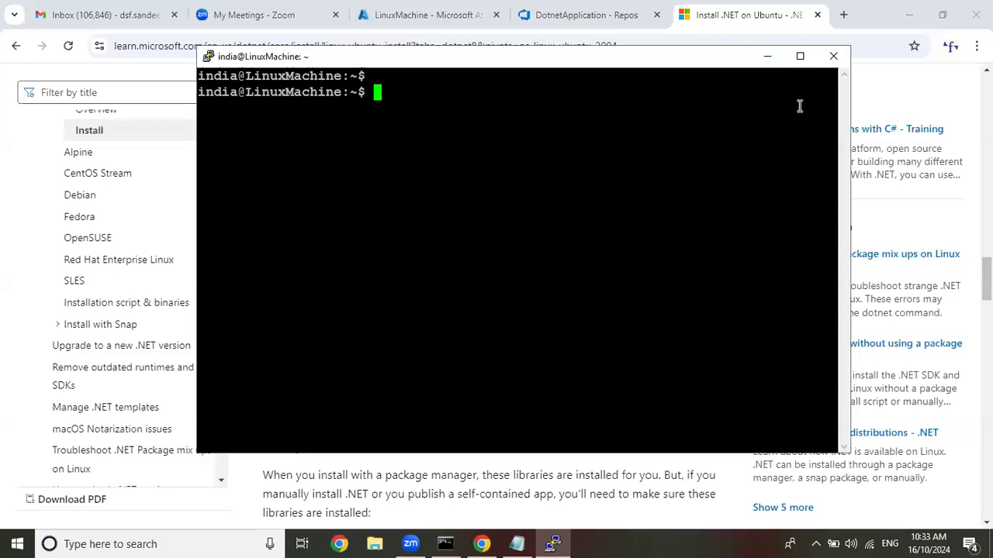
Copy the dotnet-runtime-8.0 installation command from the article, run it in the PuTTY session, and clear the terminal.
{"action": "left_click", "coordinate": [767, 56]}
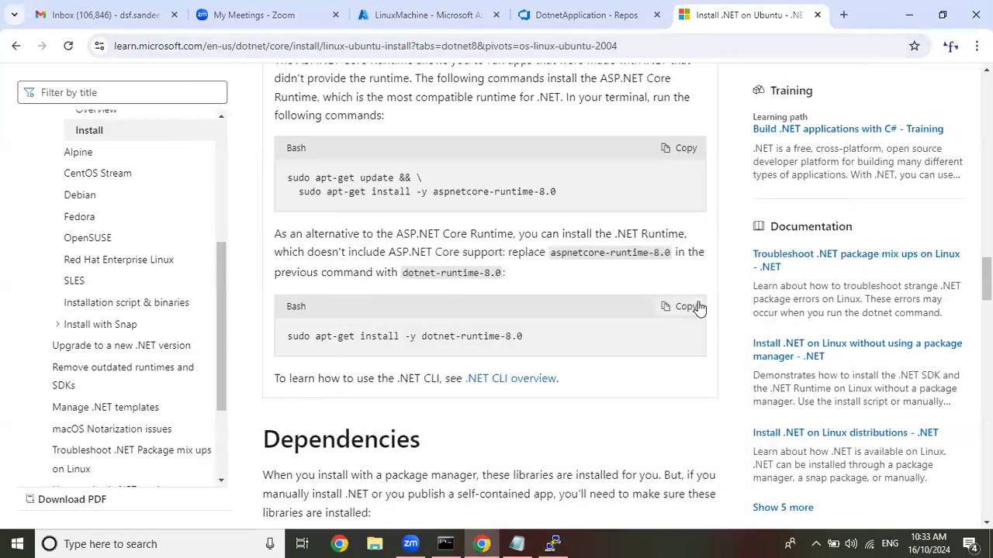
{"action": "left_click", "coordinate": [692, 307]}
{"action": "left_click", "coordinate": [553, 544]}
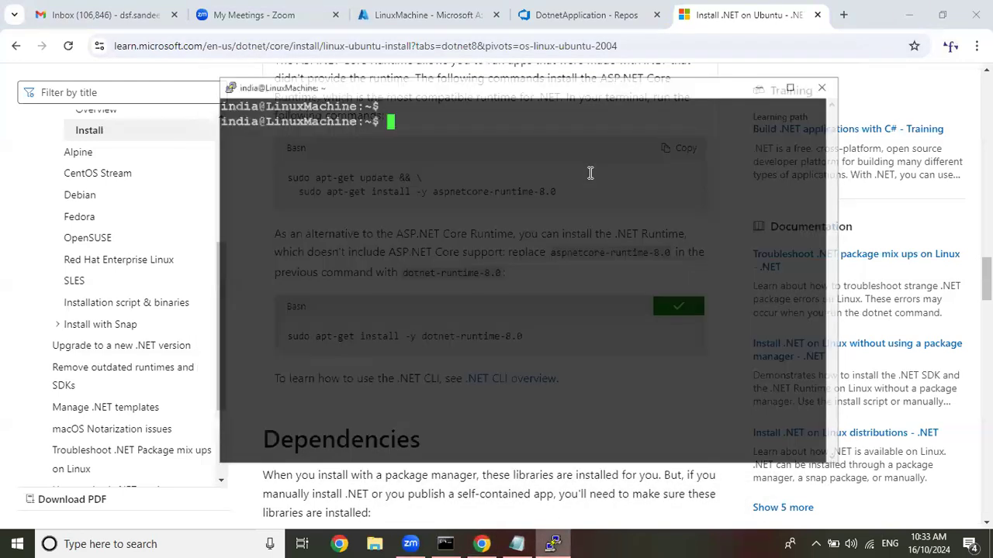
{"action": "right_click", "coordinate": [589, 172]}
{"action": "key", "text": "Return"}
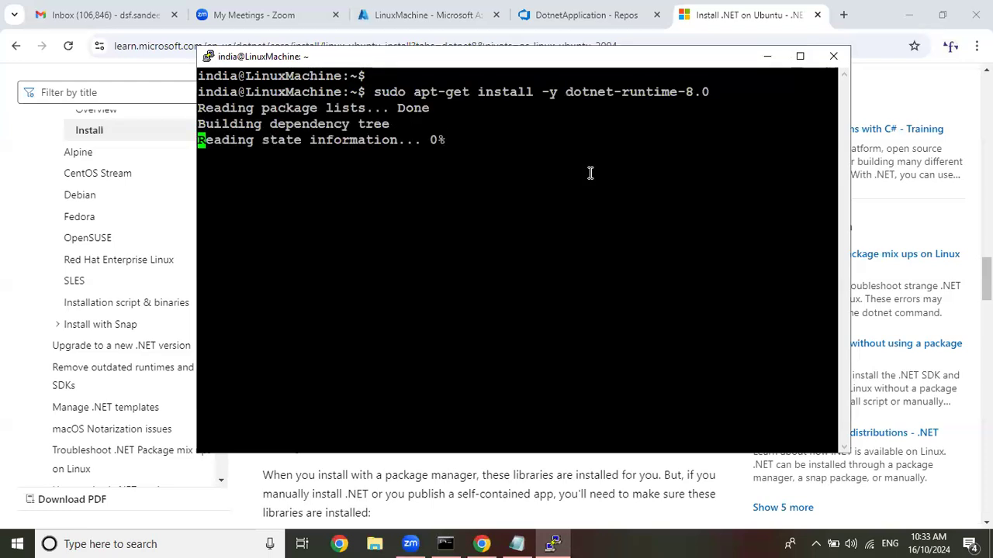
{"action": "type", "text": "cler"}
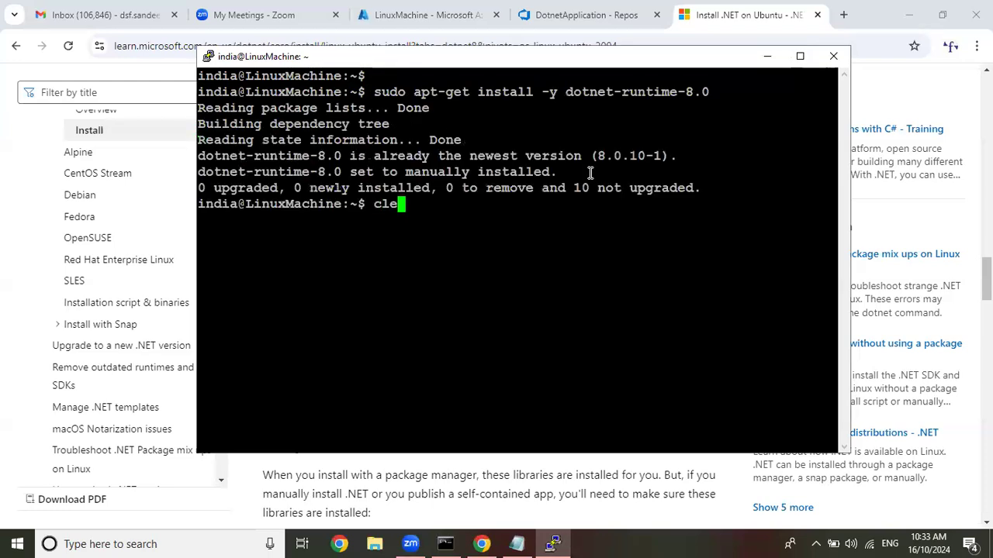
{"action": "key", "text": "Return"}
{"action": "key", "text": "Return"}
{"action": "type", "text": "clear"}
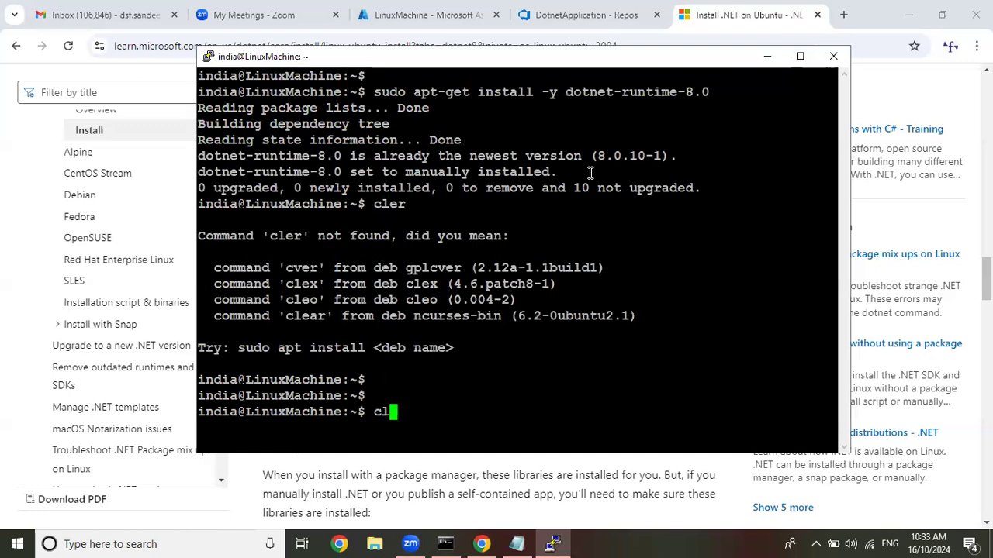
{"action": "key", "text": "Return"}
{"action": "key", "text": "Return"}
{"action": "key", "text": "Return"}
{"action": "key", "text": "Return"}
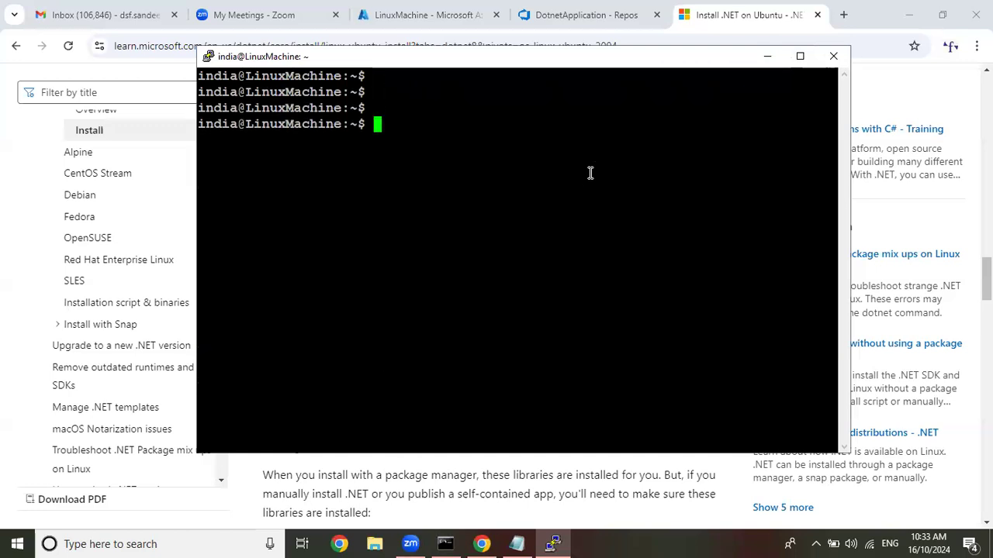
Check the installed .NET version with dotnet --version and clear the terminal.
{"action": "type", "text": "dotnet"}
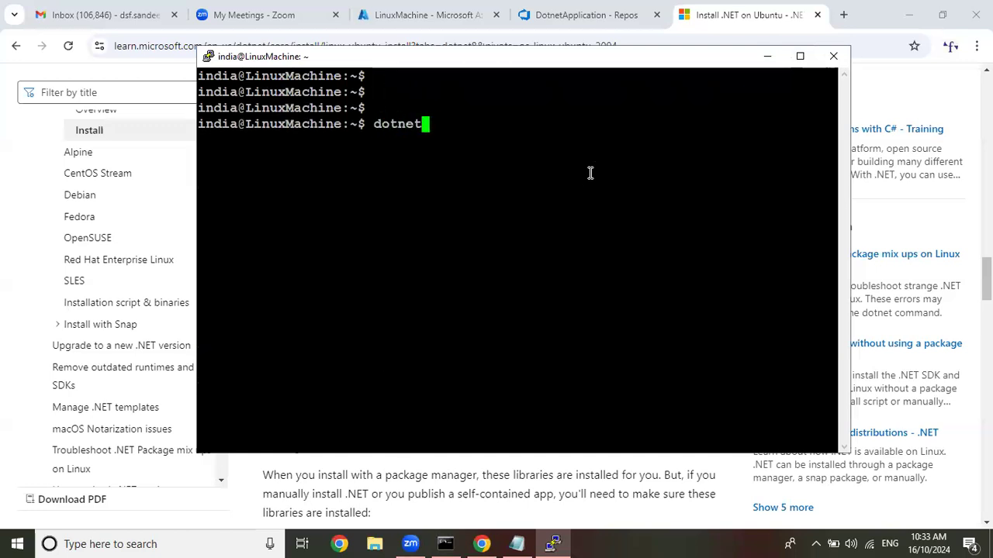
{"action": "type", "text": " --version"}
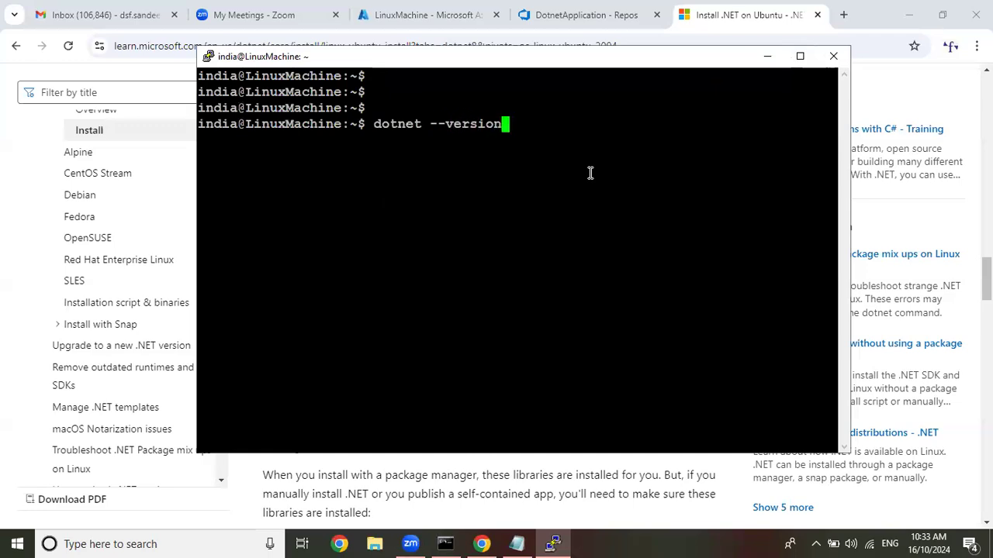
{"action": "key", "text": "Return"}
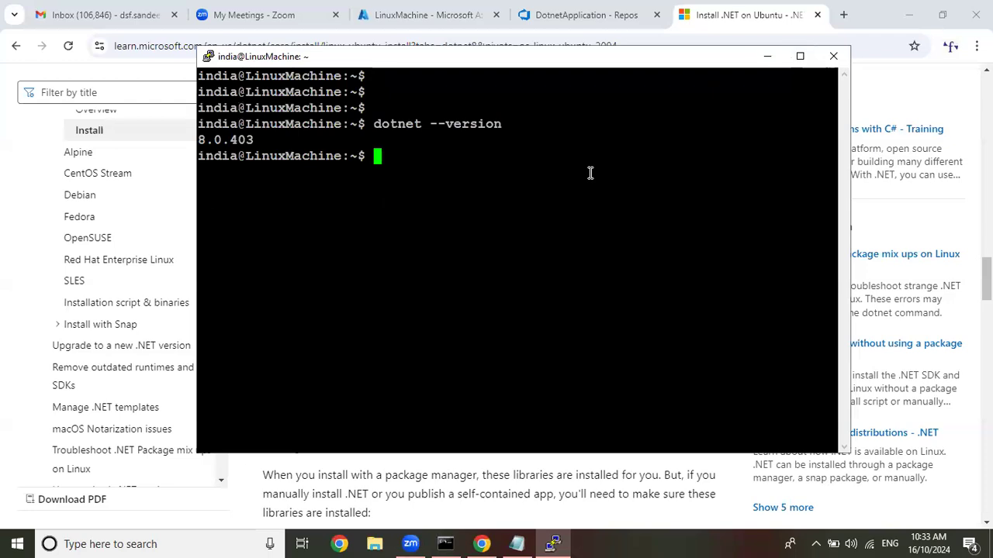
{"action": "type", "text": "clear"}
{"action": "key", "text": "Return"}
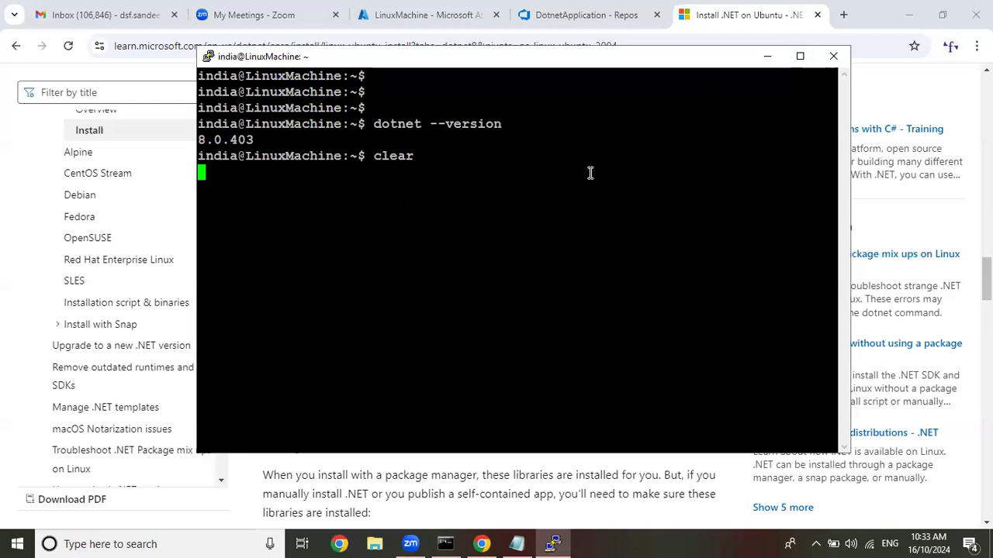
Switch to Azure DevOps, open the DotnetApplication project's agent pool settings, and delete the Default pool.
{"action": "left_click", "coordinate": [543, 13]}
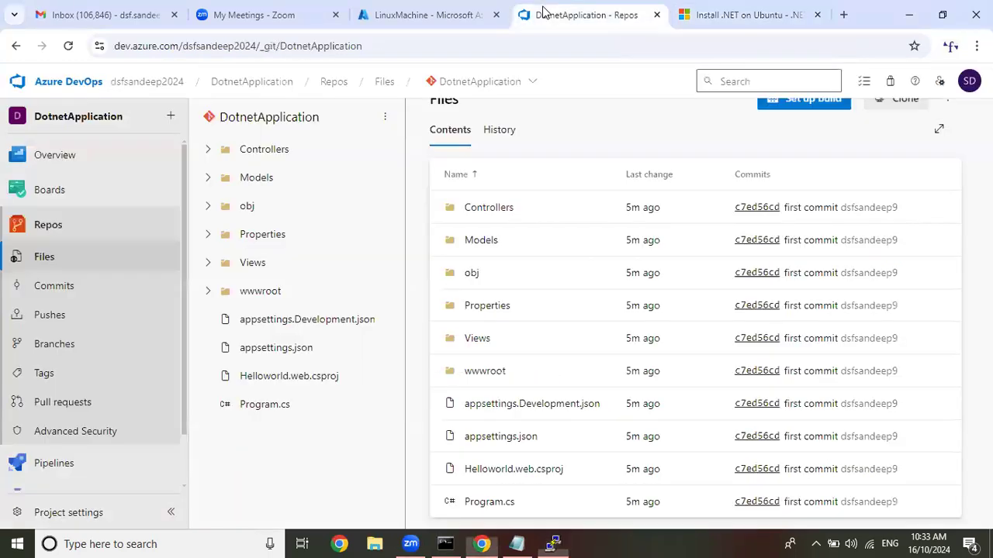
{"action": "scroll", "coordinate": [58, 330], "scroll_direction": "down", "scroll_amount": 2}
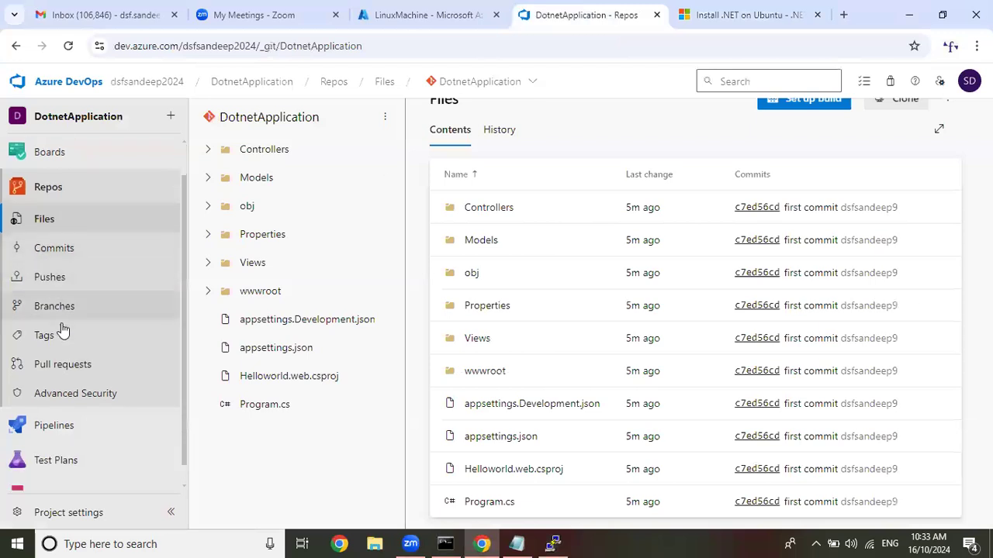
{"action": "left_click", "coordinate": [84, 514]}
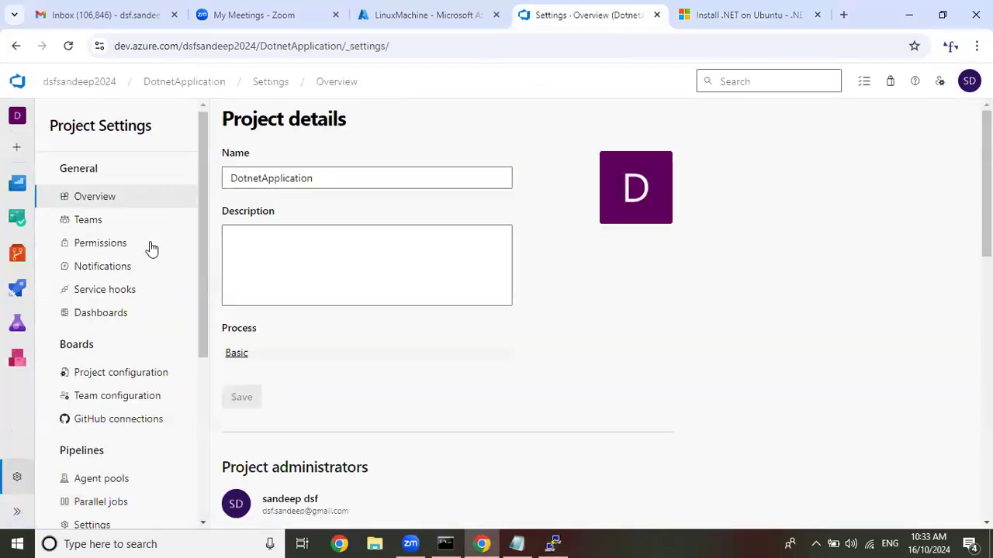
{"action": "scroll", "coordinate": [124, 217], "scroll_direction": "down", "scroll_amount": 3}
{"action": "left_click", "coordinate": [122, 200]}
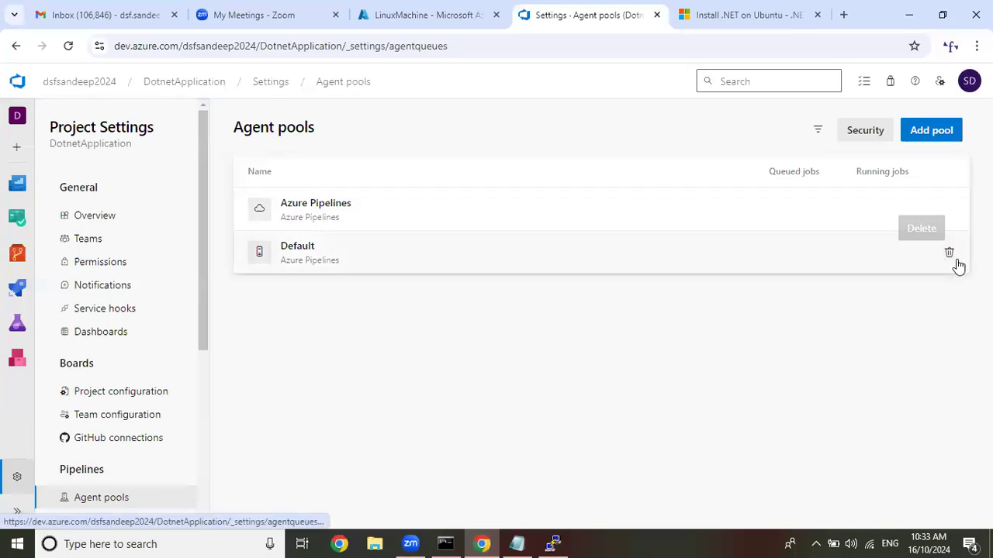
{"action": "left_click", "coordinate": [950, 253]}
{"action": "left_click", "coordinate": [632, 350]}
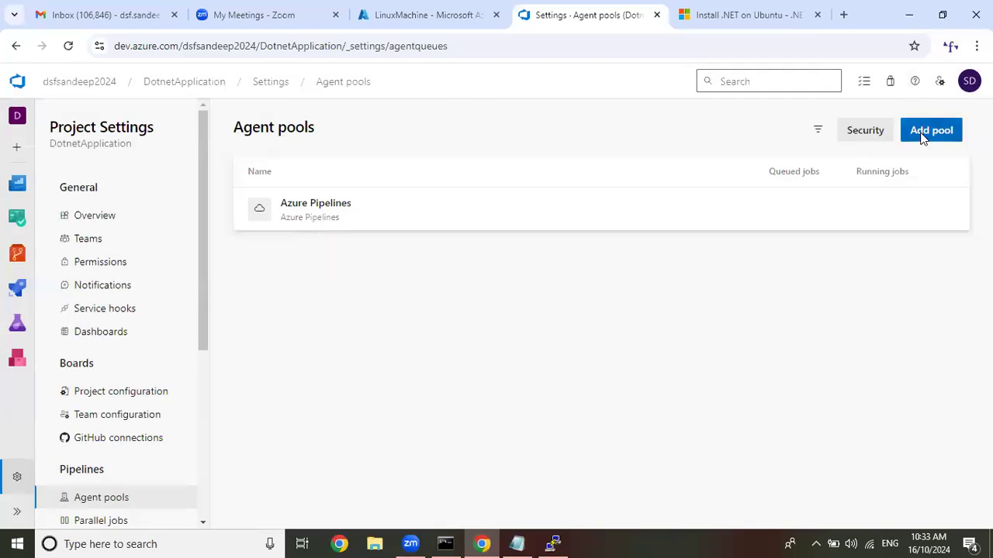
Create a new self-hosted agent pool named TestPool.
{"action": "left_click", "coordinate": [923, 133]}
{"action": "left_click", "coordinate": [731, 231]}
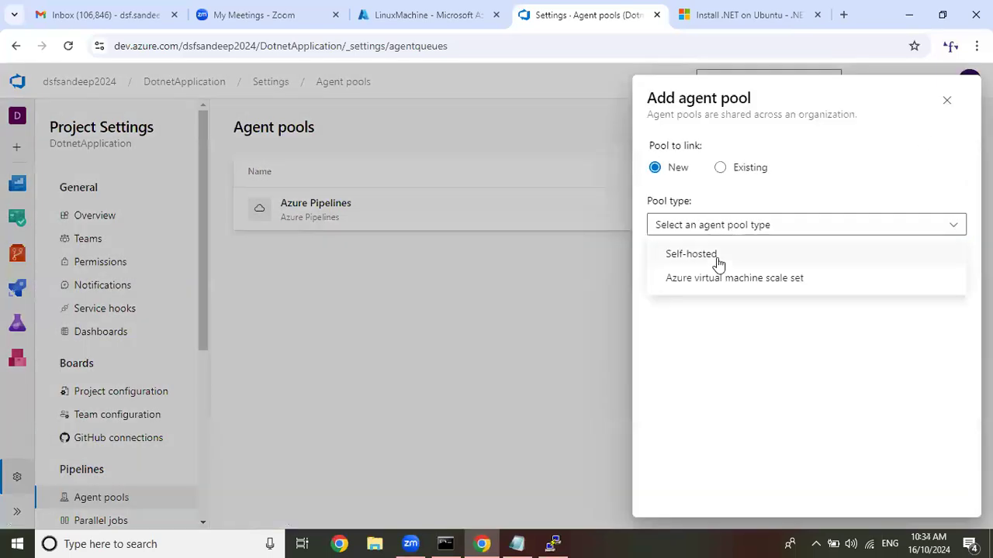
{"action": "left_click", "coordinate": [714, 259]}
{"action": "left_click", "coordinate": [712, 319]}
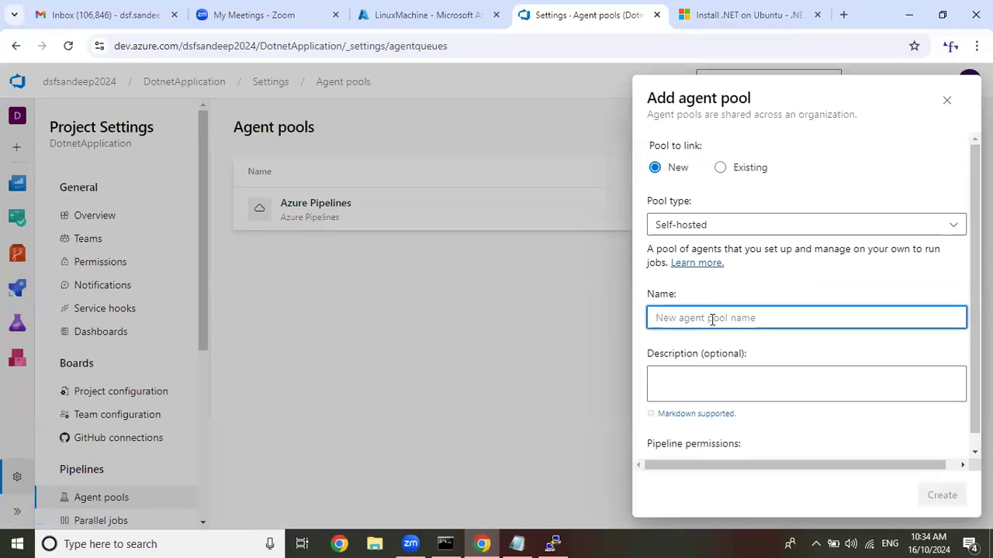
{"action": "type", "text": "TestPool"}
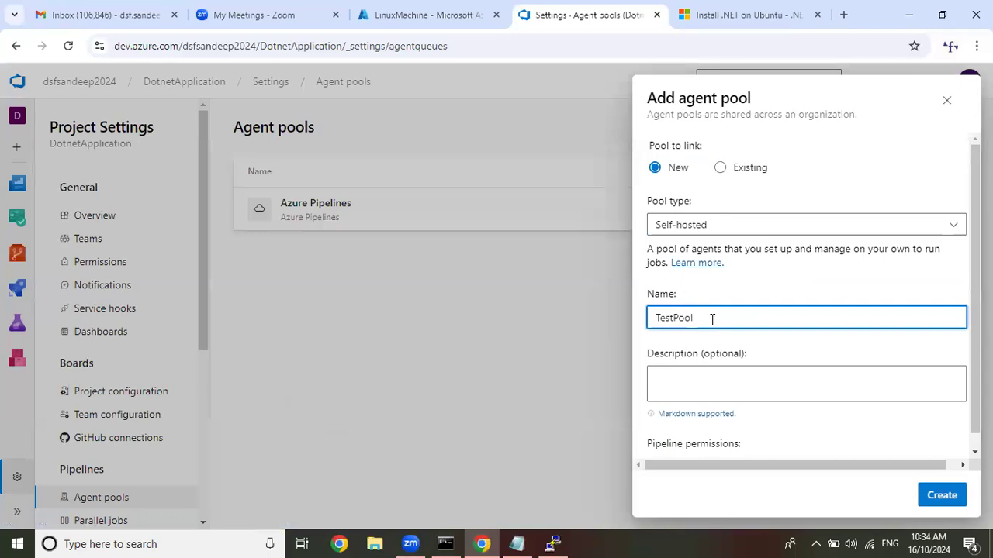
{"action": "left_click", "coordinate": [939, 495]}
Open TestPool's agents, start adding a new agent, and copy the download URL of the Linux x64 agent.
{"action": "left_click", "coordinate": [461, 262]}
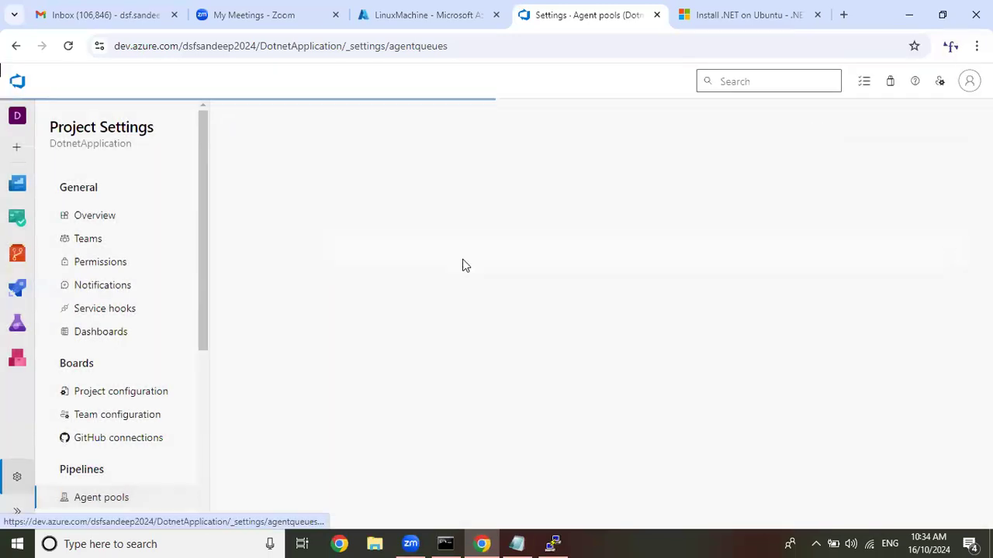
{"action": "left_click", "coordinate": [290, 165]}
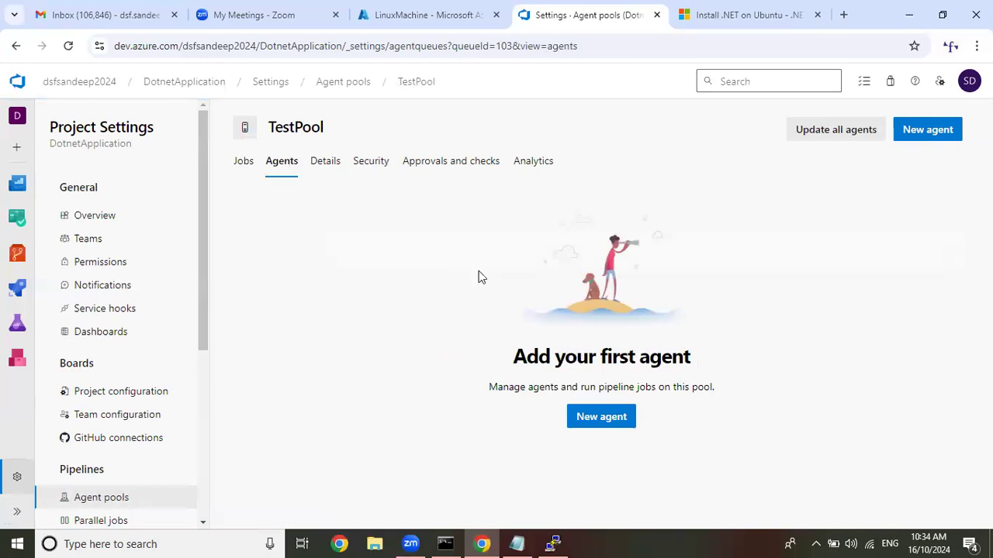
{"action": "left_click", "coordinate": [611, 419]}
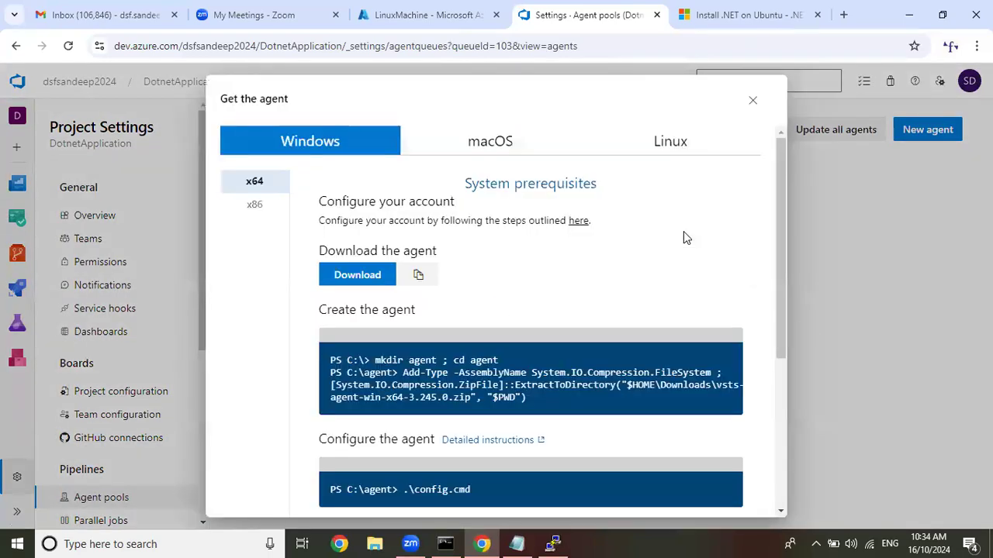
{"action": "left_click", "coordinate": [691, 150]}
{"action": "scroll", "coordinate": [694, 179], "scroll_direction": "down", "scroll_amount": 2}
{"action": "scroll", "coordinate": [429, 168], "scroll_direction": "up", "scroll_amount": 2}
{"action": "left_click", "coordinate": [419, 277]}
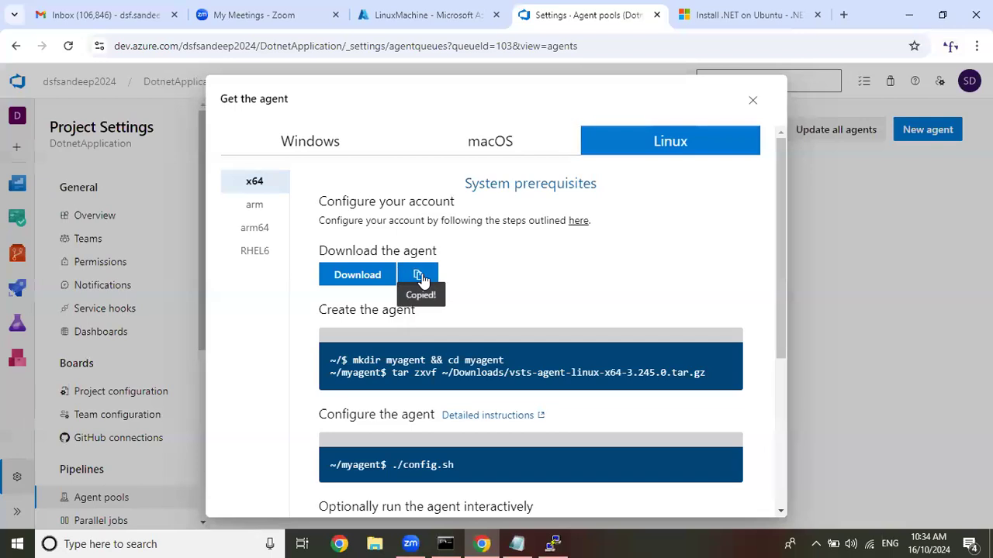
Switch to the PuTTY session and download vsts-agent-linux-x64-3.245.0.tar.gz with wget and the copied URL.
{"action": "left_click", "coordinate": [552, 543]}
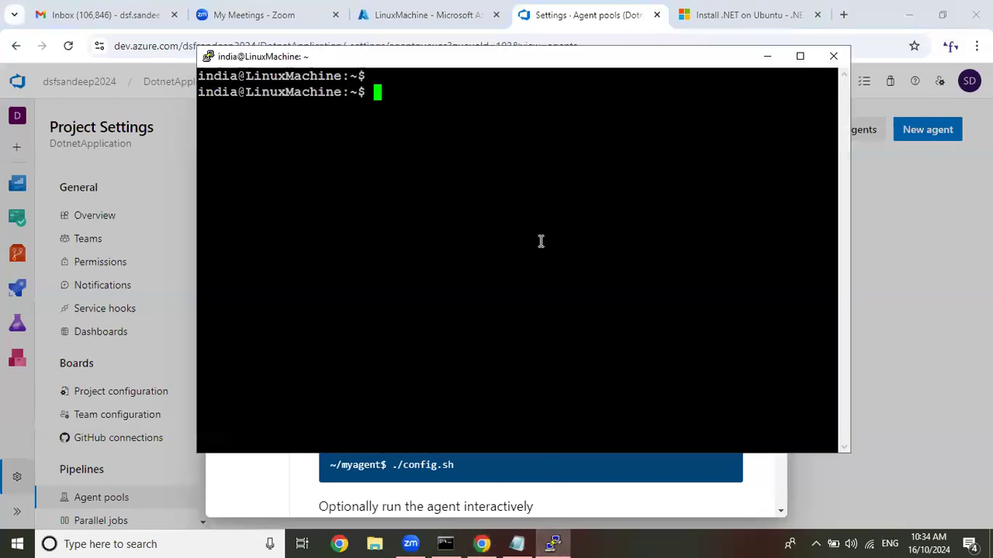
{"action": "type", "text": "wget"}
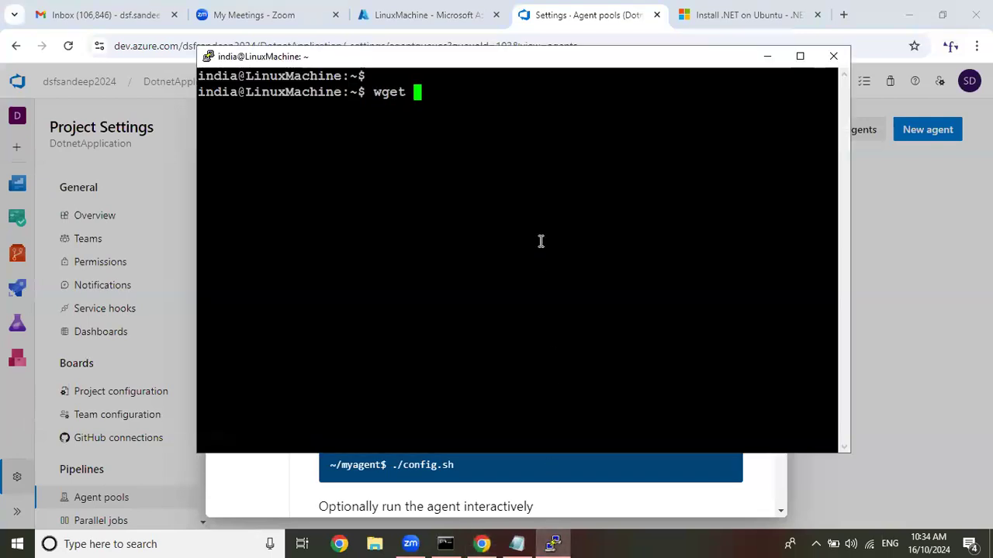
{"action": "right_click", "coordinate": [541, 242]}
{"action": "key", "text": "Return"}
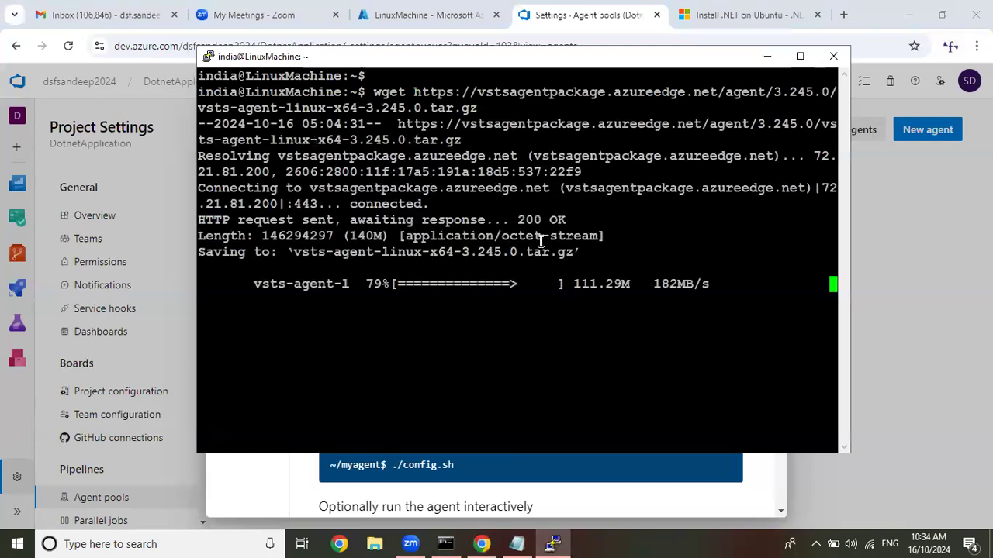
Copy the "mkdir myagent && cd myagent" command from the Linux agent instructions and switch to the Azure Class 9 notes in Notepad.
{"action": "left_click", "coordinate": [765, 60]}
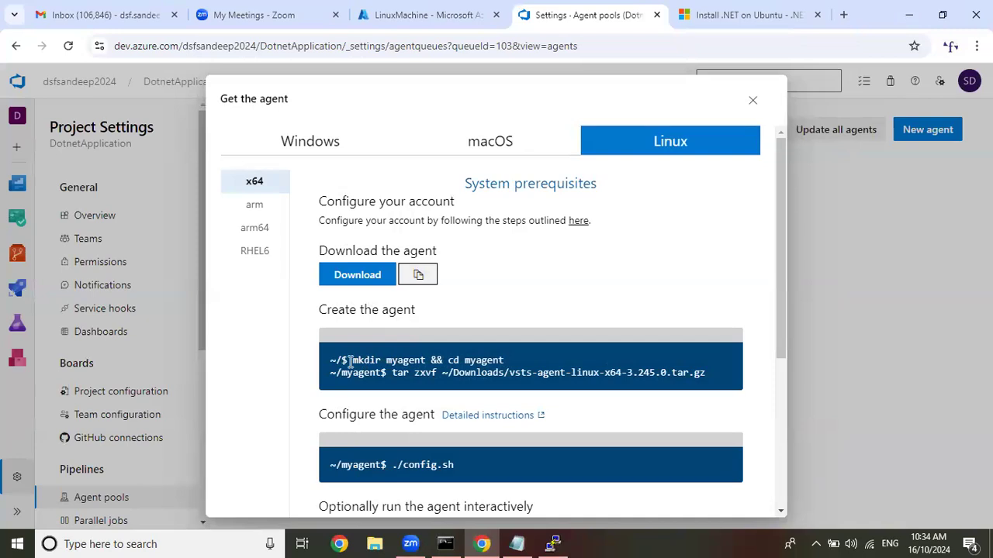
{"action": "left_click_drag", "start_coordinate": [353, 360], "coordinate": [501, 365]}
{"action": "right_click", "coordinate": [501, 364]}
{"action": "left_click", "coordinate": [514, 375]}
{"action": "left_click", "coordinate": [516, 544]}
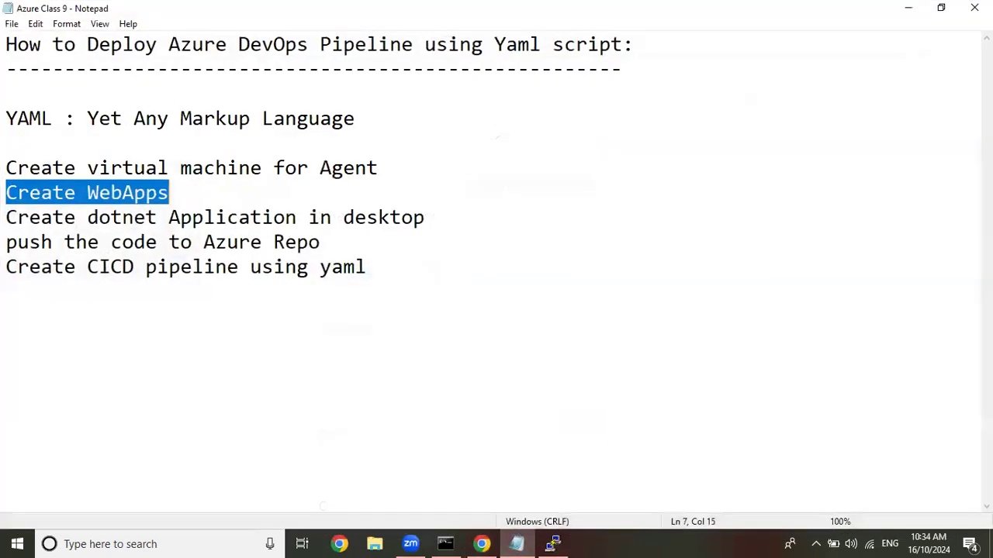
Add a "How to Create Agent:" heading with a dashed underline below the existing notes and paste the copied mkdir command under it.
{"action": "left_click", "coordinate": [9, 316]}
{"action": "type", "text": "H"}
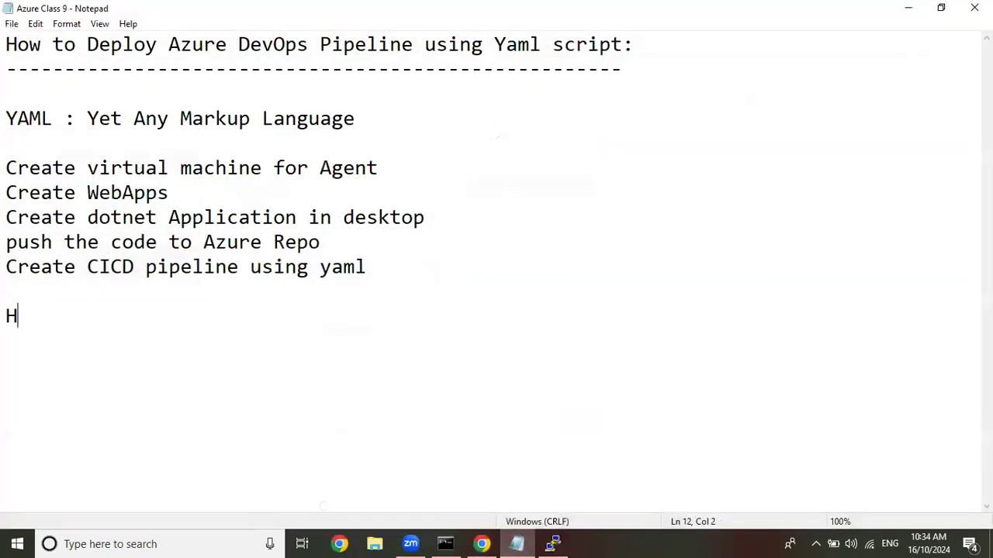
{"action": "type", "text": "ow to Create Ag"}
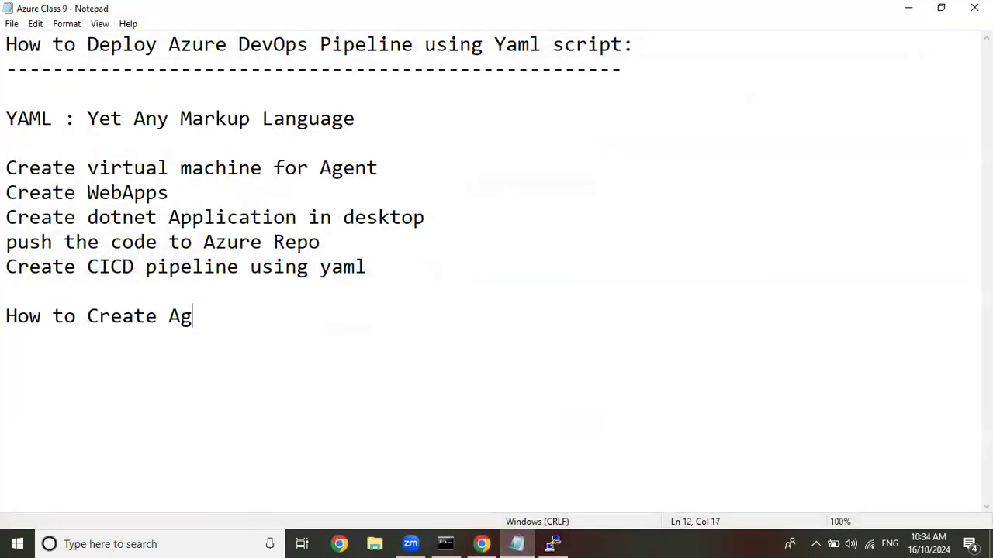
{"action": "type", "text": "ent:"}
{"action": "key", "text": "Return"}
{"action": "type", "text": "---------------------"}
{"action": "key", "text": "Return"}
{"action": "key", "text": "ctrl+v"}
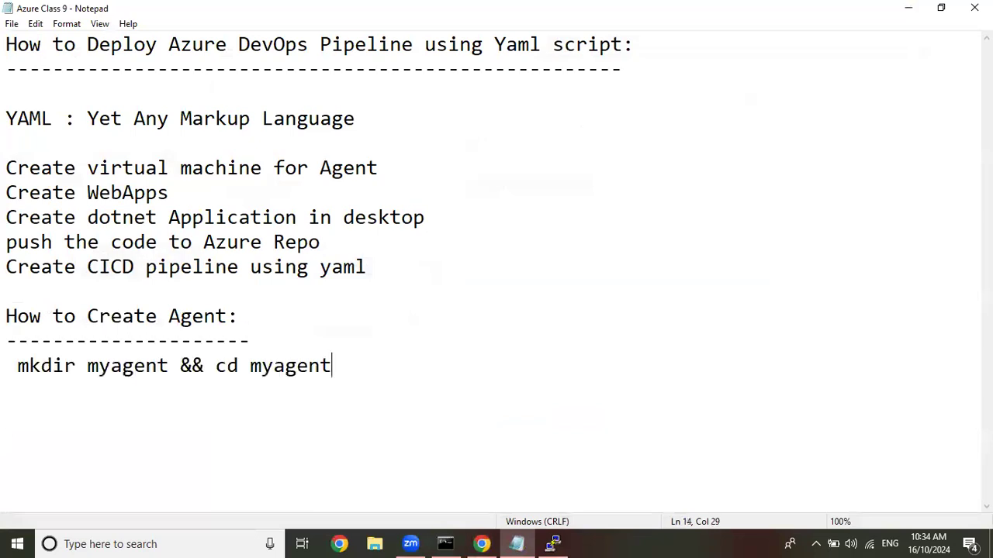
Add a wget line with the copied agent download URL above the mkdir command in the notes and remove the mkdir line's leading space.
{"action": "key", "text": "Return"}
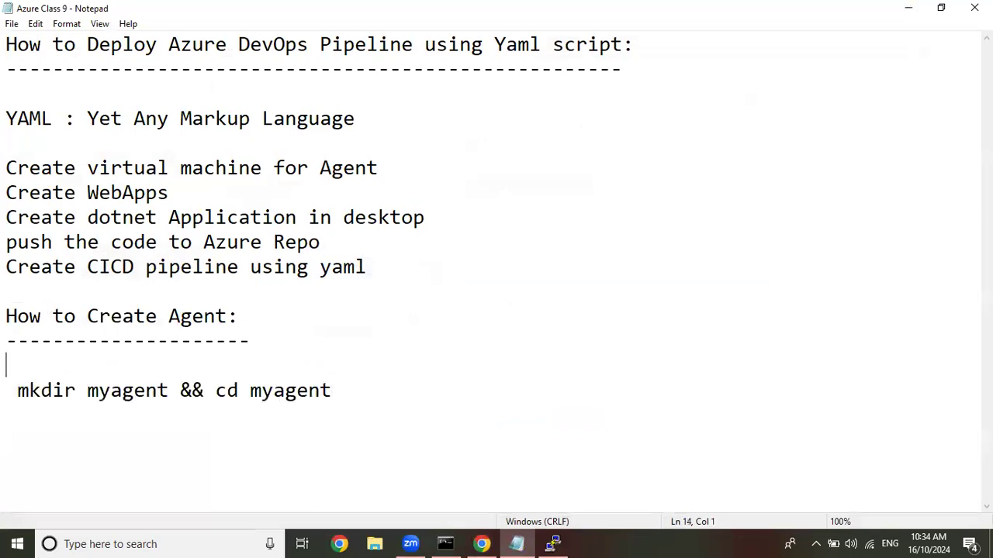
{"action": "left_click", "coordinate": [908, 7]}
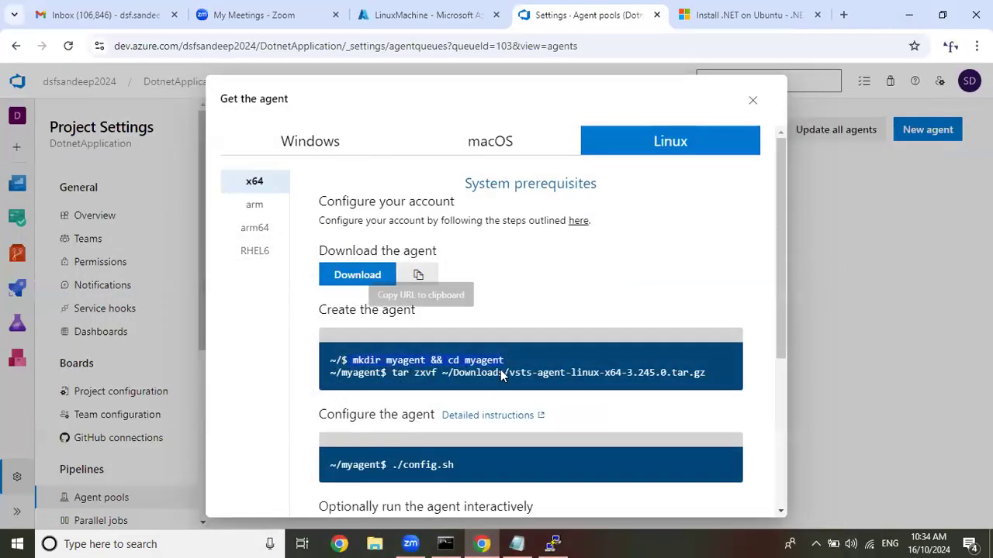
{"action": "left_click", "coordinate": [552, 544]}
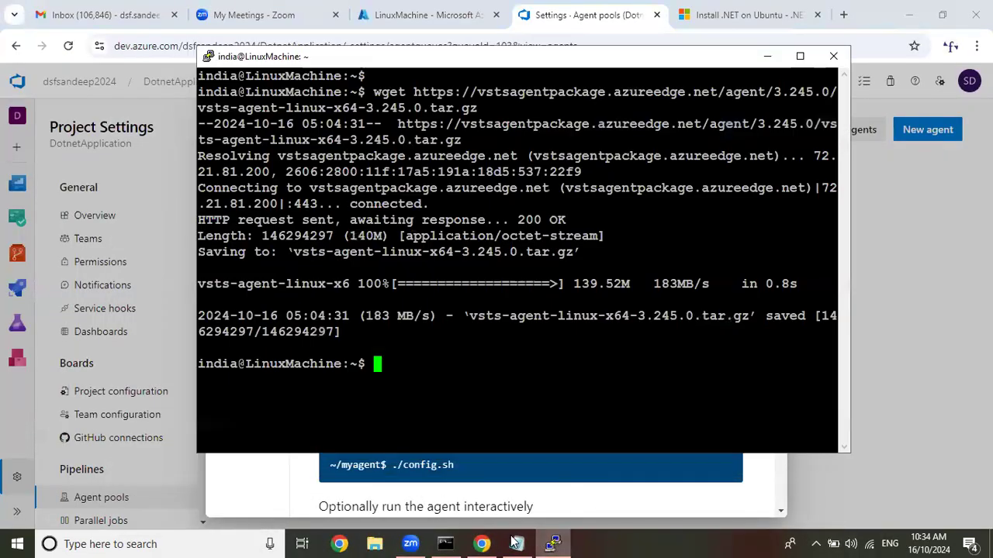
{"action": "left_click", "coordinate": [515, 543]}
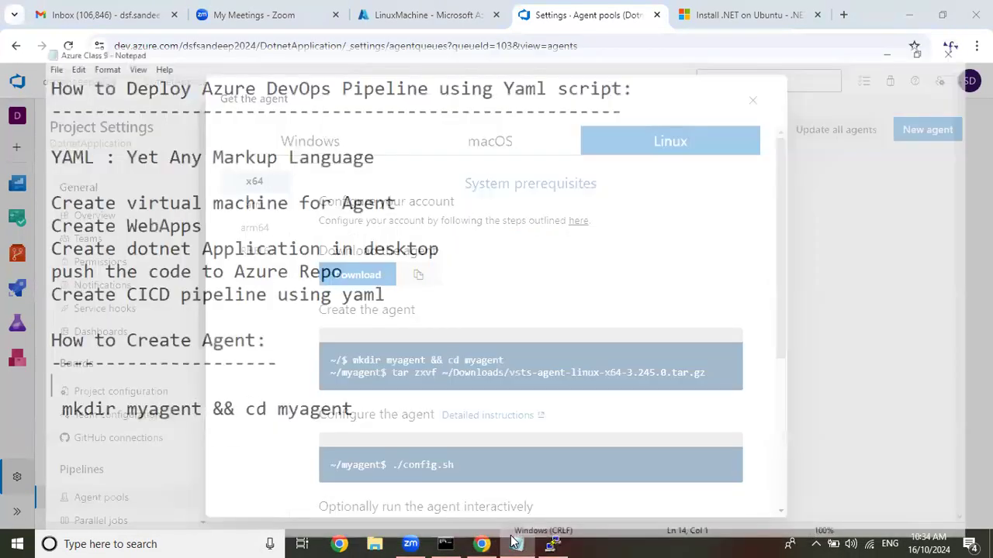
{"action": "type", "text": "wget"}
{"action": "key", "text": "ctrl+v"}
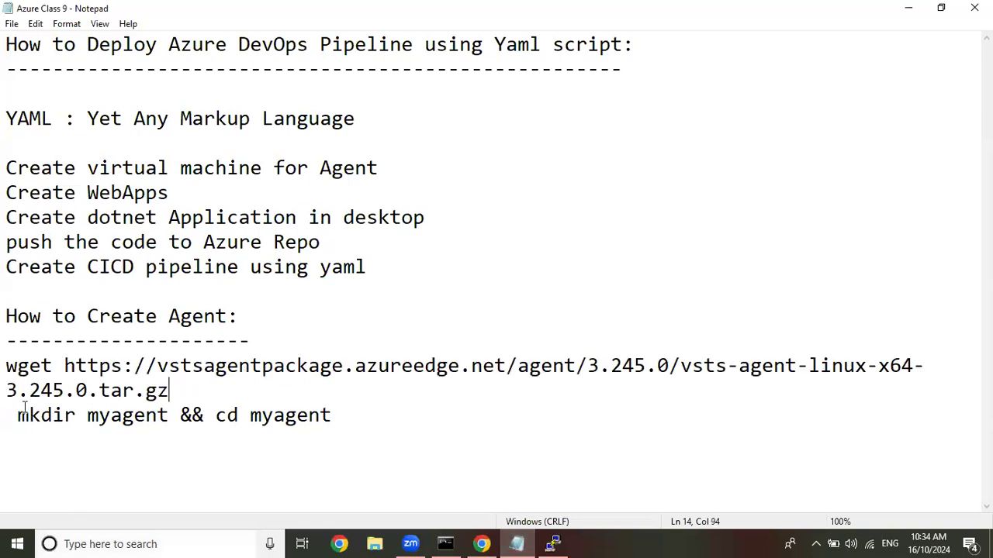
{"action": "key", "text": "BackSpace"}
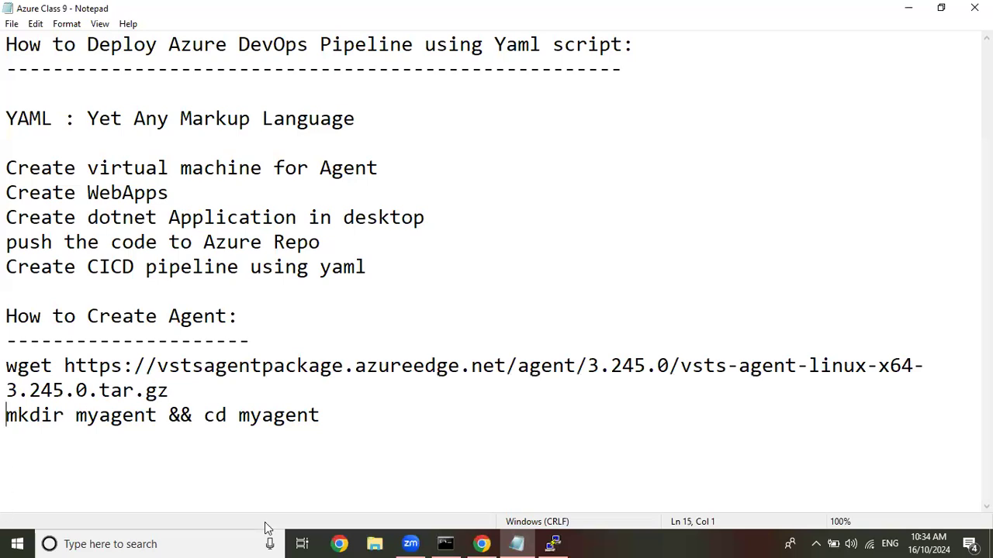
{"action": "key", "text": "Return"}
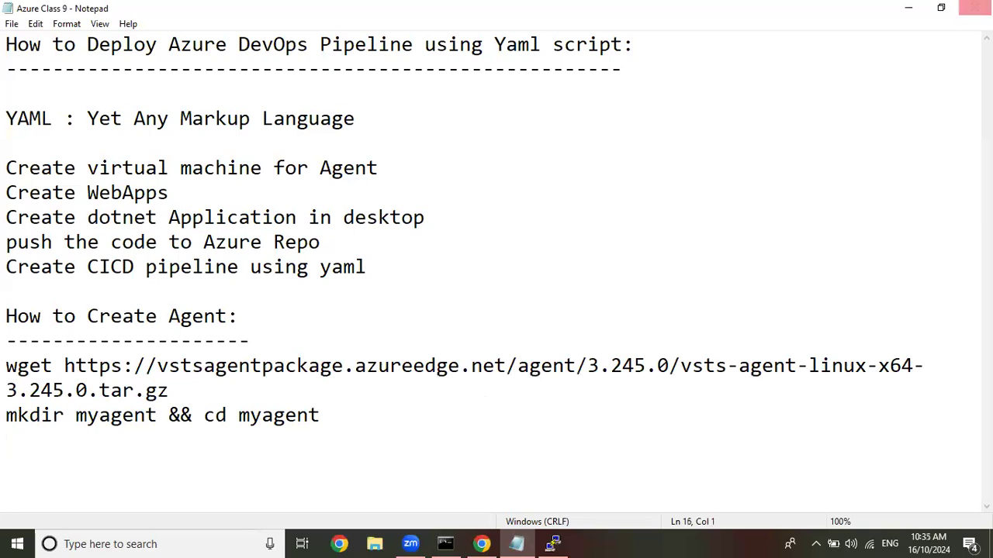
Copy the tar zxvf command from the Linux agent instructions into the notes below the mkdir line and remove "Downloads/" from its path.
{"action": "left_click", "coordinate": [907, 7]}
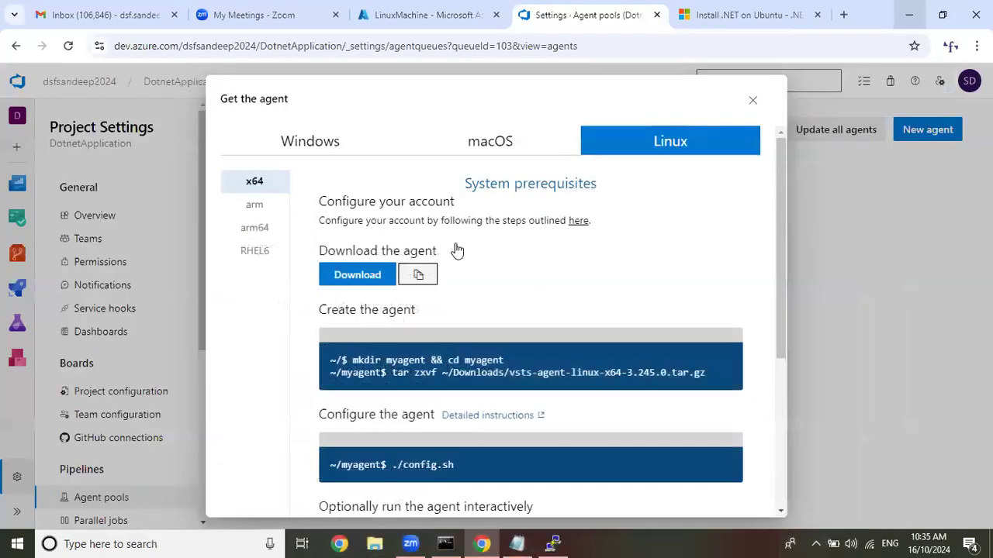
{"action": "scroll", "coordinate": [455, 251], "scroll_direction": "down", "scroll_amount": 3}
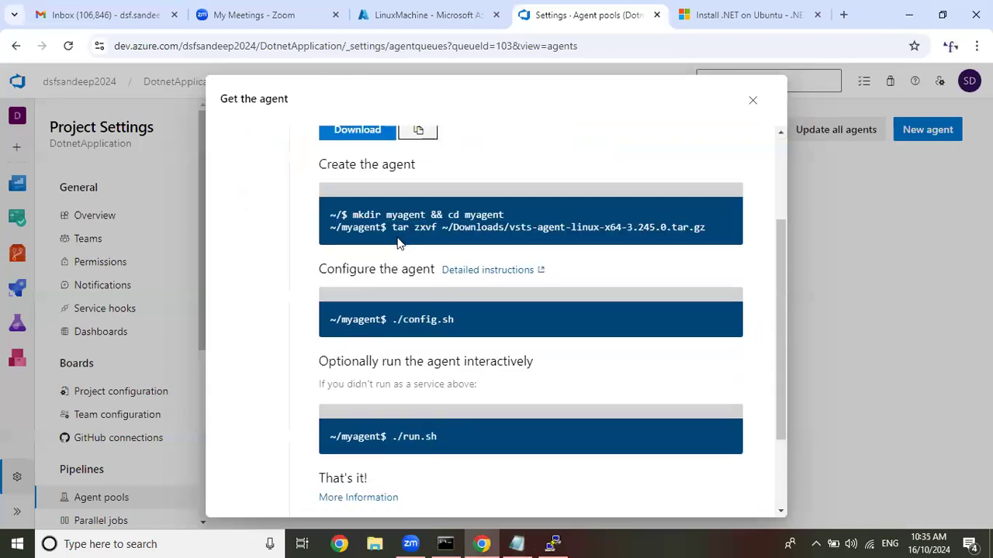
{"action": "right_click", "coordinate": [714, 226]}
{"action": "left_click", "coordinate": [636, 241]}
{"action": "left_click", "coordinate": [551, 542]}
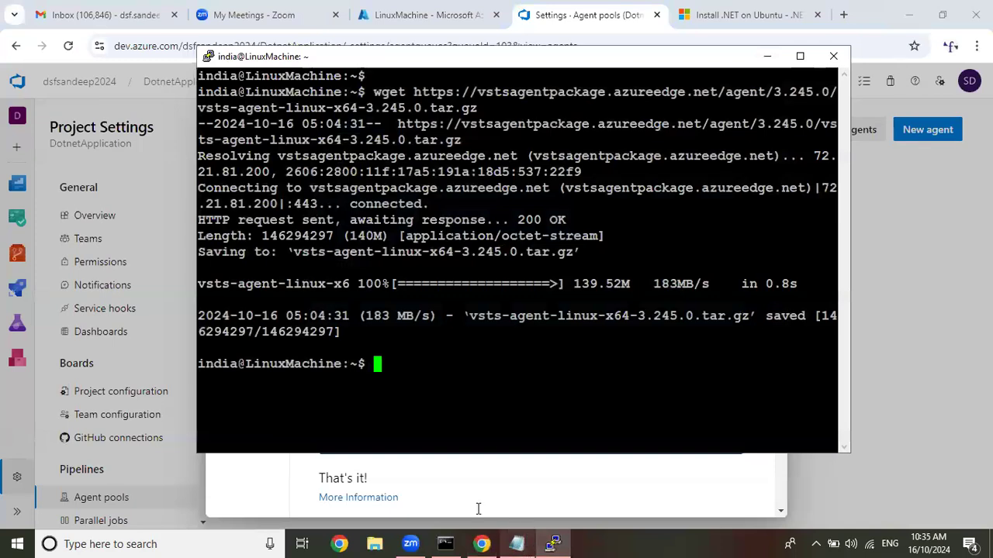
{"action": "left_click", "coordinate": [516, 543]}
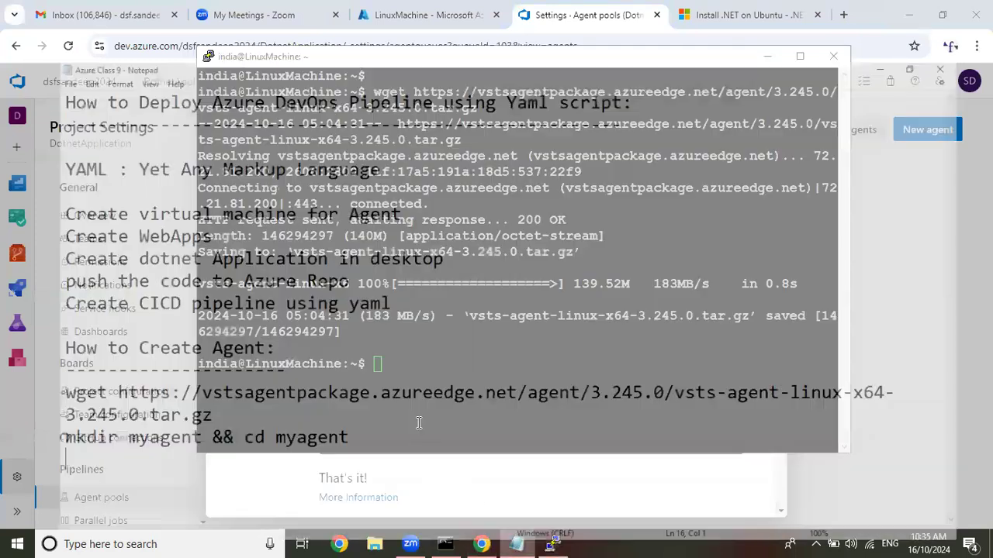
{"action": "key", "text": "ctrl+v"}
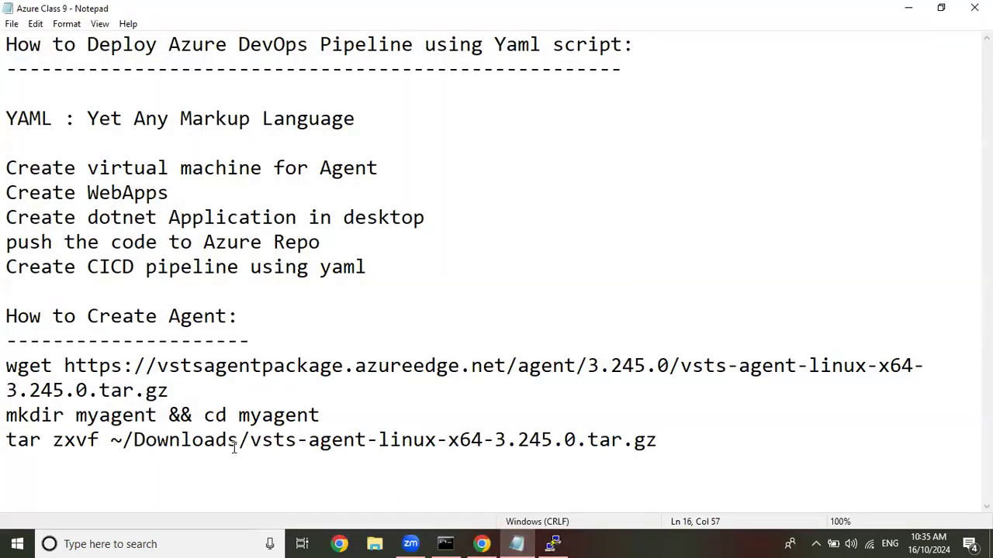
{"action": "left_click_drag", "start_coordinate": [136, 440], "coordinate": [250, 438]}
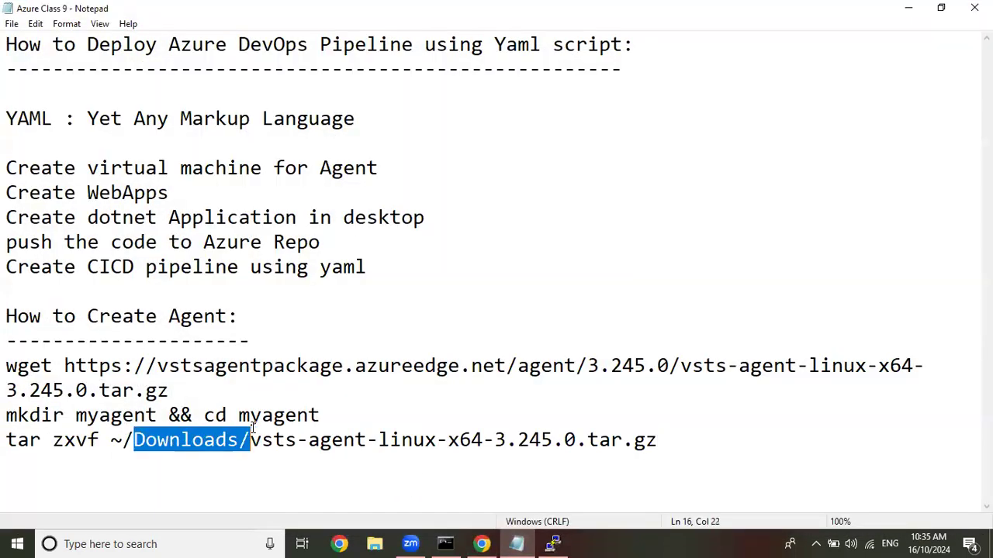
{"action": "key", "text": "Delete"}
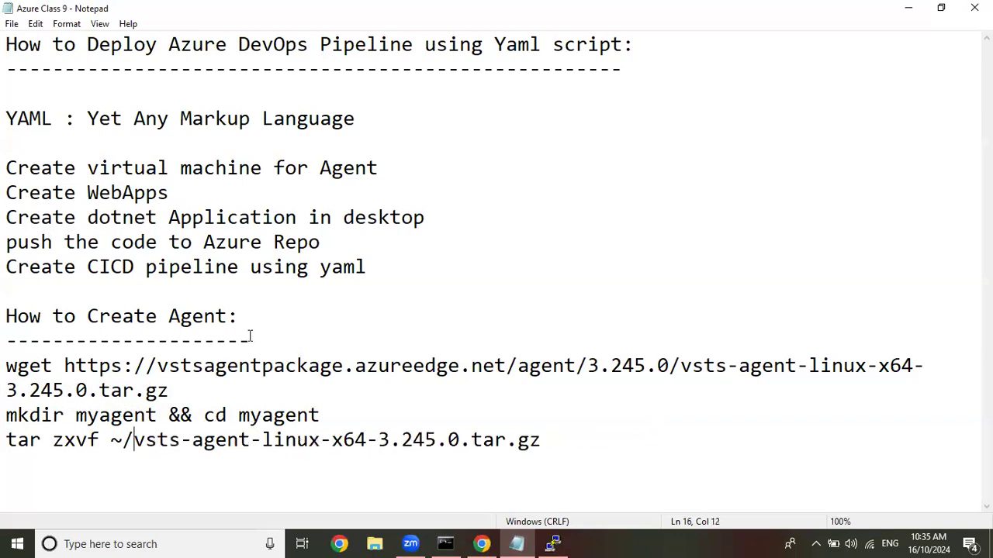
Insert the line "sudo apt update -y" above the wget command in the notes.
{"action": "key", "text": "Return"}
{"action": "type", "text": "sudp"}
{"action": "key", "text": "BackSpace"}
{"action": "type", "text": "o apt"}
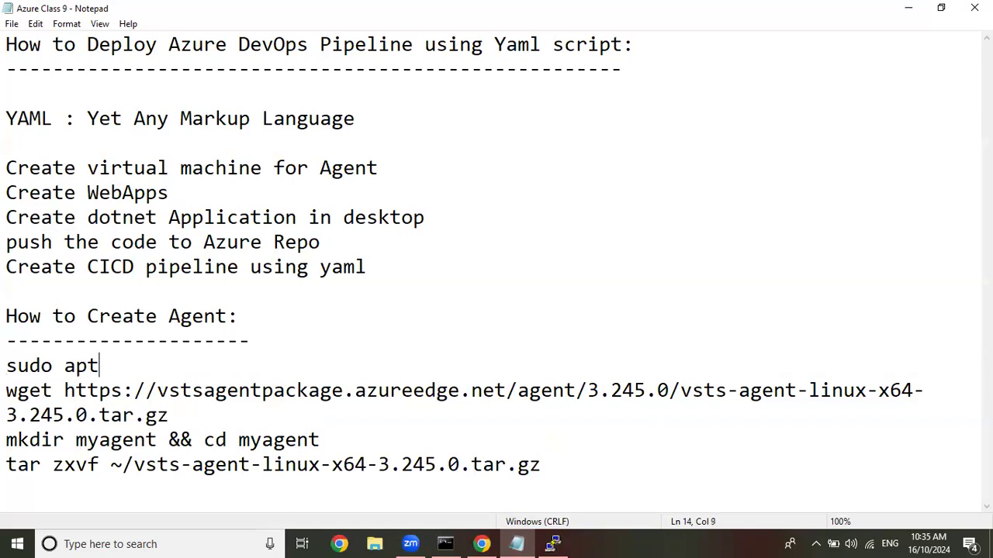
{"action": "type", "text": " update -y"}
Add the line "sudo apt install unzip git tar wget -y" below the apt update command in the notes.
{"action": "key", "text": "Return"}
{"action": "type", "text": "sudo apt insta"}
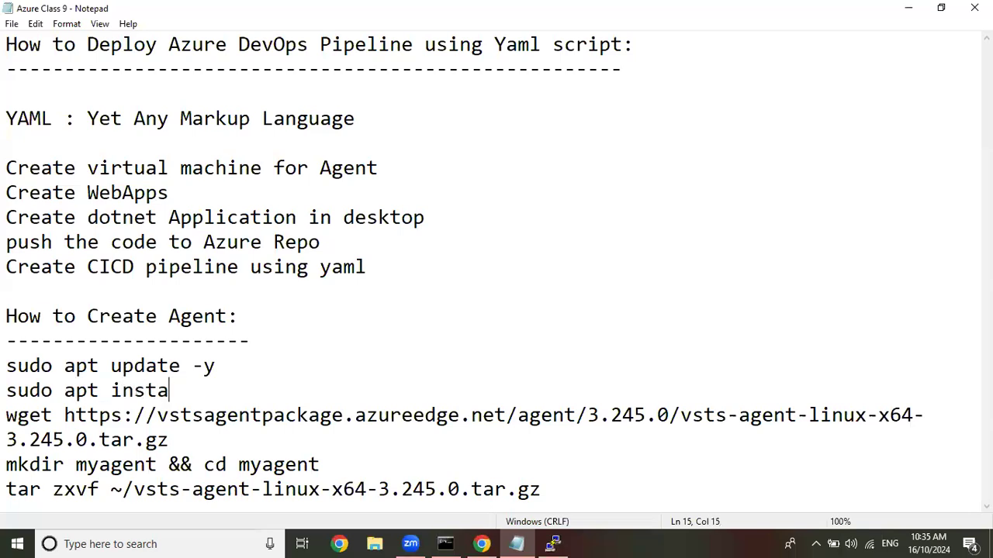
{"action": "type", "text": "ll unzip"}
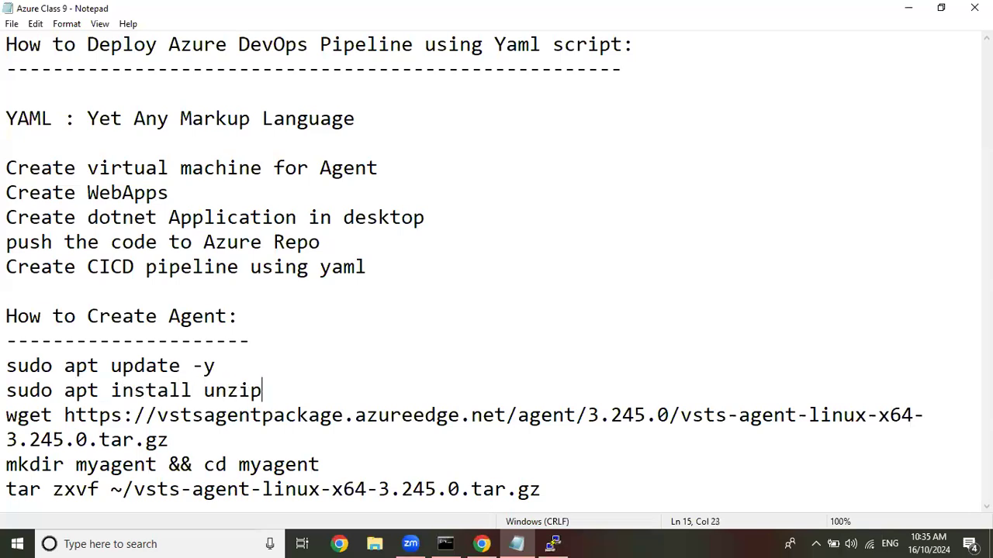
{"action": "type", "text": " git tar "}
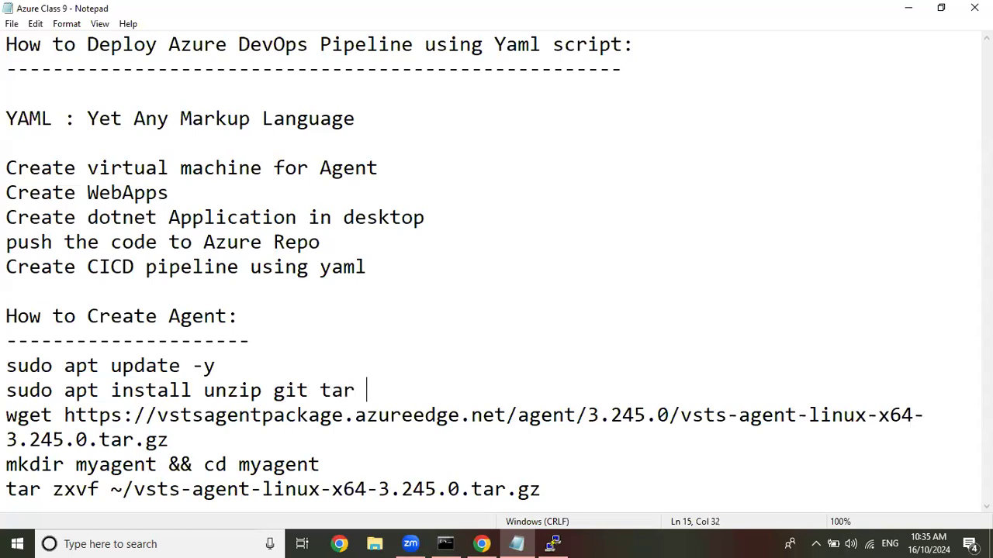
{"action": "type", "text": "wger"}
{"action": "key", "text": "BackSpace"}
{"action": "type", "text": "t -t"}
{"action": "key", "text": "BackSpace"}
{"action": "type", "text": "y"}
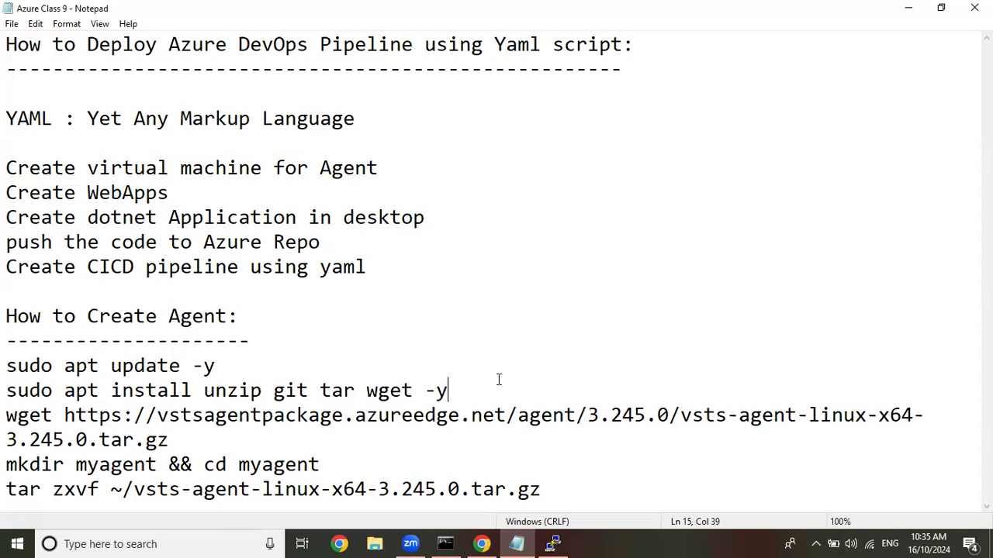
Copy the tar zxvf ~/vsts-agent-linux-x64-3.245.0.tar.gz command from the notes and run it in the PuTTY session to extract the agent.
{"action": "key", "text": "ctrl+End"}
{"action": "key", "text": "shift+Home"}
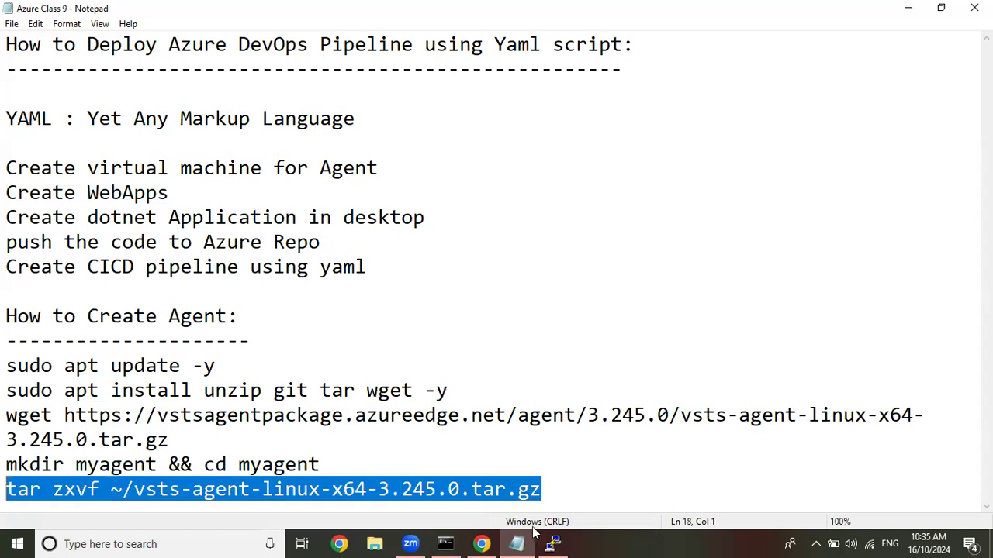
{"action": "key", "text": "ctrl+c"}
{"action": "left_click", "coordinate": [552, 544]}
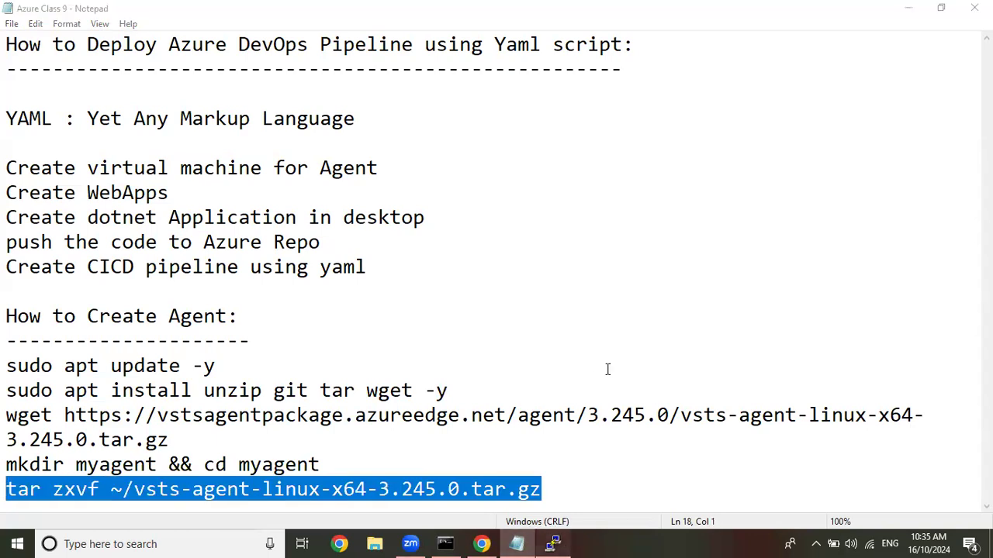
{"action": "right_click", "coordinate": [618, 359]}
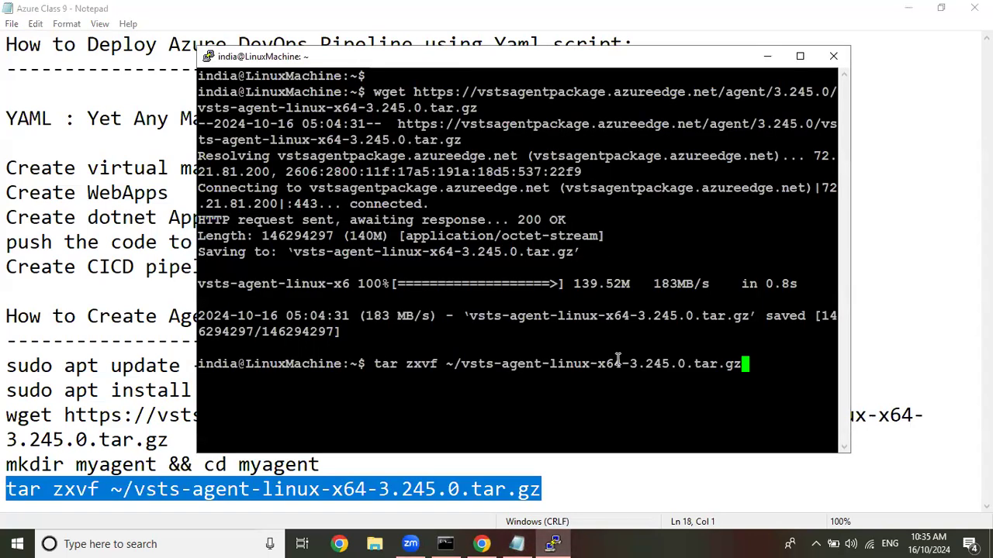
{"action": "key", "text": "Return"}
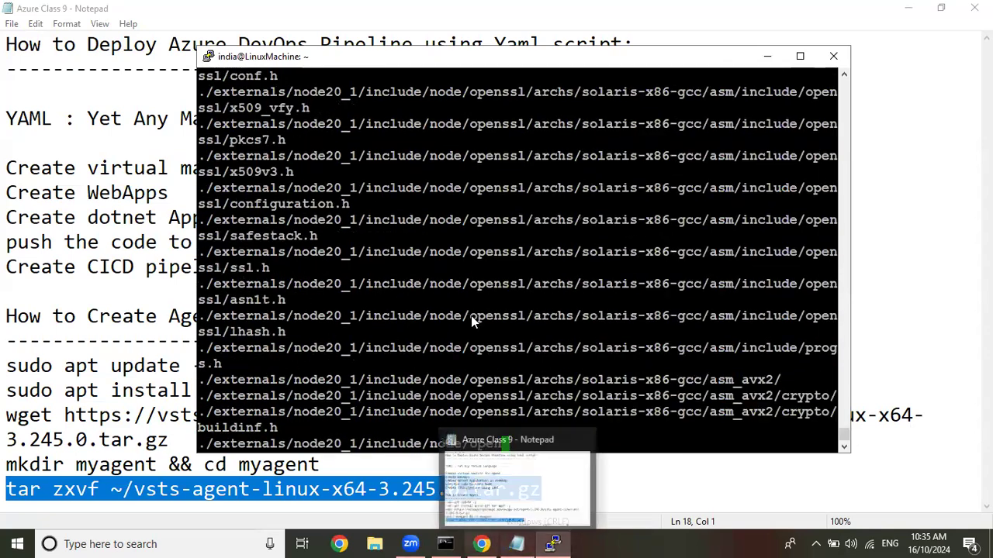
Copy ./config.sh from the Linux agent instructions, run it in the PuTTY session, and keep the default N for the license agreement.
{"action": "left_click", "coordinate": [481, 543]}
{"action": "left_click_drag", "start_coordinate": [392, 319], "coordinate": [455, 320]}
{"action": "right_click", "coordinate": [427, 319]}
{"action": "left_click", "coordinate": [451, 334]}
{"action": "left_click", "coordinate": [553, 544]}
{"action": "right_click", "coordinate": [591, 372]}
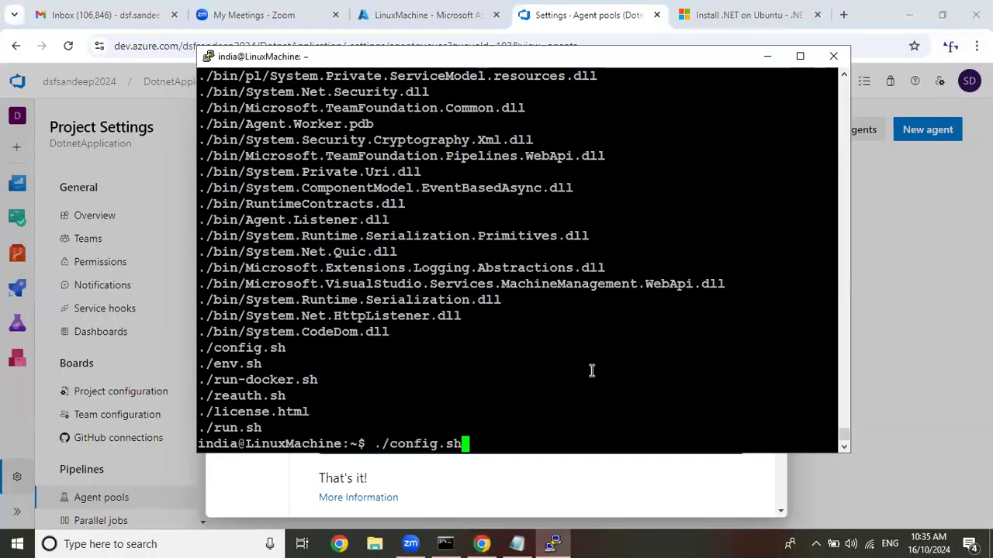
{"action": "key", "text": "Return"}
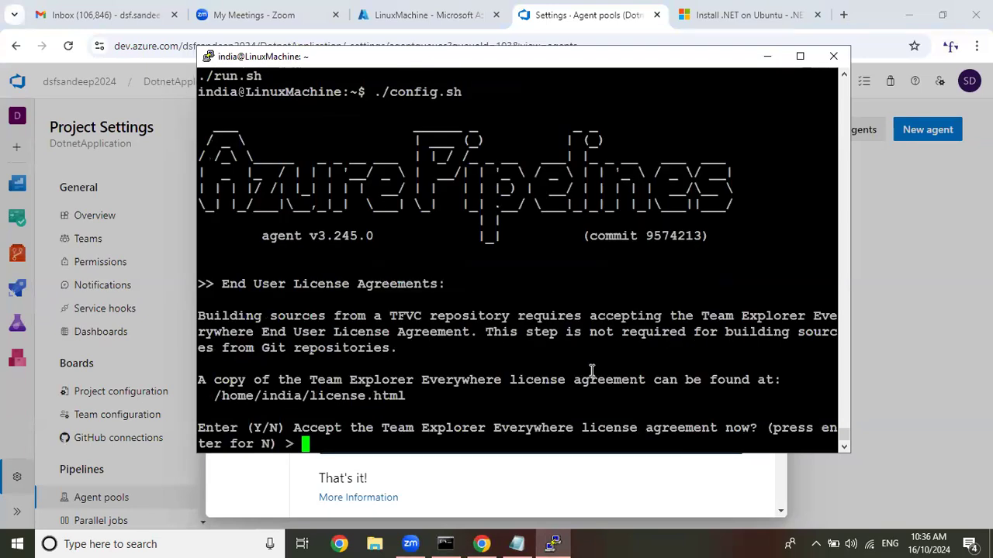
{"action": "key", "text": "Return"}
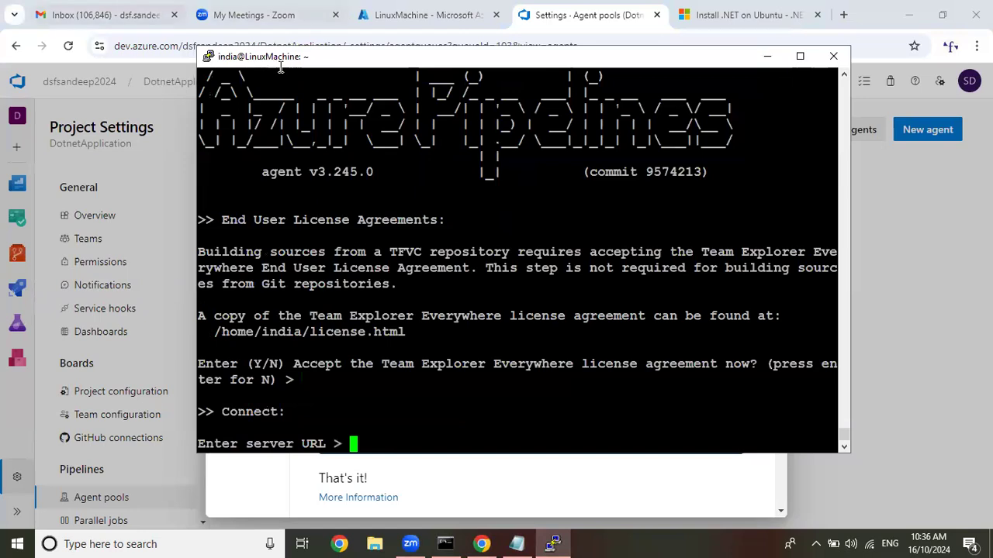
Copy the organization's dev.azure.com URL from the browser, enter it as the agent's server URL in PuTTY, and accept the default PAT authentication.
{"action": "left_click", "coordinate": [195, 120]}
{"action": "left_click_drag", "start_coordinate": [257, 47], "coordinate": [115, 46]}
{"action": "right_click", "coordinate": [217, 46]}
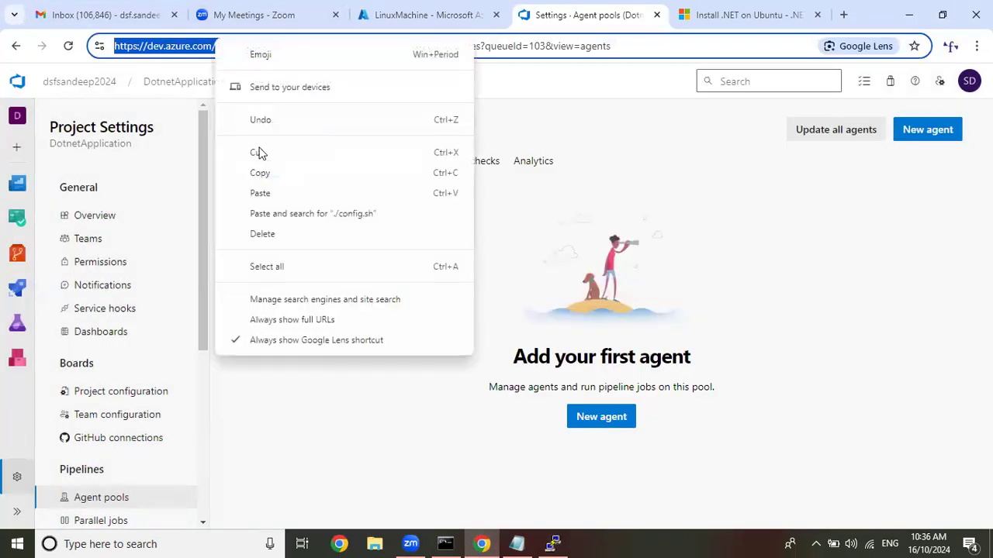
{"action": "left_click", "coordinate": [260, 172]}
{"action": "left_click", "coordinate": [553, 543]}
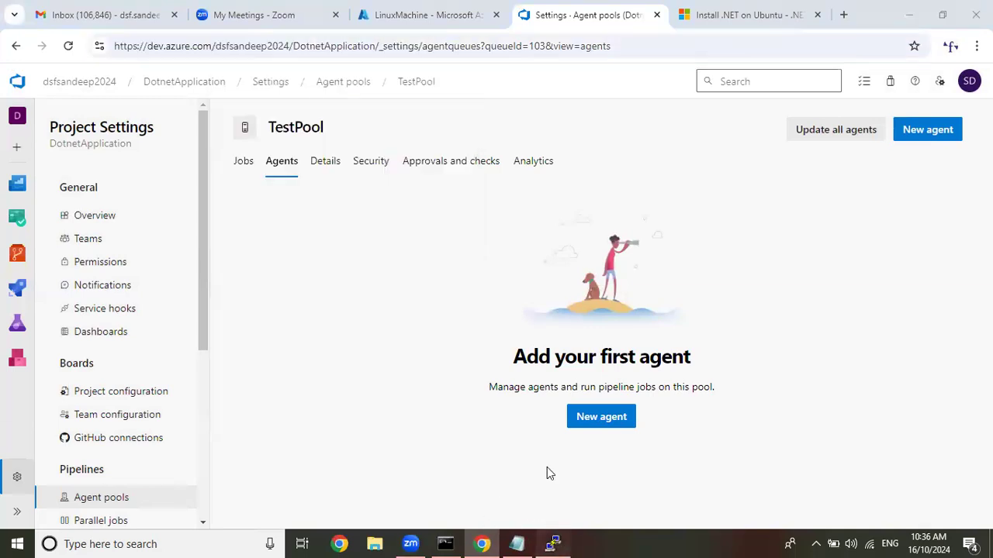
{"action": "right_click", "coordinate": [605, 400]}
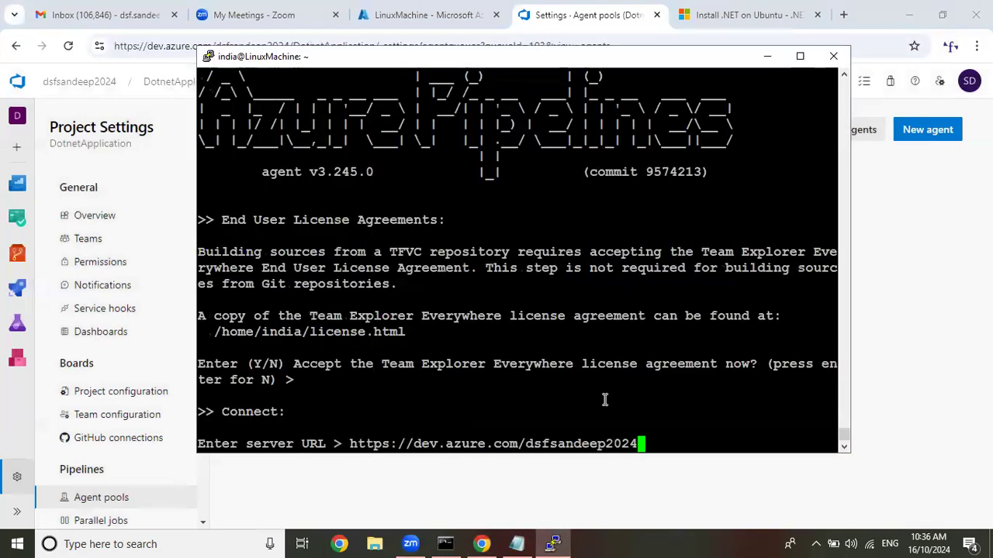
{"action": "key", "text": "Return"}
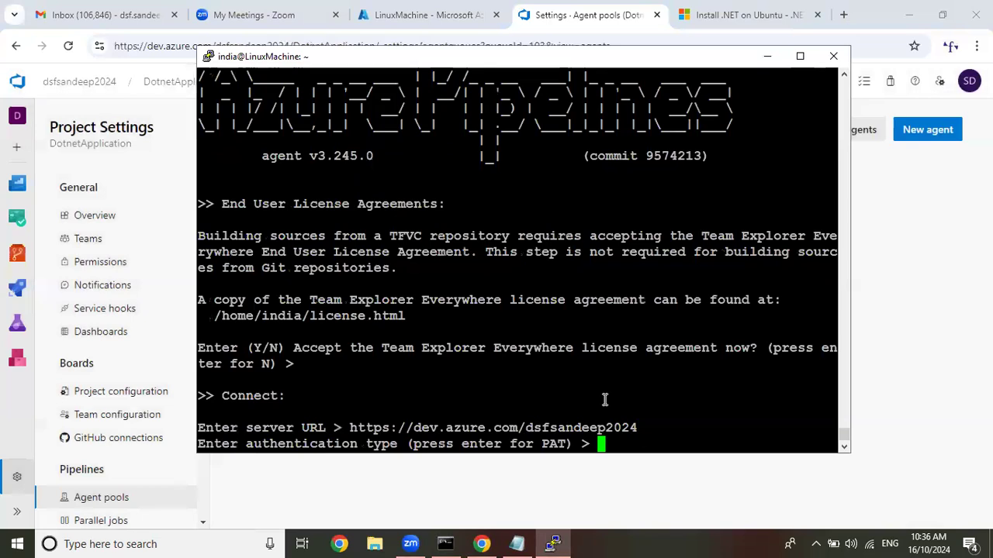
{"action": "key", "text": "Return"}
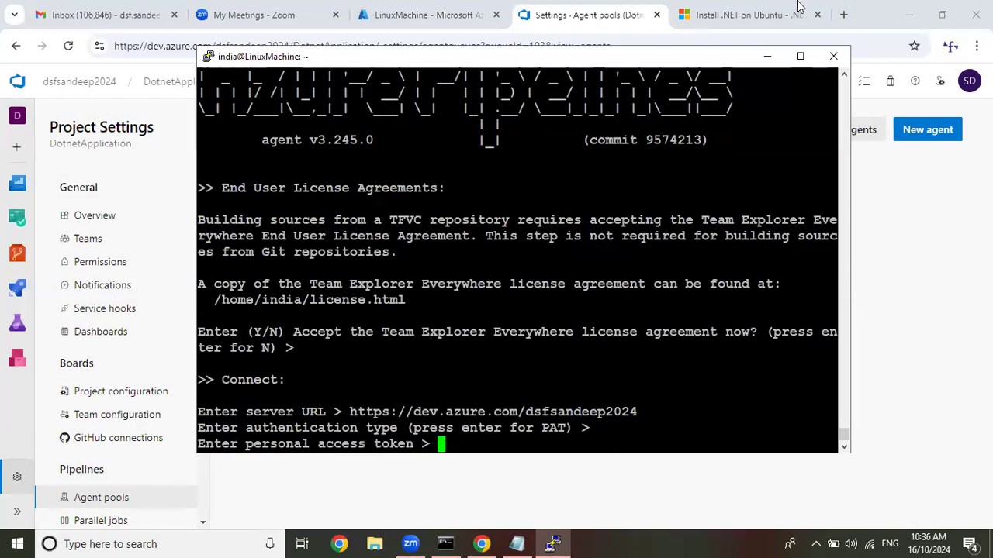
Create a personal access token named Test in the Azure DevOps user settings, with full access and a custom expiration of 11/15/2024.
{"action": "left_click", "coordinate": [764, 57]}
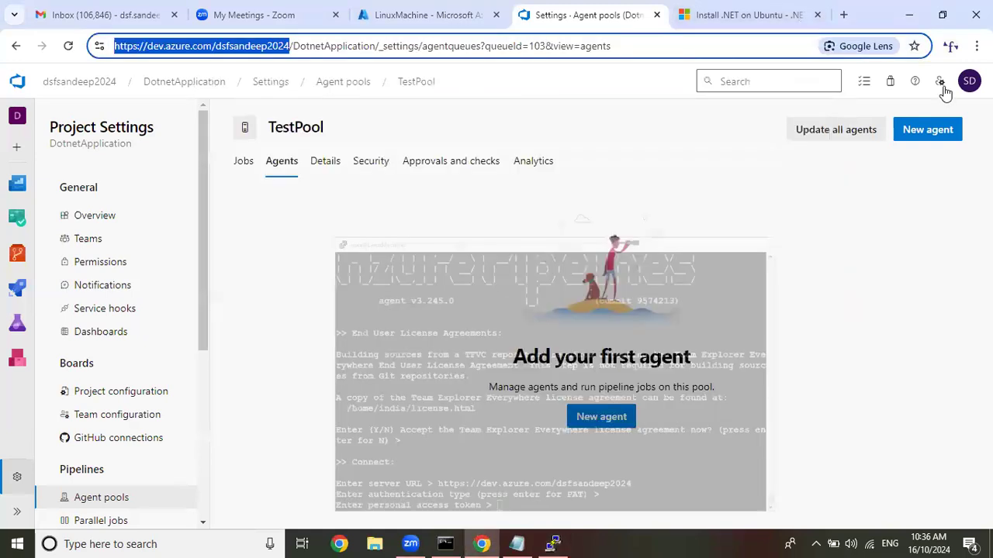
{"action": "left_click", "coordinate": [939, 80]}
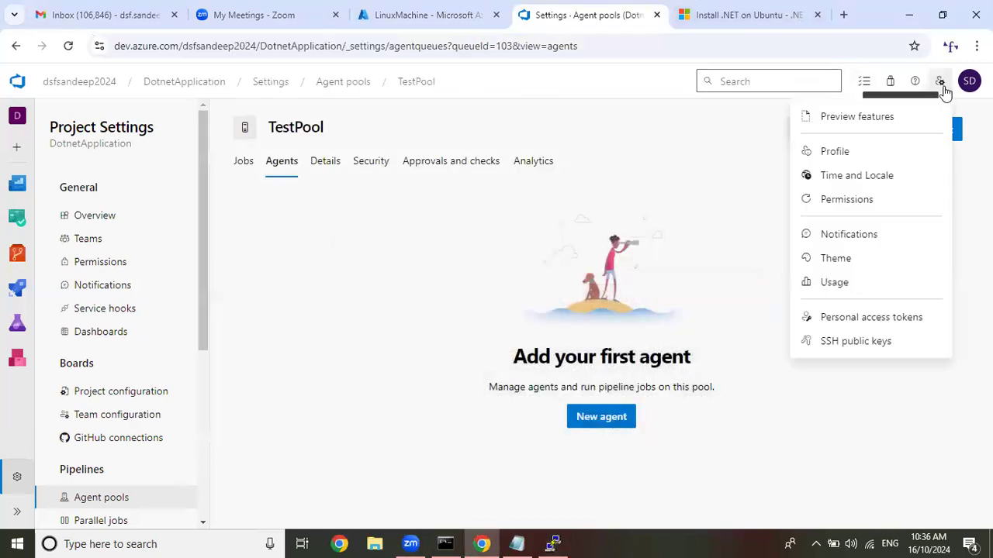
{"action": "left_click", "coordinate": [895, 318]}
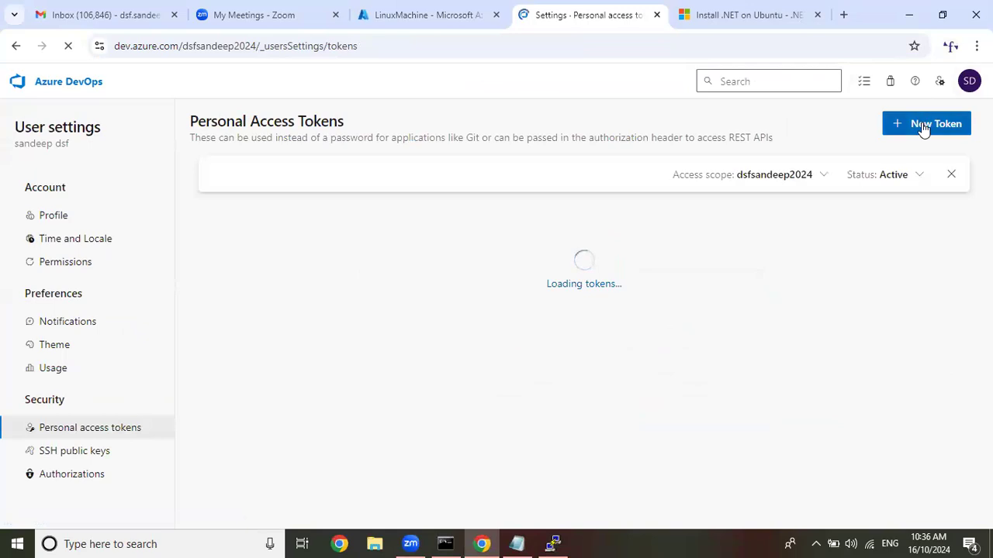
{"action": "left_click", "coordinate": [923, 125]}
{"action": "left_click", "coordinate": [627, 159]}
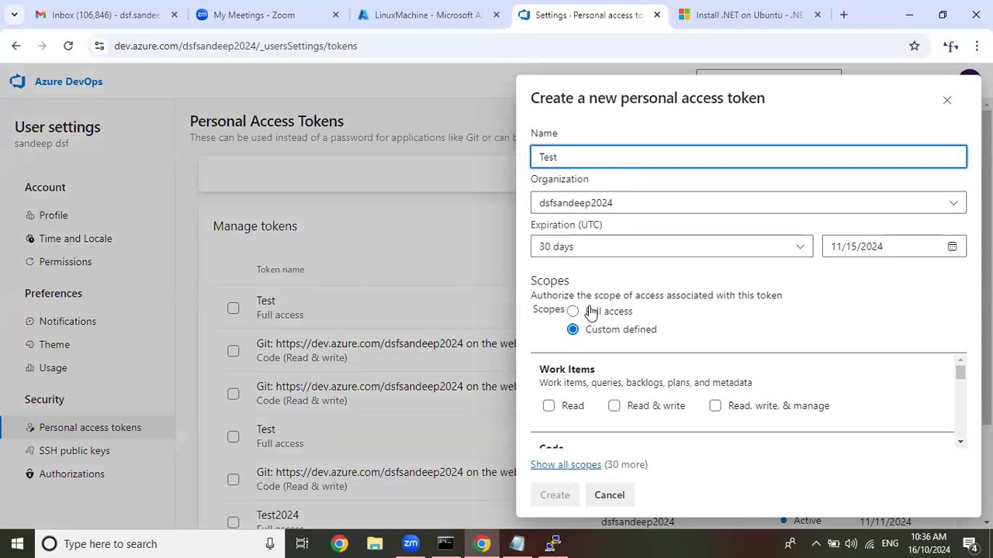
{"action": "left_click", "coordinate": [590, 311]}
{"action": "left_click", "coordinate": [609, 253]}
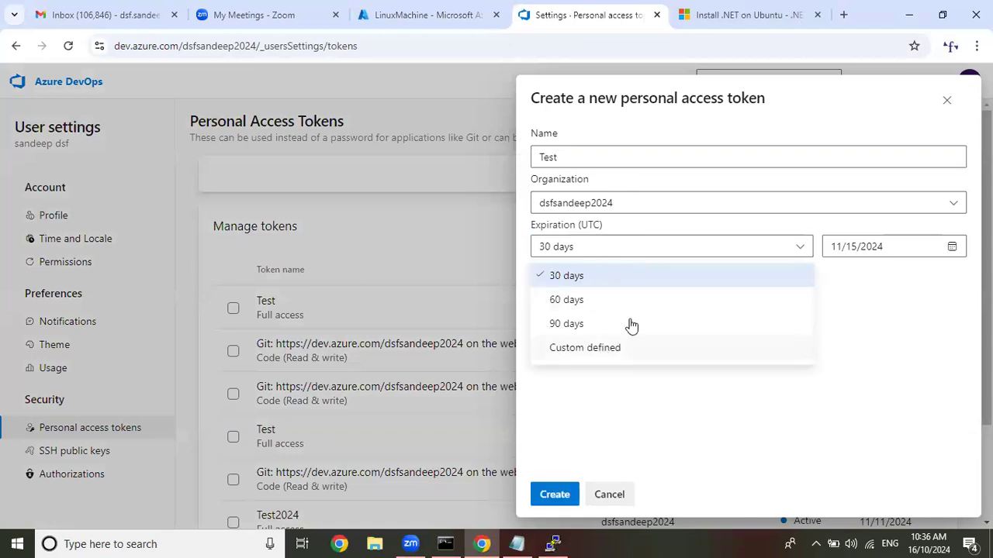
{"action": "left_click", "coordinate": [613, 347]}
{"action": "left_click", "coordinate": [844, 249]}
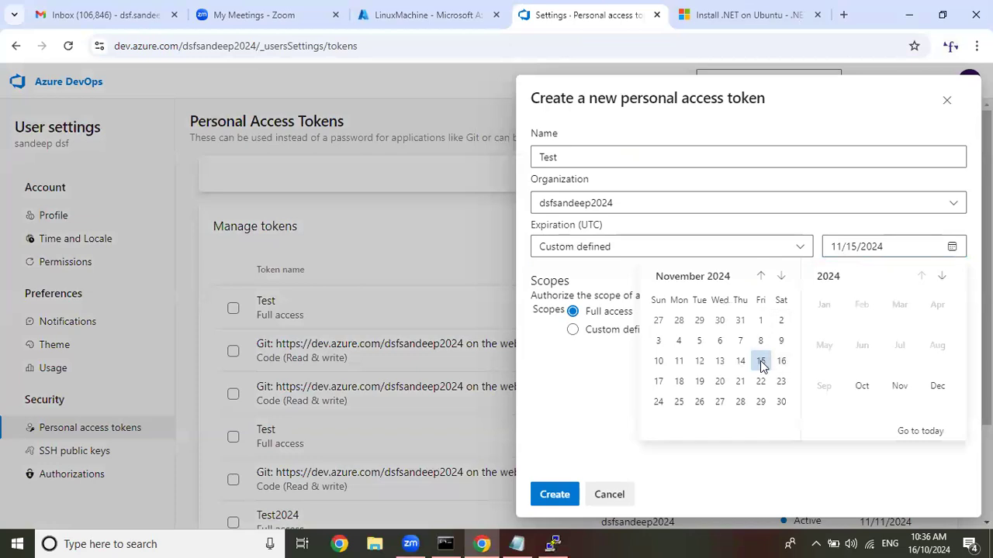
{"action": "left_click", "coordinate": [760, 361]}
{"action": "left_click", "coordinate": [564, 497]}
Copy the newly generated token and submit it at the agent's personal access token prompt in PuTTY.
{"action": "left_click", "coordinate": [792, 180]}
{"action": "left_click", "coordinate": [554, 543]}
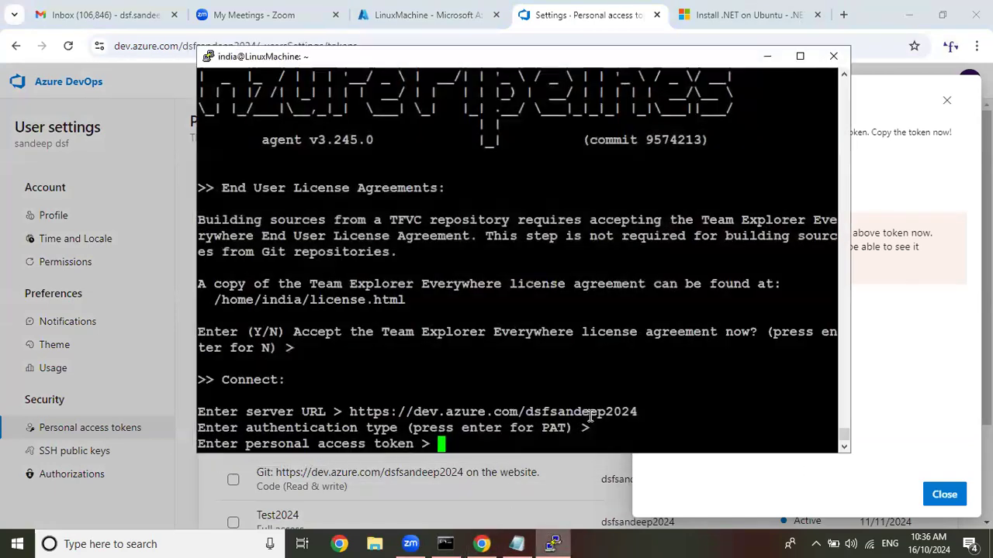
{"action": "right_click", "coordinate": [589, 416]}
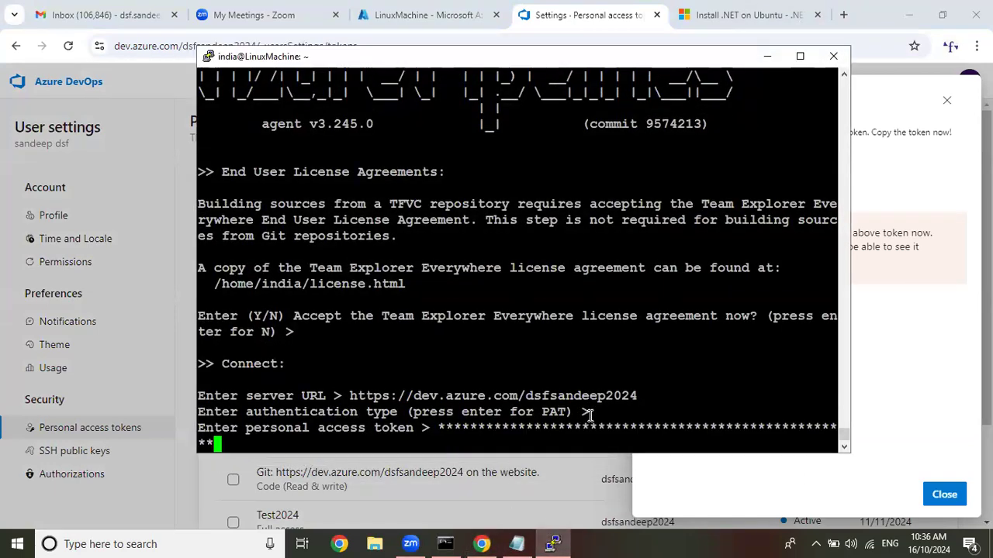
{"action": "key", "text": "Return"}
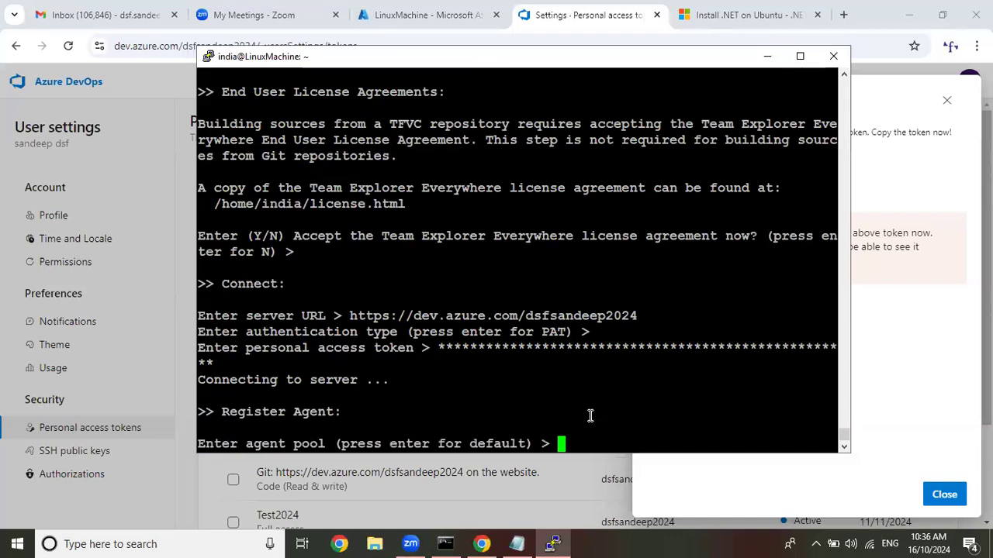
Register the agent in the pool TestPool under the name TestAgent, keeping the default _work folder.
{"action": "type", "text": "TestPool"}
{"action": "key", "text": "Return"}
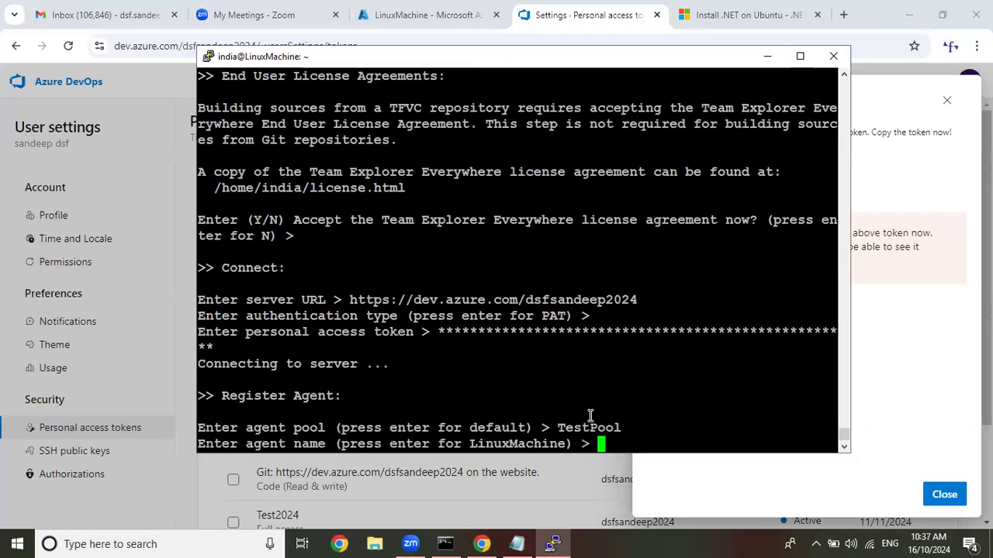
{"action": "type", "text": "TestAgent"}
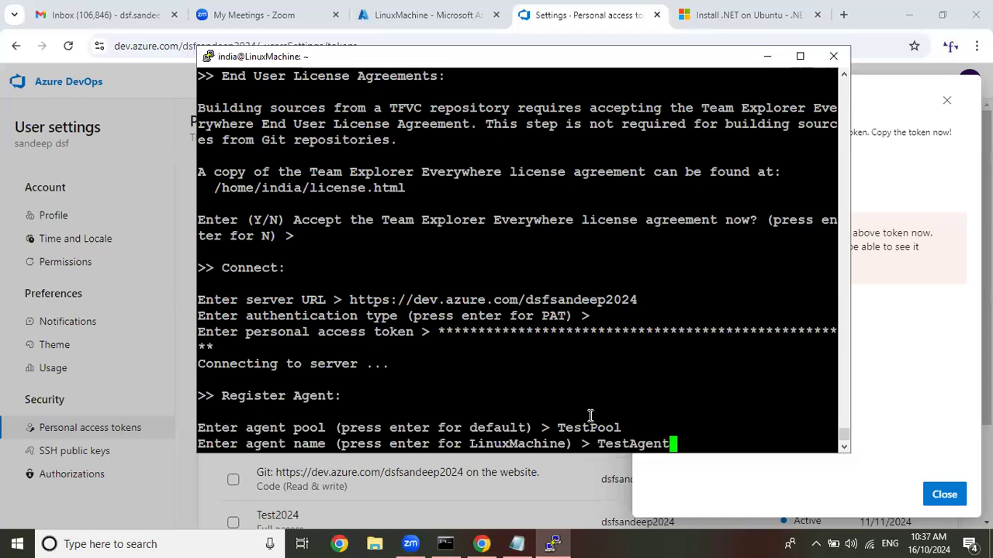
{"action": "key", "text": "Return"}
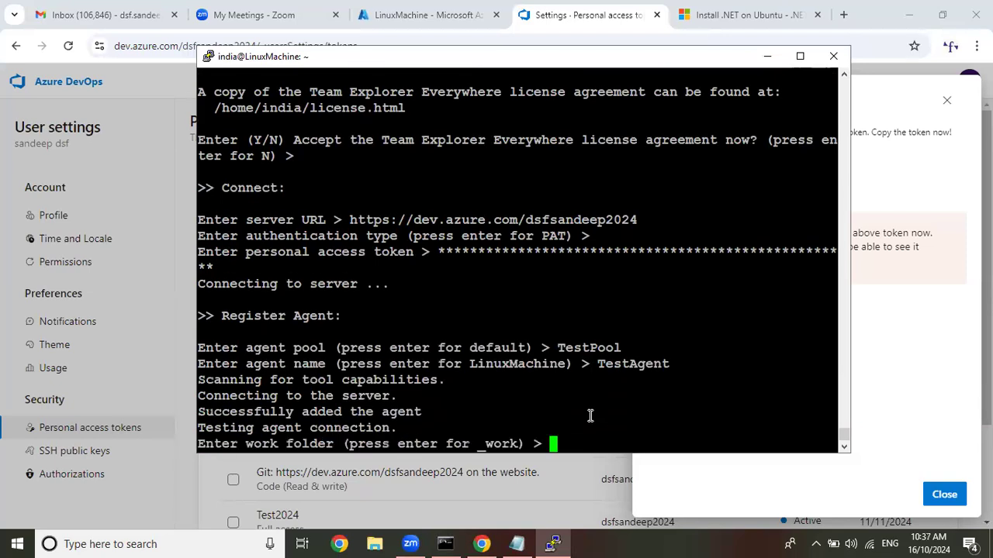
{"action": "key", "text": "Return"}
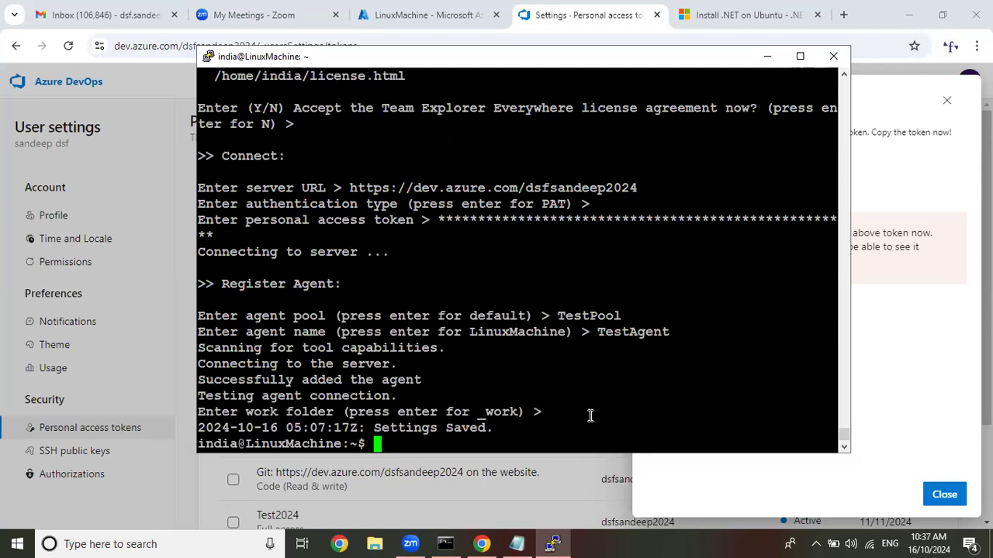
Clear the terminal and start the agent with ./run.sh.
{"action": "type", "text": "clear"}
{"action": "key", "text": "Return"}
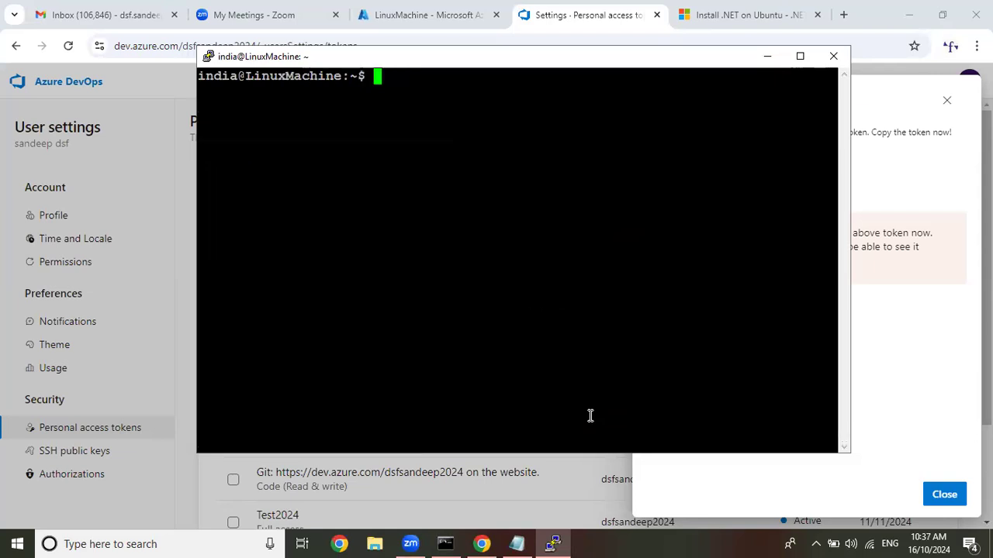
{"action": "key", "text": "Return"}
{"action": "key", "text": "Return"}
{"action": "type", "text": "."}
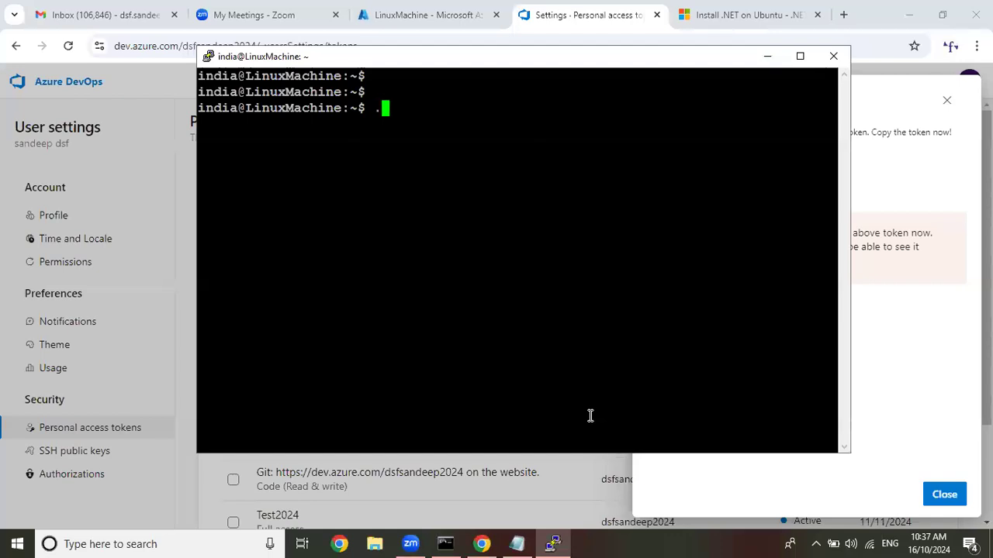
{"action": "type", "text": "/run.sh"}
{"action": "key", "text": "Return"}
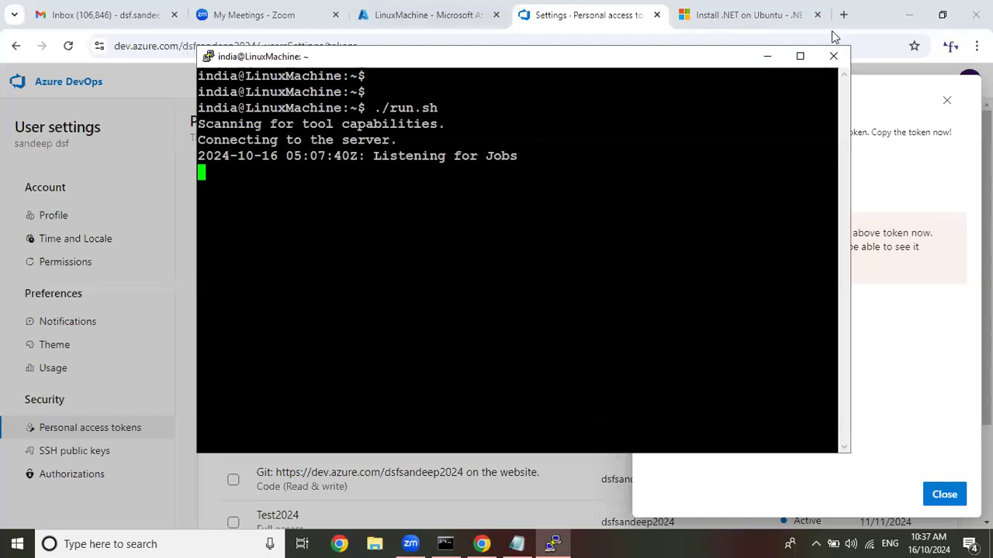
Dismiss the token dialog in the browser, close the .NET installation page, and open the DotnetApplication project in a duplicate tab.
{"action": "left_click", "coordinate": [941, 113]}
{"action": "left_click", "coordinate": [945, 103]}
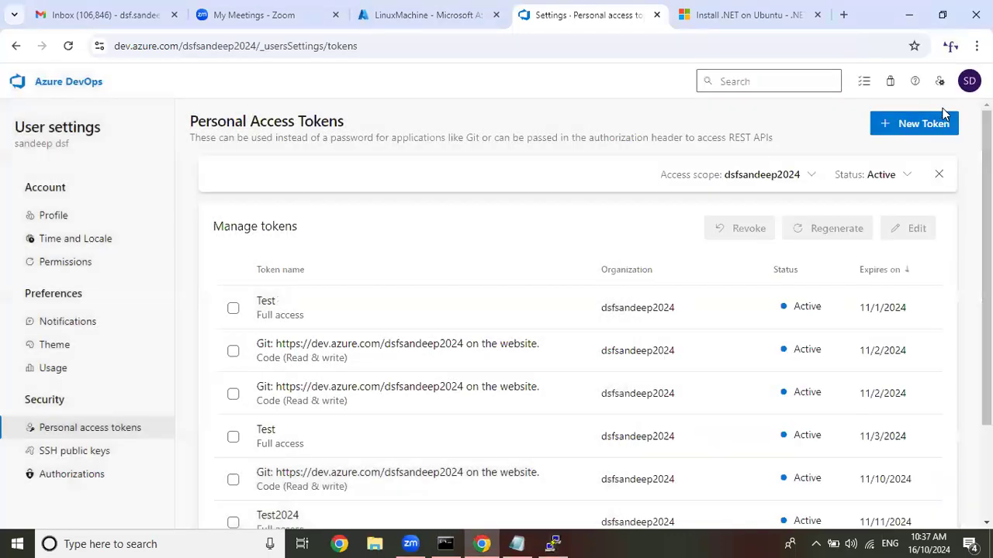
{"action": "left_click", "coordinate": [69, 91]}
{"action": "left_click", "coordinate": [817, 16]}
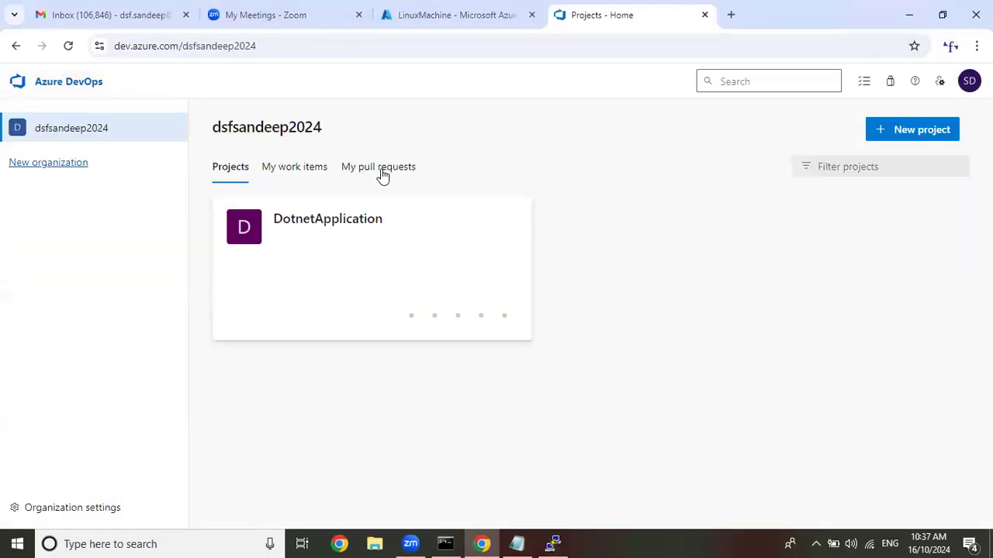
{"action": "left_click", "coordinate": [303, 224]}
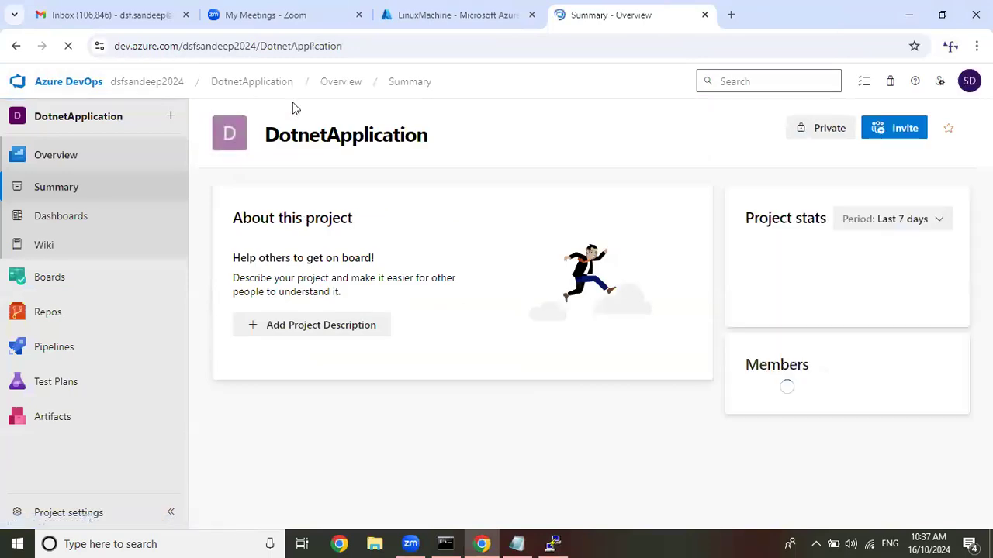
{"action": "right_click", "coordinate": [636, 16]}
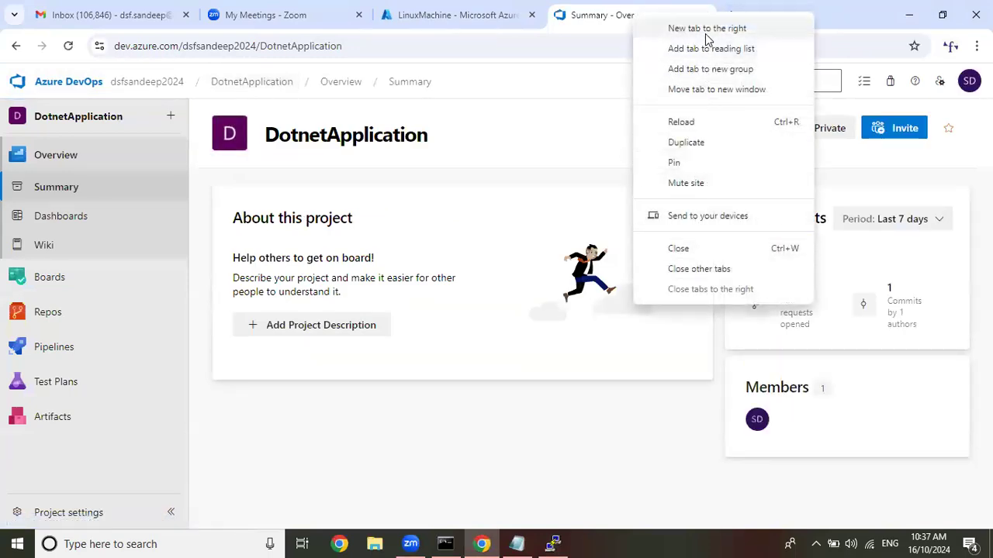
{"action": "key", "text": "Escape"}
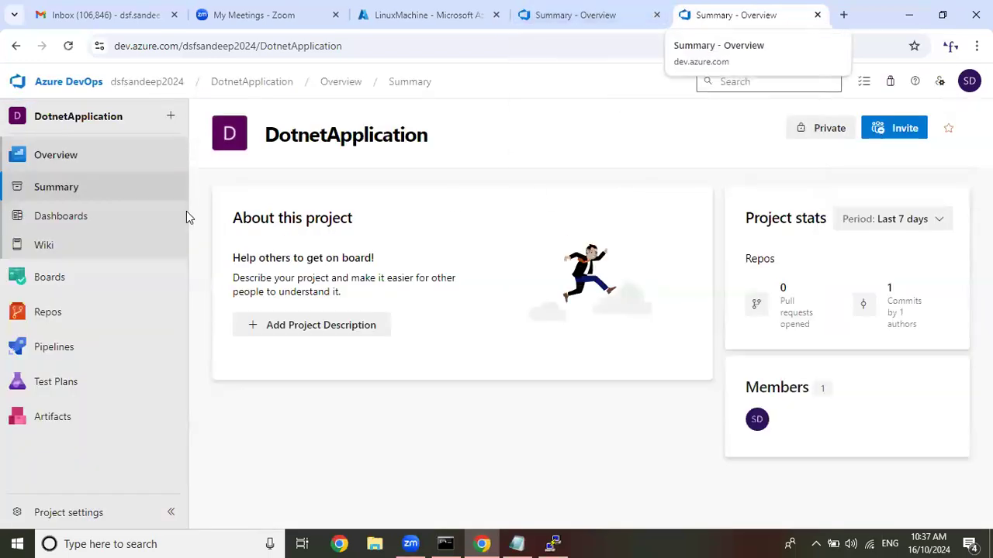
Examine the "Disable creation of classic build pipelines" option in the DotnetApplication project's pipeline settings.
{"action": "mouse_move", "coordinate": [73, 343]}
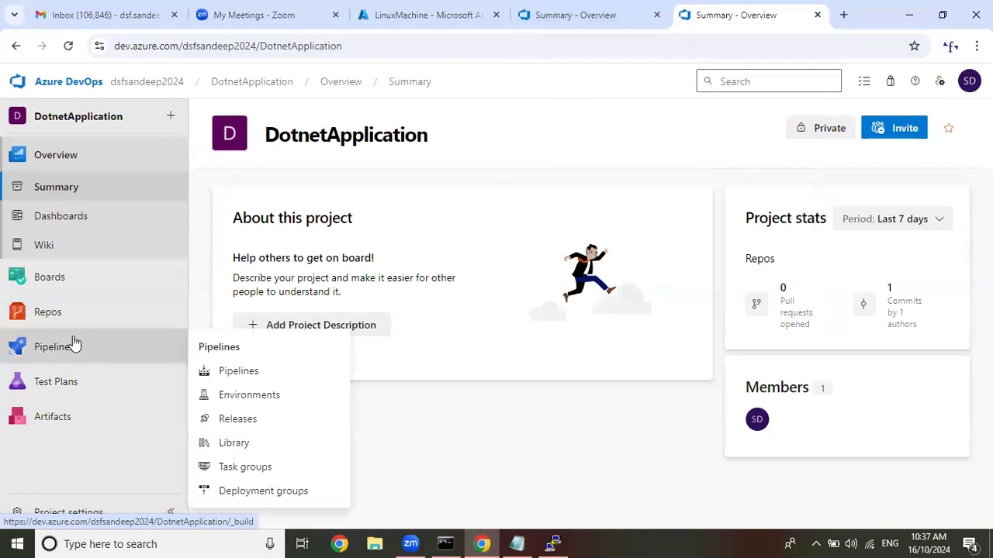
{"action": "left_click", "coordinate": [85, 518]}
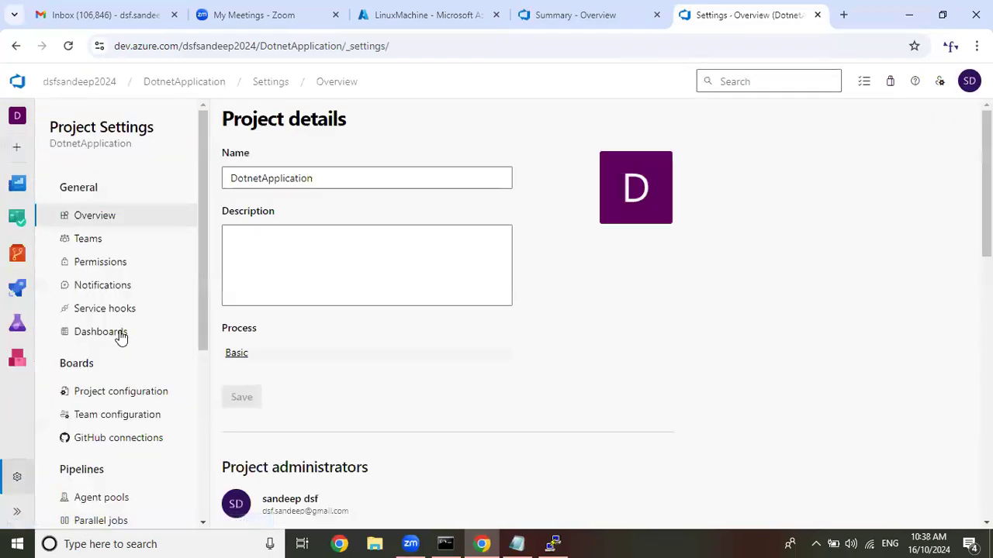
{"action": "scroll", "coordinate": [124, 341], "scroll_direction": "down", "scroll_amount": 4}
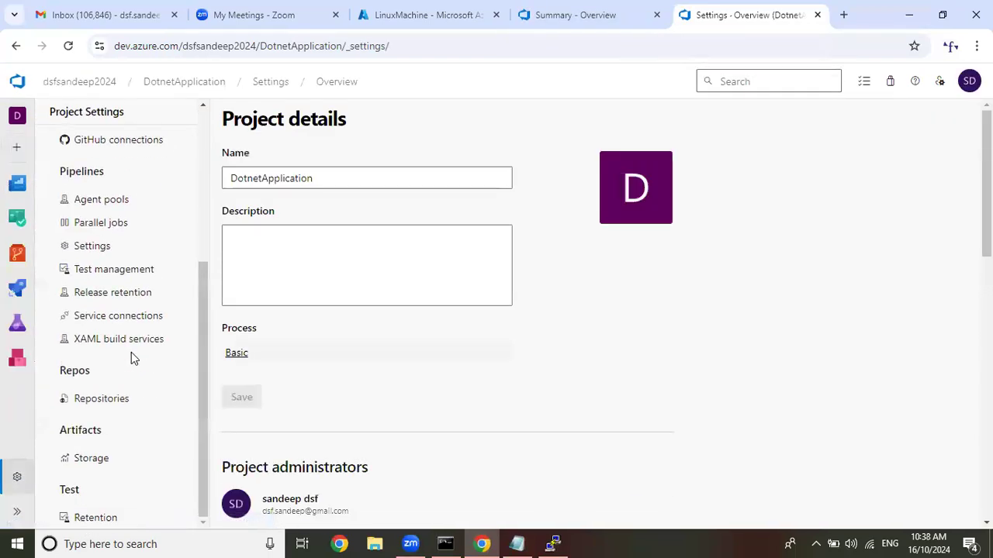
{"action": "left_click", "coordinate": [123, 250]}
{"action": "scroll", "coordinate": [372, 349], "scroll_direction": "down", "scroll_amount": 10}
{"action": "scroll", "coordinate": [372, 350], "scroll_direction": "up", "scroll_amount": 3}
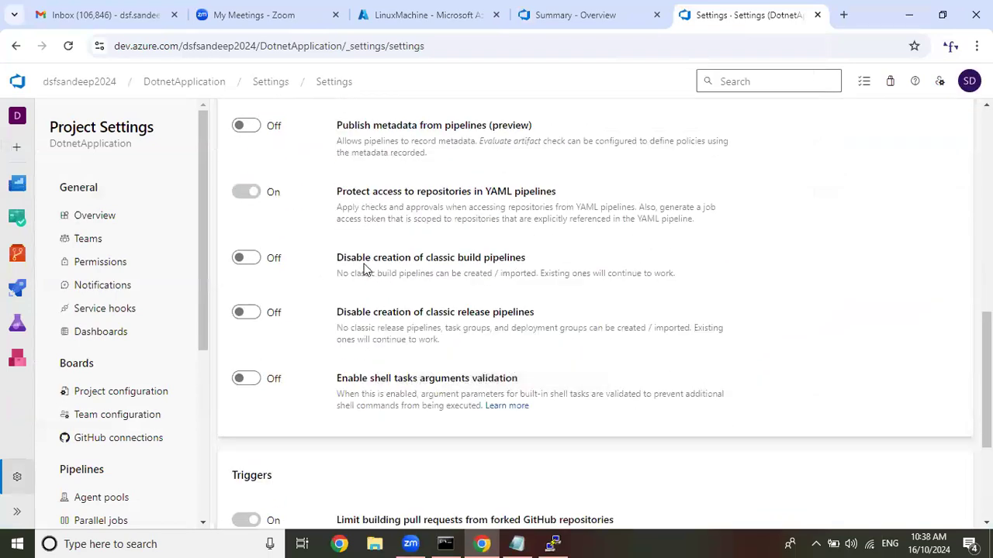
{"action": "left_click_drag", "start_coordinate": [337, 257], "coordinate": [522, 263]}
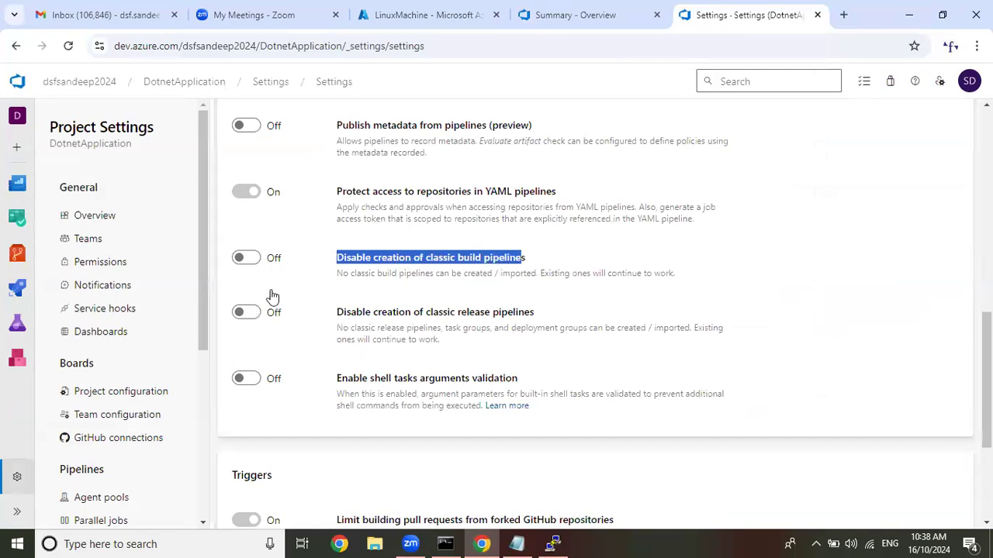
Start a new pipeline in the DotnetApplication project using the classic editor without YAML.
{"action": "left_click", "coordinate": [197, 82]}
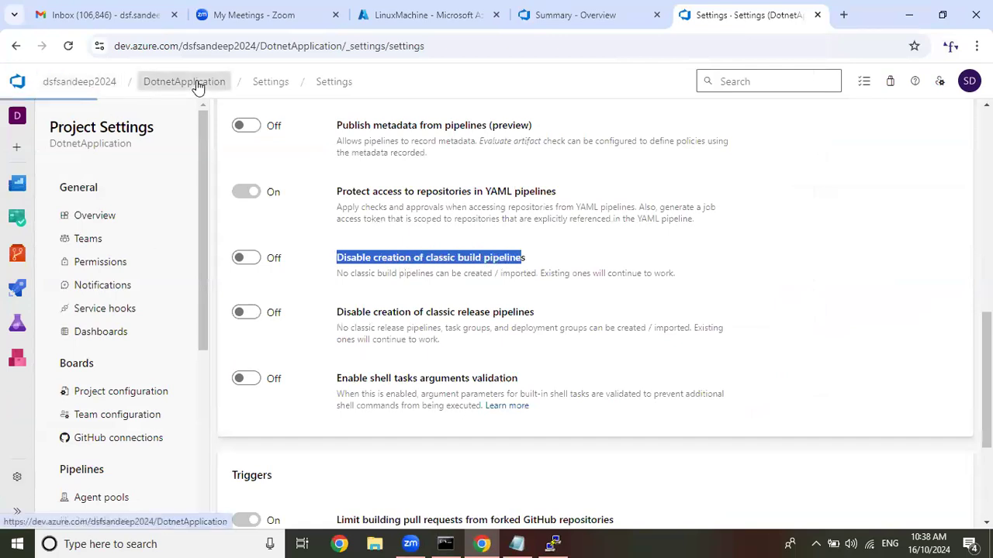
{"action": "mouse_move", "coordinate": [89, 321]}
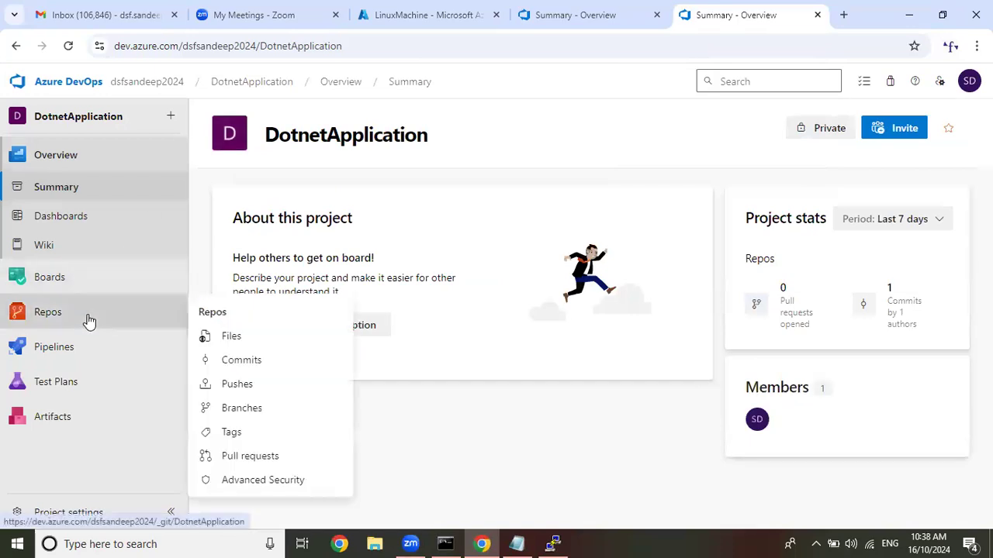
{"action": "mouse_move", "coordinate": [91, 355]}
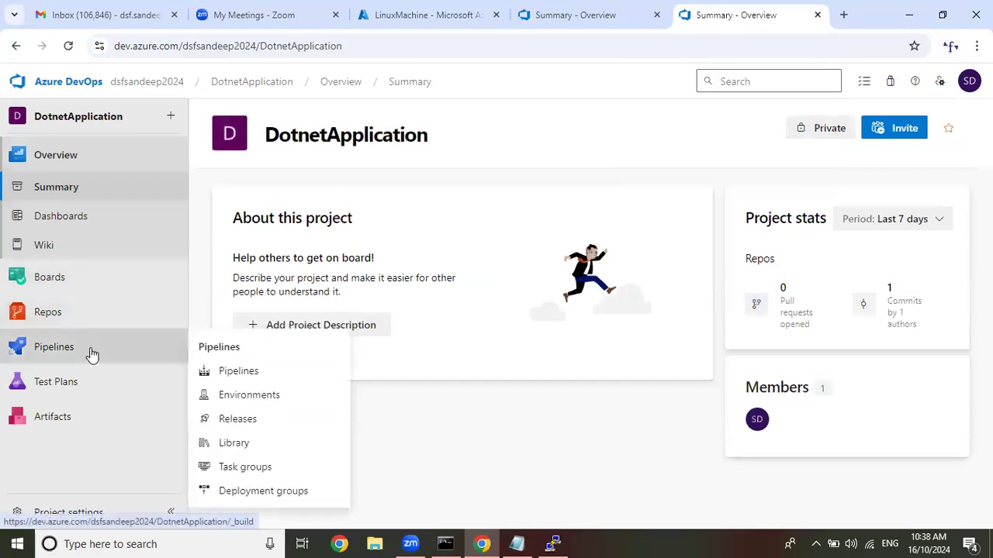
{"action": "left_click", "coordinate": [244, 373]}
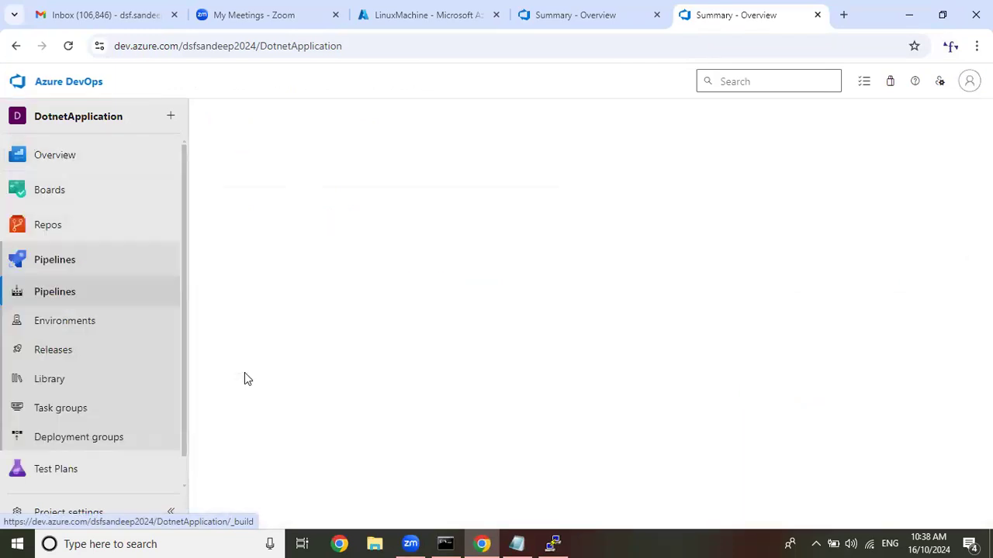
{"action": "left_click", "coordinate": [587, 419]}
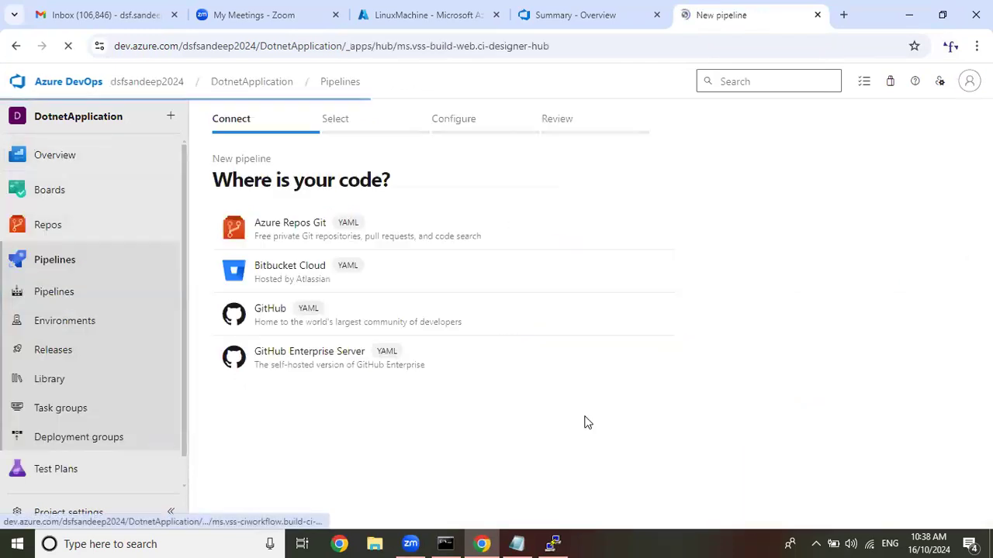
{"action": "left_click", "coordinate": [281, 484]}
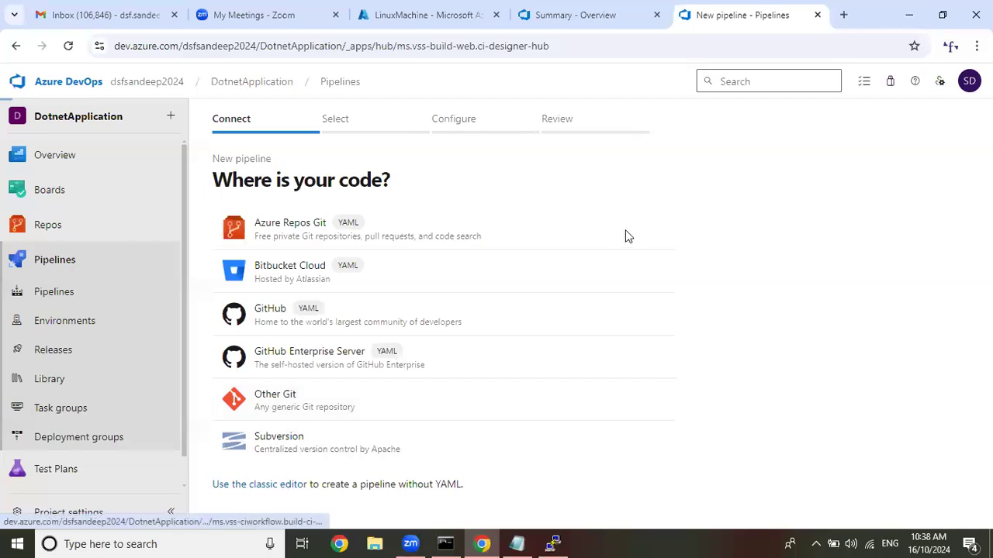
Use the DotnetApplication Azure Repos Git repository on the master branch as the source and apply the ASP.NET Core template.
{"action": "scroll", "coordinate": [644, 311], "scroll_direction": "down", "scroll_amount": 1}
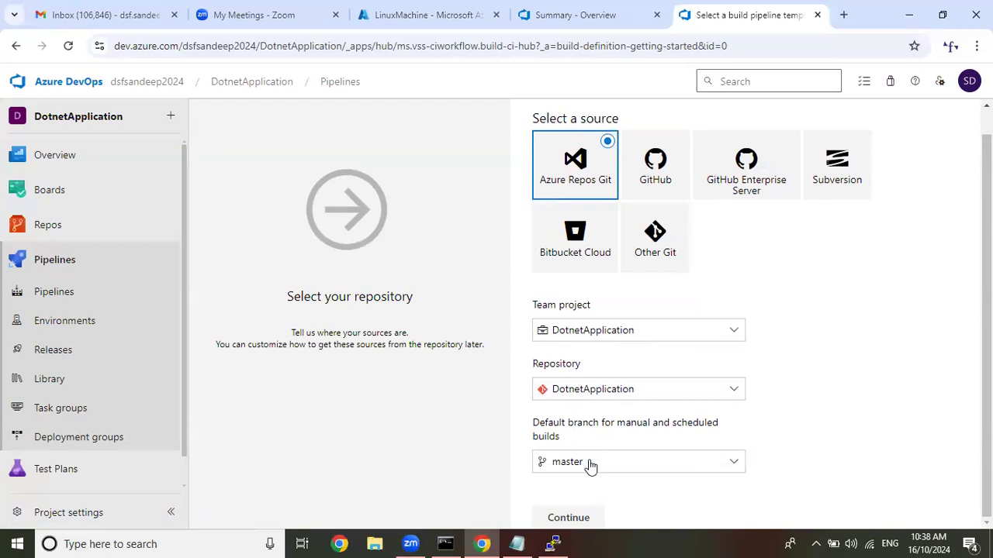
{"action": "left_click", "coordinate": [568, 525]}
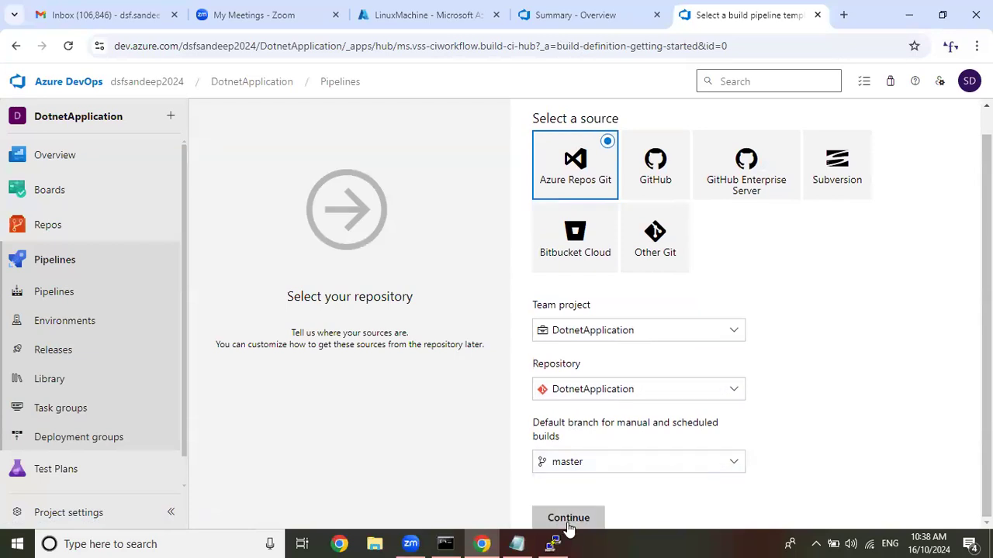
{"action": "scroll", "coordinate": [693, 284], "scroll_direction": "down", "scroll_amount": 4}
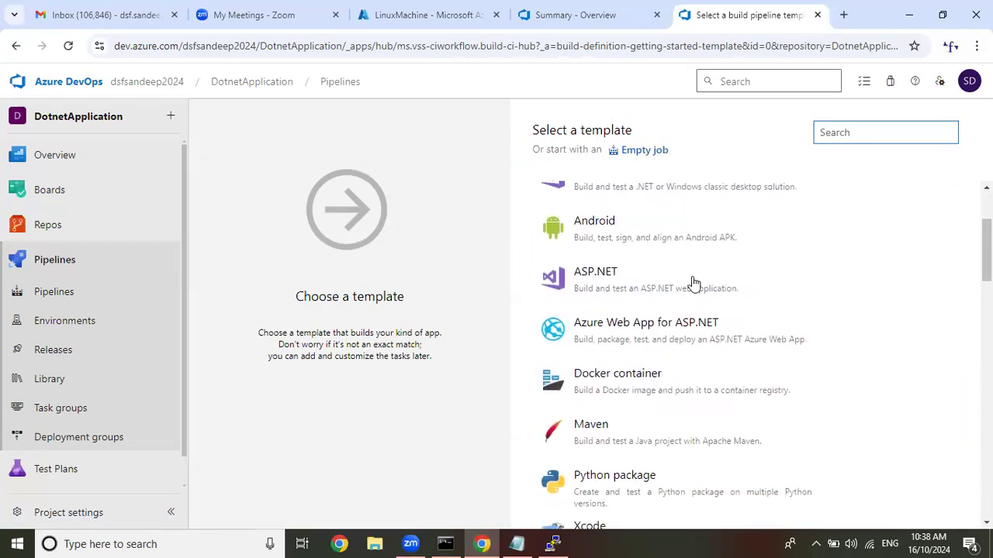
{"action": "scroll", "coordinate": [692, 284], "scroll_direction": "up", "scroll_amount": 4}
{"action": "scroll", "coordinate": [693, 284], "scroll_direction": "down", "scroll_amount": 1}
{"action": "scroll", "coordinate": [644, 357], "scroll_direction": "down", "scroll_amount": 3}
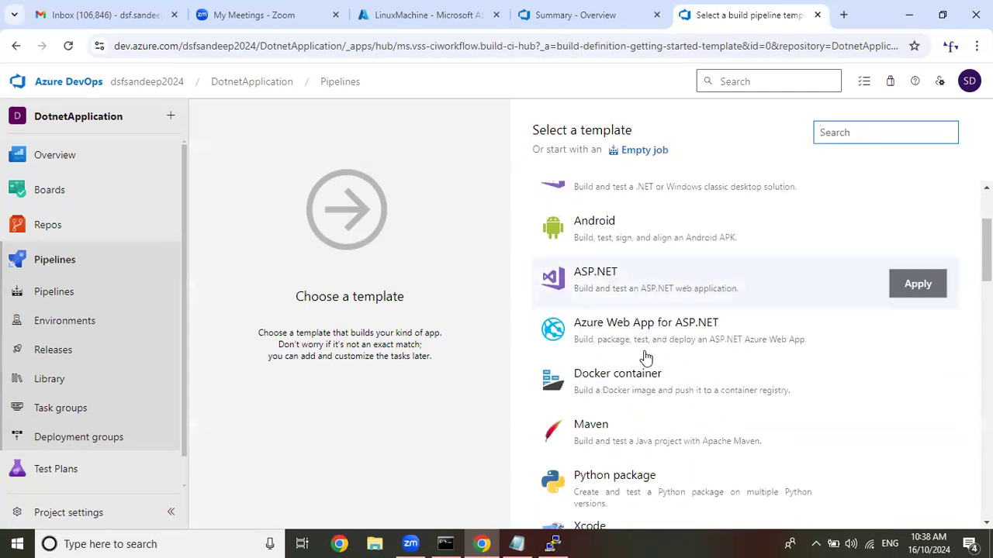
{"action": "scroll", "coordinate": [650, 359], "scroll_direction": "up", "scroll_amount": 2}
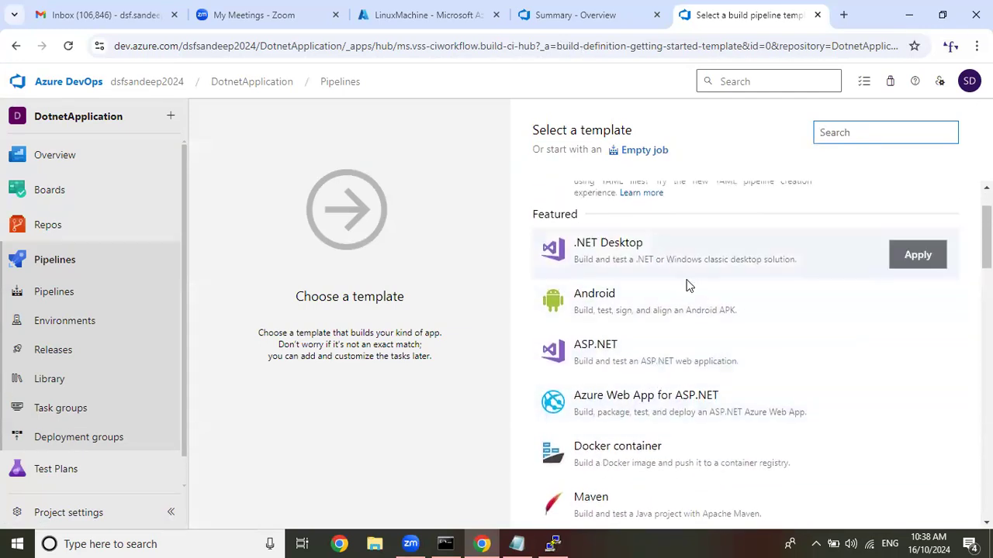
{"action": "scroll", "coordinate": [687, 283], "scroll_direction": "down", "scroll_amount": 7}
{"action": "left_click", "coordinate": [892, 382]}
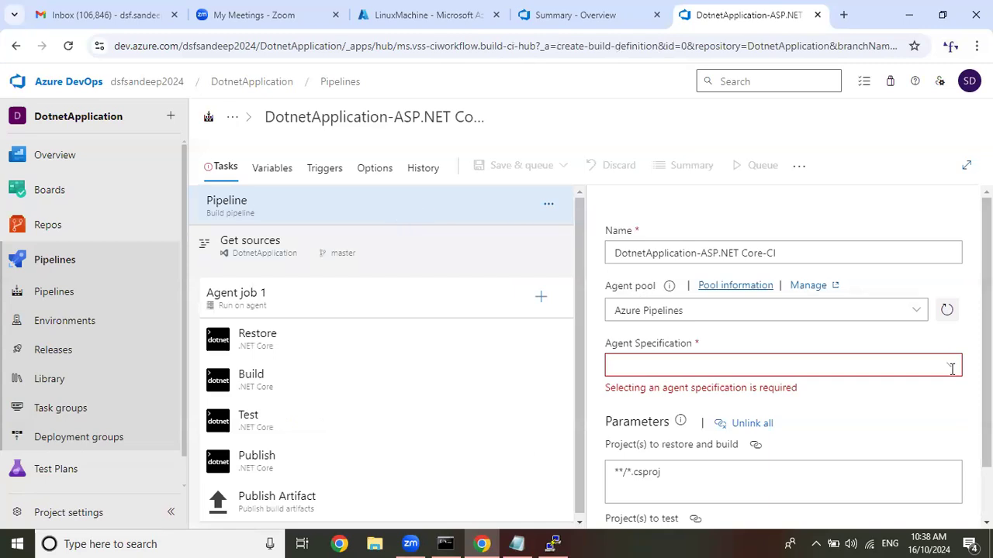
Set the build pipeline's agent pool to TestPool.
{"action": "scroll", "coordinate": [833, 328], "scroll_direction": "down", "scroll_amount": 1}
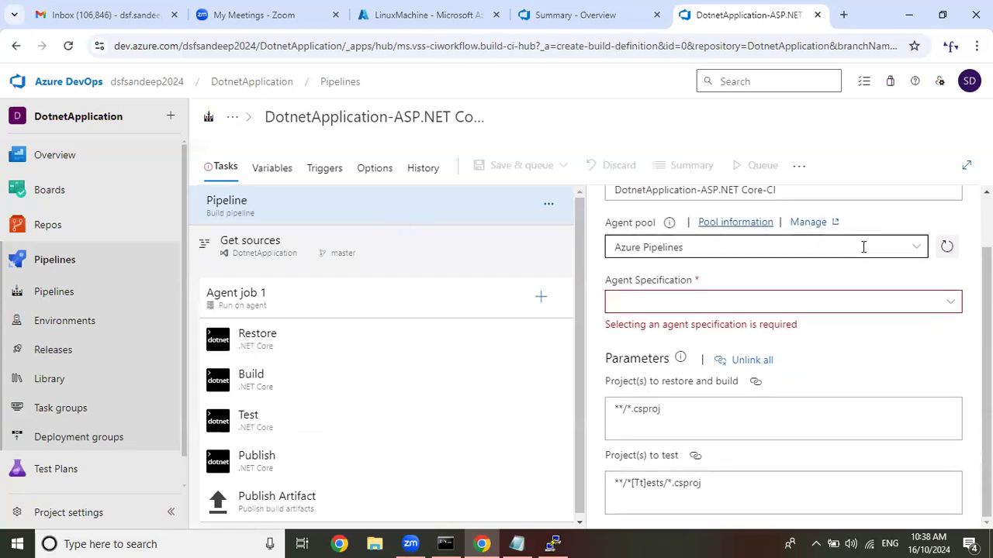
{"action": "left_click", "coordinate": [912, 248]}
{"action": "left_click", "coordinate": [716, 339]}
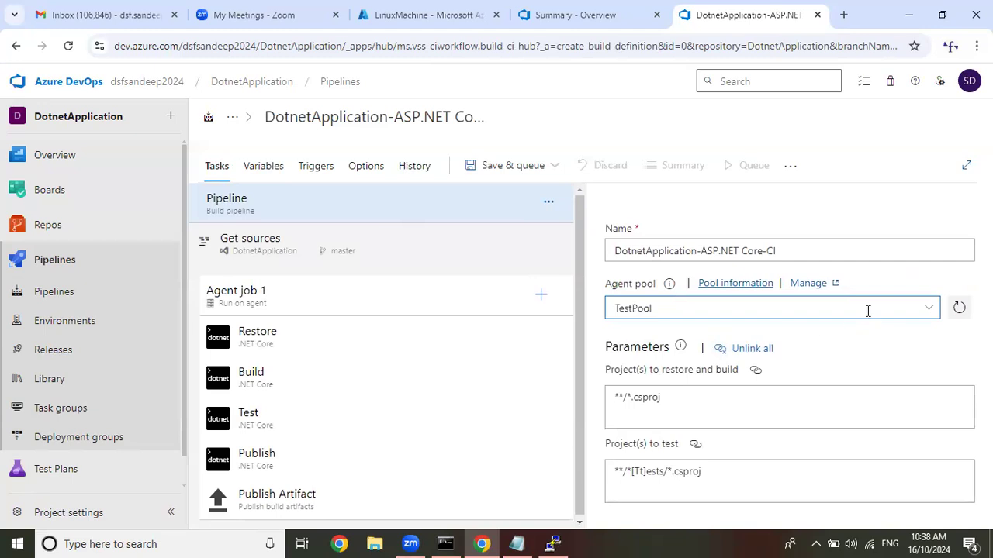
Review the Get sources settings and set the agent pool of Agent job 1 to TestPool.
{"action": "left_click", "coordinate": [483, 256]}
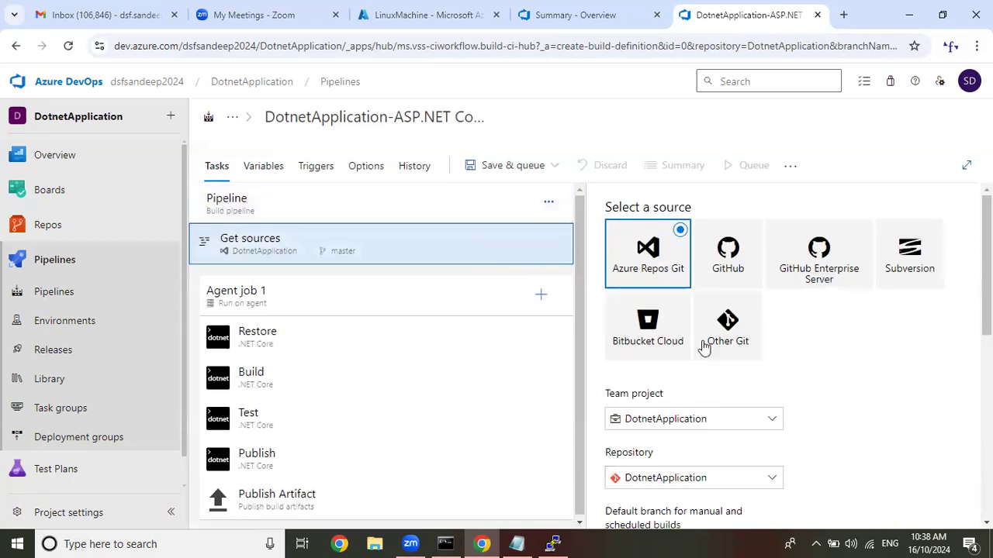
{"action": "left_click", "coordinate": [333, 295]}
{"action": "scroll", "coordinate": [907, 310], "scroll_direction": "down", "scroll_amount": 2}
{"action": "left_click", "coordinate": [898, 220]}
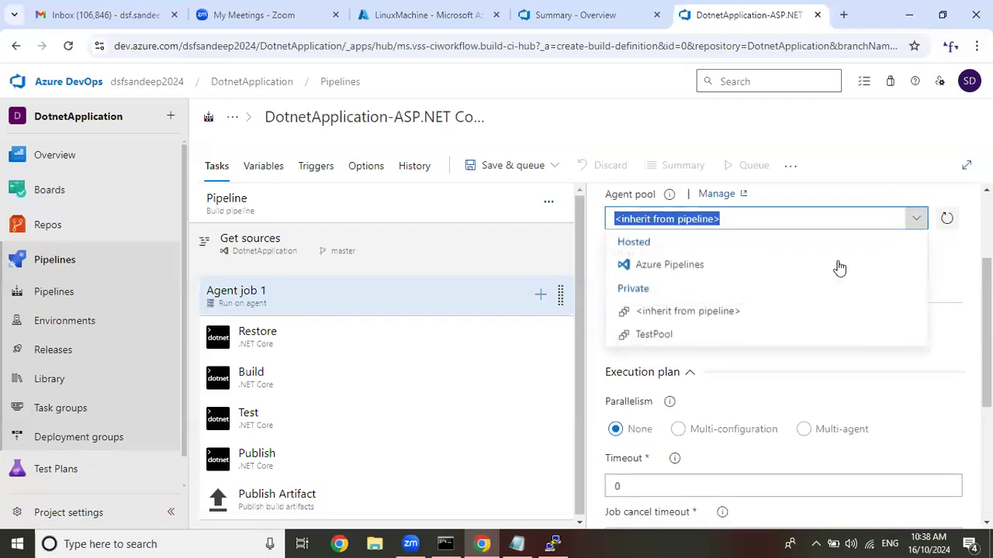
{"action": "left_click", "coordinate": [683, 336]}
Review the Restore, Build and Test task settings and remove the Test task from Agent job 1.
{"action": "left_click", "coordinate": [338, 351]}
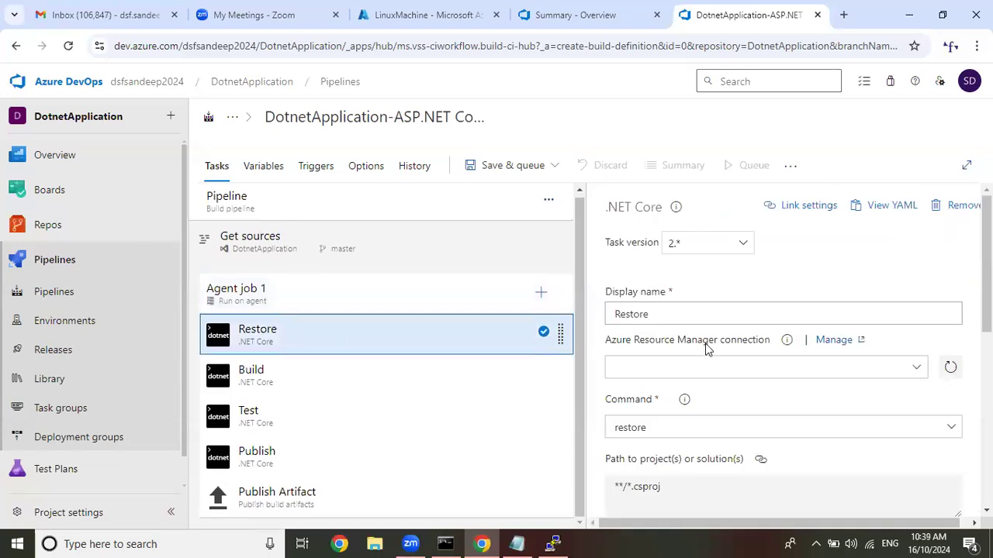
{"action": "scroll", "coordinate": [705, 349], "scroll_direction": "down", "scroll_amount": 2}
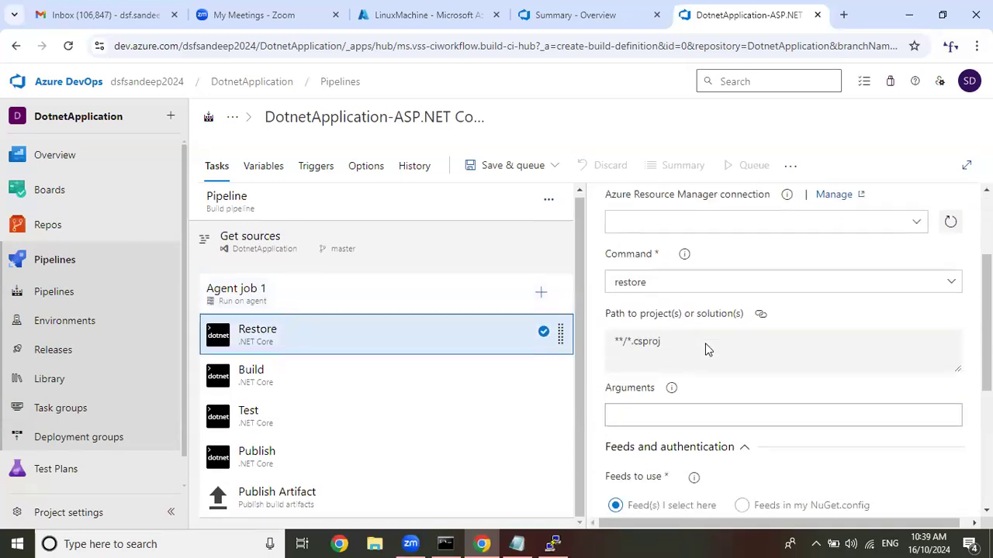
{"action": "left_click", "coordinate": [394, 382]}
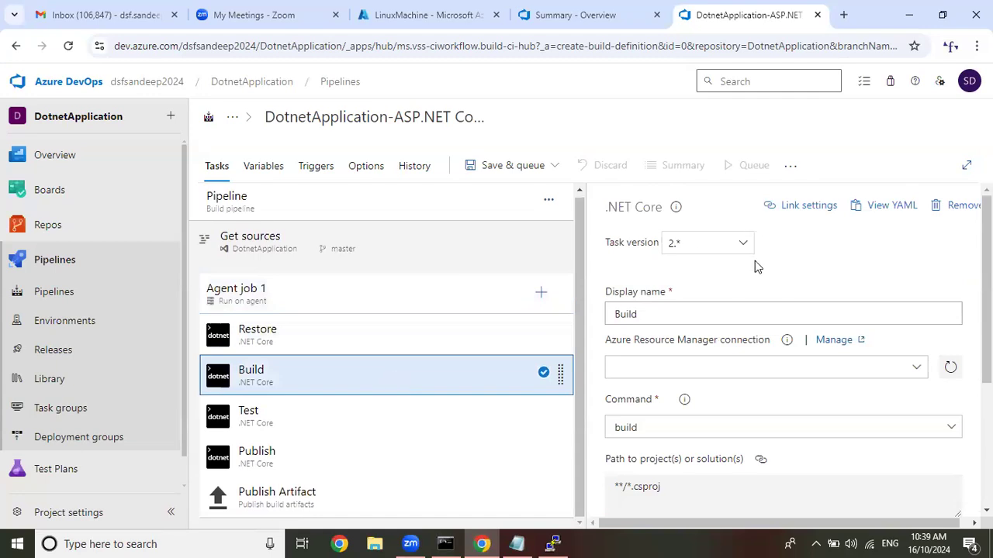
{"action": "scroll", "coordinate": [756, 266], "scroll_direction": "down", "scroll_amount": 3}
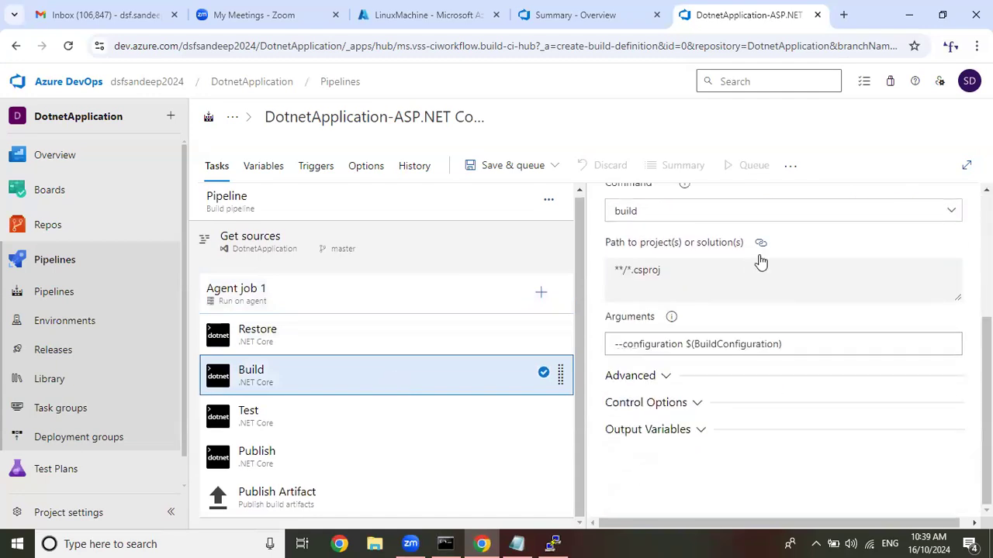
{"action": "left_click", "coordinate": [323, 416]}
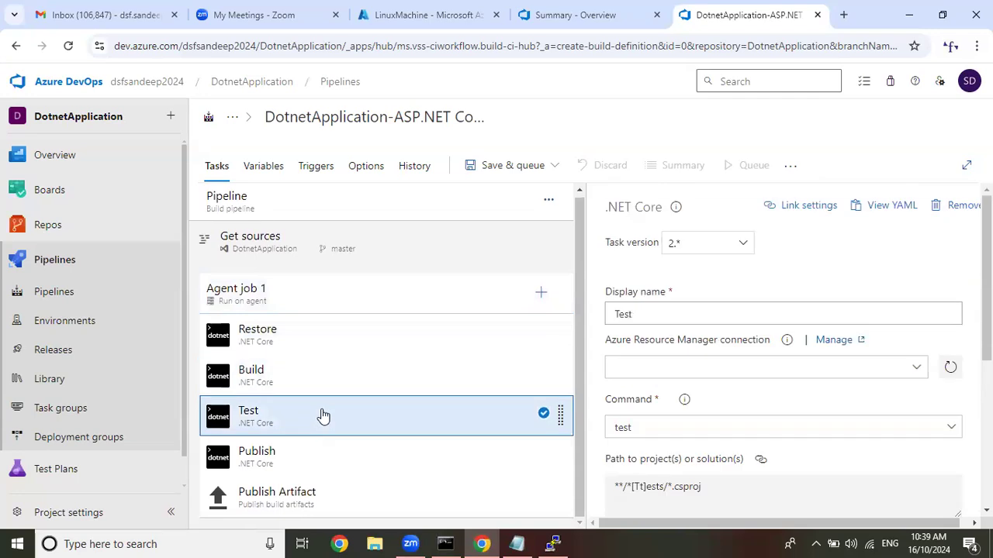
{"action": "scroll", "coordinate": [700, 279], "scroll_direction": "down", "scroll_amount": 2}
{"action": "scroll", "coordinate": [701, 281], "scroll_direction": "down", "scroll_amount": 1}
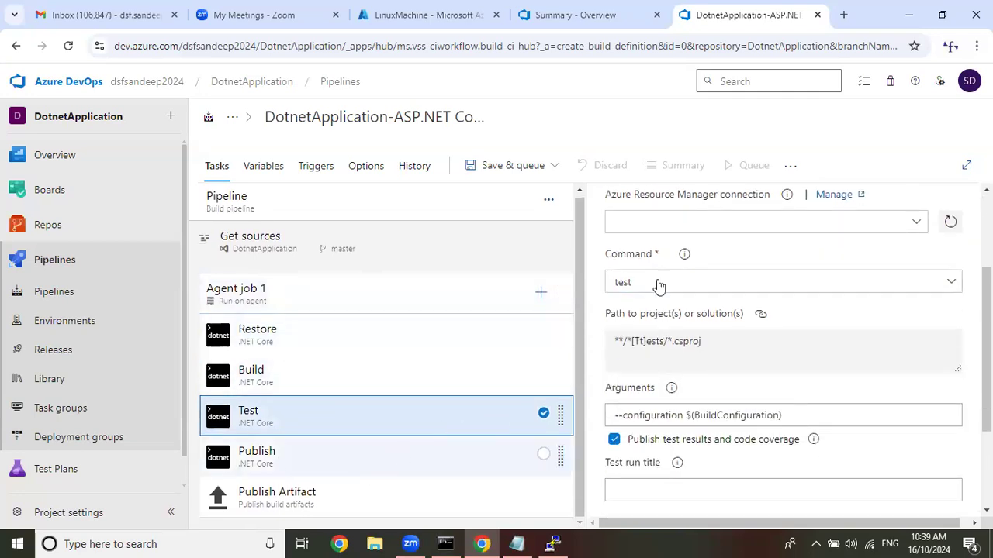
{"action": "scroll", "coordinate": [833, 283], "scroll_direction": "up", "scroll_amount": 2}
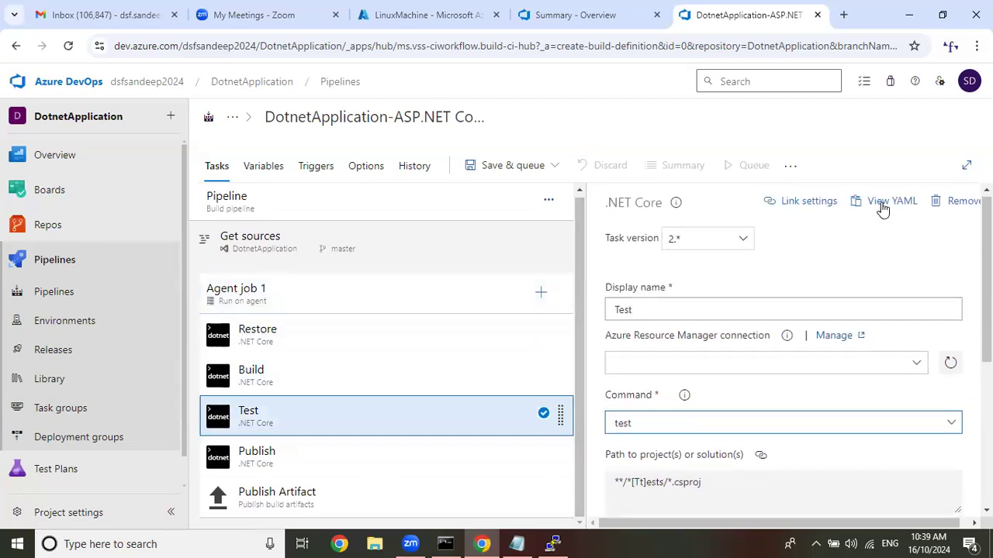
{"action": "left_click", "coordinate": [940, 209]}
Examine the settings of the Publish and Publish Artifact tasks, including arguments, artifact name and publish location.
{"action": "left_click", "coordinate": [354, 424]}
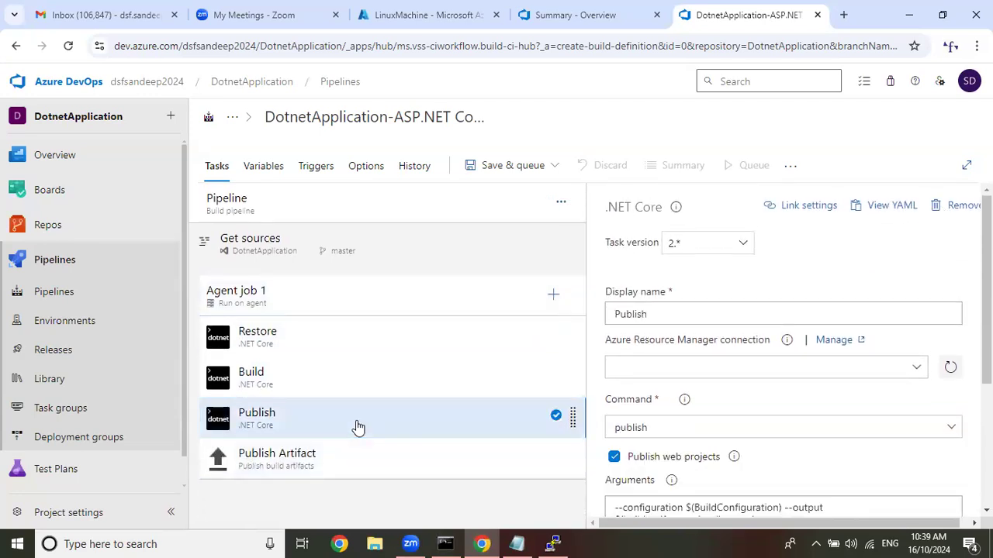
{"action": "scroll", "coordinate": [752, 349], "scroll_direction": "down", "scroll_amount": 3}
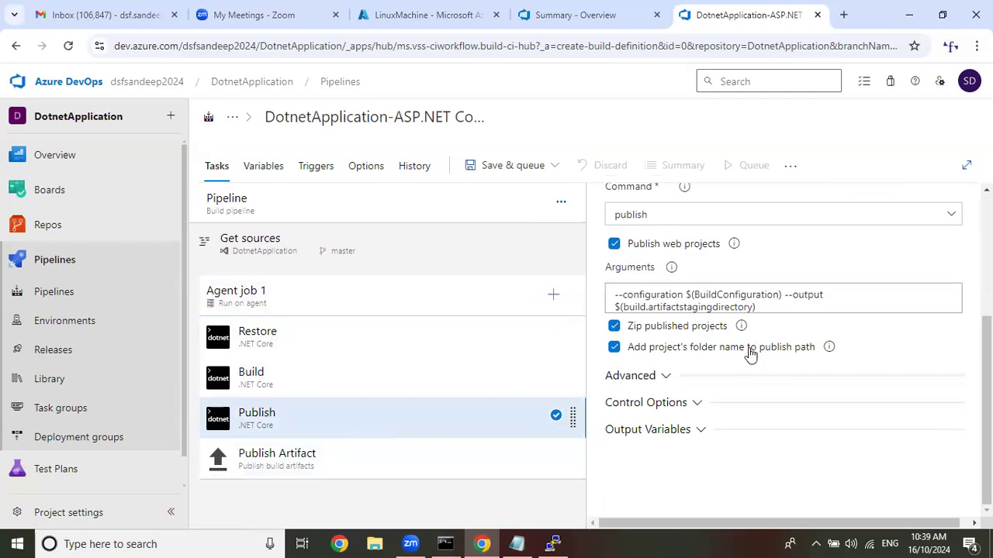
{"action": "left_click", "coordinate": [329, 462]}
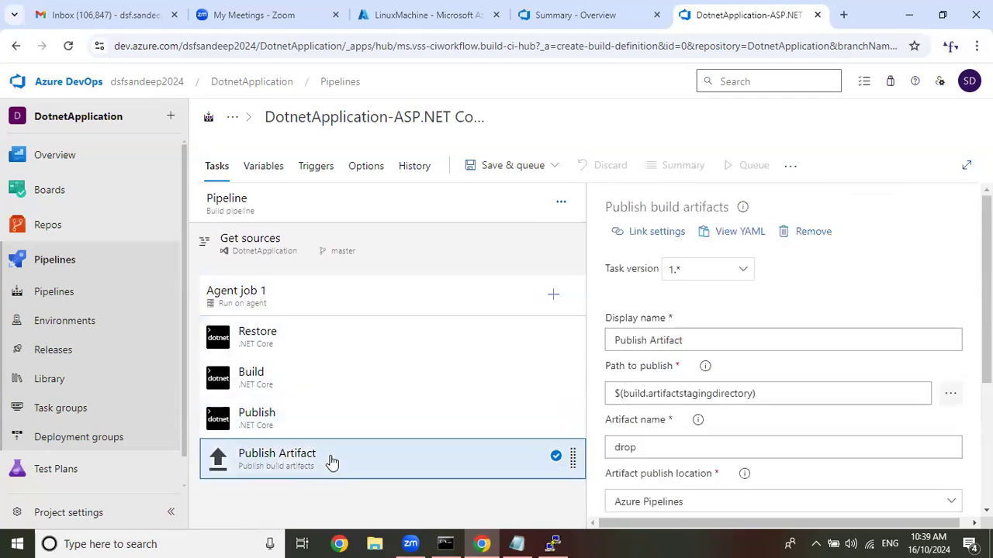
{"action": "scroll", "coordinate": [738, 291], "scroll_direction": "down", "scroll_amount": 3}
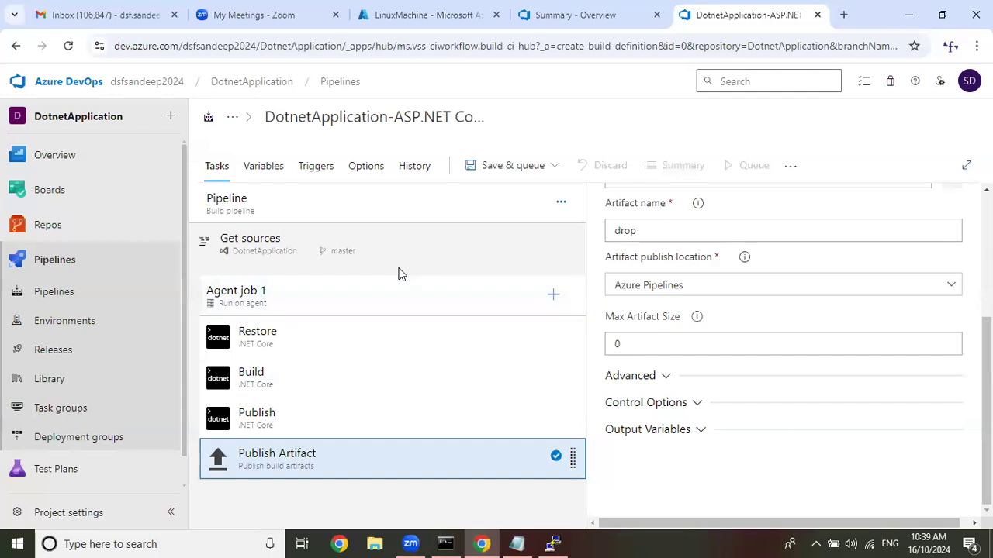
In the other DotnetApplication project tab, start a new YAML pipeline from the DotnetApplication repository in Azure Repos Git.
{"action": "left_click", "coordinate": [598, 14]}
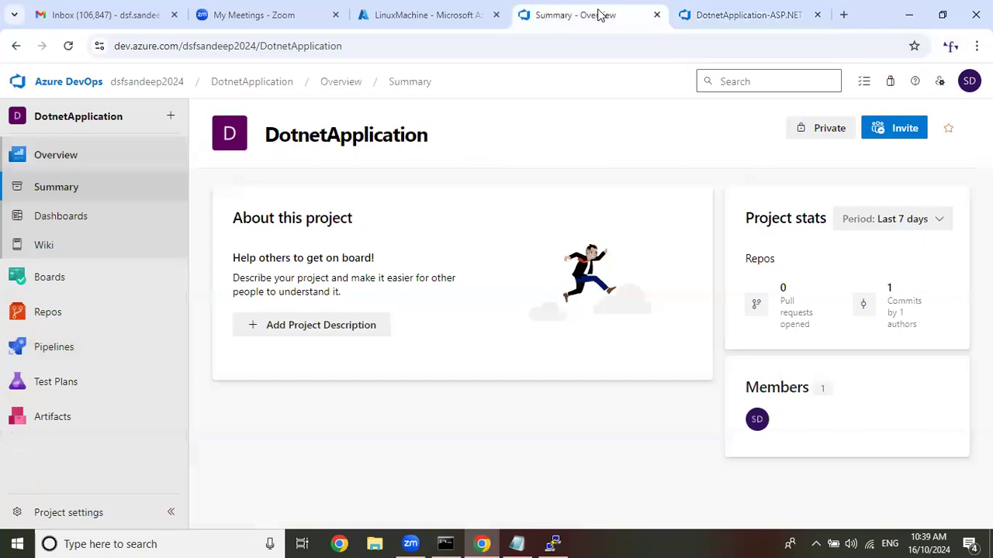
{"action": "mouse_move", "coordinate": [76, 321]}
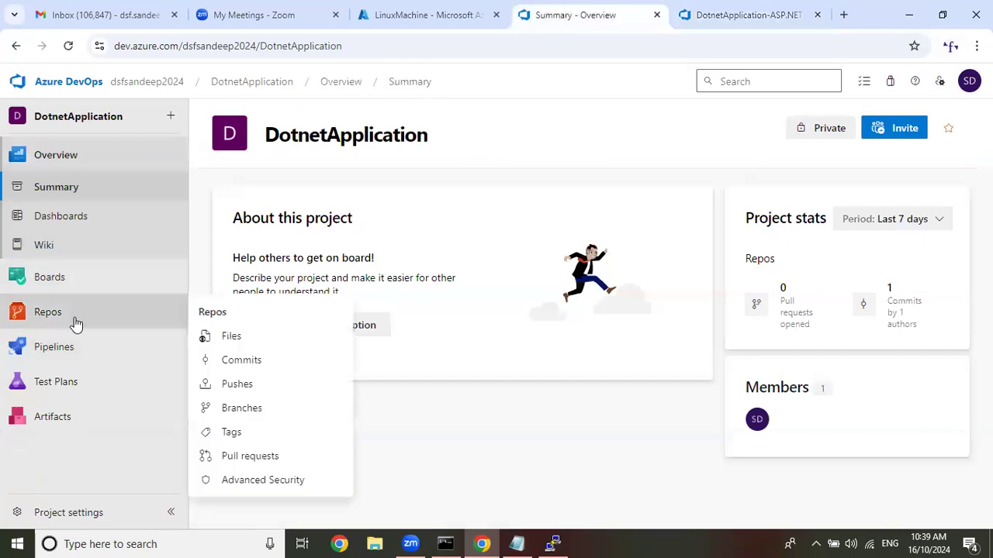
{"action": "mouse_move", "coordinate": [94, 358]}
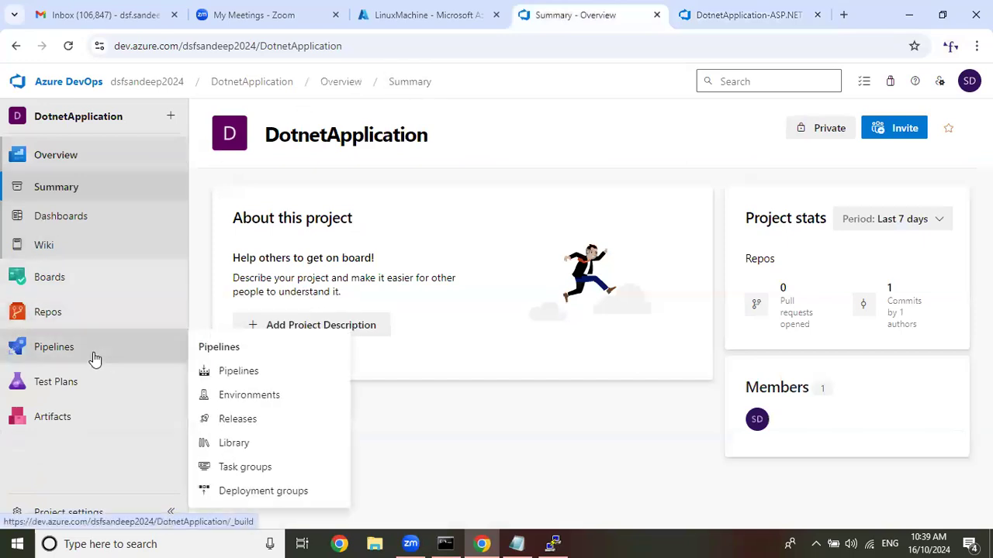
{"action": "left_click", "coordinate": [238, 371]}
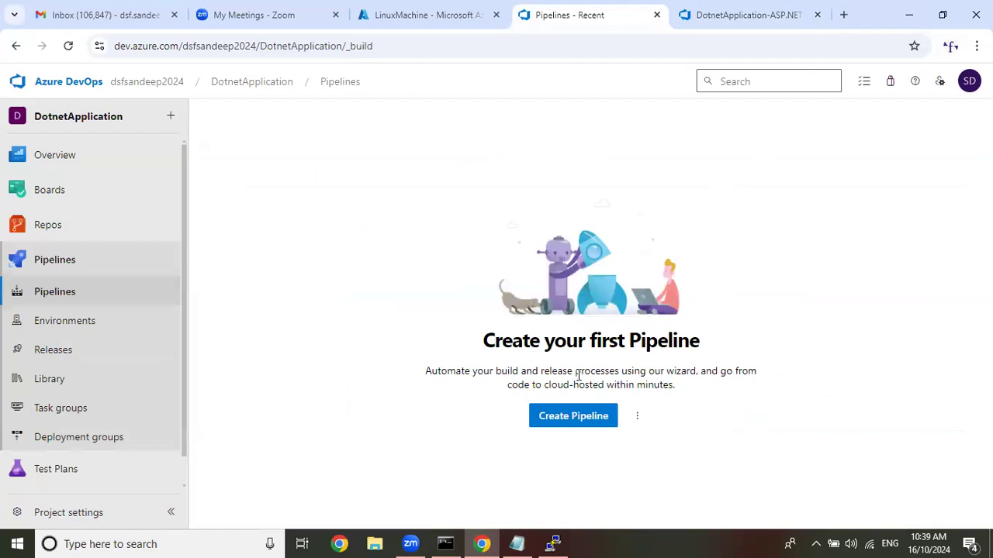
{"action": "left_click", "coordinate": [580, 415]}
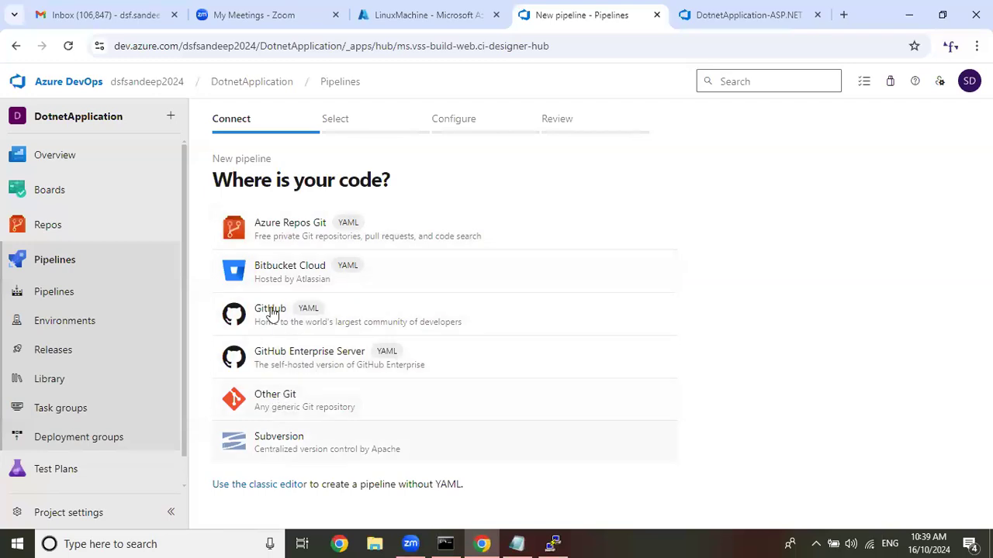
{"action": "left_click", "coordinate": [290, 233]}
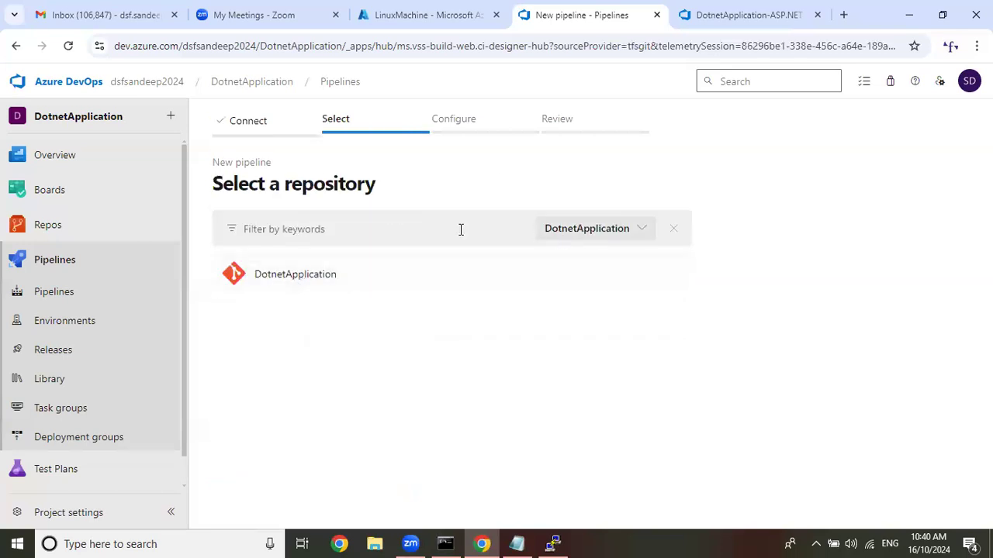
{"action": "left_click", "coordinate": [281, 276]}
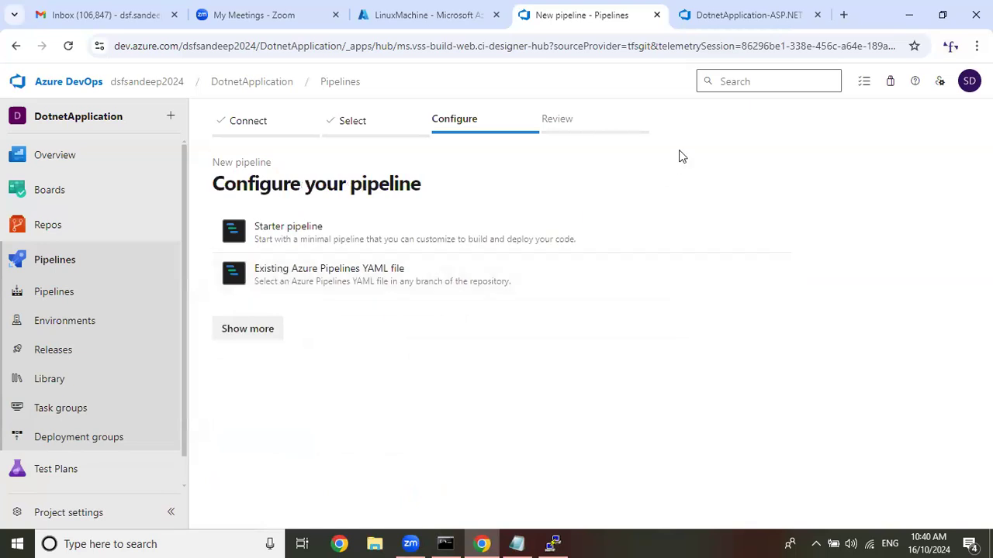
Show all pipeline configuration templates and choose ASP.NET Core for the YAML pipeline.
{"action": "left_click", "coordinate": [262, 328]}
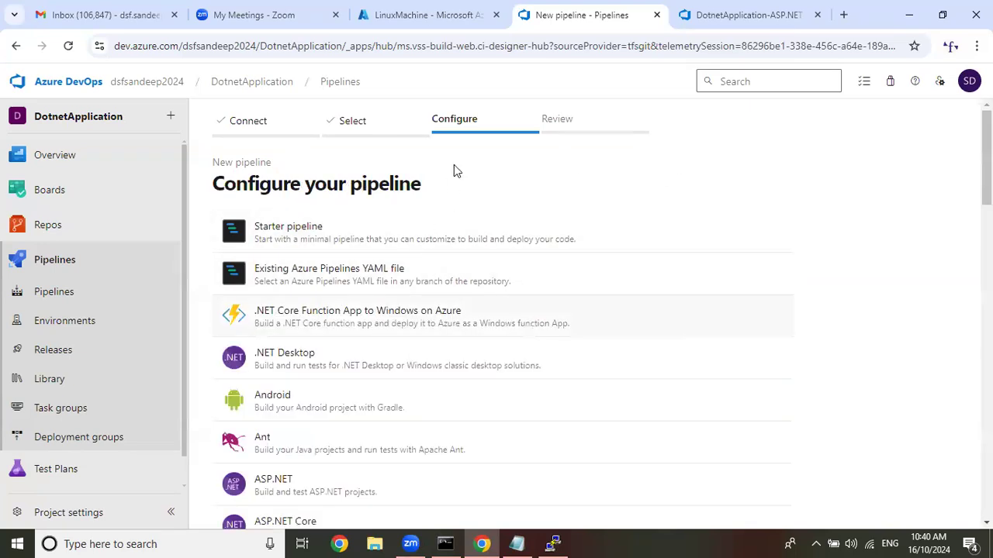
{"action": "scroll", "coordinate": [373, 261], "scroll_direction": "down", "scroll_amount": 2}
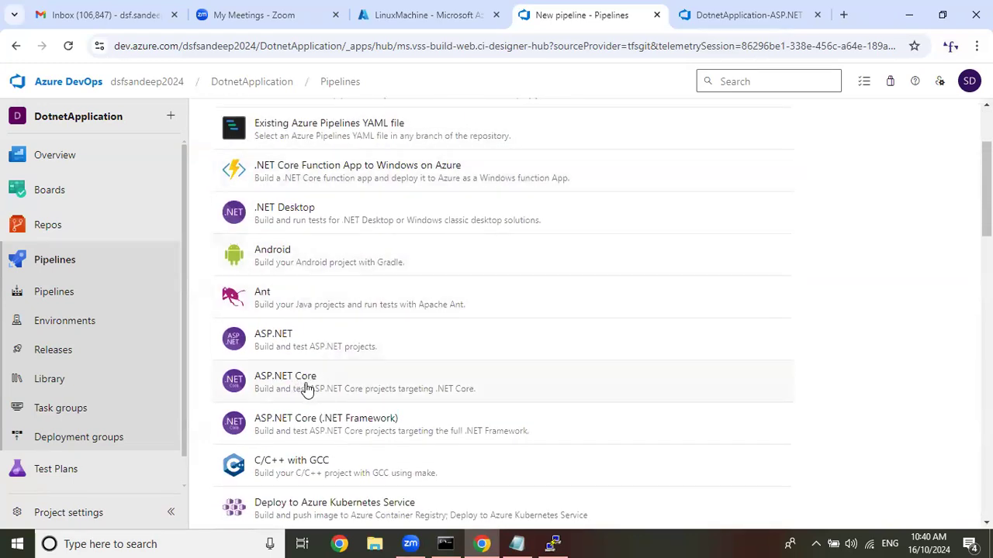
{"action": "left_click", "coordinate": [362, 390]}
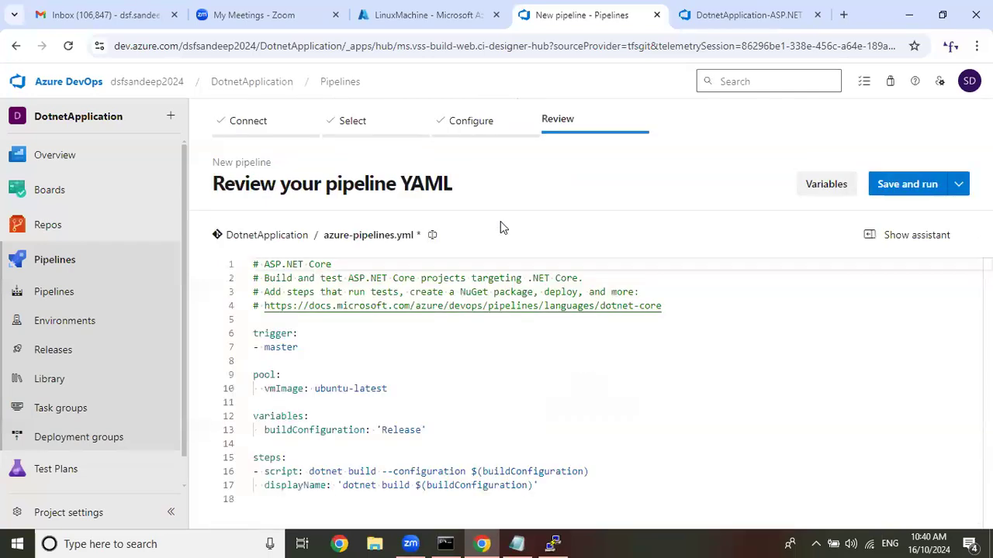
Examine the pool section with its vmImage setting in azure-pipelines.yml.
{"action": "left_click_drag", "start_coordinate": [393, 390], "coordinate": [250, 376]}
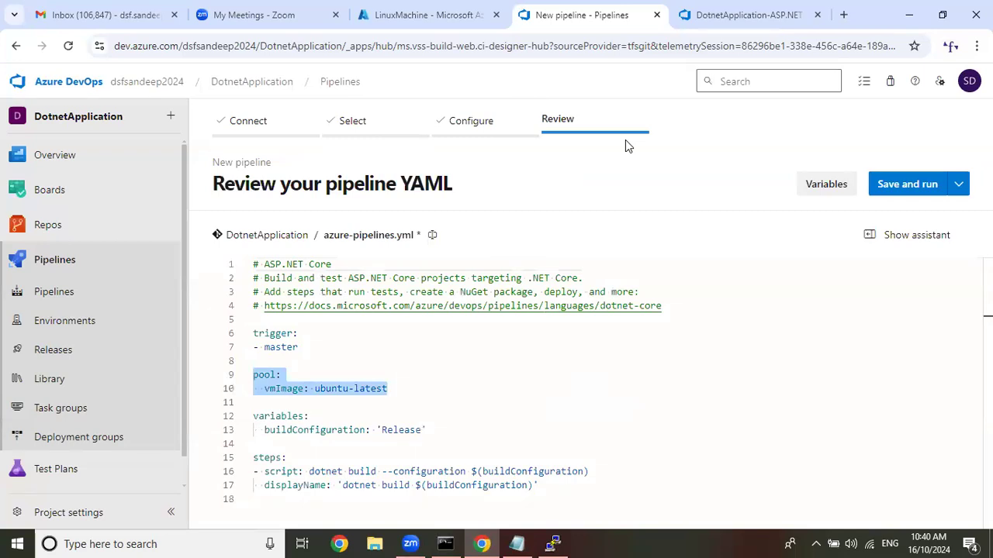
{"action": "left_click", "coordinate": [392, 389]}
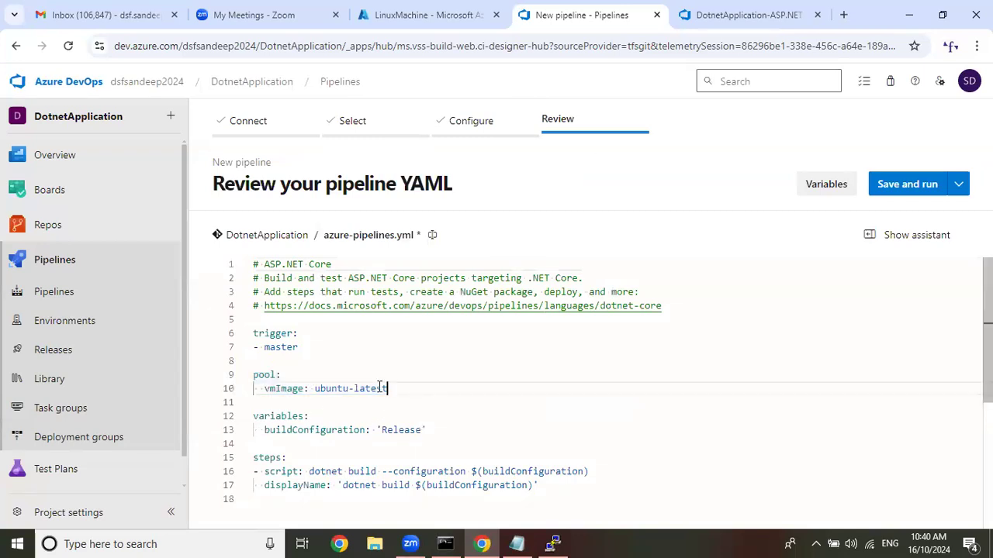
{"action": "left_click_drag", "start_coordinate": [391, 388], "coordinate": [253, 382]}
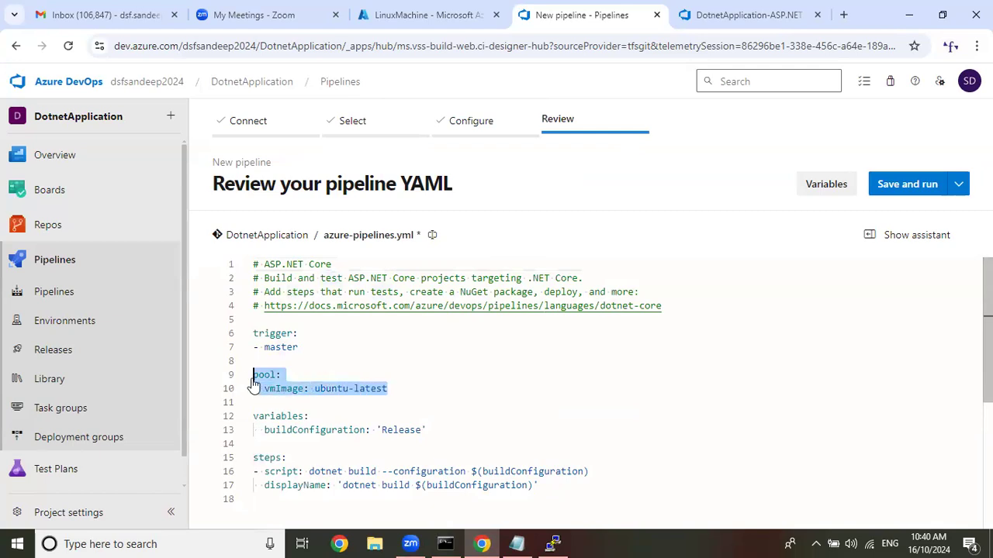
Search Google in a new browser tab for "self hosted agent yaml".
{"action": "left_click", "coordinate": [844, 15]}
{"action": "type", "text": "goo"}
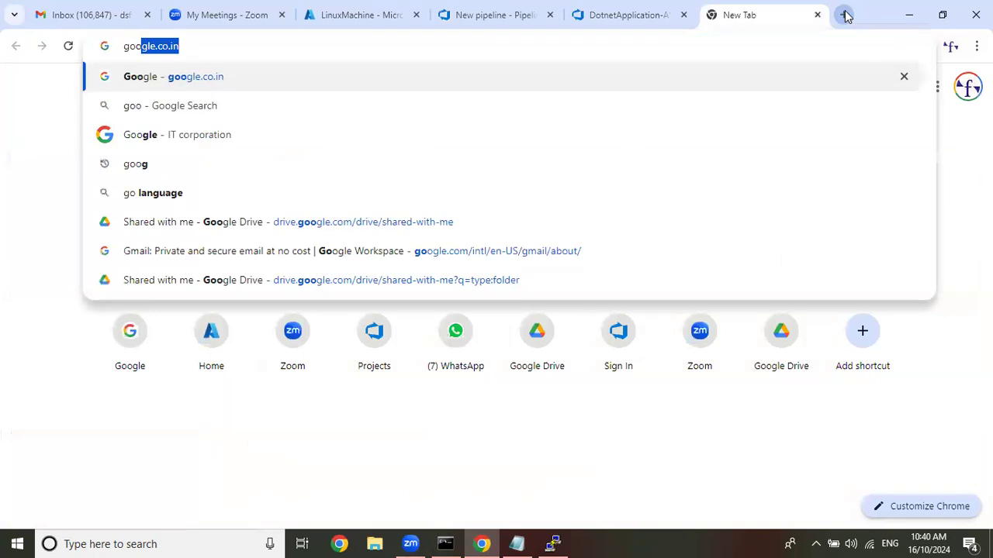
{"action": "key", "text": "Return"}
{"action": "type", "text": "selfhosted agent"}
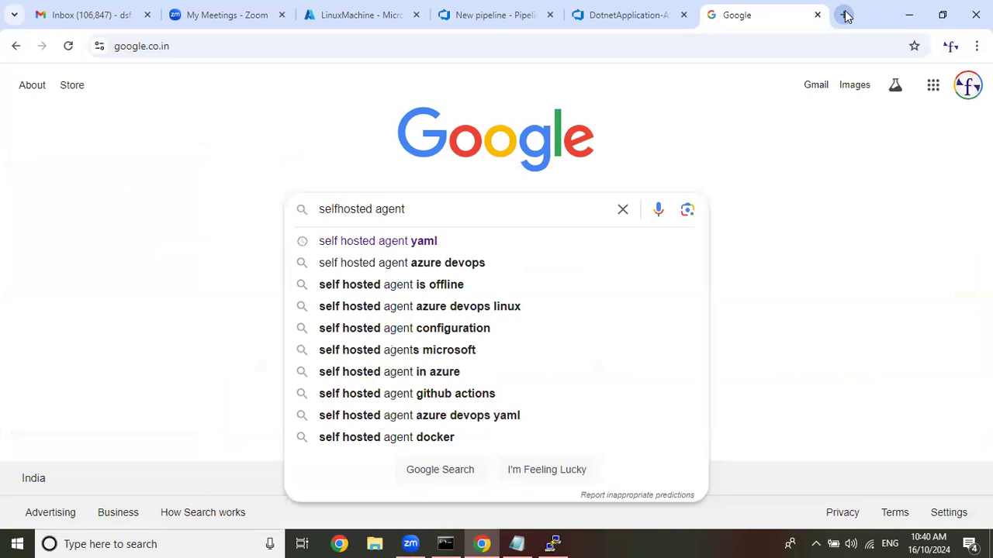
{"action": "key", "text": "Down"}
{"action": "key", "text": "Return"}
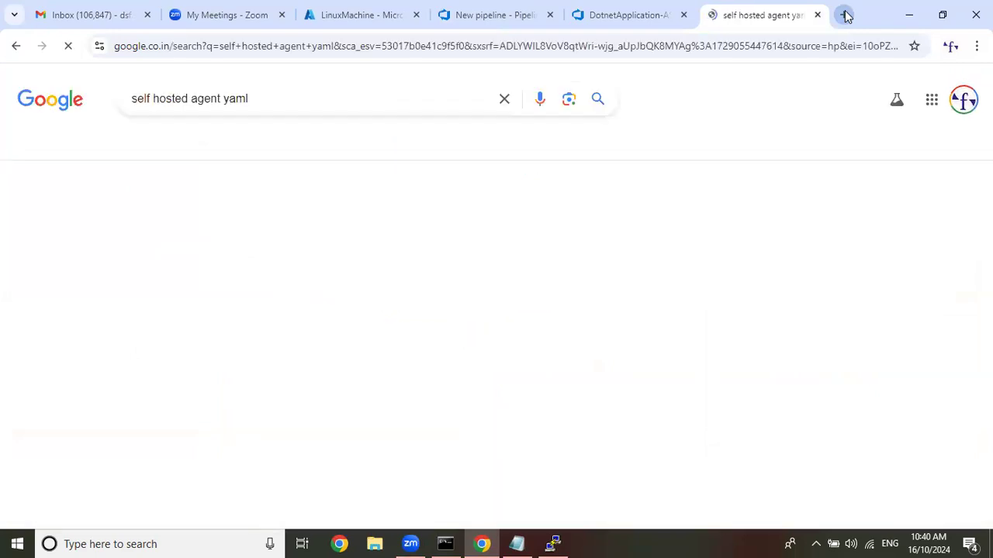
Open the Stack Overflow question about a YAML self-hosted agent build stuck at locating self-agent in a new tab, allowing only necessary cookies.
{"action": "right_click", "coordinate": [506, 258]}
{"action": "left_click", "coordinate": [552, 274]}
{"action": "left_click", "coordinate": [789, 7]}
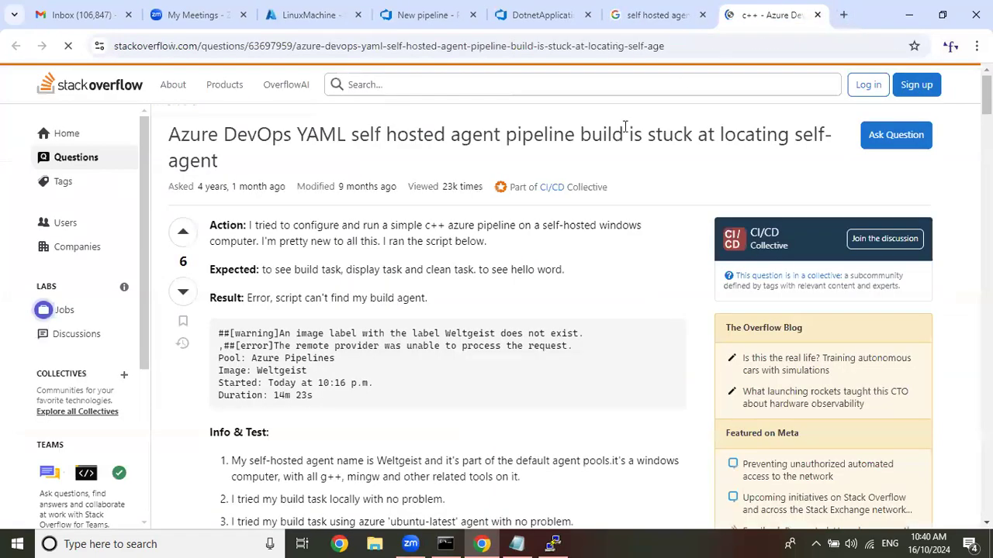
{"action": "scroll", "coordinate": [605, 216], "scroll_direction": "down", "scroll_amount": 2}
{"action": "scroll", "coordinate": [604, 216], "scroll_direction": "down", "scroll_amount": 3}
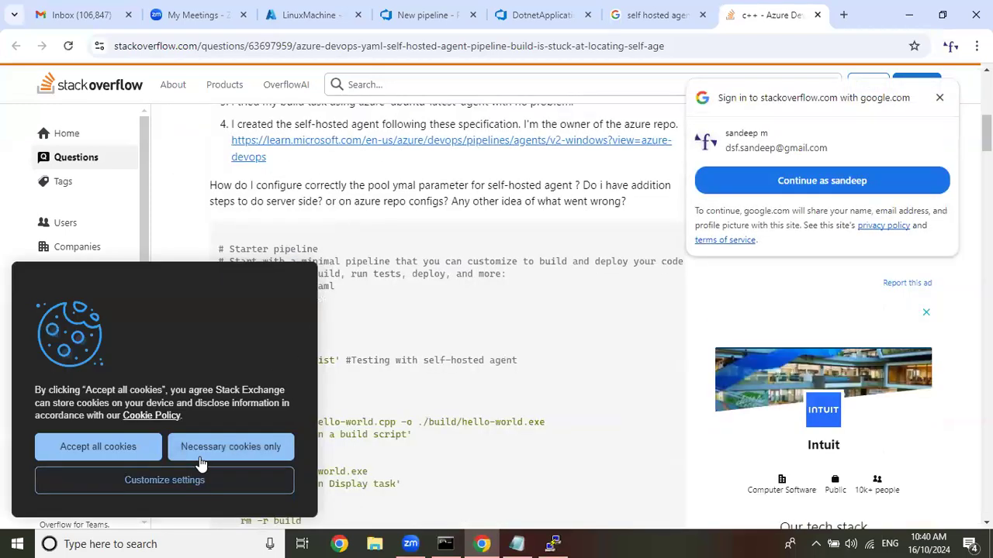
{"action": "left_click", "coordinate": [236, 456]}
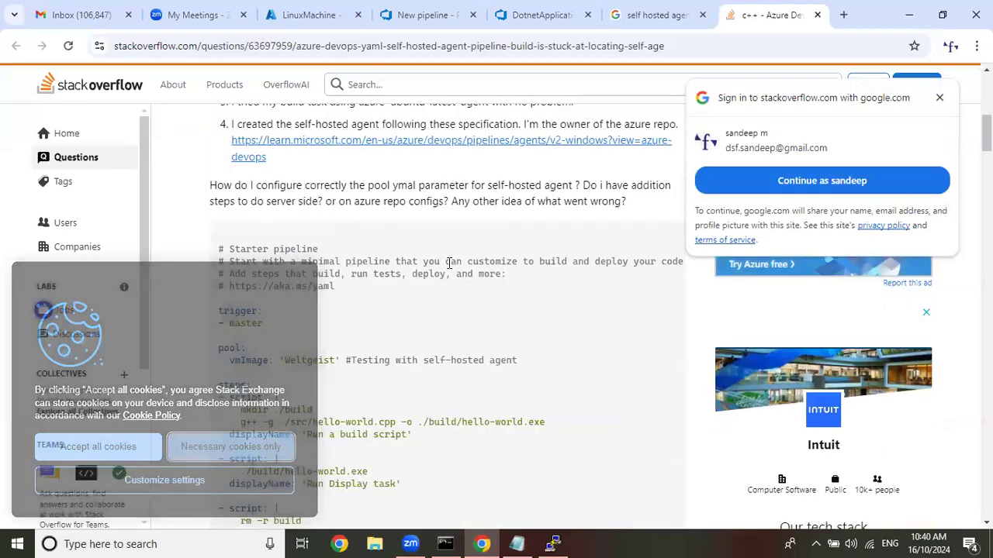
Copy the pool block with name and demands from the question's updated solution and replace the pool section in azure-pipelines.yml with it.
{"action": "scroll", "coordinate": [223, 201], "scroll_direction": "down", "scroll_amount": 2}
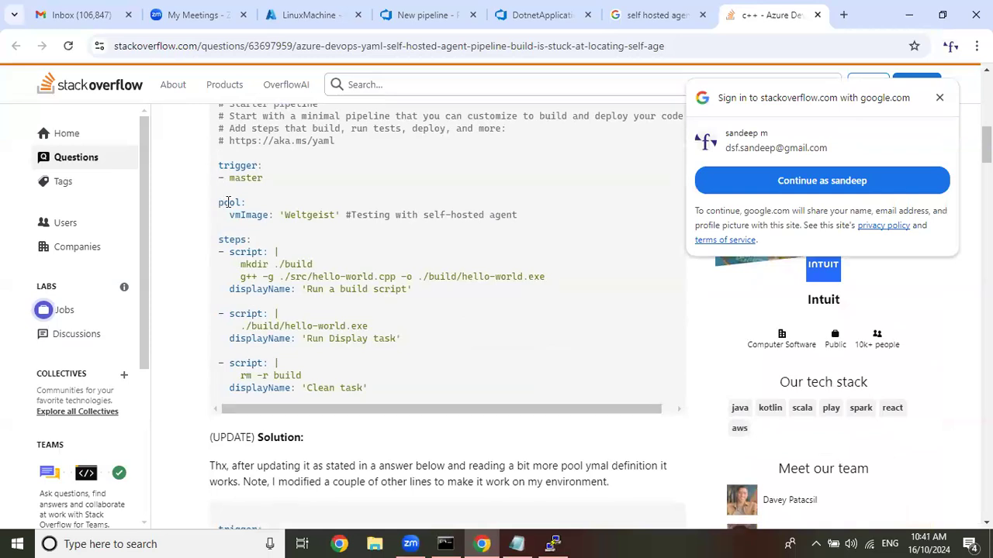
{"action": "scroll", "coordinate": [405, 235], "scroll_direction": "down", "scroll_amount": 4}
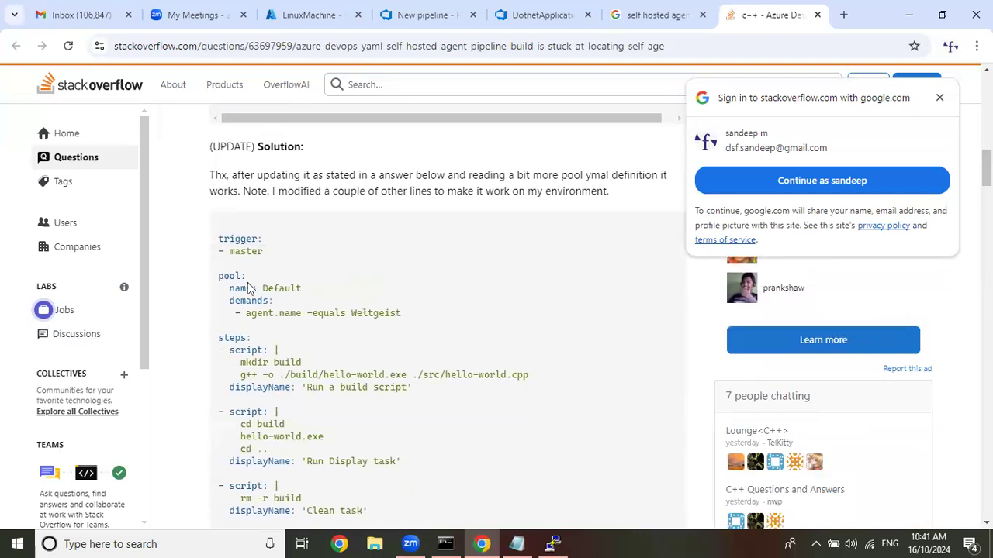
{"action": "left_click_drag", "start_coordinate": [218, 273], "coordinate": [439, 324]}
{"action": "key", "text": "ctrl+c"}
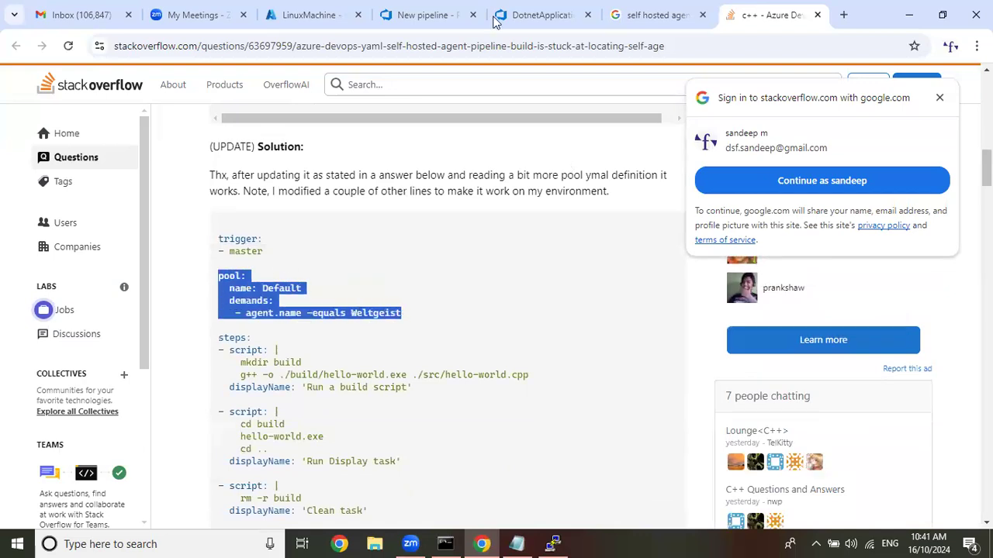
{"action": "left_click", "coordinate": [553, 15]}
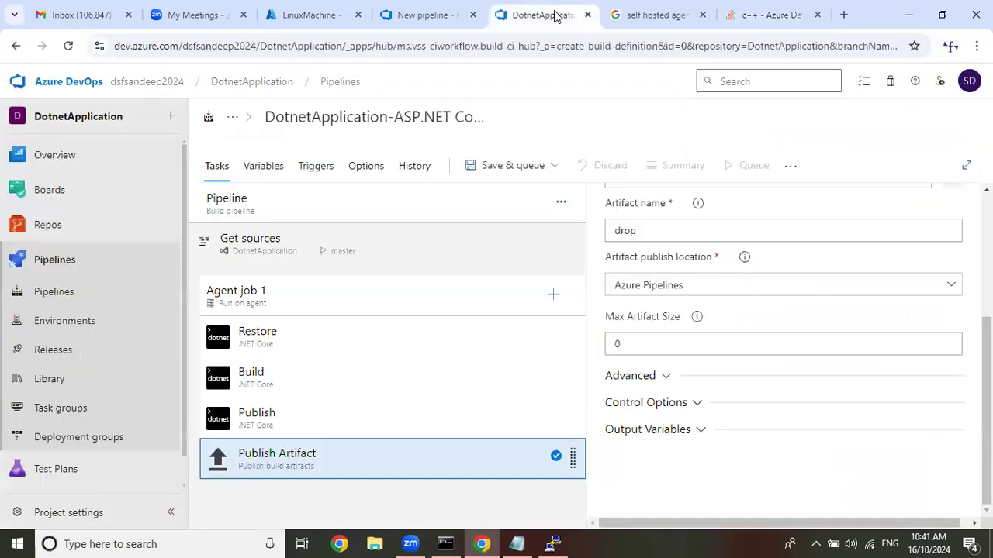
{"action": "left_click", "coordinate": [438, 15]}
{"action": "left_click_drag", "start_coordinate": [411, 389], "coordinate": [253, 375]}
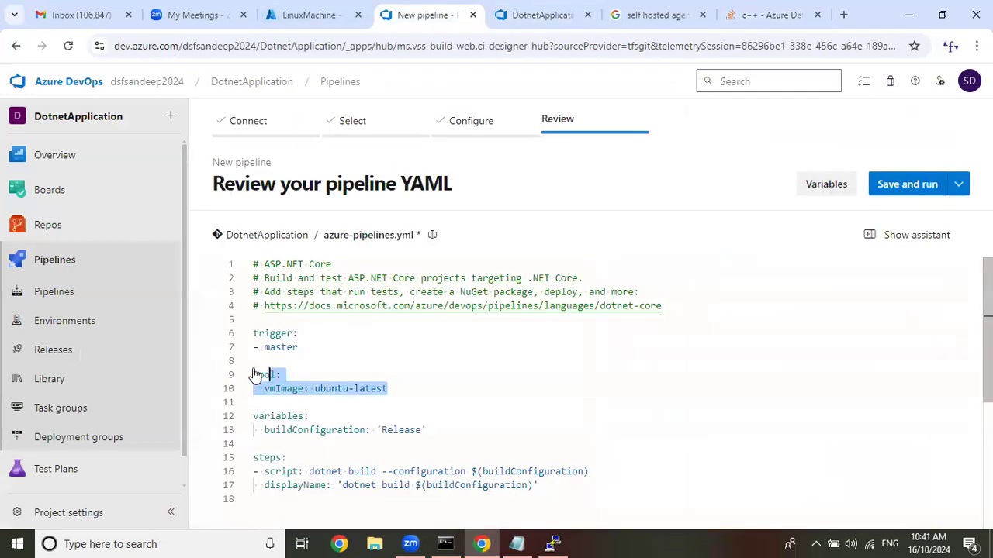
{"action": "key", "text": "ctrl+v"}
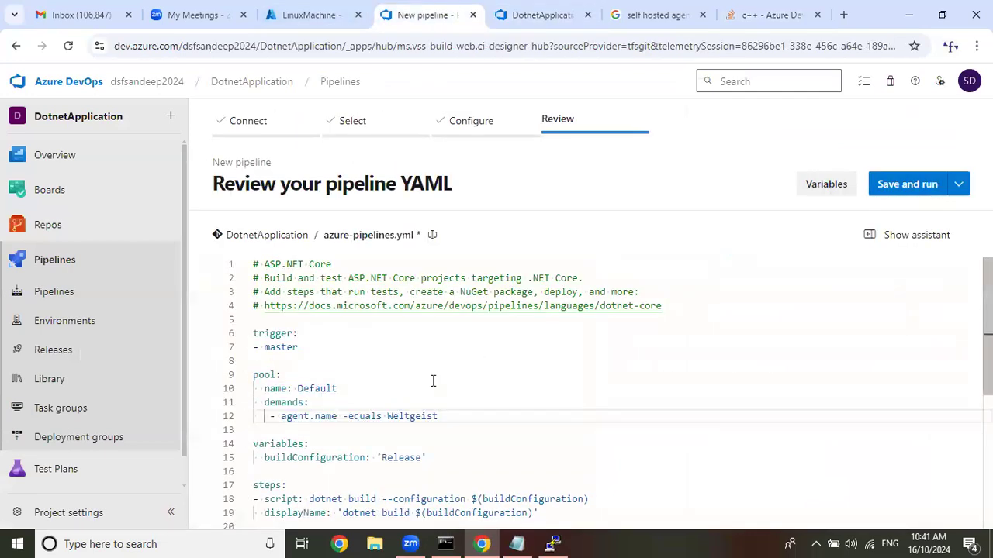
Set the pool name to TestPool and the agent.name demand to TestAgent in azure-pipelines.yml.
{"action": "left_click_drag", "start_coordinate": [297, 388], "coordinate": [348, 389]}
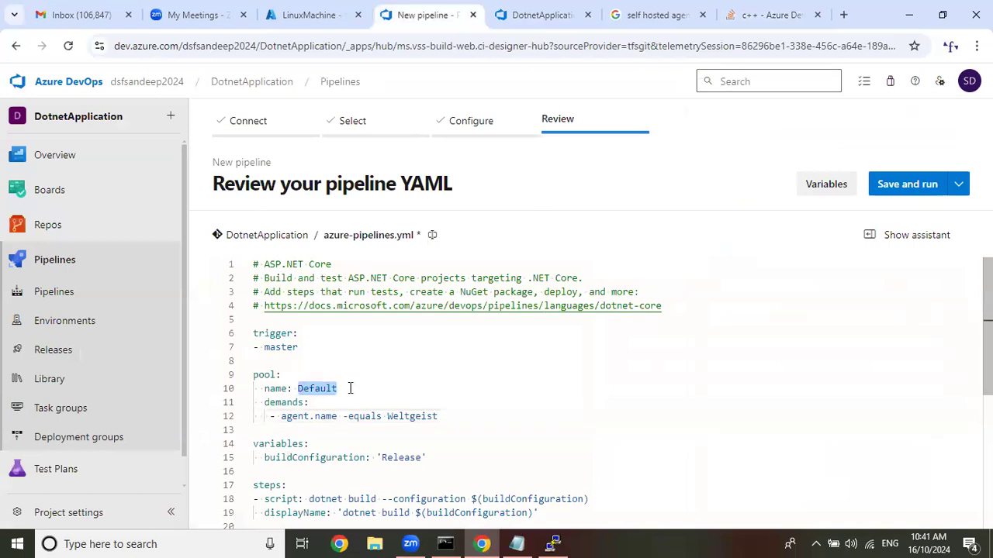
{"action": "type", "text": "TestPool"}
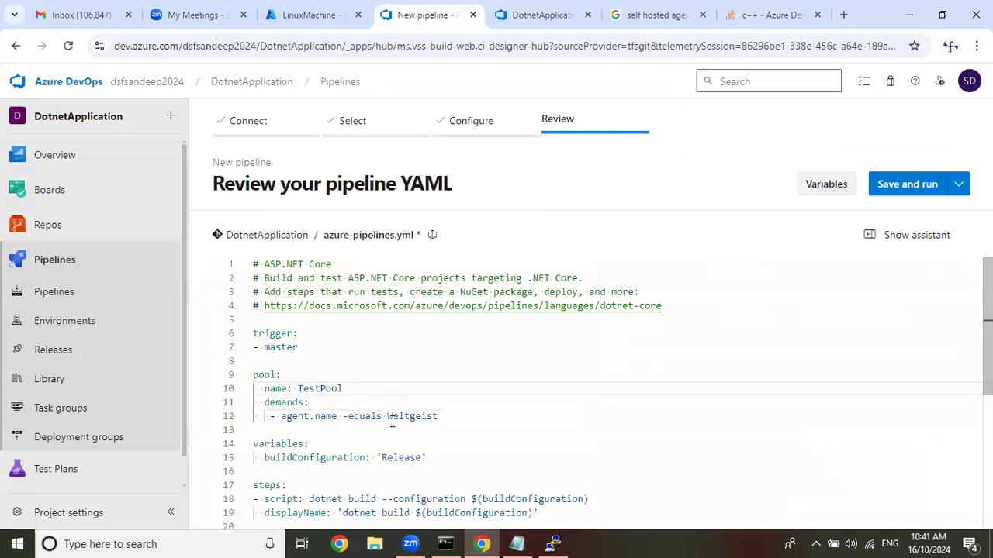
{"action": "double_click", "coordinate": [455, 417]}
{"action": "key", "text": "BackSpace"}
{"action": "type", "text": "TestAgent"}
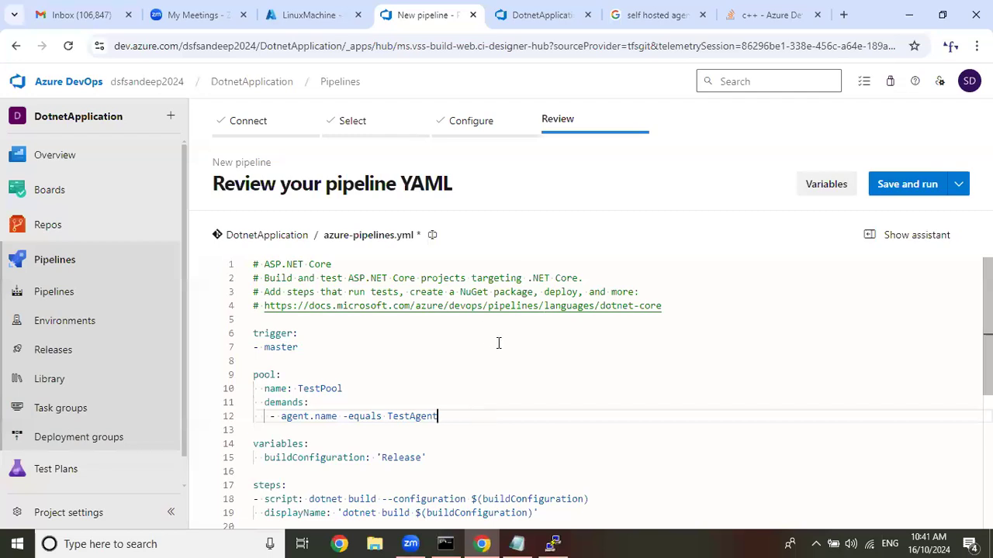
{"action": "scroll", "coordinate": [504, 349], "scroll_direction": "down", "scroll_amount": 3}
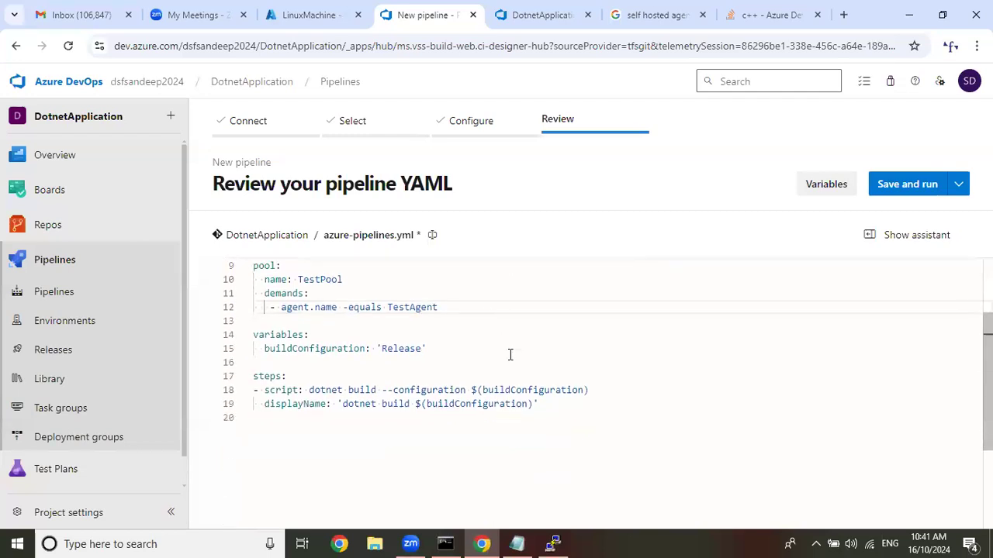
Review the classic pipeline's Restore, Build, Publish and Publish Artifact tasks and Agent job 1 for comparison with the YAML steps.
{"action": "mouse_move", "coordinate": [541, 16]}
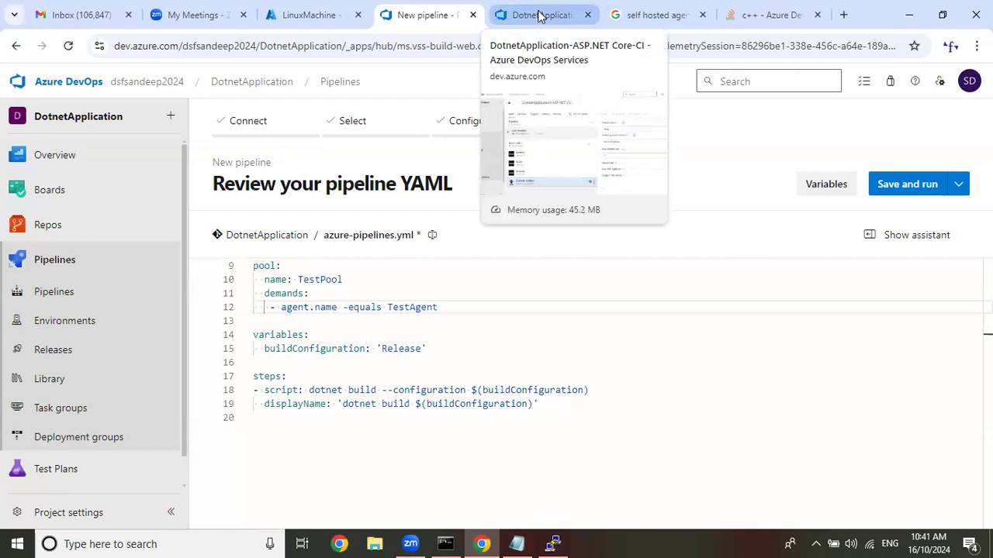
{"action": "left_click", "coordinate": [540, 15]}
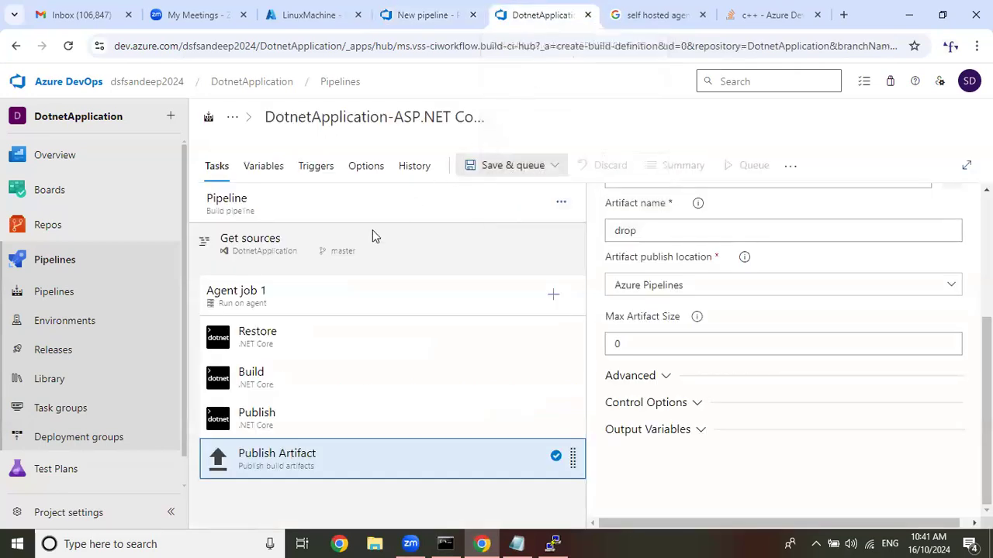
{"action": "left_click", "coordinate": [273, 345]}
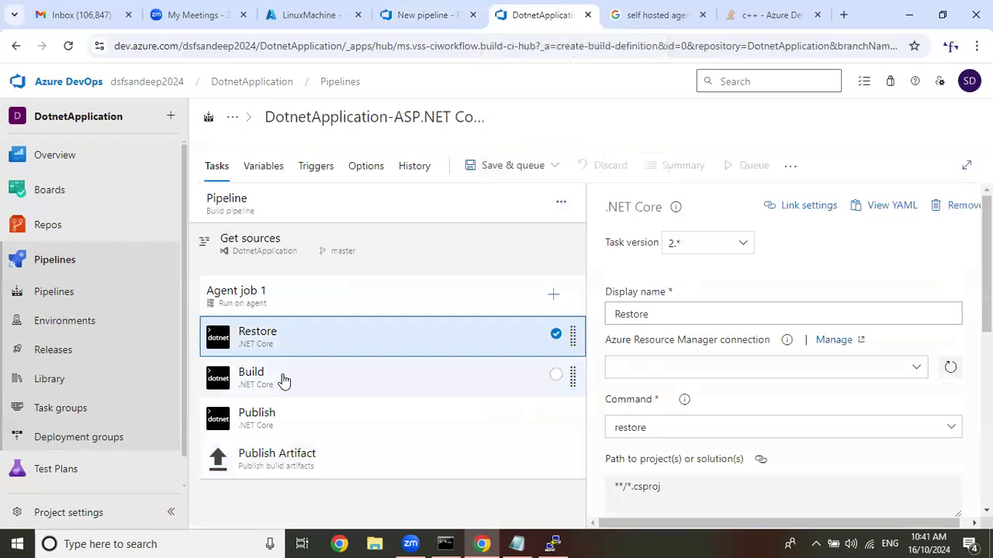
{"action": "left_click", "coordinate": [284, 380]}
{"action": "left_click", "coordinate": [282, 423]}
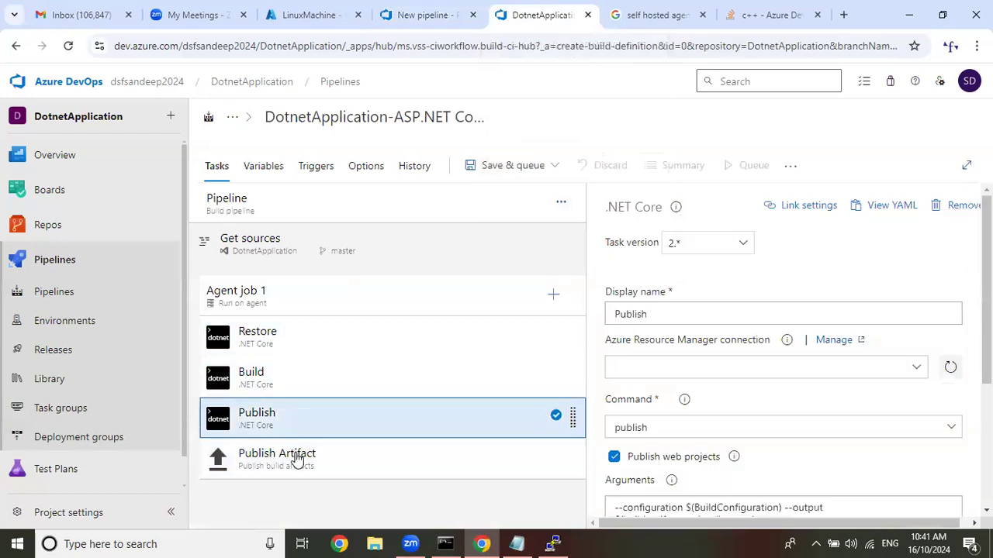
{"action": "left_click", "coordinate": [297, 459]}
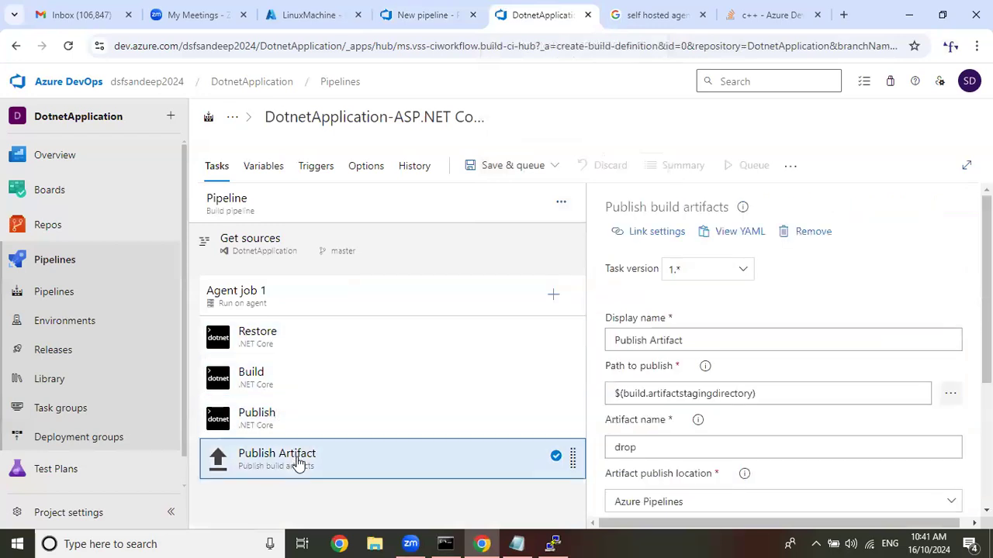
{"action": "left_click", "coordinate": [286, 306]}
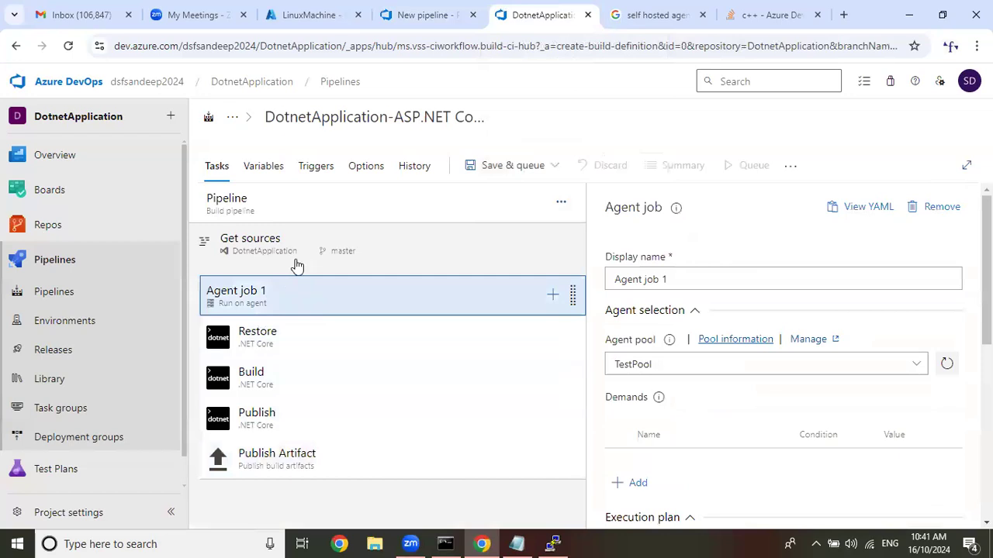
{"action": "left_click", "coordinate": [424, 14]}
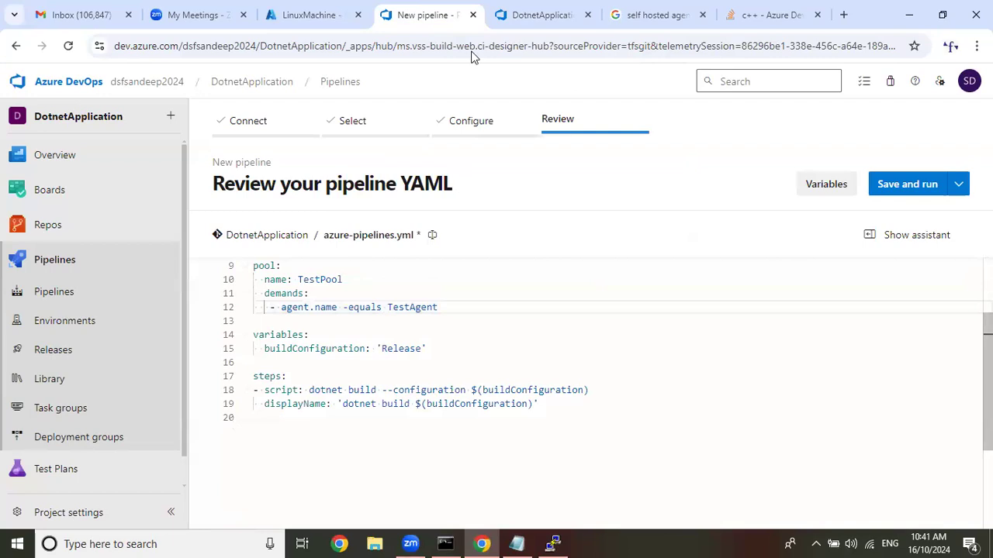
Check the Stack Overflow pool and agent demand examples against the classic pipeline's agent job, returning to the YAML pipeline.
{"action": "left_click", "coordinate": [760, 15]}
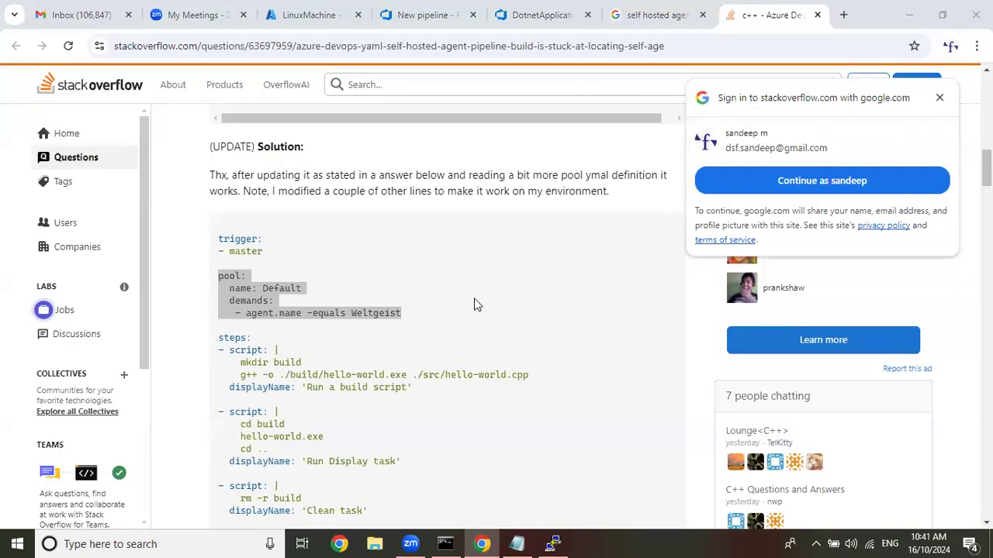
{"action": "scroll", "coordinate": [474, 305], "scroll_direction": "down", "scroll_amount": 8}
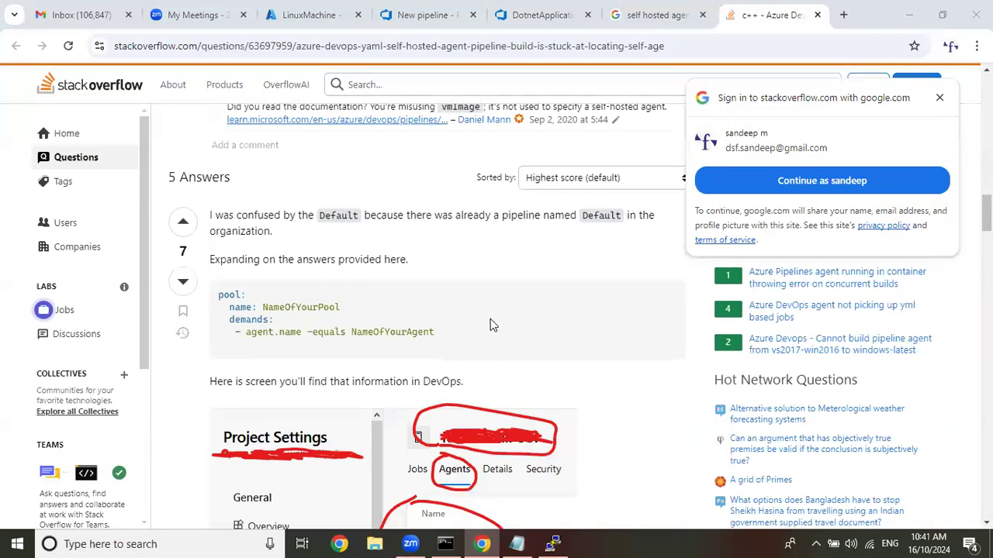
{"action": "scroll", "coordinate": [490, 321], "scroll_direction": "up", "scroll_amount": 8}
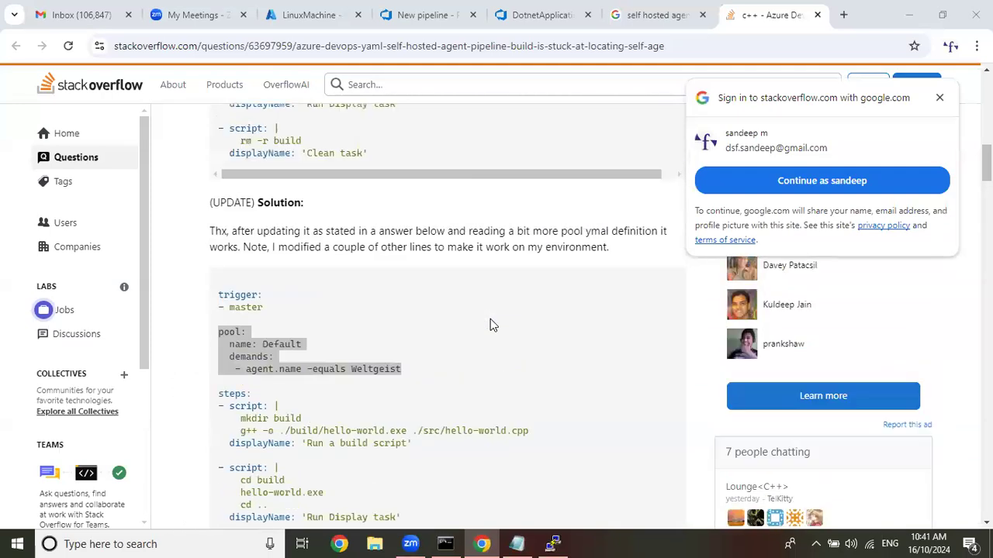
{"action": "left_click", "coordinate": [556, 17]}
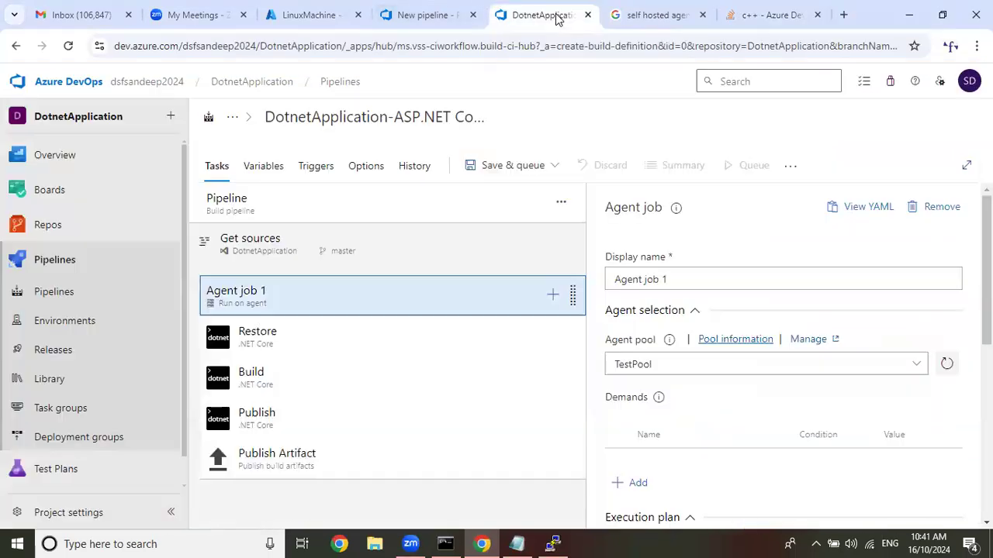
{"action": "left_click", "coordinate": [422, 15]}
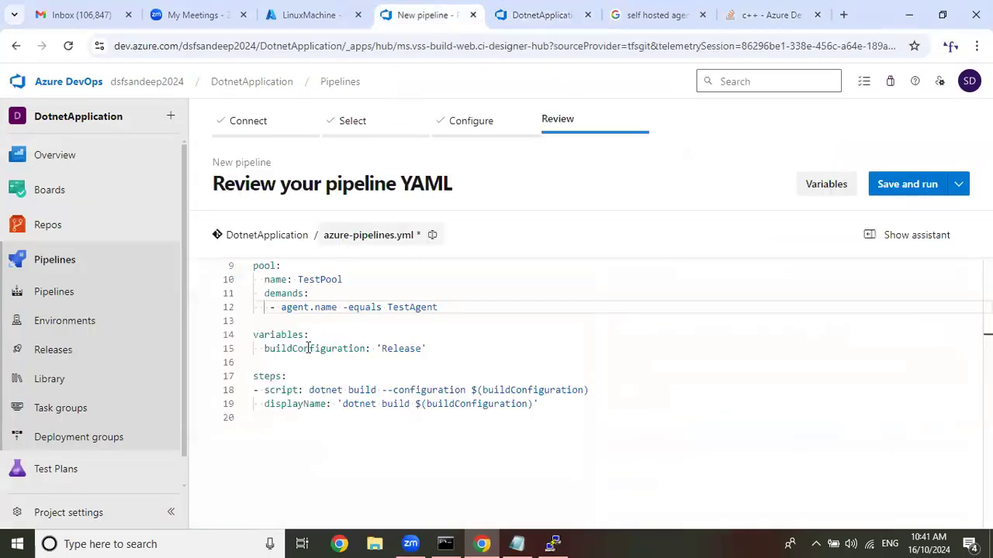
Copy the --configuration $(buildConfiguration) argument from the dotnet build script line to the end of the Azure Class 9 notes in Notepad.
{"action": "left_click", "coordinate": [256, 392]}
{"action": "left_click_drag", "start_coordinate": [269, 392], "coordinate": [280, 392]}
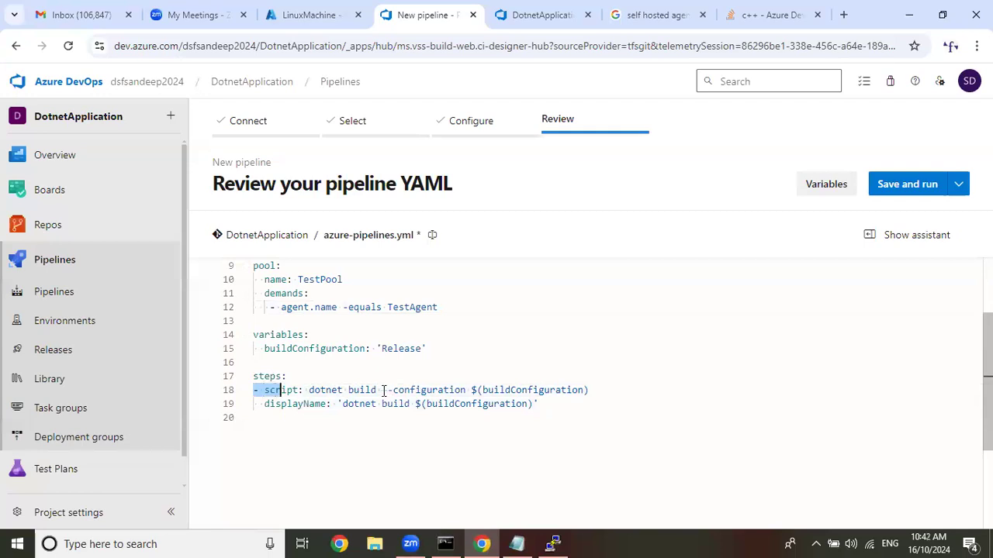
{"action": "left_click", "coordinate": [381, 390]}
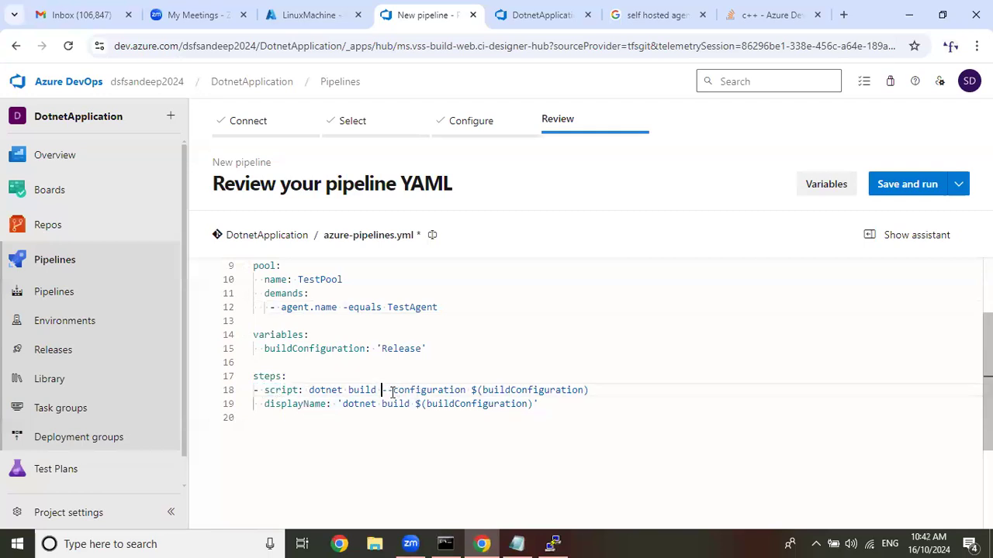
{"action": "left_click", "coordinate": [634, 395], "text": "shift"}
{"action": "key", "text": "ctrl+c"}
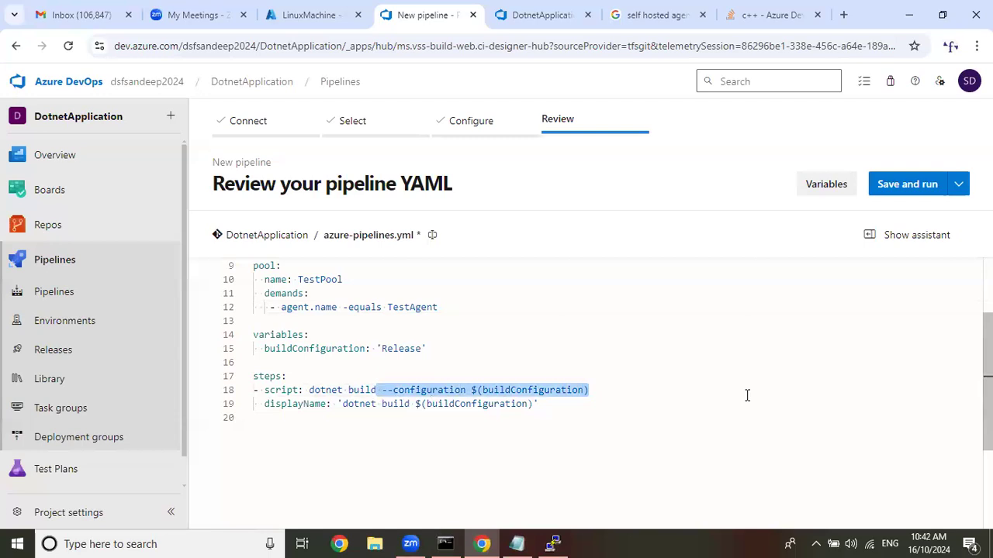
{"action": "left_click", "coordinate": [518, 544]}
{"action": "left_click", "coordinate": [640, 494]}
{"action": "key", "text": "Return"}
{"action": "key", "text": "Return"}
{"action": "key", "text": "Return"}
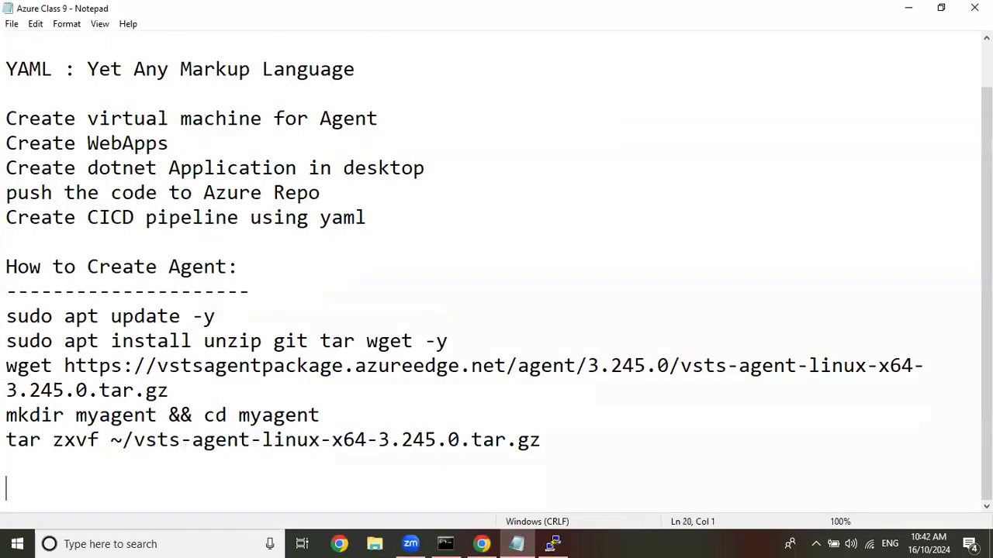
{"action": "key", "text": "ctrl+v"}
{"action": "left_click", "coordinate": [908, 8]}
Delete the dotnet build script and its displayName under steps in azure-pipelines.yml, and return to the classic pipeline's tasks.
{"action": "left_click_drag", "start_coordinate": [235, 417], "coordinate": [207, 391]}
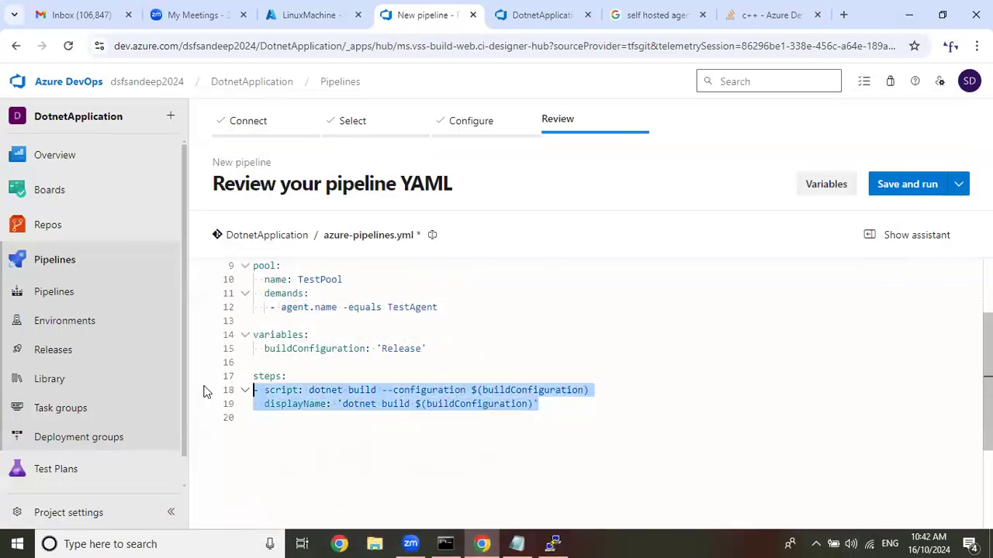
{"action": "key", "text": "BackSpace"}
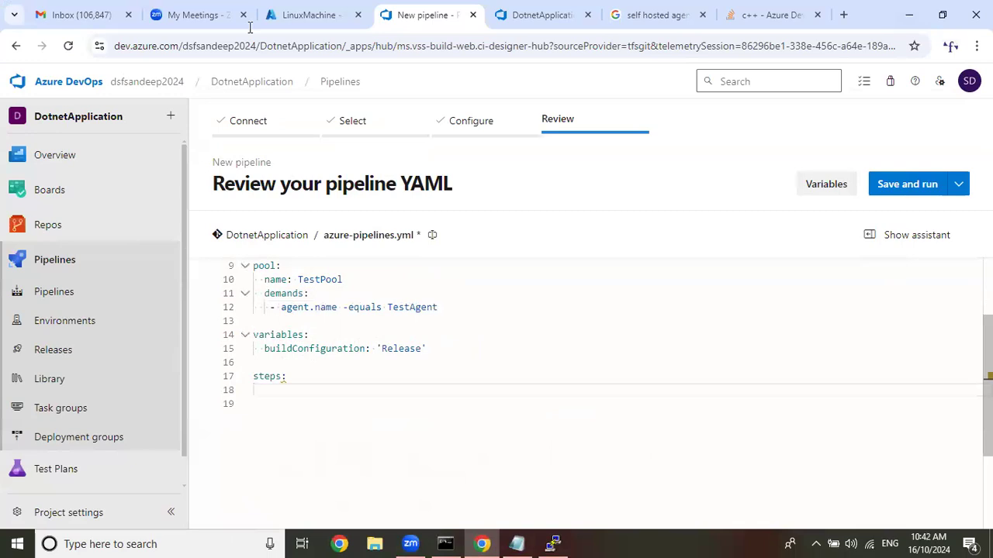
{"action": "left_click", "coordinate": [519, 14]}
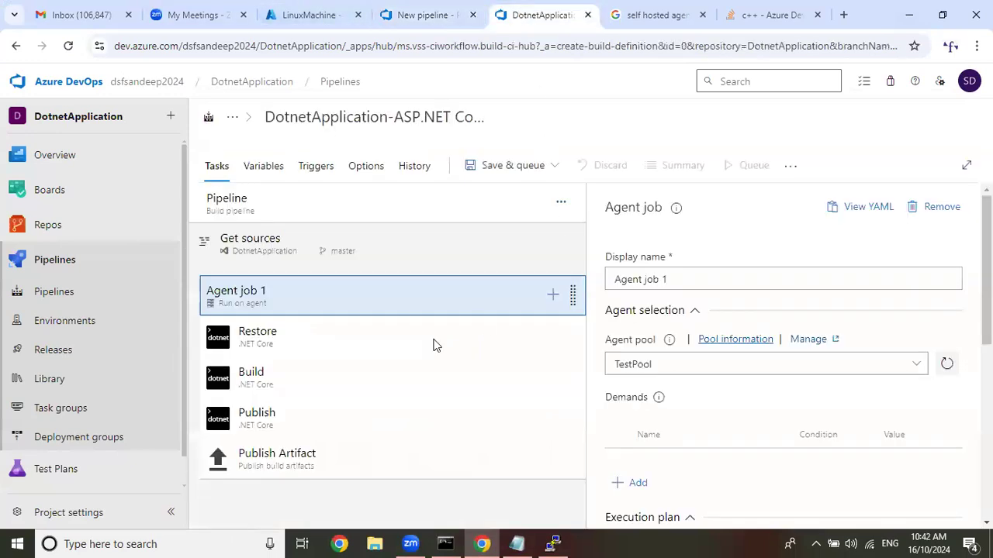
Review the classic pipeline's Restore, Build, Publish and Publish Artifact tasks, returning to the YAML pipeline.
{"action": "left_click", "coordinate": [319, 339]}
{"action": "left_click", "coordinate": [331, 388]}
{"action": "left_click", "coordinate": [317, 419]}
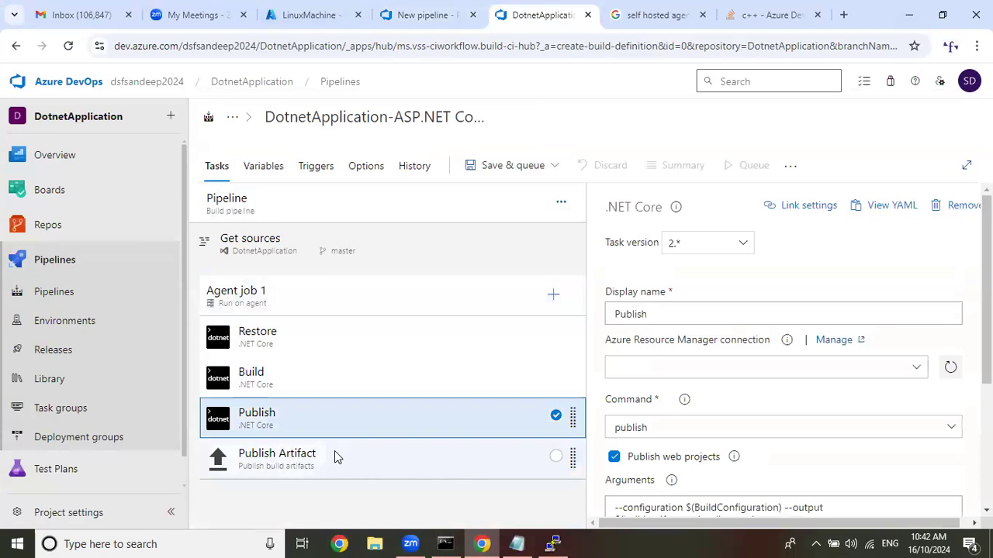
{"action": "left_click", "coordinate": [334, 453]}
{"action": "left_click", "coordinate": [432, 8]}
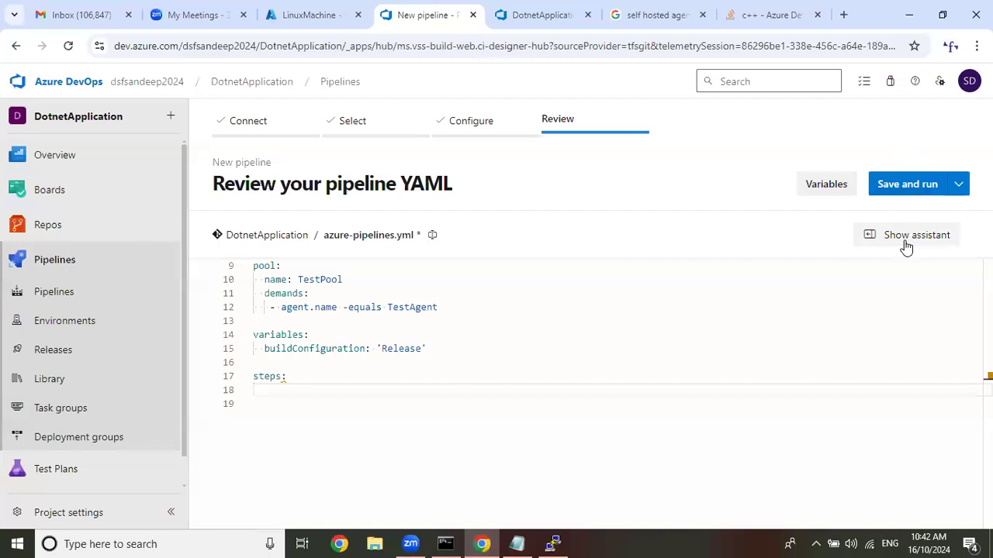
Show the YAML task assistant, choose the .NET Core task and list its available Azure Resource Manager connections.
{"action": "left_click", "coordinate": [906, 240]}
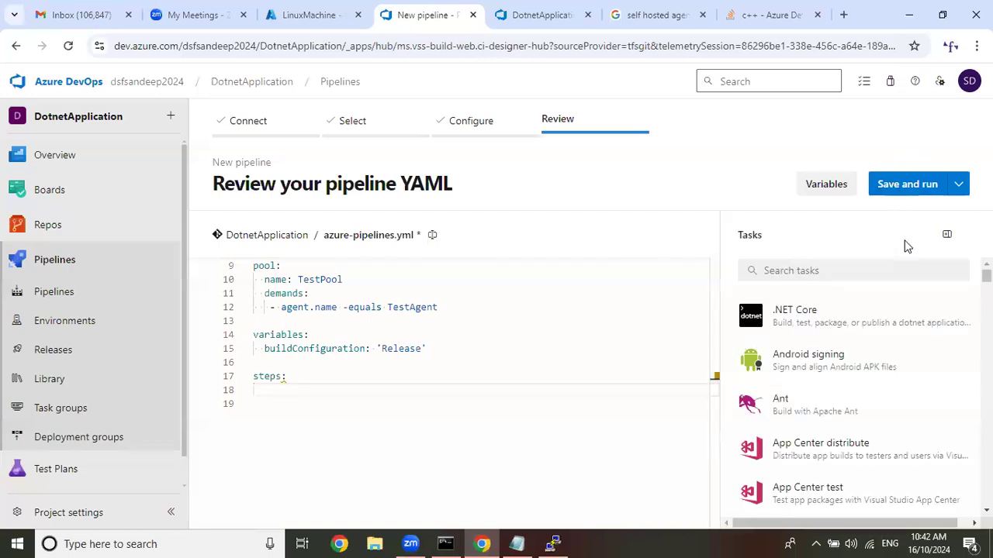
{"action": "left_click", "coordinate": [833, 327]}
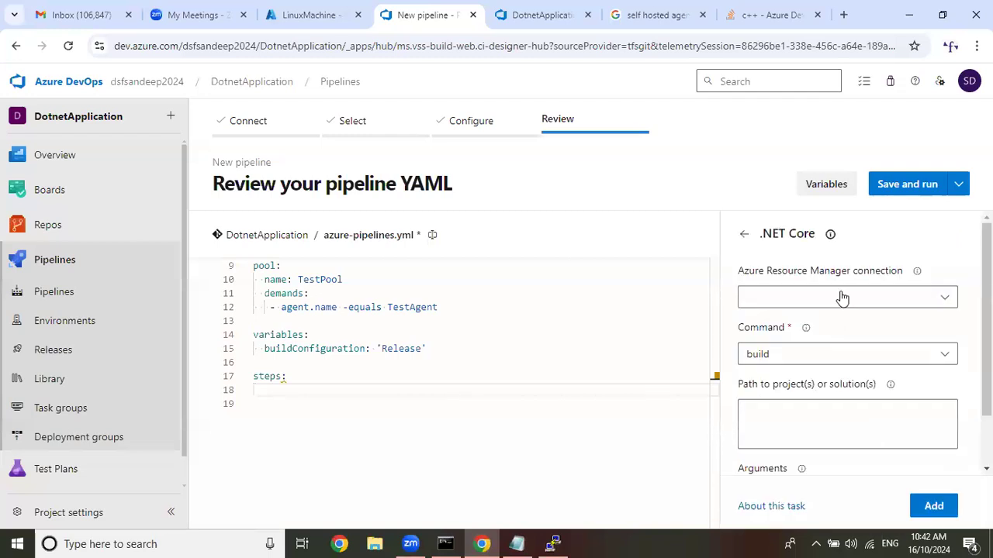
{"action": "left_click", "coordinate": [842, 299]}
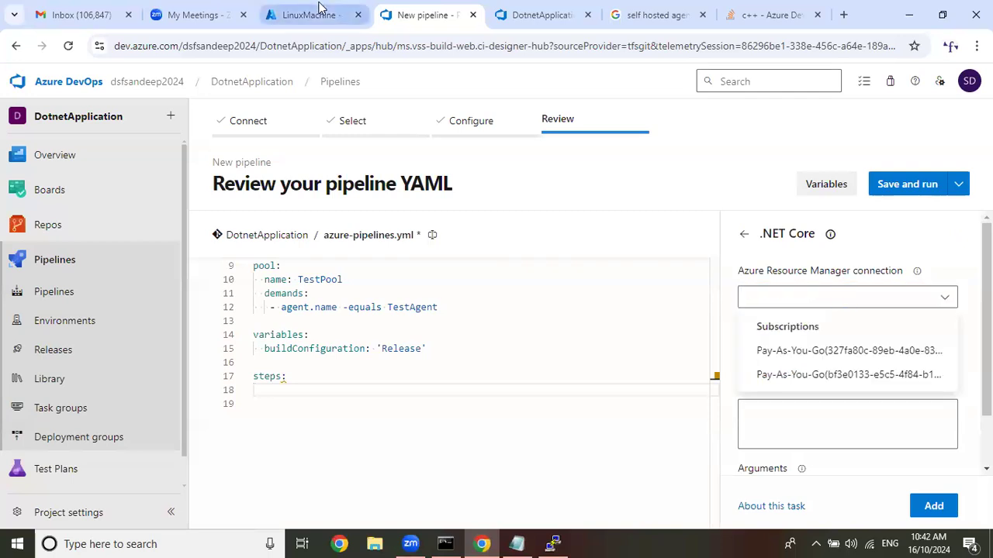
Check the full ID of the Pay-As-You-Go subscription under Subscriptions in the Azure portal.
{"action": "mouse_move", "coordinate": [319, 7]}
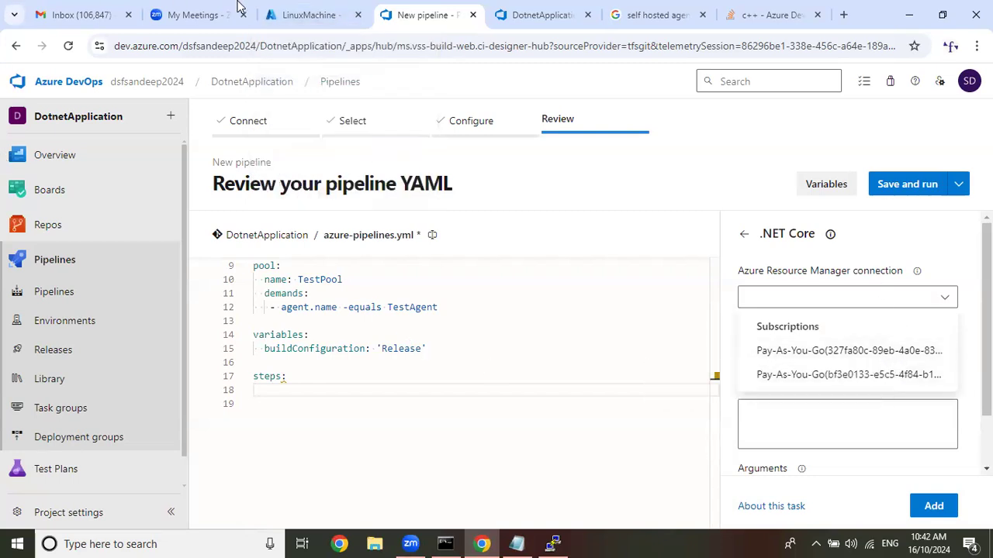
{"action": "left_click", "coordinate": [317, 15]}
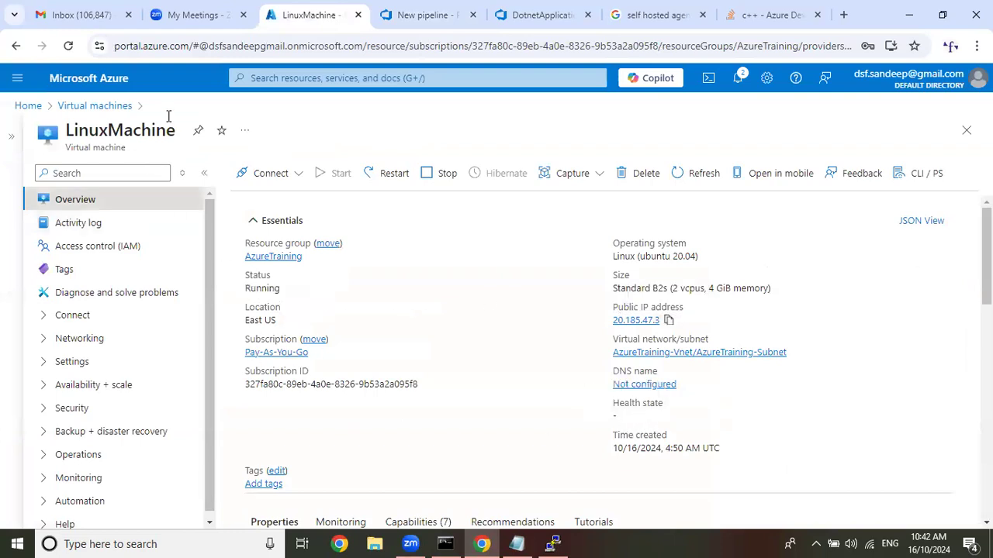
{"action": "left_click", "coordinate": [106, 77]}
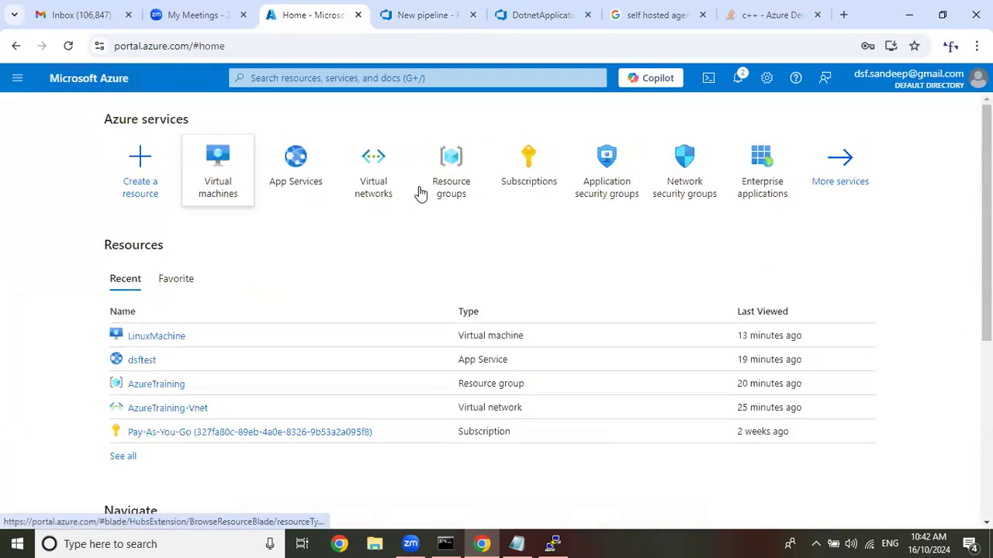
{"action": "left_click", "coordinate": [502, 184]}
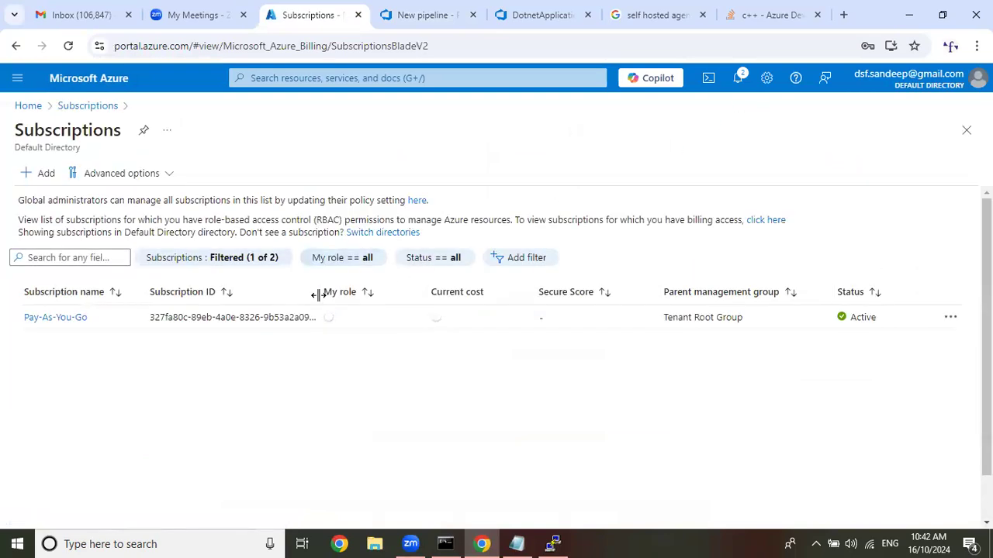
{"action": "left_click_drag", "start_coordinate": [318, 295], "coordinate": [381, 299]}
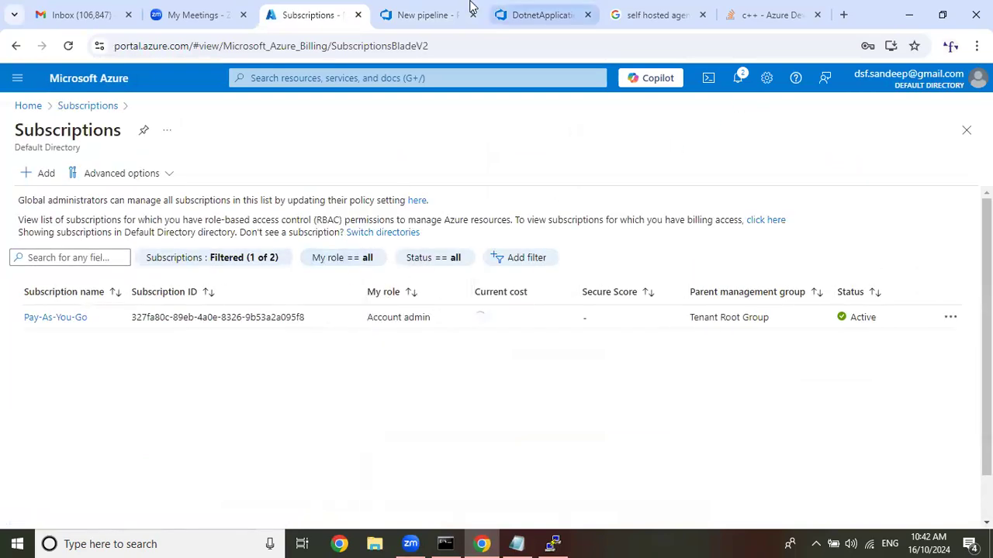
Set the .NET Core task's Azure Resource Manager connection to the Pay-As-You-Go subscription matching the portal's ID, and authorize it.
{"action": "left_click", "coordinate": [403, 13]}
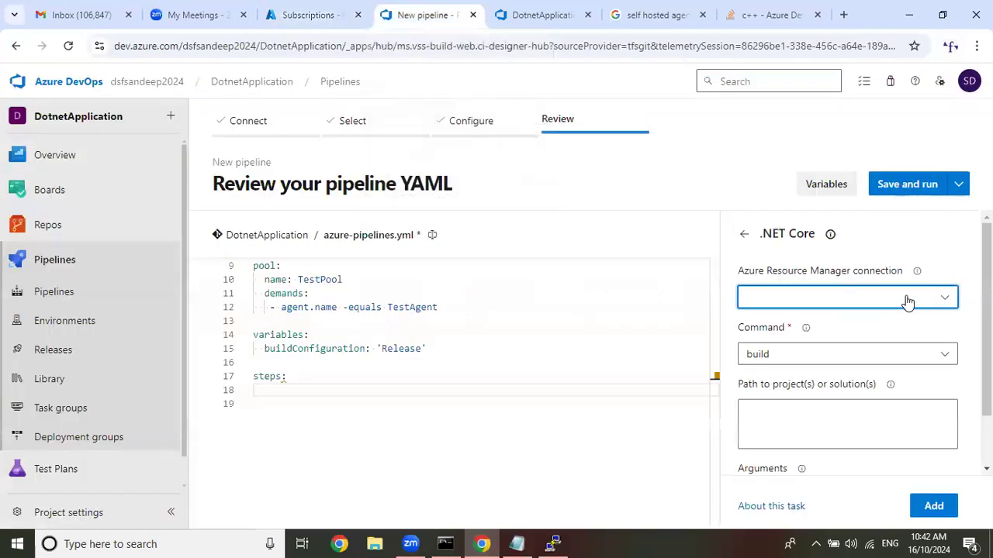
{"action": "left_click", "coordinate": [940, 296]}
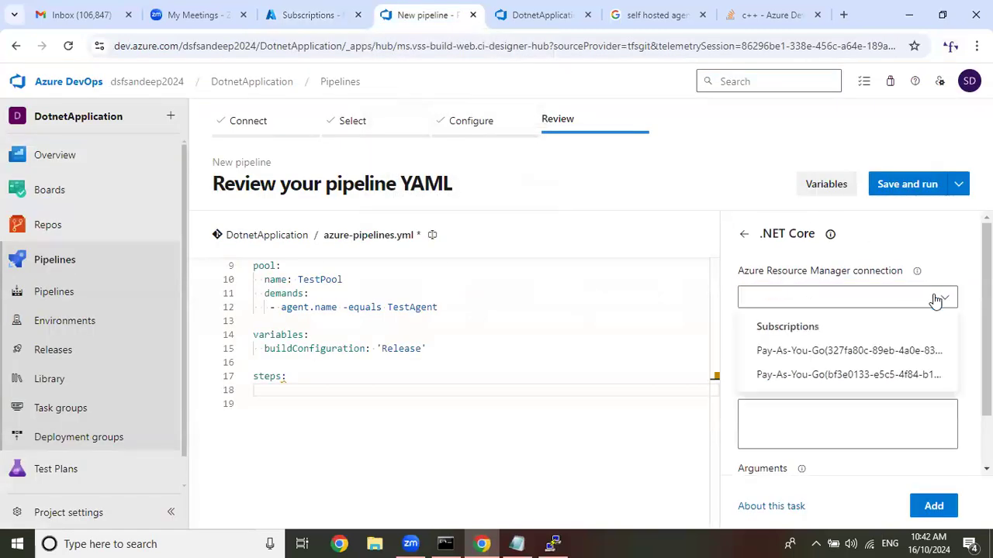
{"action": "left_click", "coordinate": [857, 353]}
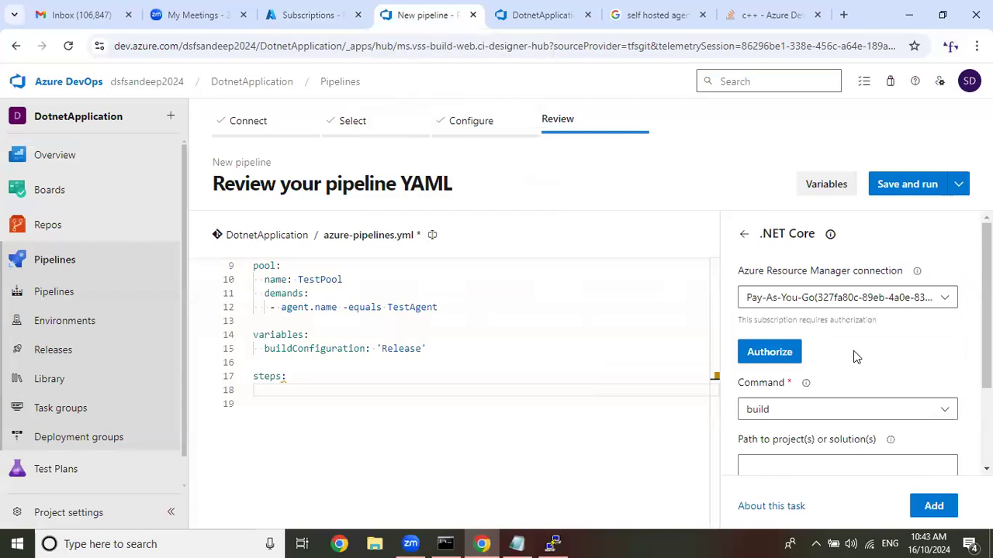
{"action": "left_click", "coordinate": [764, 358]}
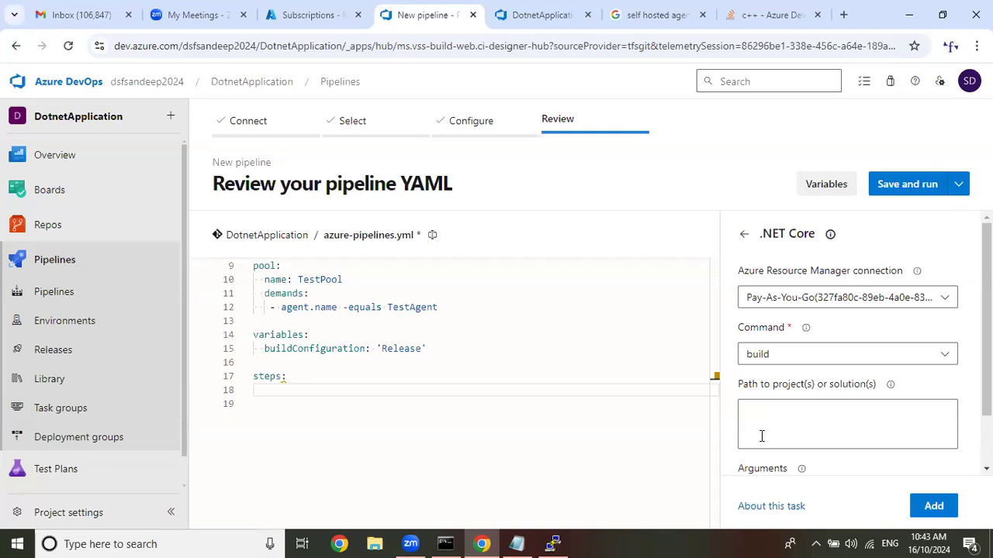
Following the classic Restore task, set the .NET Core task's command to restore and its project path to **/*.csproj.
{"action": "left_click", "coordinate": [836, 359]}
{"action": "left_click", "coordinate": [835, 361]}
{"action": "left_click", "coordinate": [814, 417]}
{"action": "left_click", "coordinate": [554, 7]}
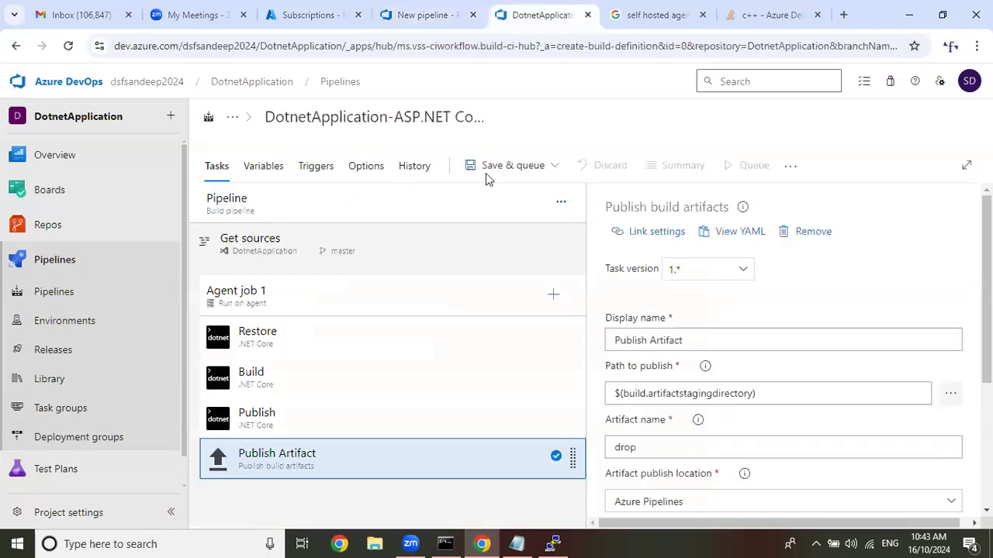
{"action": "left_click", "coordinate": [305, 345]}
{"action": "left_click", "coordinate": [408, 6]}
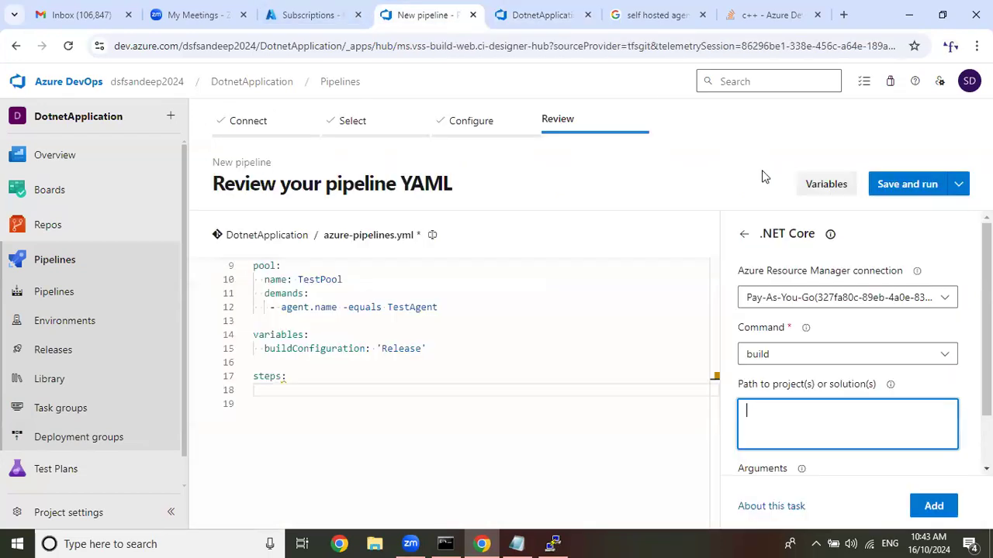
{"action": "left_click", "coordinate": [807, 351]}
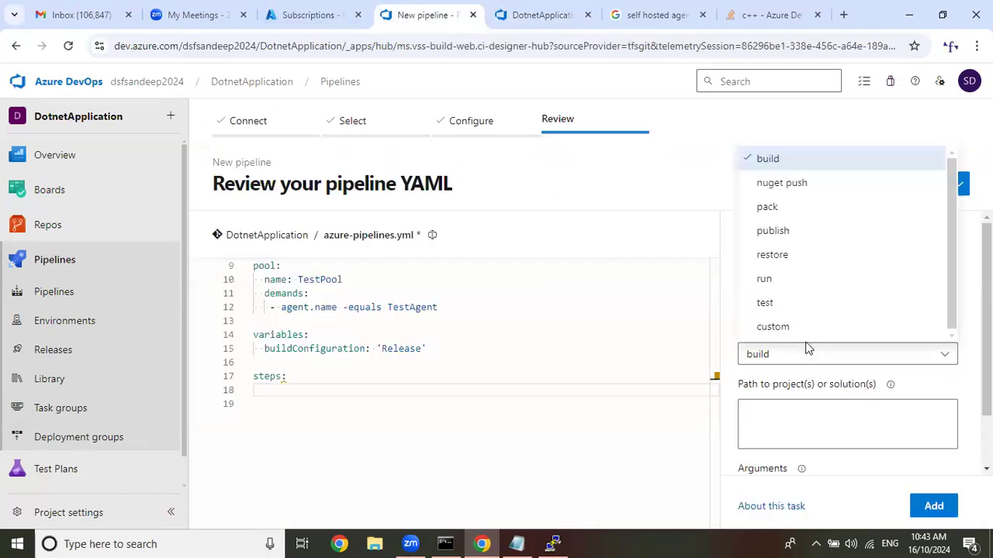
{"action": "left_click", "coordinate": [804, 256]}
{"action": "left_click", "coordinate": [765, 412]}
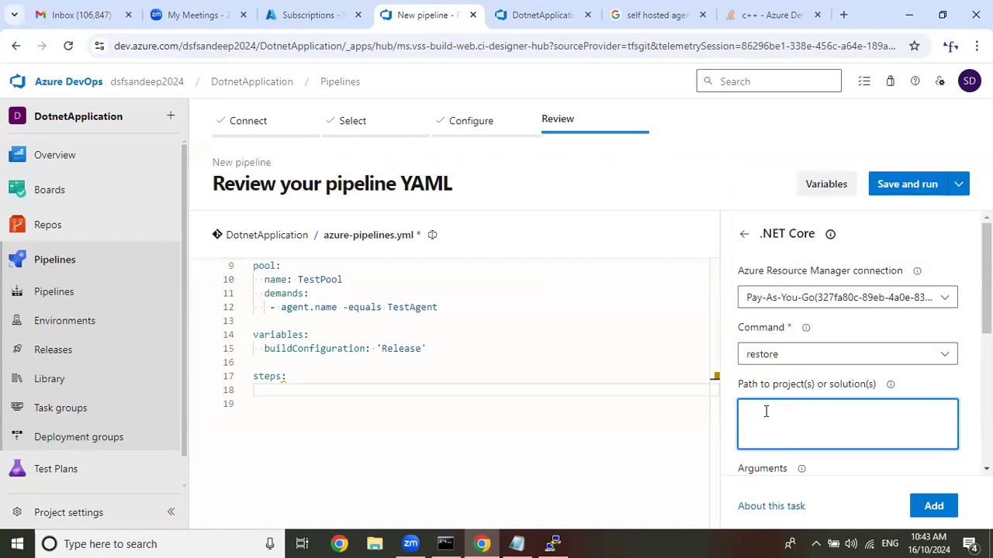
{"action": "type", "text": "**"}
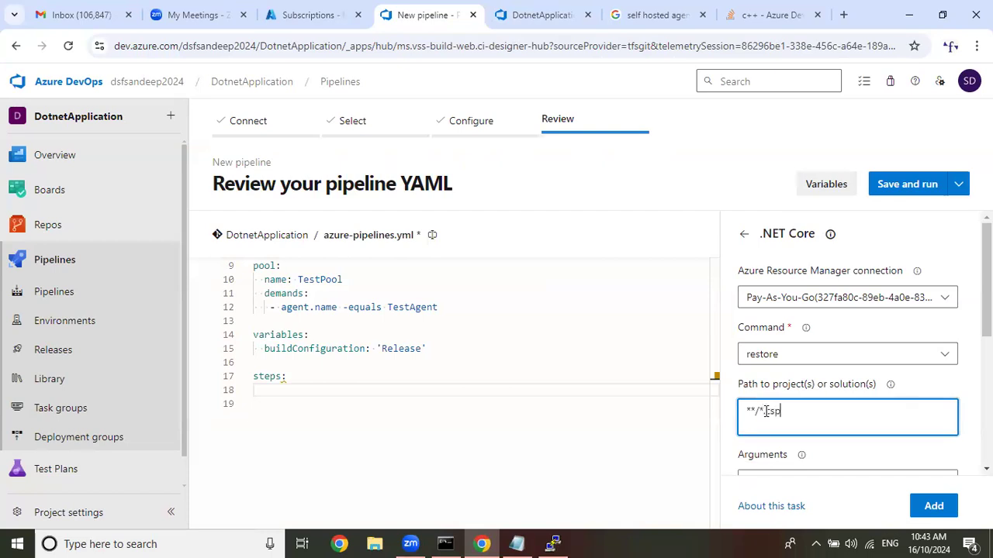
Check the C# project file in the Desktop folder Test\Helloworld.web with File Explorer, returning to the YAML pipeline.
{"action": "left_click", "coordinate": [388, 542]}
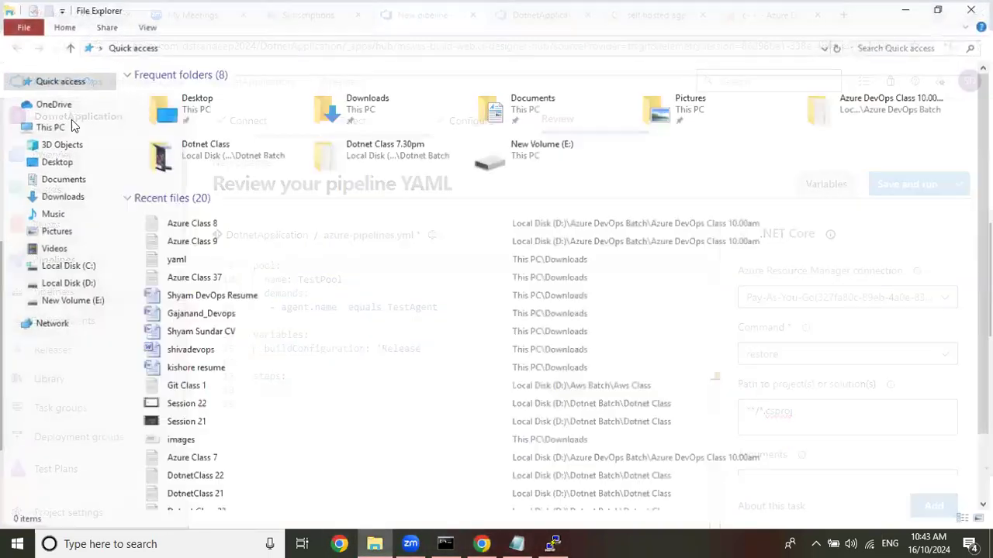
{"action": "left_click", "coordinate": [72, 162]}
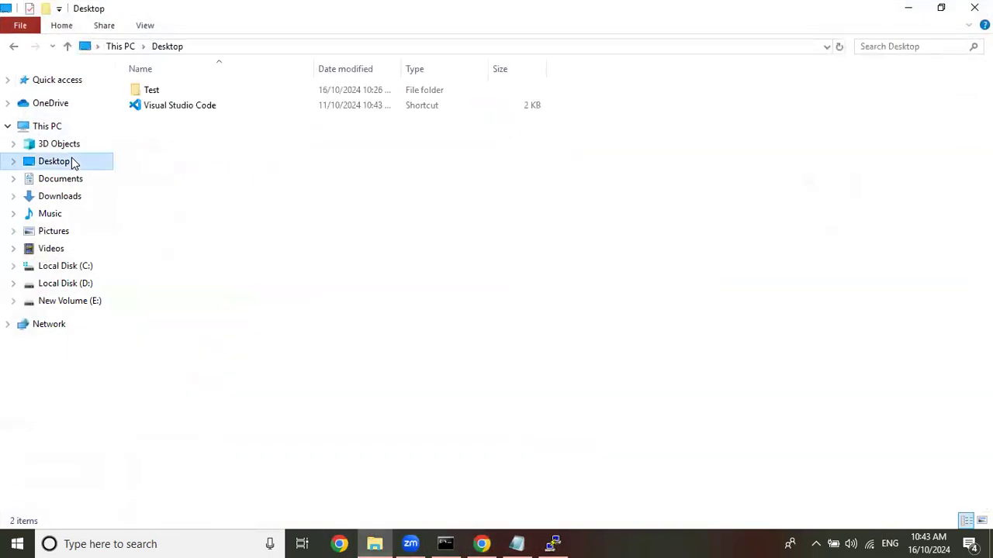
{"action": "double_click", "coordinate": [222, 91]}
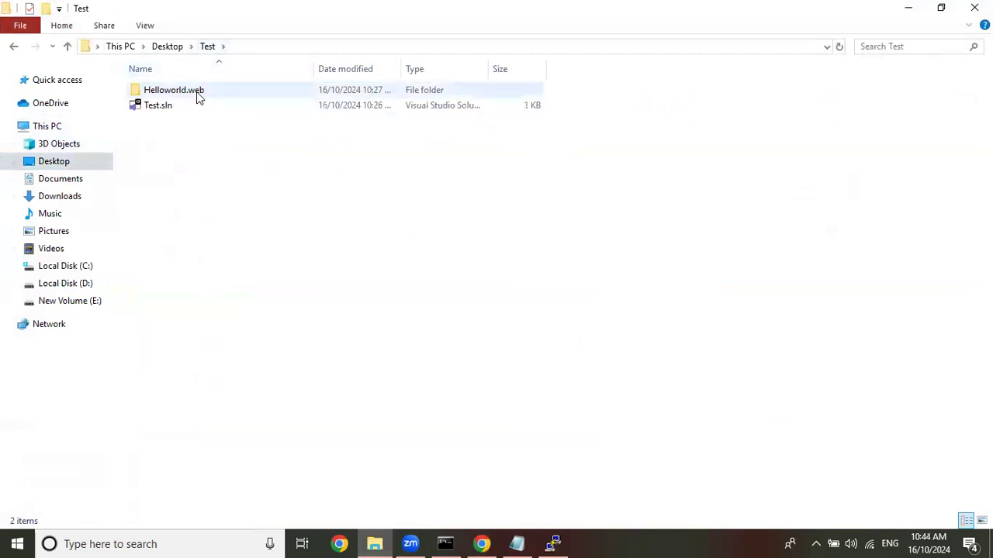
{"action": "double_click", "coordinate": [196, 91]}
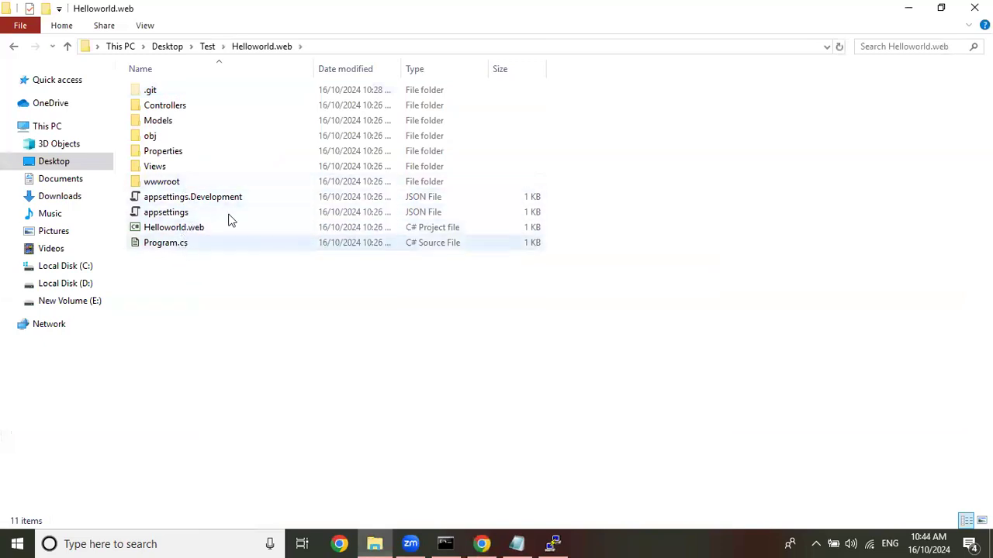
{"action": "left_click", "coordinate": [908, 8]}
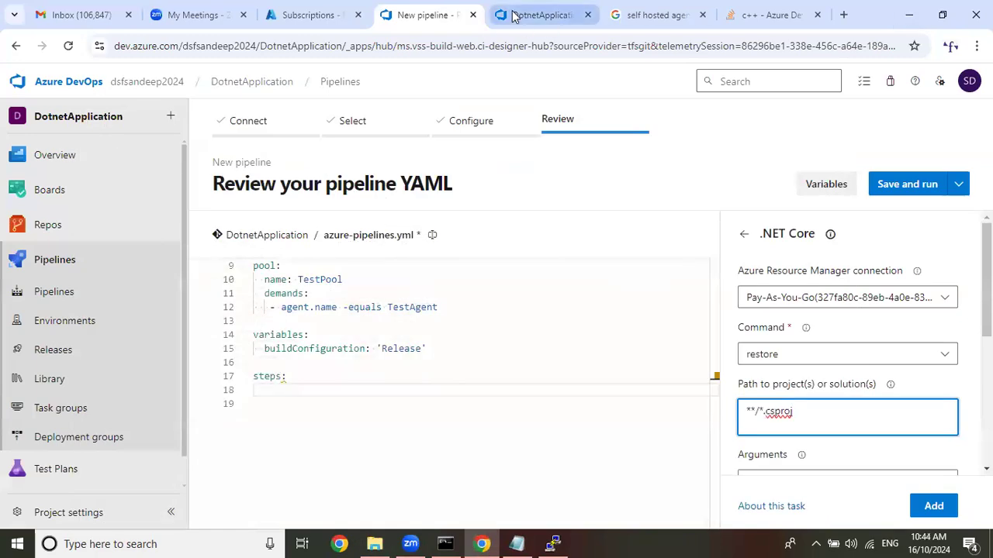
Replace the .NET Core task's project path with **/*.csproj copied from the classic pipeline's Restore task.
{"action": "left_click", "coordinate": [535, 16]}
{"action": "scroll", "coordinate": [616, 292], "scroll_direction": "down", "scroll_amount": 3}
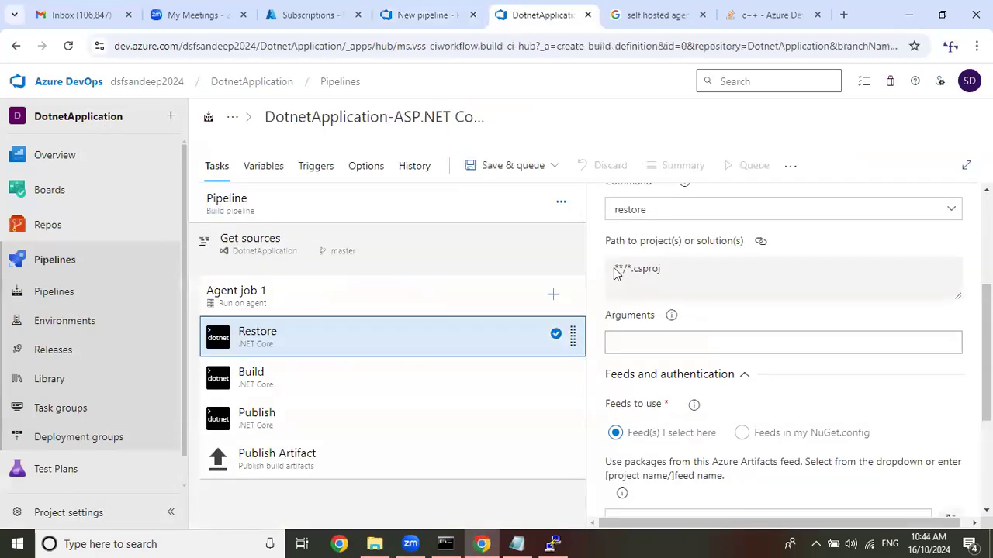
{"action": "left_click_drag", "start_coordinate": [616, 269], "coordinate": [663, 271]}
{"action": "right_click", "coordinate": [660, 271]}
{"action": "left_click", "coordinate": [675, 283]}
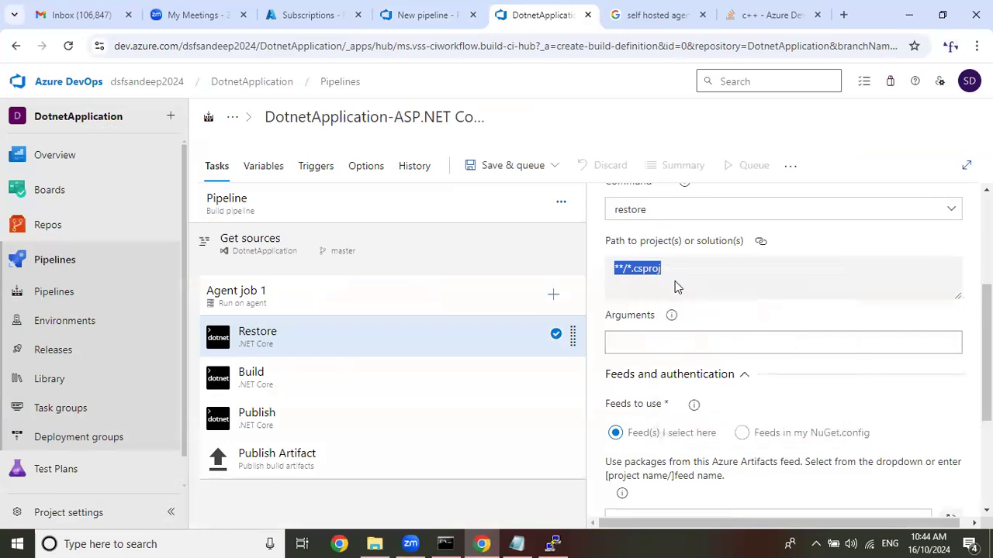
{"action": "left_click", "coordinate": [427, 15]}
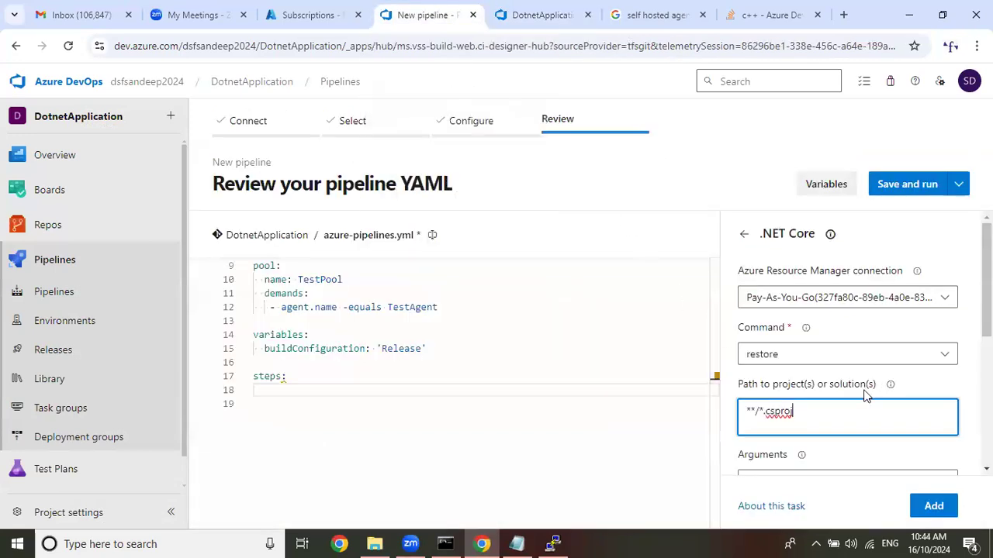
{"action": "left_click_drag", "start_coordinate": [808, 410], "coordinate": [584, 411]}
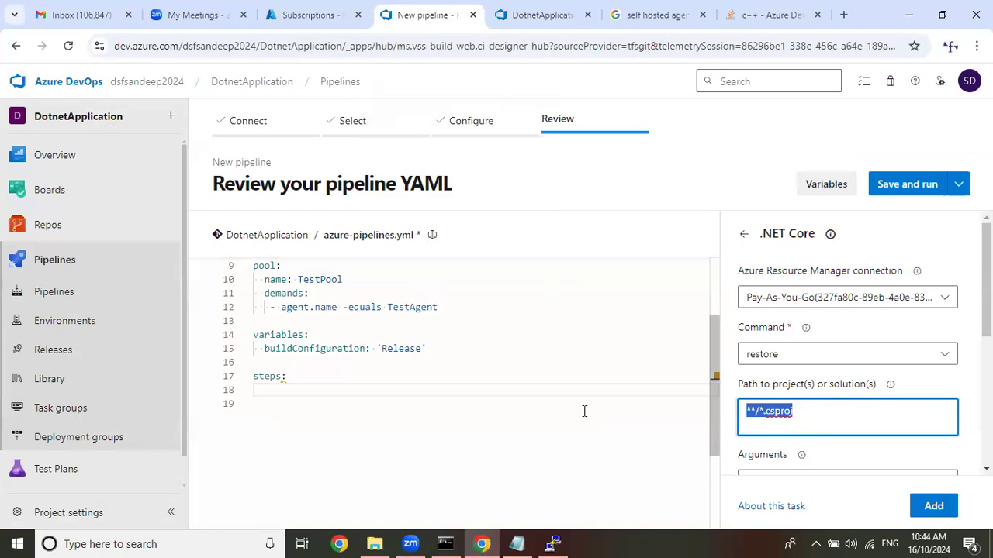
{"action": "key", "text": "ctrl+v"}
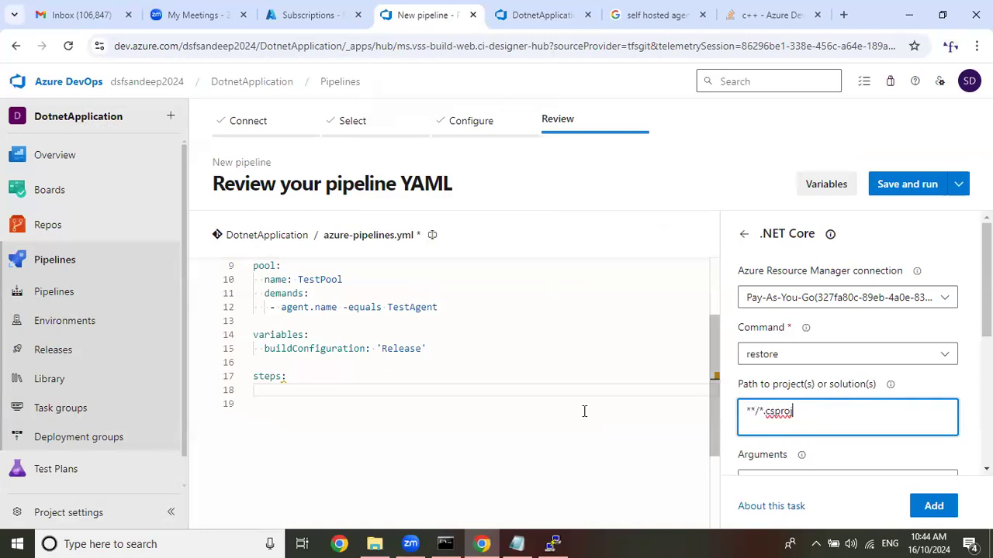
Review the restore task's connection, command and project path, checking the path against the C# project file in File Explorer's Helloworld.web folder.
{"action": "scroll", "coordinate": [822, 411], "scroll_direction": "down", "scroll_amount": 2}
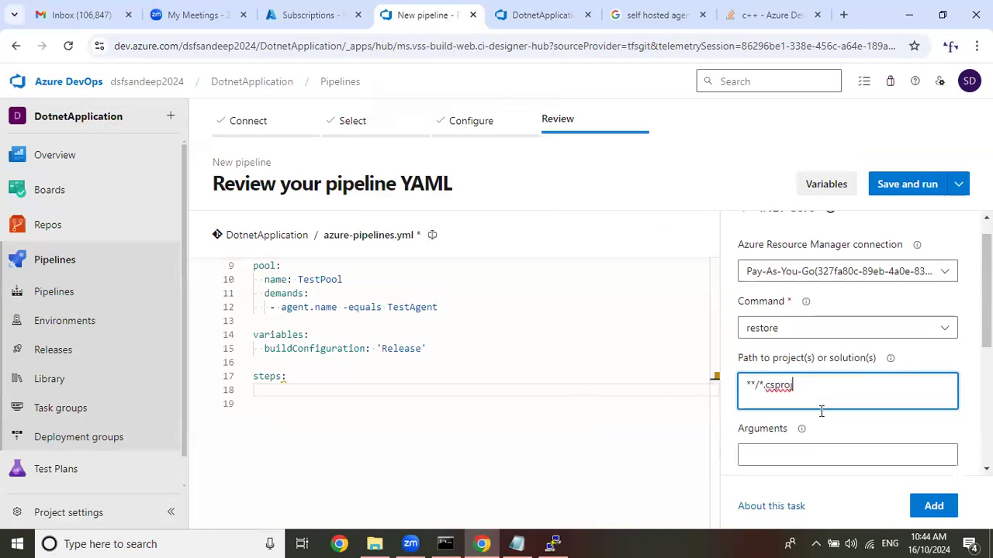
{"action": "scroll", "coordinate": [812, 400], "scroll_direction": "up", "scroll_amount": 1}
{"action": "left_click", "coordinate": [542, 15]}
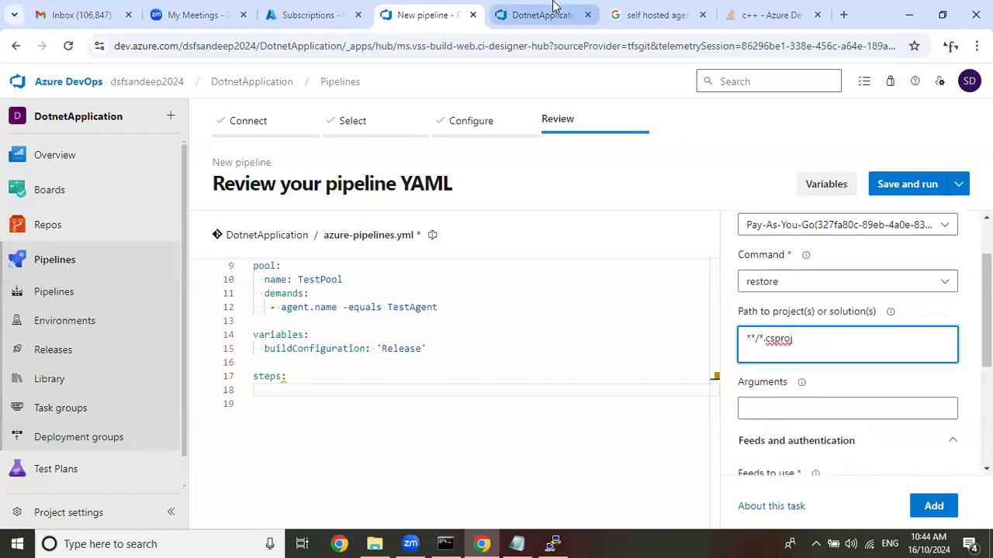
{"action": "left_click", "coordinate": [431, 15]}
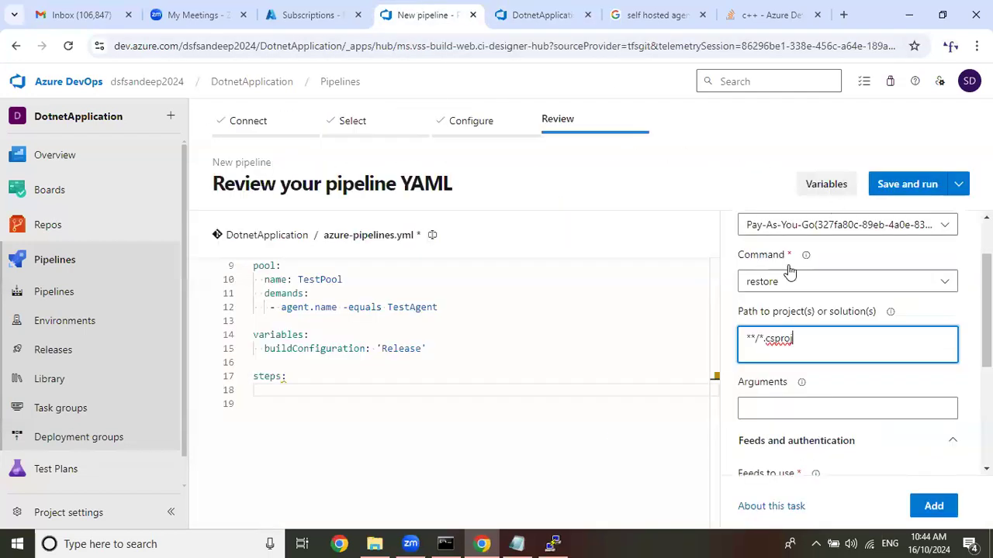
{"action": "left_click", "coordinate": [314, 389]}
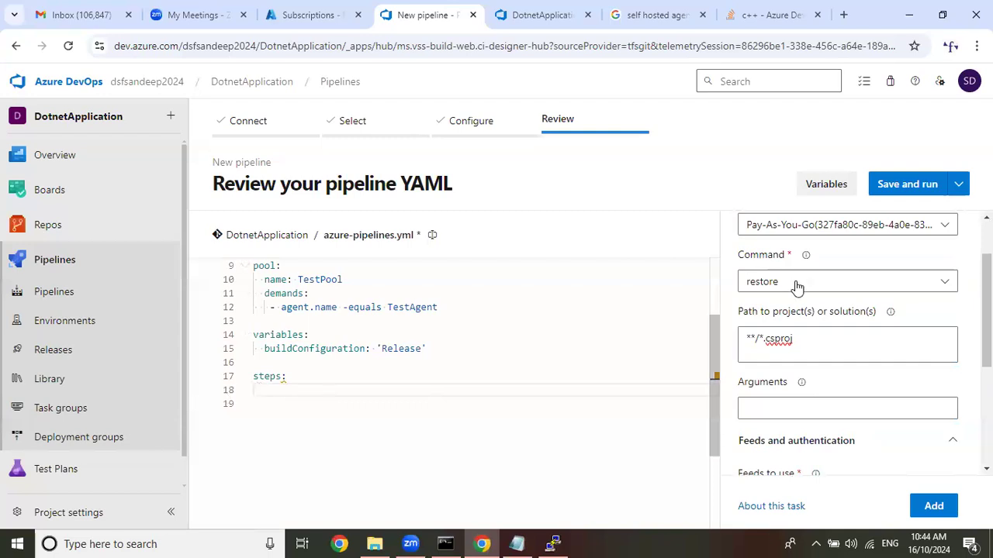
{"action": "scroll", "coordinate": [796, 287], "scroll_direction": "up", "scroll_amount": 2}
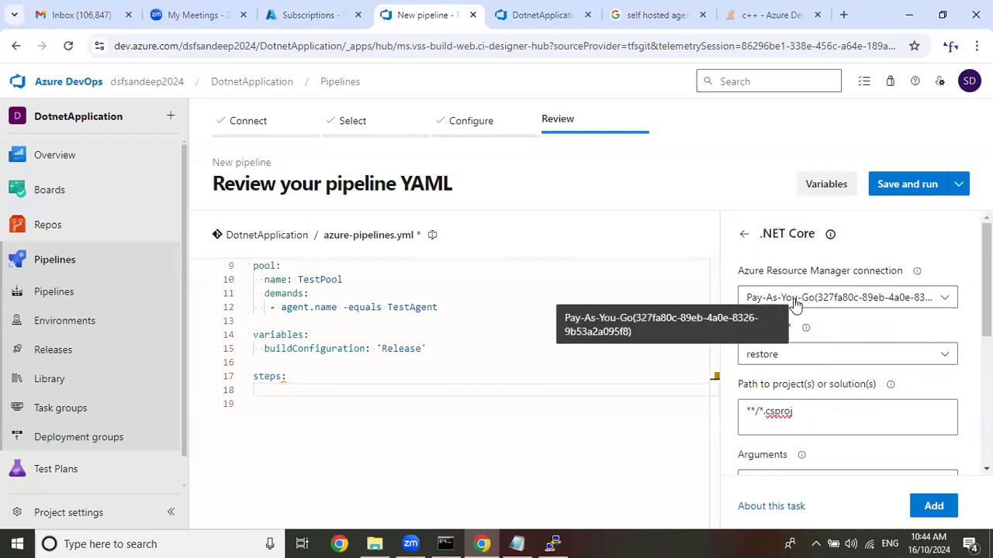
{"action": "scroll", "coordinate": [796, 307], "scroll_direction": "down", "scroll_amount": 1}
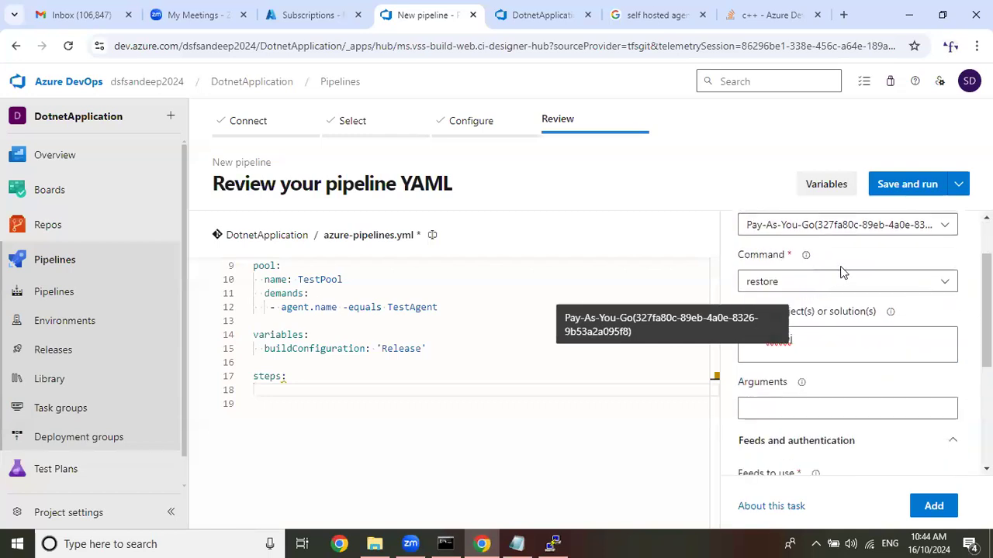
{"action": "left_click", "coordinate": [786, 281]}
{"action": "left_click_drag", "start_coordinate": [794, 339], "coordinate": [740, 339]}
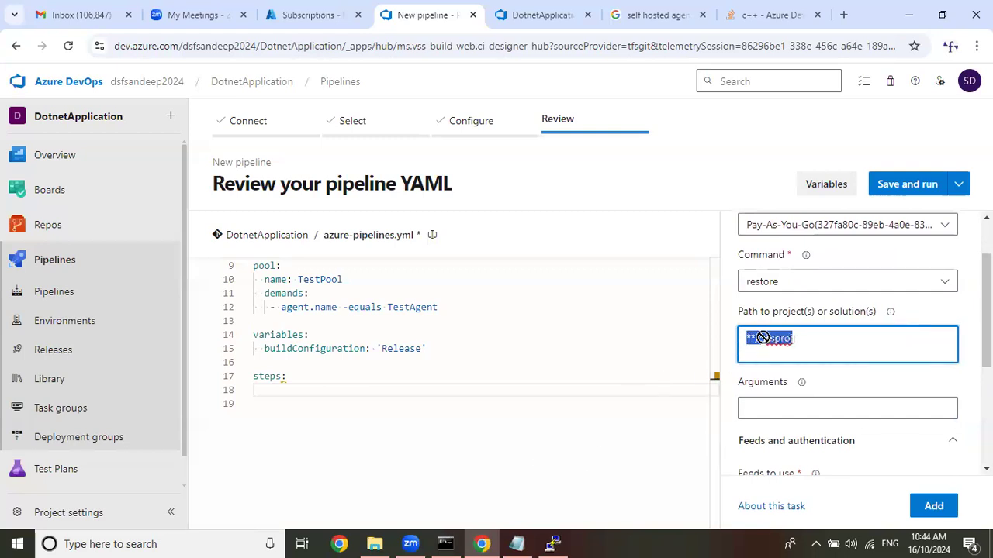
{"action": "left_click_drag", "start_coordinate": [769, 342], "coordinate": [822, 345]}
{"action": "left_click", "coordinate": [386, 542]}
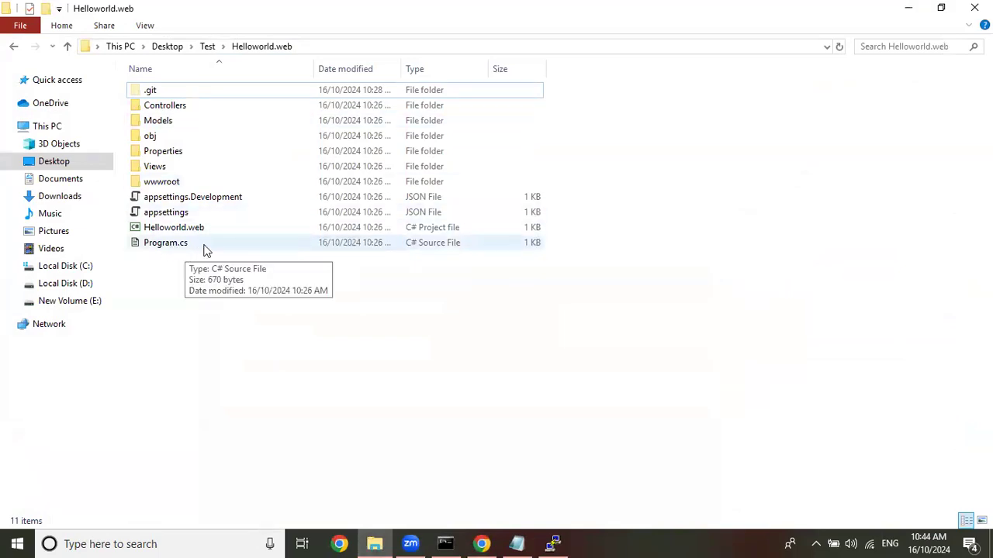
{"action": "left_click", "coordinate": [906, 8]}
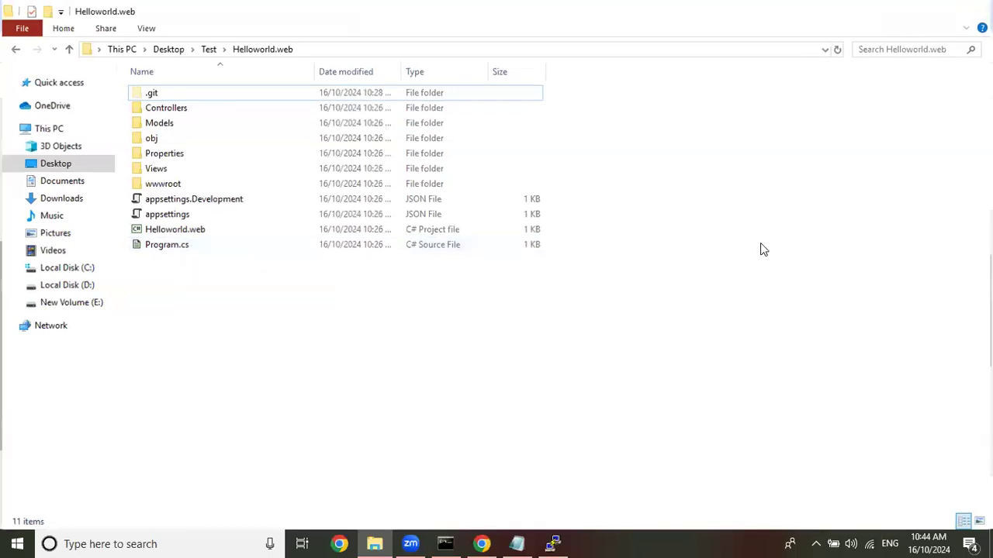
Add the configured .NET Core restore task to azure-pipelines.yml on the empty line under steps.
{"action": "left_click", "coordinate": [394, 384]}
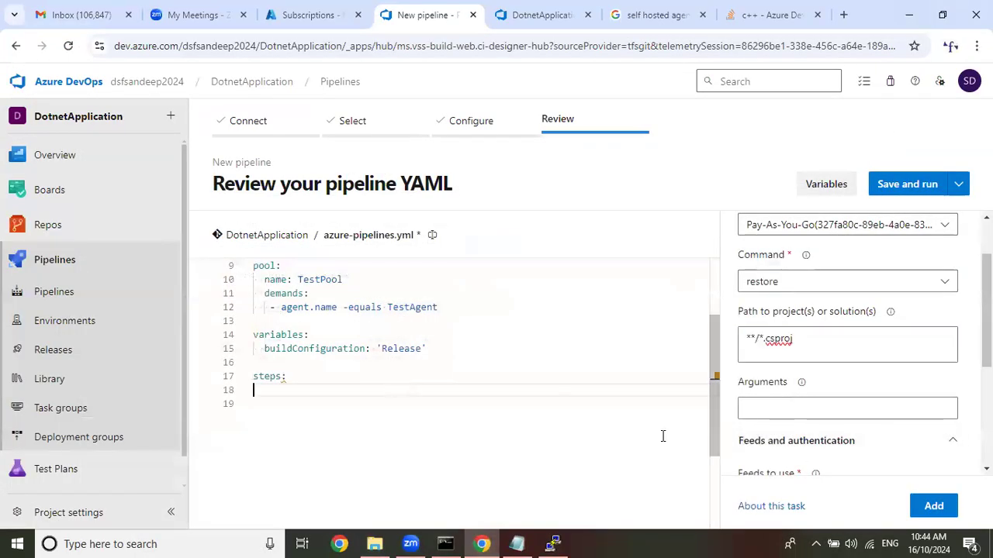
{"action": "left_click", "coordinate": [934, 508]}
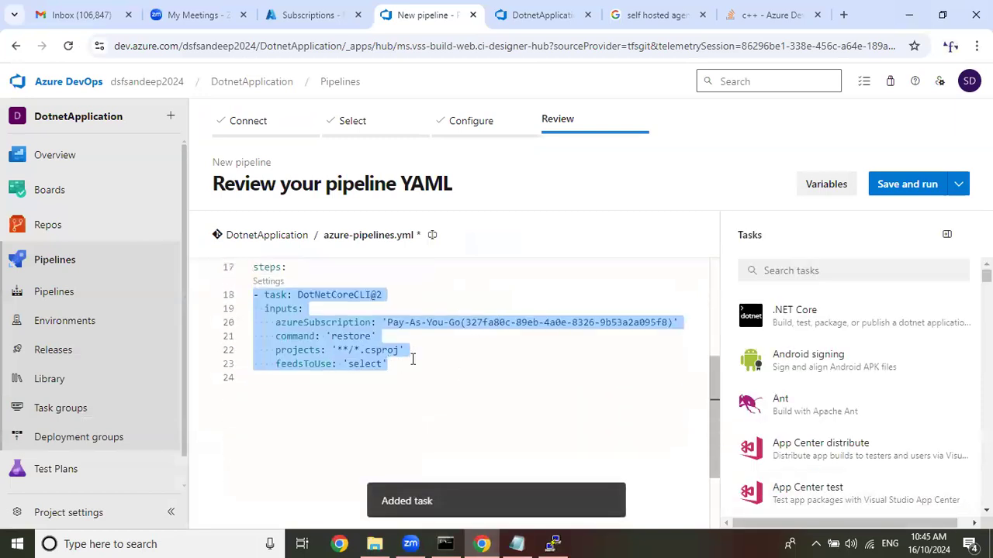
Insert blank lines below the restore task's feedsToUse line and place the cursor on line 25.
{"action": "left_click", "coordinate": [409, 358]}
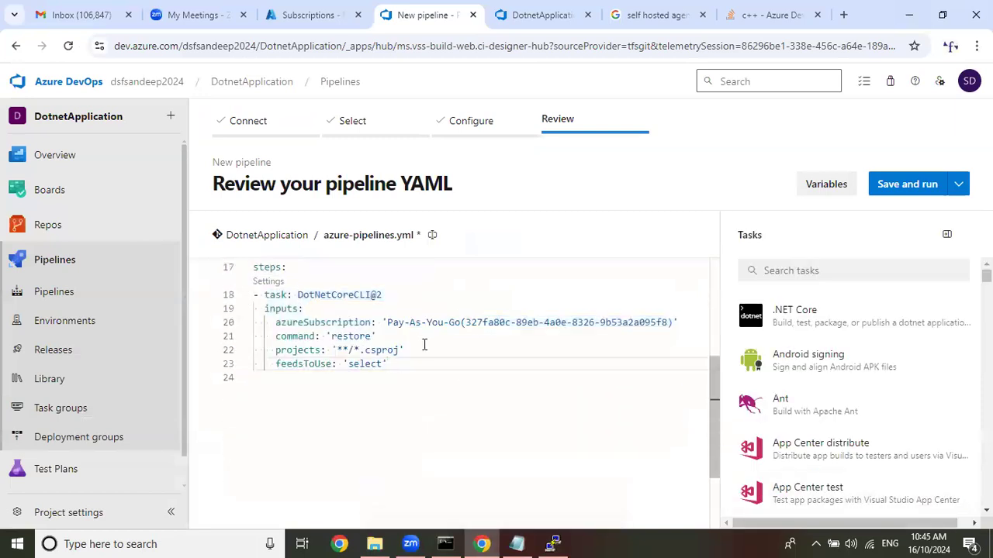
{"action": "key", "text": "Return"}
{"action": "key", "text": "Escape"}
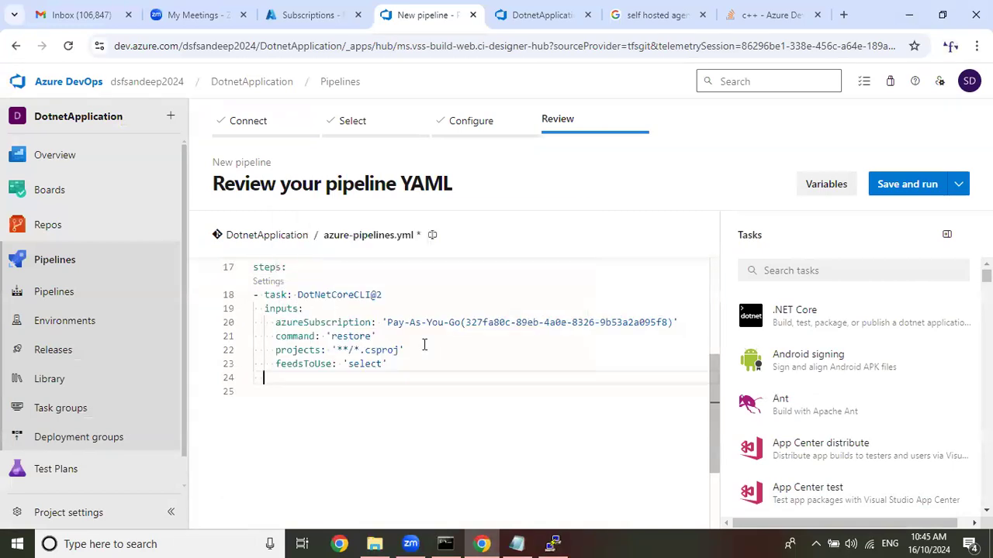
{"action": "key", "text": "Return"}
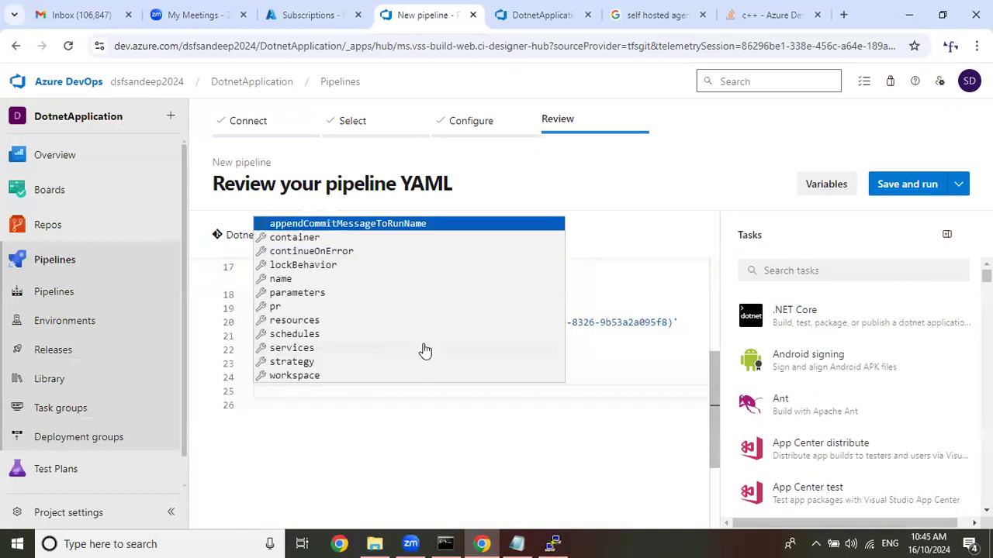
{"action": "left_click", "coordinate": [374, 403]}
{"action": "left_click", "coordinate": [401, 362]}
{"action": "key", "text": "Return"}
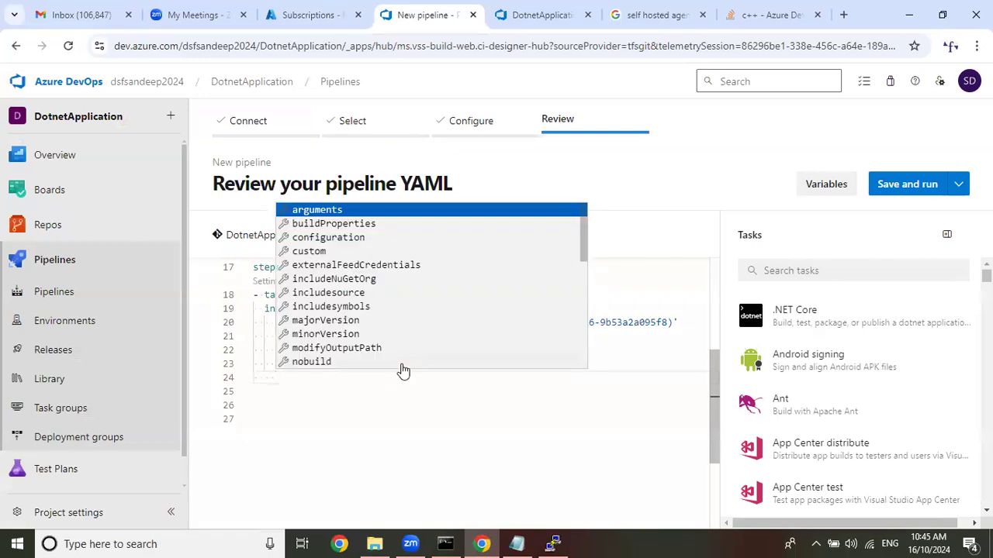
{"action": "key", "text": "BackSpace"}
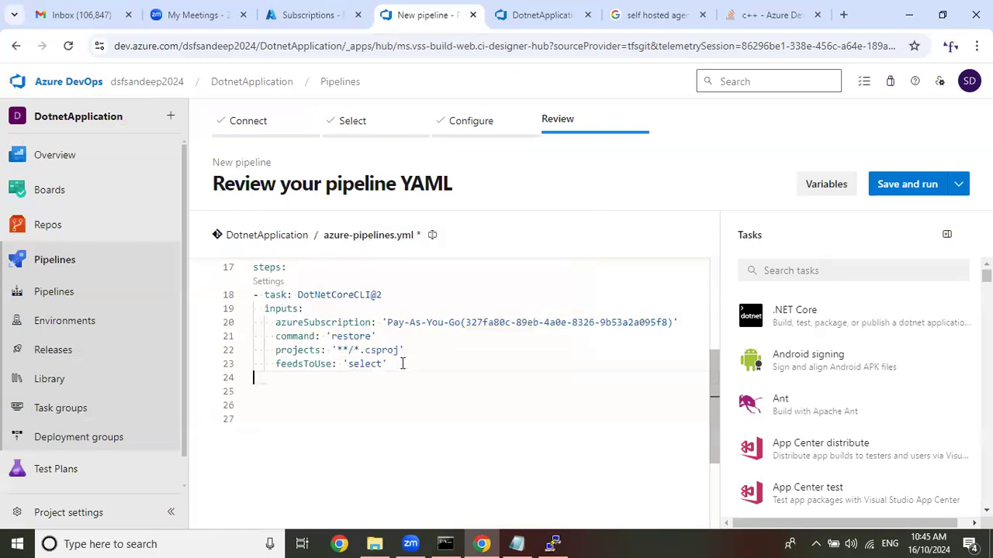
{"action": "key", "text": "Return"}
{"action": "left_click", "coordinate": [363, 439]}
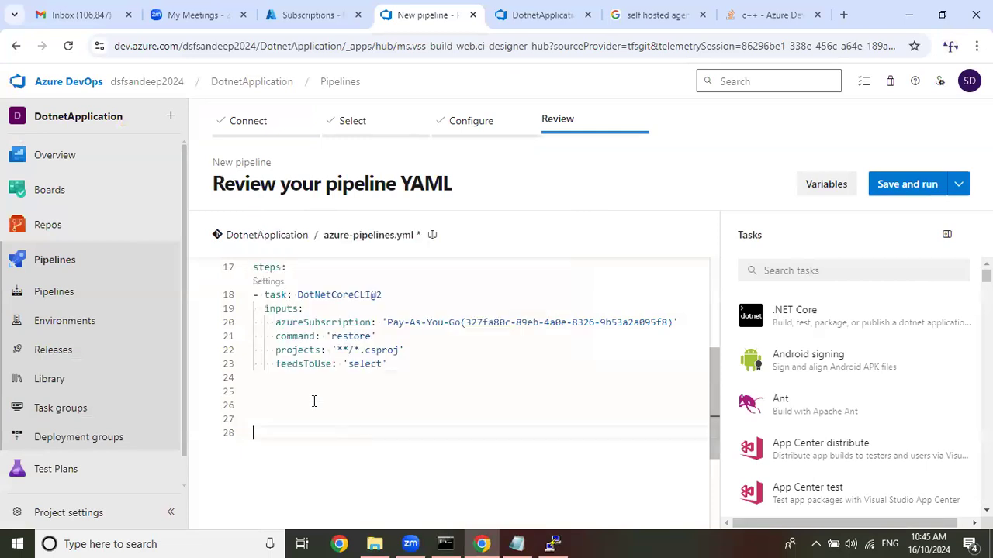
{"action": "left_click", "coordinate": [267, 388]}
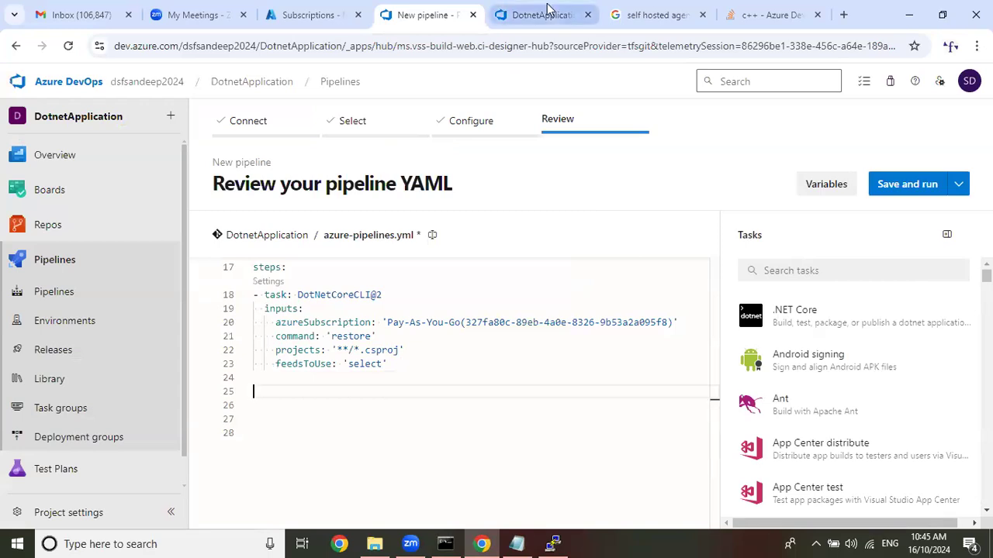
Look up the command, project path and arguments of the Build task in the classic pipeline.
{"action": "left_click", "coordinate": [545, 14]}
{"action": "left_click", "coordinate": [306, 380]}
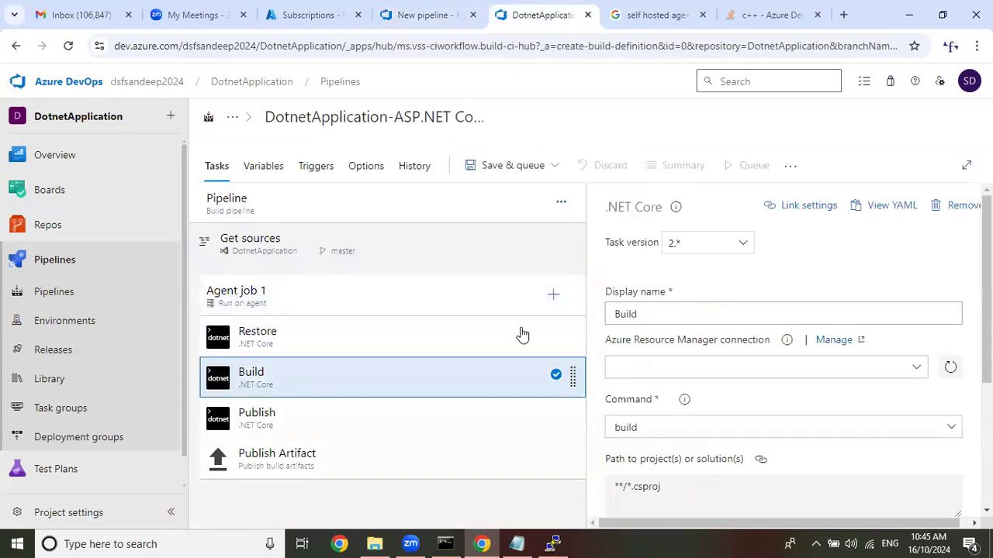
{"action": "scroll", "coordinate": [807, 262], "scroll_direction": "down", "scroll_amount": 3}
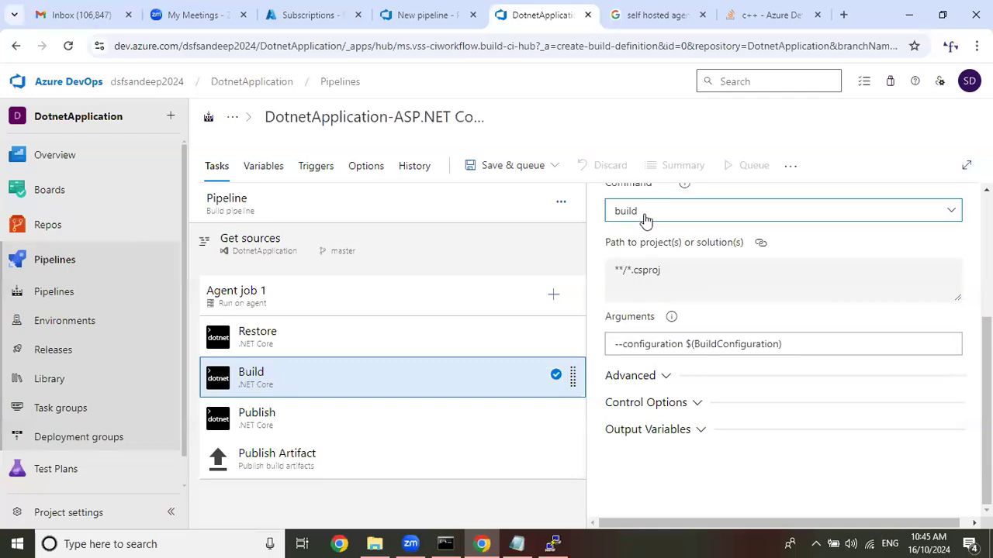
{"action": "left_click_drag", "start_coordinate": [696, 273], "coordinate": [596, 273]}
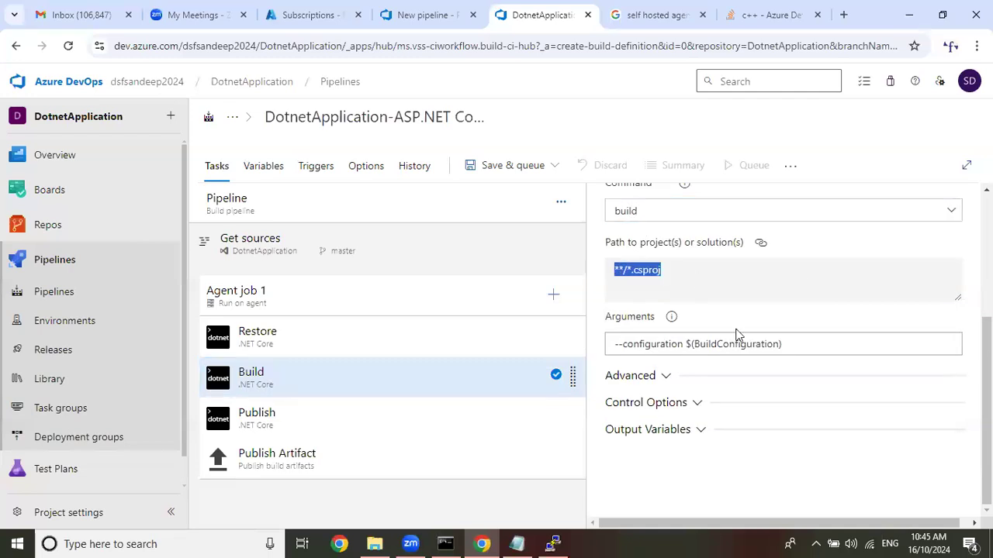
{"action": "left_click_drag", "start_coordinate": [806, 344], "coordinate": [546, 343]}
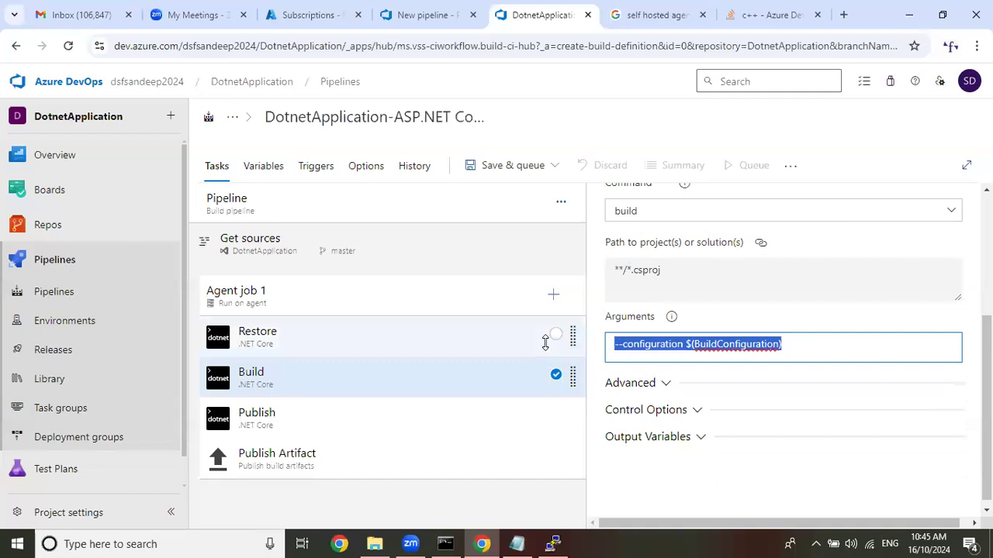
Start a second .NET Core task in the YAML pipeline and select the existing Pay-As-You-Go service connection for it.
{"action": "left_click", "coordinate": [415, 15]}
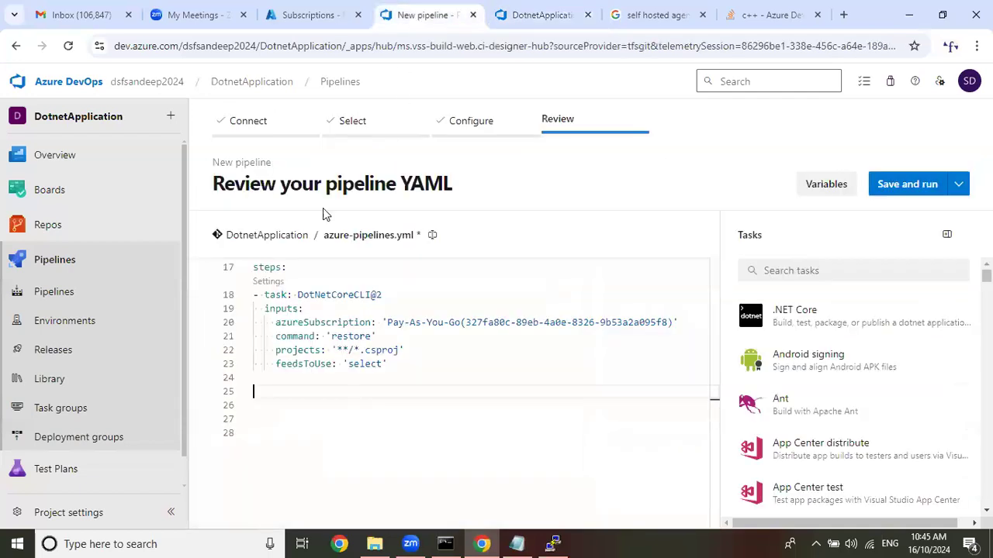
{"action": "left_click", "coordinate": [809, 317]}
{"action": "left_click", "coordinate": [788, 298]}
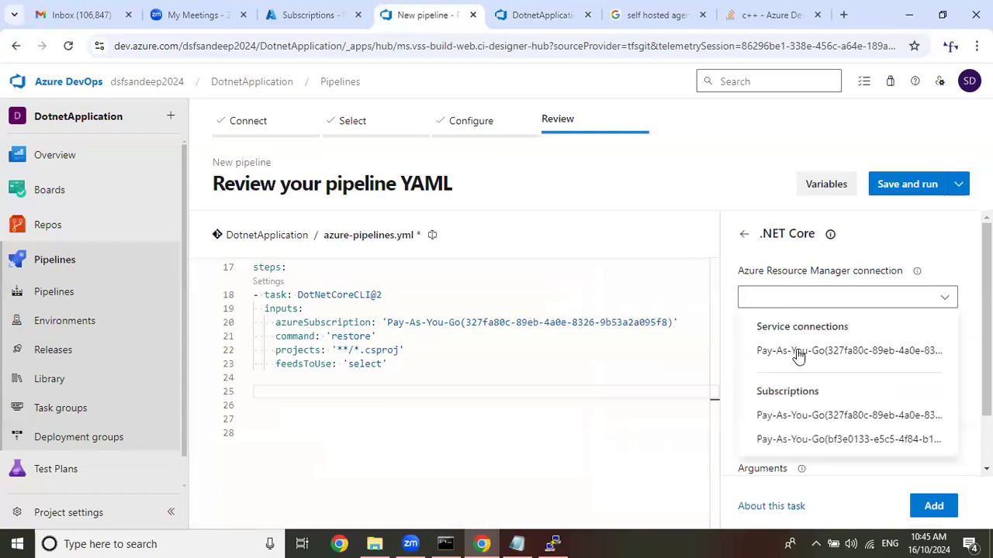
{"action": "left_click", "coordinate": [801, 353]}
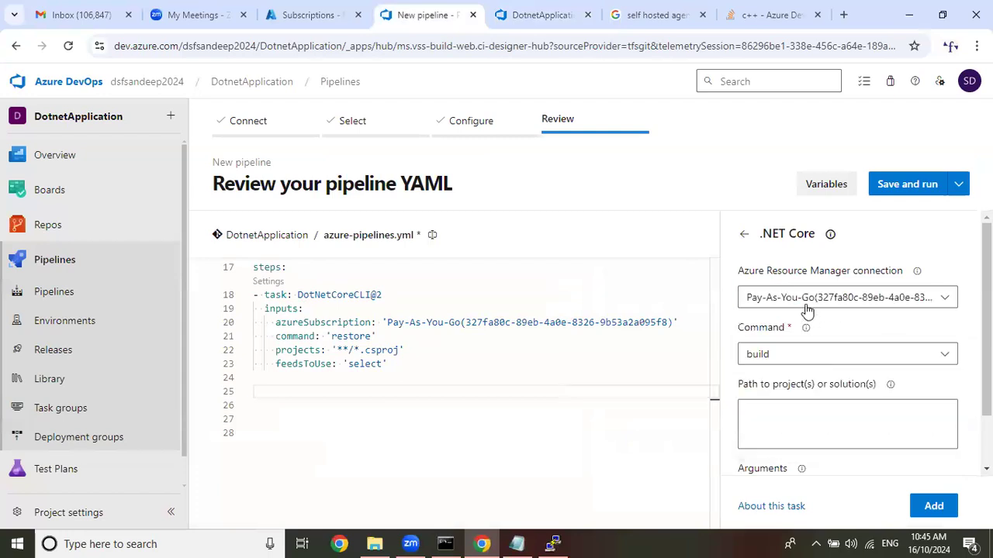
Enter the start of the build task's project path, **/*, following the classic Build task.
{"action": "scroll", "coordinate": [828, 342], "scroll_direction": "down", "scroll_amount": 1}
{"action": "scroll", "coordinate": [828, 342], "scroll_direction": "down", "scroll_amount": 1}
{"action": "left_click", "coordinate": [803, 361]}
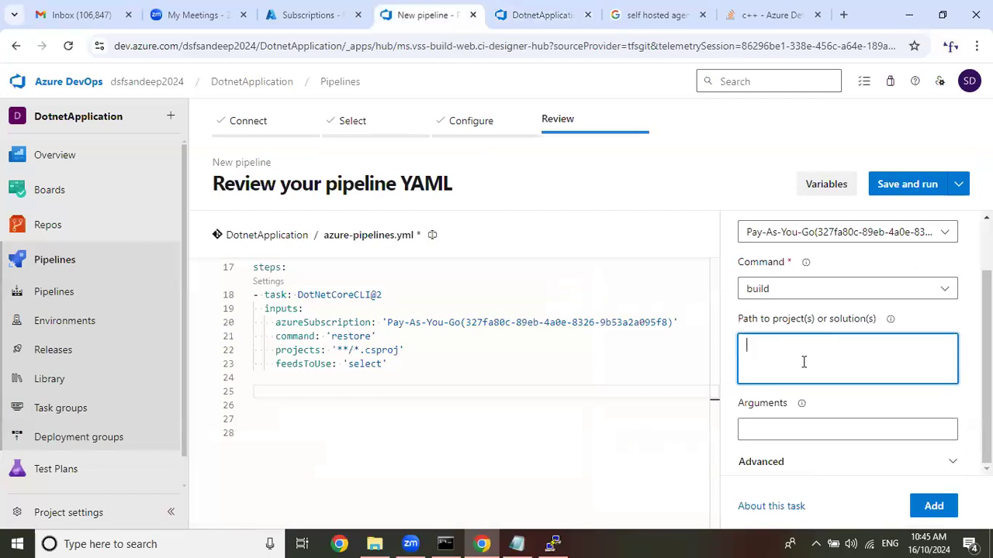
{"action": "type", "text": "**"}
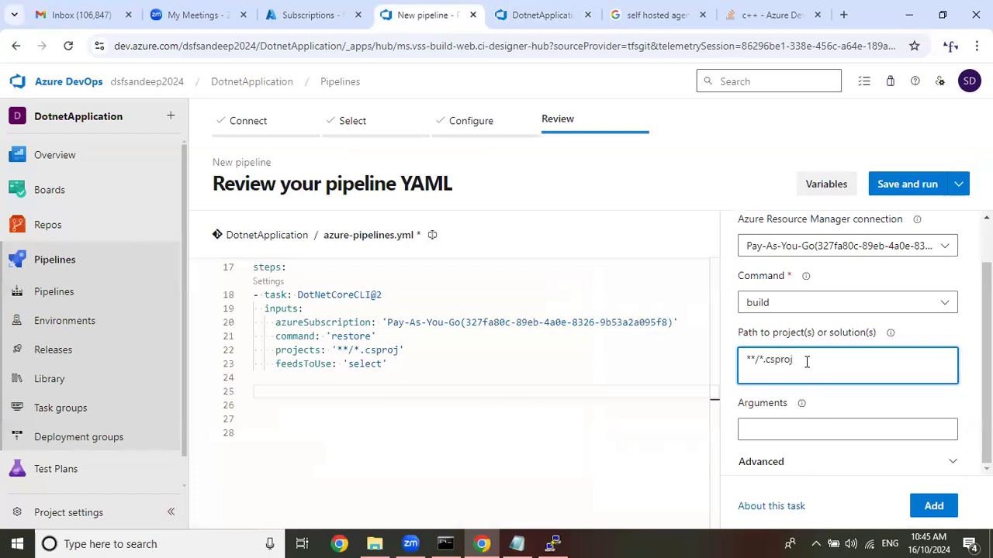
Move the text --configuration $(buildConfiguration) from the Azure Class 9 Notepad notes into the build task's Arguments.
{"action": "left_click", "coordinate": [517, 543]}
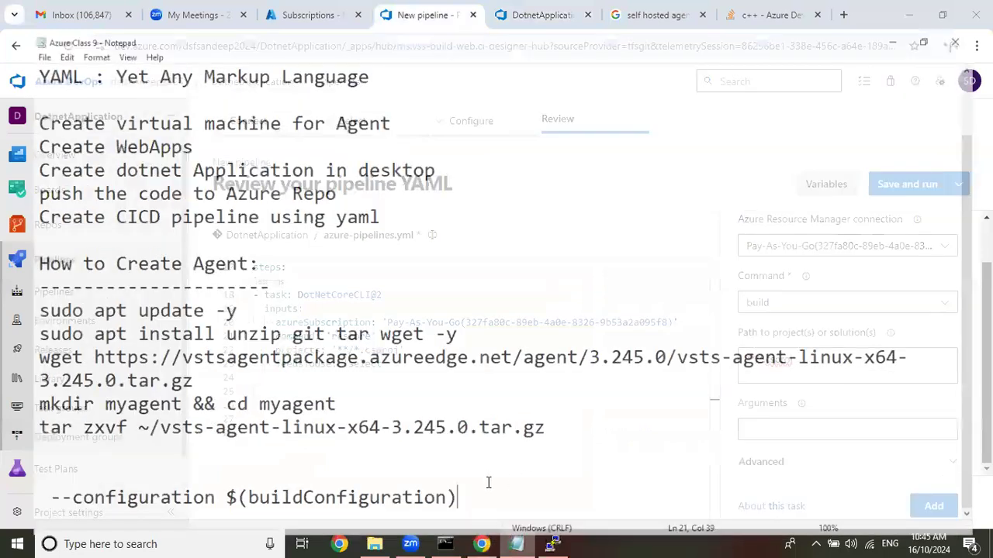
{"action": "left_click_drag", "start_coordinate": [489, 483], "coordinate": [17, 488]}
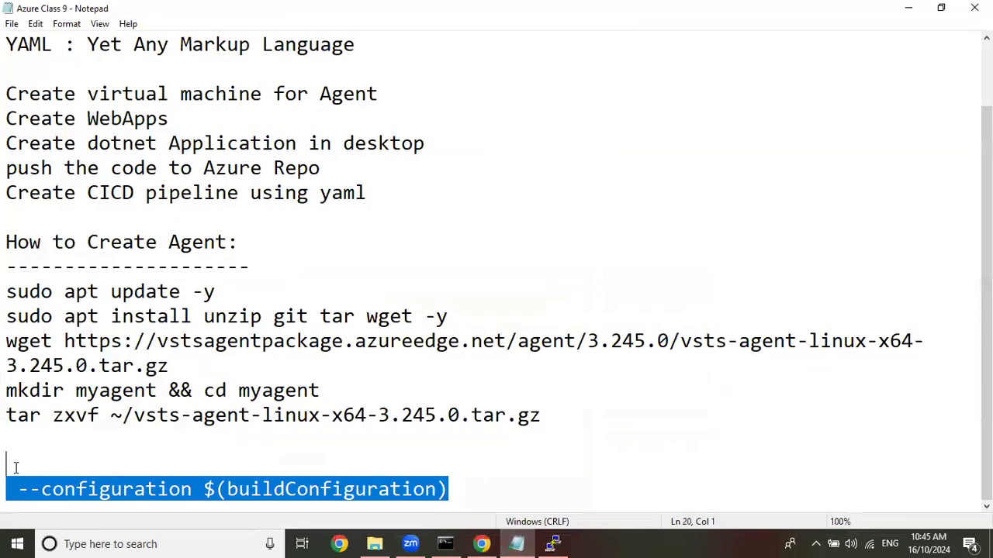
{"action": "right_click", "coordinate": [248, 482]}
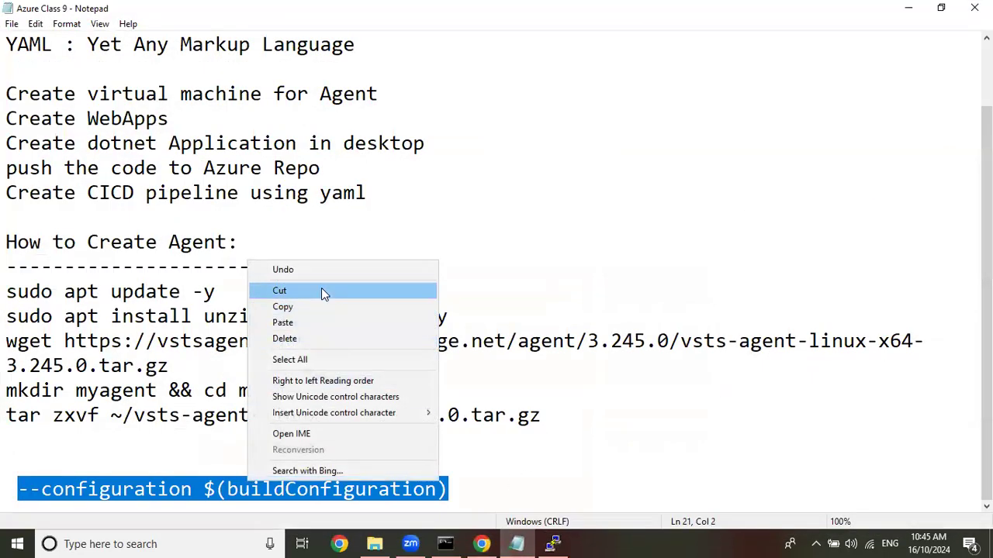
{"action": "left_click", "coordinate": [321, 290]}
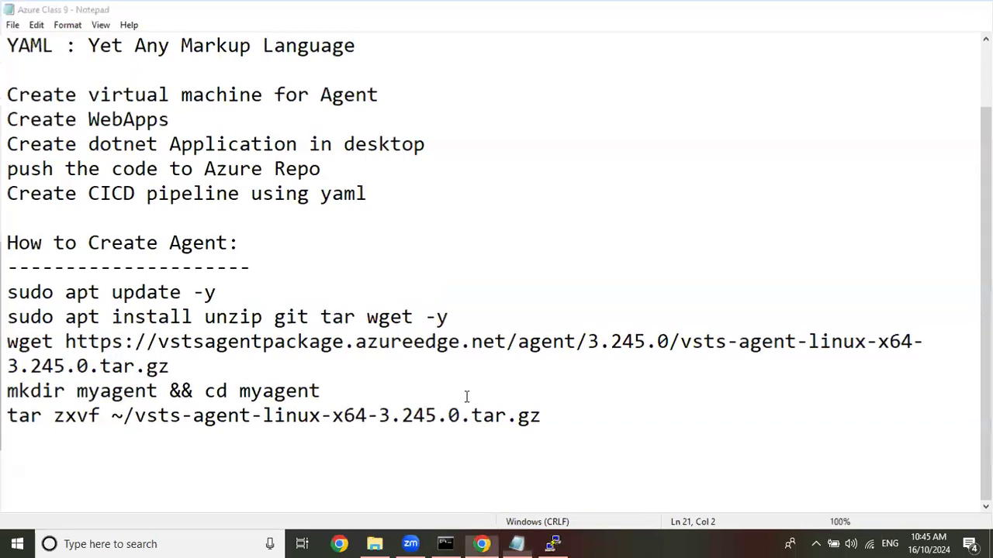
{"action": "key", "text": "alt+Tab"}
{"action": "left_click", "coordinate": [848, 425]}
{"action": "key", "text": "ctrl+v"}
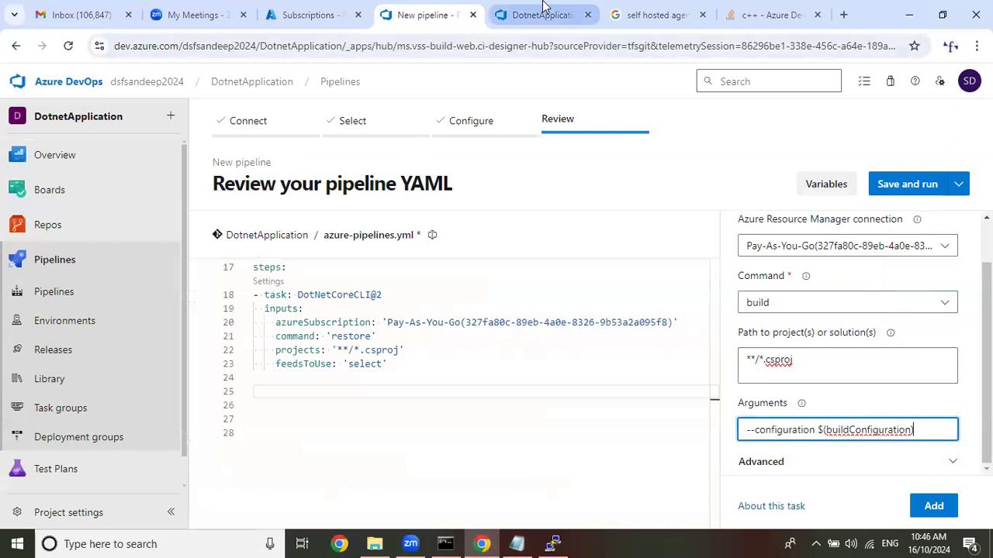
Compare the arguments with the classic Build task and add the build task to the YAML at line 25.
{"action": "left_click", "coordinate": [543, 9]}
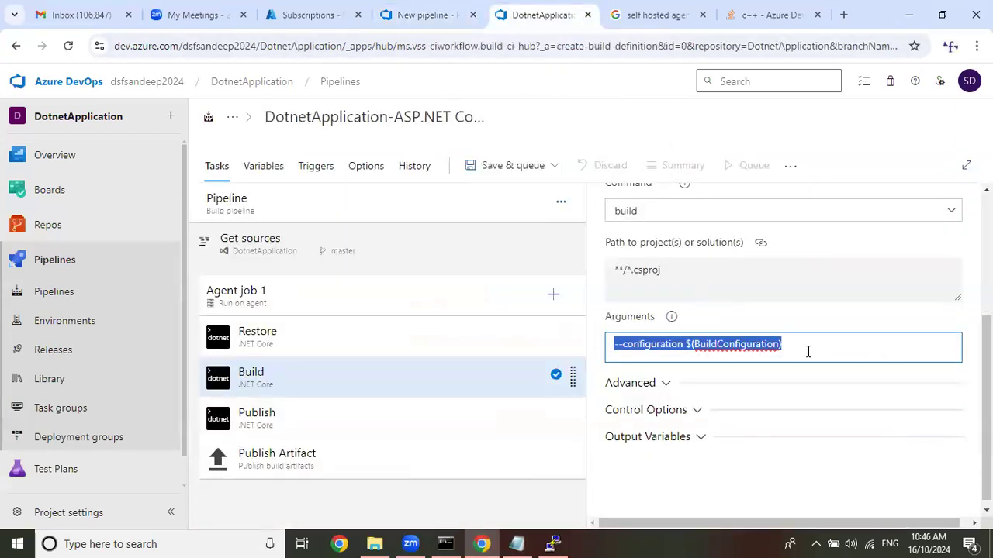
{"action": "left_click", "coordinate": [433, 16]}
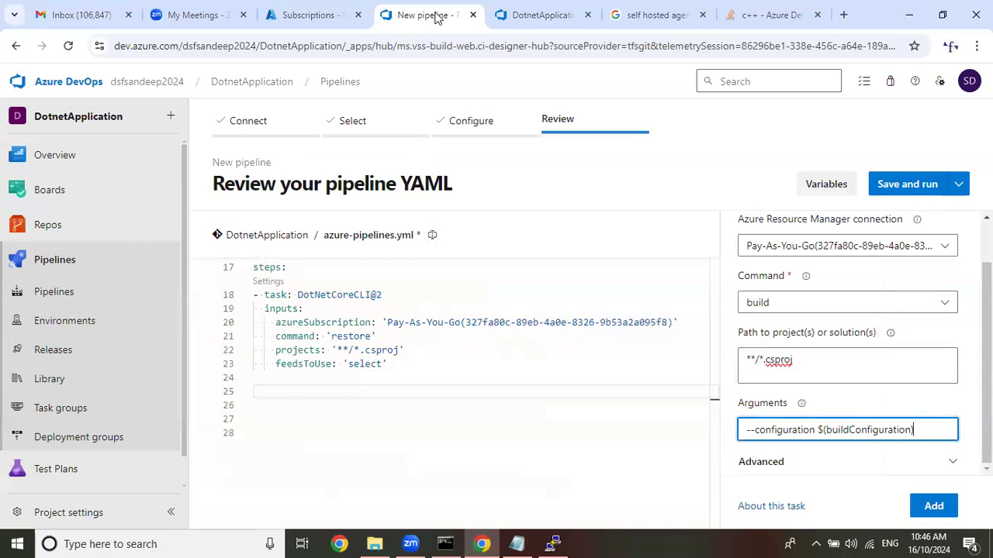
{"action": "left_click", "coordinate": [259, 392]}
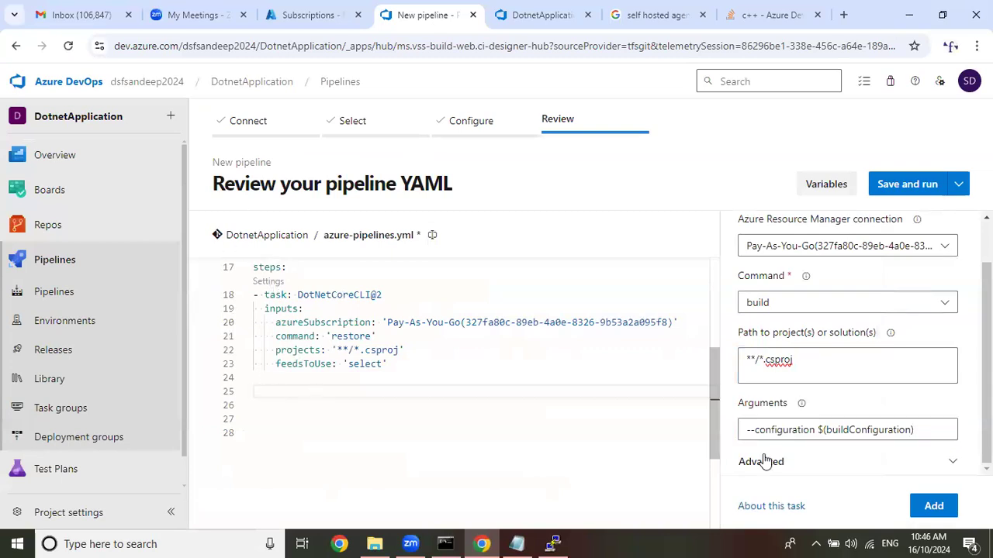
{"action": "left_click", "coordinate": [942, 512]}
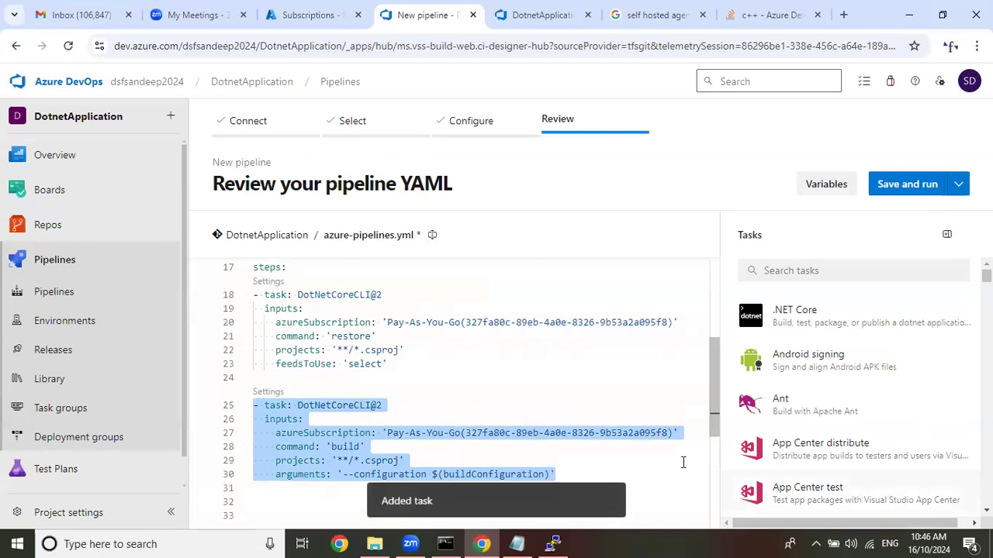
Insert blank lines below the build task's arguments line and place the cursor on line 32.
{"action": "scroll", "coordinate": [597, 448], "scroll_direction": "down", "scroll_amount": 1}
{"action": "left_click", "coordinate": [605, 396]}
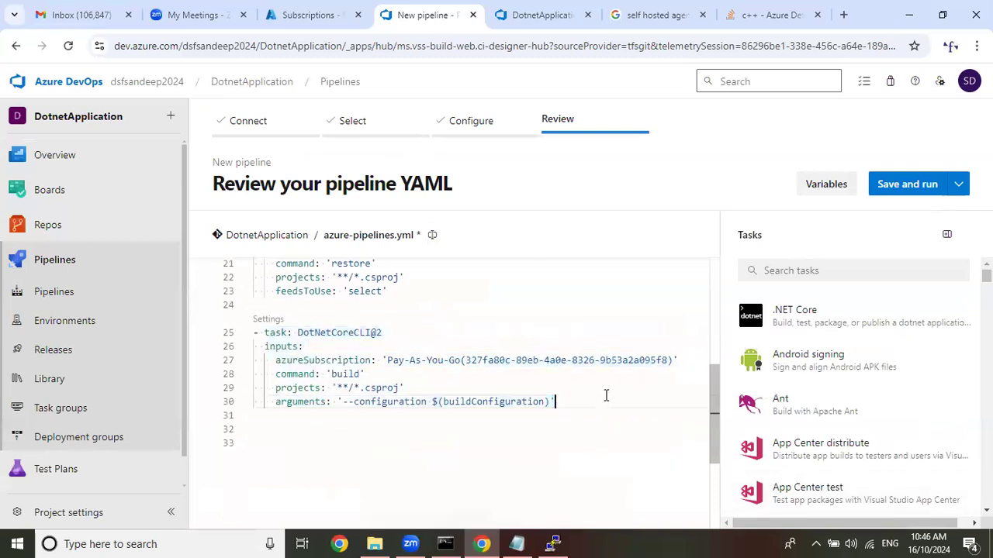
{"action": "key", "text": "Return"}
{"action": "key", "text": "ctrl+space"}
{"action": "key", "text": "BackSpace"}
{"action": "key", "text": "BackSpace"}
{"action": "key", "text": "Return"}
{"action": "key", "text": "ctrl+space"}
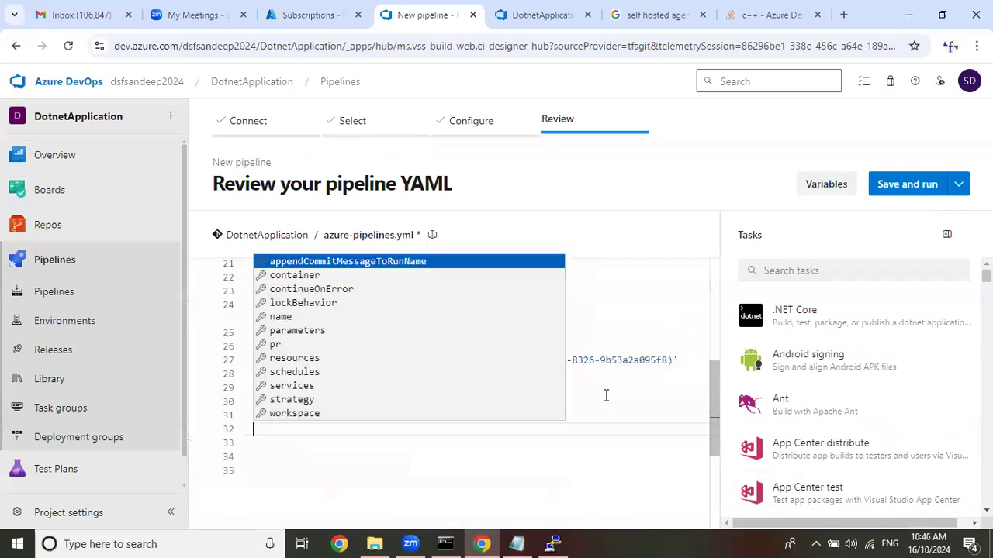
Look up the settings of the Publish task in the classic pipeline, following the Restore and Build tasks.
{"action": "left_click", "coordinate": [543, 14]}
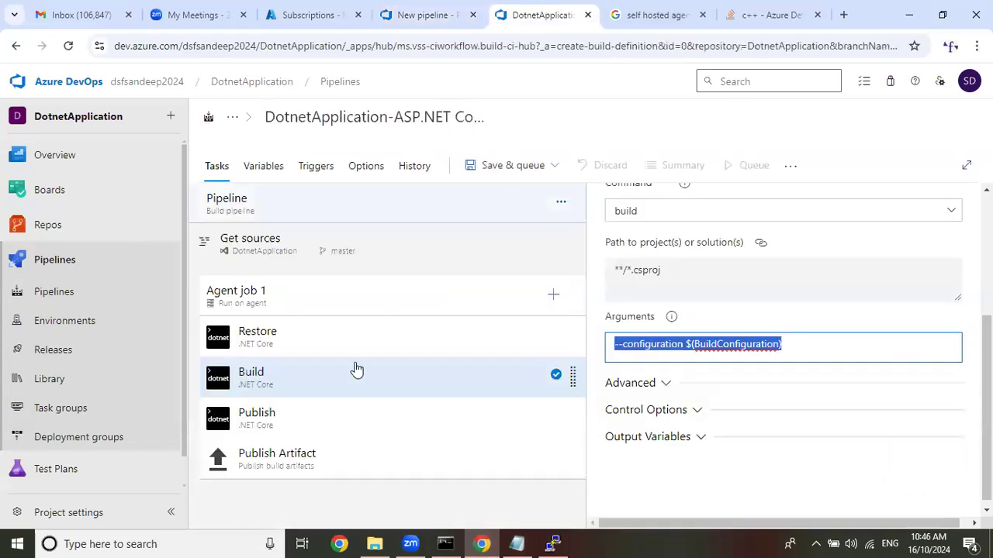
{"action": "left_click", "coordinate": [295, 351]}
{"action": "left_click", "coordinate": [295, 375]}
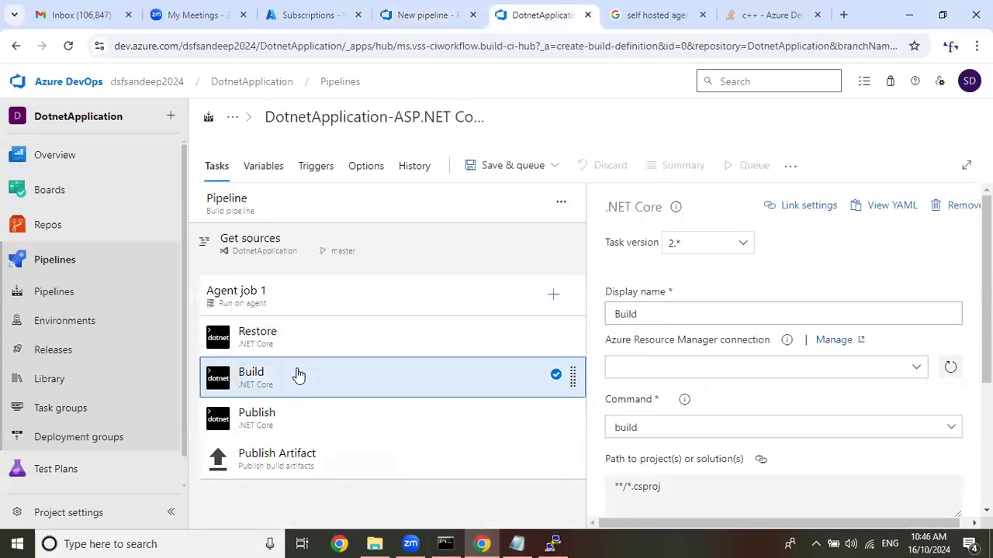
{"action": "left_click", "coordinate": [283, 419]}
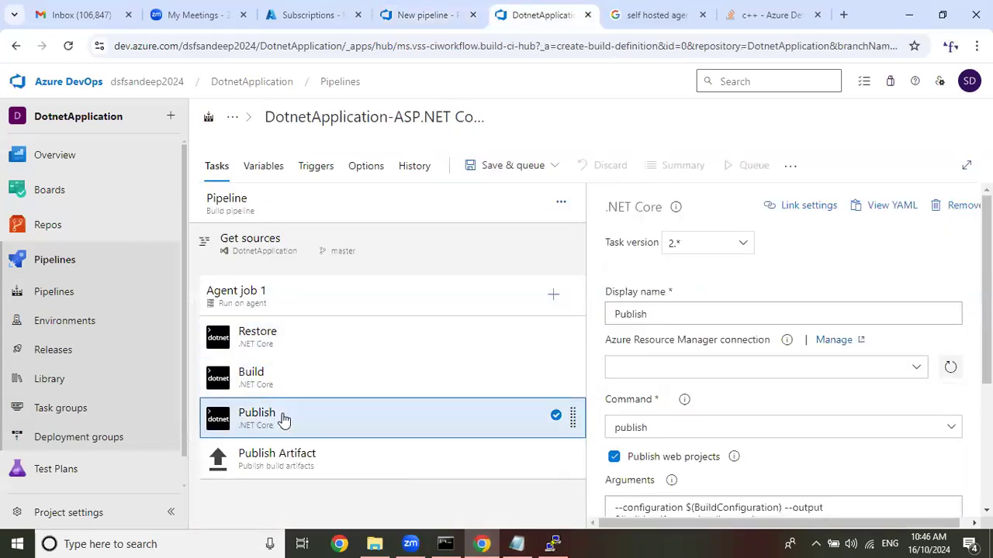
Start a third .NET Core task in the YAML pipeline with the existing Pay-As-You-Go service connection and the publish command.
{"action": "left_click", "coordinate": [411, 15]}
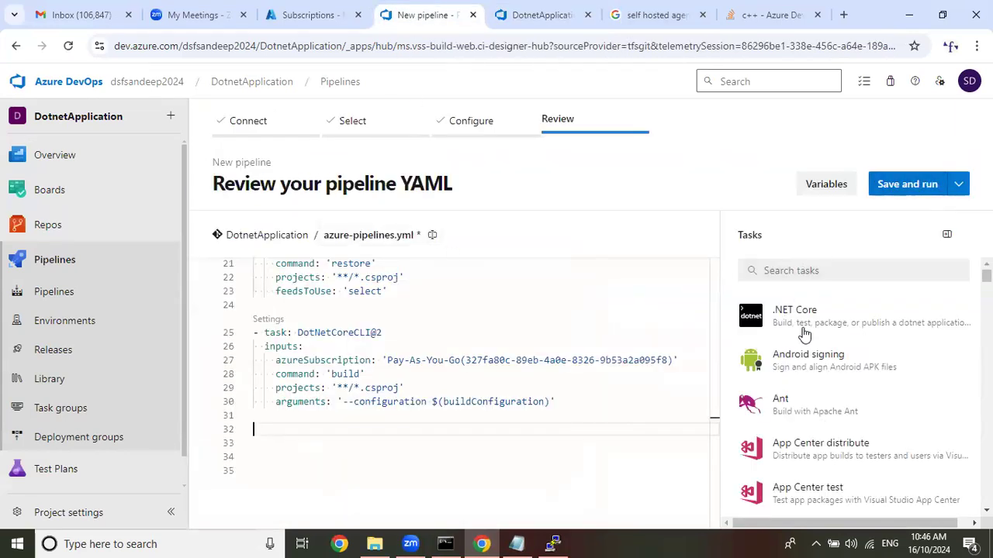
{"action": "left_click", "coordinate": [827, 320]}
{"action": "left_click", "coordinate": [867, 302]}
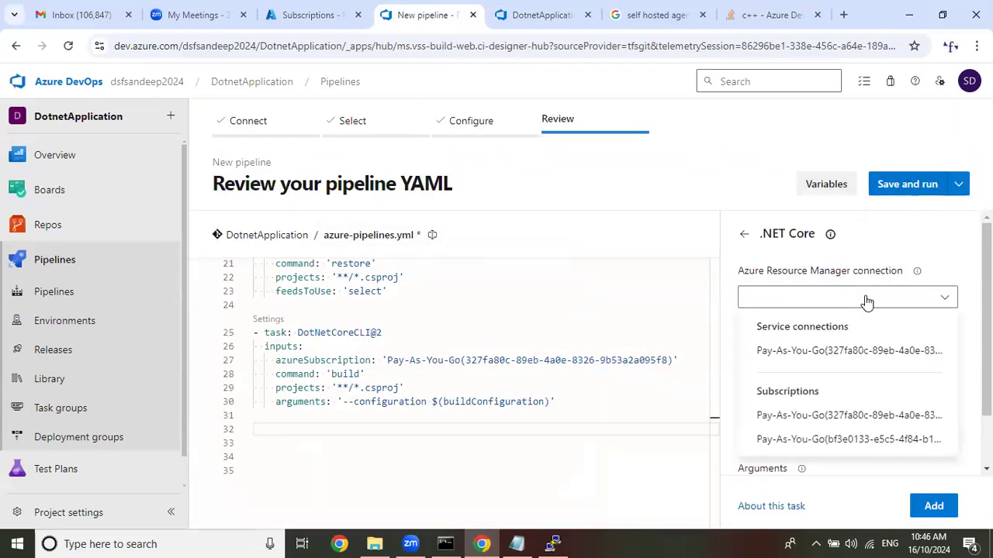
{"action": "left_click", "coordinate": [853, 355]}
{"action": "left_click", "coordinate": [853, 355]}
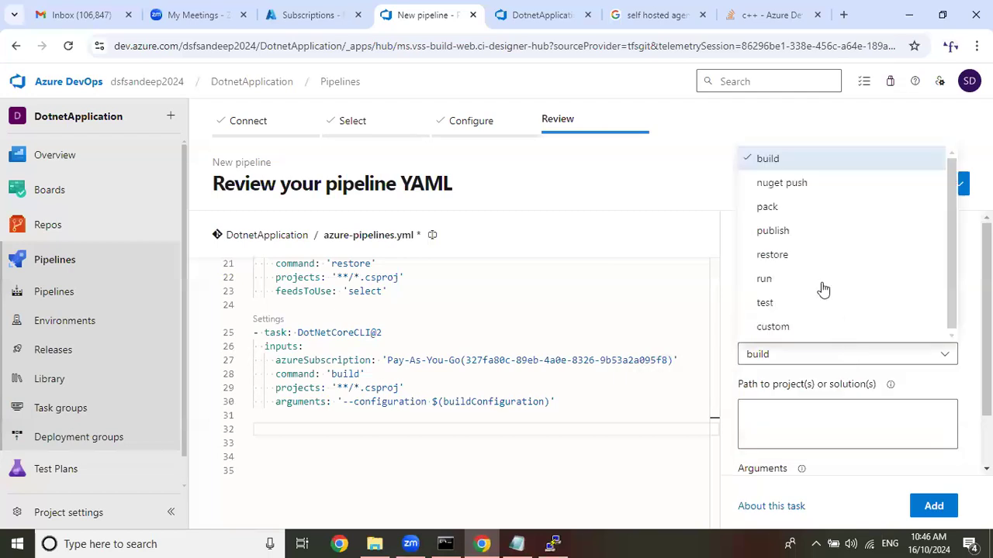
{"action": "left_click", "coordinate": [802, 230]}
{"action": "scroll", "coordinate": [812, 261], "scroll_direction": "down", "scroll_amount": 1}
{"action": "left_click", "coordinate": [786, 355]}
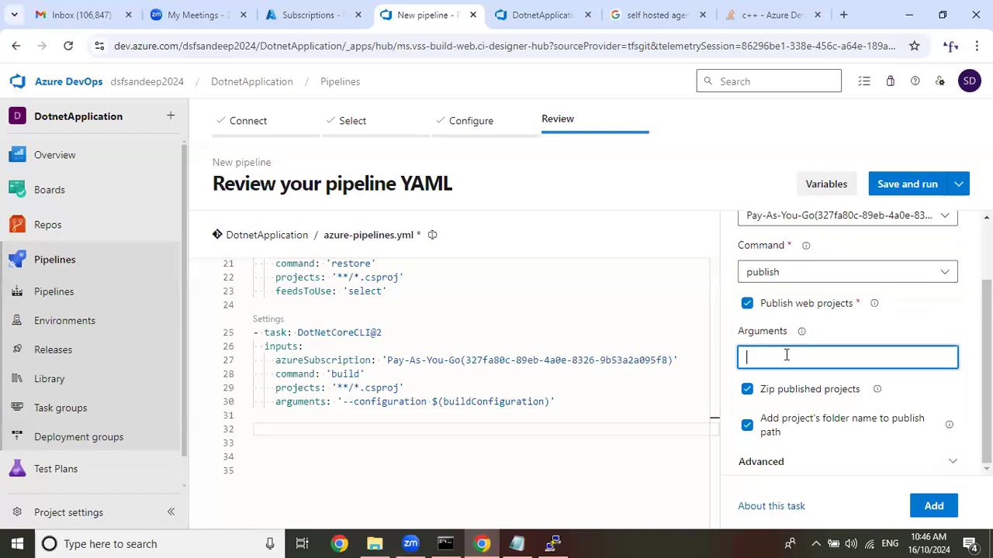
Examine the configuration and output arguments of the classic pipeline's Publish task, leaving its text as it was.
{"action": "left_click", "coordinate": [535, 17]}
{"action": "scroll", "coordinate": [806, 349], "scroll_direction": "down", "scroll_amount": 2}
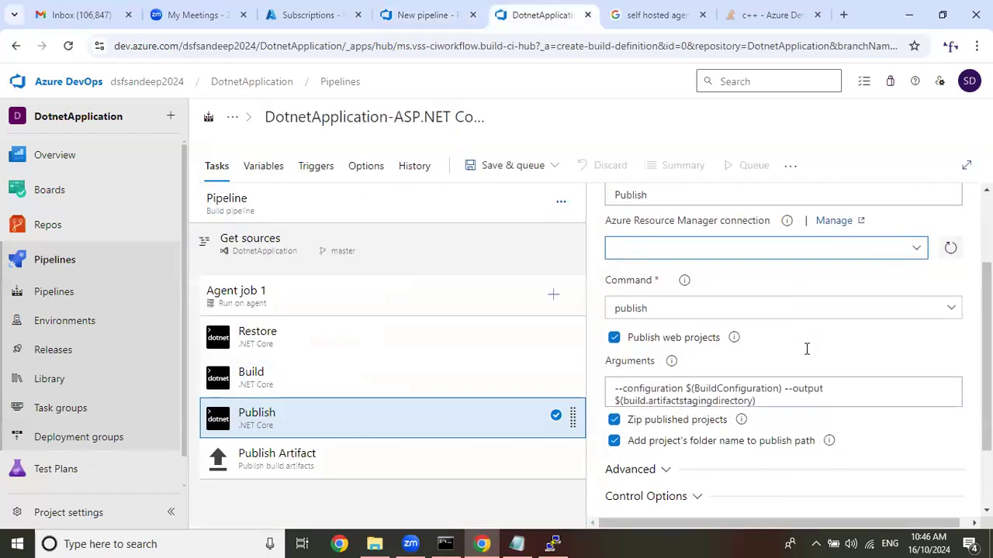
{"action": "left_click_drag", "start_coordinate": [610, 362], "coordinate": [799, 362]}
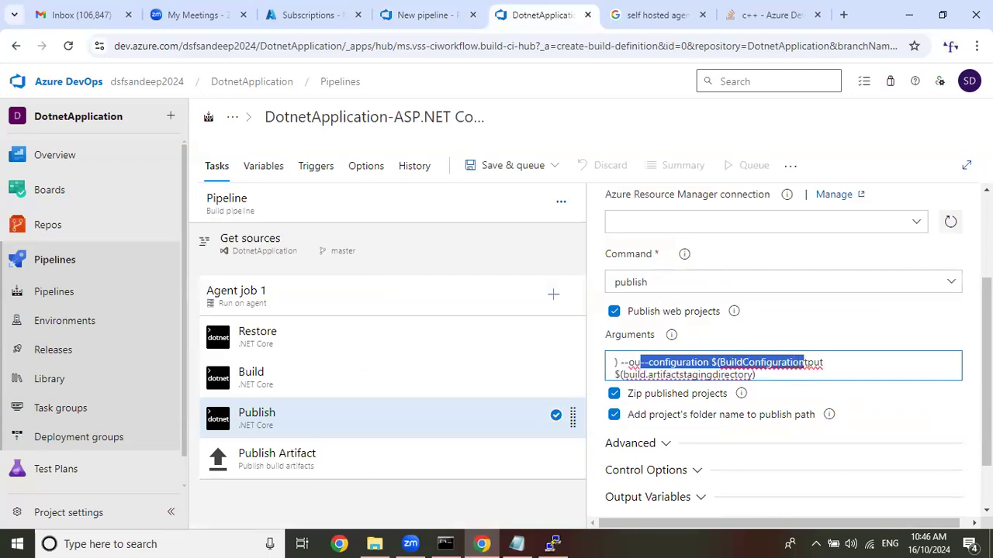
{"action": "key", "text": "ctrl+z"}
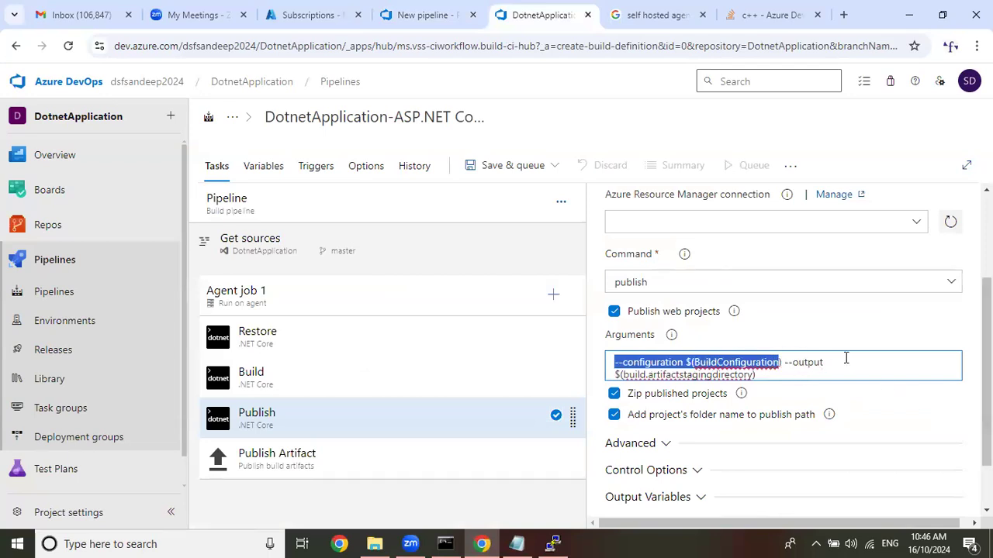
{"action": "left_click", "coordinate": [807, 359]}
{"action": "left_click_drag", "start_coordinate": [785, 362], "coordinate": [808, 372]}
{"action": "left_click", "coordinate": [879, 362]}
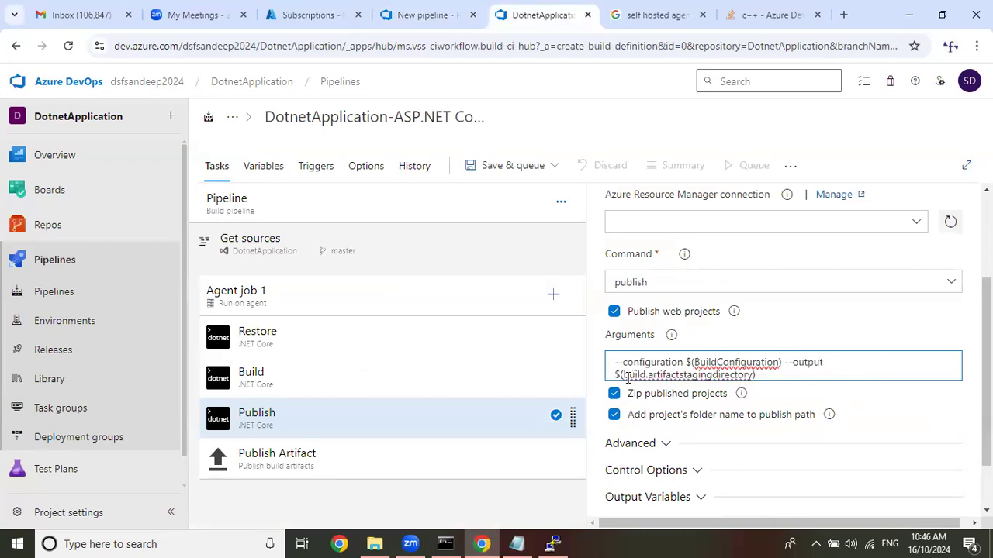
{"action": "left_click_drag", "start_coordinate": [625, 375], "coordinate": [754, 376]}
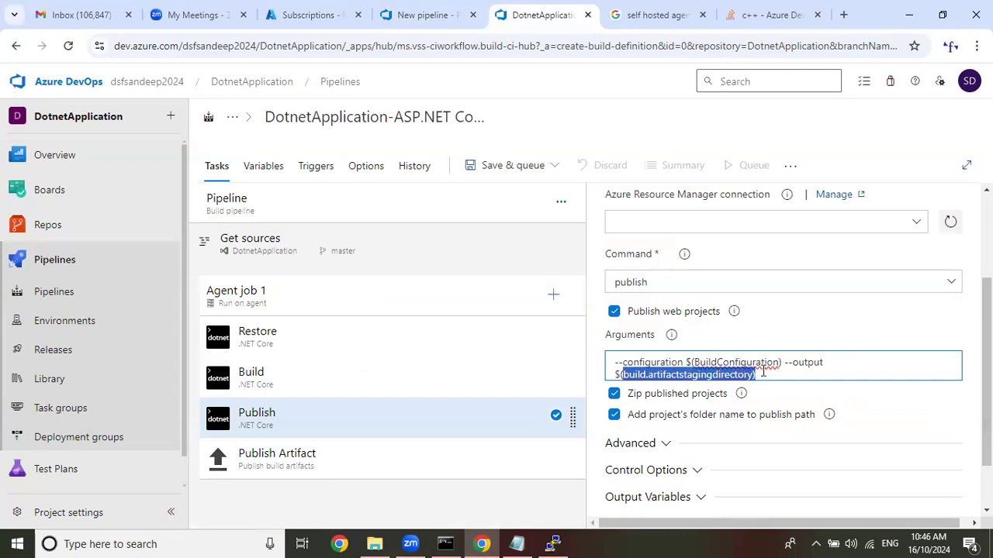
Discard the unfinished .NET Core publish task in the YAML pipeline and return to the task list.
{"action": "left_click", "coordinate": [467, 8]}
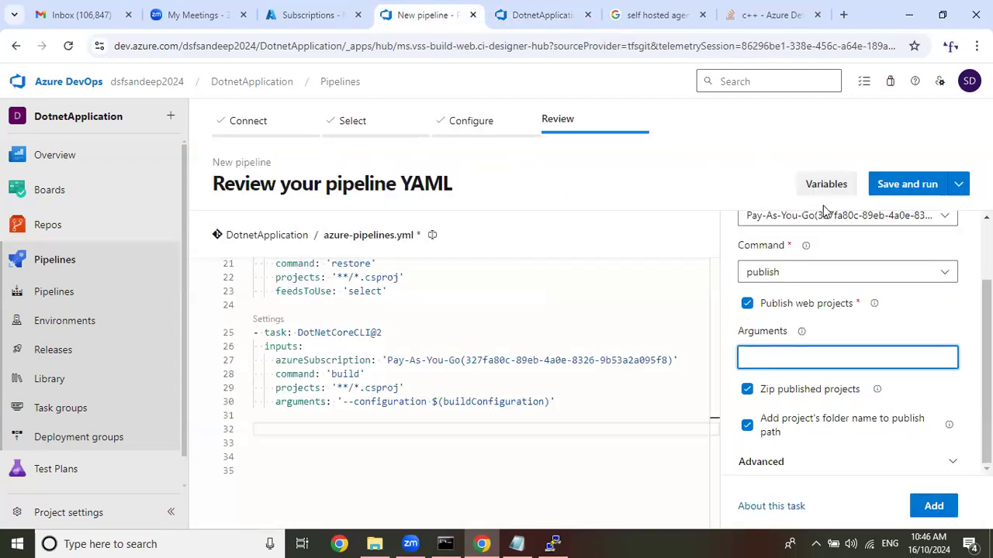
{"action": "scroll", "coordinate": [782, 250], "scroll_direction": "up", "scroll_amount": 2}
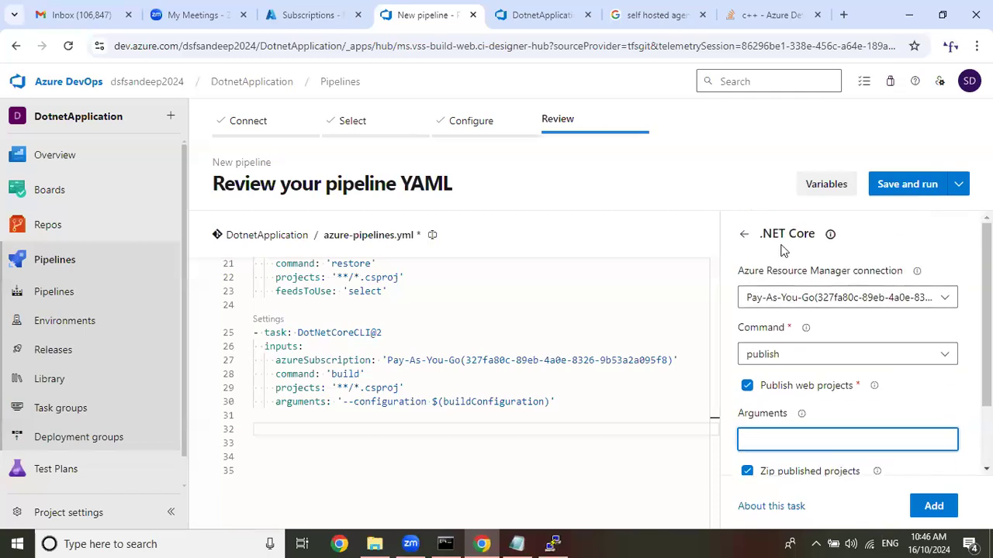
{"action": "left_click", "coordinate": [743, 234]}
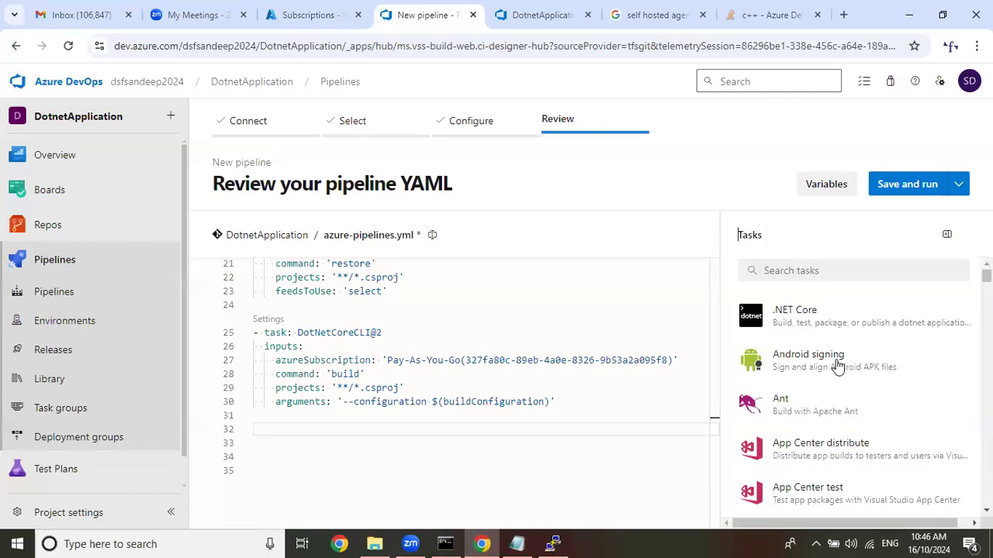
Search the tasks for publi, examine the fields and artifact types of Copy and Publish Build Artifacts, and return to the task list.
{"action": "scroll", "coordinate": [858, 359], "scroll_direction": "down", "scroll_amount": 3}
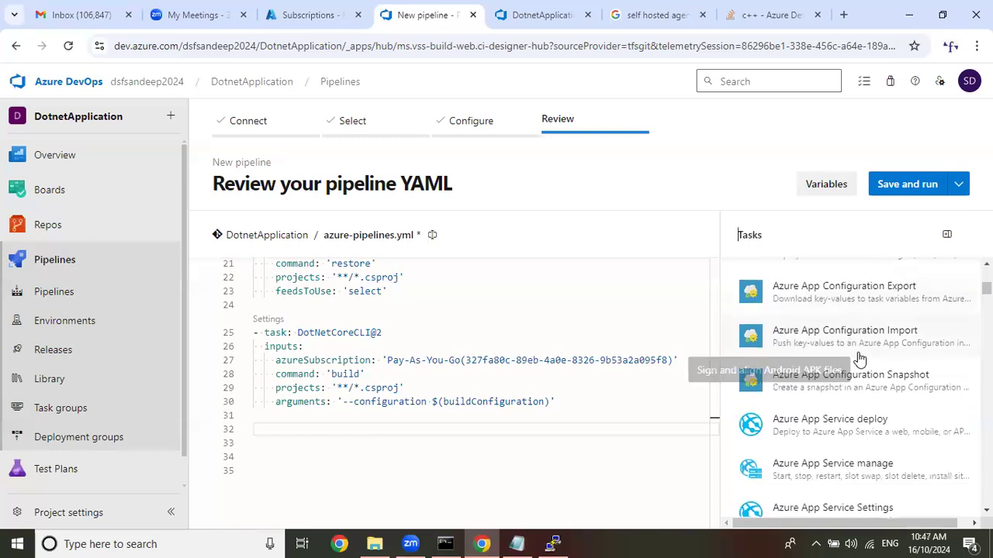
{"action": "scroll", "coordinate": [844, 299], "scroll_direction": "up", "scroll_amount": 4}
{"action": "left_click", "coordinate": [864, 278]}
{"action": "type", "text": "publi"}
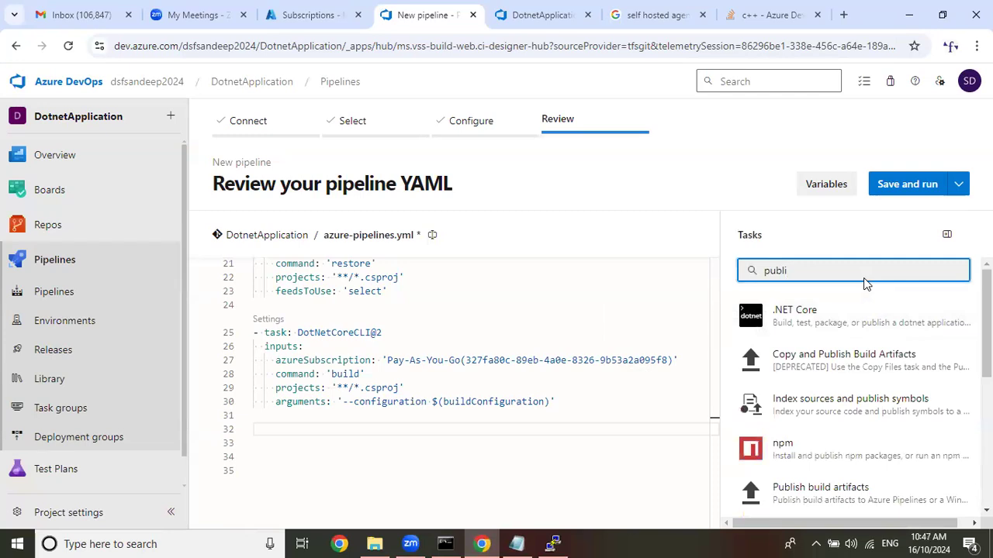
{"action": "left_click", "coordinate": [865, 362]}
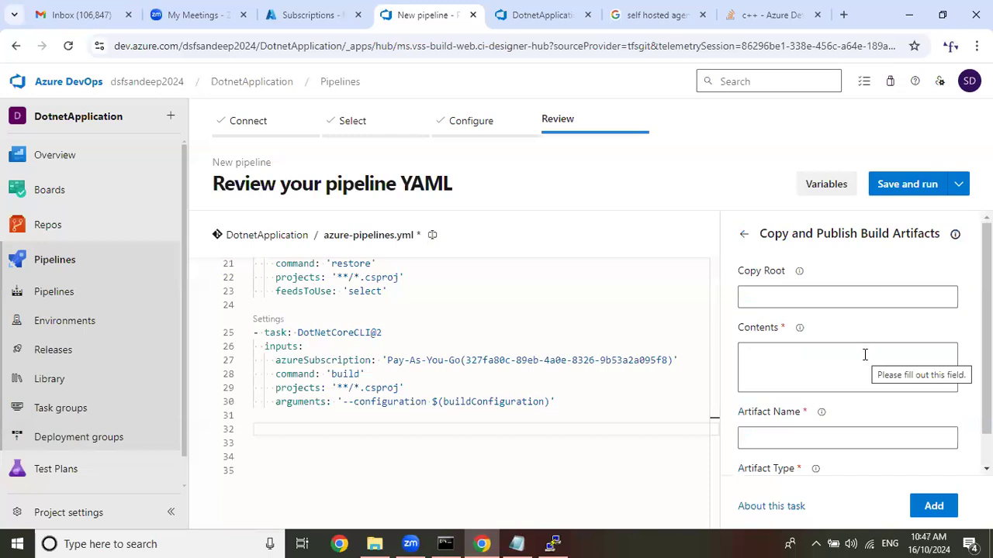
{"action": "scroll", "coordinate": [869, 361], "scroll_direction": "down", "scroll_amount": 1}
{"action": "scroll", "coordinate": [868, 348], "scroll_direction": "up", "scroll_amount": 1}
{"action": "scroll", "coordinate": [869, 348], "scroll_direction": "down", "scroll_amount": 1}
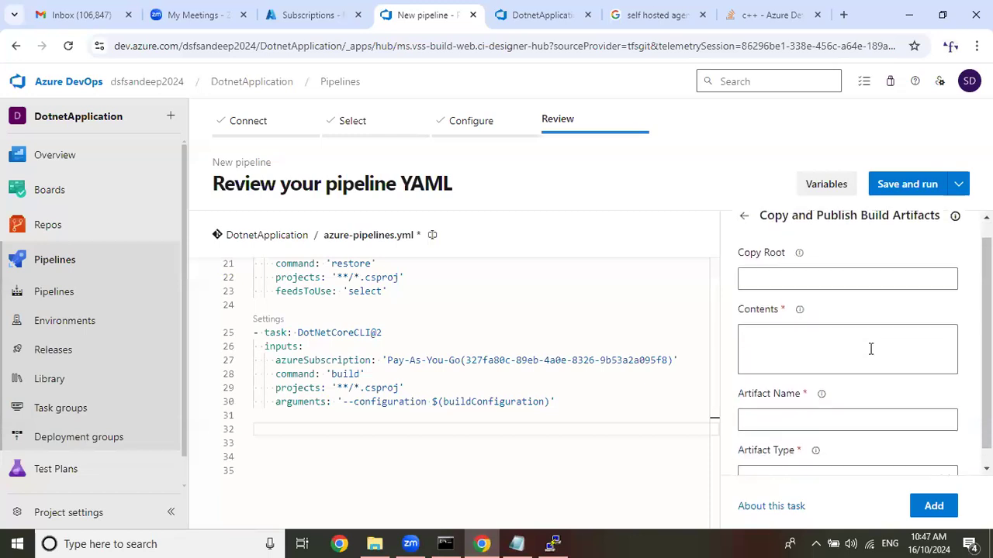
{"action": "left_click", "coordinate": [941, 462]}
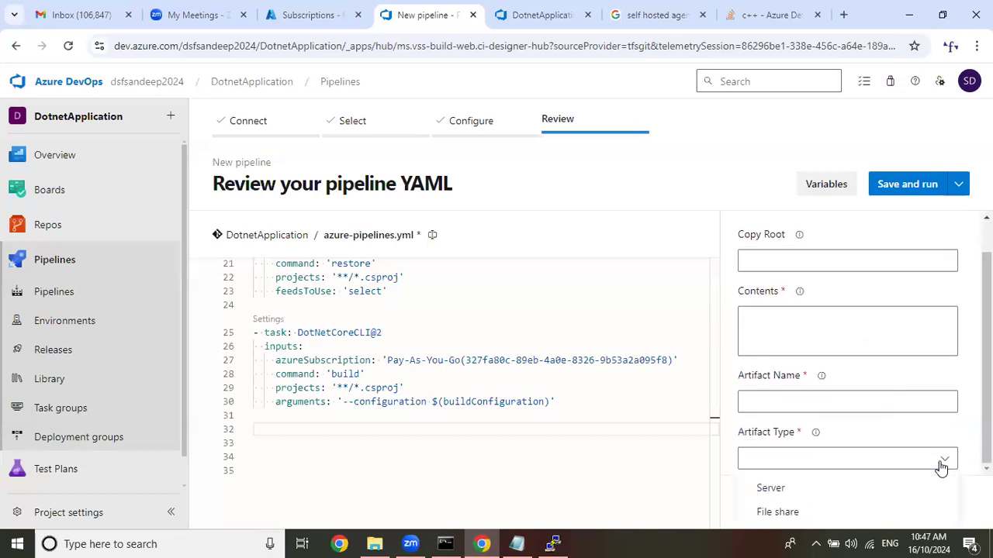
{"action": "left_click", "coordinate": [940, 463]}
{"action": "scroll", "coordinate": [811, 313], "scroll_direction": "up", "scroll_amount": 1}
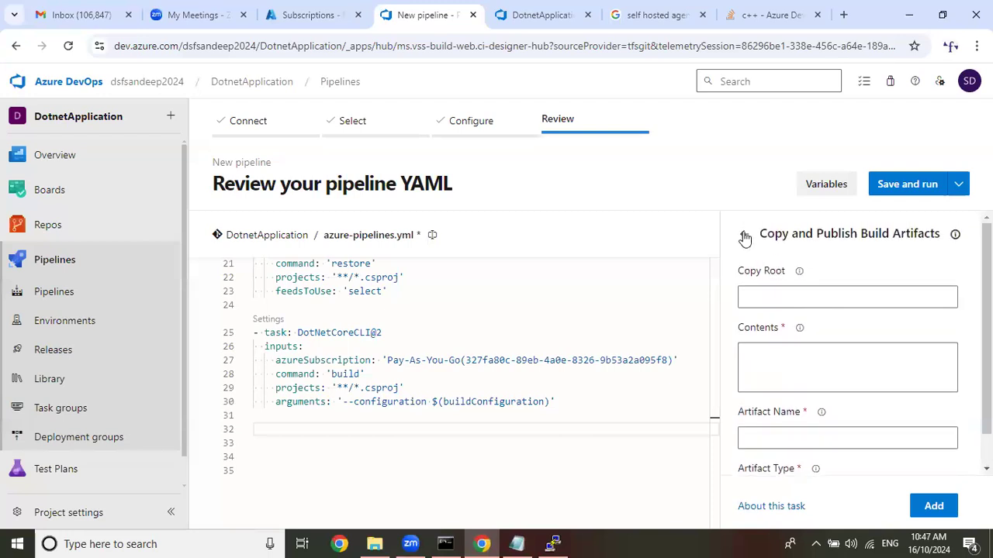
{"action": "left_click", "coordinate": [744, 236]}
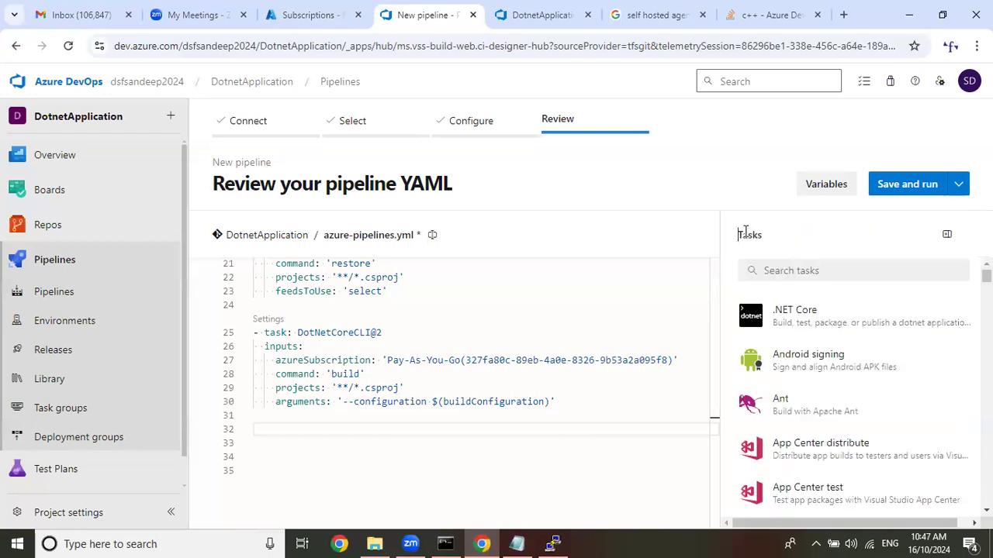
Check the output argument of the classic pipeline's Publish task and return to the YAML pipeline.
{"action": "left_click", "coordinate": [541, 14]}
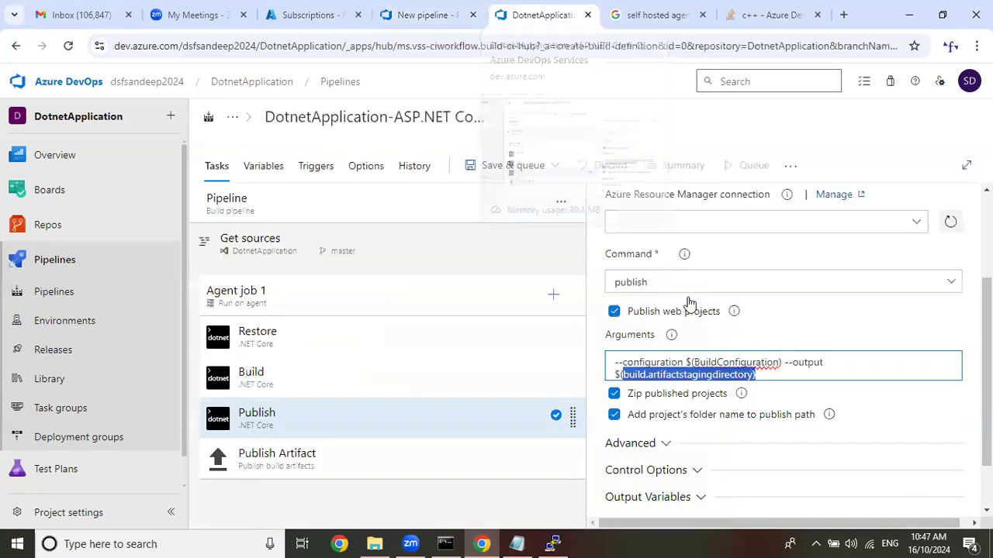
{"action": "left_click", "coordinate": [768, 372]}
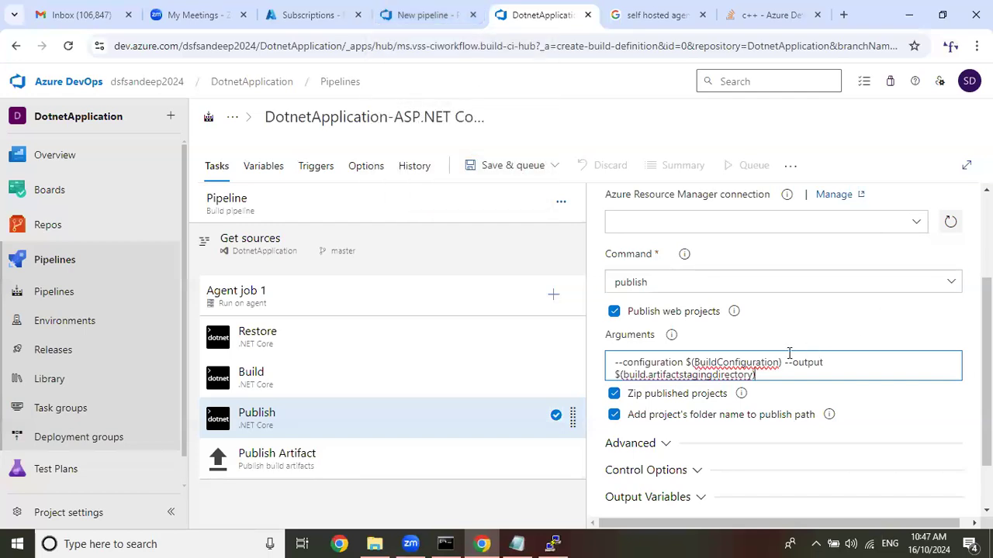
{"action": "left_click_drag", "start_coordinate": [785, 361], "coordinate": [824, 373]}
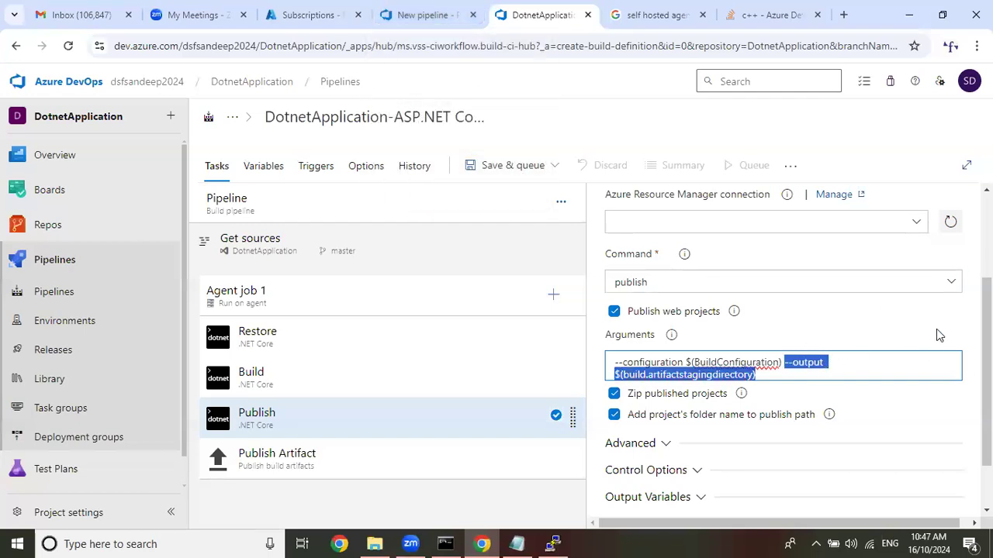
{"action": "left_click", "coordinate": [431, 12]}
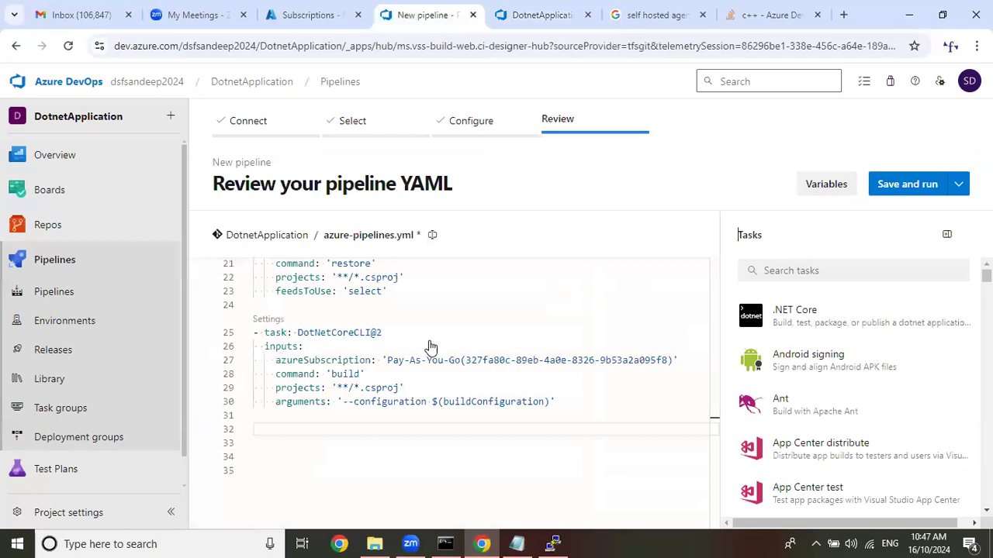
Copy the build task's configuration argument and start a .NET Core task with the existing Pay-As-You-Go service connection and the publish command.
{"action": "left_click_drag", "start_coordinate": [345, 409], "coordinate": [550, 406]}
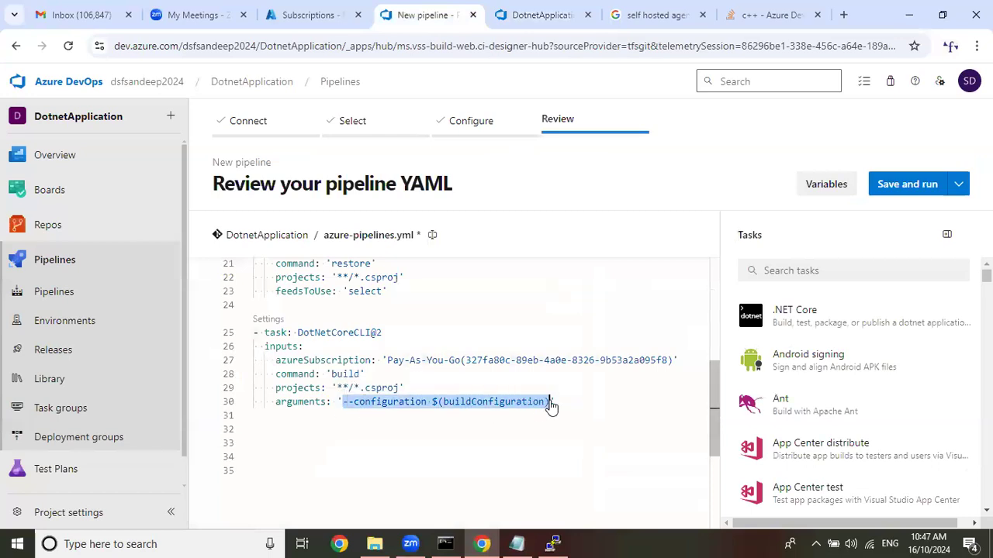
{"action": "left_click", "coordinate": [764, 314]}
{"action": "left_click", "coordinate": [842, 299]}
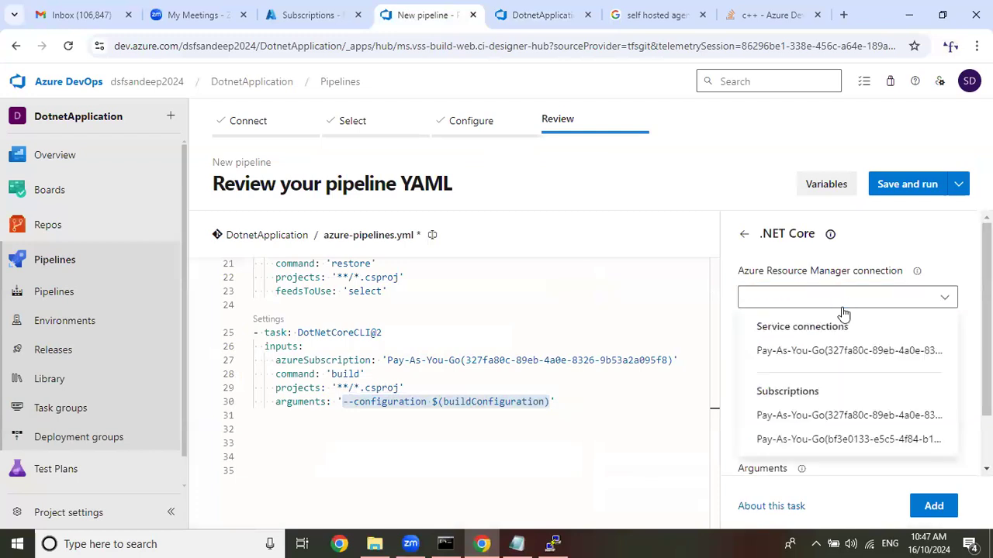
{"action": "left_click", "coordinate": [850, 352]}
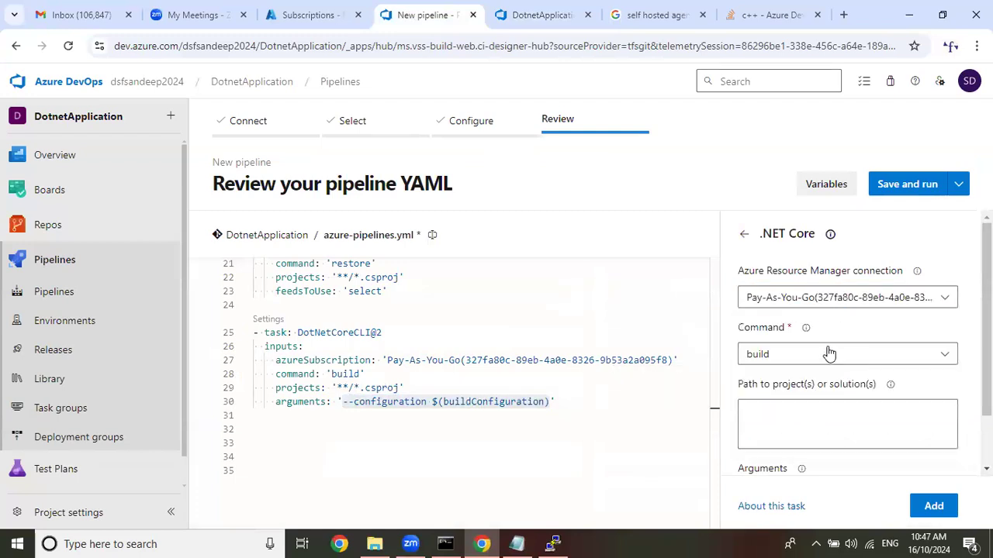
{"action": "left_click", "coordinate": [828, 353]}
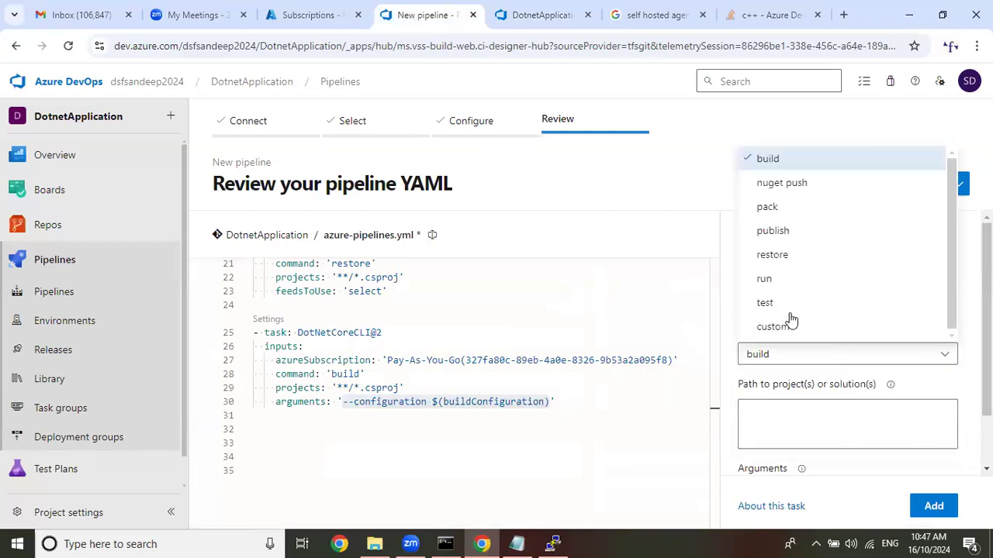
{"action": "left_click", "coordinate": [788, 231]}
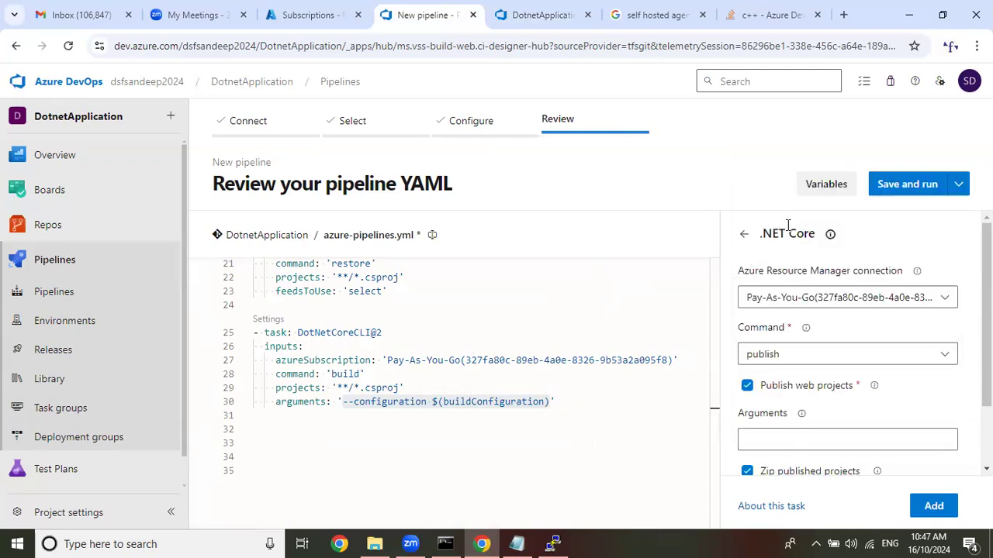
{"action": "scroll", "coordinate": [779, 333], "scroll_direction": "down", "scroll_amount": 2}
{"action": "left_click", "coordinate": [872, 357]}
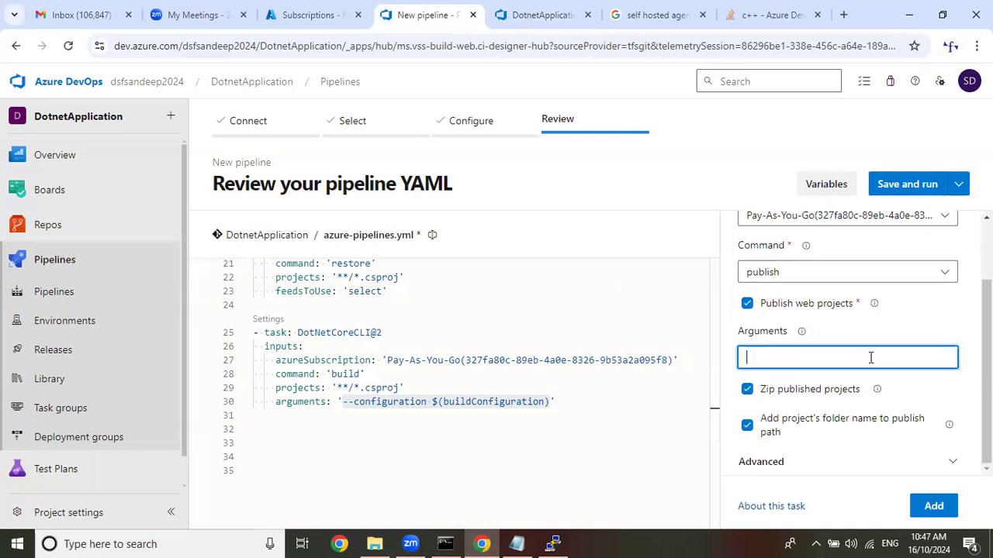
{"action": "key", "text": "ctrl+v"}
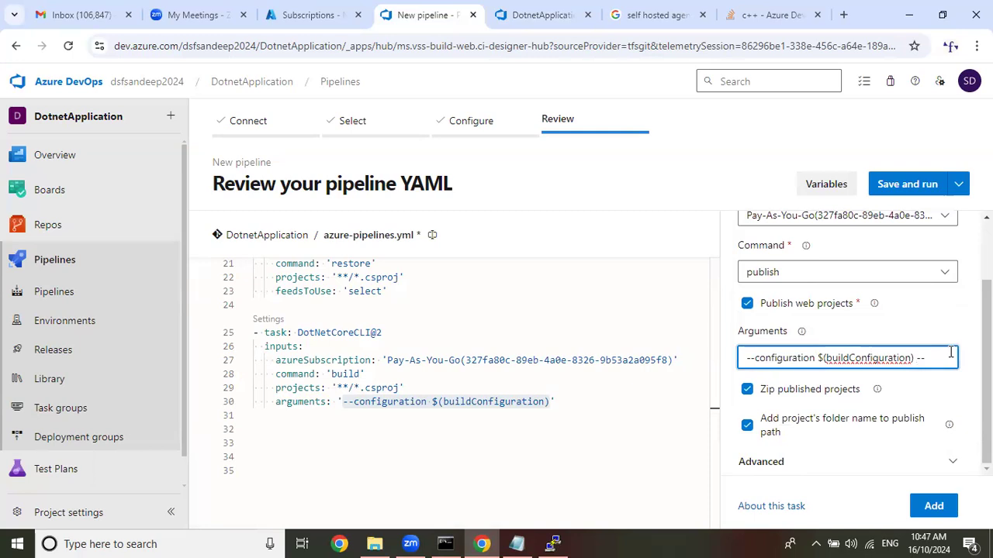
{"action": "mouse_move", "coordinate": [801, 333]}
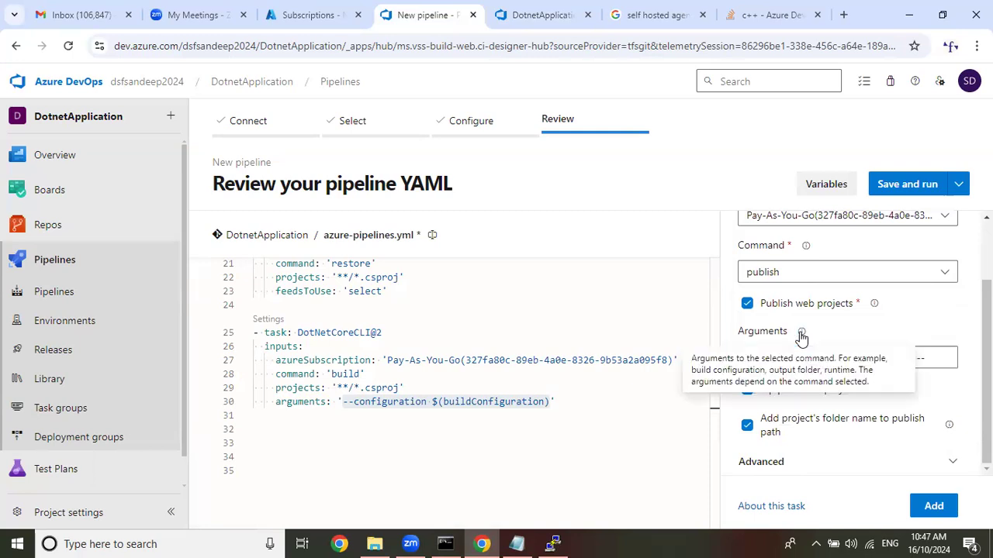
{"action": "left_click", "coordinate": [948, 358]}
{"action": "type", "text": "--output"}
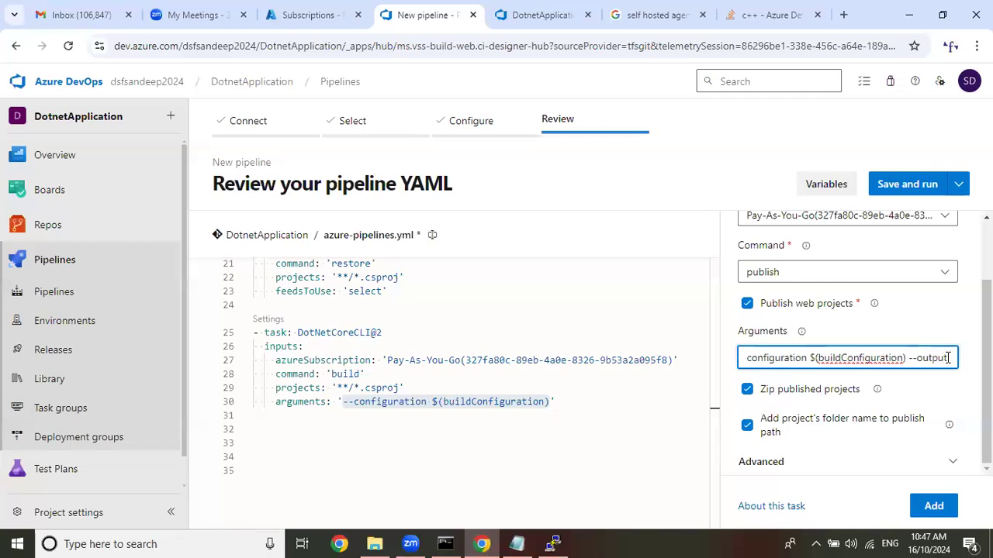
{"action": "type", "text": " (bui"}
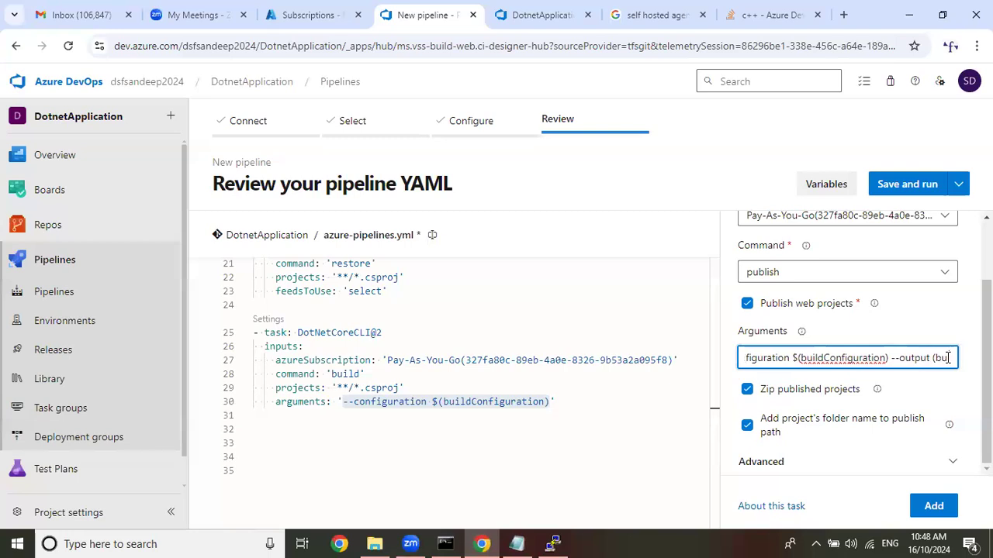
{"action": "type", "text": "ld"}
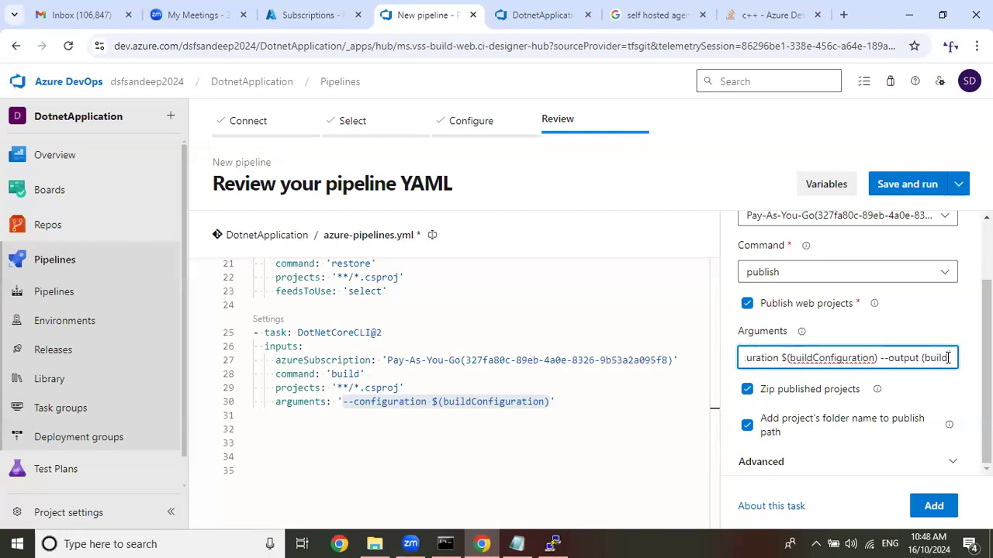
Copy the classic Publish task's full arguments, --configuration $(BuildConfiguration) --output $(build.artifactstagingdirectory), into the arguments of the YAML publish task.
{"action": "left_click", "coordinate": [542, 14]}
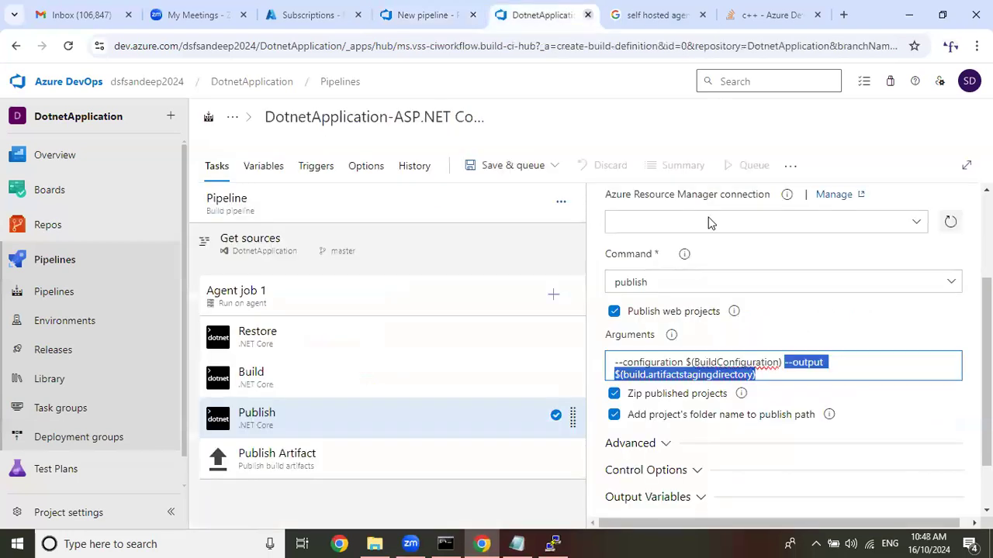
{"action": "left_click_drag", "start_coordinate": [777, 376], "coordinate": [605, 371]}
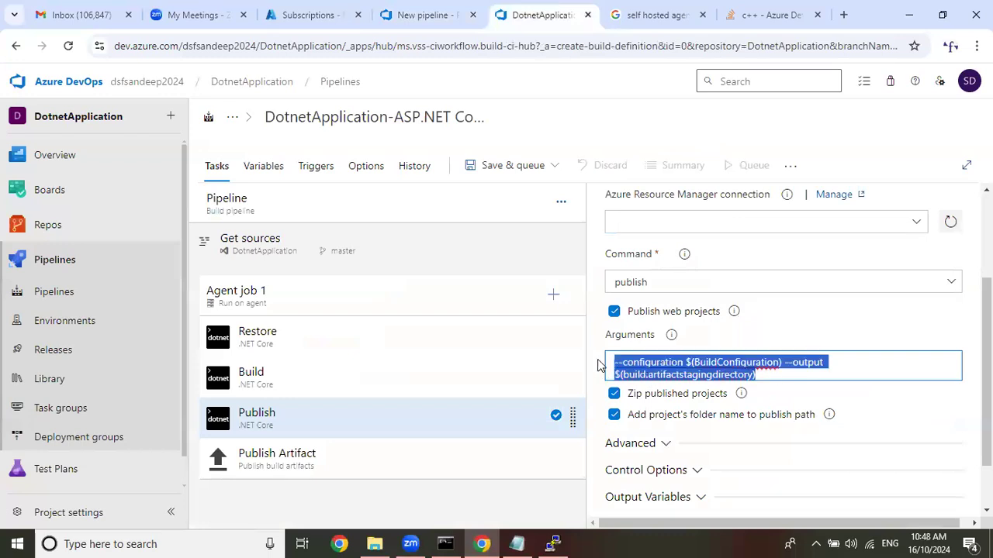
{"action": "right_click", "coordinate": [689, 375]}
{"action": "left_click", "coordinate": [448, 92]}
{"action": "left_click", "coordinate": [384, 12]}
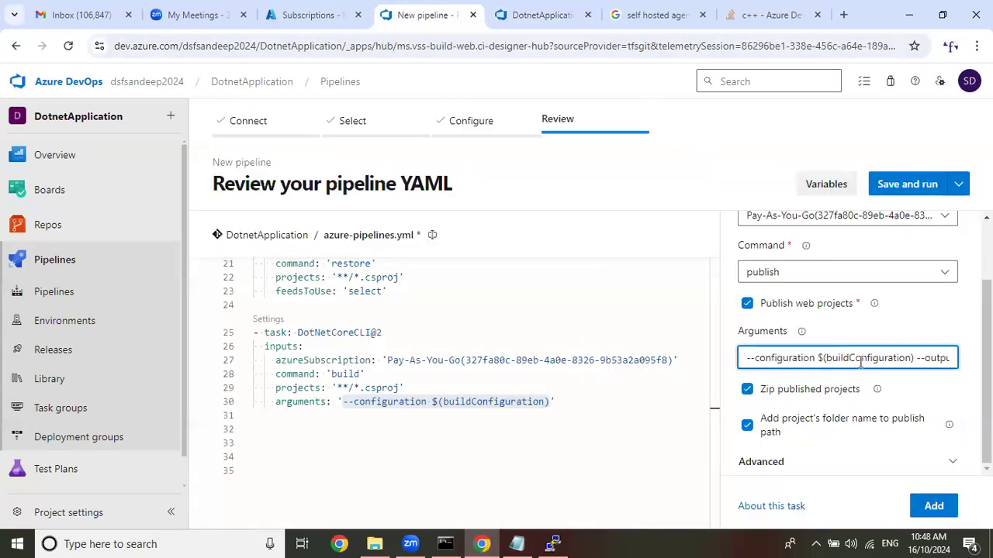
{"action": "triple_click", "coordinate": [860, 361]}
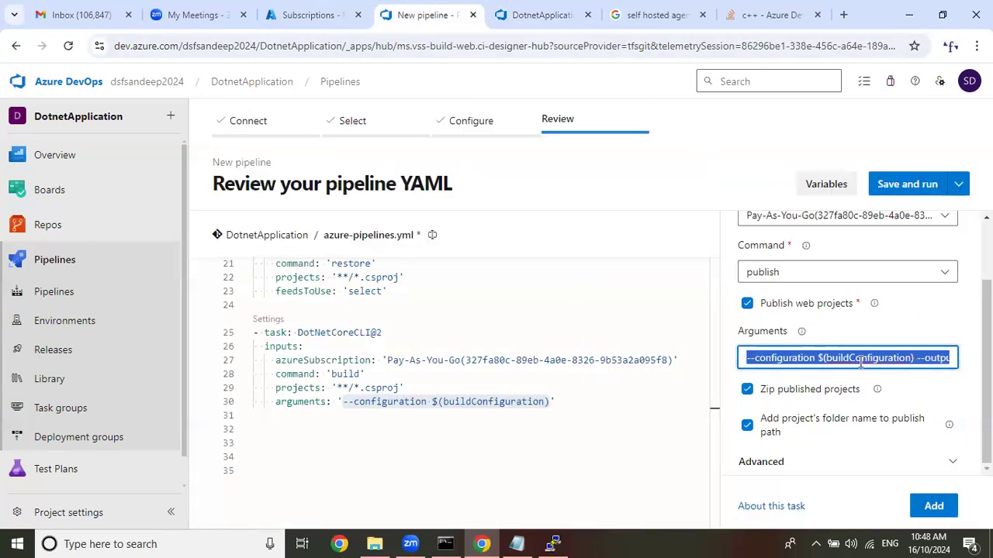
{"action": "key", "text": "ctrl+v"}
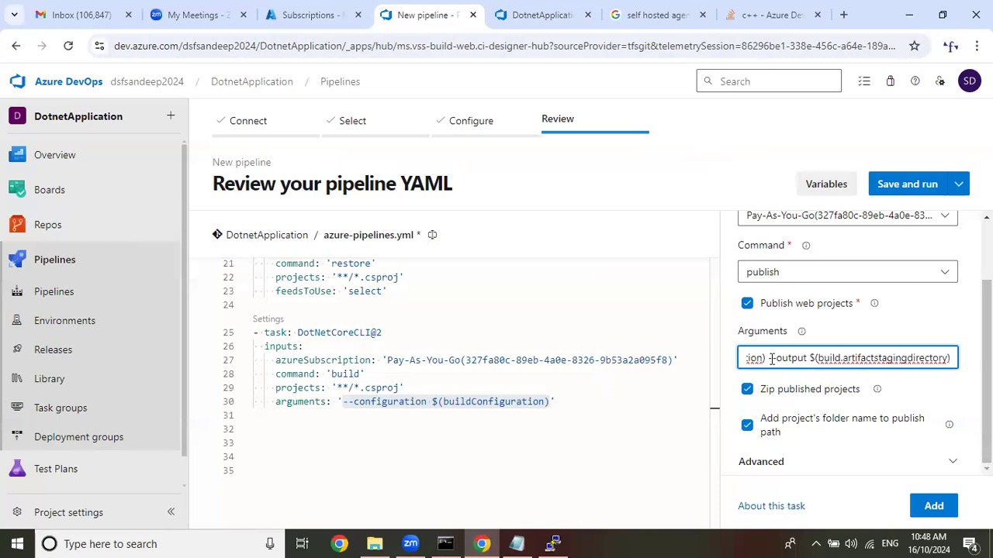
Change the variable in the publish task's configuration argument to buildConfiguration with a lowercase b.
{"action": "key", "text": "Left"}
{"action": "key", "text": "Left"}
{"action": "key", "text": "Left"}
{"action": "key", "text": "Left"}
{"action": "key", "text": "Left"}
{"action": "key", "text": "Left"}
{"action": "key", "text": "Left"}
{"action": "key", "text": "Left"}
{"action": "key", "text": "Left"}
{"action": "key", "text": "Left"}
{"action": "key", "text": "Left"}
{"action": "key", "text": "Left"}
{"action": "key", "text": "Left"}
{"action": "key", "text": "Left"}
{"action": "key", "text": "Left"}
{"action": "key", "text": "Left"}
{"action": "key", "text": "Left"}
{"action": "key", "text": "Left"}
{"action": "key", "text": "Left"}
{"action": "key", "text": "Left"}
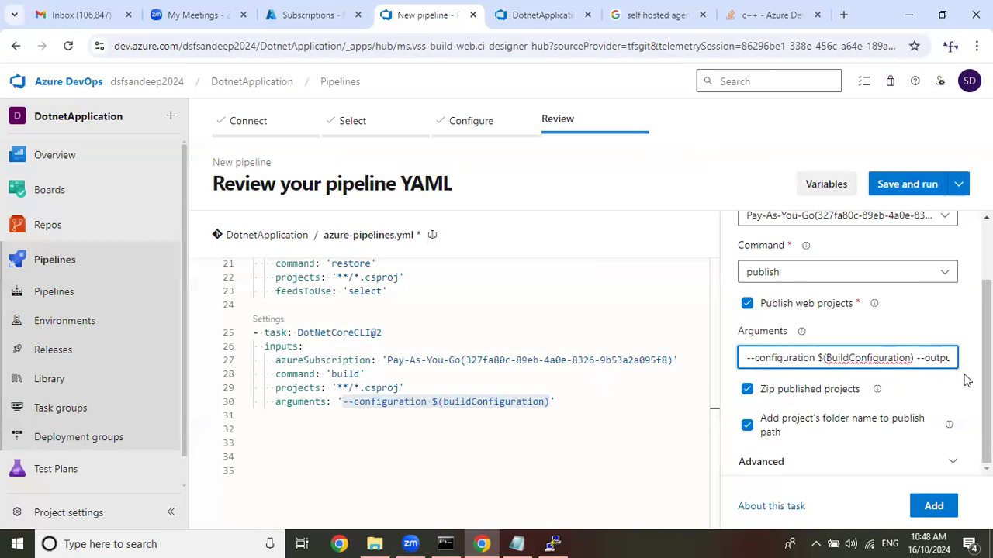
{"action": "left_click", "coordinate": [832, 359]}
{"action": "key", "text": "BackSpace"}
{"action": "type", "text": "b"}
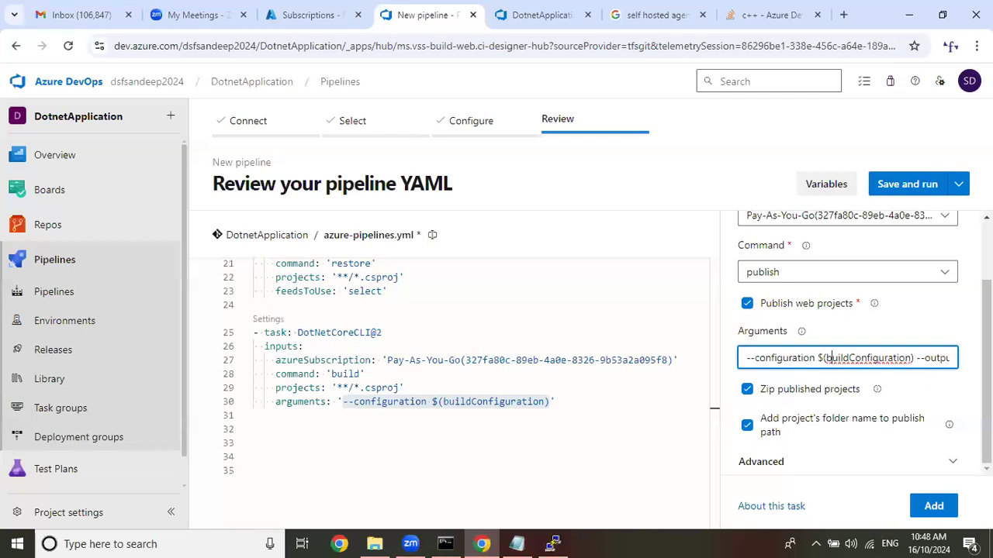
Insert the publish task at line 32 of azure-pipelines.yml, check its arguments line, and add a blank line below it.
{"action": "left_click", "coordinate": [302, 429]}
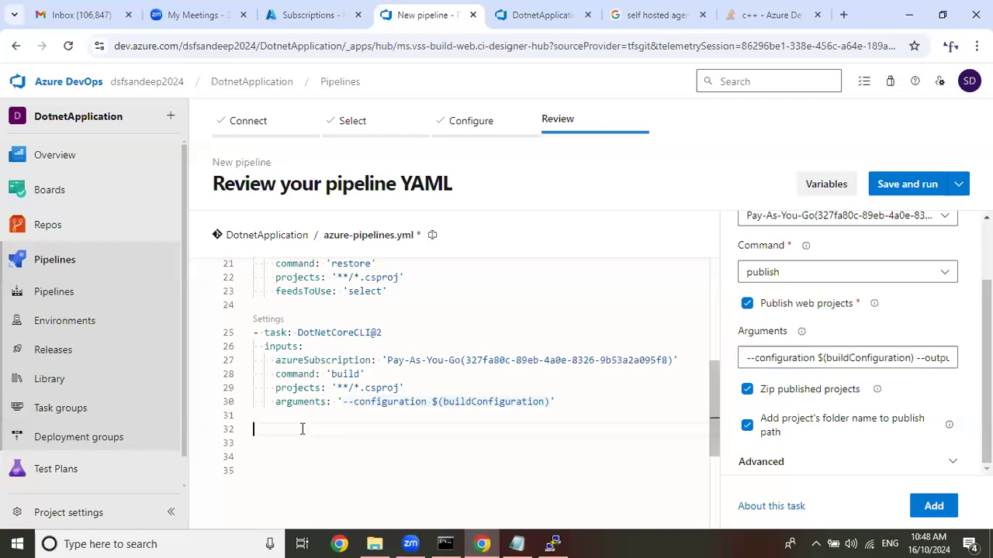
{"action": "left_click", "coordinate": [934, 506]}
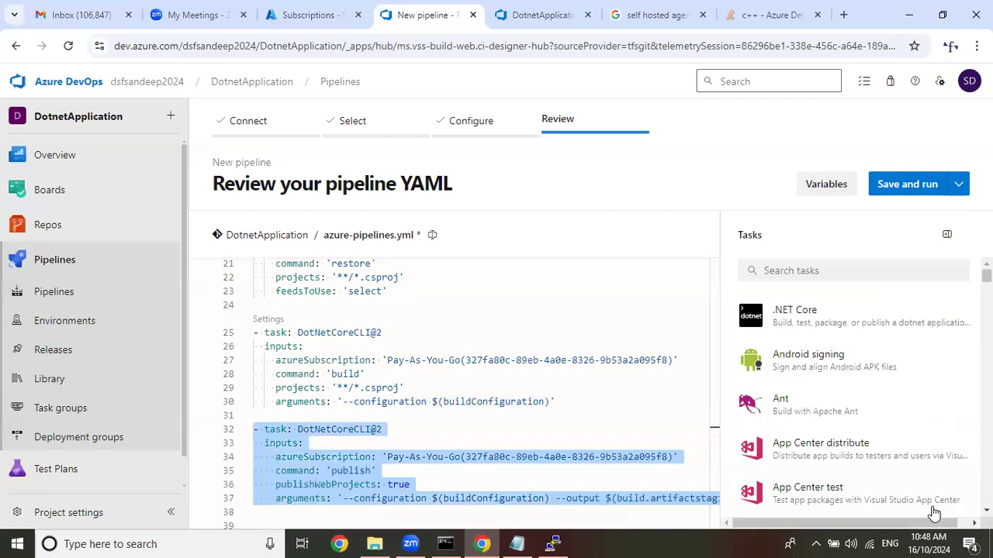
{"action": "scroll", "coordinate": [657, 374], "scroll_direction": "down", "scroll_amount": 2}
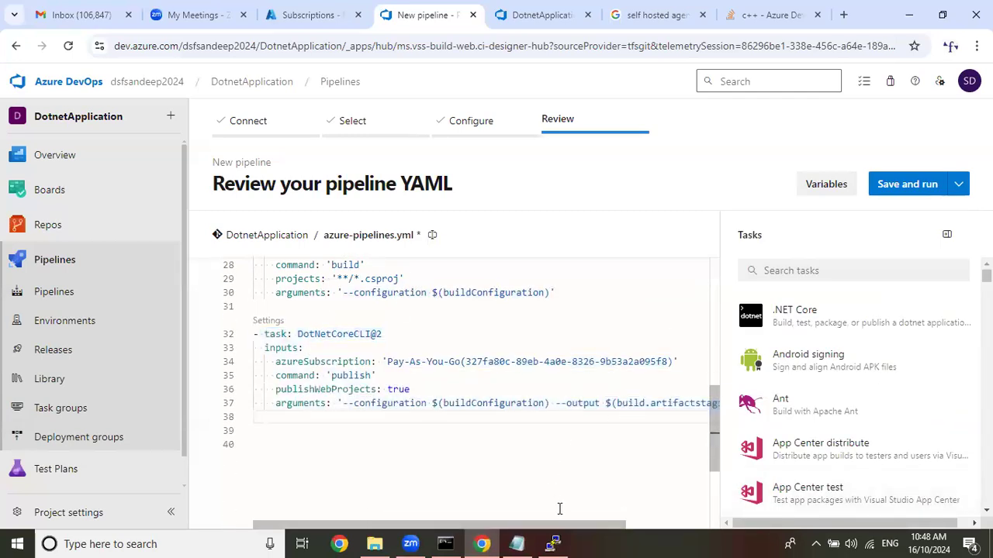
{"action": "left_click_drag", "start_coordinate": [572, 526], "coordinate": [743, 529]}
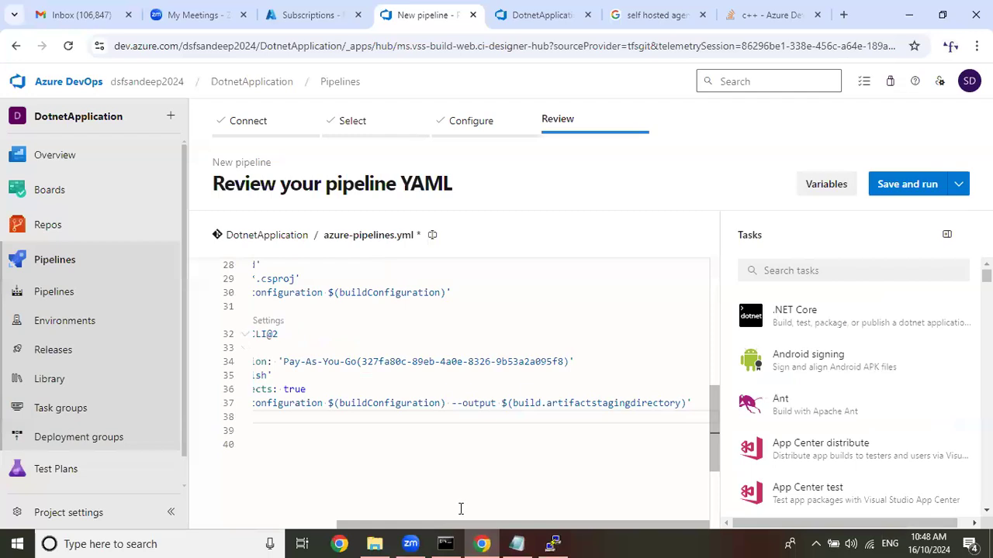
{"action": "left_click_drag", "start_coordinate": [469, 527], "coordinate": [237, 459]}
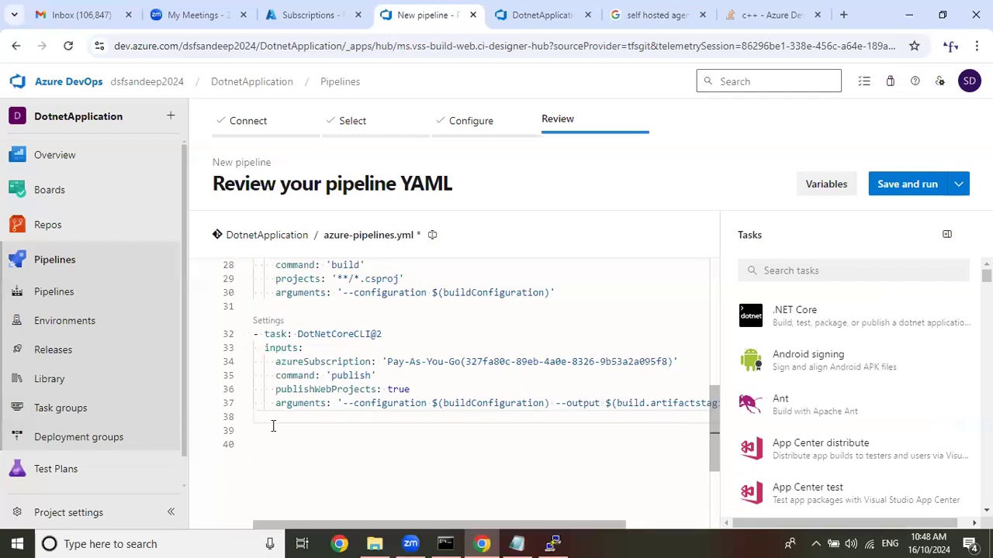
{"action": "key", "text": "Return"}
{"action": "key", "text": "ctrl+space"}
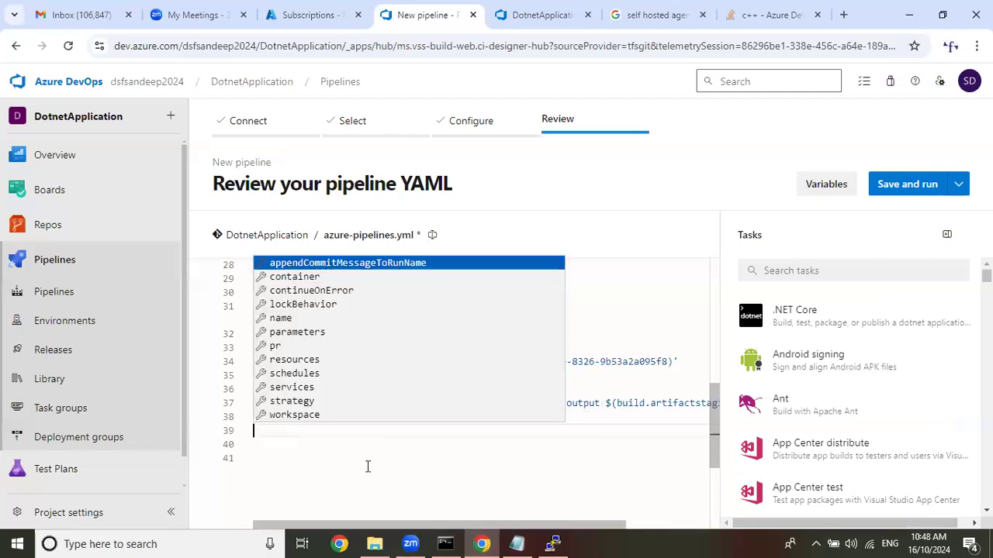
{"action": "key", "text": "Escape"}
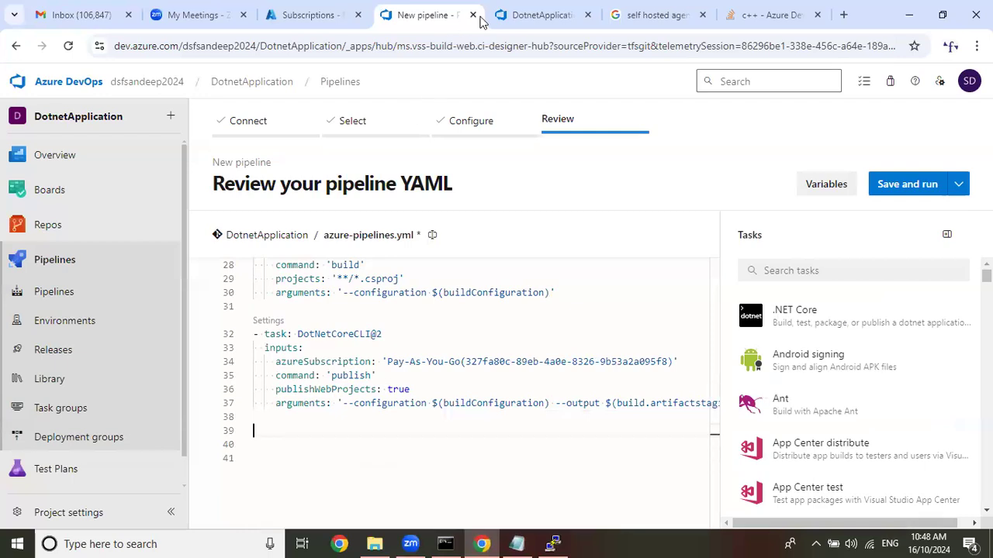
Review the classic pipeline's Restore, Build and Publish tasks and the settings of its Publish Artifact task.
{"action": "left_click", "coordinate": [539, 15]}
{"action": "left_click", "coordinate": [309, 345]}
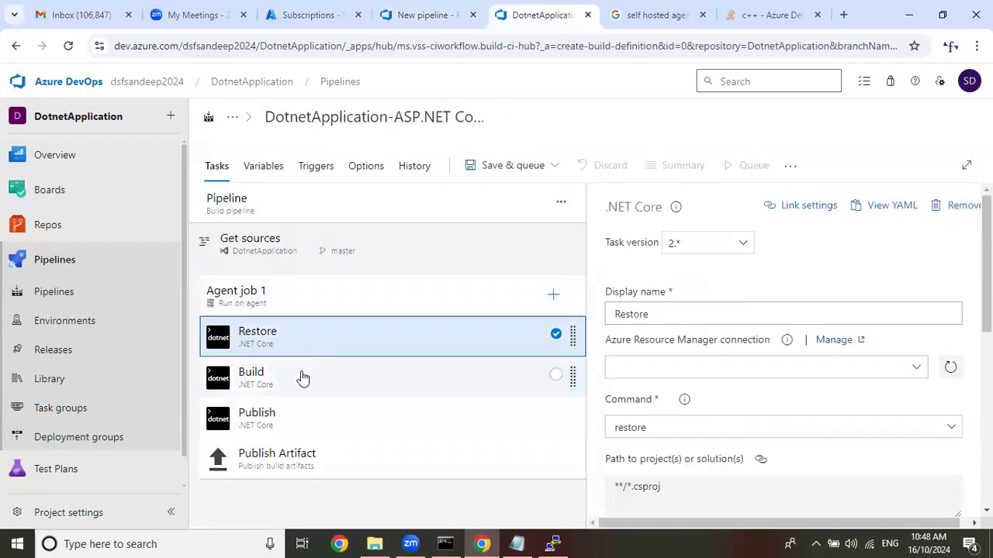
{"action": "left_click", "coordinate": [301, 375]}
{"action": "left_click", "coordinate": [289, 419]}
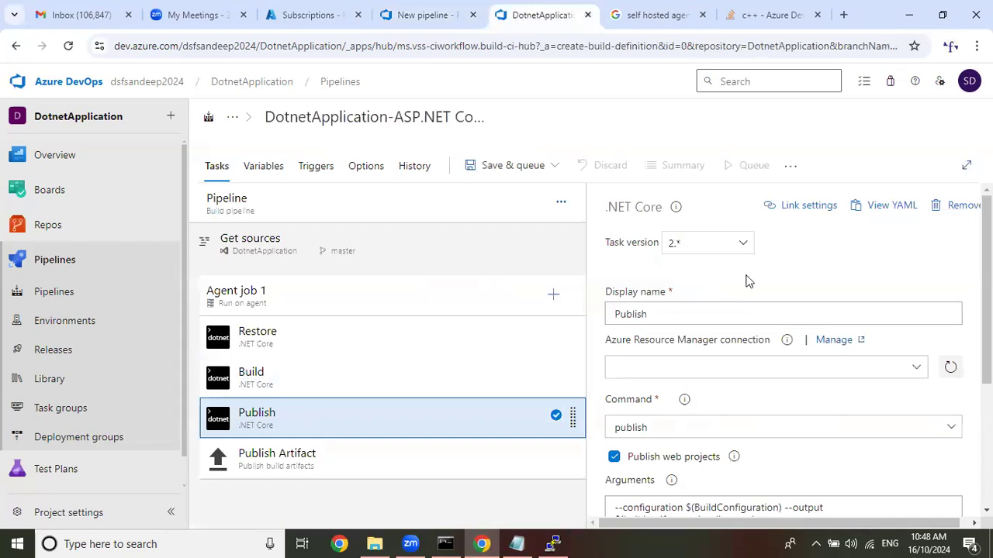
{"action": "scroll", "coordinate": [750, 288], "scroll_direction": "down", "scroll_amount": 3}
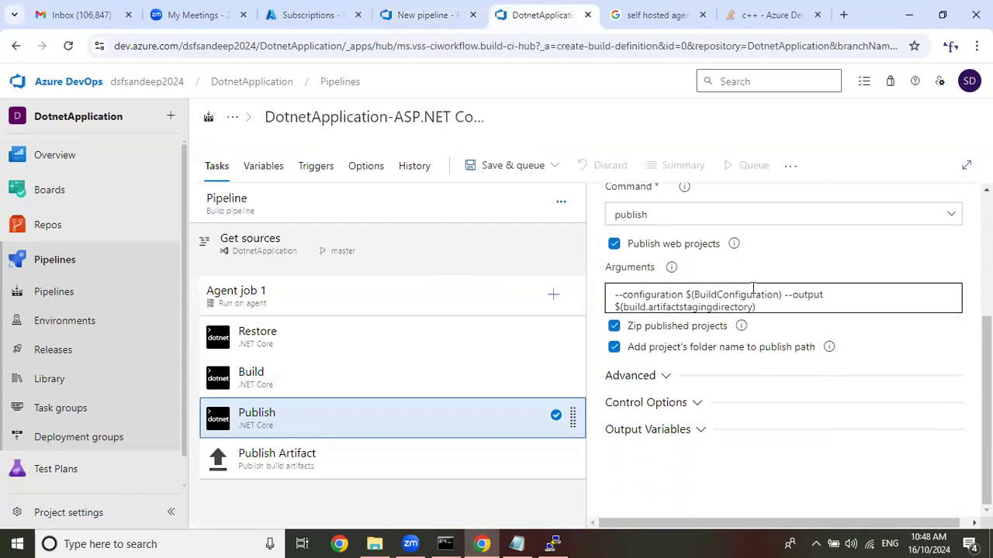
{"action": "left_click", "coordinate": [408, 458]}
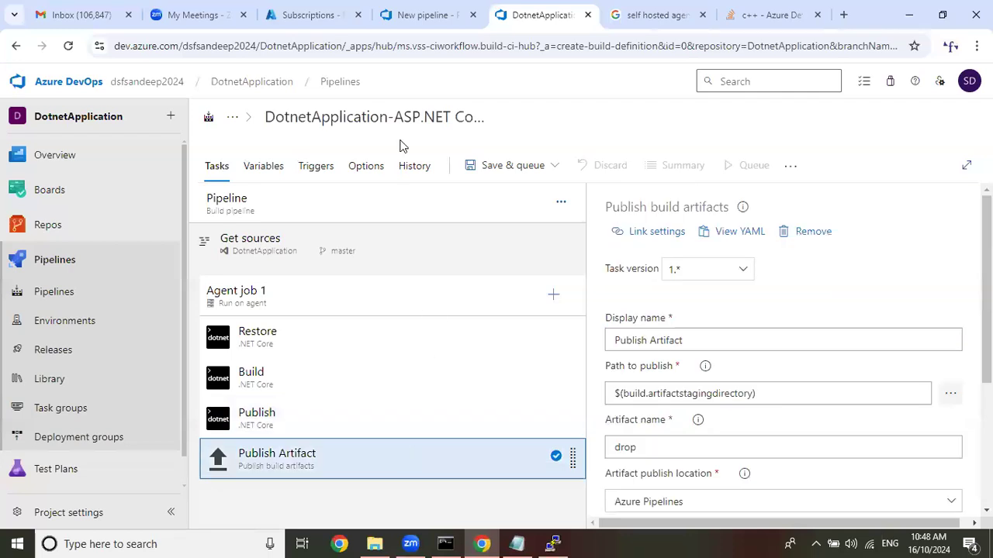
Search the YAML editor's task list for publish tasks and open the Copy and Publish Build Artifacts task.
{"action": "left_click", "coordinate": [438, 15]}
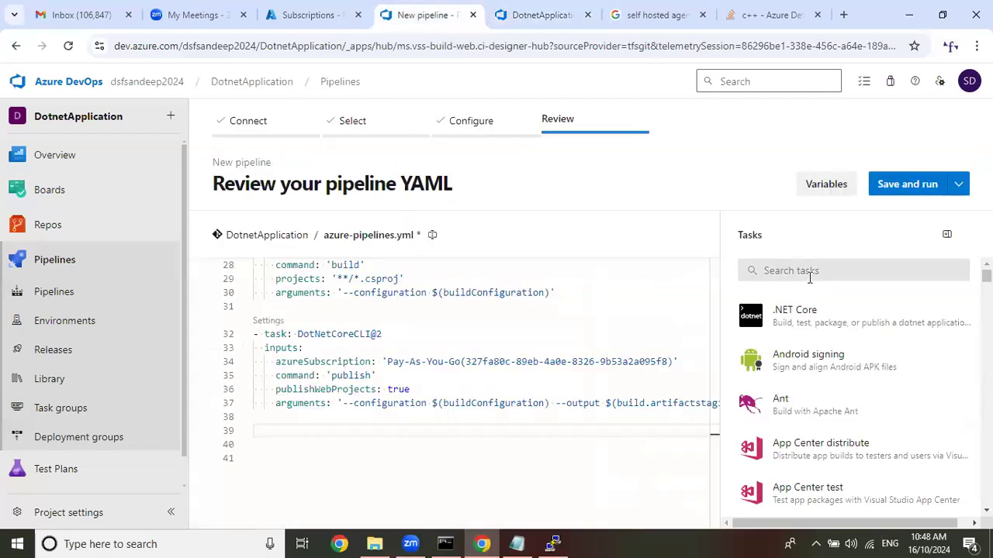
{"action": "left_click", "coordinate": [808, 270]}
{"action": "type", "text": "a"}
{"action": "key", "text": "BackSpace"}
{"action": "type", "text": "publi"}
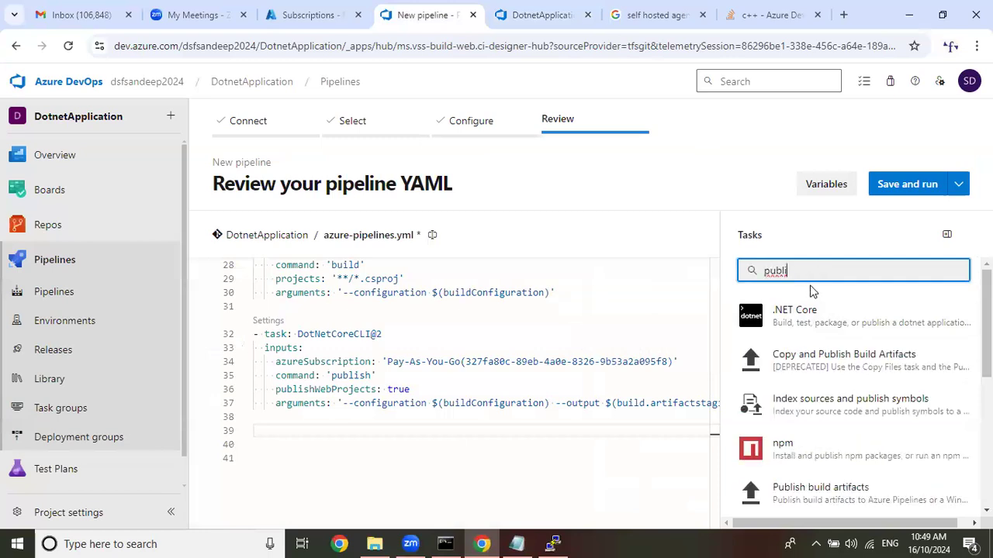
{"action": "left_click", "coordinate": [855, 363]}
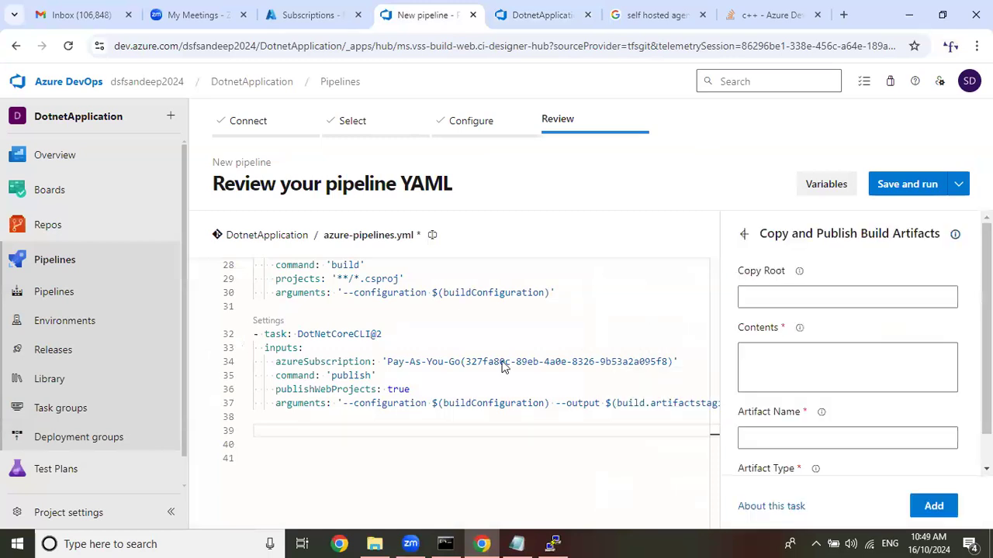
{"action": "left_click", "coordinate": [836, 291]}
Compare the classic Publish Artifact task's settings with the fields of the Copy and Publish Build Artifacts task.
{"action": "key", "text": "ctrl+Tab"}
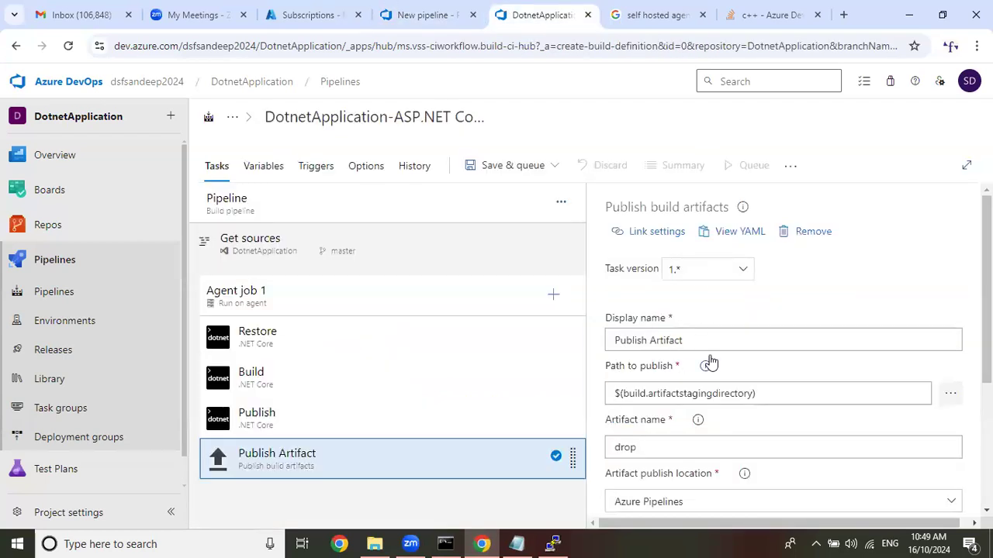
{"action": "scroll", "coordinate": [710, 363], "scroll_direction": "down", "scroll_amount": 2}
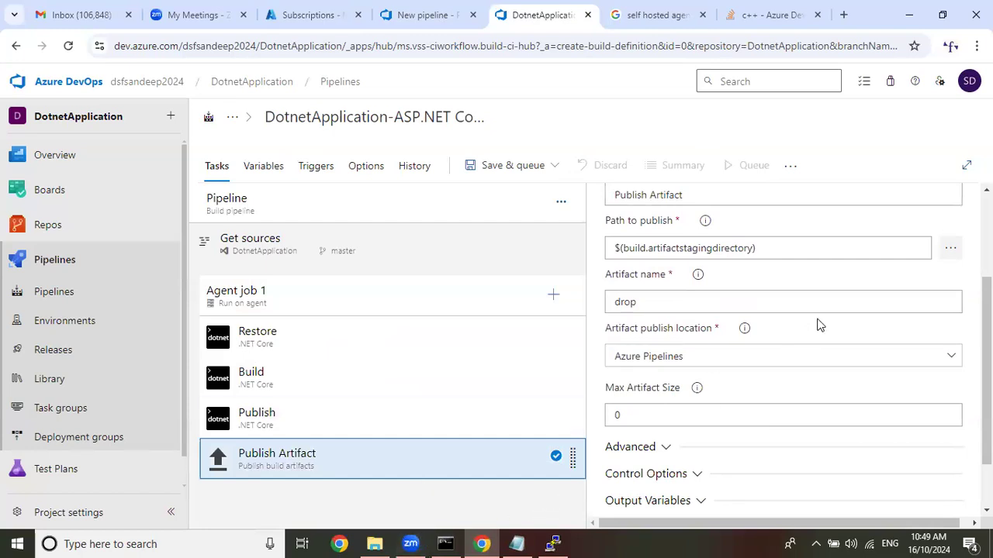
{"action": "scroll", "coordinate": [820, 324], "scroll_direction": "up", "scroll_amount": 2}
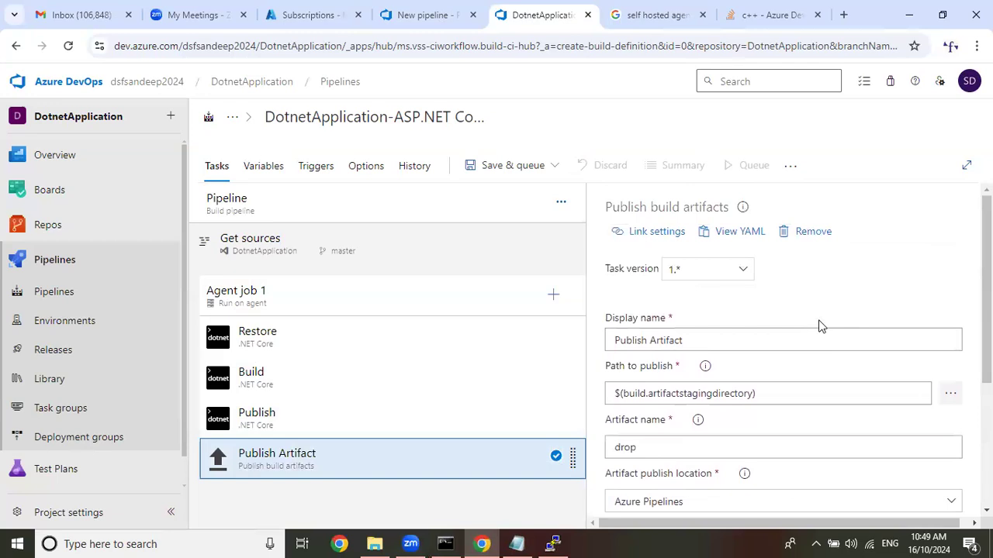
{"action": "left_click", "coordinate": [397, 15]}
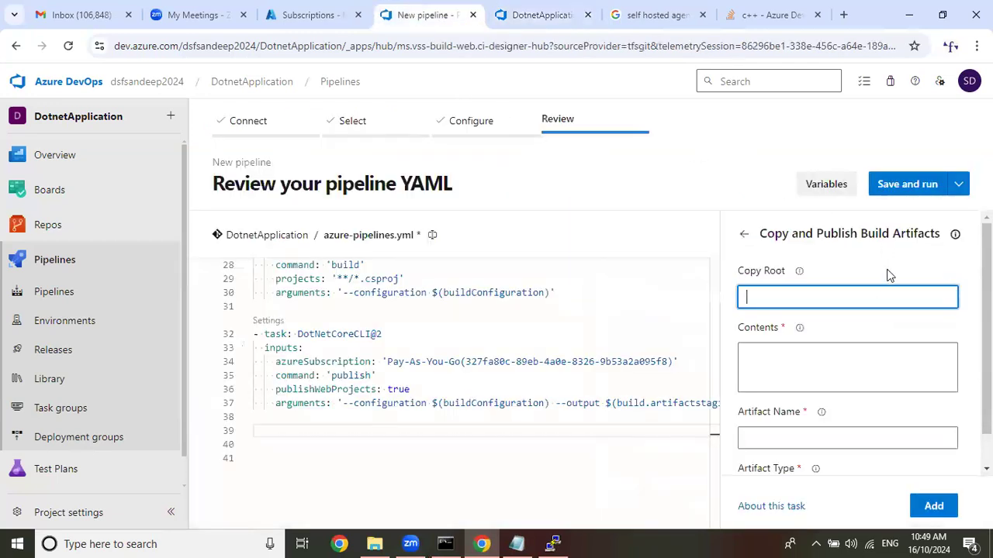
{"action": "left_click", "coordinate": [805, 359]}
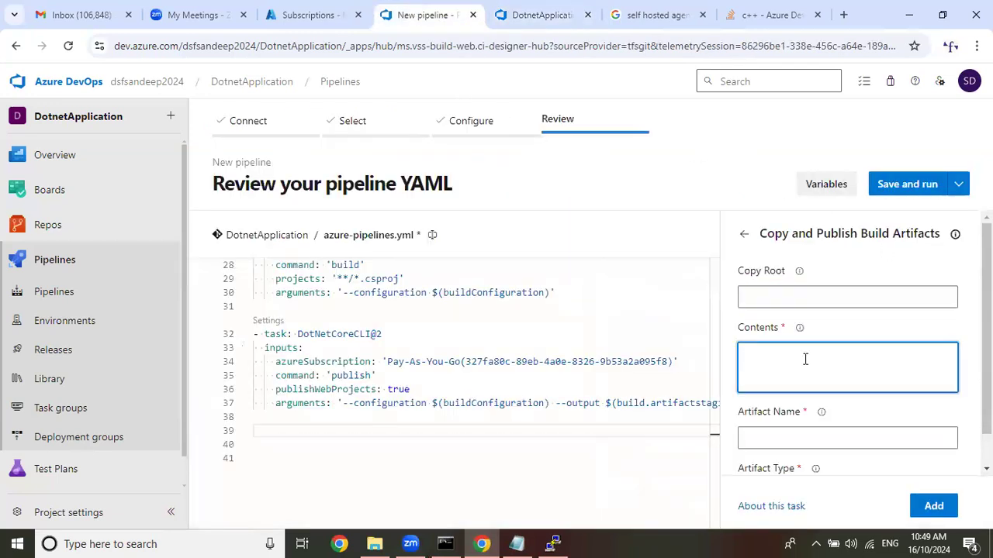
{"action": "scroll", "coordinate": [810, 369], "scroll_direction": "down", "scroll_amount": 1}
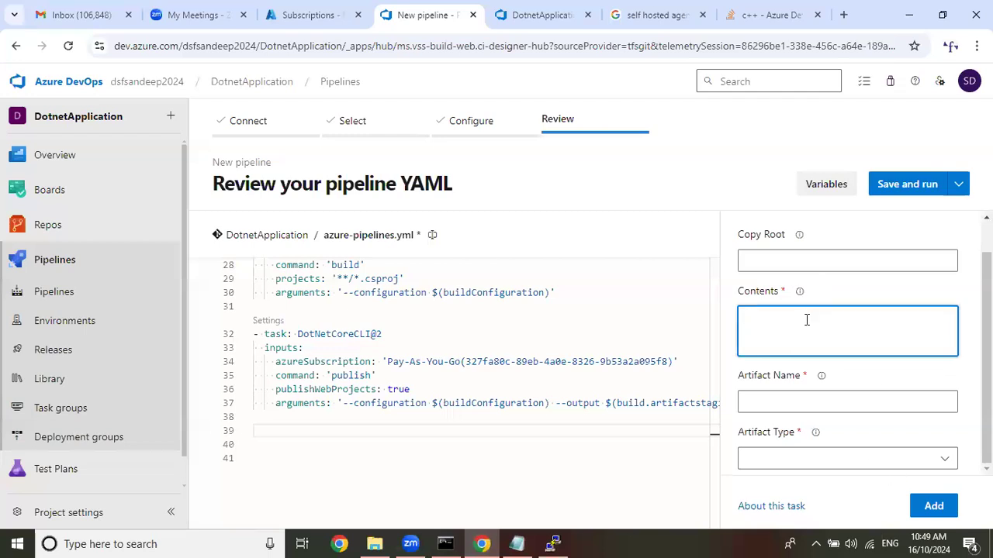
Copy the classic task's publish path, $(build.artifactstagingdirectory), into the Contents of the Copy and Publish Build Artifacts task.
{"action": "left_click", "coordinate": [535, 6]}
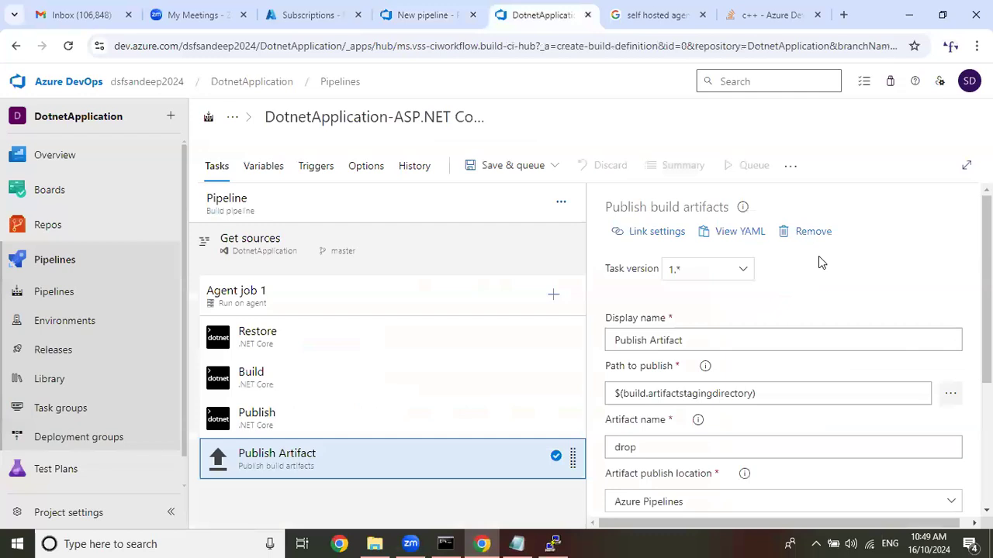
{"action": "scroll", "coordinate": [817, 279], "scroll_direction": "down", "scroll_amount": 2}
{"action": "triple_click", "coordinate": [645, 320]}
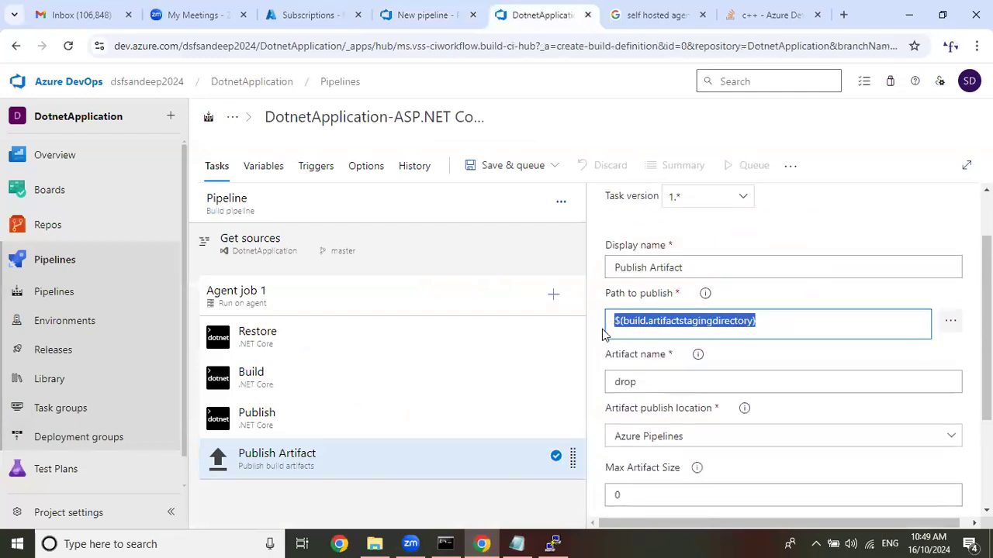
{"action": "right_click", "coordinate": [734, 315]}
{"action": "left_click", "coordinate": [696, 326]}
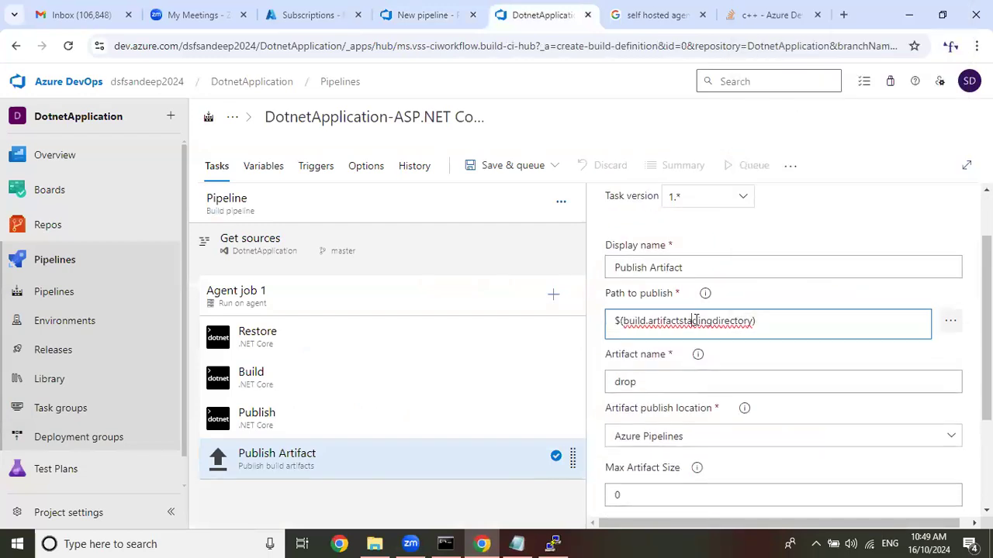
{"action": "triple_click", "coordinate": [693, 321]}
{"action": "right_click", "coordinate": [694, 321]}
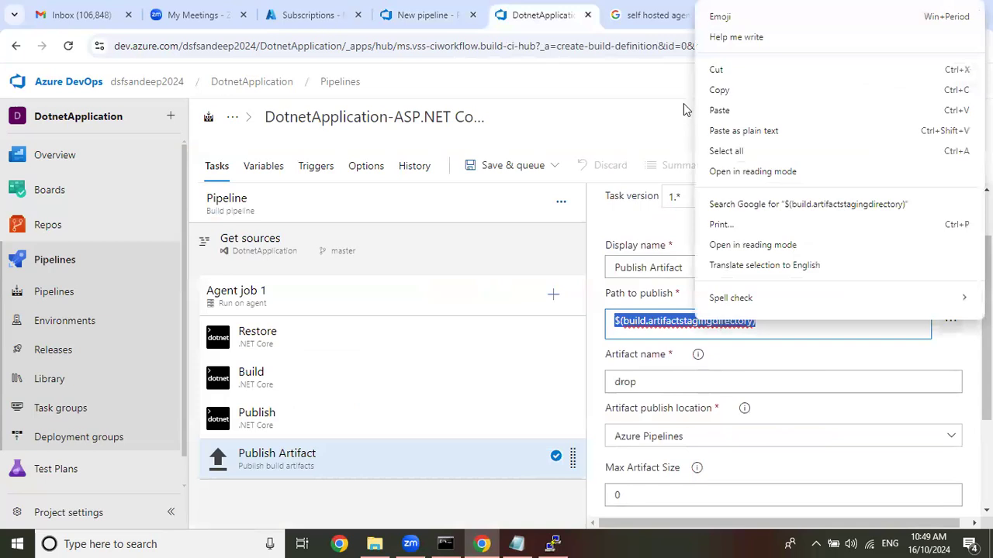
{"action": "left_click", "coordinate": [722, 97]}
{"action": "left_click", "coordinate": [435, 14]}
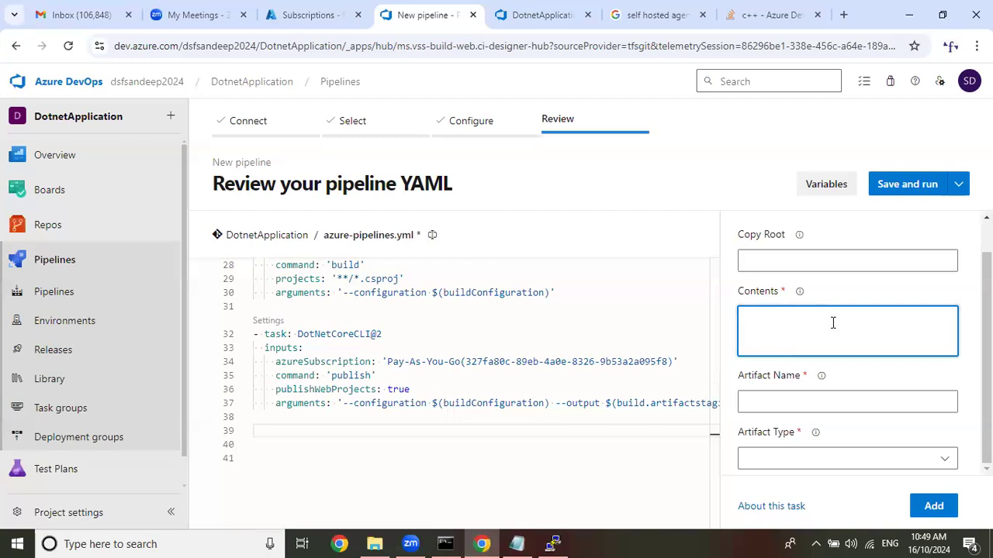
{"action": "key", "text": "ctrl+v"}
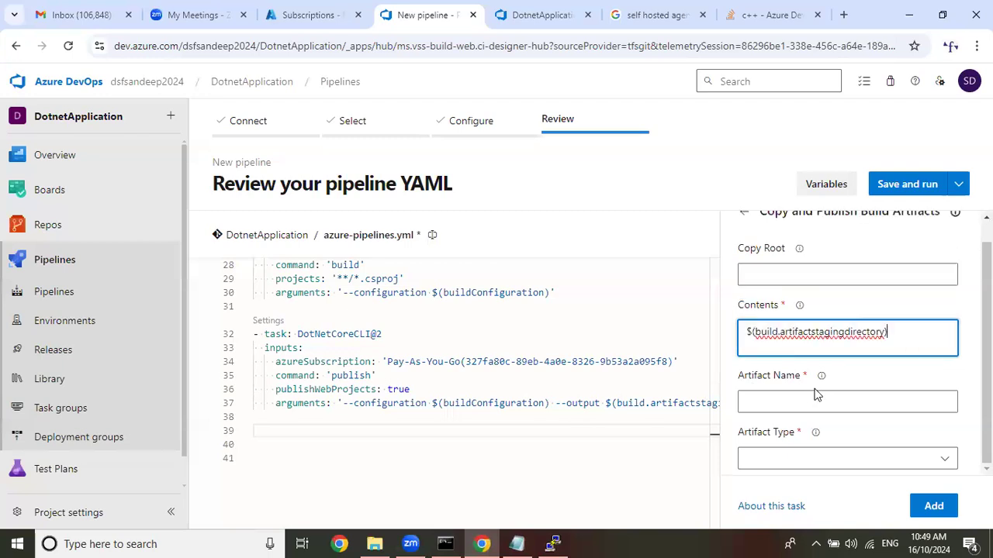
{"action": "left_click", "coordinate": [818, 403]}
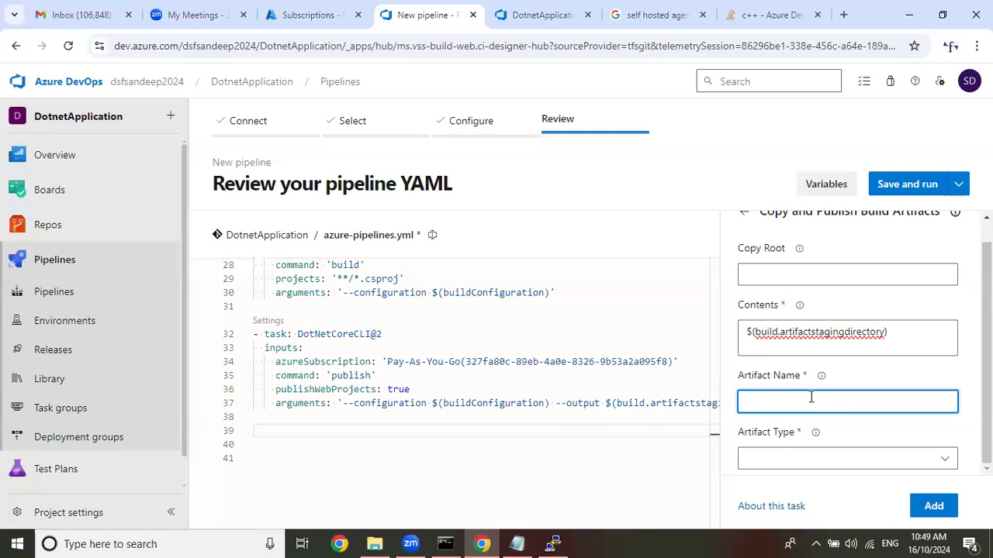
Open the yaml notes from Azure DevOps Class 10.00am on drive D, check the artifact publishing task, and close the file.
{"action": "left_click", "coordinate": [375, 544]}
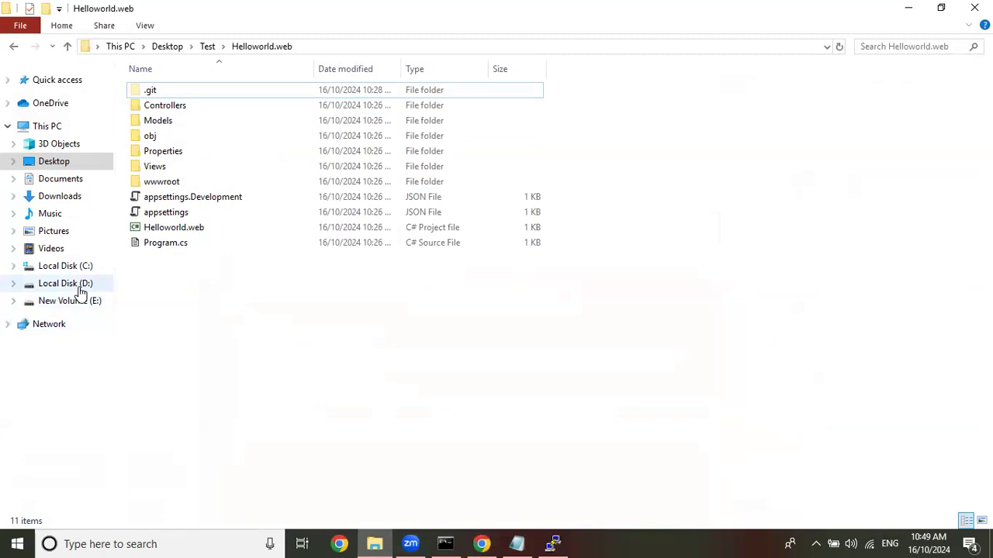
{"action": "left_click", "coordinate": [80, 289]}
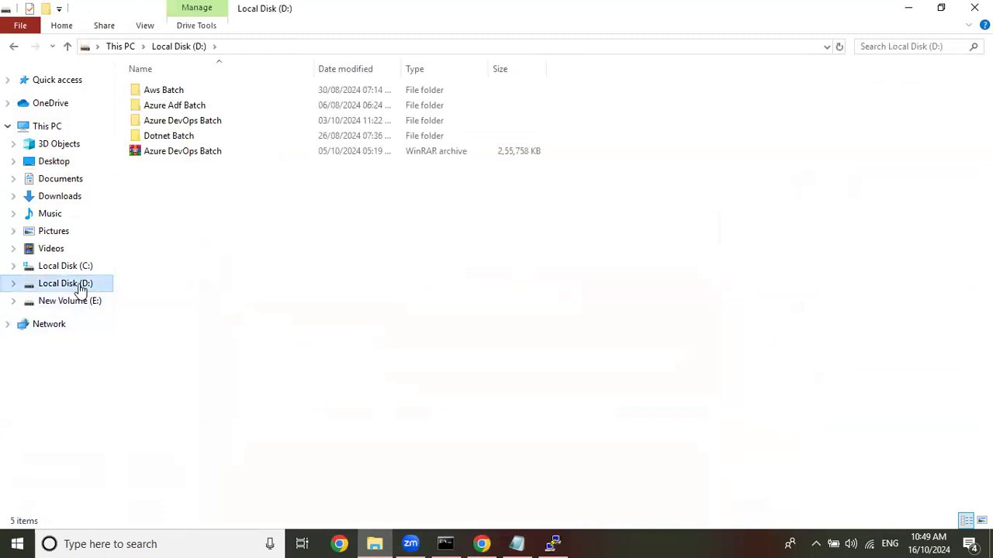
{"action": "double_click", "coordinate": [210, 120]}
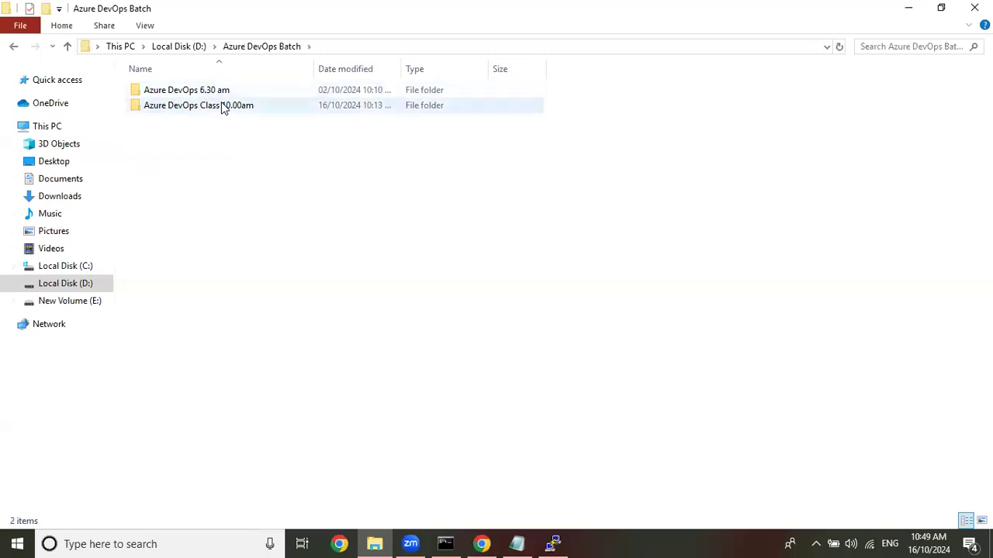
{"action": "double_click", "coordinate": [221, 104]}
{"action": "left_click", "coordinate": [190, 261]}
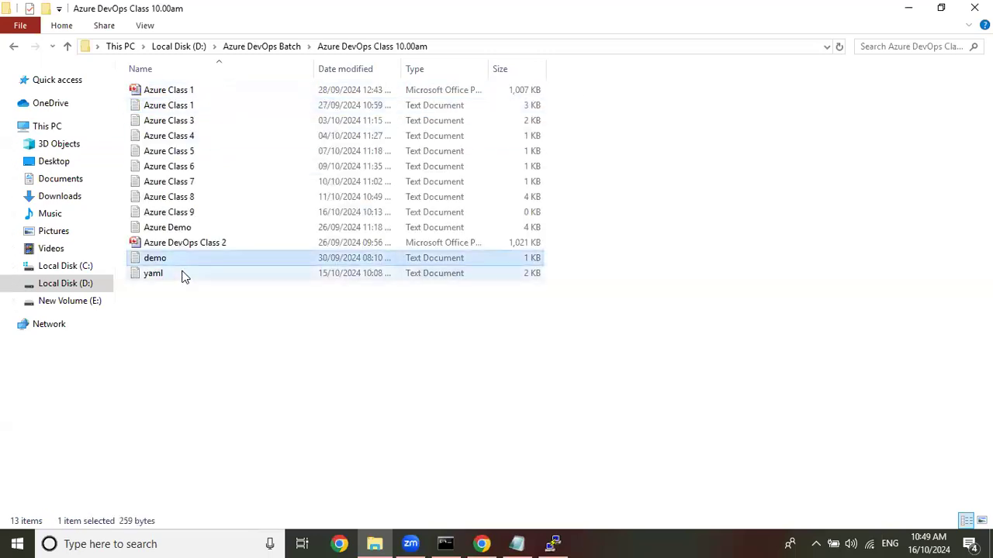
{"action": "double_click", "coordinate": [185, 276]}
{"action": "left_click", "coordinate": [916, 163]}
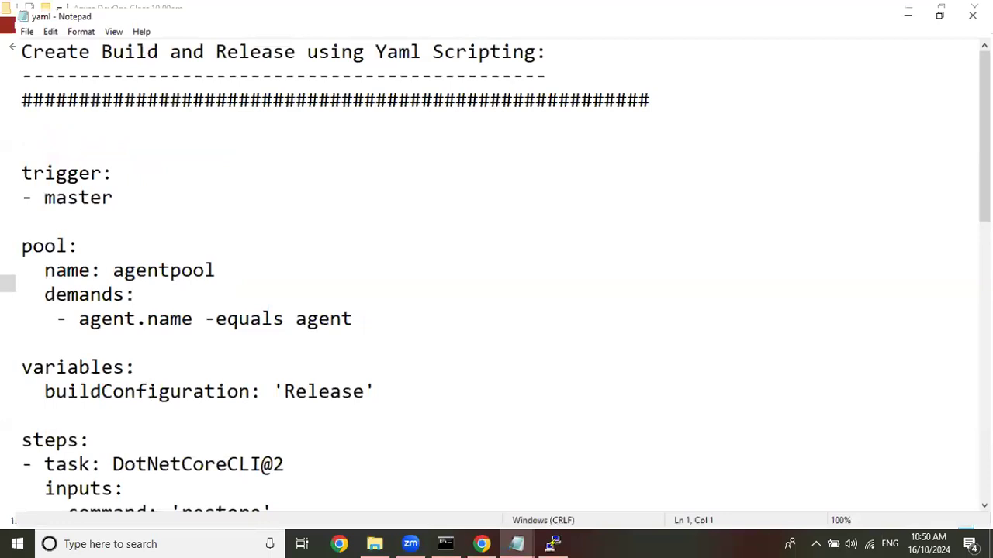
{"action": "scroll", "coordinate": [496, 280], "scroll_direction": "down", "scroll_amount": 7}
{"action": "scroll", "coordinate": [497, 279], "scroll_direction": "down", "scroll_amount": 3}
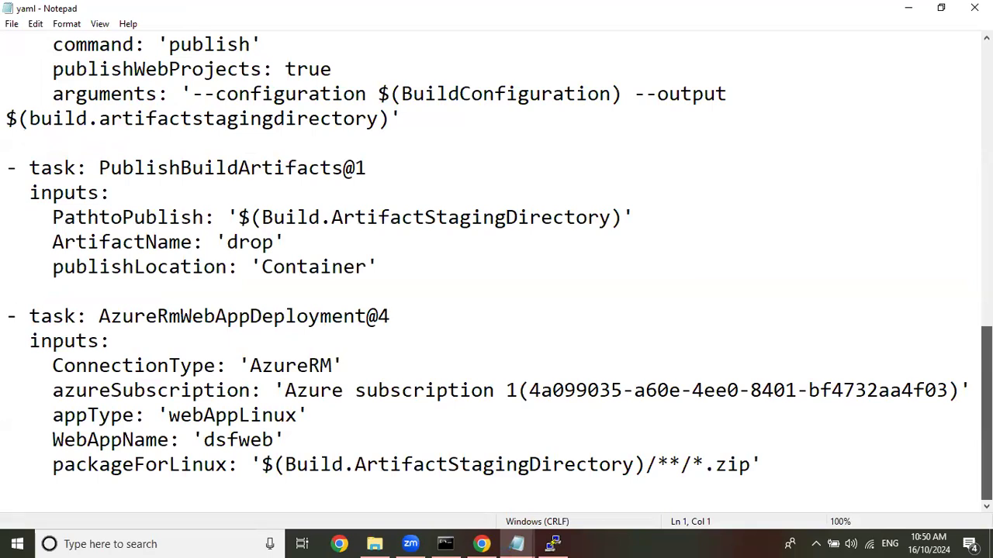
{"action": "scroll", "coordinate": [496, 279], "scroll_direction": "up", "scroll_amount": 10}
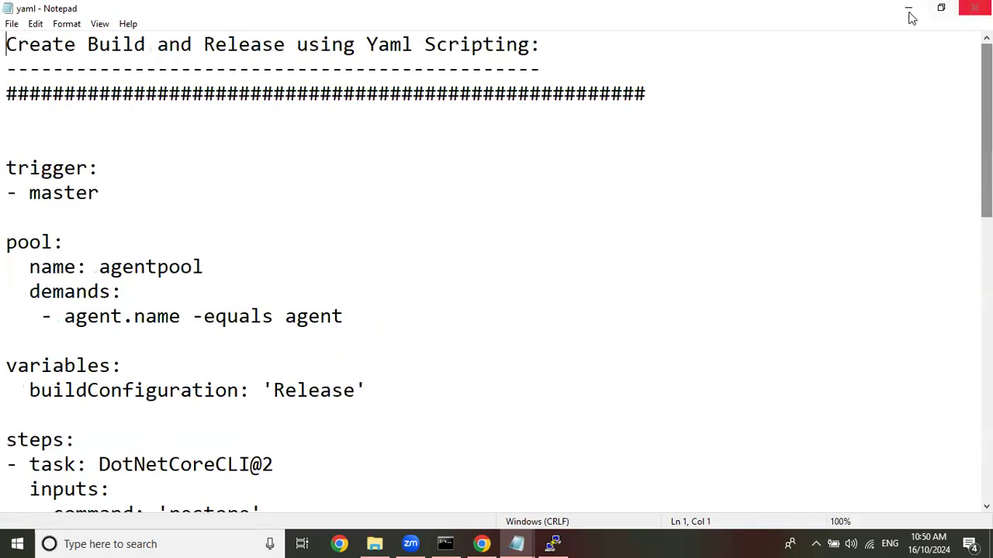
{"action": "left_click", "coordinate": [968, 11]}
Reopen the yaml notes file, review its PublishBuildArtifacts@1 inputs again, and return to the YAML pipeline.
{"action": "left_click", "coordinate": [481, 544]}
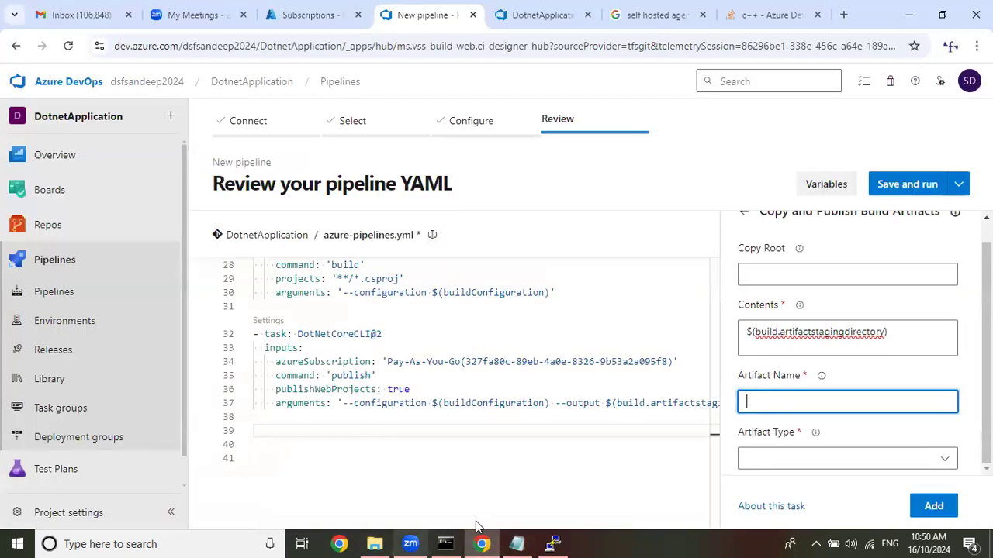
{"action": "left_click", "coordinate": [518, 544]}
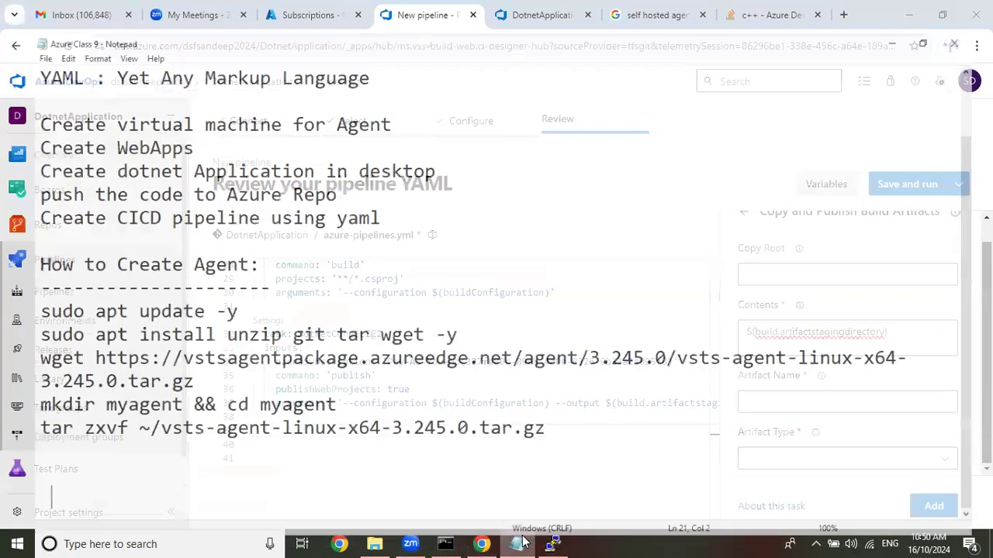
{"action": "left_click", "coordinate": [520, 544]}
{"action": "key", "text": "alt+Tab"}
{"action": "double_click", "coordinate": [246, 272]}
{"action": "left_click", "coordinate": [882, 163]}
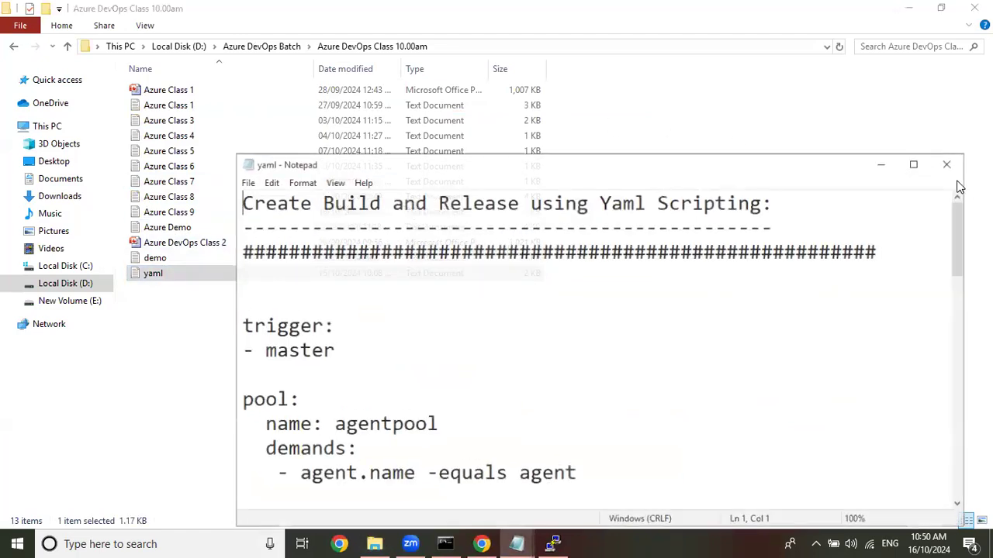
{"action": "left_click", "coordinate": [922, 165]}
{"action": "scroll", "coordinate": [496, 271], "scroll_direction": "down", "scroll_amount": 10}
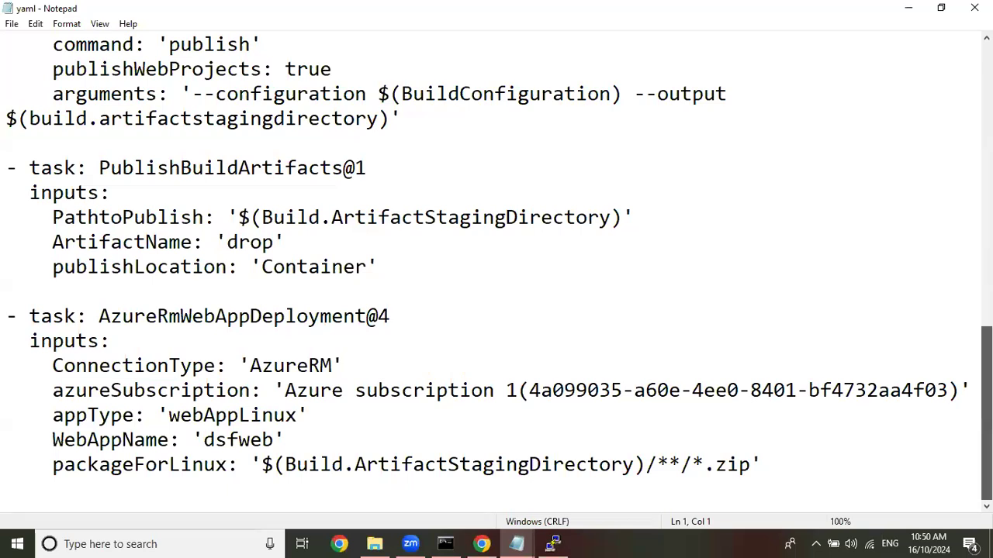
{"action": "scroll", "coordinate": [496, 272], "scroll_direction": "up", "scroll_amount": 10}
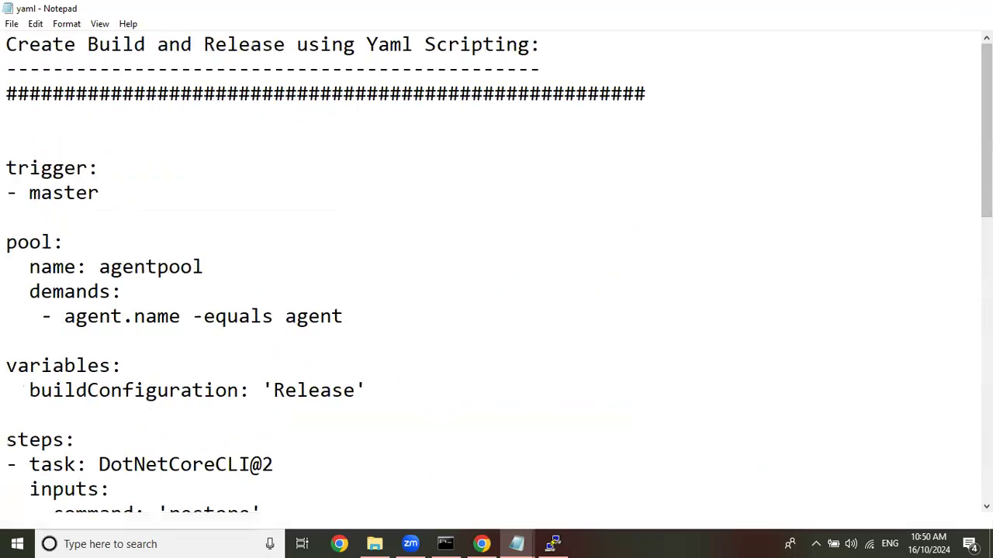
{"action": "left_click", "coordinate": [909, 9]}
{"action": "left_click", "coordinate": [908, 9]}
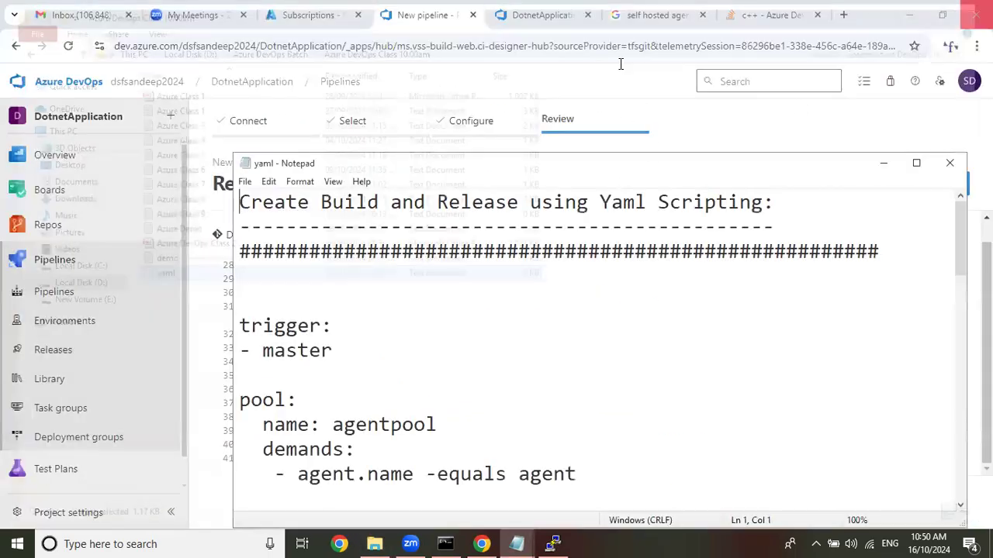
{"action": "left_click", "coordinate": [948, 164]}
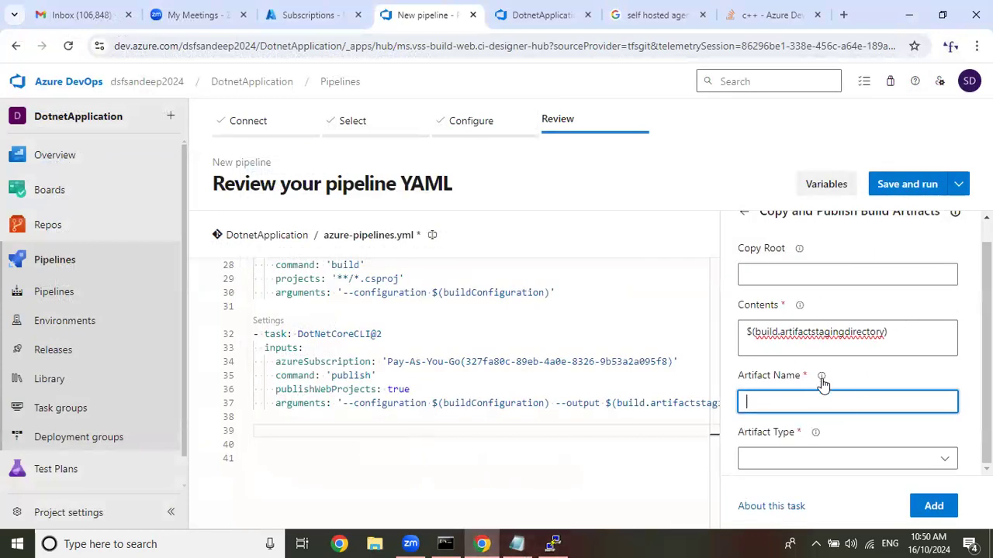
Try the Server artifact type in the Copy and Publish Build Artifacts task and leave the task without adding it.
{"action": "left_click", "coordinate": [934, 460]}
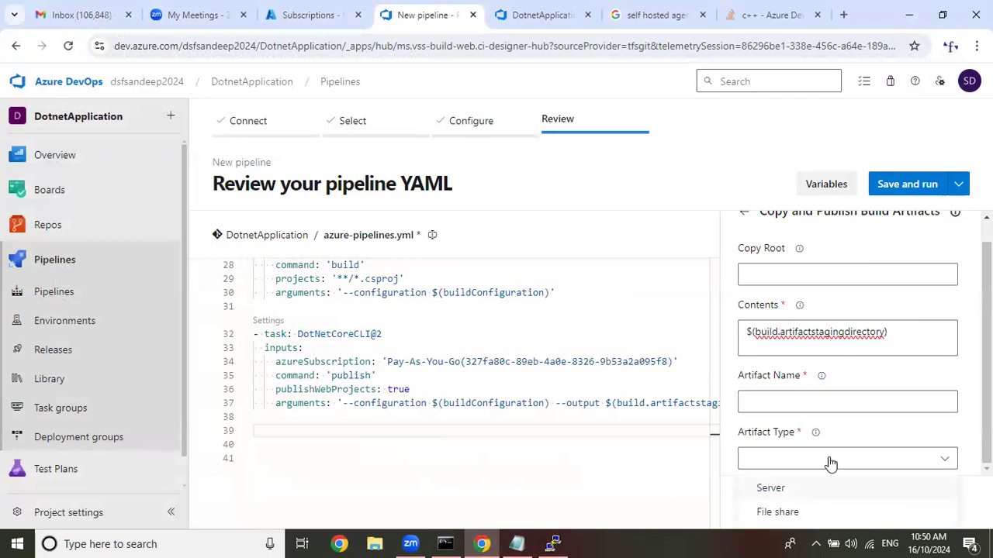
{"action": "left_click", "coordinate": [802, 487]}
{"action": "left_click", "coordinate": [778, 398]}
{"action": "scroll", "coordinate": [822, 284], "scroll_direction": "up", "scroll_amount": 1}
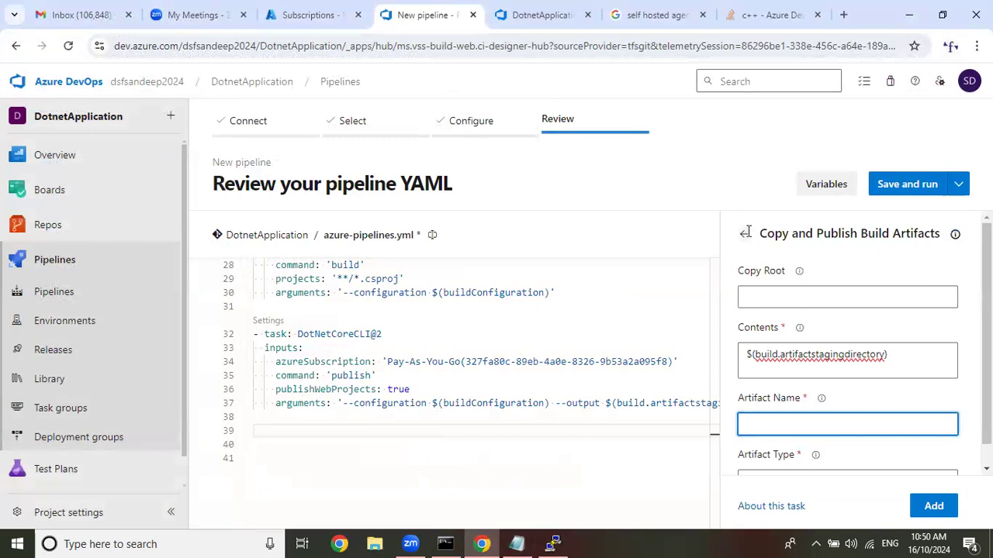
{"action": "left_click", "coordinate": [745, 233]}
Find the Publish build artifacts task, copy its publish path $(Build.ArtifactStagingDirectory), and leave the task without adding it.
{"action": "left_click", "coordinate": [791, 270]}
{"action": "type", "text": "publi"}
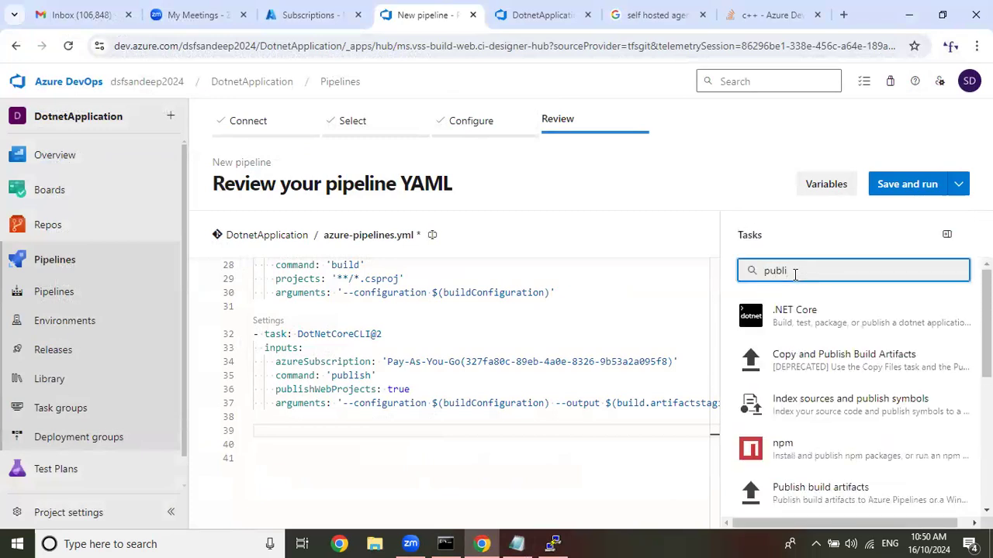
{"action": "type", "text": "sh"}
{"action": "left_click", "coordinate": [836, 496]}
{"action": "left_click_drag", "start_coordinate": [904, 300], "coordinate": [697, 298]}
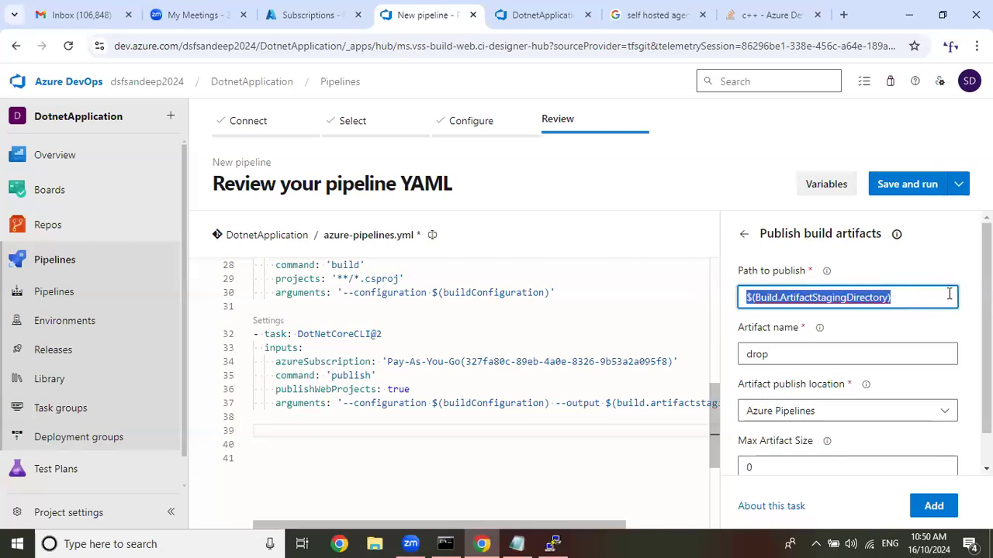
{"action": "right_click", "coordinate": [795, 295]}
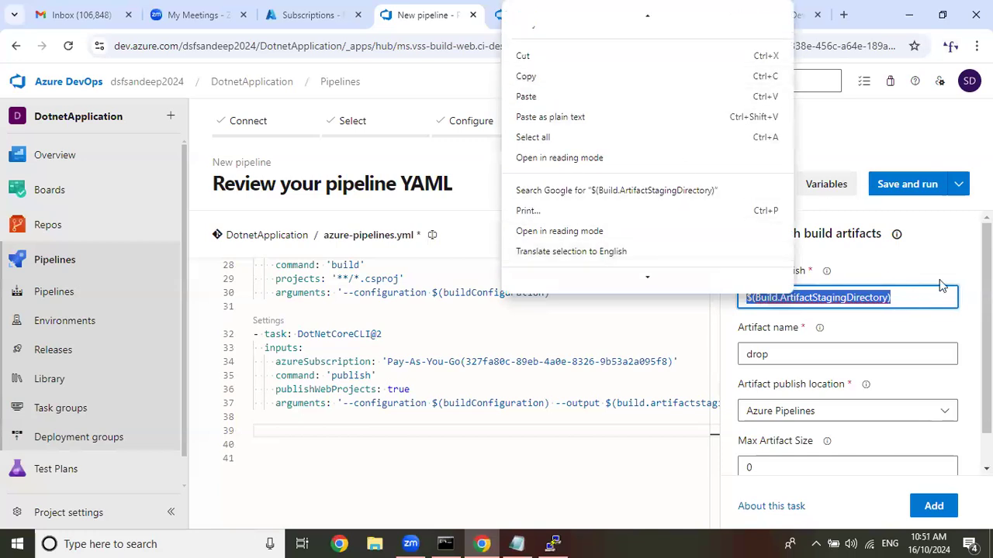
{"action": "left_click", "coordinate": [964, 263]}
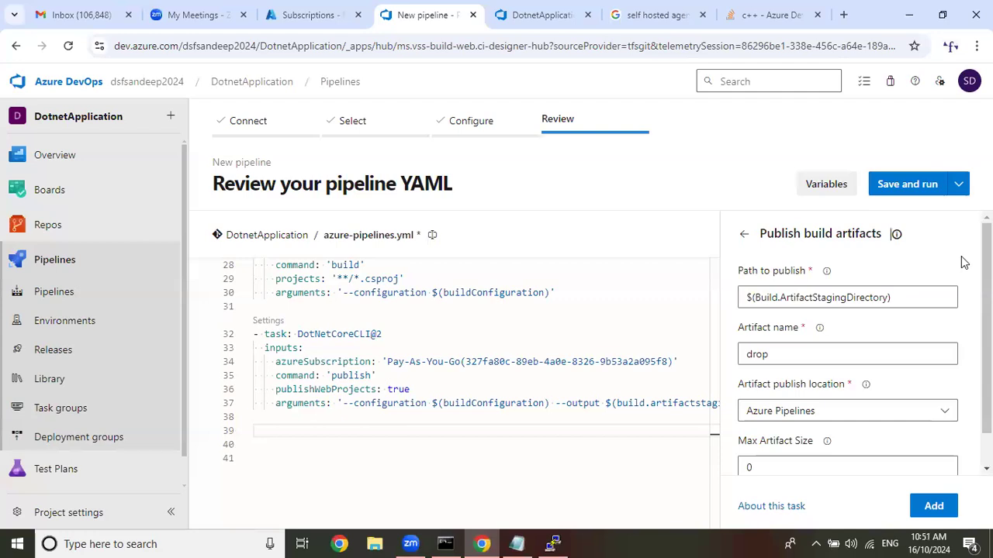
{"action": "triple_click", "coordinate": [798, 299]}
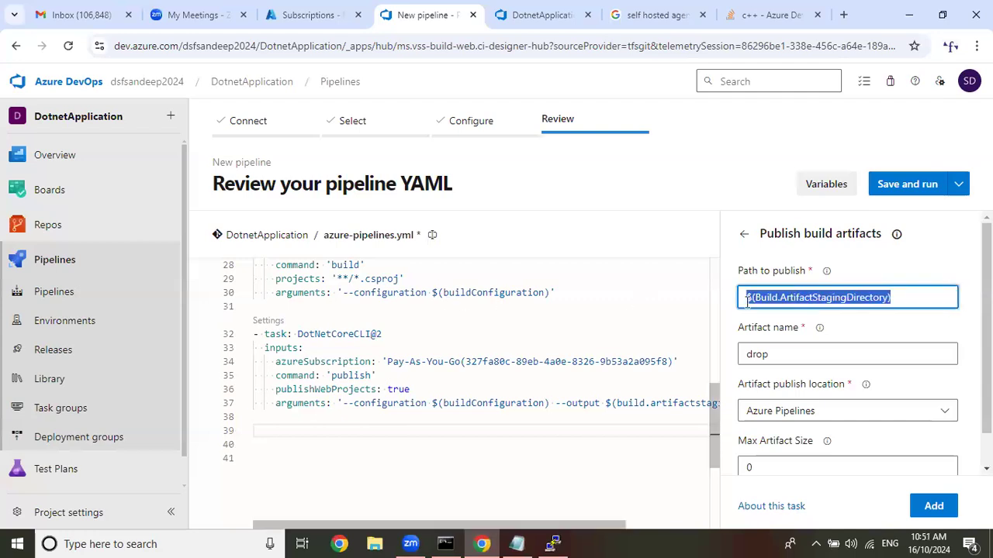
{"action": "right_click", "coordinate": [798, 301]}
{"action": "left_click", "coordinate": [577, 80]}
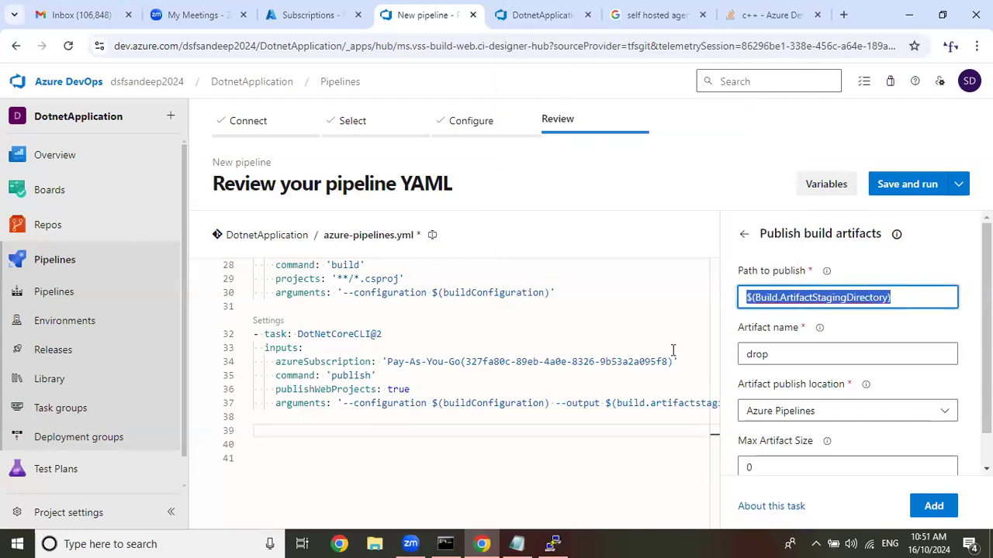
{"action": "left_click", "coordinate": [744, 236]}
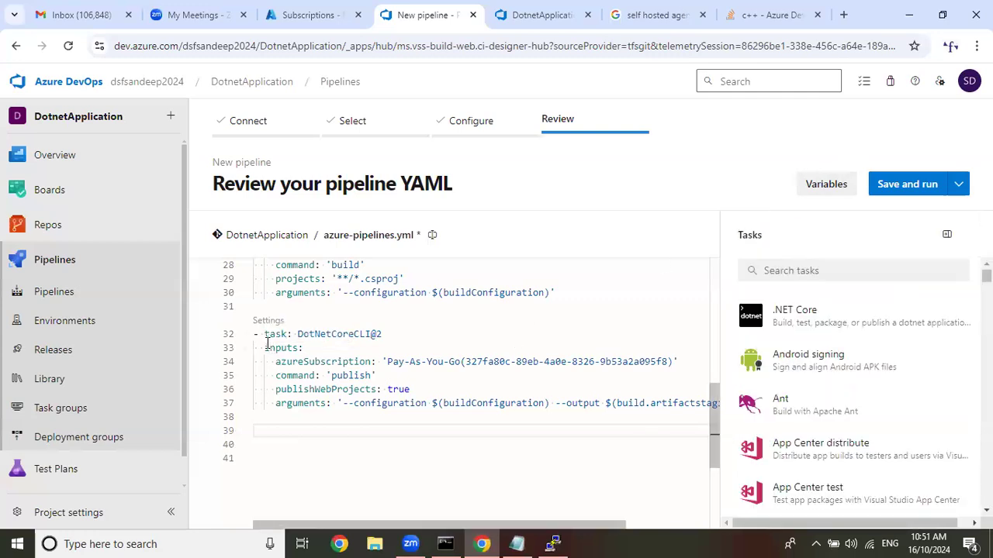
Delete the publish task from the YAML and start a new .NET Core task with the Pay-As-You-Go service connection and the publish command.
{"action": "left_click_drag", "start_coordinate": [254, 338], "coordinate": [713, 423]}
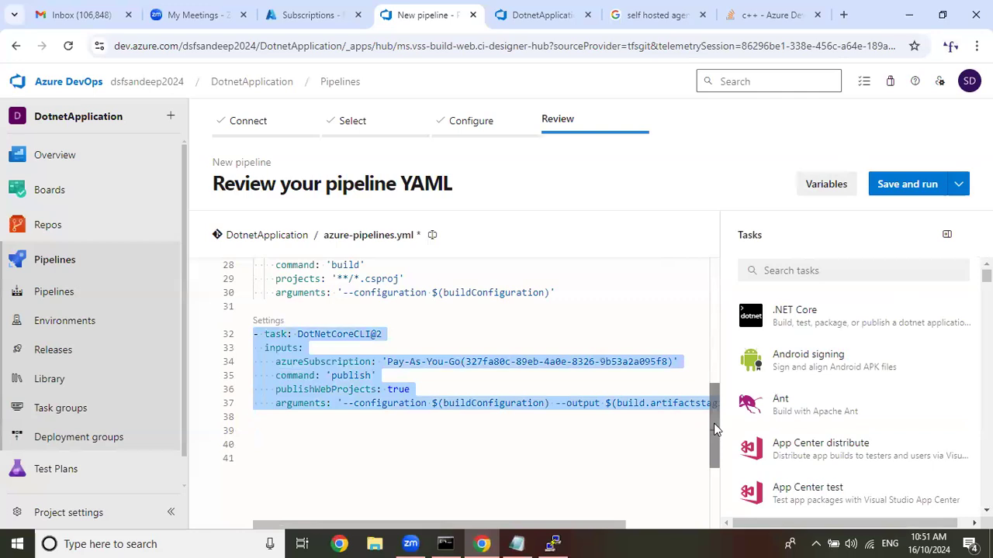
{"action": "key", "text": "Delete"}
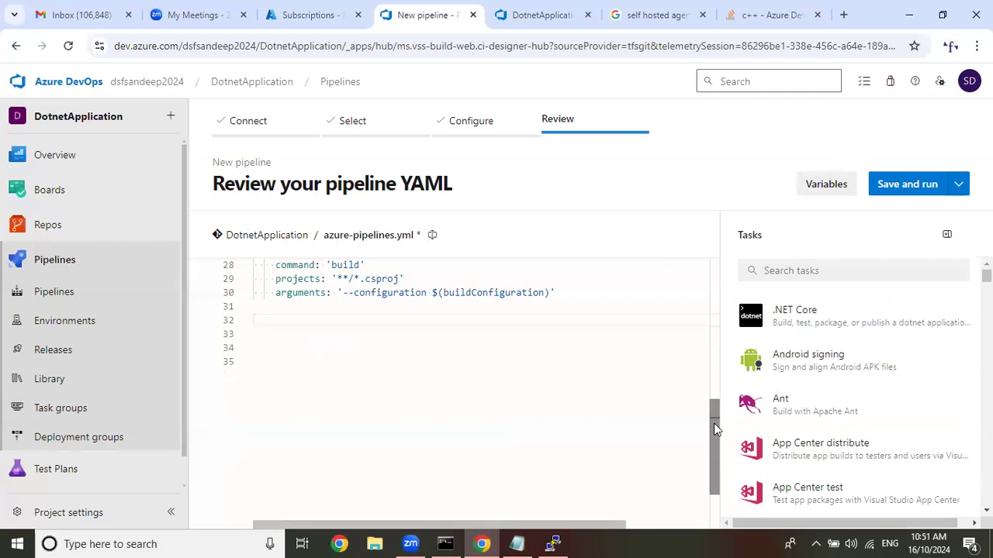
{"action": "left_click", "coordinate": [843, 320]}
{"action": "left_click", "coordinate": [852, 303]}
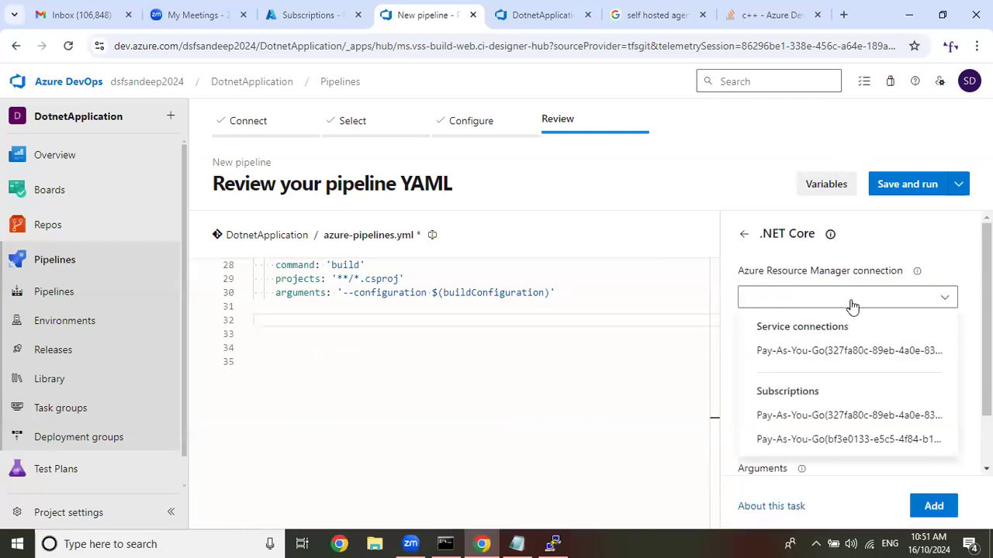
{"action": "left_click", "coordinate": [857, 347]}
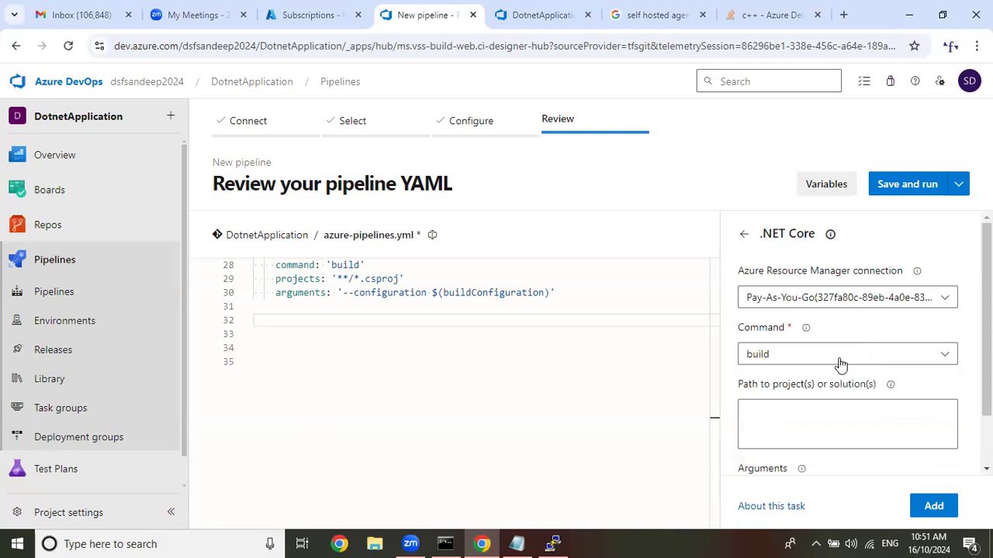
{"action": "left_click", "coordinate": [840, 360]}
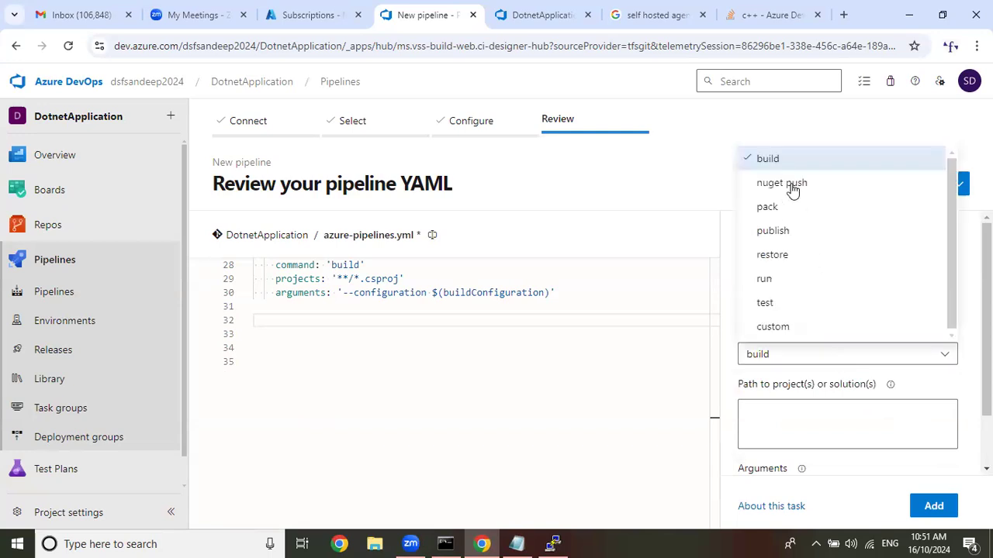
{"action": "left_click", "coordinate": [780, 235]}
Set the publish task's arguments to --output followed by the copied path $(Build.ArtifactStagingDirectory).
{"action": "scroll", "coordinate": [822, 349], "scroll_direction": "down", "scroll_amount": 1}
{"action": "left_click", "coordinate": [853, 354]}
{"action": "key", "text": "ctrl+v"}
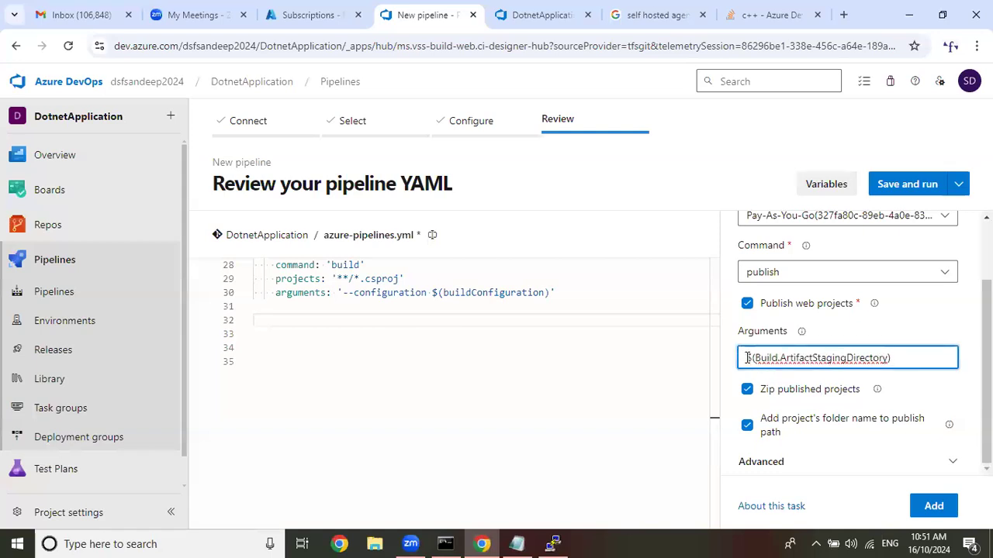
{"action": "key", "text": "Home"}
{"action": "type", "text": "--ou"}
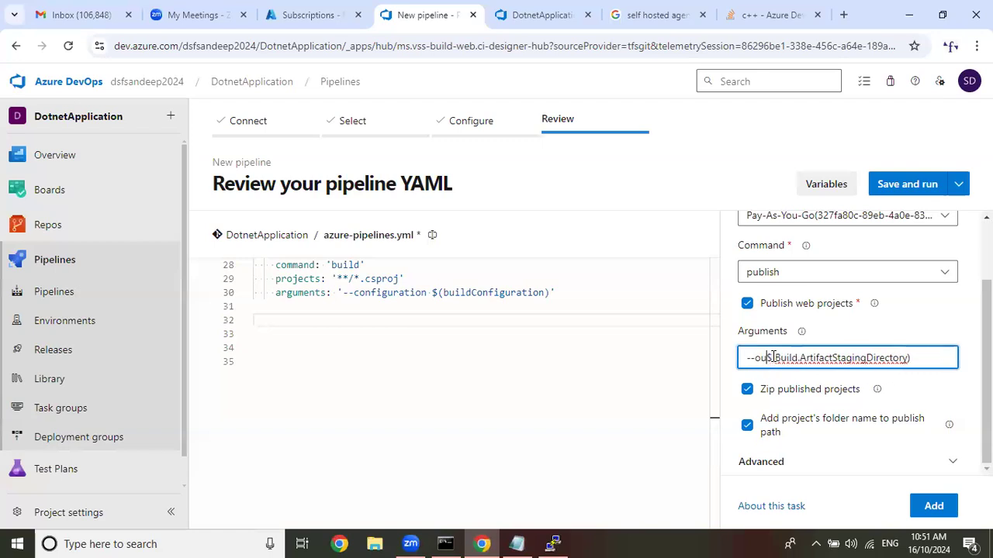
{"action": "type", "text": "tput"}
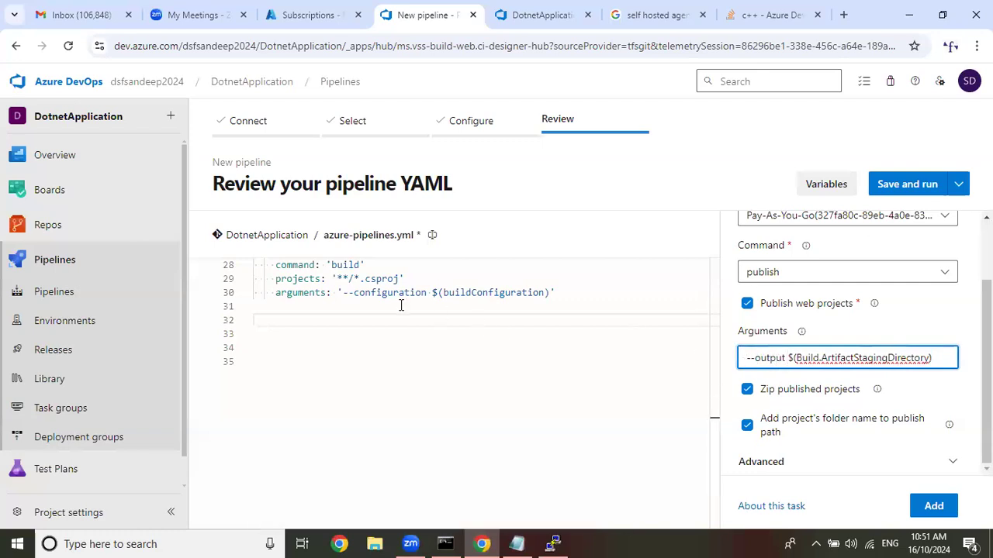
Copy --configuration $(buildConfiguration) from the build task to the front of the publish arguments and add the task at line 32.
{"action": "left_click_drag", "start_coordinate": [343, 293], "coordinate": [552, 293]}
{"action": "right_click", "coordinate": [540, 292]}
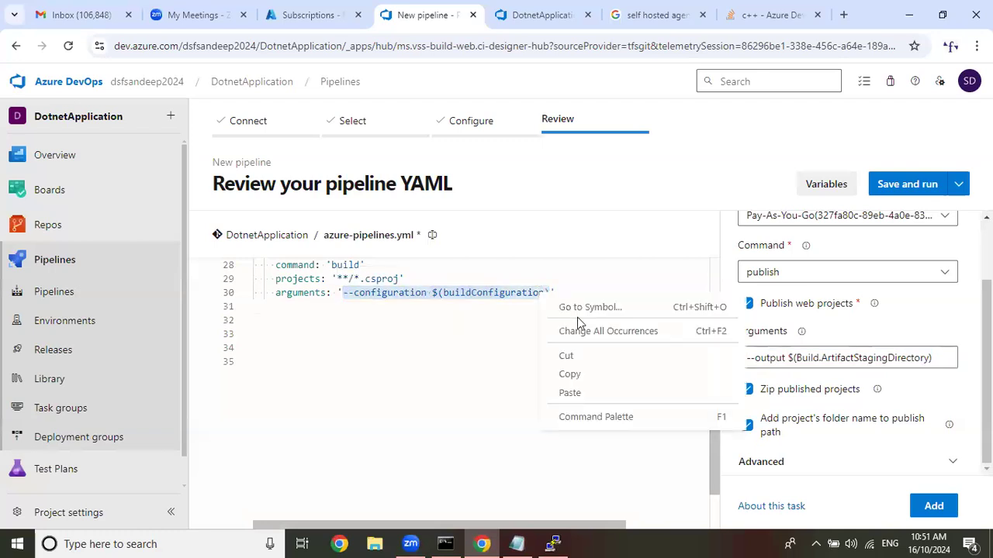
{"action": "left_click", "coordinate": [587, 376]}
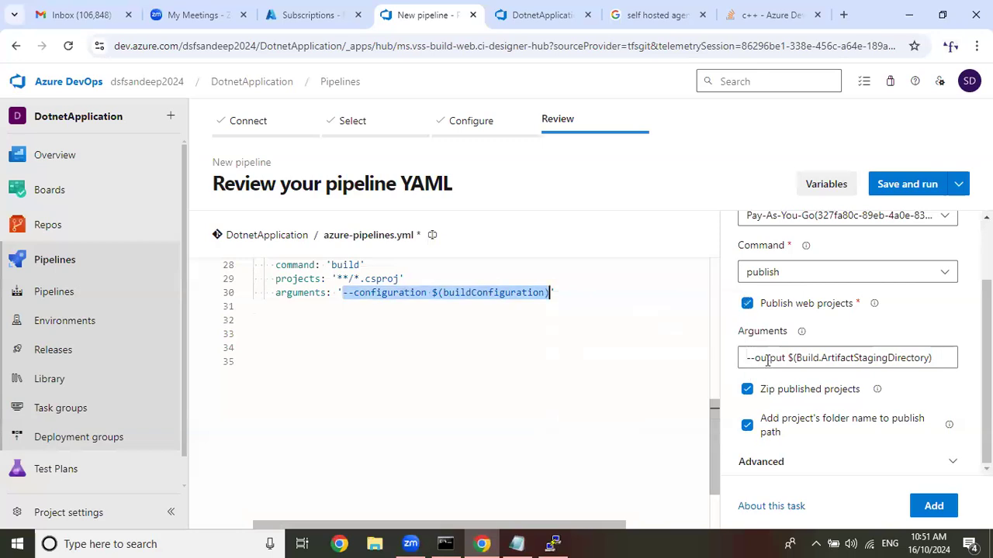
{"action": "left_click", "coordinate": [744, 358]}
{"action": "key", "text": "ctrl+v"}
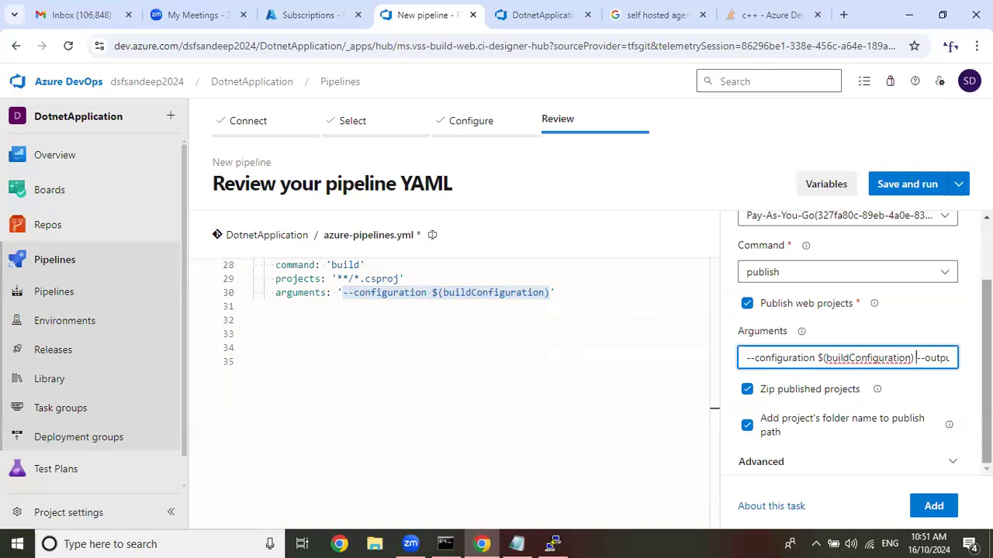
{"action": "left_click", "coordinate": [270, 319]}
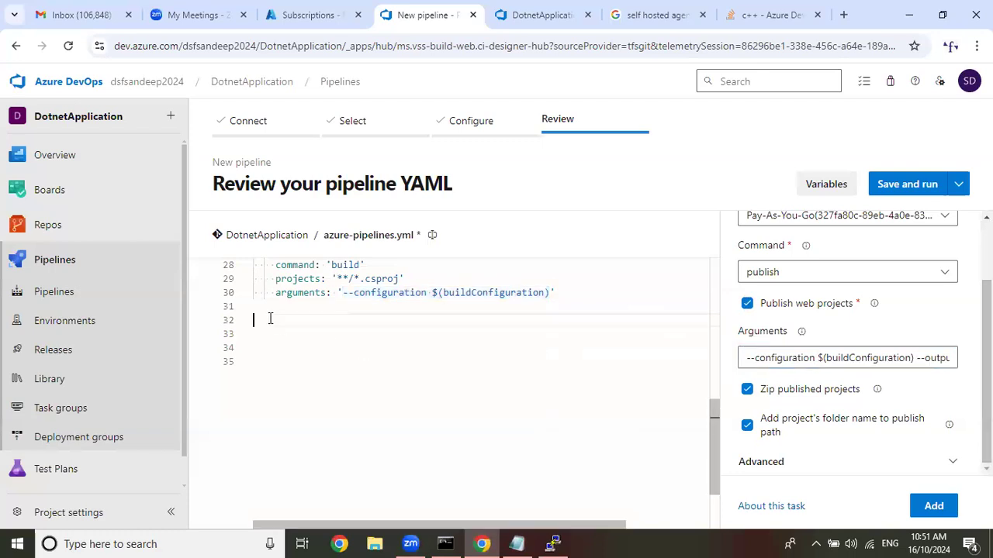
{"action": "left_click", "coordinate": [934, 505]}
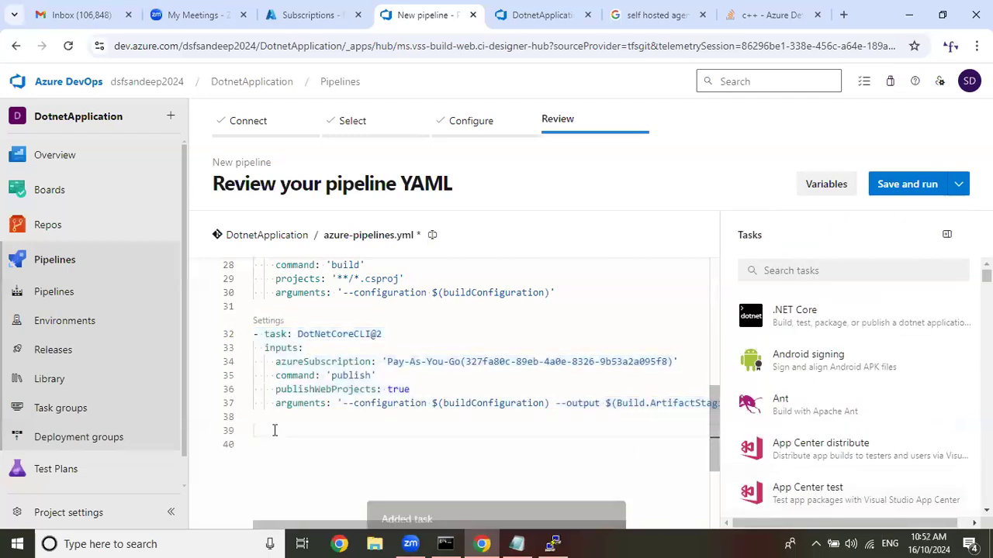
{"action": "left_click", "coordinate": [845, 324]}
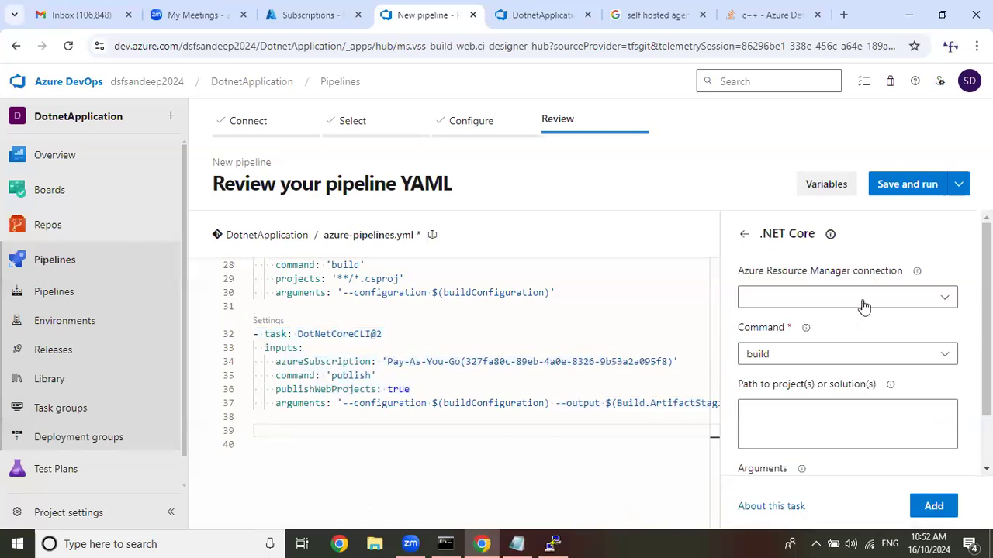
{"action": "left_click", "coordinate": [863, 306]}
{"action": "left_click", "coordinate": [820, 353]}
{"action": "left_click", "coordinate": [820, 357]}
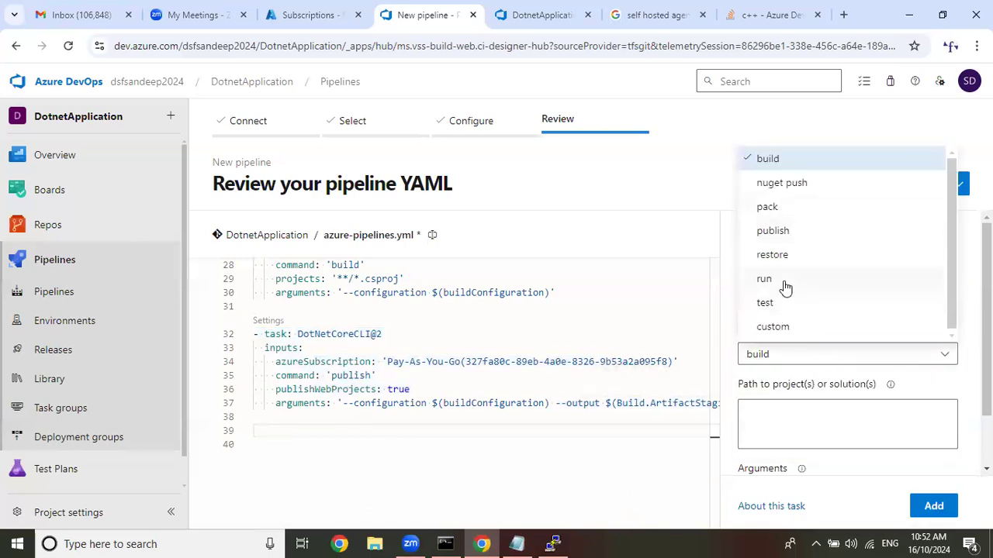
{"action": "left_click", "coordinate": [811, 412]}
{"action": "left_click", "coordinate": [741, 233]}
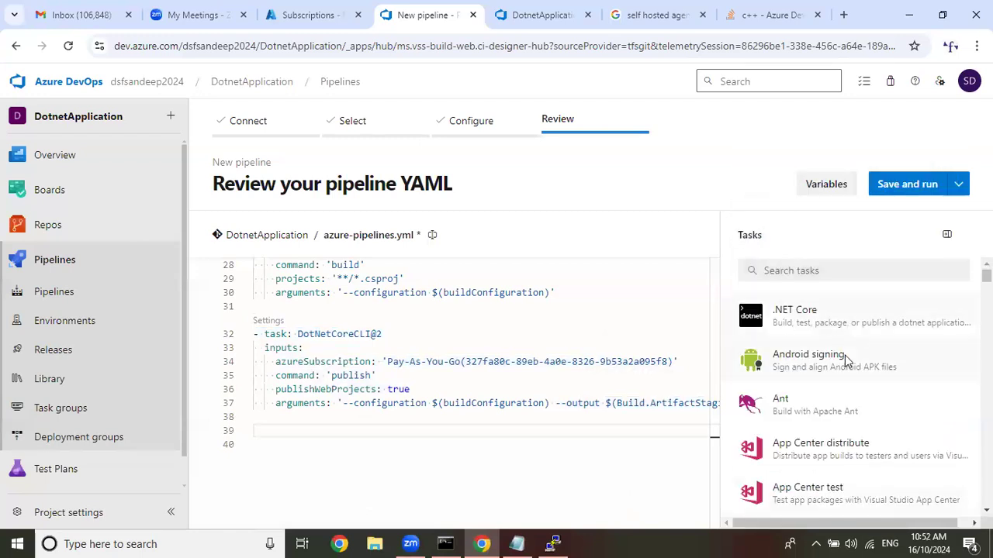
Search the tasks for "publish" and open the Publish build artifacts task.
{"action": "left_click", "coordinate": [856, 270]}
{"action": "type", "text": "publish"}
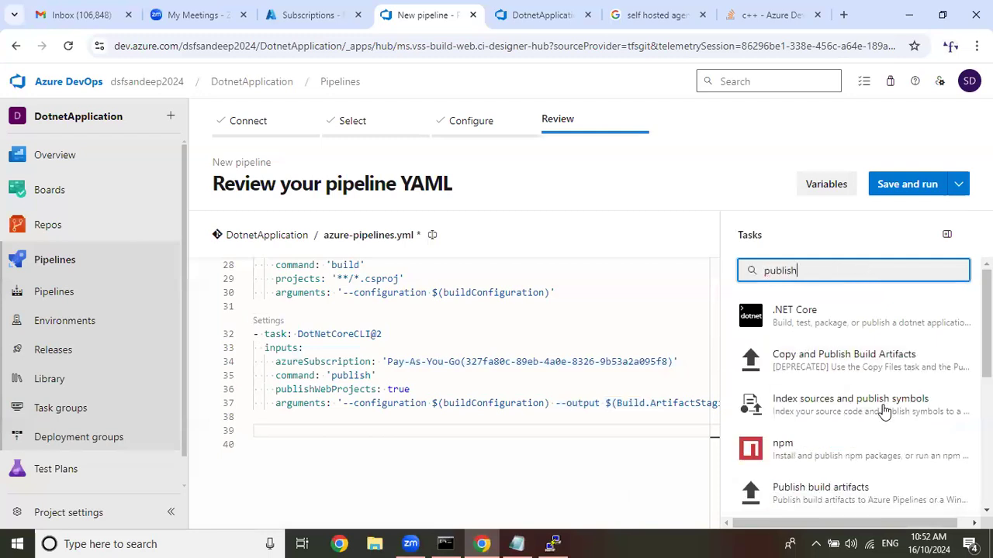
{"action": "scroll", "coordinate": [881, 407], "scroll_direction": "down", "scroll_amount": 1}
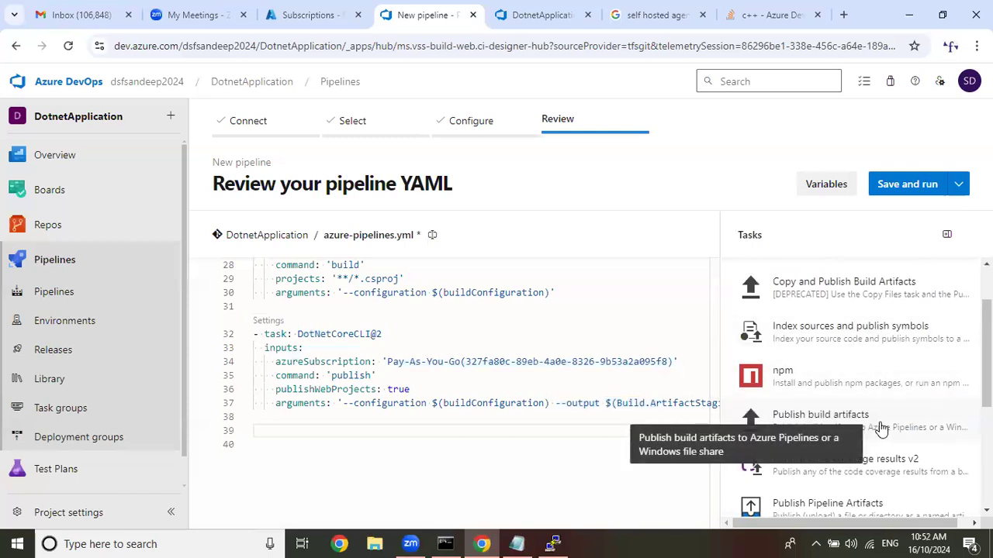
{"action": "left_click", "coordinate": [879, 424]}
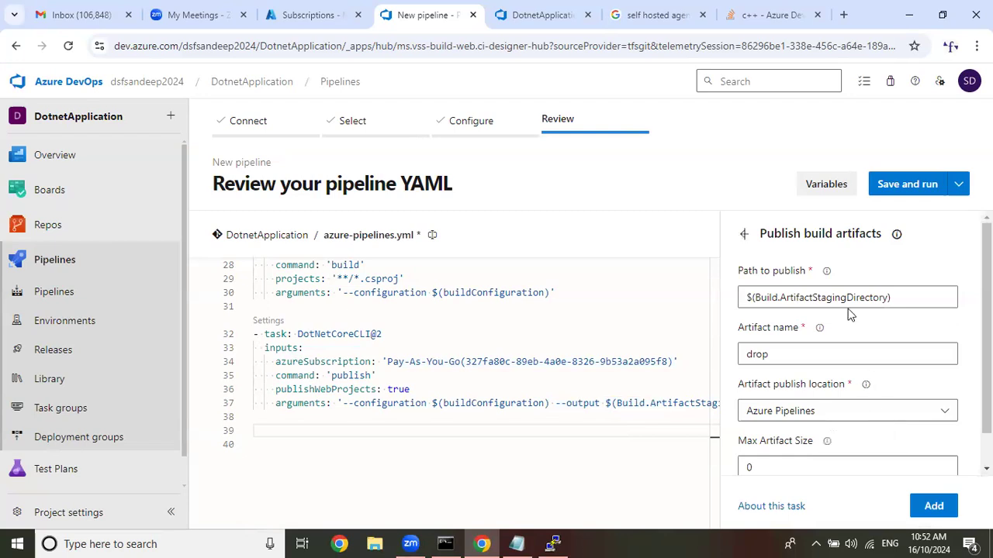
Review the task's publish path, artifact name and publish location, keep the defaults, and add it to the YAML at line 39.
{"action": "scroll", "coordinate": [848, 308], "scroll_direction": "down", "scroll_amount": 1}
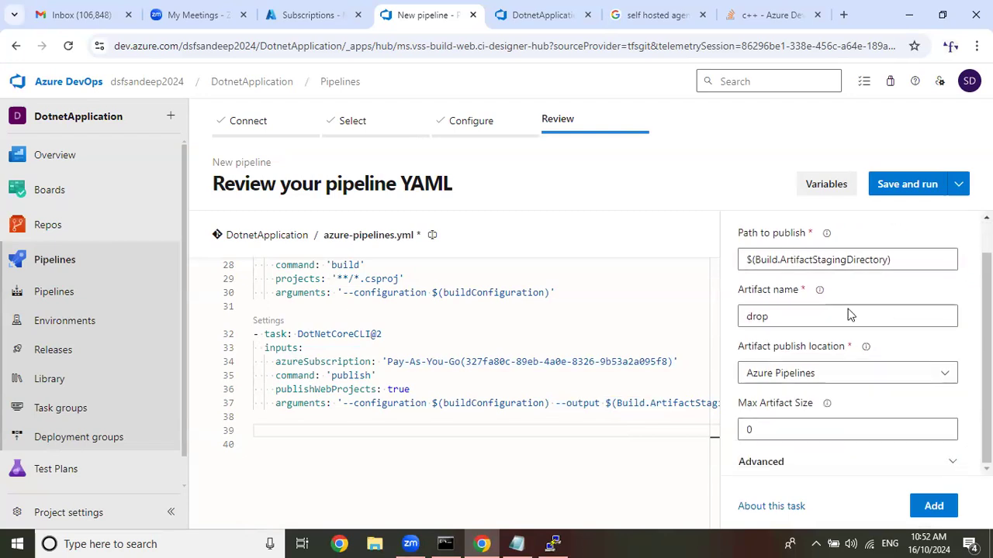
{"action": "triple_click", "coordinate": [750, 259]}
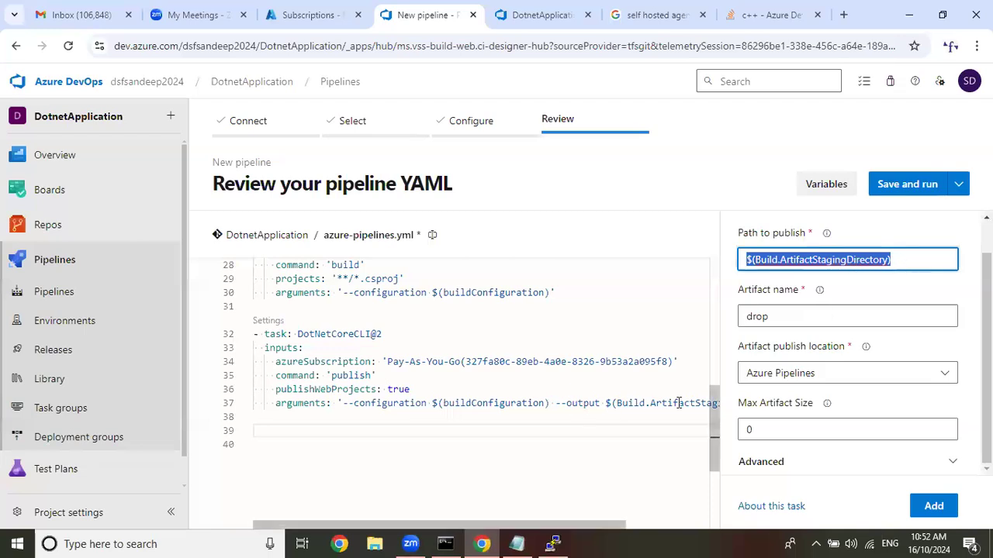
{"action": "double_click", "coordinate": [798, 311]}
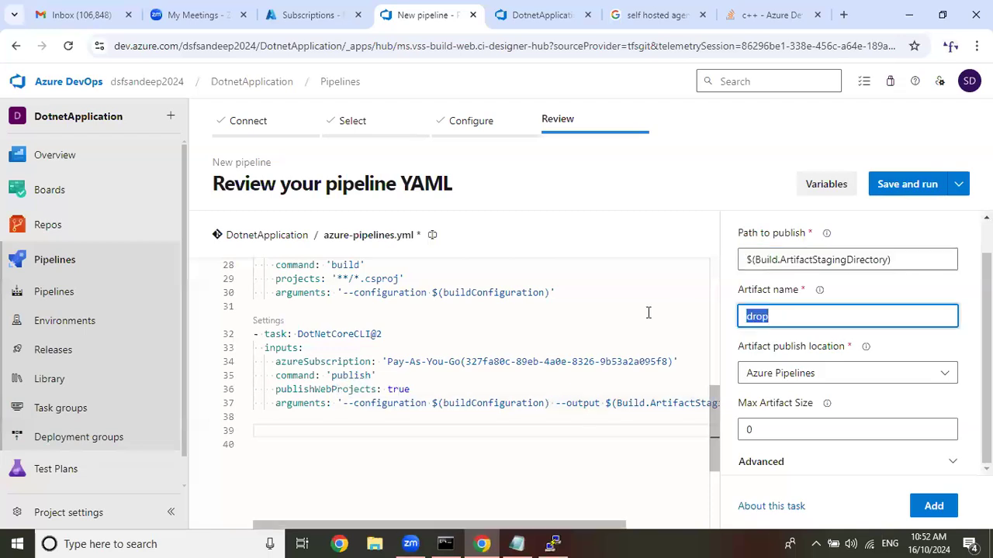
{"action": "left_click", "coordinate": [834, 374]}
{"action": "left_click", "coordinate": [834, 374]}
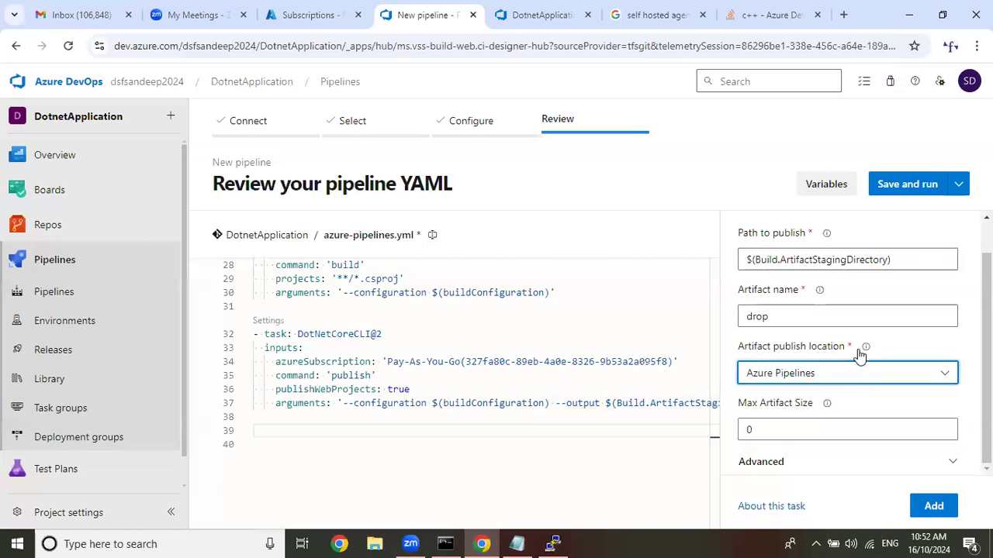
{"action": "scroll", "coordinate": [885, 363], "scroll_direction": "up", "scroll_amount": 1}
{"action": "left_click", "coordinate": [290, 431]}
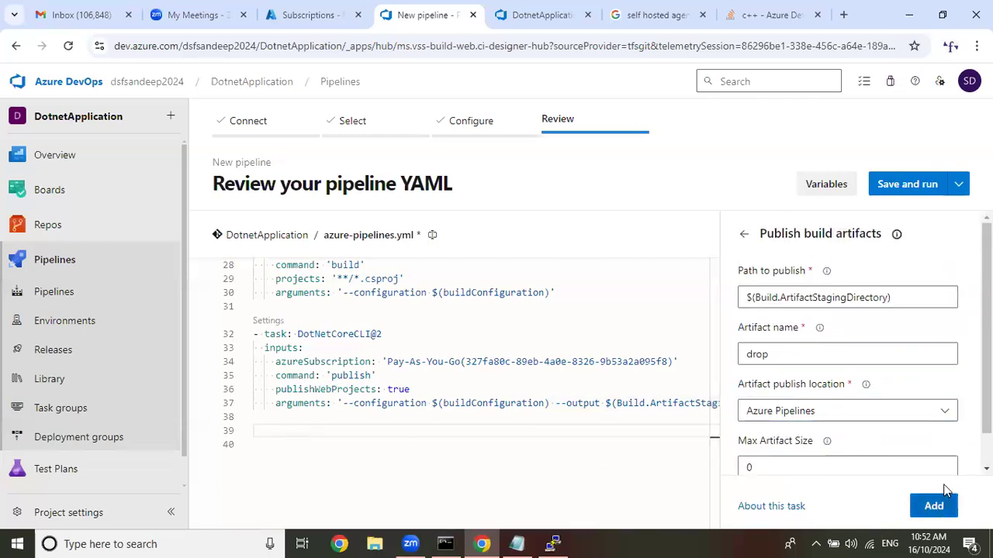
{"action": "scroll", "coordinate": [935, 506], "scroll_direction": "down", "scroll_amount": 1}
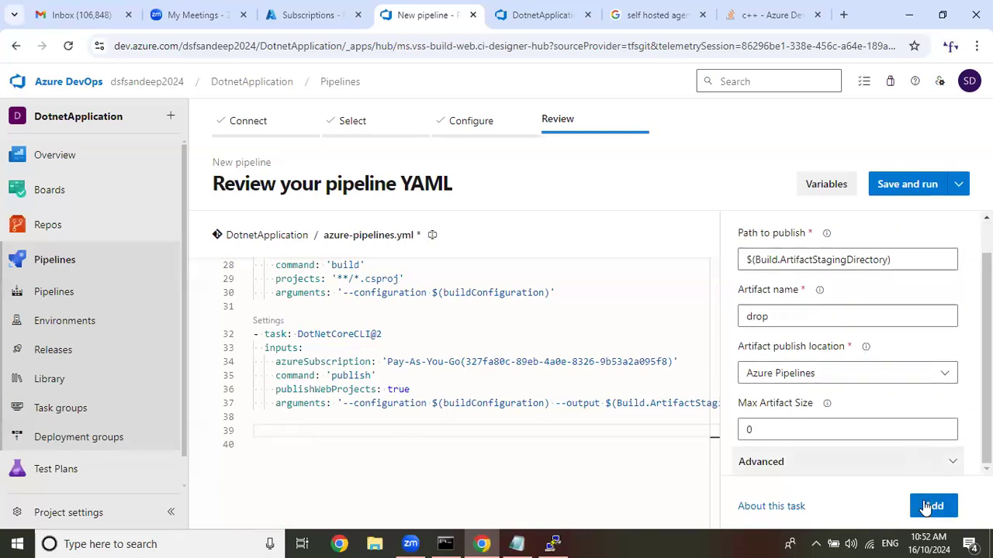
{"action": "left_click", "coordinate": [927, 506]}
{"action": "scroll", "coordinate": [484, 409], "scroll_direction": "down", "scroll_amount": 1}
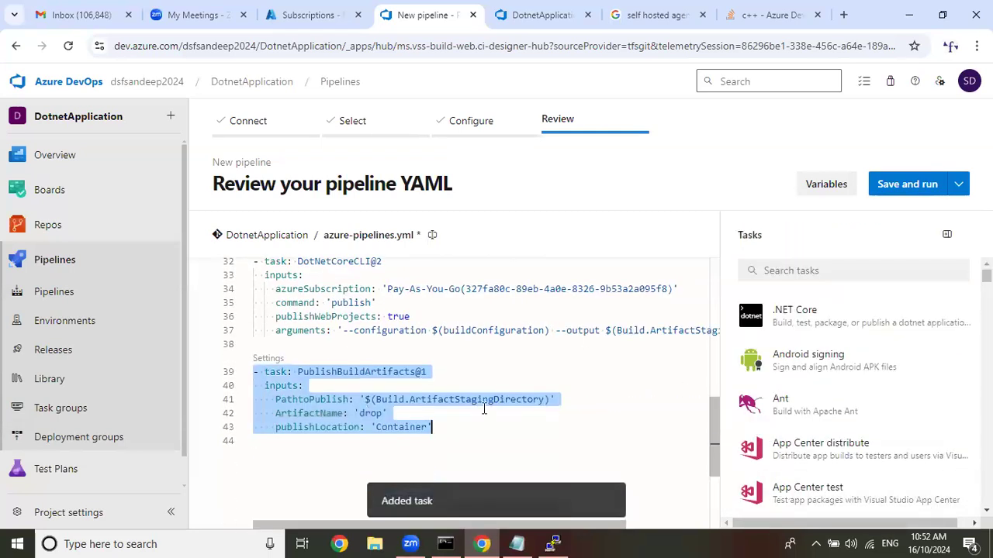
Insert blank lines below the PublishBuildArtifacts@1 task and place the cursor on line 45.
{"action": "left_click", "coordinate": [496, 423]}
{"action": "key", "text": "Return"}
{"action": "key", "text": "BackSpace"}
{"action": "key", "text": "BackSpace"}
{"action": "key", "text": "Return"}
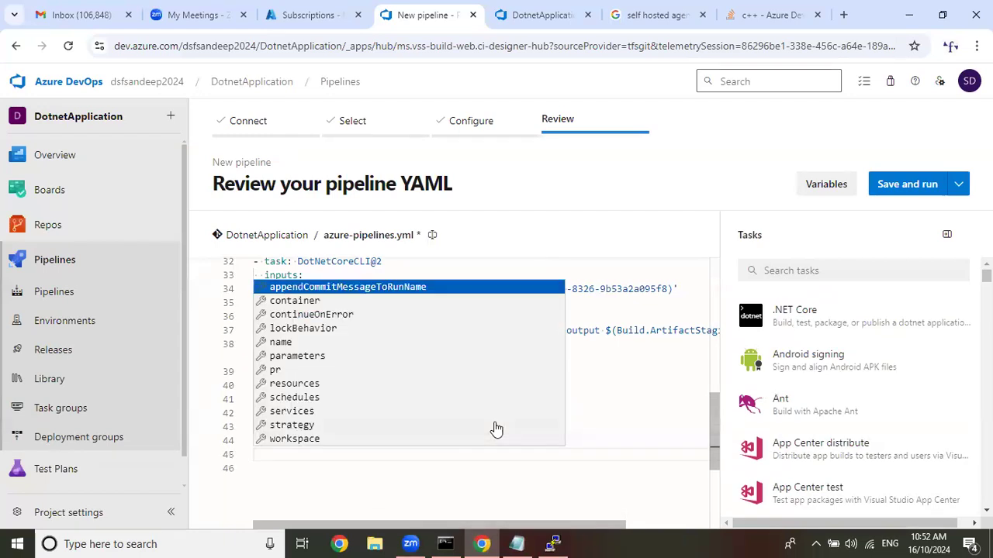
{"action": "left_click", "coordinate": [459, 481]}
{"action": "left_click", "coordinate": [271, 449]}
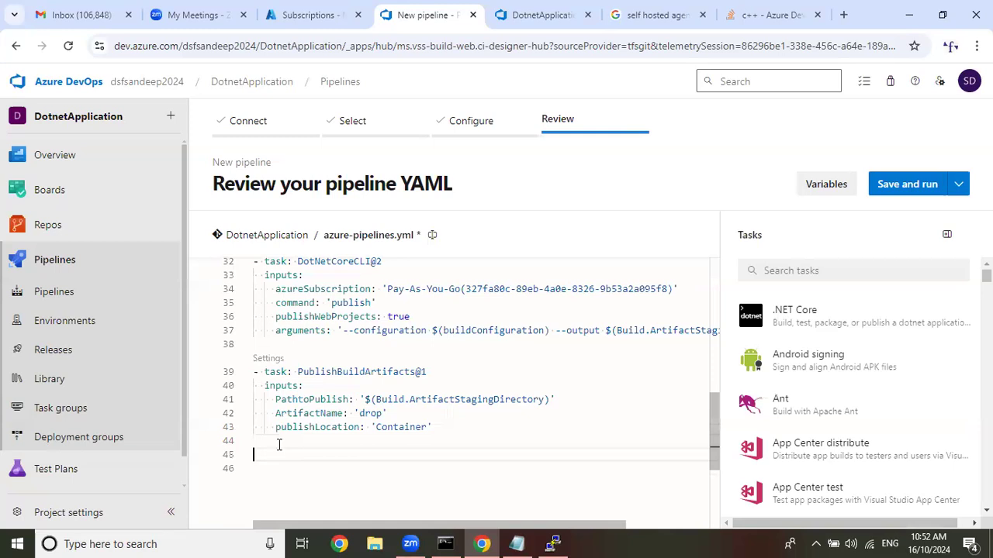
Search the tasks for "web" and open the Azure App Service deploy task.
{"action": "left_click", "coordinate": [853, 269]}
{"action": "type", "text": "web"}
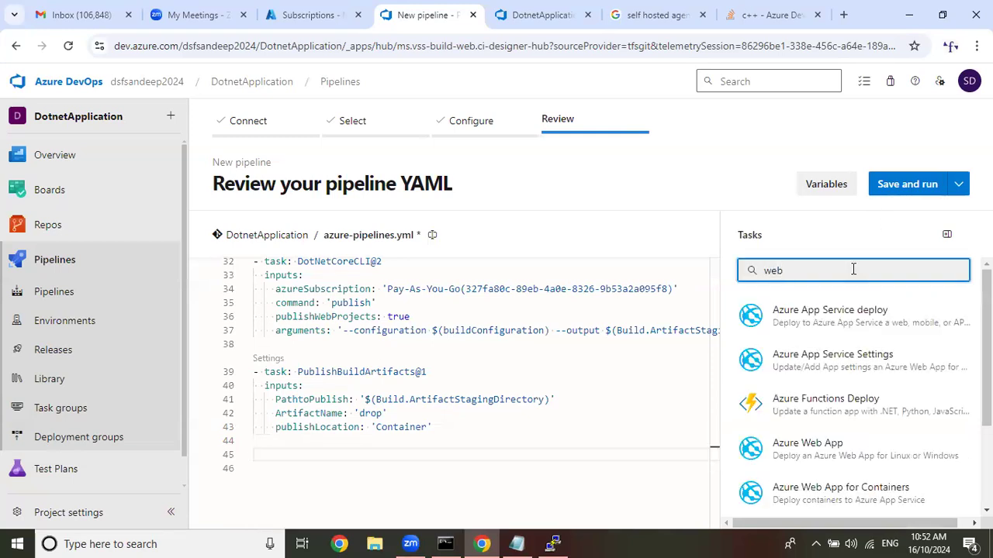
{"action": "left_click", "coordinate": [886, 327]}
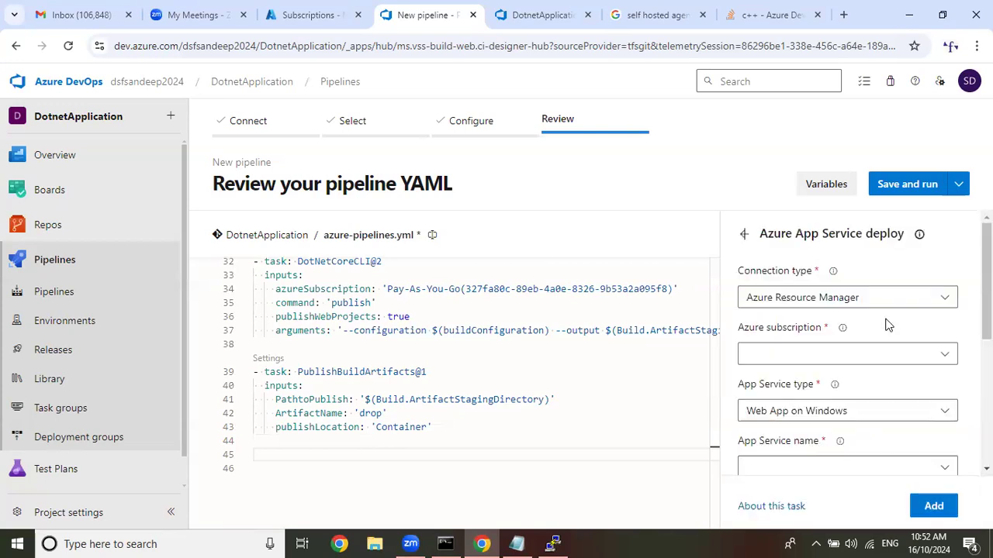
Set the deploy task's Azure subscription to the Pay-As-You-Go service connection and its App Service name to dsftest.
{"action": "left_click", "coordinate": [942, 355]}
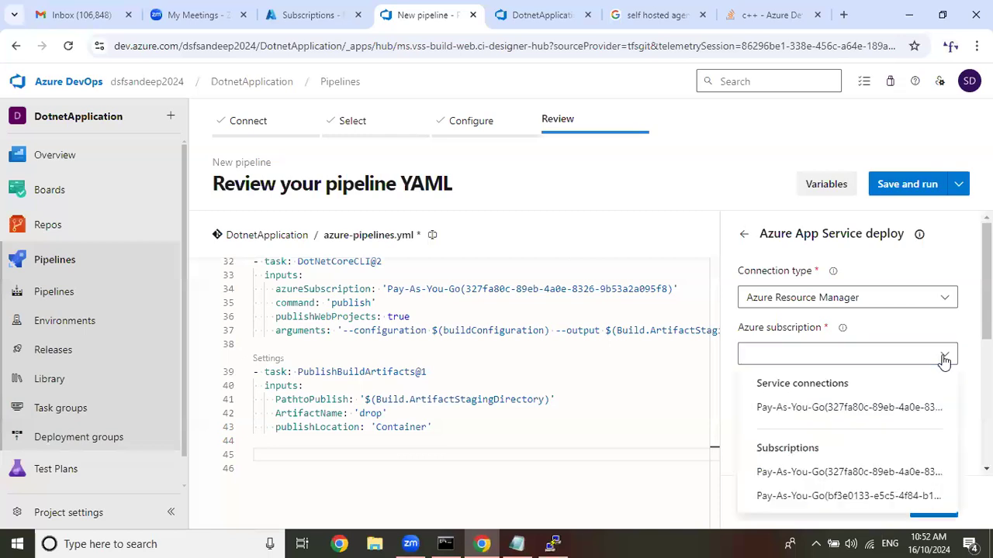
{"action": "left_click", "coordinate": [877, 411]}
{"action": "scroll", "coordinate": [942, 326], "scroll_direction": "down", "scroll_amount": 3}
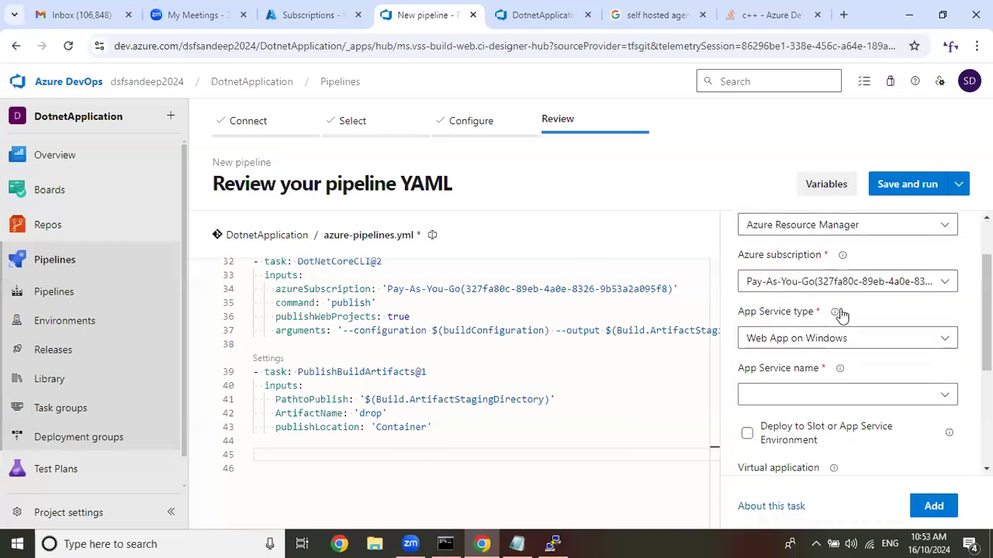
{"action": "left_click", "coordinate": [947, 256]}
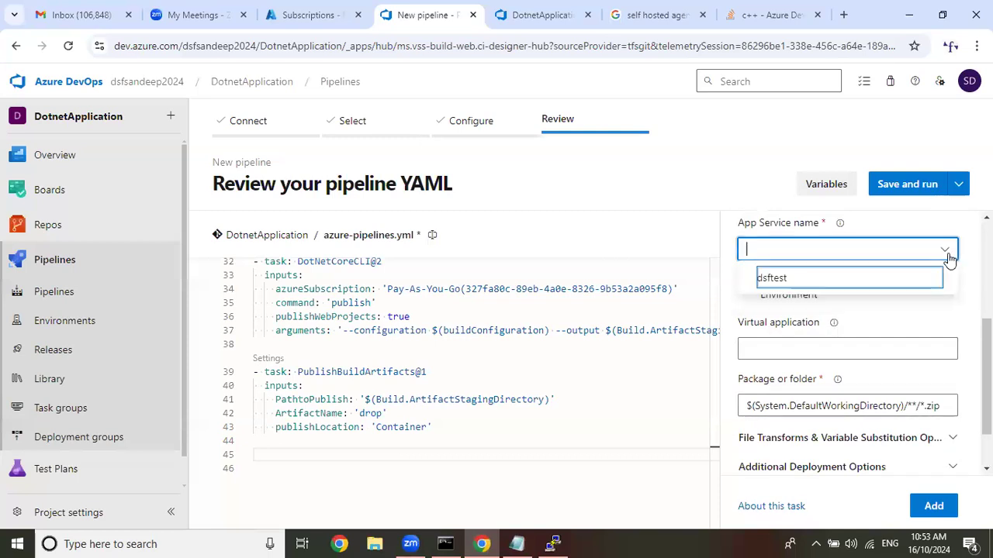
{"action": "left_click", "coordinate": [804, 282]}
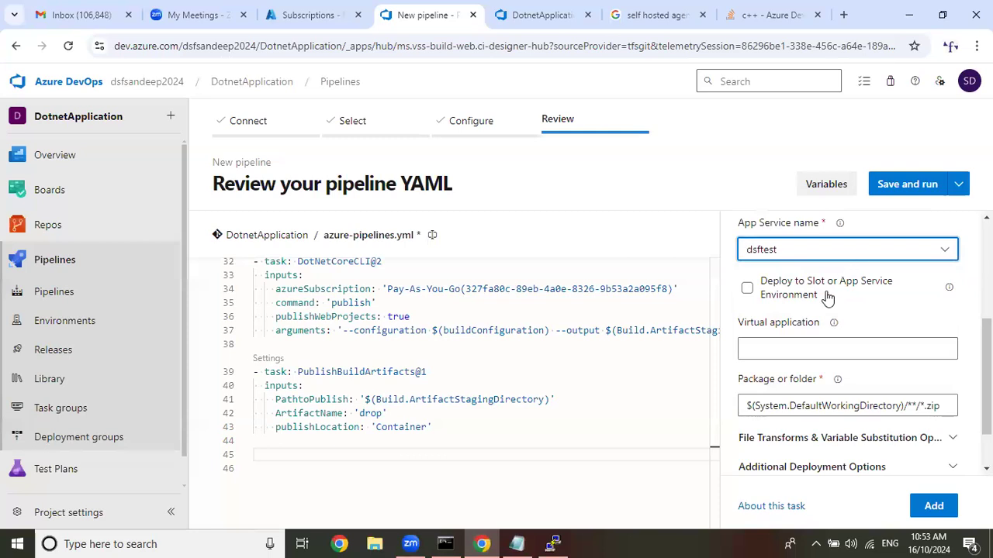
{"action": "scroll", "coordinate": [824, 293], "scroll_direction": "down", "scroll_amount": 1}
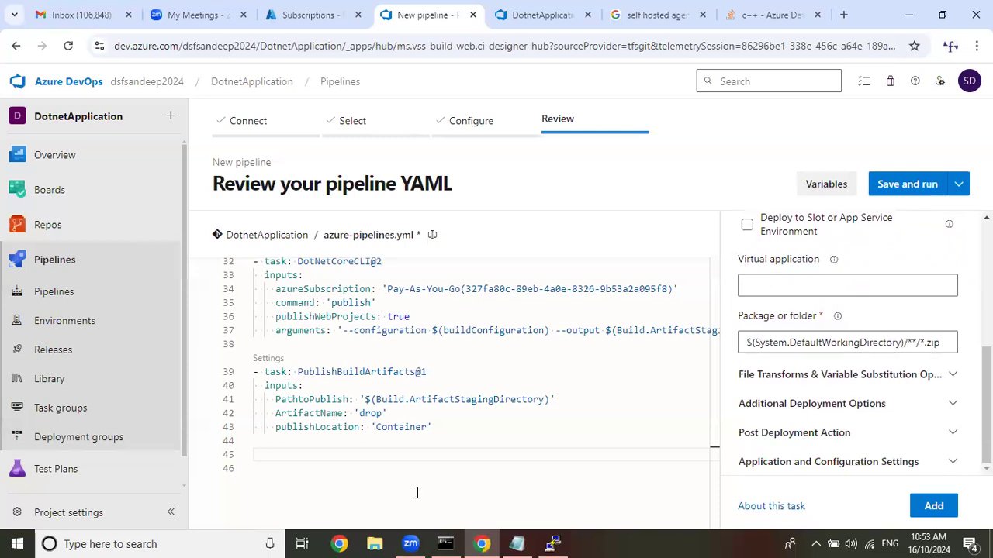
Open the yaml text file in the Azure DevOps Class 10.00am folder, inside Azure DevOps Batch on drive D.
{"action": "left_click", "coordinate": [510, 542]}
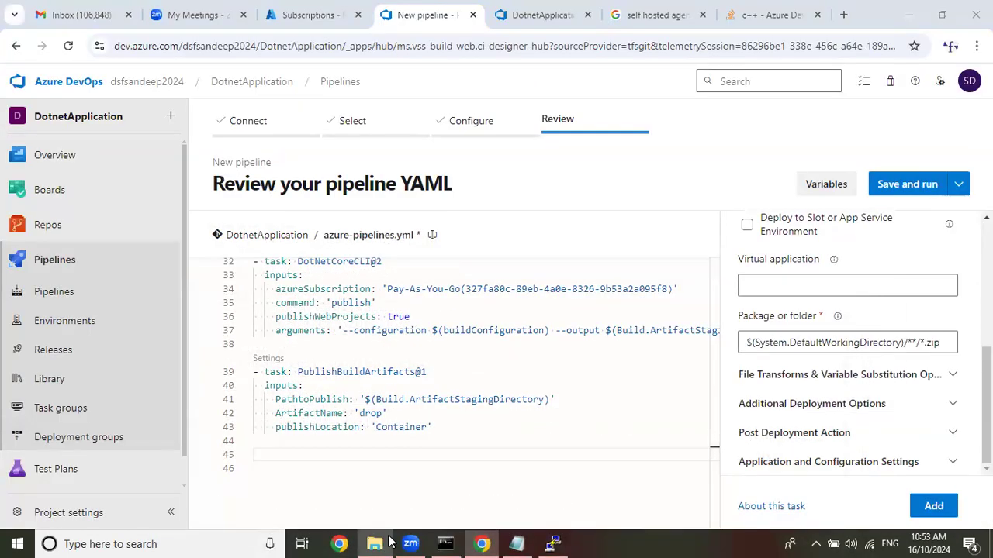
{"action": "left_click", "coordinate": [375, 544]}
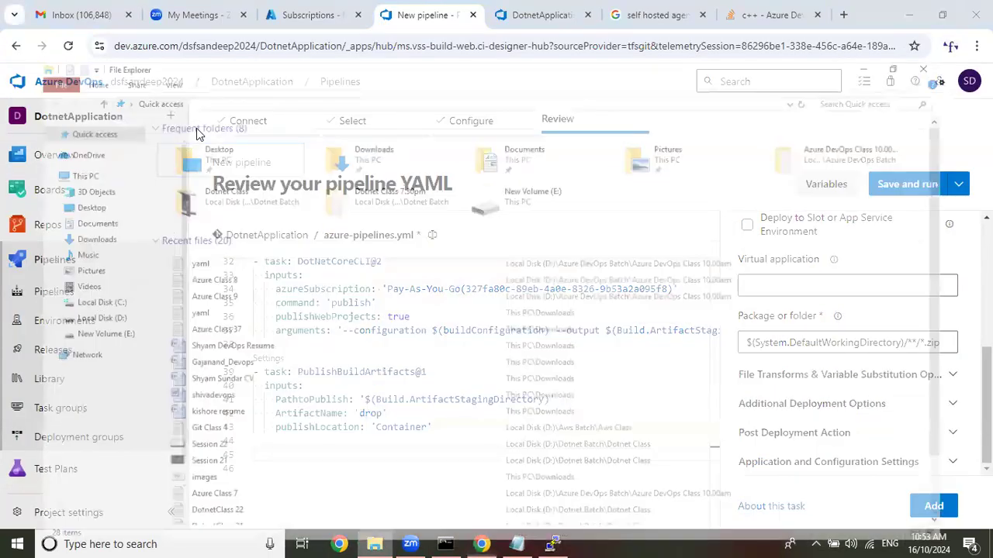
{"action": "left_click", "coordinate": [82, 301]}
{"action": "left_click", "coordinate": [87, 270]}
{"action": "left_click", "coordinate": [83, 285]}
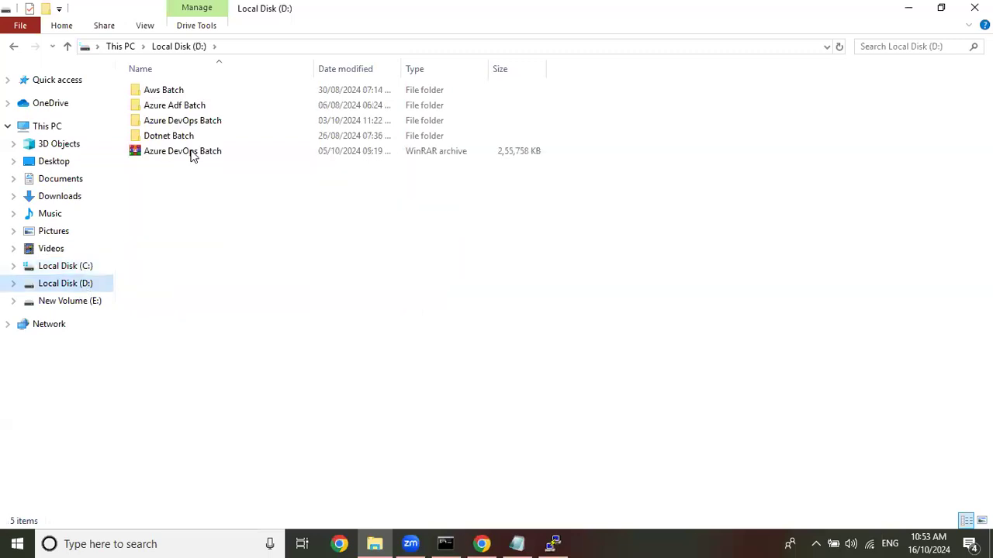
{"action": "double_click", "coordinate": [218, 122]}
{"action": "double_click", "coordinate": [222, 107]}
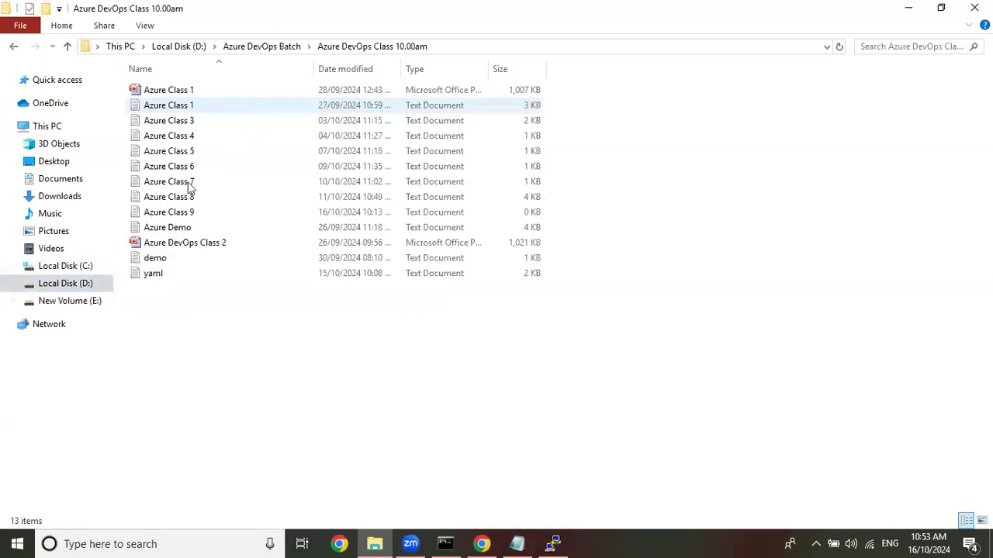
{"action": "double_click", "coordinate": [176, 272]}
{"action": "left_click", "coordinate": [916, 164]}
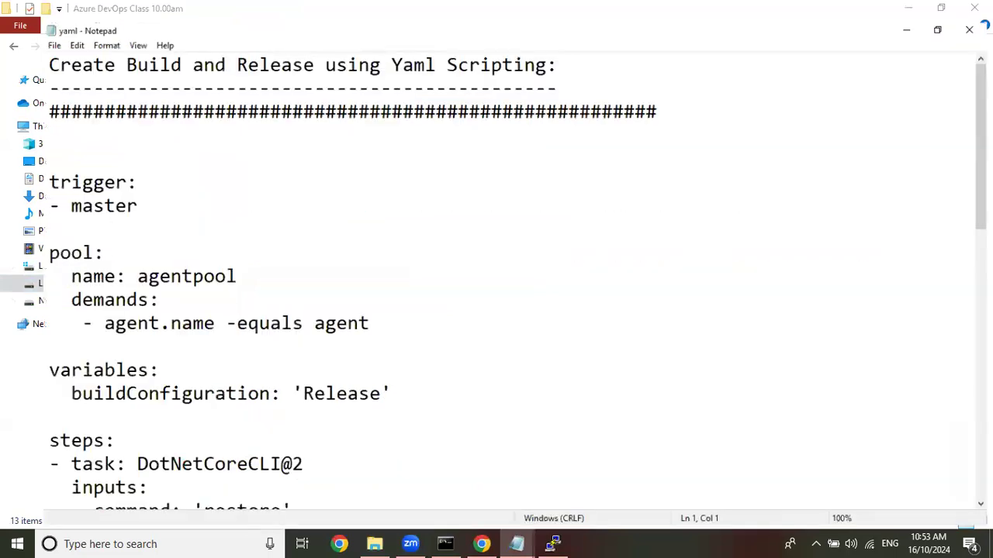
Check the packageForLinux path of the AzureRmWebAppDeployment@4 task in the yaml notes and close the file.
{"action": "scroll", "coordinate": [320, 417], "scroll_direction": "down", "scroll_amount": 12}
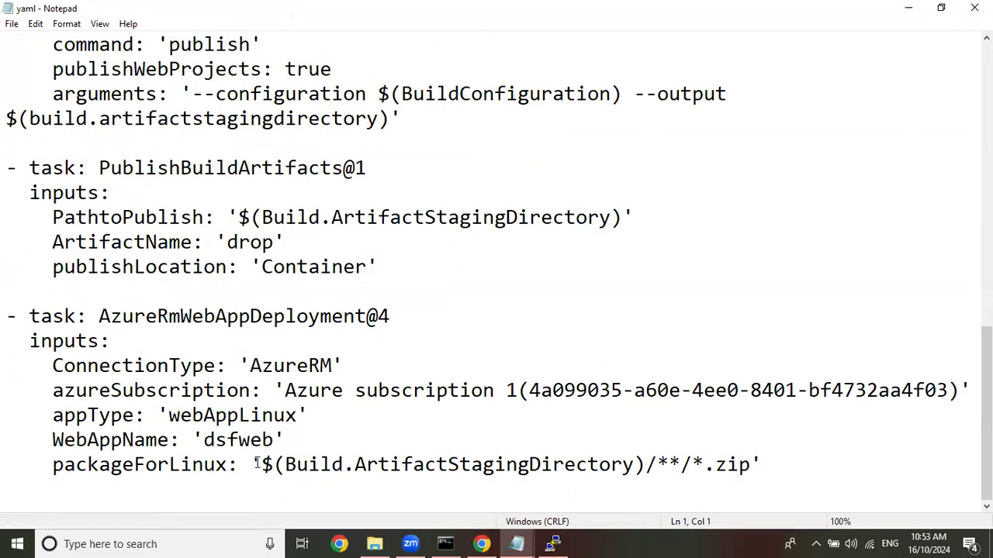
{"action": "left_click_drag", "start_coordinate": [264, 463], "coordinate": [748, 463]}
{"action": "left_click", "coordinate": [974, 8]}
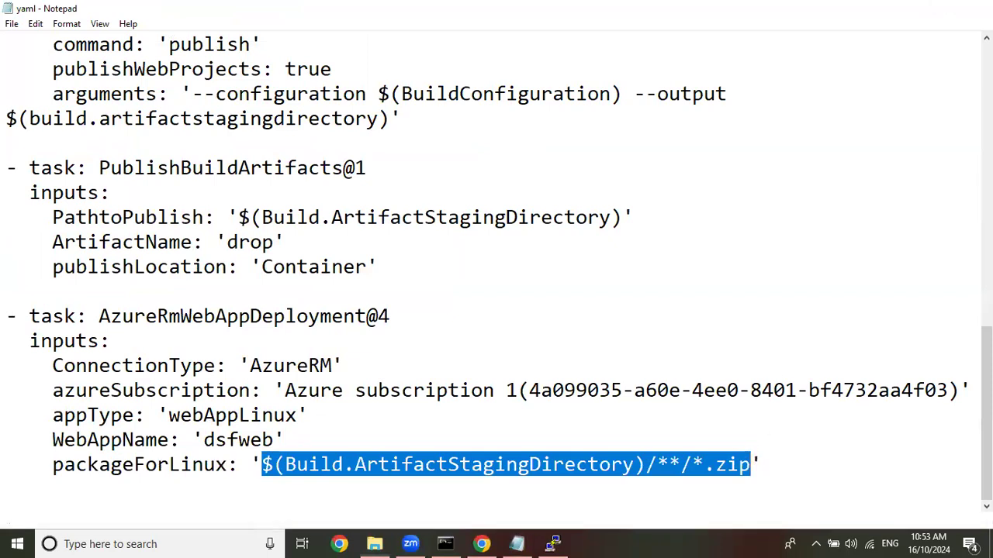
Back in the browser, replace $(System.DefaultWorkingDirectory) in the package path with $(Build.ArtifactStagingDirectory) copied from PathtoPublish, and add the task at line 45.
{"action": "left_click", "coordinate": [481, 543]}
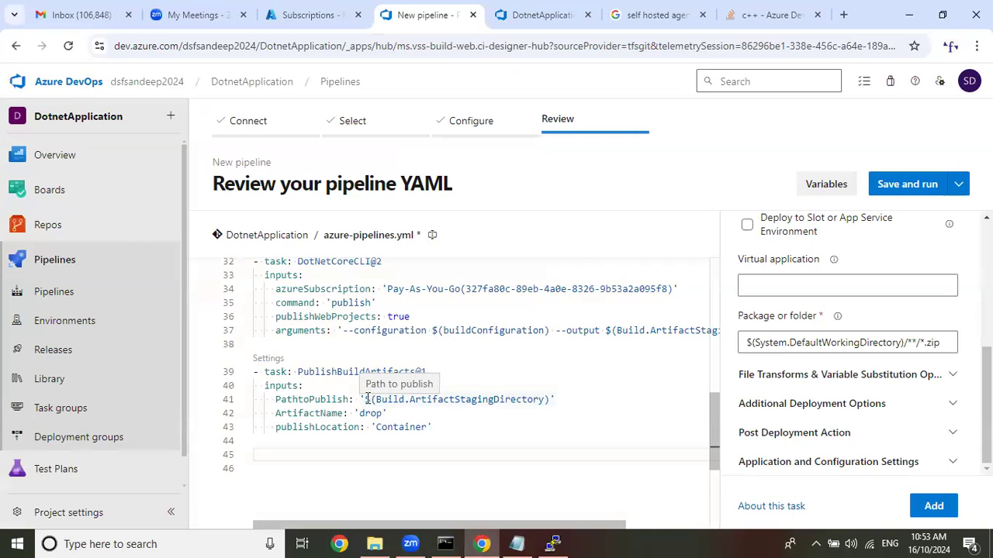
{"action": "left_click_drag", "start_coordinate": [364, 400], "coordinate": [551, 401]}
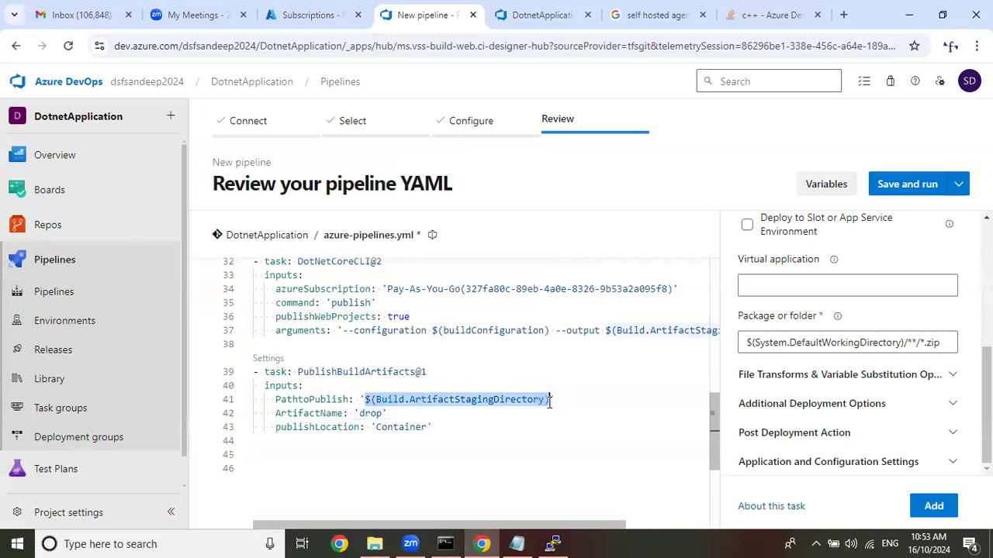
{"action": "right_click", "coordinate": [541, 401]}
{"action": "left_click", "coordinate": [574, 346]}
{"action": "left_click_drag", "start_coordinate": [747, 342], "coordinate": [904, 343]}
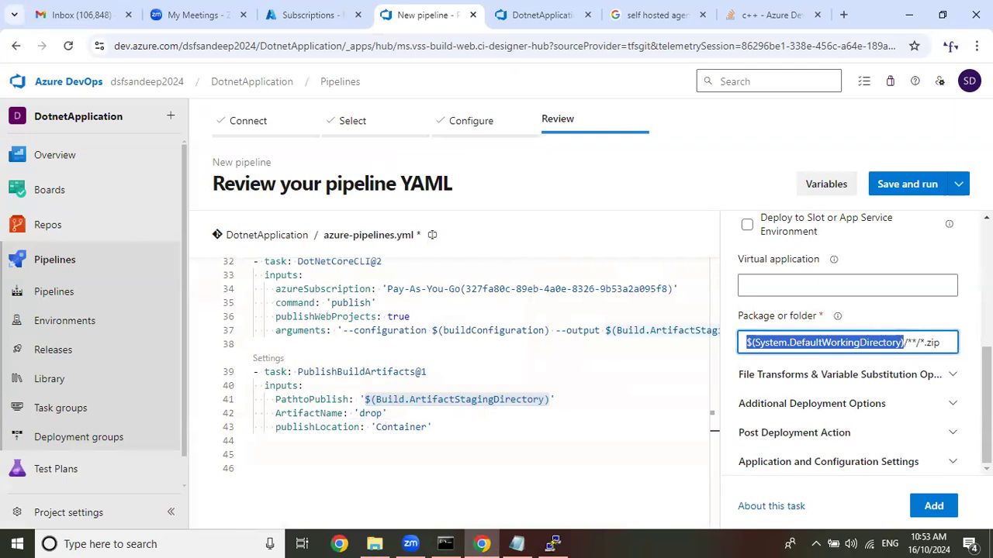
{"action": "key", "text": "BackSpace"}
{"action": "key", "text": "ctrl+v"}
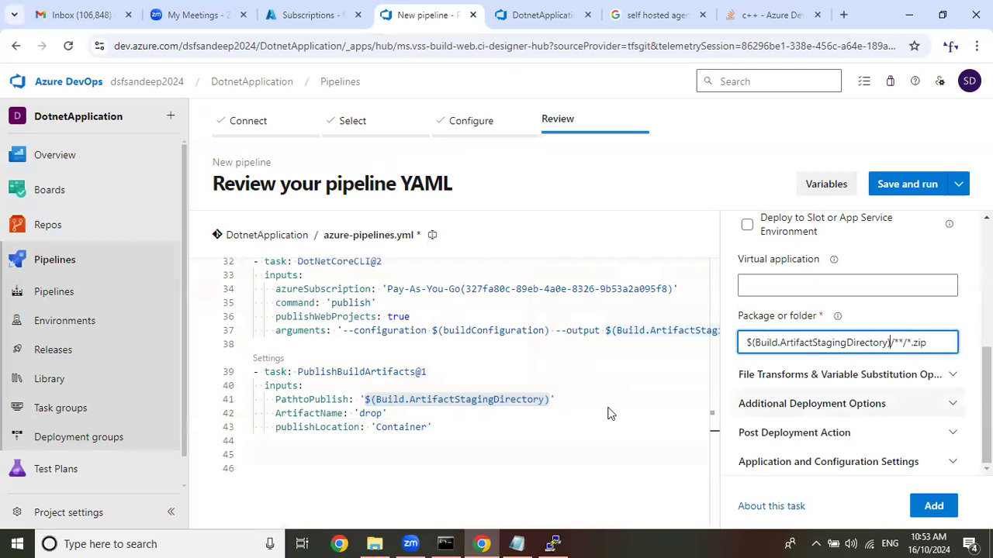
{"action": "left_click", "coordinate": [935, 507]}
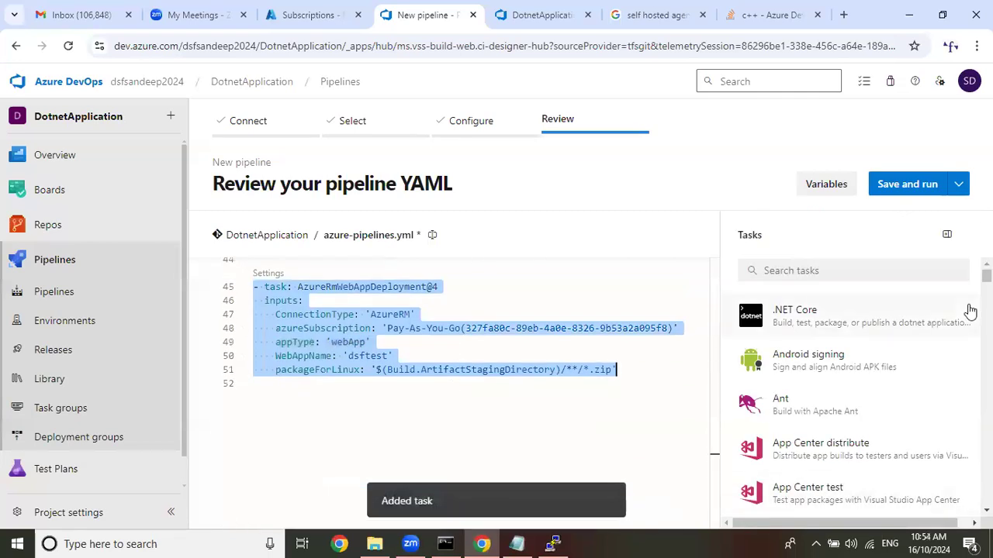
{"action": "left_click", "coordinate": [681, 366]}
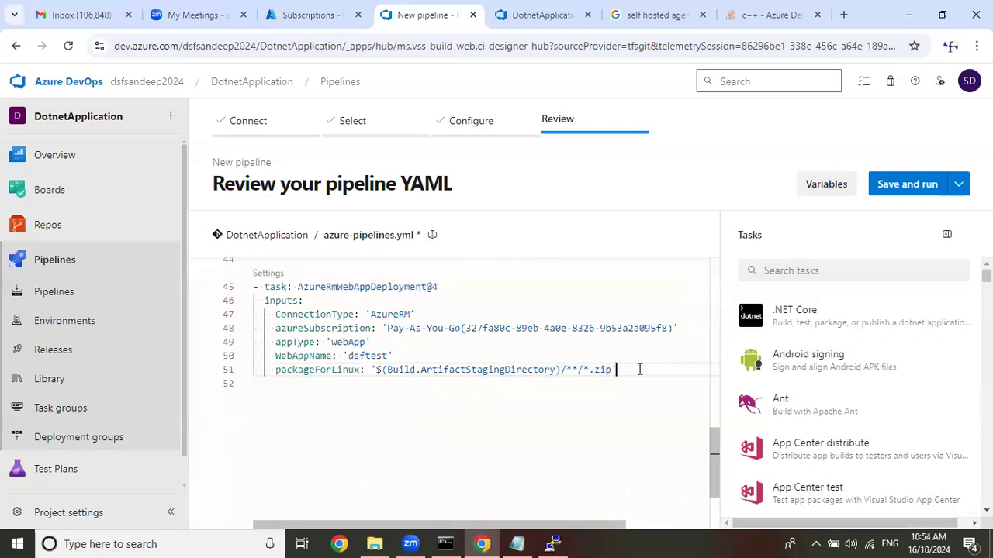
Review the pipeline YAML from the trigger and pool sections through the restore and build tasks.
{"action": "left_click_drag", "start_coordinate": [427, 369], "coordinate": [232, 460]}
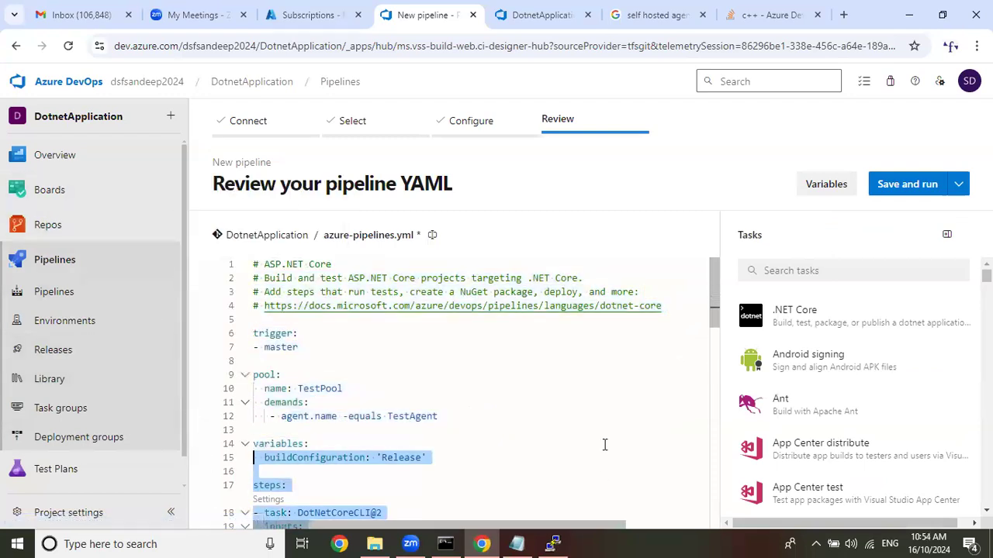
{"action": "left_click", "coordinate": [602, 443]}
{"action": "scroll", "coordinate": [602, 443], "scroll_direction": "down", "scroll_amount": 2}
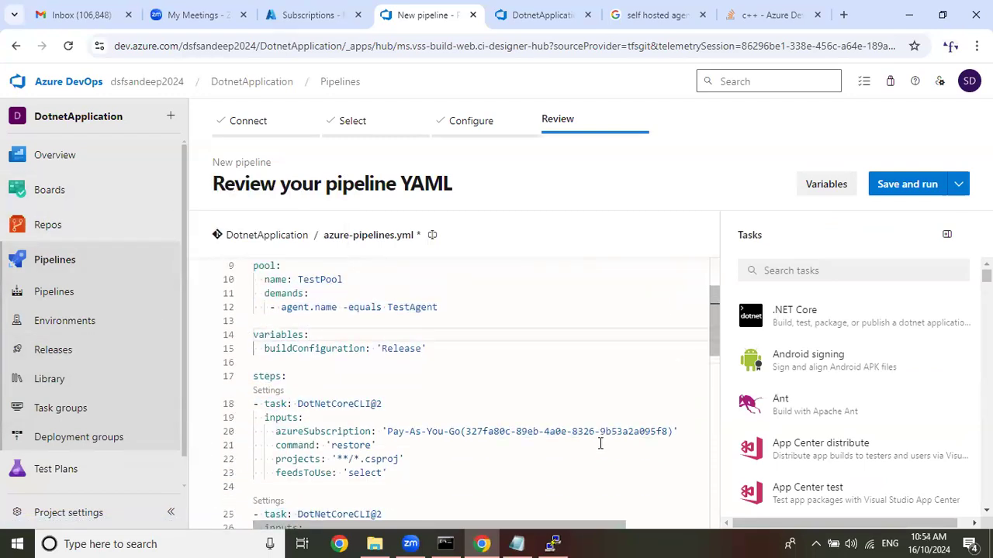
{"action": "scroll", "coordinate": [599, 440], "scroll_direction": "down", "scroll_amount": 1}
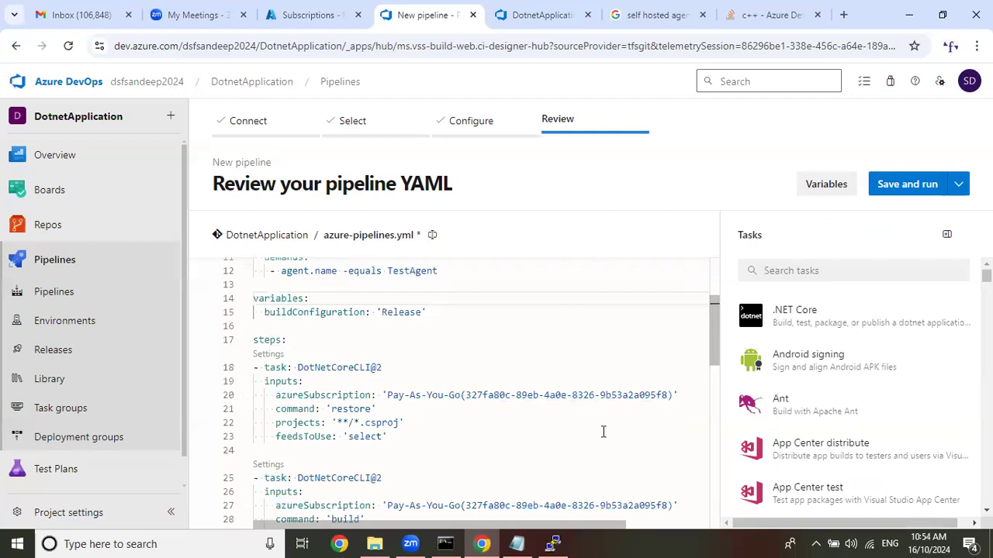
Leave the YAML review and start a new pipeline from the DotnetApplication repository in Azure Repos Git.
{"action": "left_click", "coordinate": [108, 297]}
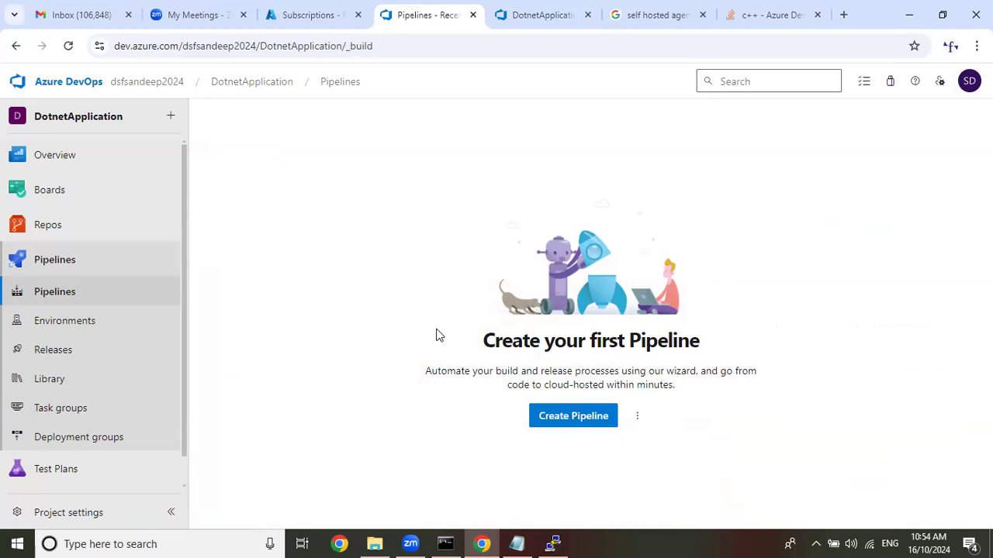
{"action": "left_click", "coordinate": [583, 423]}
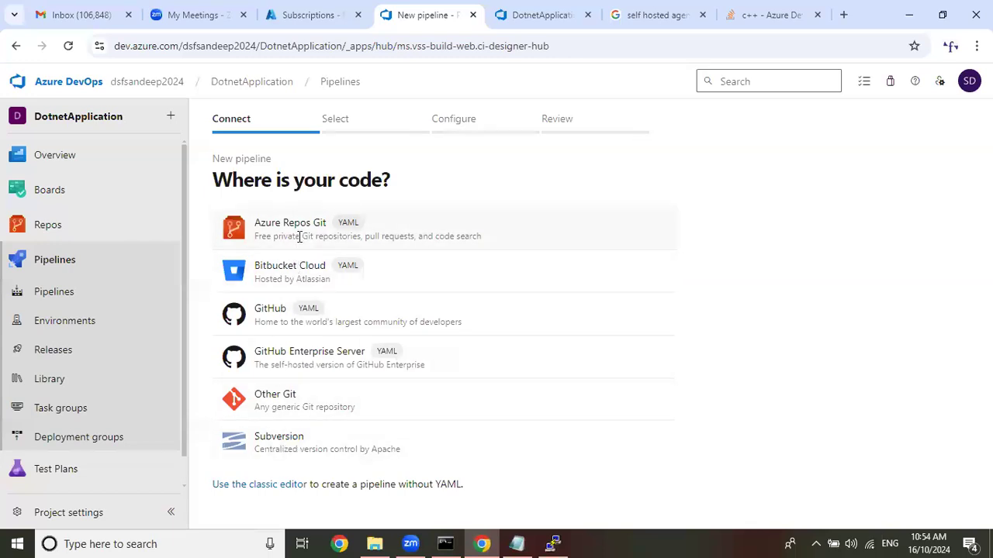
{"action": "left_click", "coordinate": [299, 236]}
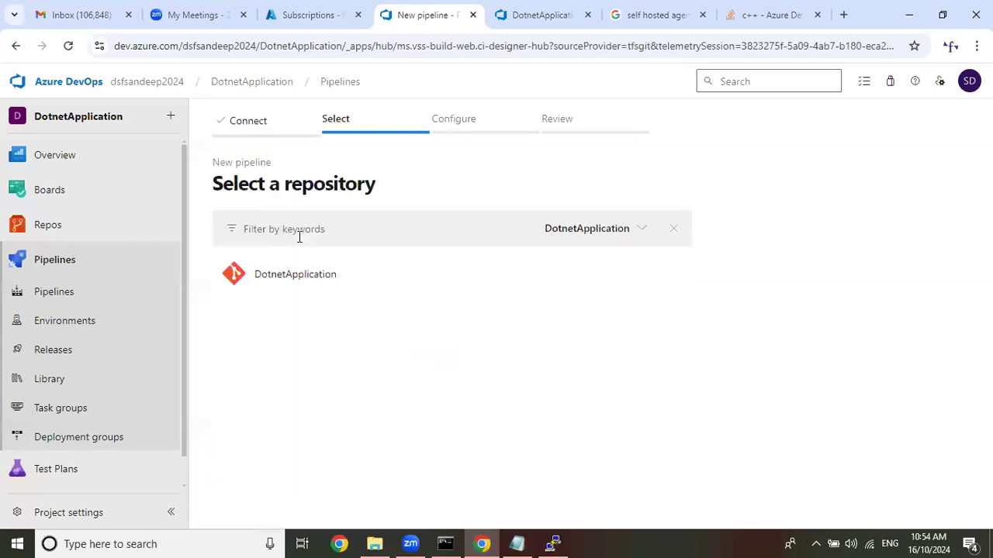
{"action": "left_click", "coordinate": [317, 291]}
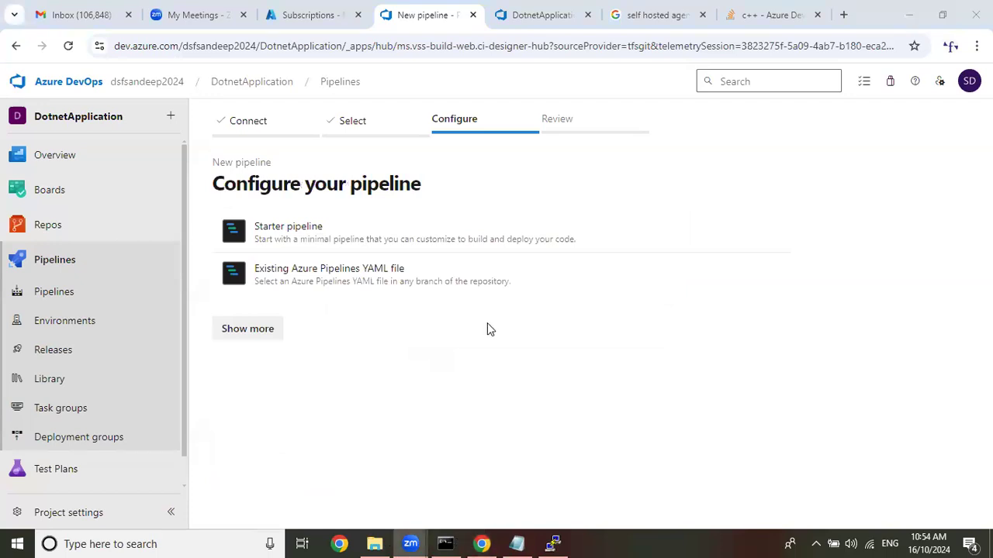
Show the full list of pipeline templates and examine the options for the different languages and platforms.
{"action": "left_click", "coordinate": [255, 329]}
{"action": "scroll", "coordinate": [554, 301], "scroll_direction": "down", "scroll_amount": 4}
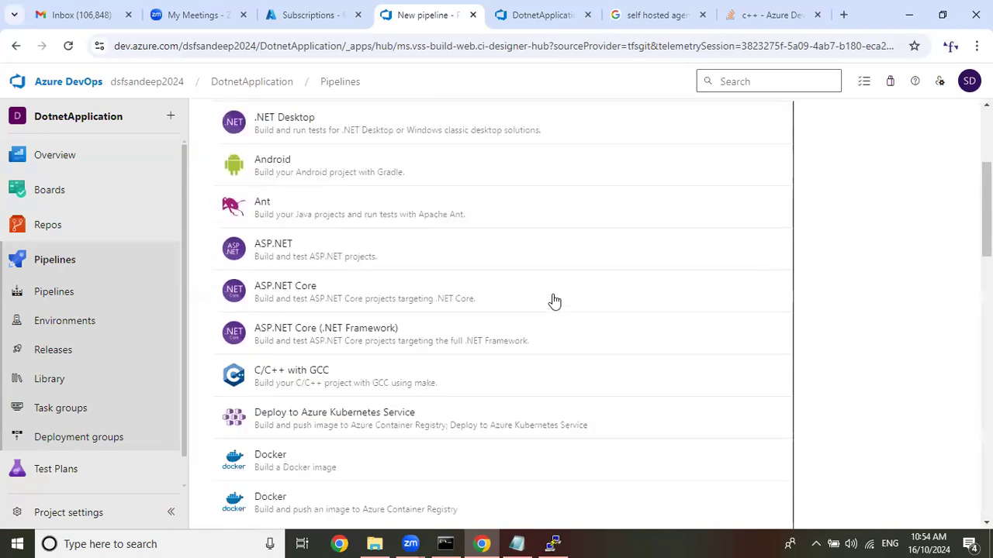
{"action": "scroll", "coordinate": [554, 301], "scroll_direction": "down", "scroll_amount": 2}
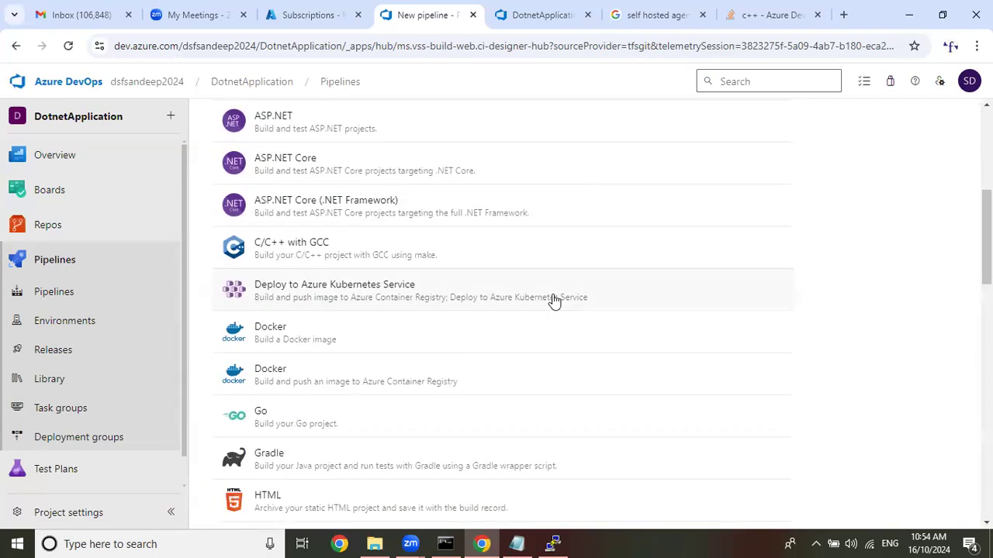
{"action": "scroll", "coordinate": [554, 301], "scroll_direction": "up", "scroll_amount": 5}
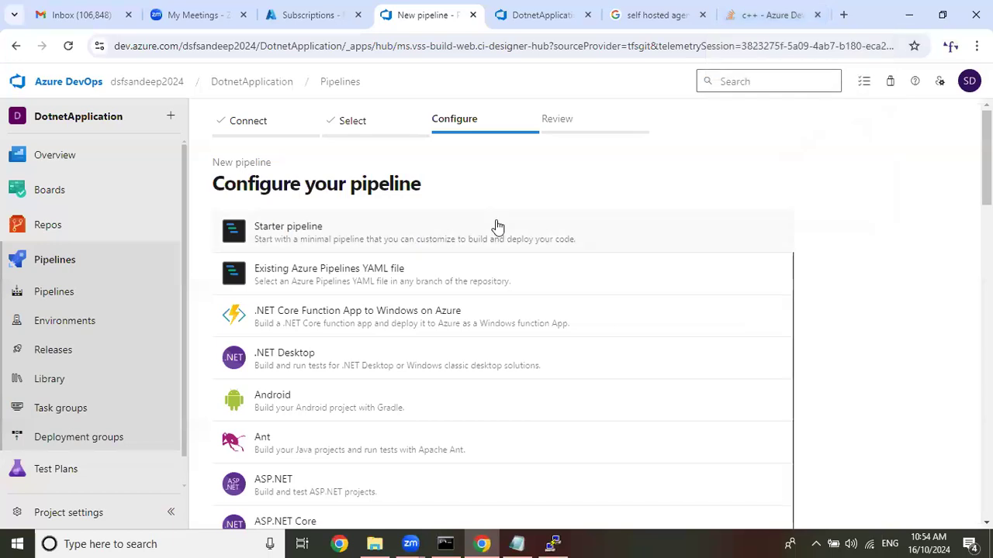
{"action": "scroll", "coordinate": [497, 226], "scroll_direction": "down", "scroll_amount": 4}
{"action": "scroll", "coordinate": [497, 226], "scroll_direction": "down", "scroll_amount": 5}
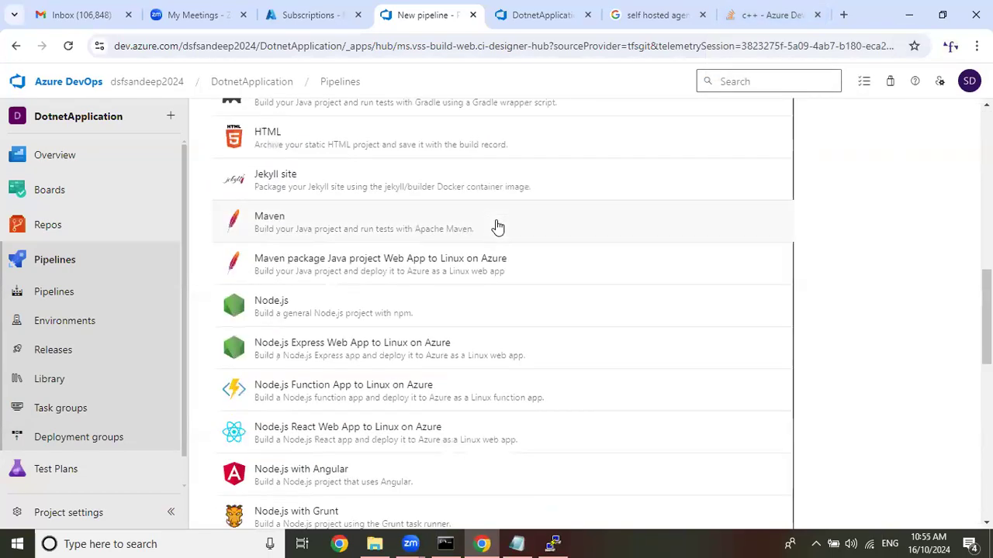
{"action": "scroll", "coordinate": [497, 226], "scroll_direction": "up", "scroll_amount": 3}
{"action": "scroll", "coordinate": [497, 226], "scroll_direction": "up", "scroll_amount": 7}
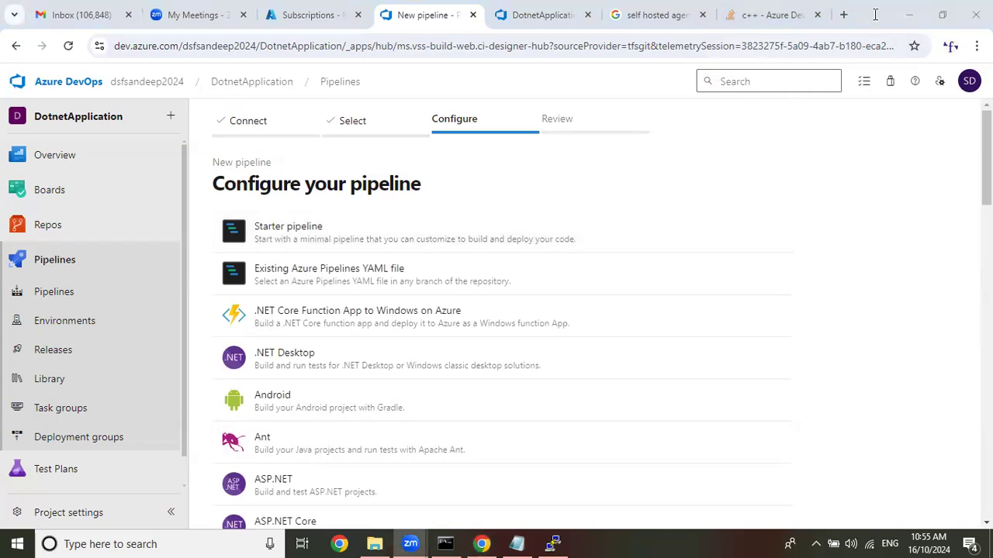
Restart pipeline creation from the DotnetApplication repository in Azure Repos Git and show all configuration templates.
{"action": "left_click", "coordinate": [54, 292]}
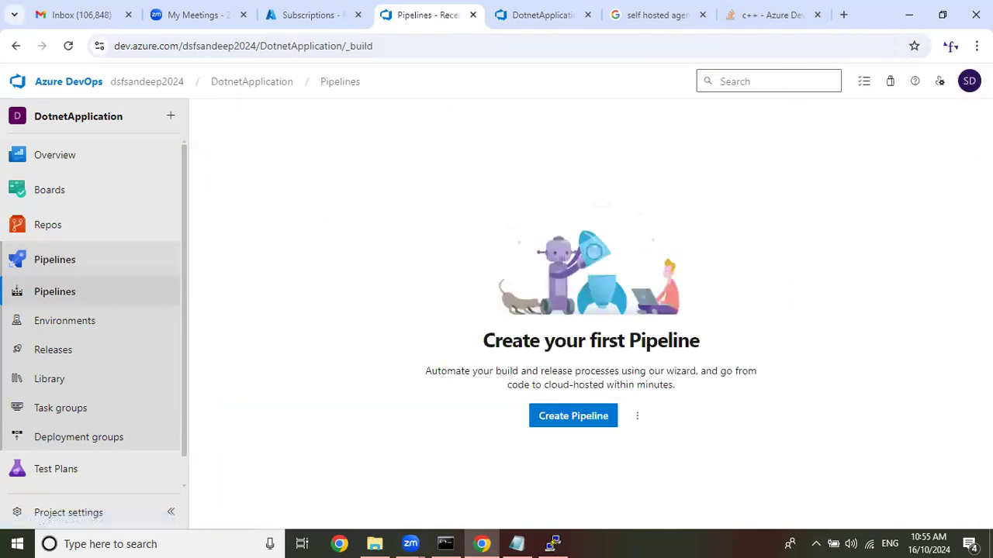
{"action": "left_click", "coordinate": [597, 418]}
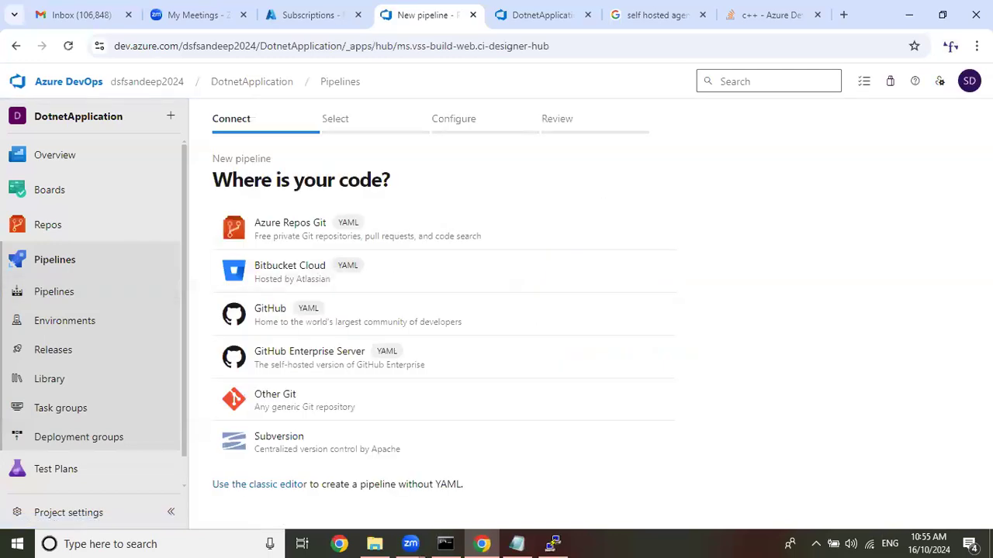
{"action": "left_click", "coordinate": [307, 237]}
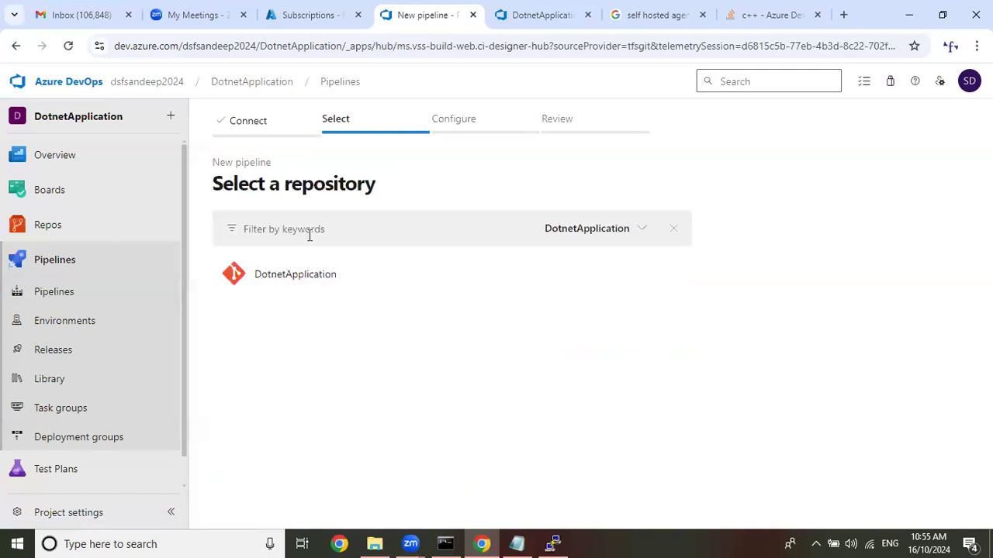
{"action": "left_click", "coordinate": [300, 281]}
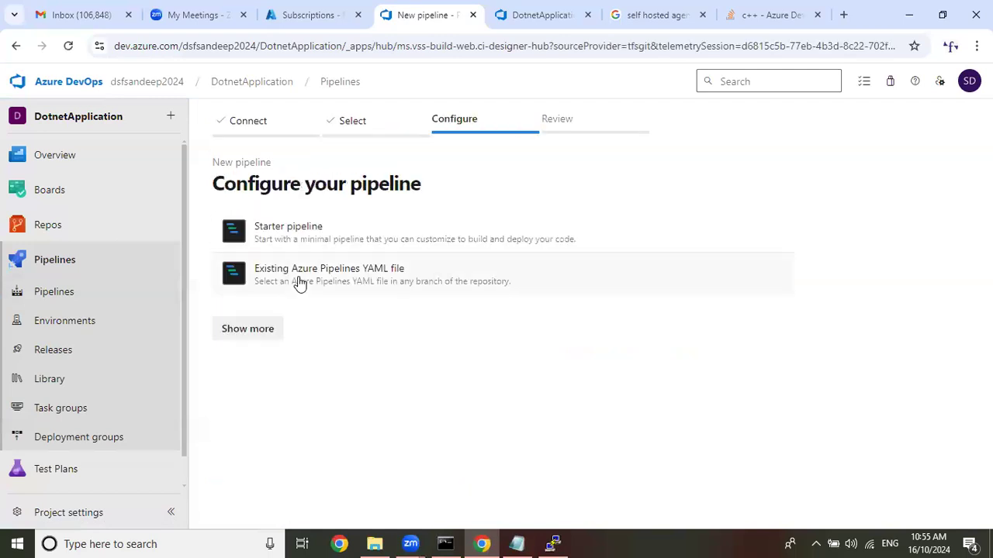
{"action": "left_click", "coordinate": [259, 334]}
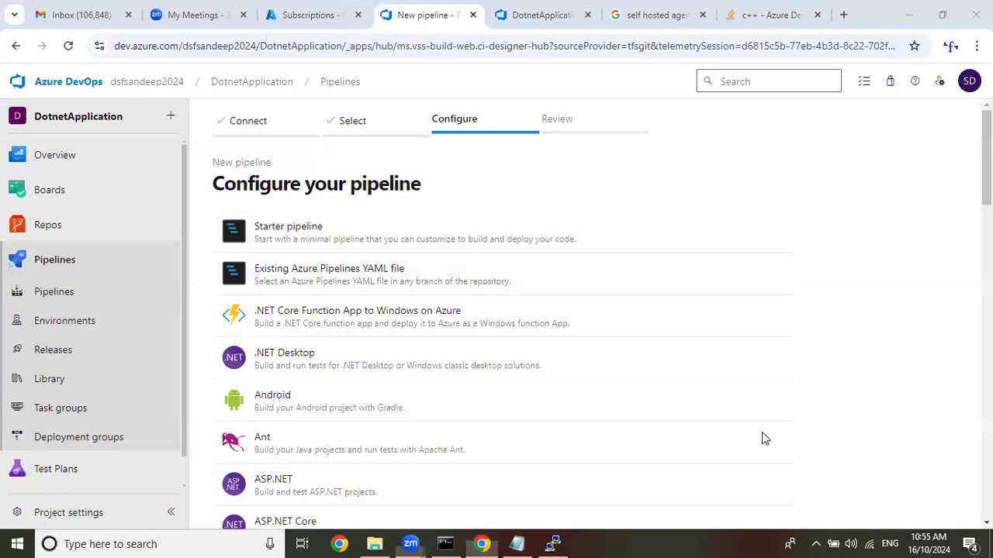
Configure the pipeline with the ASP.NET Core template that targets .NET Core.
{"action": "scroll", "coordinate": [344, 359], "scroll_direction": "down", "scroll_amount": 4}
{"action": "scroll", "coordinate": [345, 359], "scroll_direction": "up", "scroll_amount": 2}
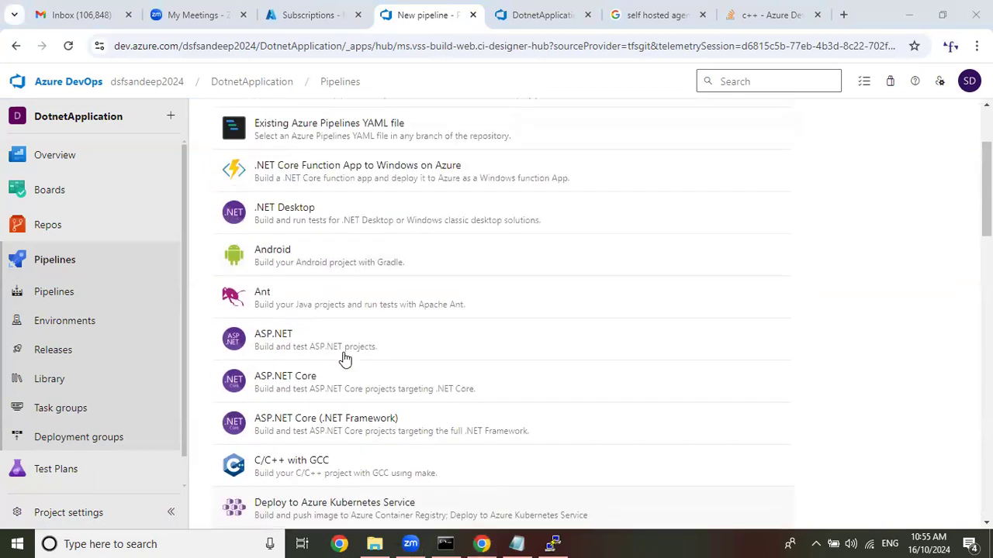
{"action": "scroll", "coordinate": [365, 195], "scroll_direction": "up", "scroll_amount": 3}
{"action": "scroll", "coordinate": [335, 341], "scroll_direction": "down", "scroll_amount": 1}
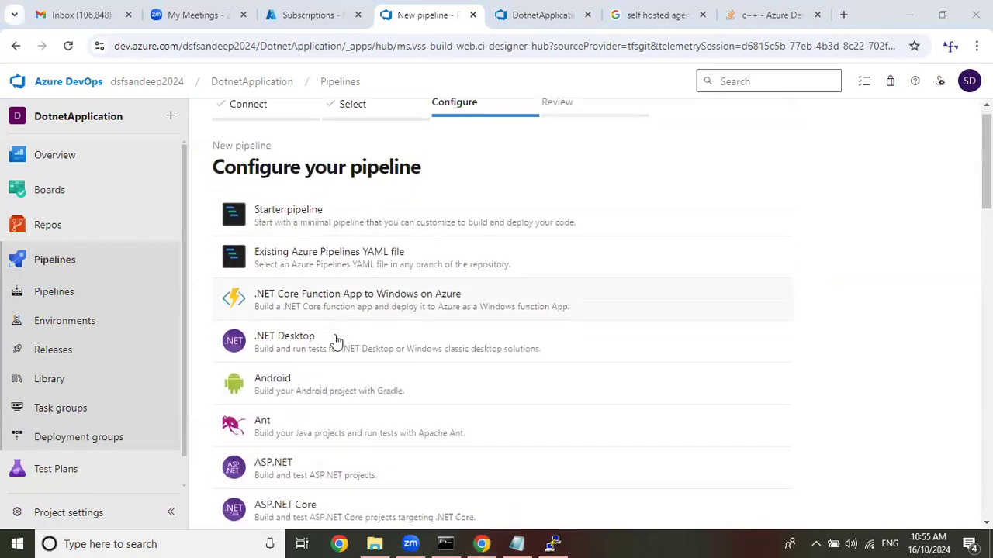
{"action": "scroll", "coordinate": [335, 341], "scroll_direction": "down", "scroll_amount": 3}
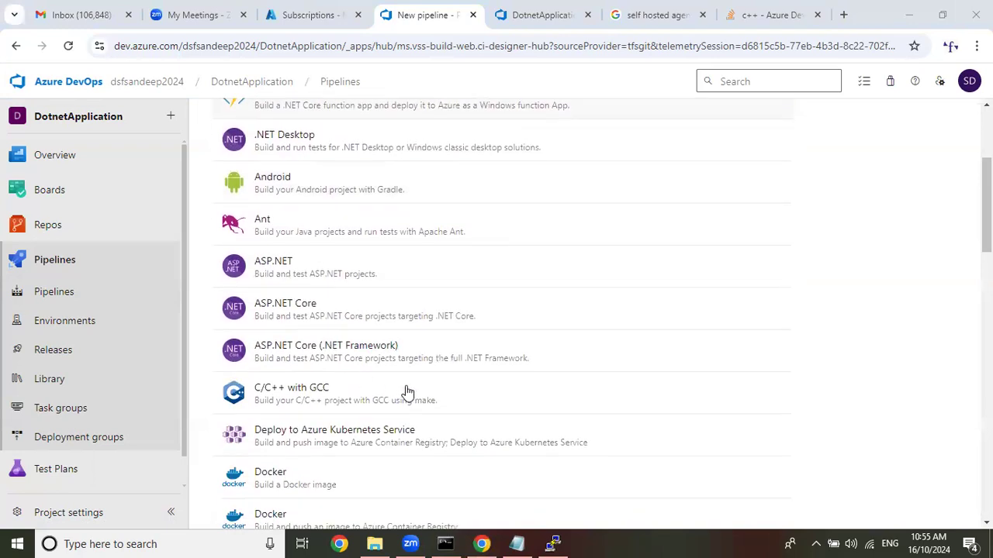
{"action": "left_click", "coordinate": [403, 321]}
{"action": "scroll", "coordinate": [403, 315], "scroll_direction": "down", "scroll_amount": 1}
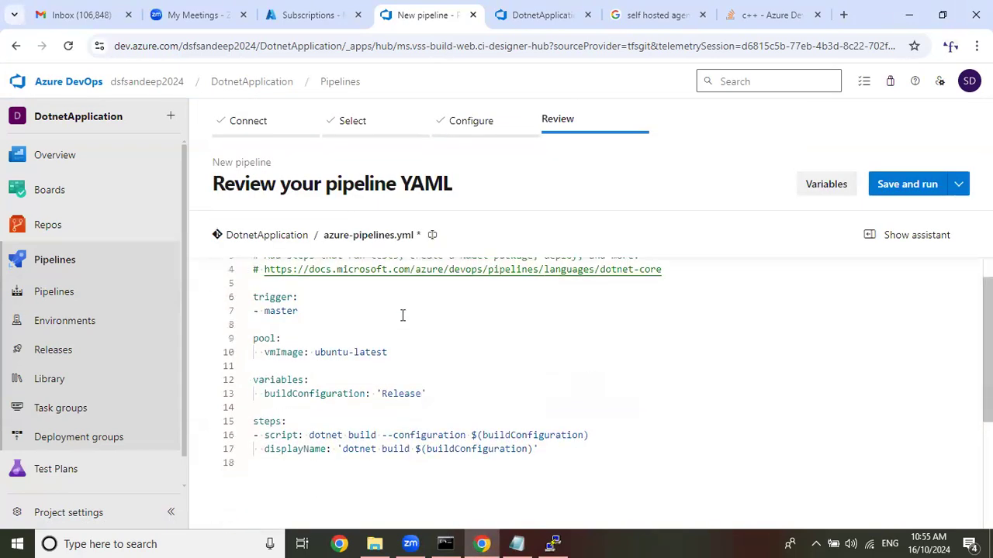
Replace the vmImage line under pool with the name and agent.name demands block copied from the c++ Azure DevOps question page.
{"action": "left_click", "coordinate": [539, 15]}
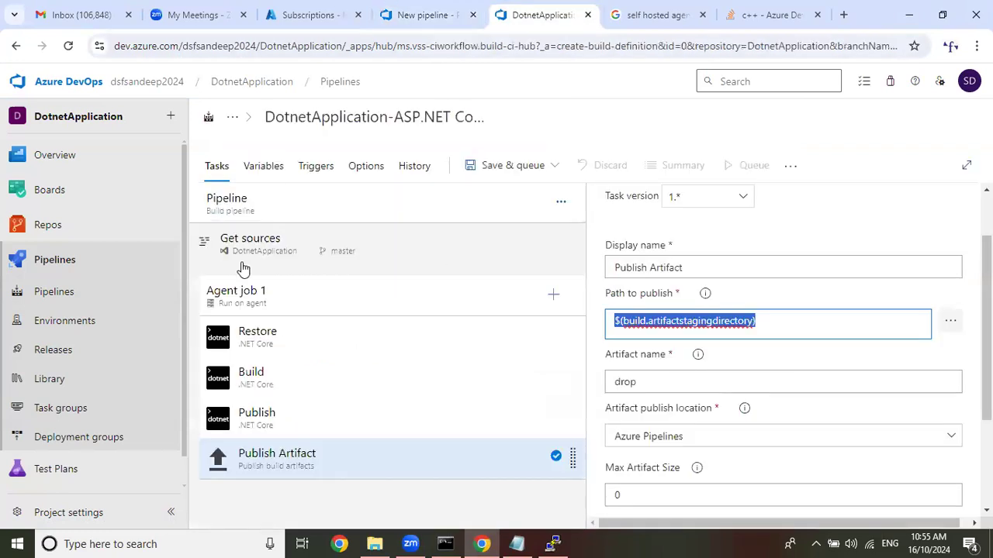
{"action": "left_click", "coordinate": [391, 14]}
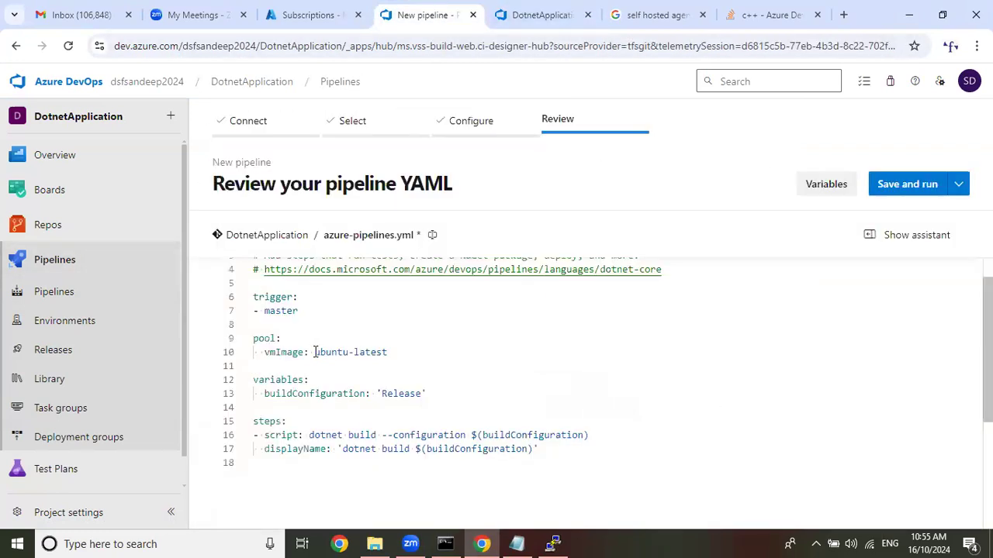
{"action": "left_click_drag", "start_coordinate": [316, 352], "coordinate": [403, 353]}
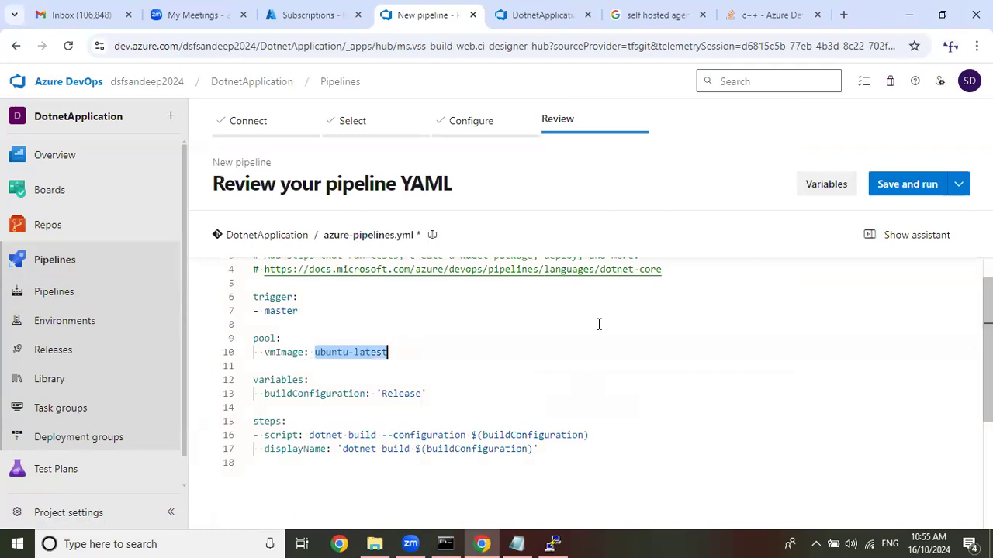
{"action": "left_click", "coordinate": [784, 14]}
{"action": "right_click", "coordinate": [277, 229]}
{"action": "left_click", "coordinate": [291, 234]}
{"action": "left_click", "coordinate": [539, 14]}
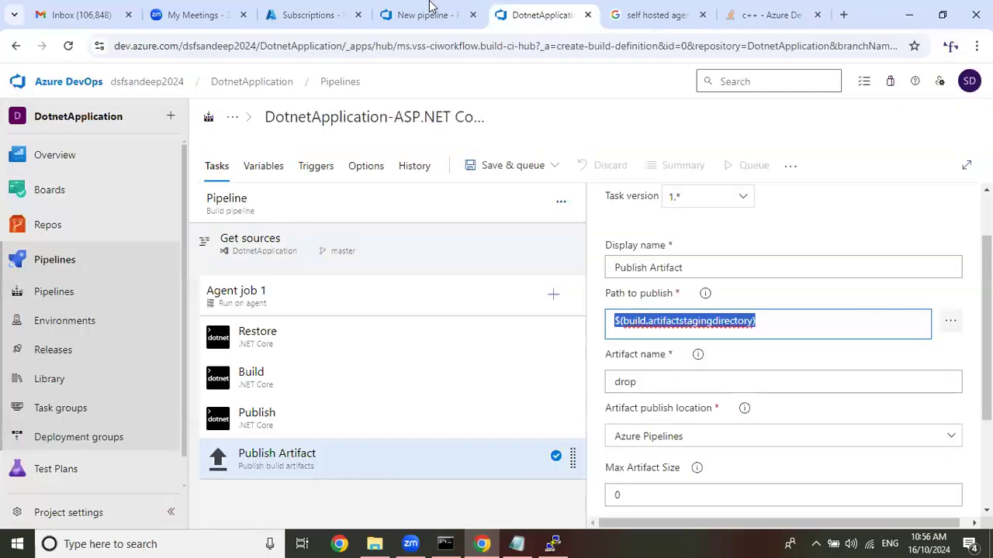
{"action": "left_click", "coordinate": [428, 14]}
{"action": "left_click_drag", "start_coordinate": [388, 352], "coordinate": [228, 333]}
{"action": "key", "text": "ctrl+v"}
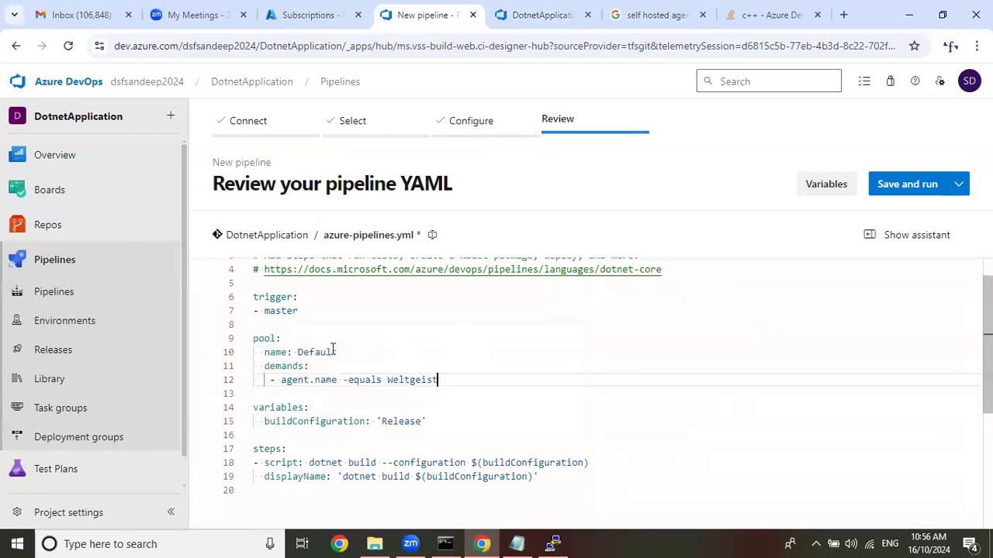
Set the pool name to TestPool and the agent.name demand to TestAgent.
{"action": "left_click_drag", "start_coordinate": [297, 352], "coordinate": [341, 352]}
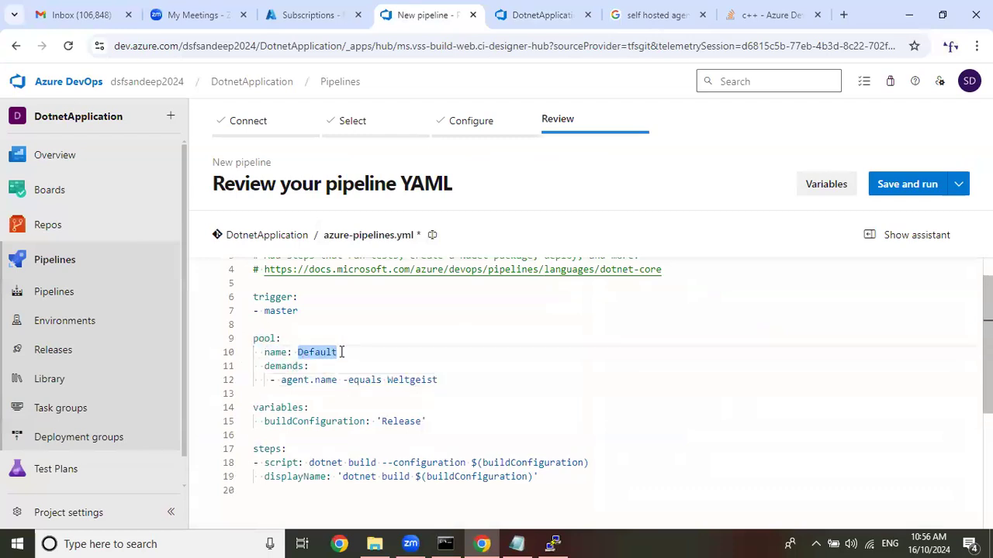
{"action": "type", "text": "TestPoo"}
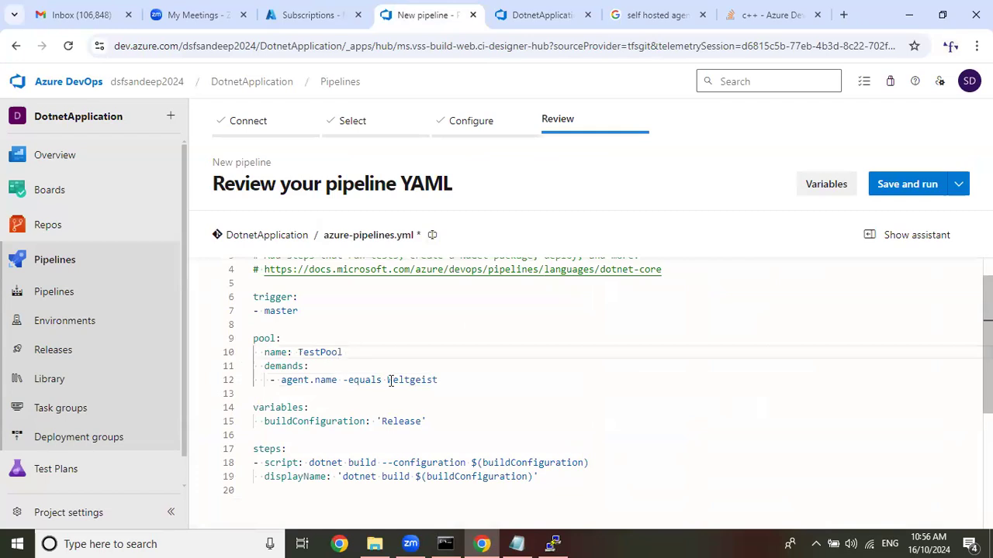
{"action": "left_click_drag", "start_coordinate": [387, 380], "coordinate": [470, 379]}
{"action": "type", "text": "TestAgen"}
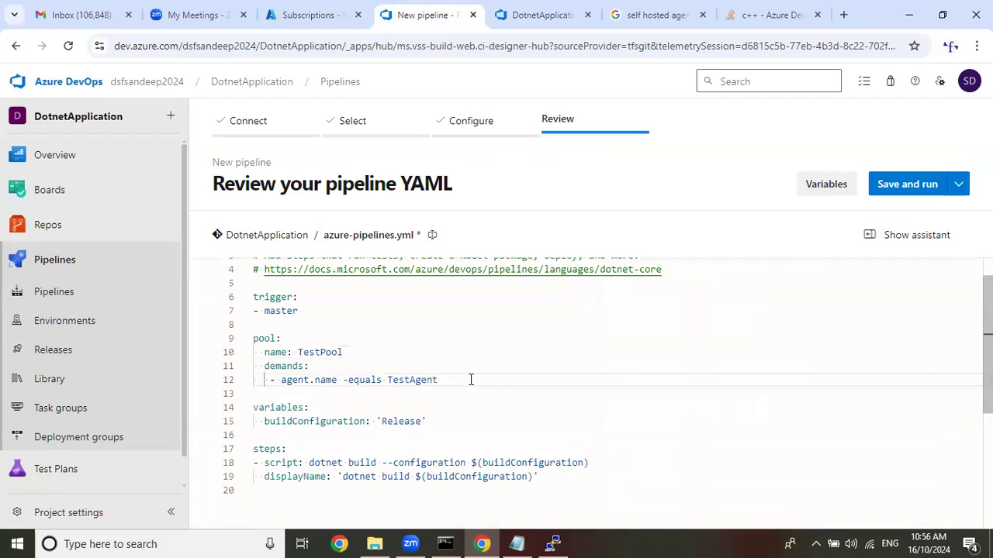
Copy --configuration $(buildConfiguration) from the dotnet build script line to the end of the Azure Class 9 notes in Notepad.
{"action": "scroll", "coordinate": [486, 391], "scroll_direction": "down", "scroll_amount": 2}
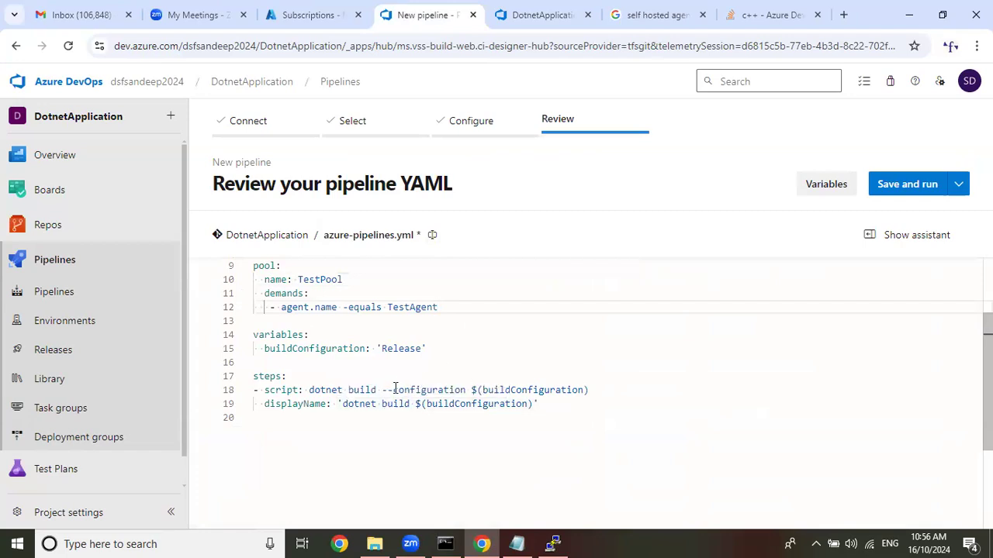
{"action": "left_click_drag", "start_coordinate": [383, 390], "coordinate": [601, 396]}
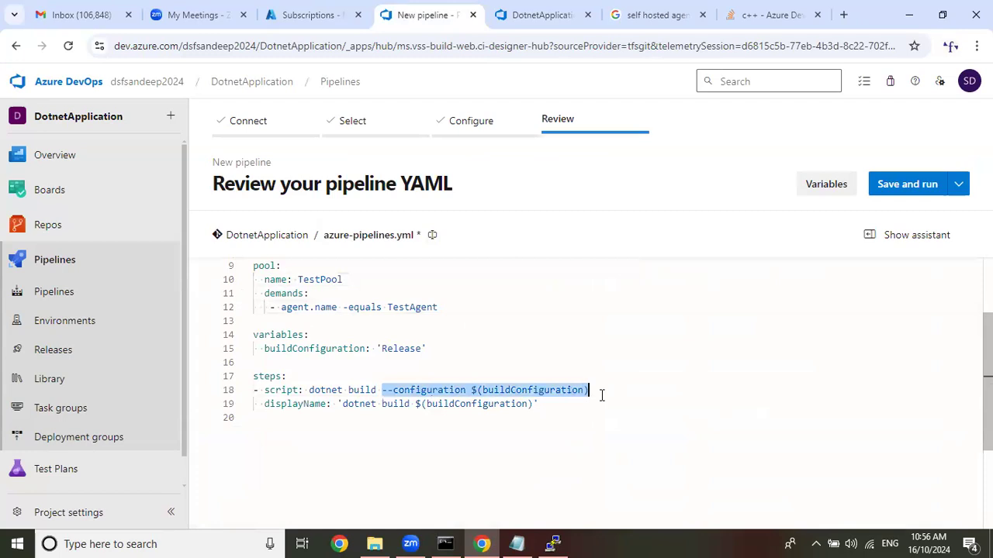
{"action": "left_click", "coordinate": [517, 544]}
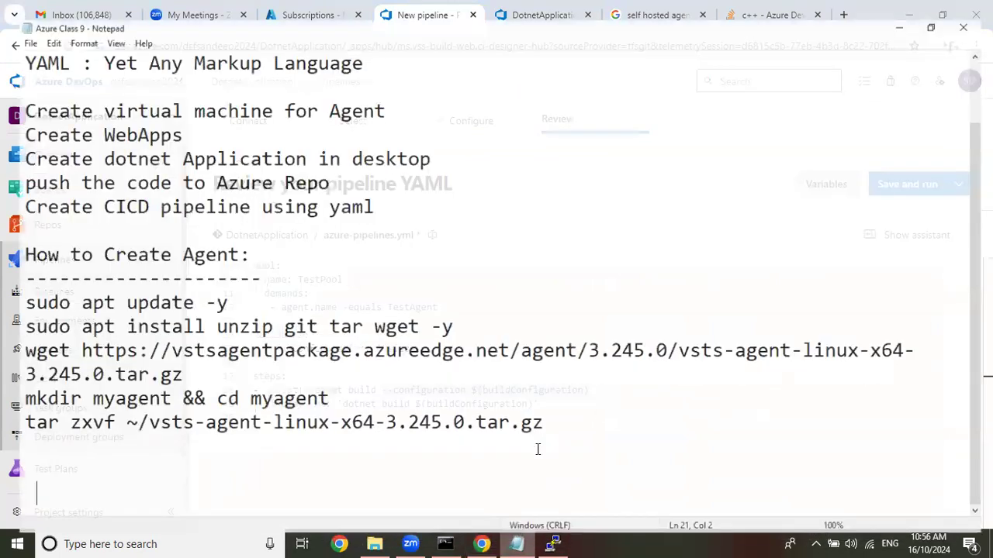
{"action": "key", "text": "ctrl+v"}
{"action": "left_click", "coordinate": [909, 8]}
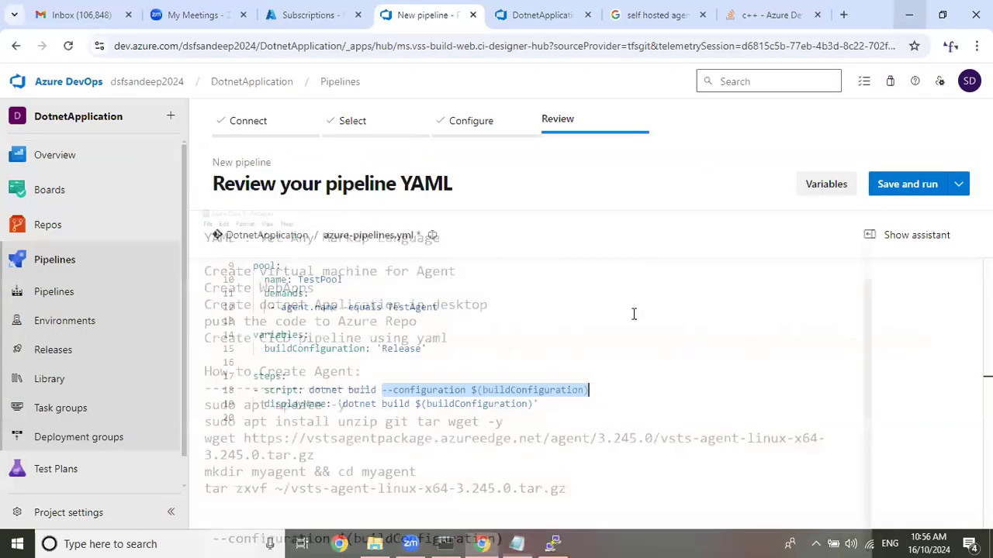
Delete the dotnet build script and its displayName under steps, and show the task assistant.
{"action": "left_click_drag", "start_coordinate": [539, 404], "coordinate": [209, 402]}
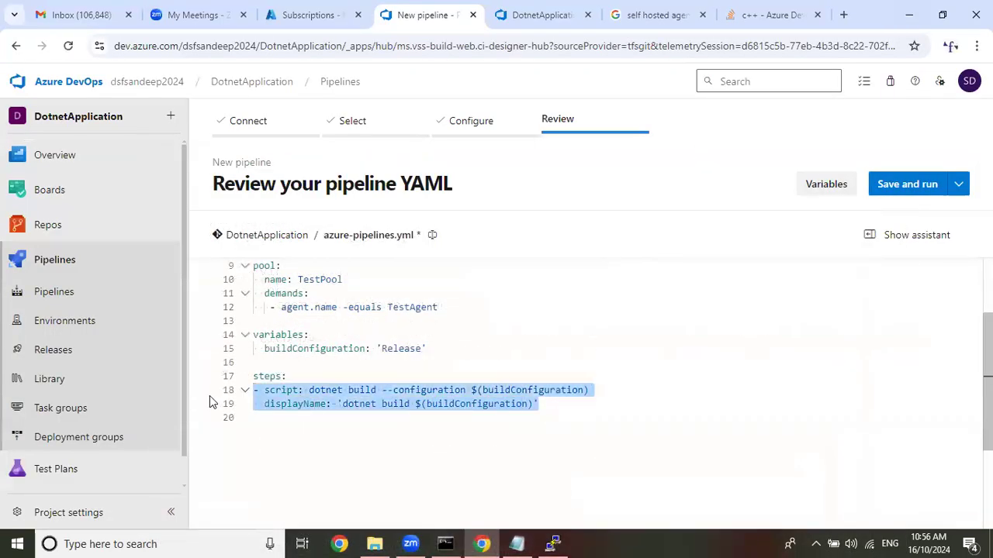
{"action": "key", "text": "Delete"}
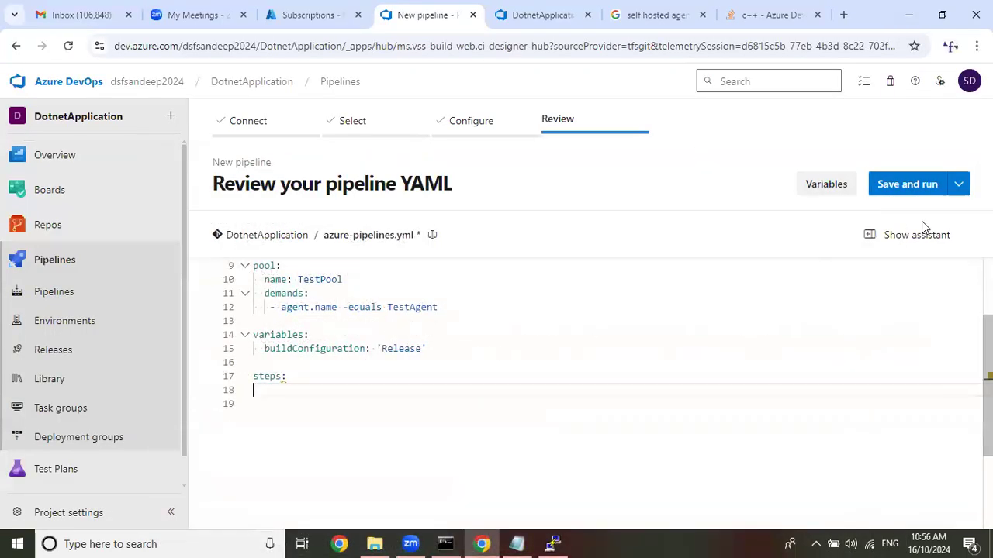
{"action": "left_click", "coordinate": [894, 235]}
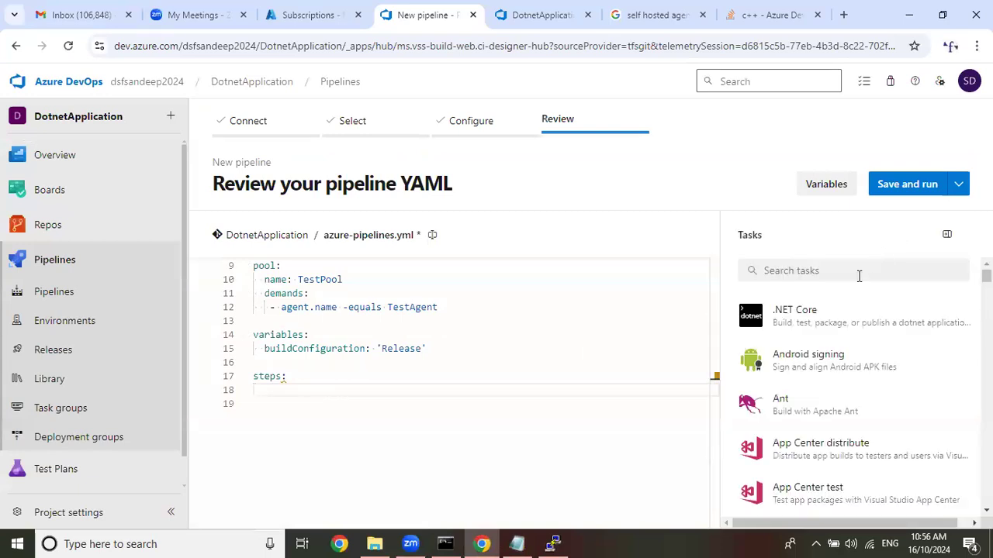
Start a .NET Core task with the Pay-As-You-Go Azure Resource Manager connection and the restore command.
{"action": "left_click", "coordinate": [846, 316]}
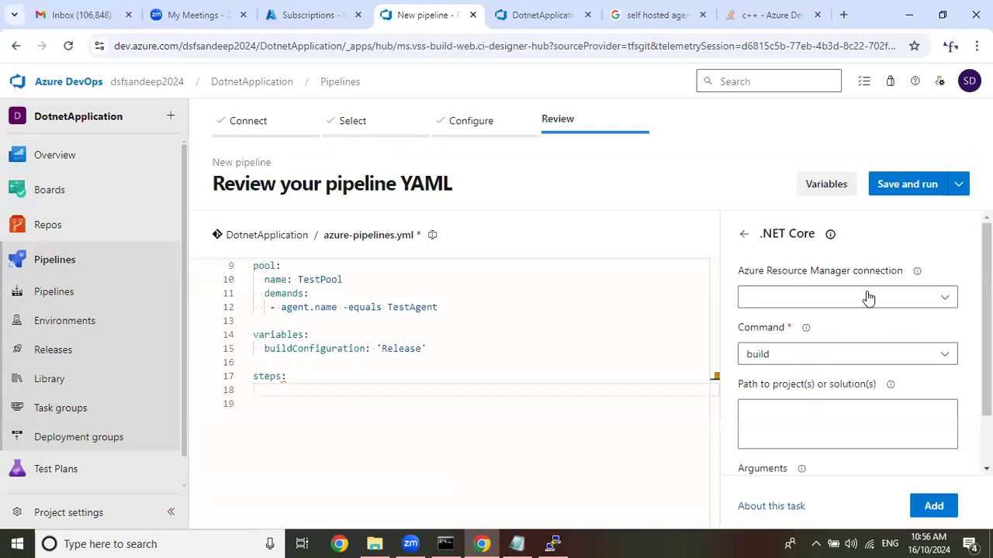
{"action": "left_click", "coordinate": [869, 299]}
{"action": "left_click", "coordinate": [842, 358]}
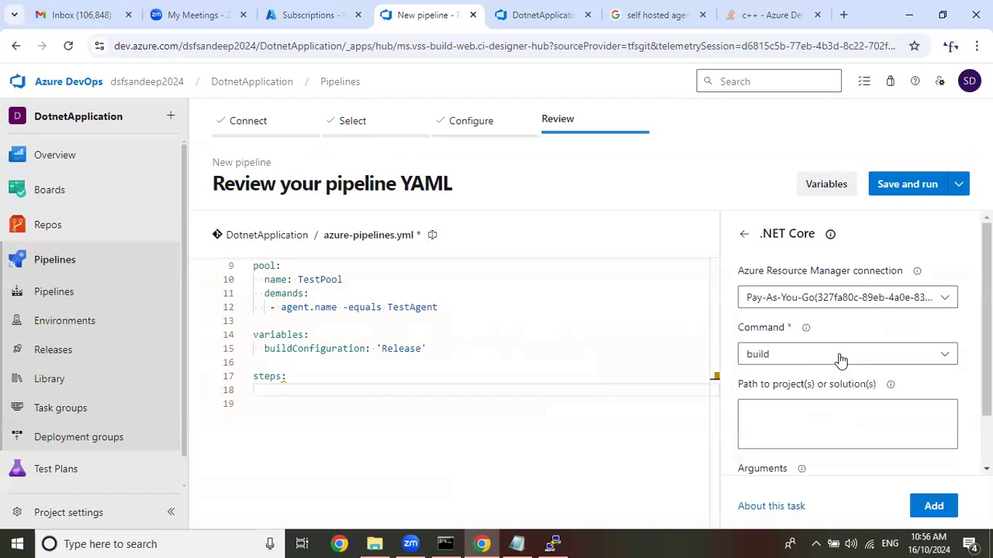
{"action": "left_click", "coordinate": [840, 358]}
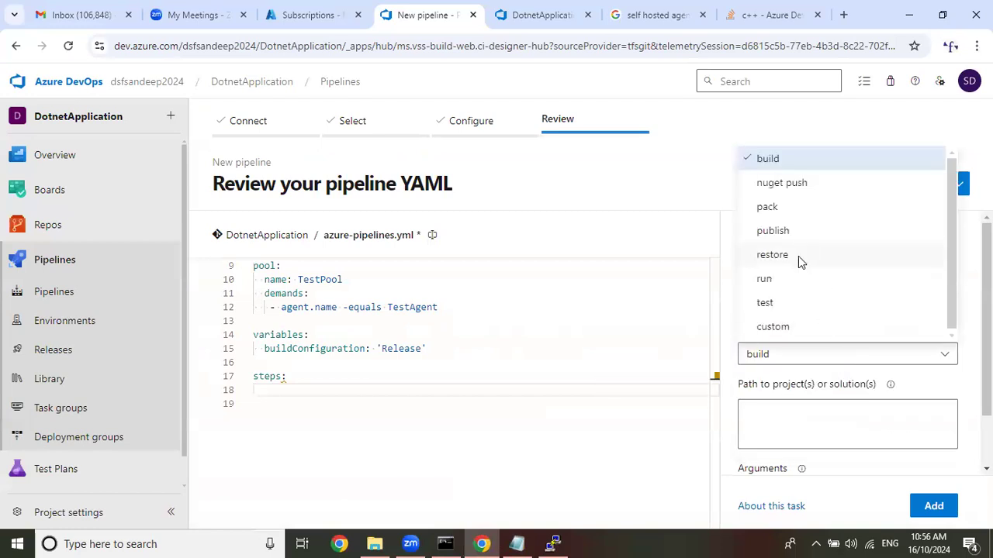
{"action": "left_click", "coordinate": [799, 261]}
Set the restore task's project path to **/*.csproj and add the task to the YAML at line 18.
{"action": "scroll", "coordinate": [806, 279], "scroll_direction": "down", "scroll_amount": 2}
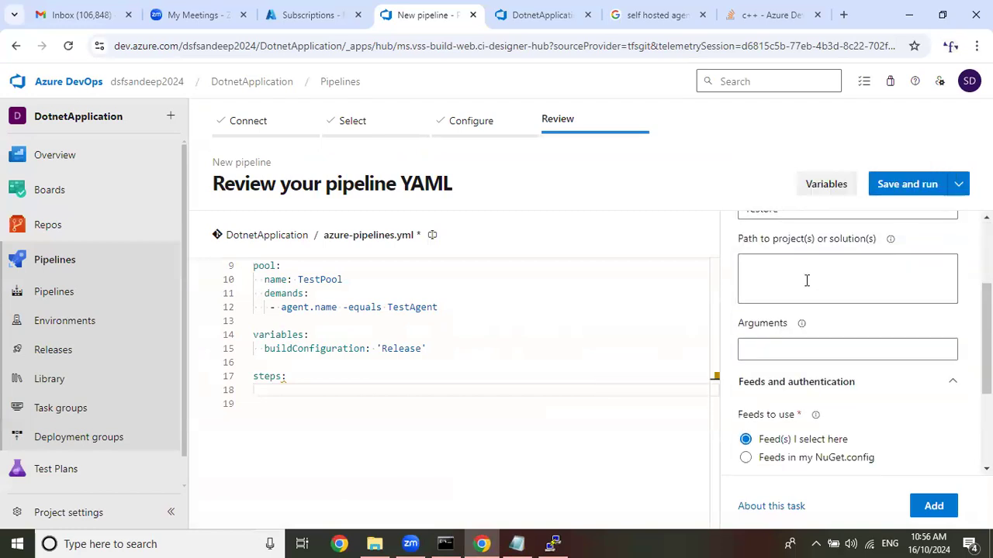
{"action": "left_click", "coordinate": [806, 280]}
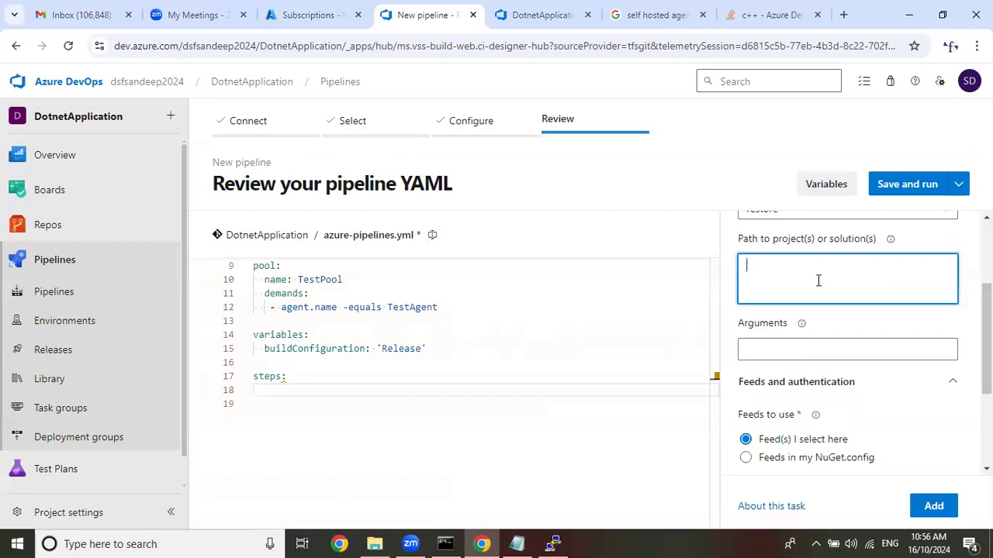
{"action": "type", "text": "**"}
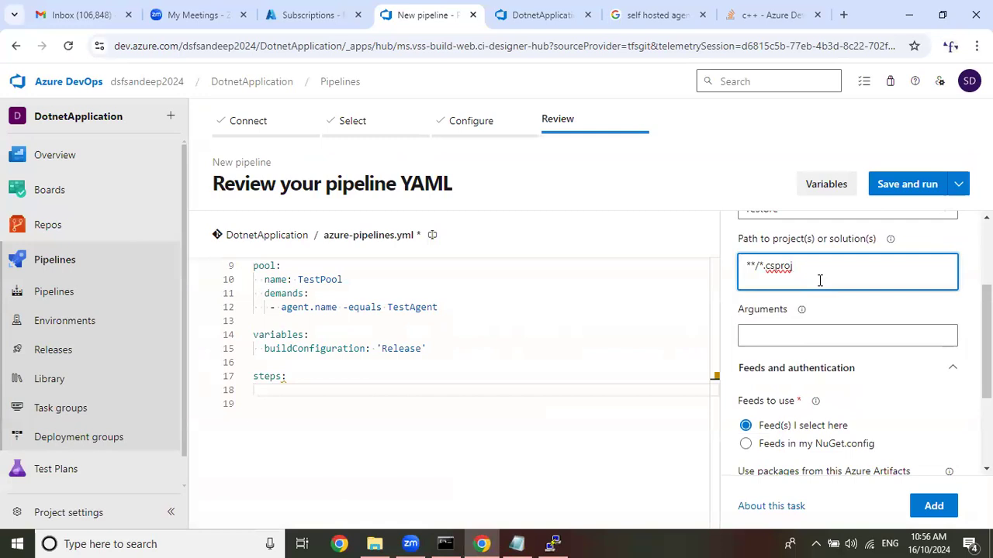
{"action": "left_click_drag", "start_coordinate": [839, 259], "coordinate": [706, 268]}
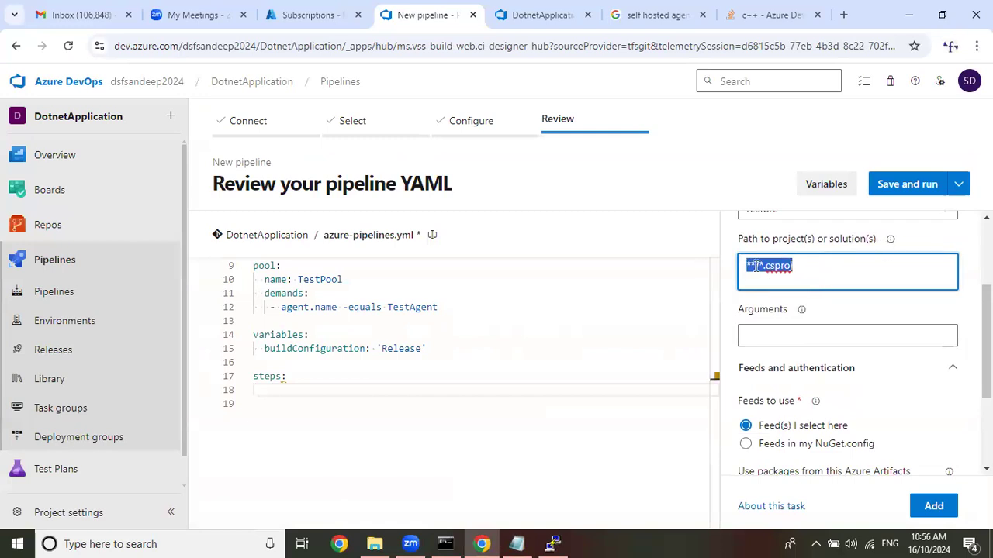
{"action": "left_click_drag", "start_coordinate": [802, 264], "coordinate": [670, 261]}
{"action": "left_click", "coordinate": [222, 390]}
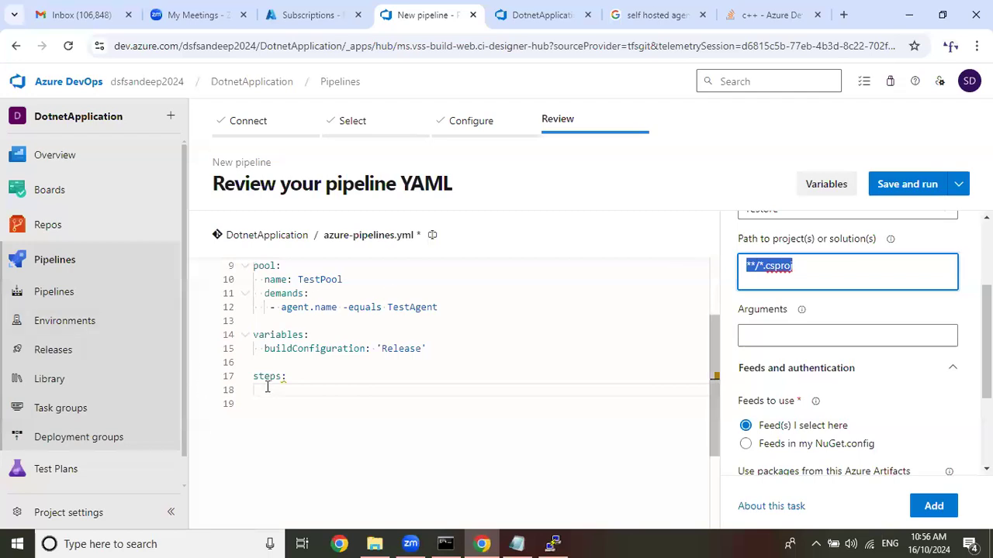
{"action": "left_click", "coordinate": [934, 506]}
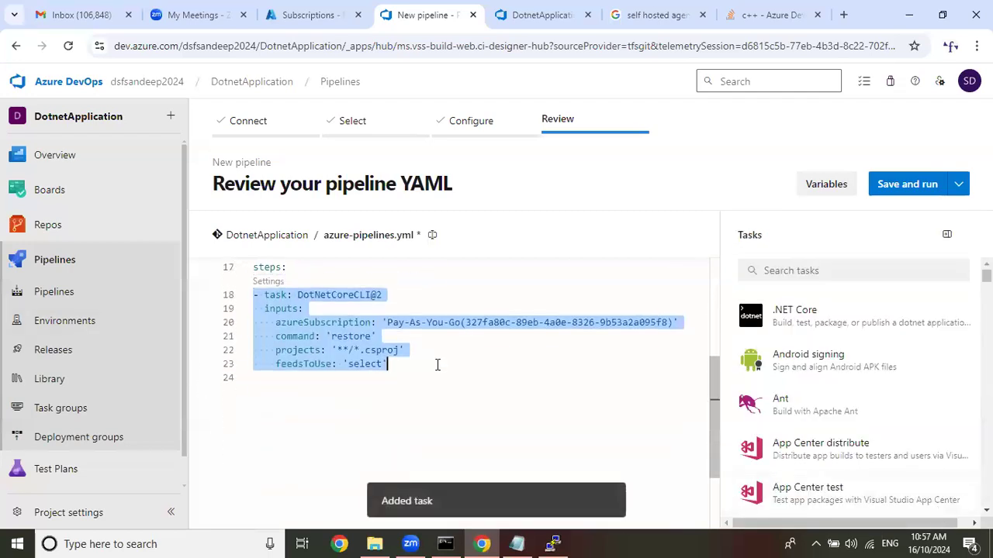
Insert blank lines below the restore task and place the cursor at the start of line 25.
{"action": "left_click", "coordinate": [440, 362]}
{"action": "key", "text": "Return"}
{"action": "key", "text": "BackSpace"}
{"action": "key", "text": "BackSpace"}
{"action": "key", "text": "Return"}
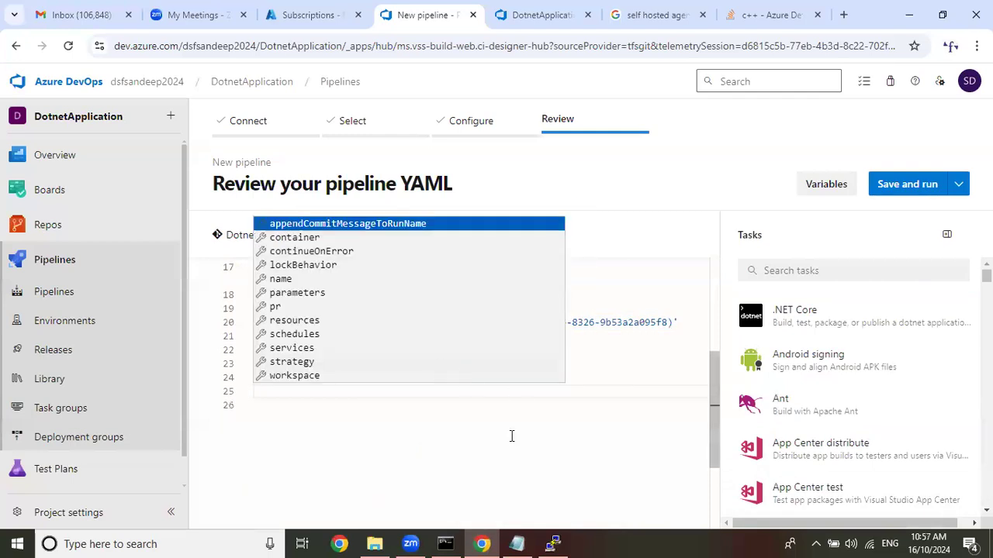
{"action": "left_click", "coordinate": [475, 446]}
{"action": "left_click", "coordinate": [261, 381]}
{"action": "left_click", "coordinate": [264, 394]}
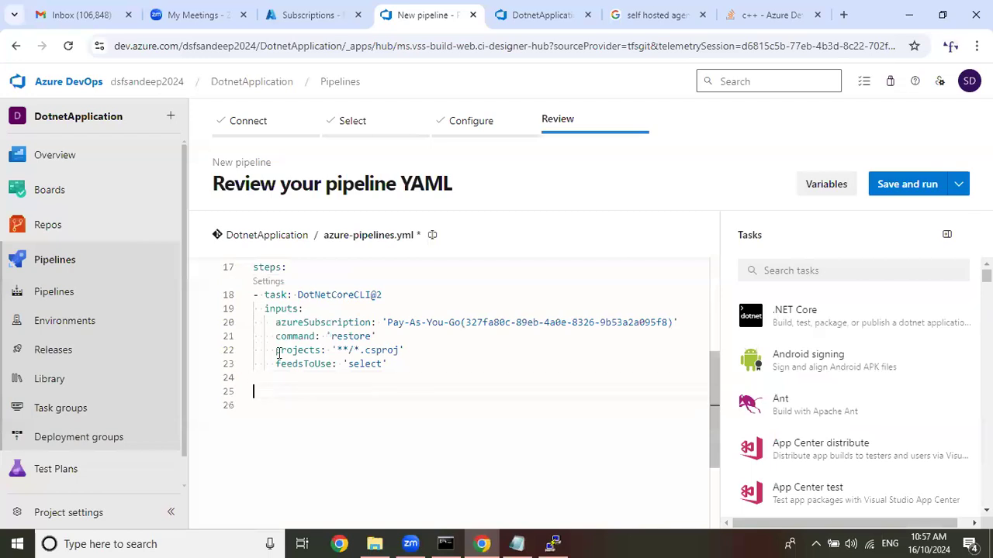
Start a .NET Core task with the Pay-As-You-Go service connection, the build command and the project path **/*.csproj.
{"action": "left_click", "coordinate": [826, 318]}
{"action": "left_click", "coordinate": [846, 297]}
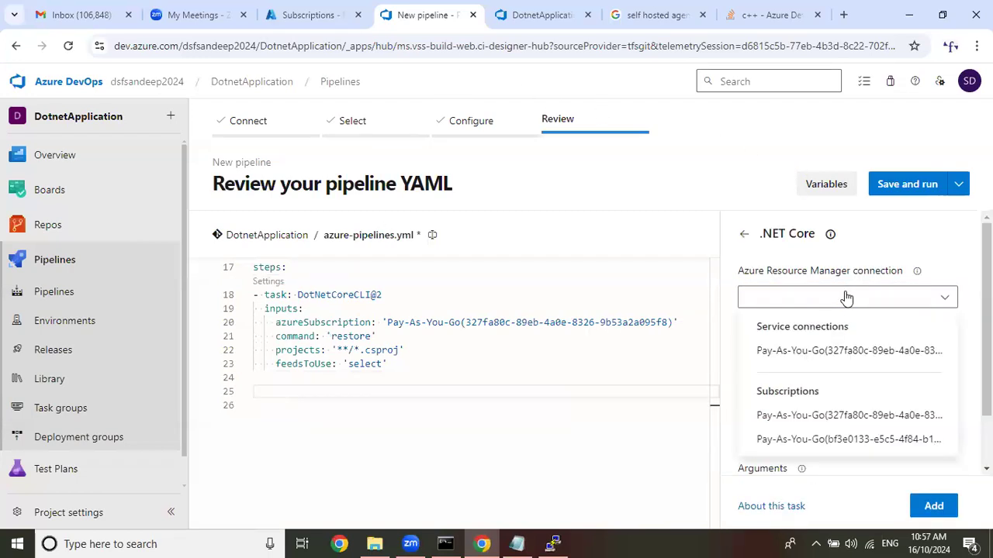
{"action": "left_click", "coordinate": [844, 353]}
{"action": "left_click", "coordinate": [844, 355]}
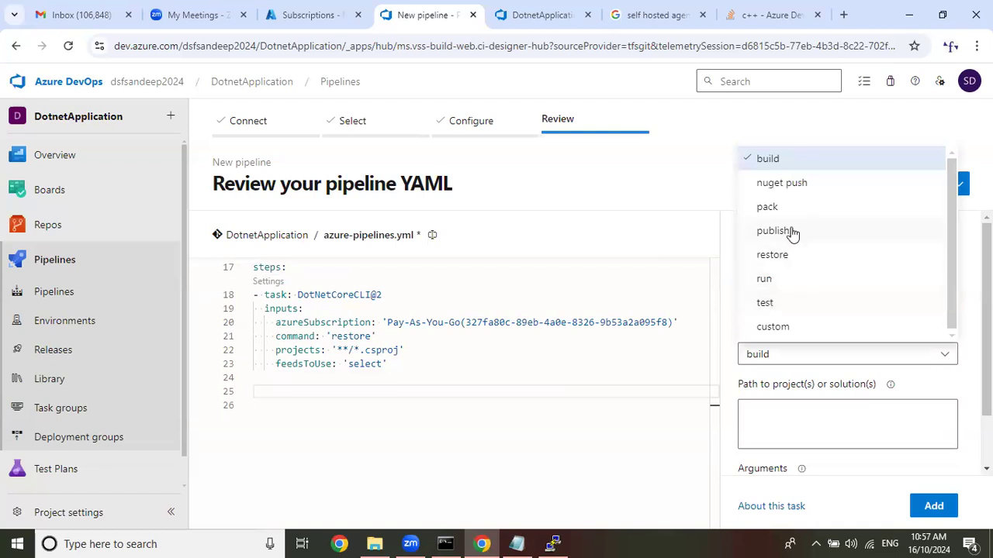
{"action": "left_click", "coordinate": [790, 160]}
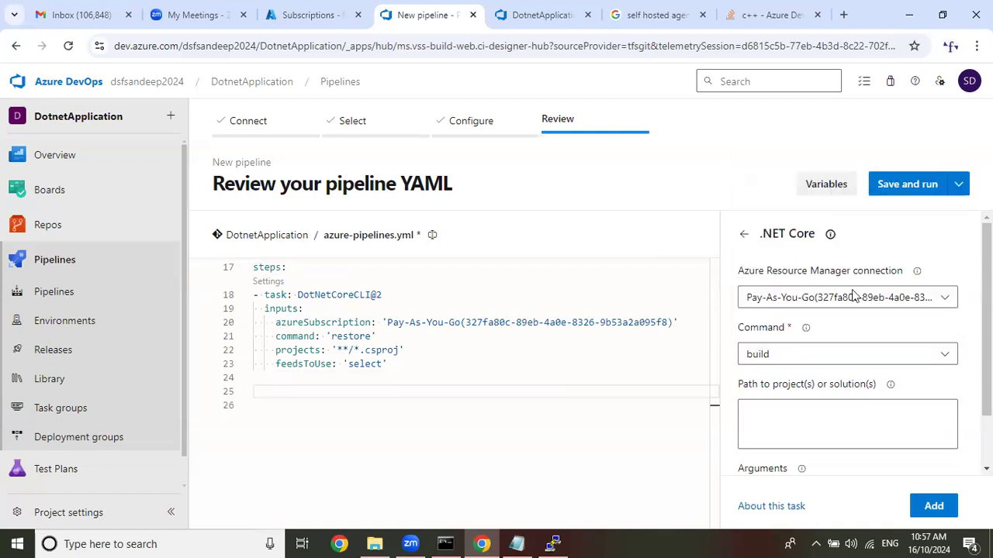
{"action": "scroll", "coordinate": [861, 336], "scroll_direction": "down", "scroll_amount": 2}
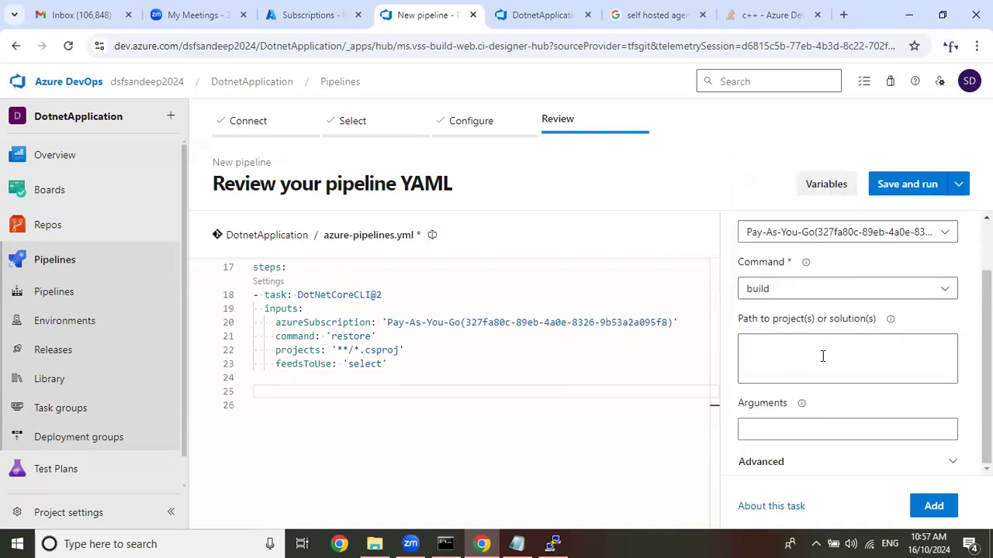
{"action": "left_click", "coordinate": [826, 356]}
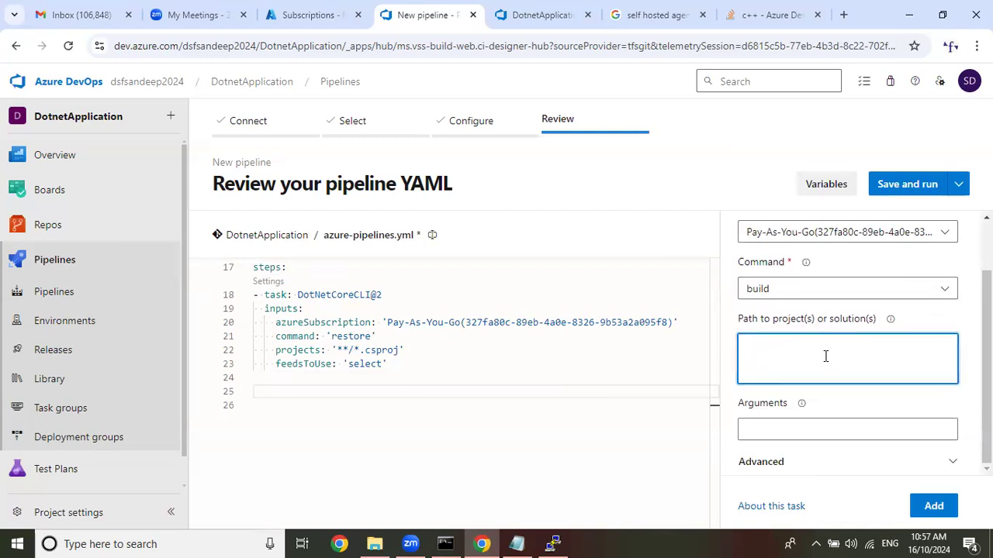
{"action": "type", "text": "**"}
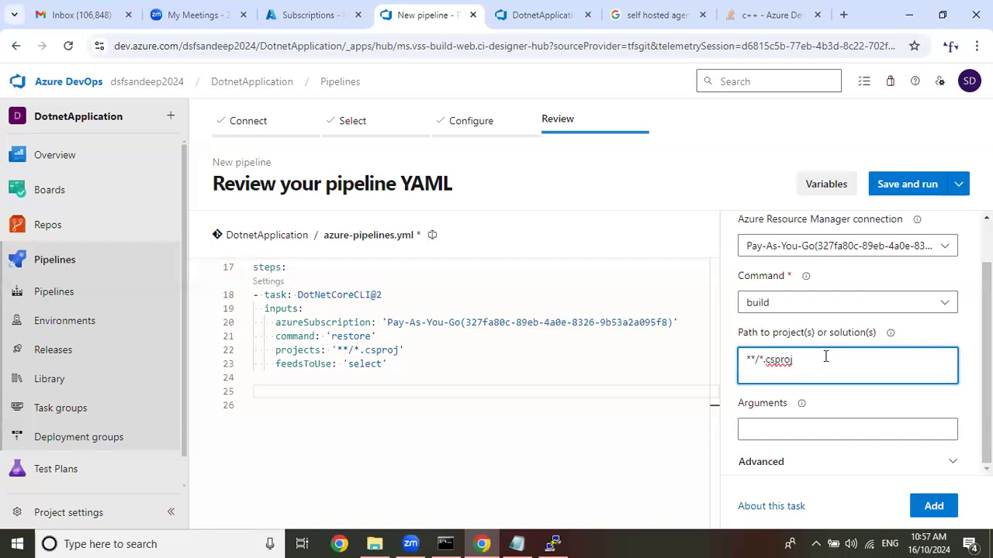
Copy --configuration $(buildConfiguration) from the Notepad notes into the build task's arguments and add the task to the YAML at line 25.
{"action": "left_click", "coordinate": [809, 429]}
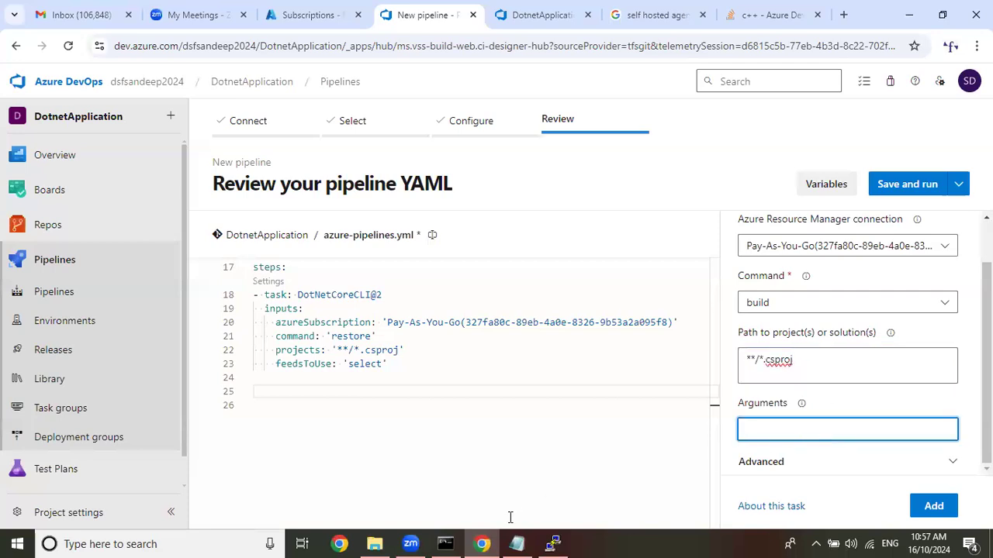
{"action": "left_click", "coordinate": [517, 544]}
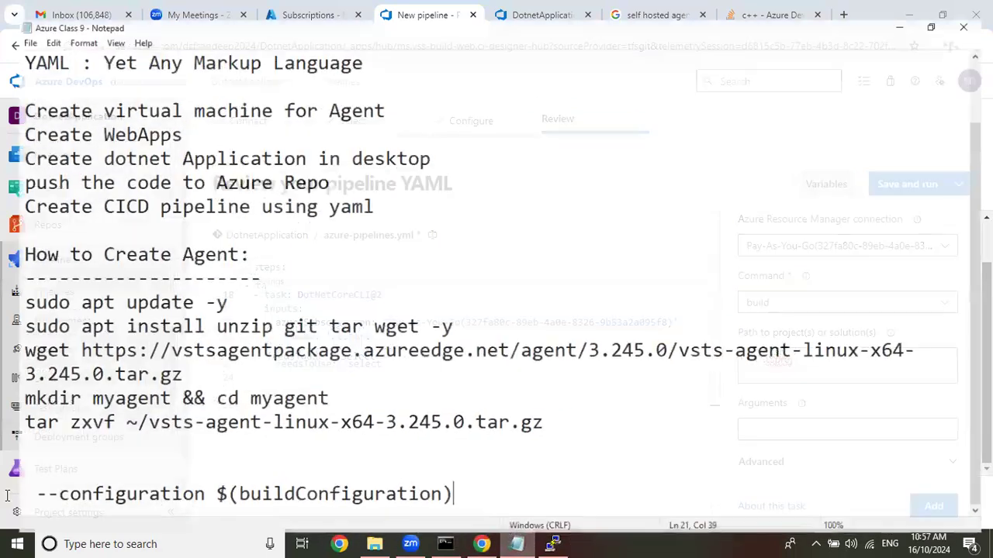
{"action": "left_click_drag", "start_coordinate": [450, 494], "coordinate": [18, 494]}
{"action": "key", "text": "ctrl+c"}
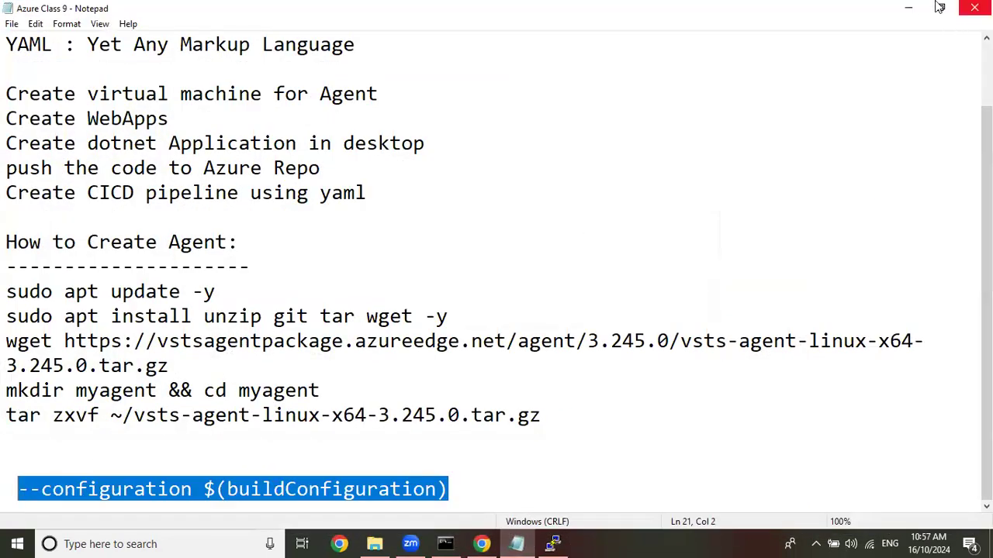
{"action": "left_click", "coordinate": [908, 7]}
{"action": "key", "text": "ctrl+v"}
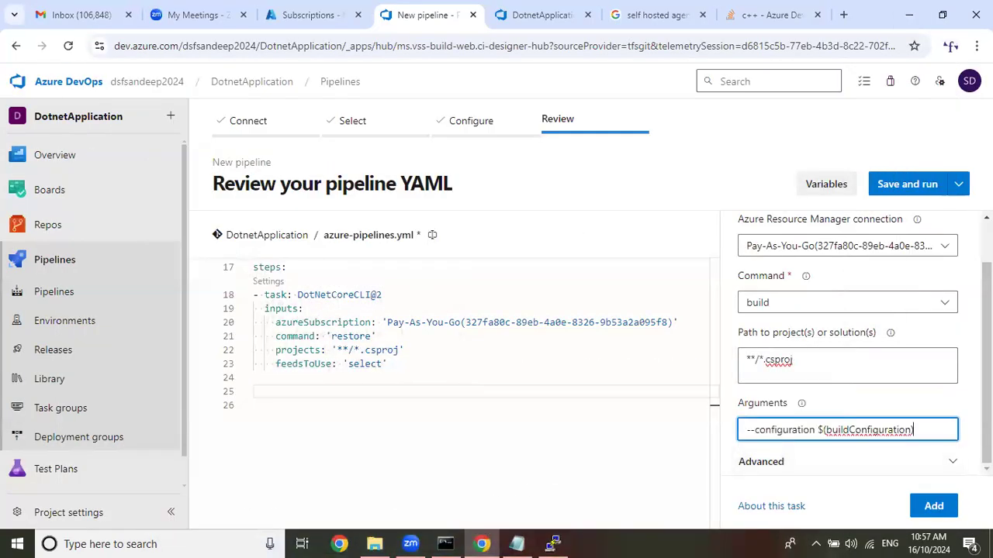
{"action": "left_click", "coordinate": [275, 390]}
{"action": "left_click", "coordinate": [943, 513]}
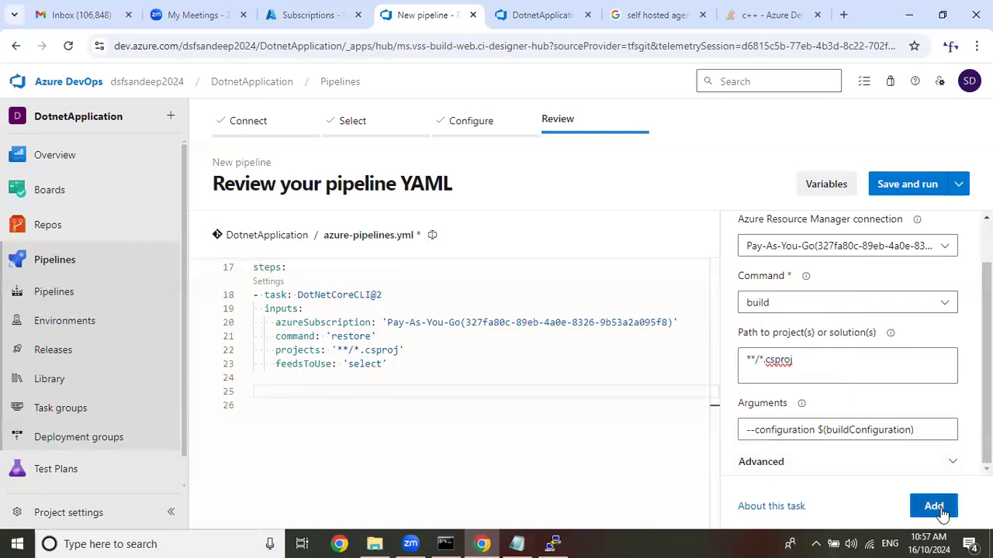
Insert blank lines below the build task and place the cursor at the start of line 32.
{"action": "scroll", "coordinate": [672, 378], "scroll_direction": "down", "scroll_amount": 2}
{"action": "left_click", "coordinate": [580, 368]}
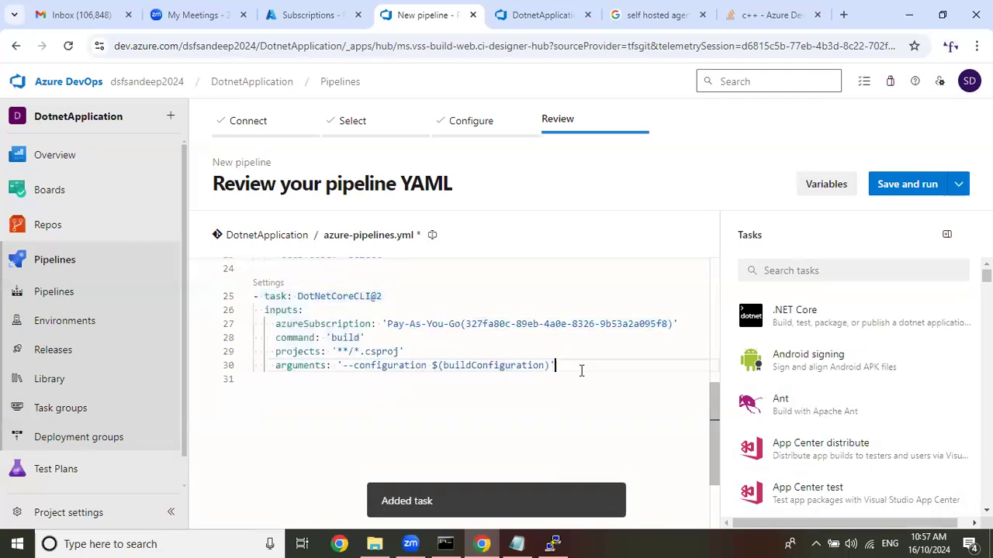
{"action": "key", "text": "Return"}
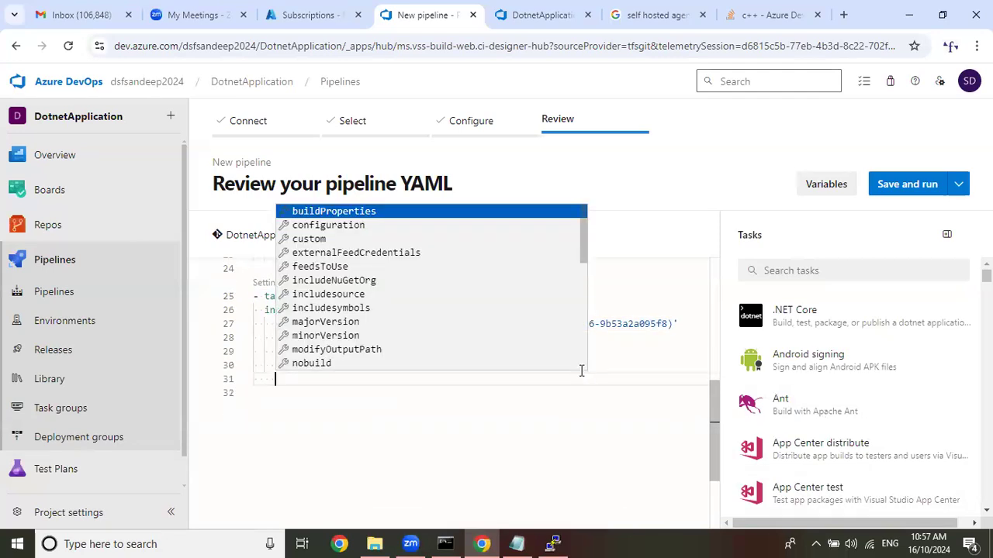
{"action": "key", "text": "BackSpace"}
{"action": "key", "text": "BackSpace"}
{"action": "key", "text": "Return"}
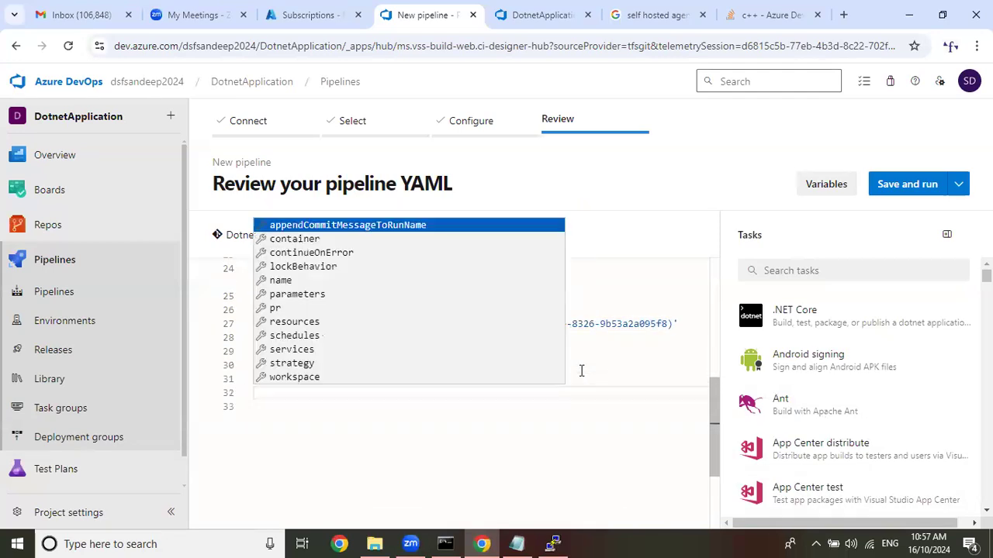
{"action": "key", "text": "Escape"}
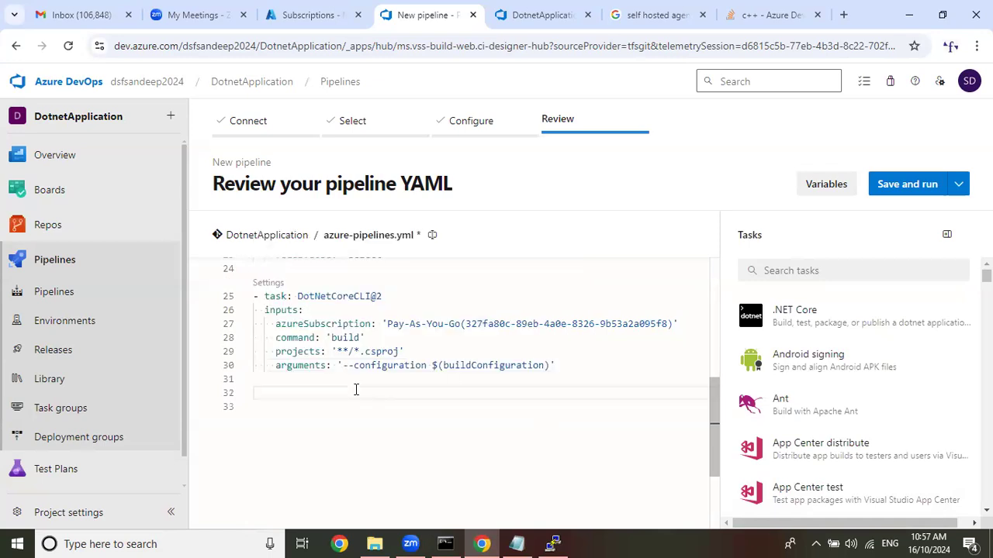
Search the tasks for "pub", open Publish build artifacts and copy its path to publish, $(Build.ArtifactStagingDirectory).
{"action": "left_click", "coordinate": [825, 272]}
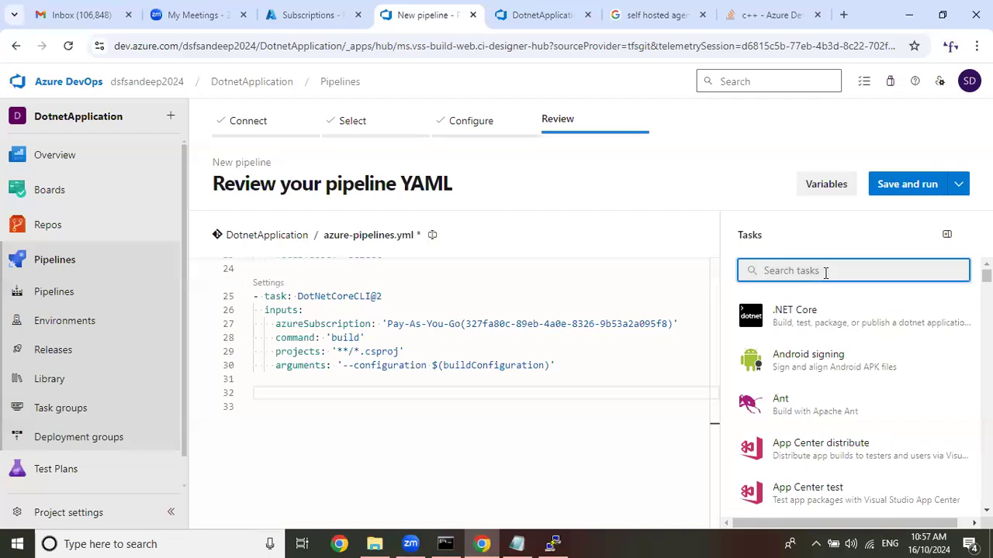
{"action": "type", "text": "pub"}
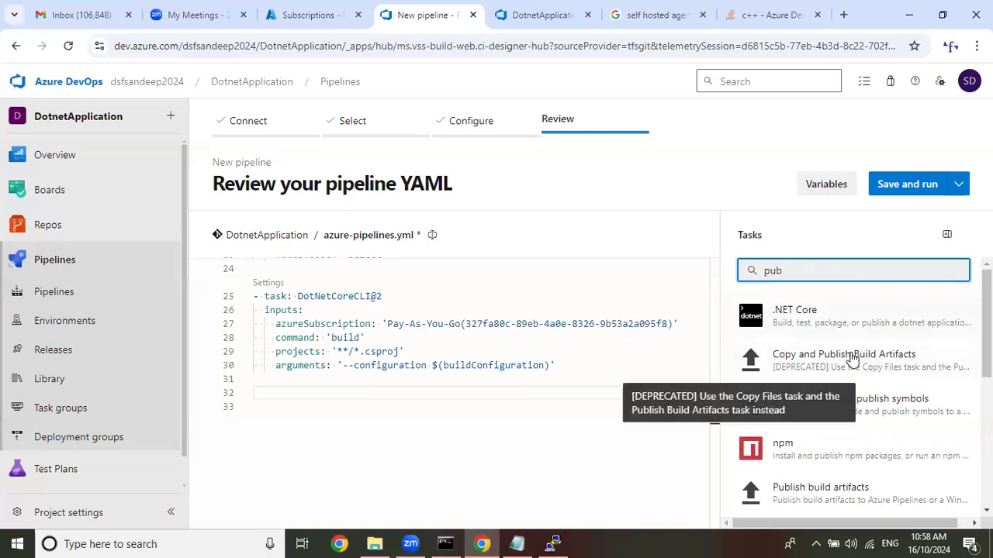
{"action": "left_click", "coordinate": [853, 493]}
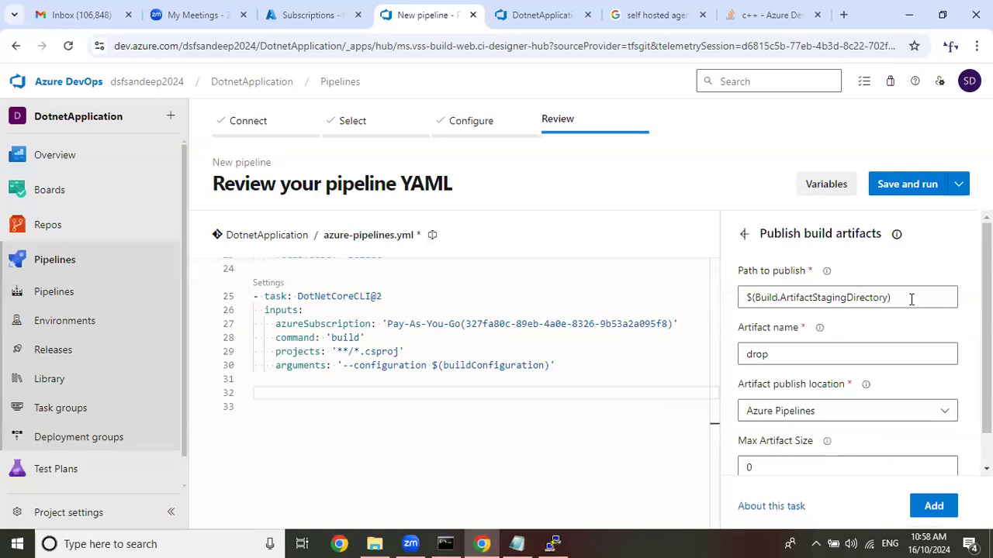
{"action": "triple_click", "coordinate": [828, 303]}
{"action": "key", "text": "ctrl+c"}
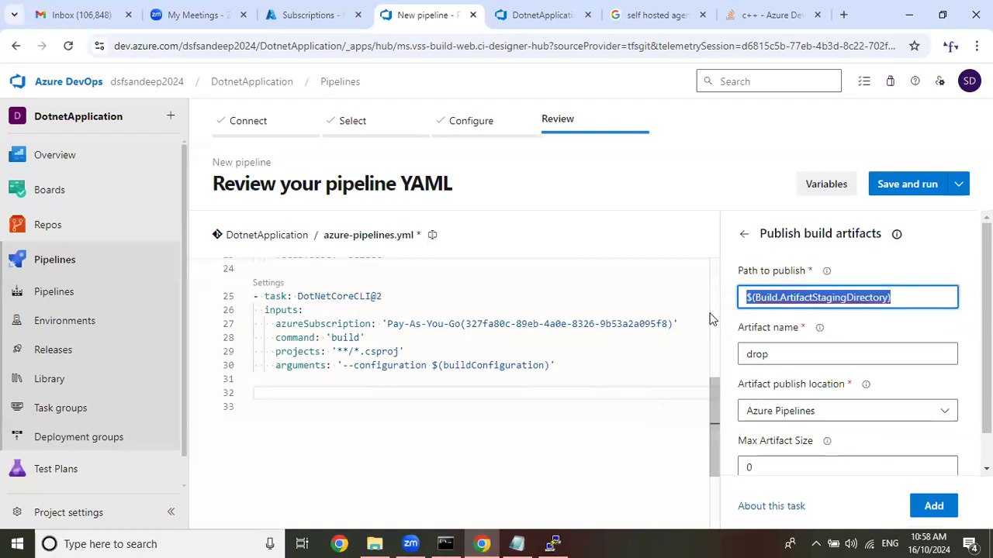
In the Notepad notes, append --output $(Build.ArtifactStagingDirectory) to the --configuration $(buildConfiguration) line.
{"action": "left_click", "coordinate": [516, 544]}
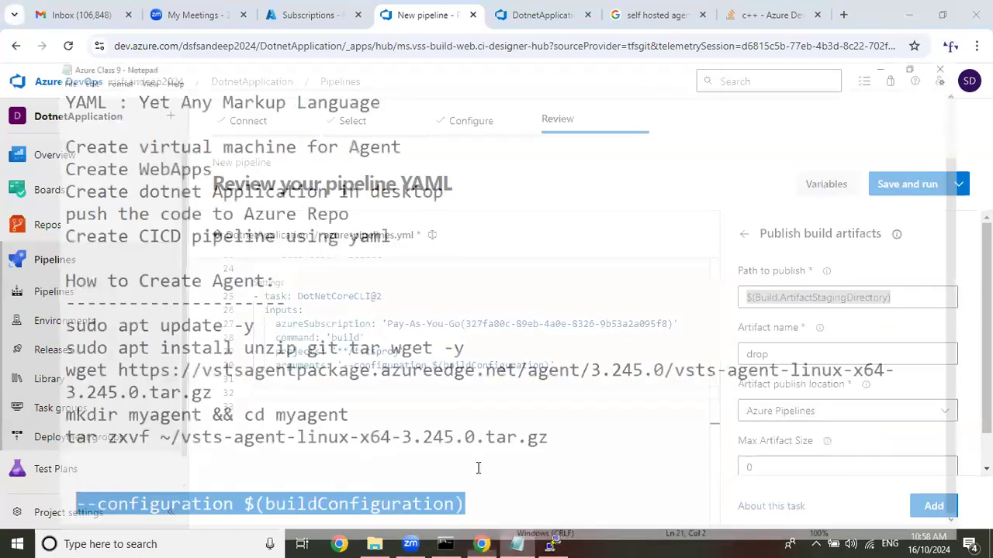
{"action": "left_click", "coordinate": [486, 478]}
{"action": "type", "text": "--output"}
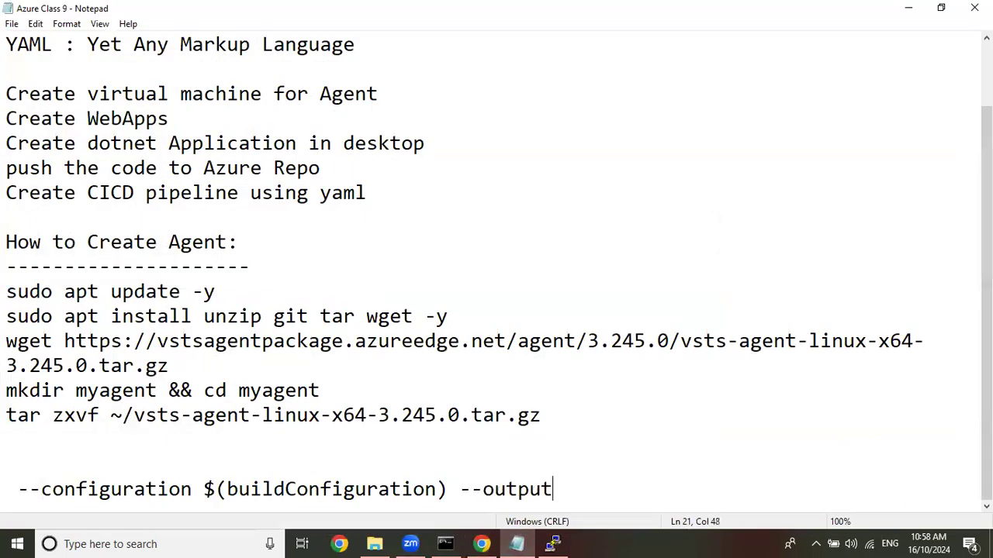
{"action": "key", "text": "ctrl+v"}
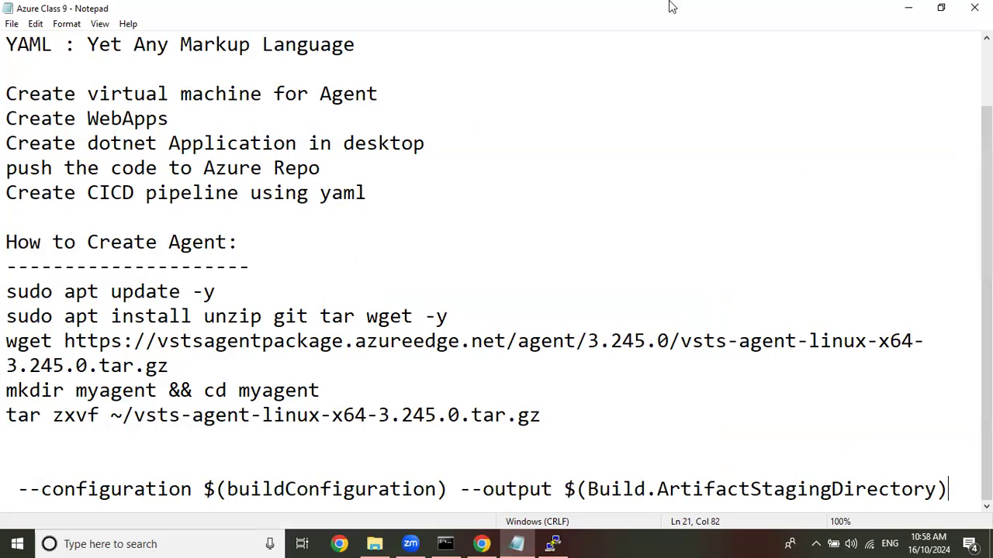
{"action": "left_click", "coordinate": [910, 8]}
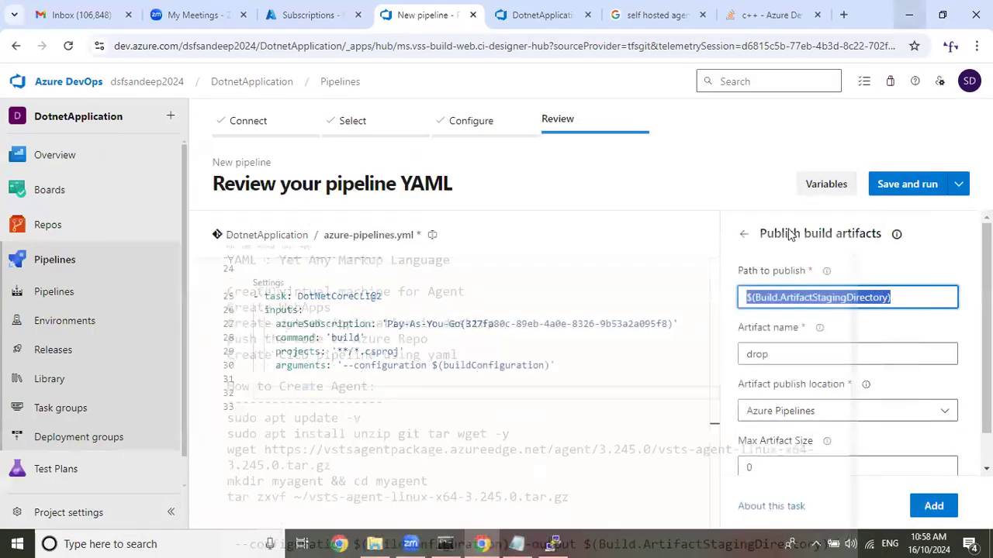
Leave the Publish build artifacts task and start a .NET Core task with the publish command and the Pay-As-You-Go service connection.
{"action": "left_click", "coordinate": [743, 234]}
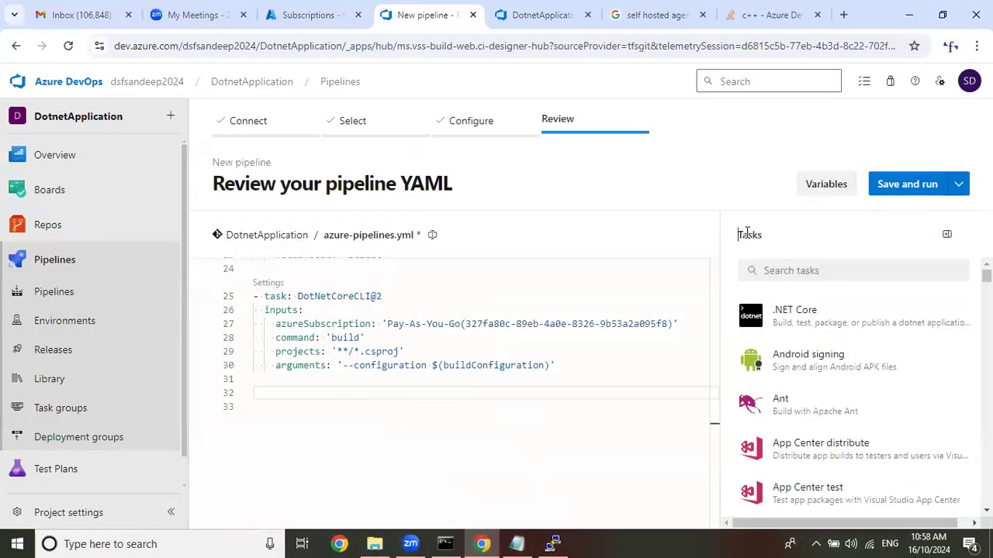
{"action": "left_click", "coordinate": [792, 326]}
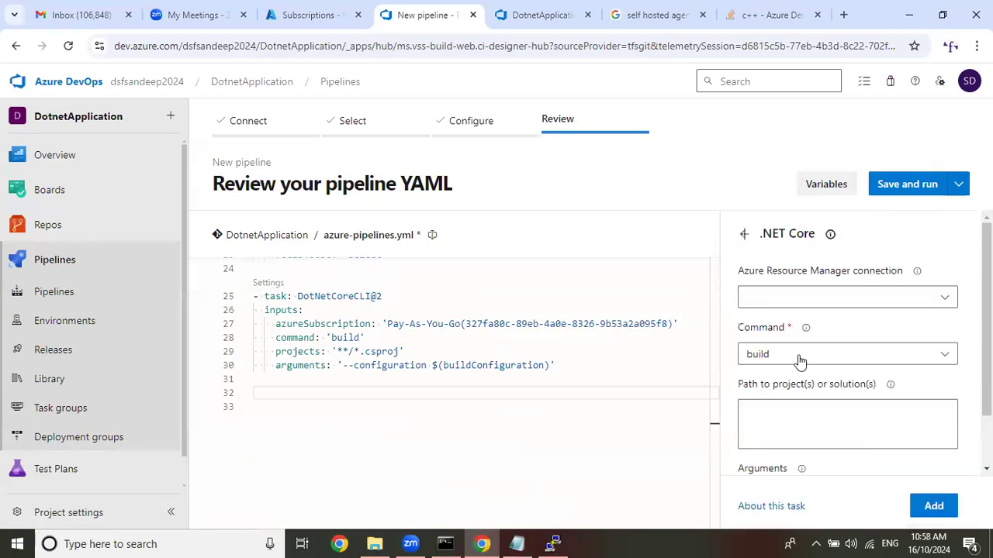
{"action": "left_click", "coordinate": [799, 362]}
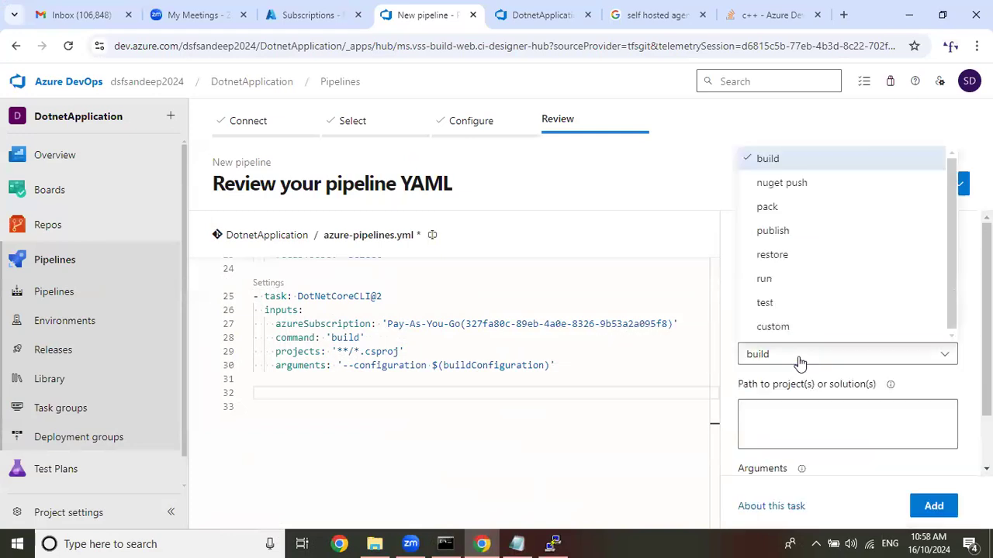
{"action": "left_click", "coordinate": [776, 231]}
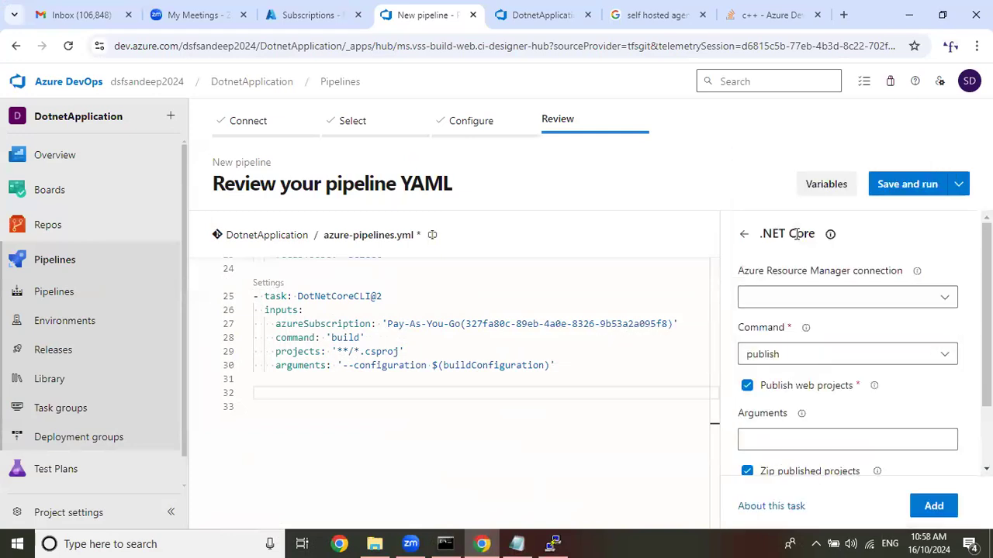
{"action": "left_click", "coordinate": [802, 302]}
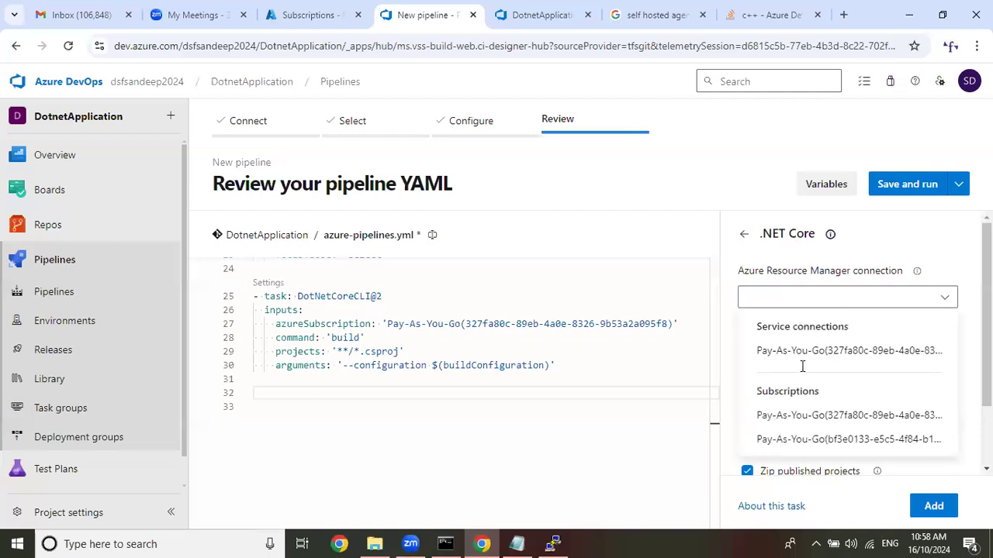
{"action": "left_click", "coordinate": [814, 353]}
Copy --configuration $(buildConfiguration) --output $(Build.ArtifactStagingDirectory) from Notepad into the publish task's arguments and add the task at line 32.
{"action": "scroll", "coordinate": [815, 356], "scroll_direction": "down", "scroll_amount": 2}
{"action": "left_click", "coordinate": [811, 355]}
{"action": "left_click", "coordinate": [529, 542]}
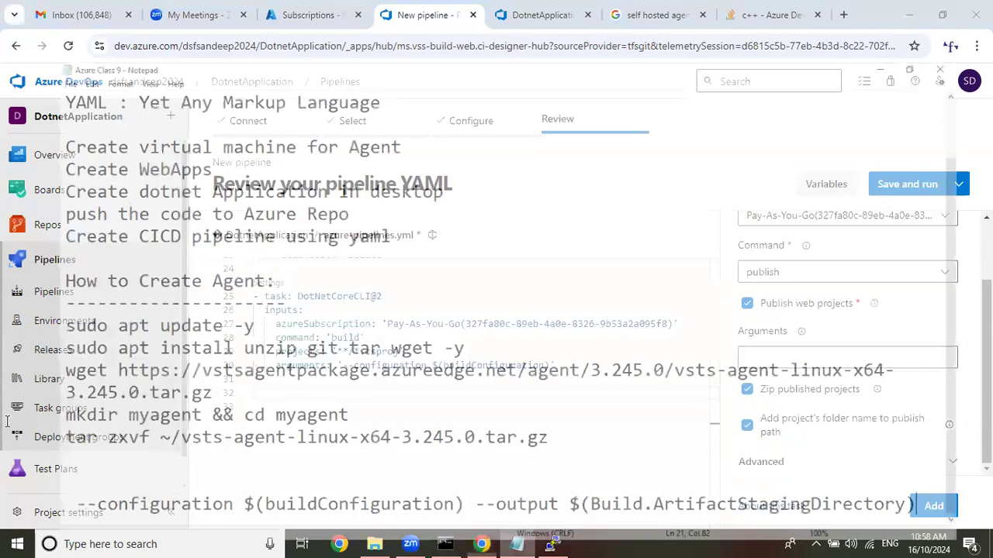
{"action": "left_click_drag", "start_coordinate": [17, 489], "coordinate": [958, 510]}
{"action": "key", "text": "ctrl+c"}
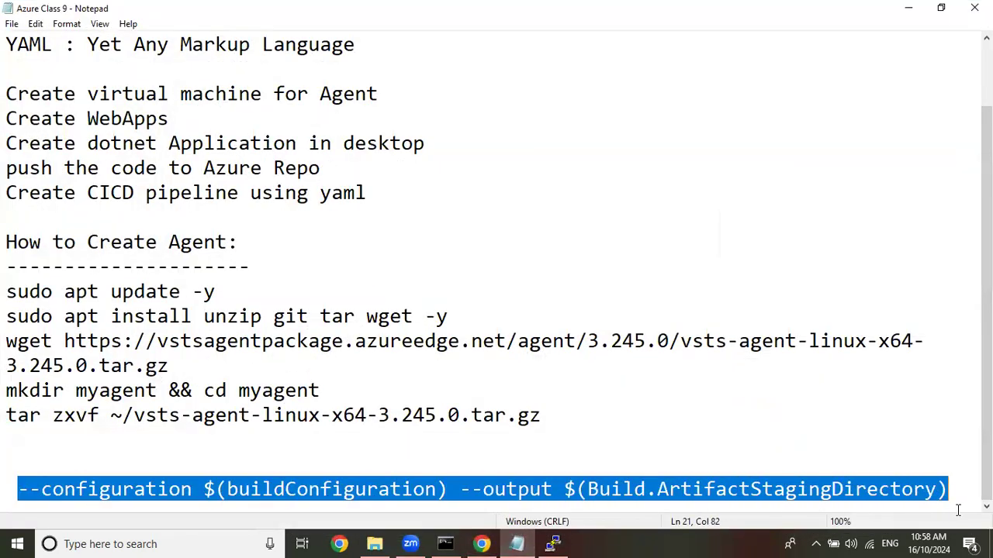
{"action": "left_click", "coordinate": [908, 8]}
{"action": "key", "text": "ctrl+v"}
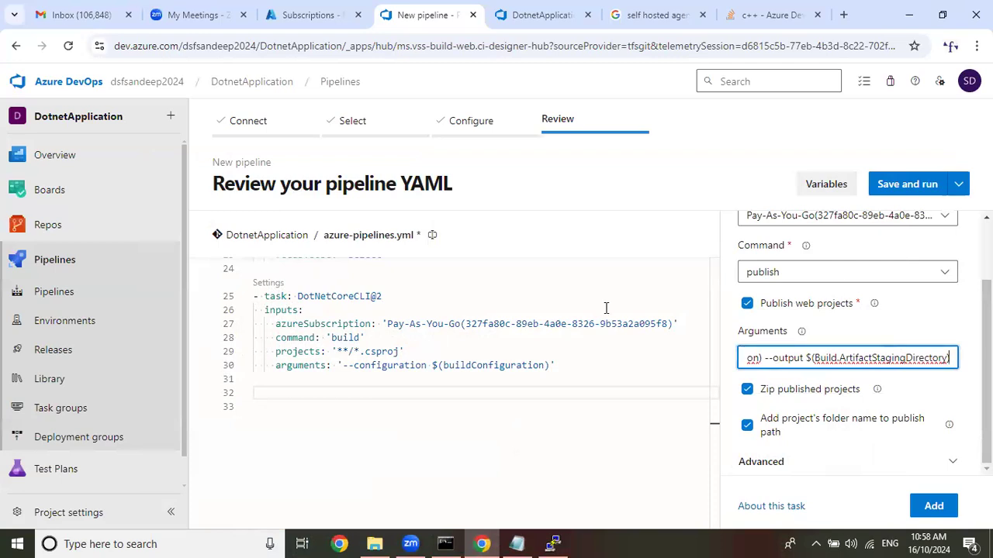
{"action": "left_click", "coordinate": [258, 398]}
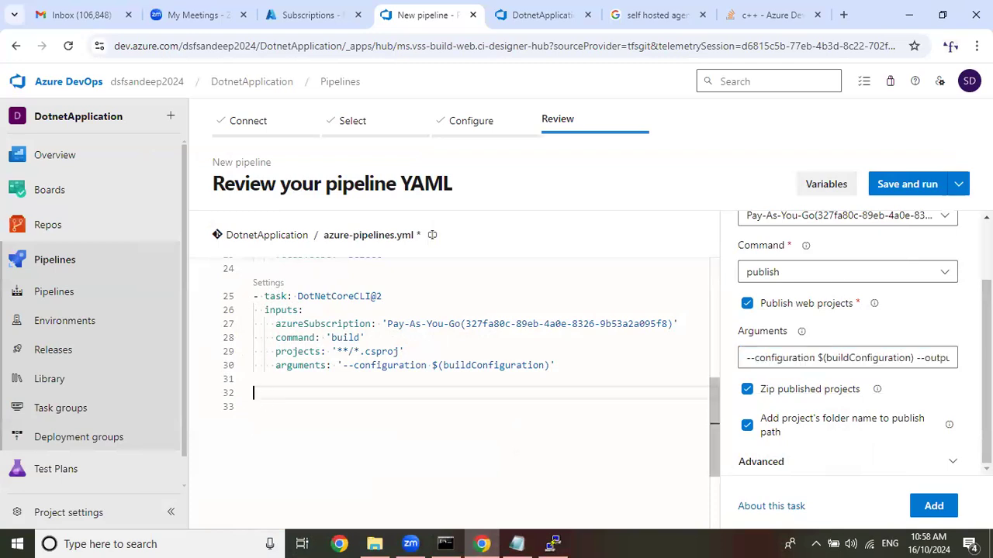
{"action": "left_click", "coordinate": [934, 507]}
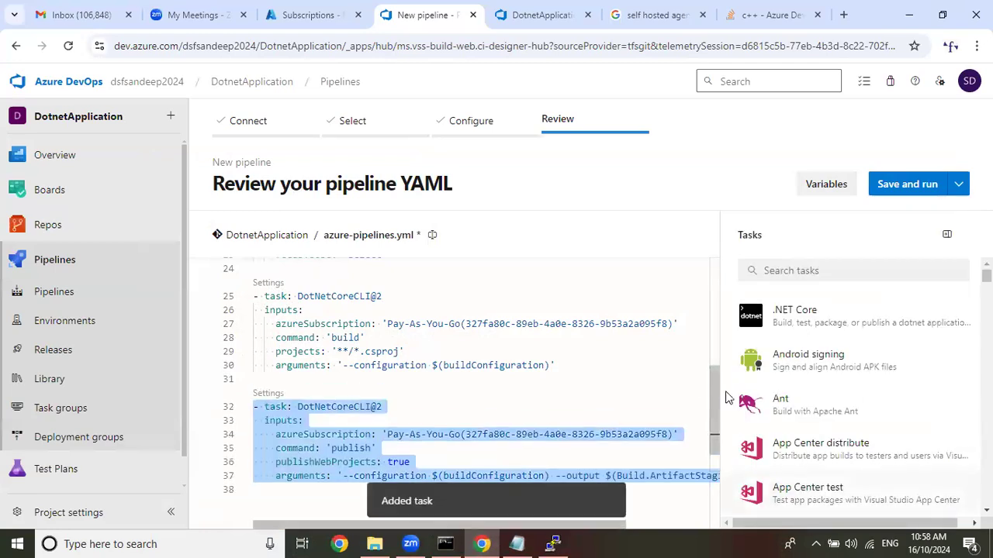
Insert a blank line below the publish task, placing the cursor at the start of line 39.
{"action": "scroll", "coordinate": [678, 389], "scroll_direction": "down", "scroll_amount": 1}
{"action": "left_click", "coordinate": [304, 444]}
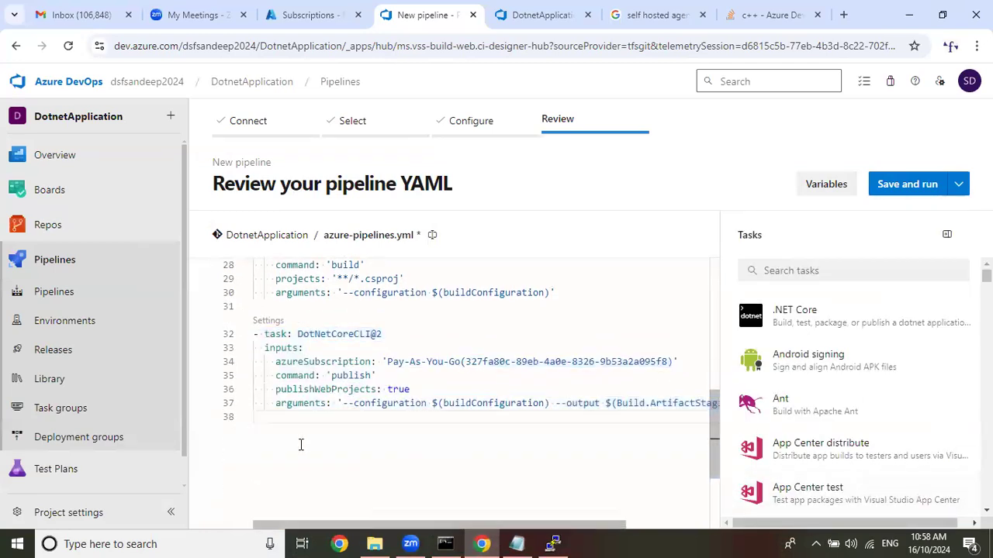
{"action": "key", "text": "Return"}
{"action": "key", "text": "ctrl+space"}
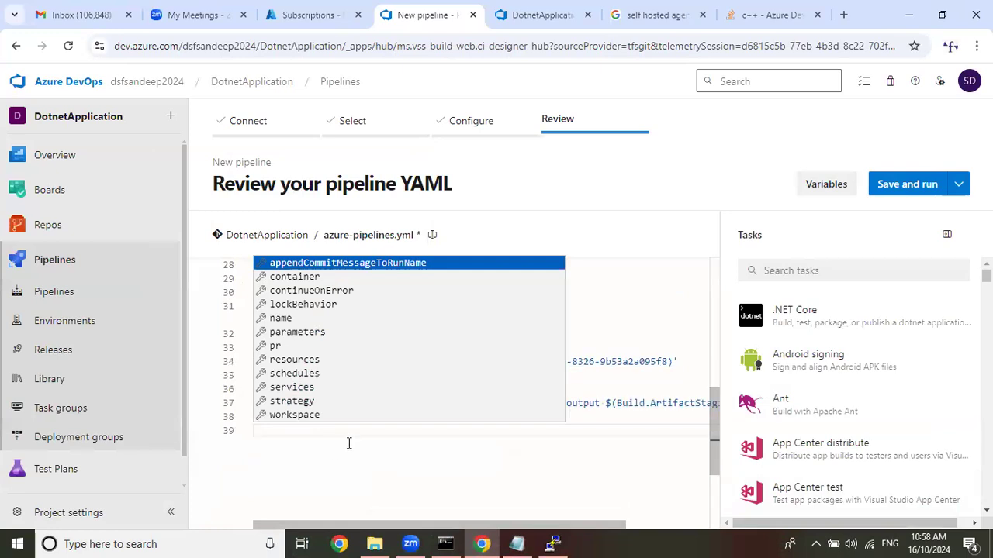
Place the cursor on empty line 39 and open the Publish build artifacts task after searching the tasks for publish.
{"action": "left_click", "coordinate": [653, 307]}
{"action": "left_click", "coordinate": [283, 425]}
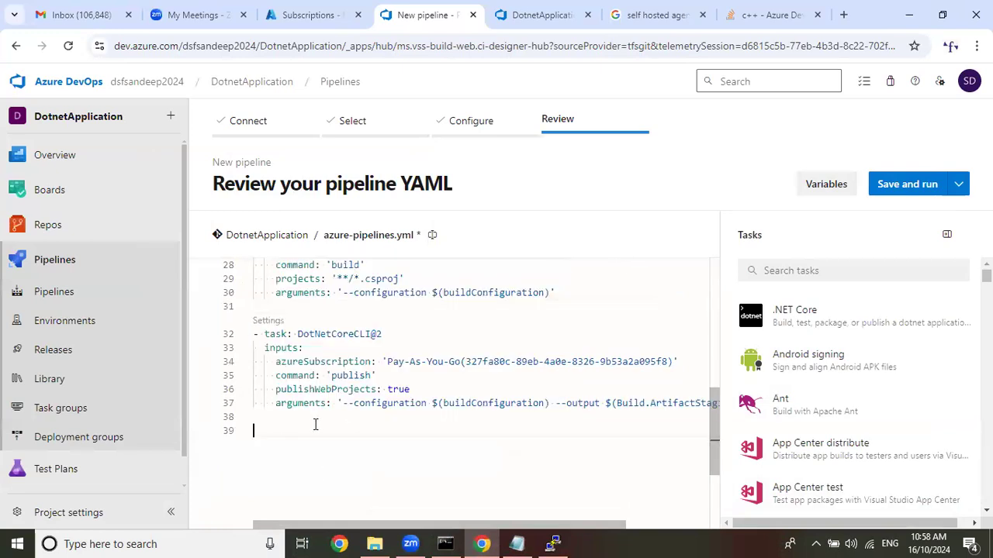
{"action": "left_click", "coordinate": [850, 273]}
{"action": "type", "text": "p"}
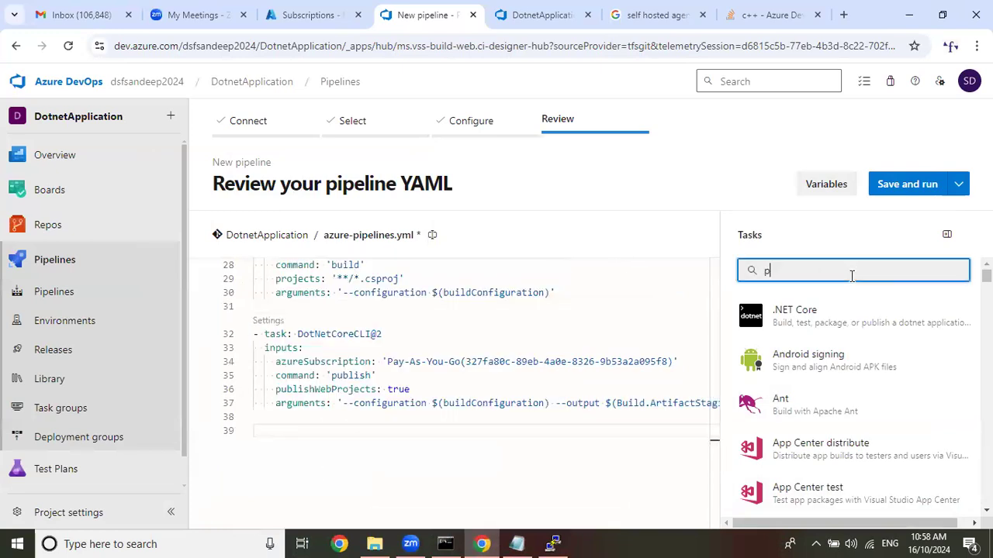
{"action": "type", "text": "ublish"}
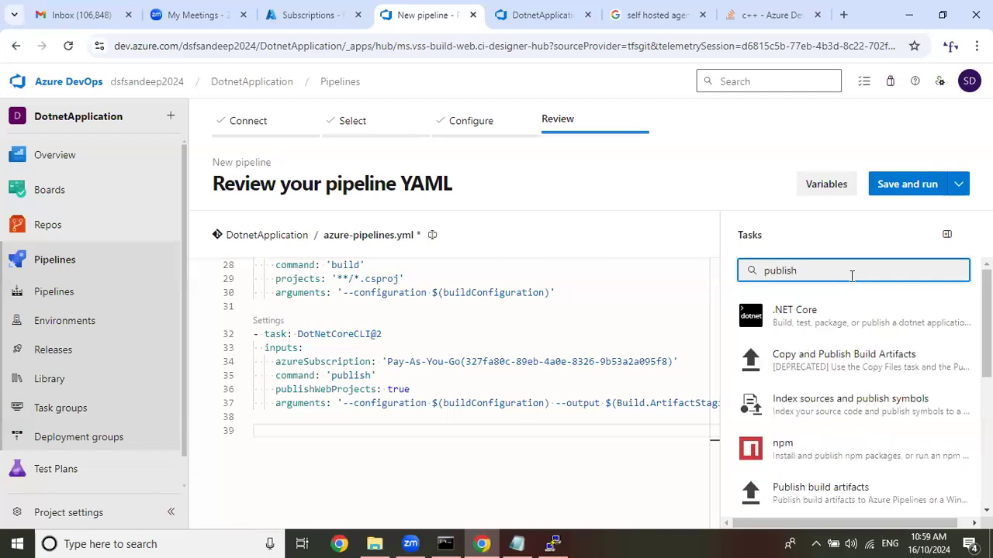
{"action": "left_click", "coordinate": [837, 500]}
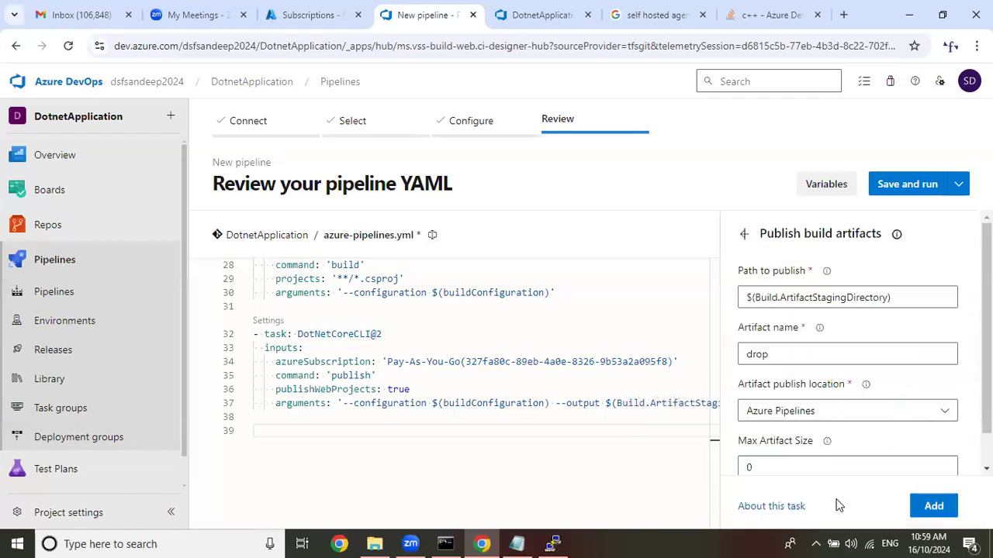
Add the build artifacts task at line 39 with path $(Build.ArtifactStagingDirectory), artifact name drop and Azure Pipelines as publish location.
{"action": "scroll", "coordinate": [814, 377], "scroll_direction": "down", "scroll_amount": 1}
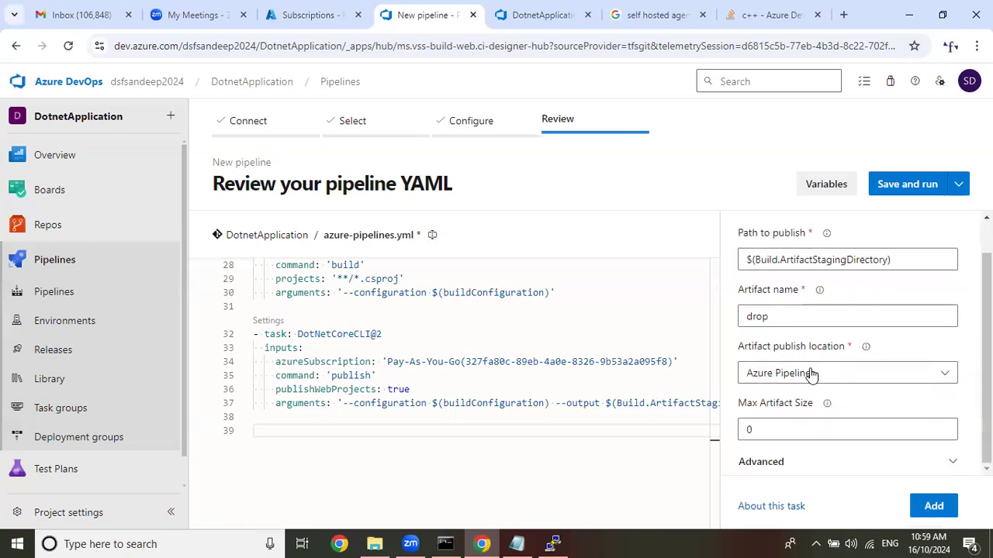
{"action": "left_click", "coordinate": [812, 373]}
{"action": "left_click", "coordinate": [809, 356]}
{"action": "left_click", "coordinate": [803, 321]}
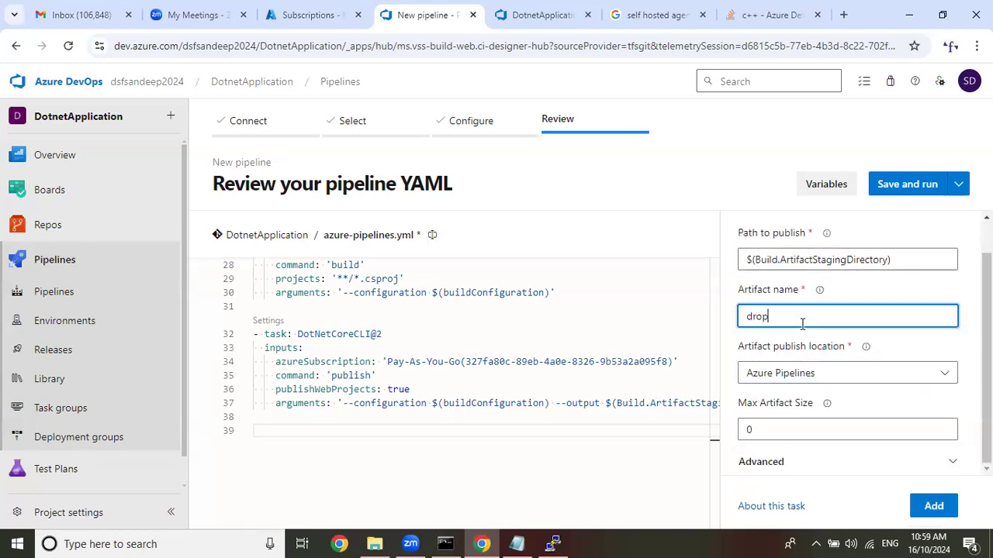
{"action": "left_click", "coordinate": [394, 425]}
{"action": "left_click", "coordinate": [932, 508]}
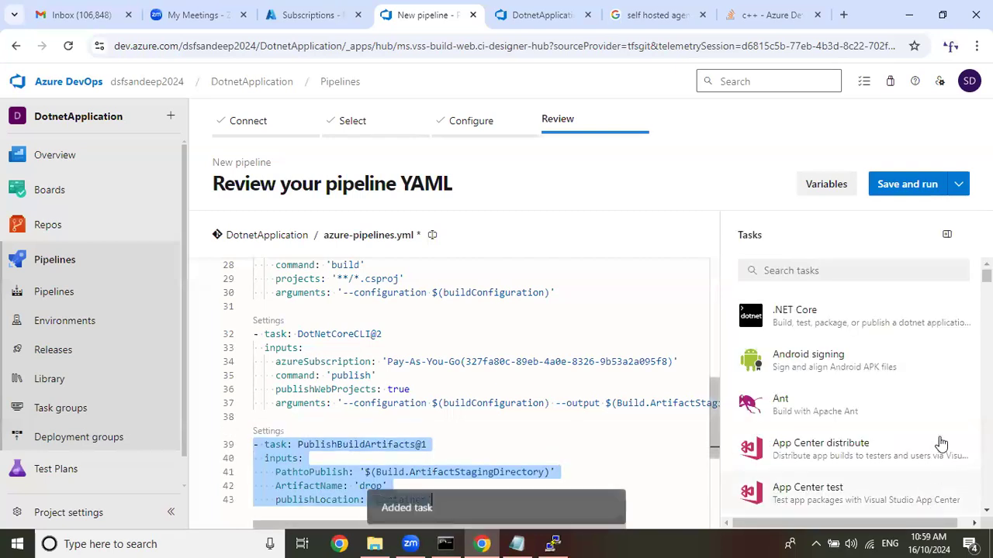
Insert two unindented empty lines, 44 and 45, below the PublishBuildArtifacts@1 task in the pipeline YAML.
{"action": "left_click", "coordinate": [476, 353]}
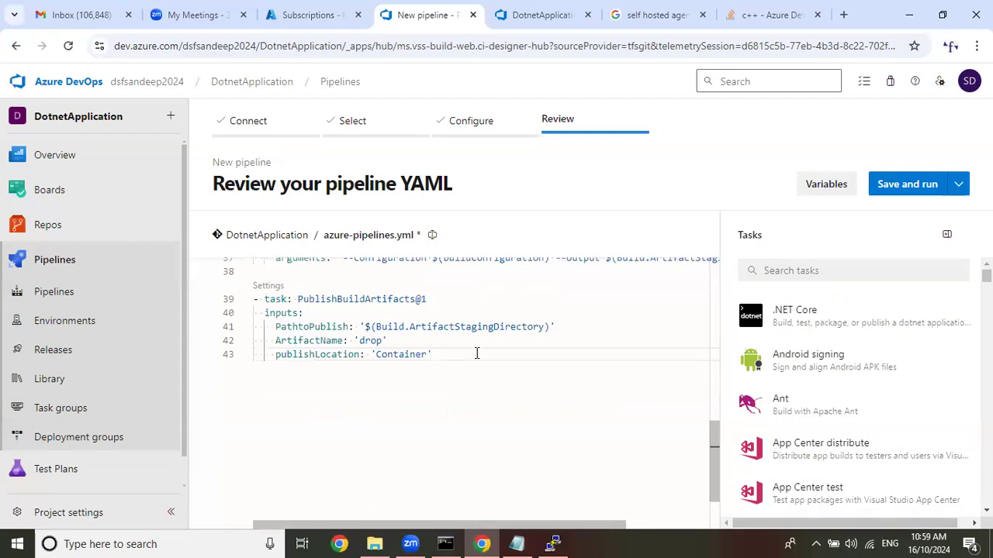
{"action": "key", "text": "Return"}
{"action": "key", "text": "BackSpace"}
{"action": "key", "text": "BackSpace"}
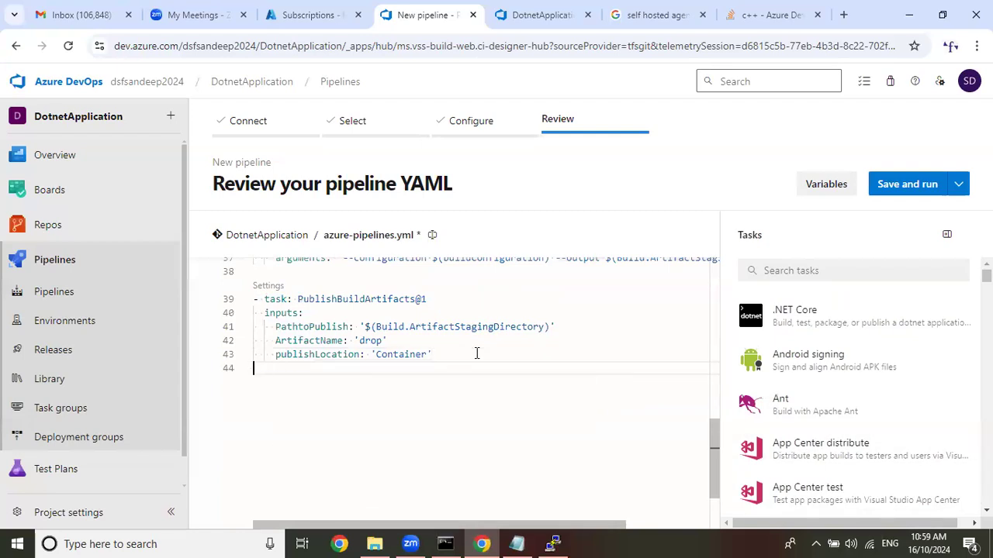
{"action": "key", "text": "Return"}
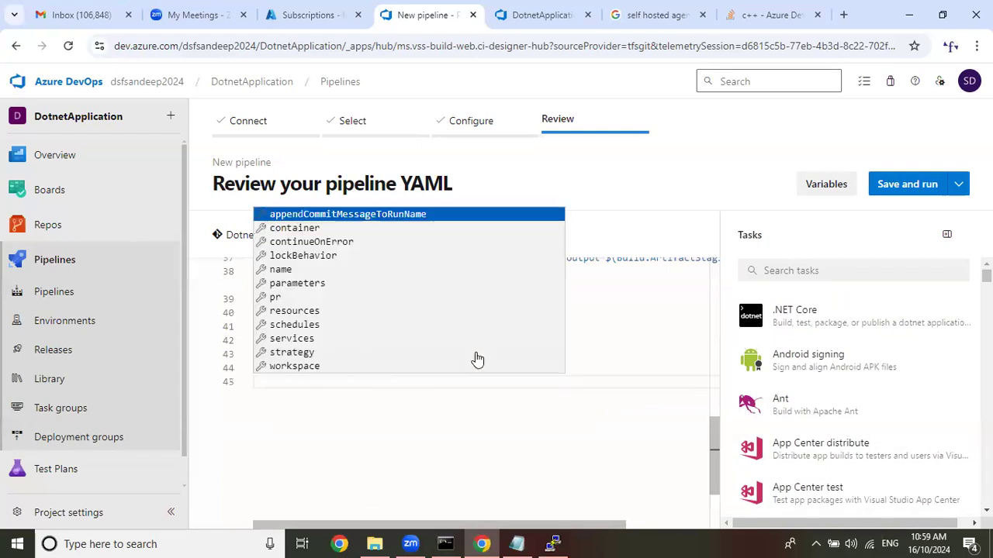
{"action": "left_click", "coordinate": [670, 338]}
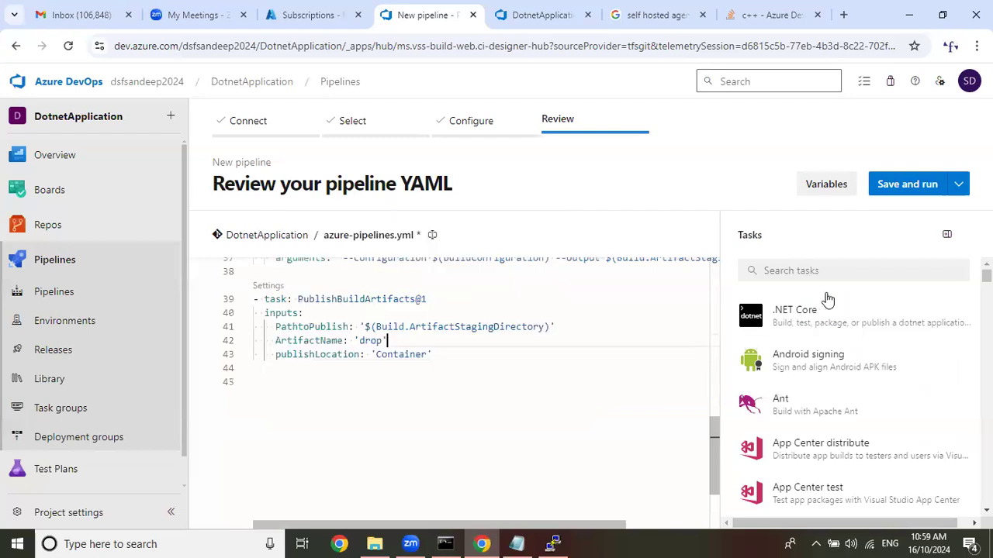
Search the tasks for web and start an Azure App Service deploy task with the Pay-As-You-Go service connection.
{"action": "left_click", "coordinate": [848, 269]}
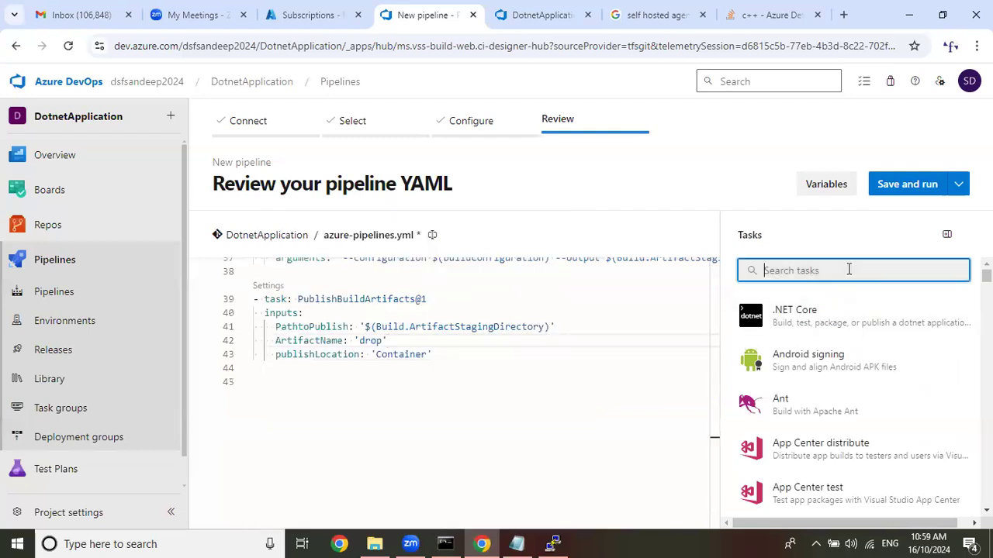
{"action": "type", "text": "web"}
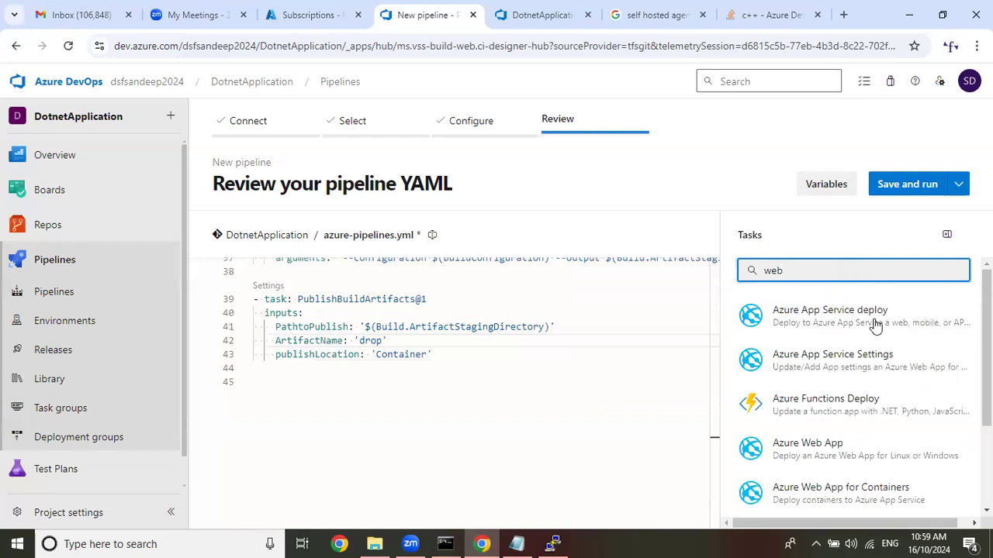
{"action": "left_click", "coordinate": [875, 324]}
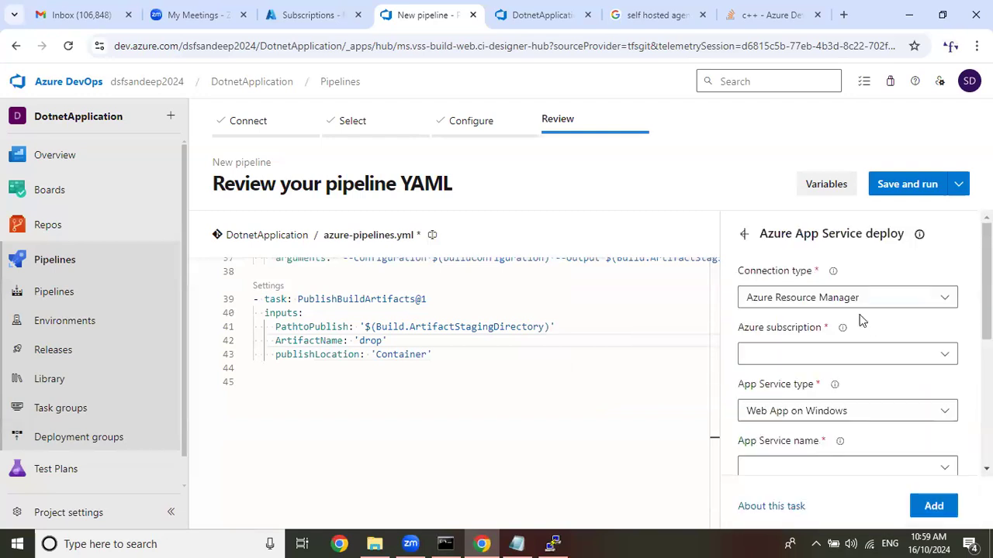
{"action": "left_click", "coordinate": [879, 359]}
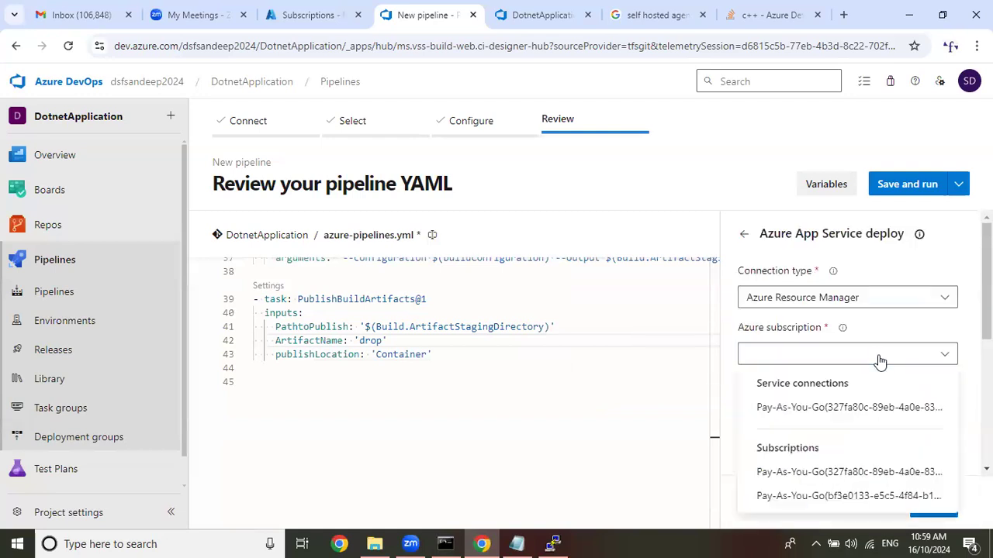
{"action": "left_click", "coordinate": [806, 411]}
{"action": "scroll", "coordinate": [804, 355], "scroll_direction": "down", "scroll_amount": 2}
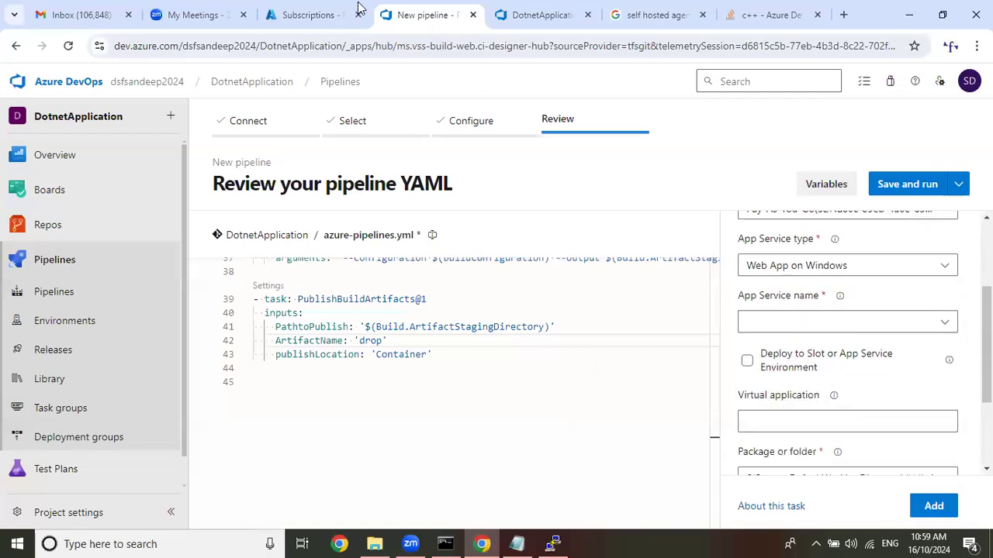
Switch to the Azure portal and examine the dsftest App Service overview for its operating system and app details.
{"action": "left_click", "coordinate": [310, 15]}
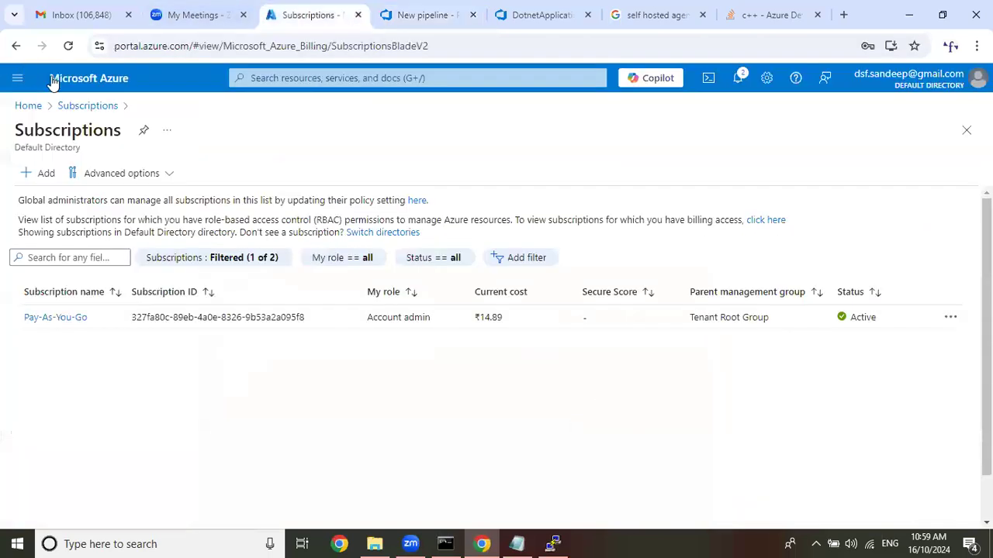
{"action": "left_click", "coordinate": [71, 78]}
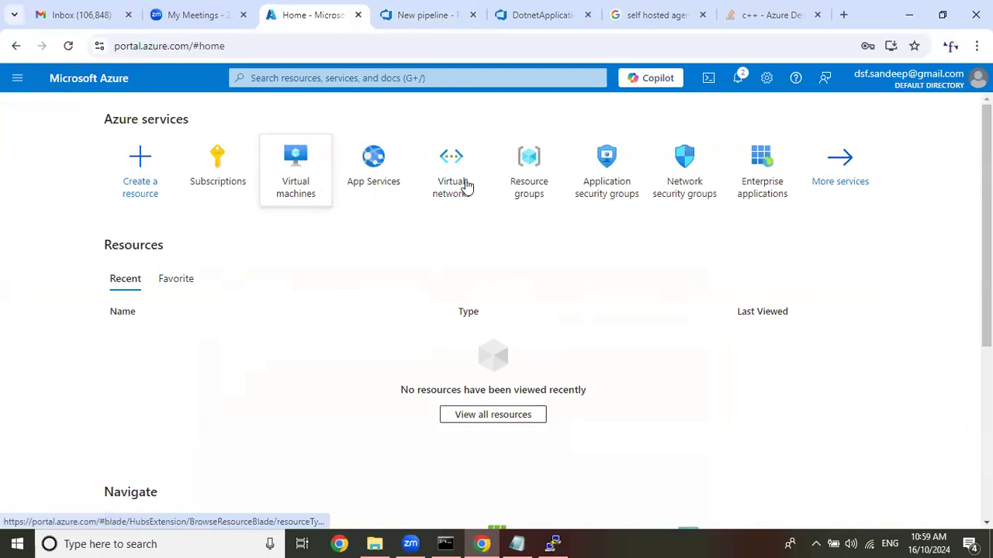
{"action": "left_click", "coordinate": [373, 166]}
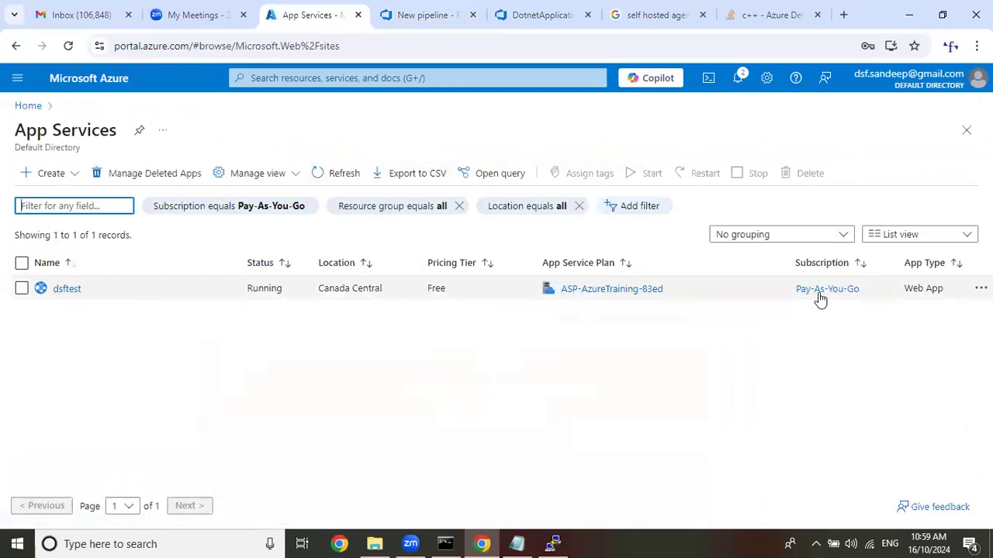
{"action": "left_click", "coordinate": [68, 290]}
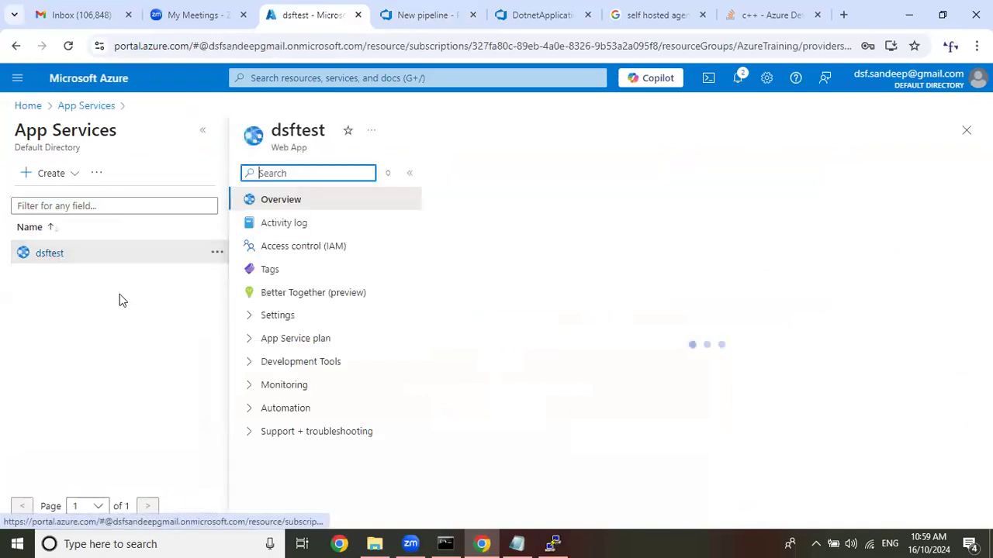
{"action": "left_click", "coordinate": [204, 132]}
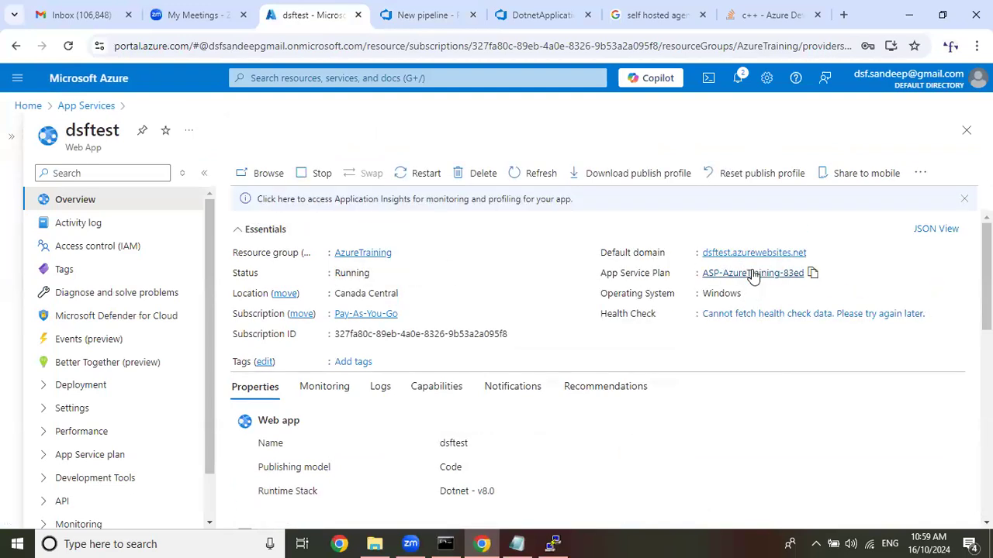
Return to the Azure DevOps pipeline and set the deploy task's App Service name to dsftest.
{"action": "left_click", "coordinate": [432, 6]}
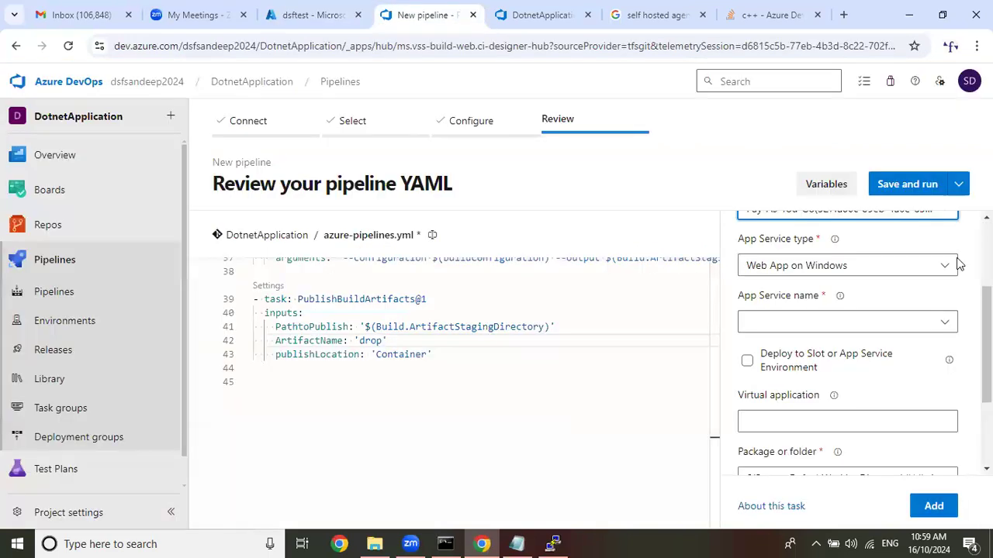
{"action": "left_click", "coordinate": [946, 321]}
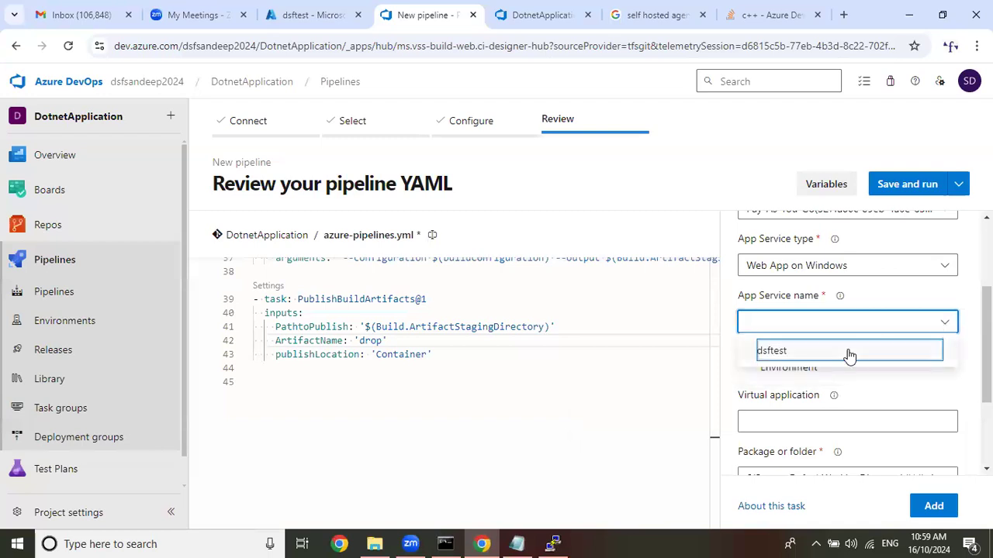
{"action": "left_click", "coordinate": [850, 353]}
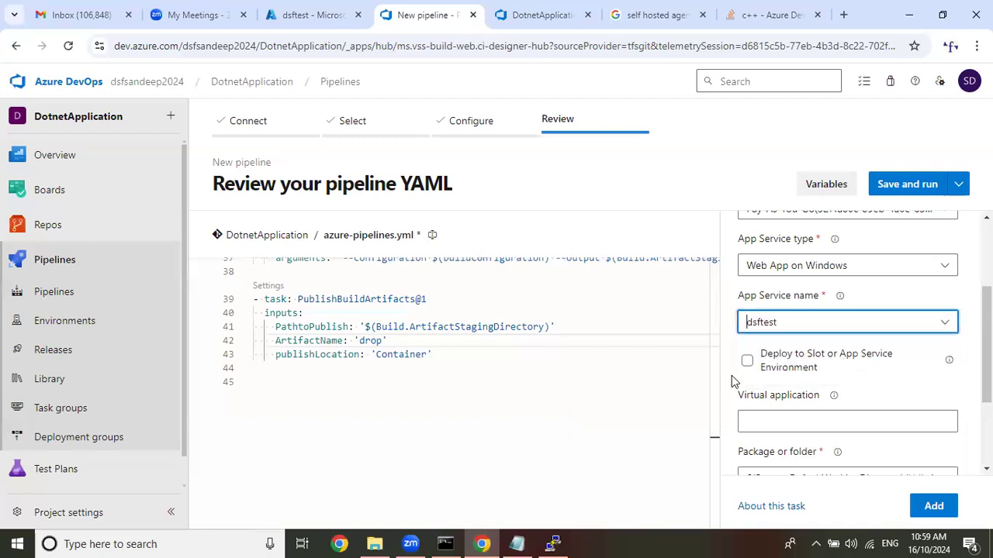
Replace $(System.DefaultWorkingDirectory) in the deploy task's package path with $(Build.ArtifactStagingDirectory) copied from the Notepad notes, keeping /**/*.zip.
{"action": "scroll", "coordinate": [875, 345], "scroll_direction": "down", "scroll_amount": 1}
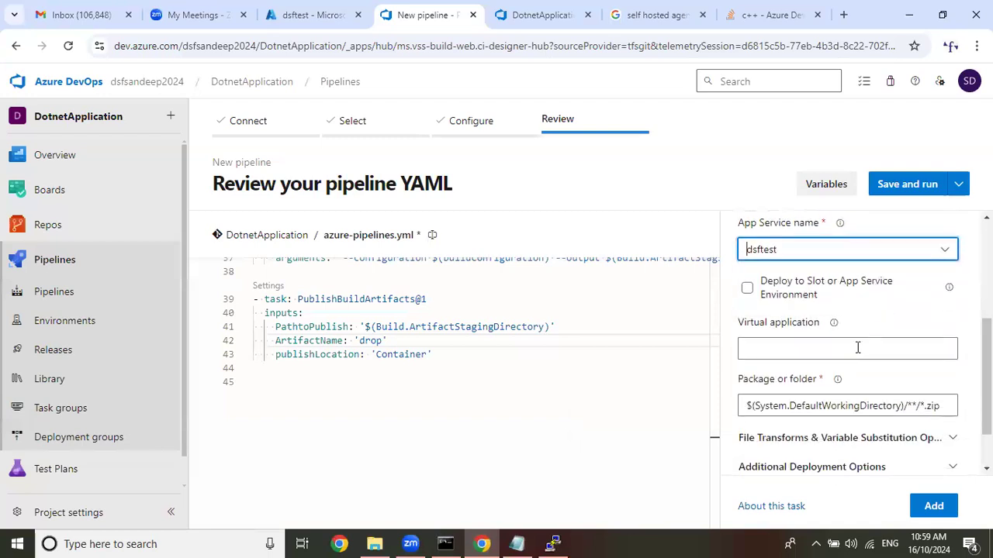
{"action": "scroll", "coordinate": [858, 348], "scroll_direction": "down", "scroll_amount": 1}
{"action": "left_click_drag", "start_coordinate": [904, 342], "coordinate": [742, 361]}
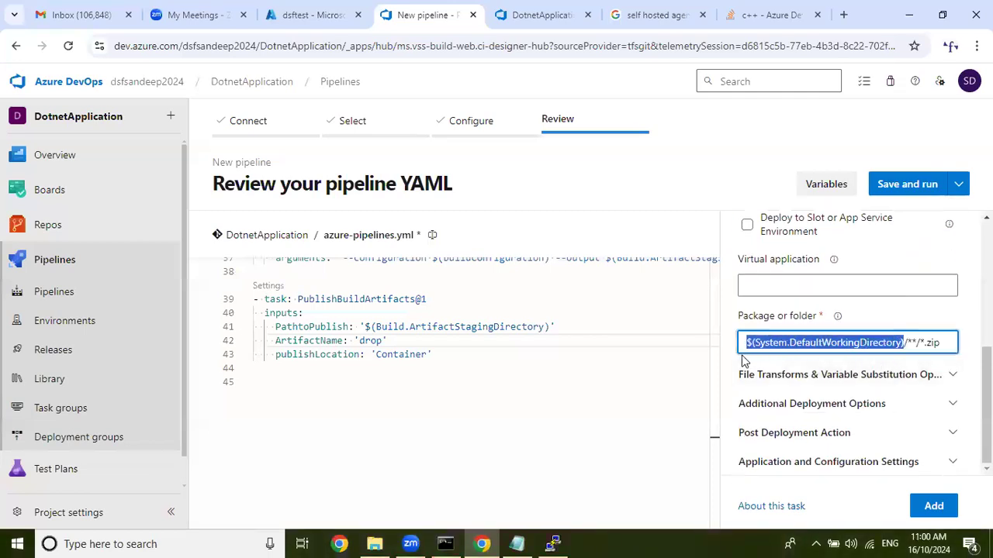
{"action": "key", "text": "BackSpace"}
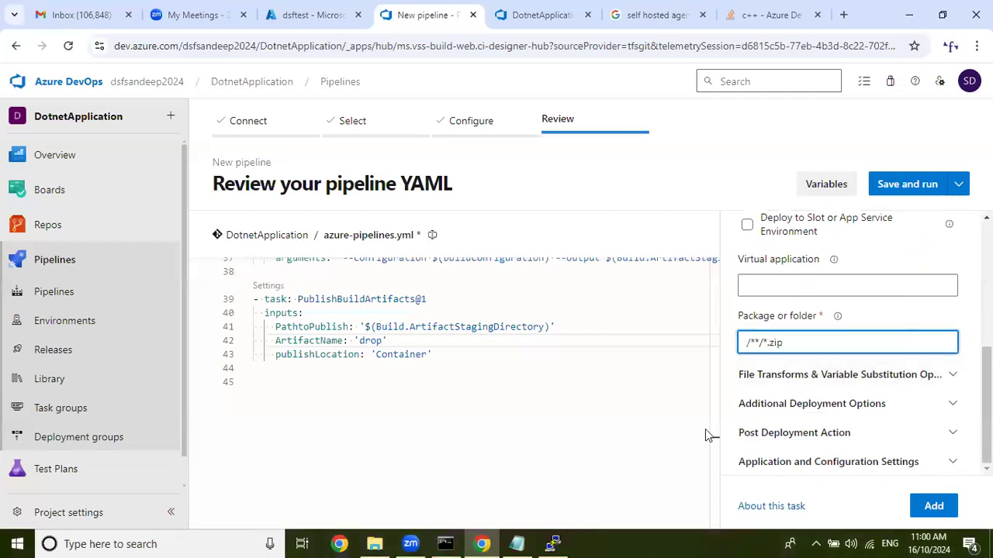
{"action": "left_click", "coordinate": [517, 543]}
{"action": "left_click_drag", "start_coordinate": [564, 489], "coordinate": [947, 489]}
{"action": "right_click", "coordinate": [898, 480]}
{"action": "left_click", "coordinate": [926, 302]}
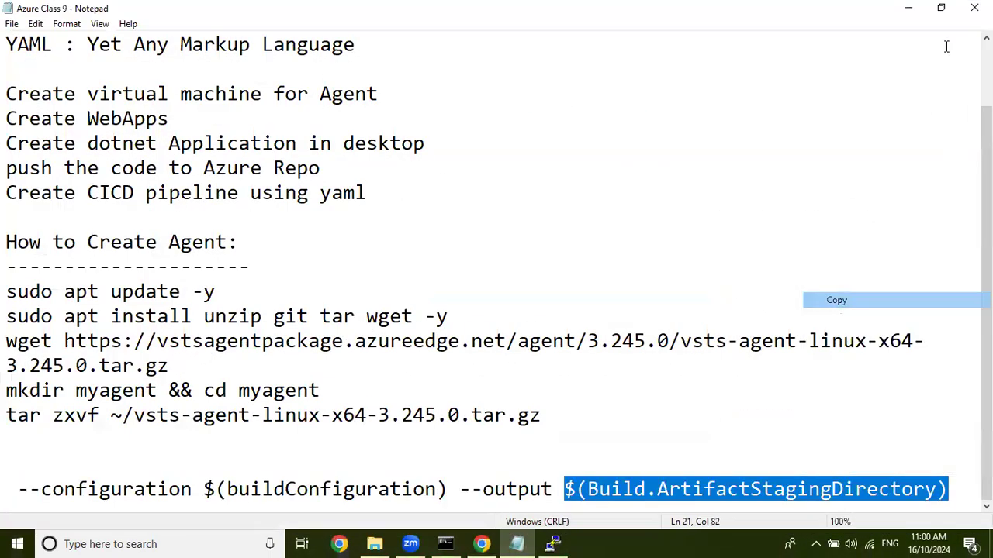
{"action": "left_click", "coordinate": [923, 13]}
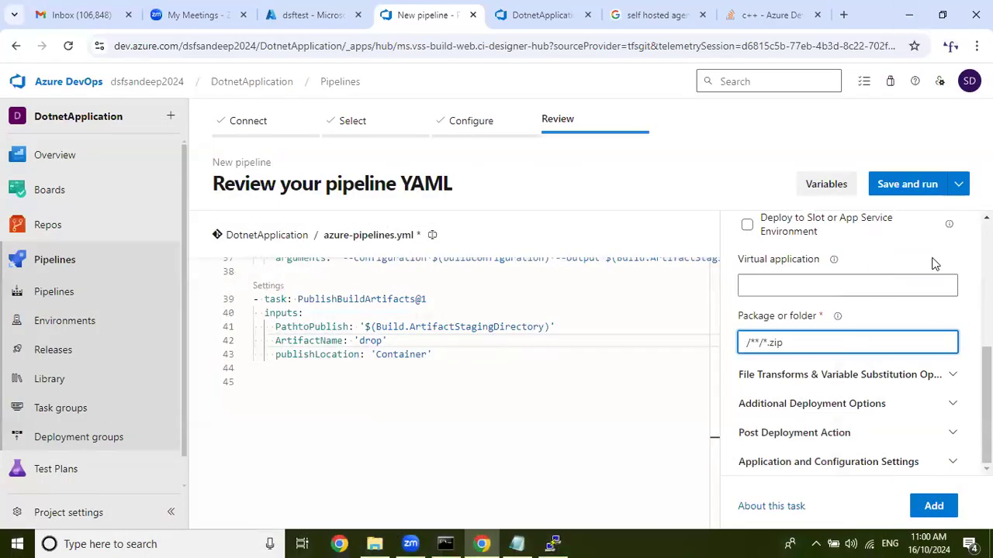
{"action": "key", "text": "ctrl+v"}
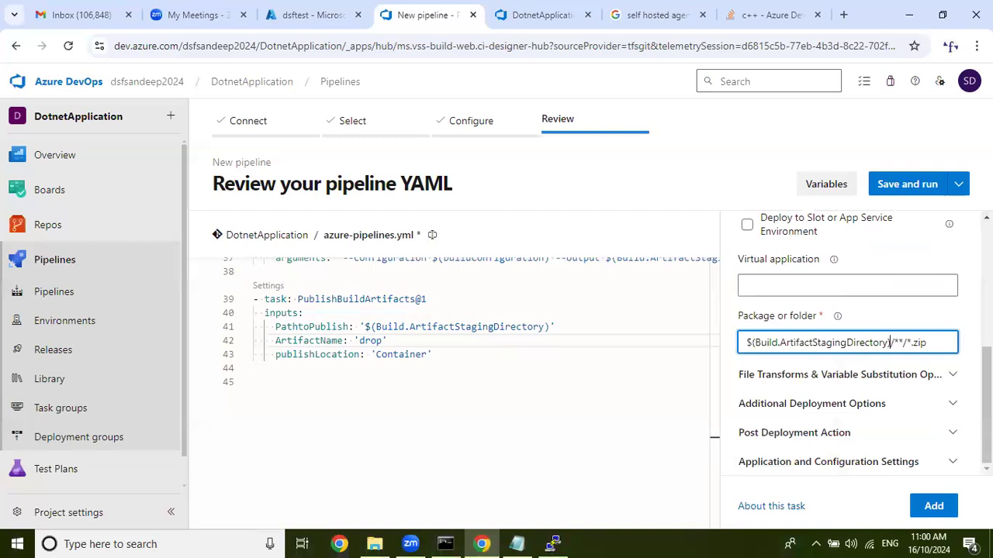
Place the cursor on line 45, check the deploy settings and add the Azure App Service deploy task there.
{"action": "left_click", "coordinate": [275, 382]}
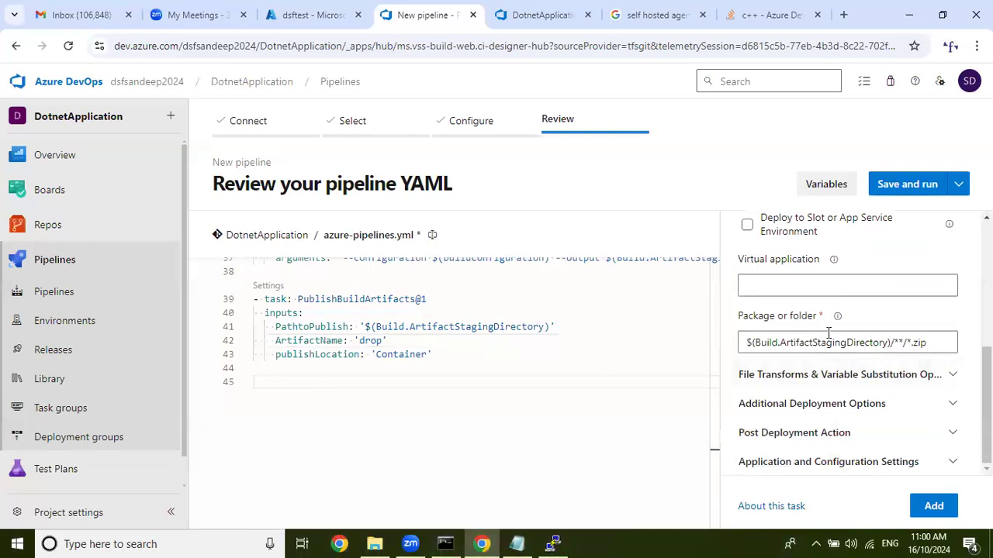
{"action": "scroll", "coordinate": [824, 344], "scroll_direction": "up", "scroll_amount": 3}
{"action": "scroll", "coordinate": [827, 339], "scroll_direction": "down", "scroll_amount": 1}
{"action": "scroll", "coordinate": [826, 339], "scroll_direction": "down", "scroll_amount": 2}
{"action": "left_click", "coordinate": [933, 505]}
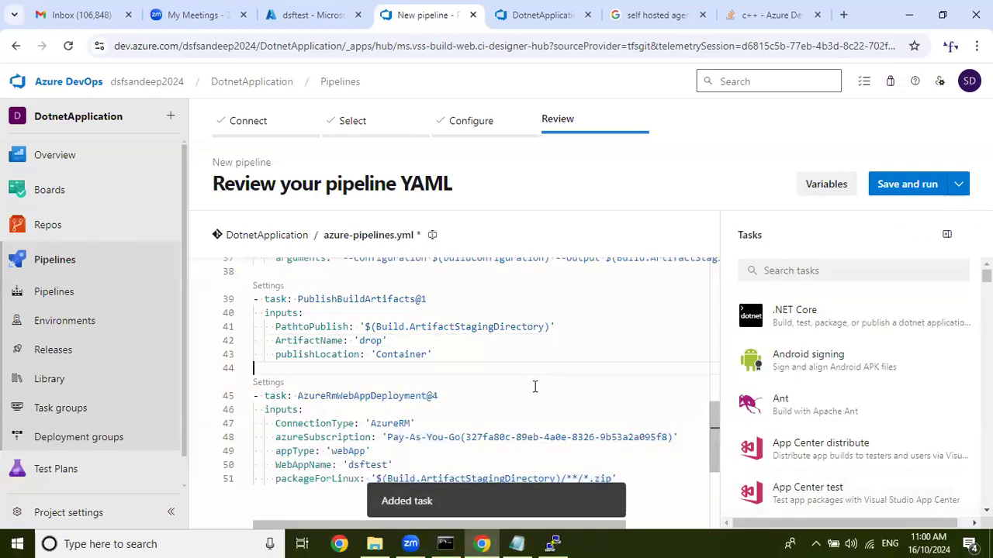
Copy the entire azure-pipelines.yml content and switch to the Notepad notes, replacing the --configuration arguments line with a separator row of # characters.
{"action": "scroll", "coordinate": [533, 385], "scroll_direction": "down", "scroll_amount": 2}
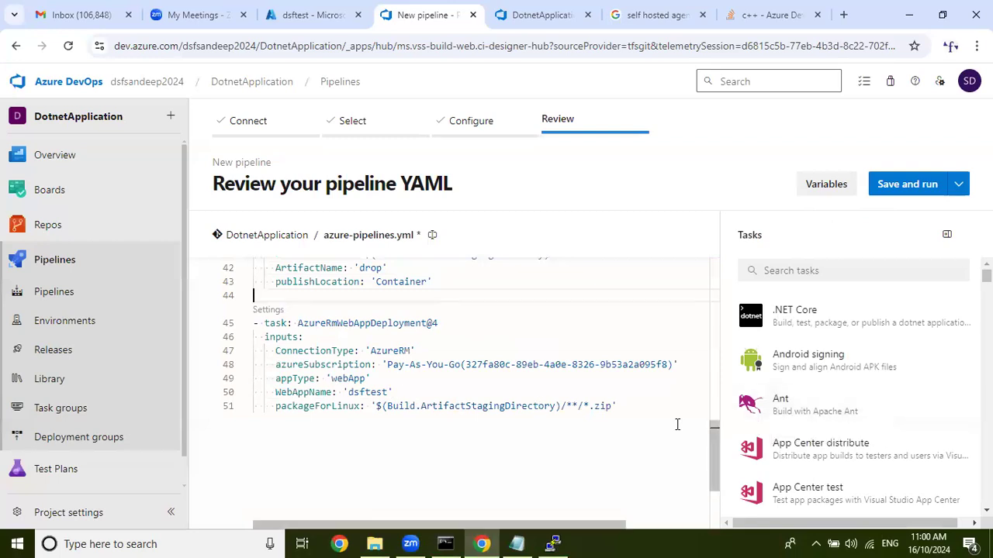
{"action": "scroll", "coordinate": [572, 380], "scroll_direction": "up", "scroll_amount": 5}
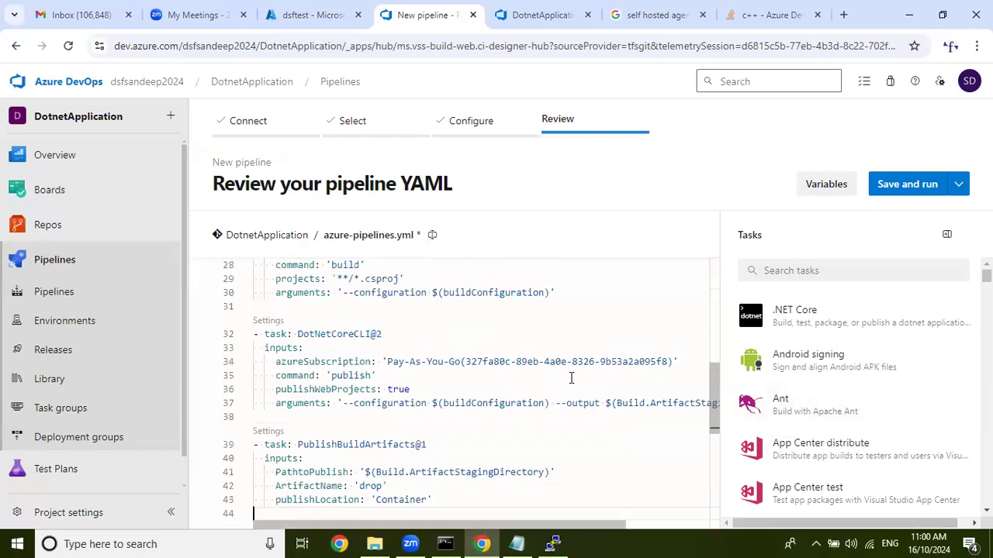
{"action": "key", "text": "ctrl+a"}
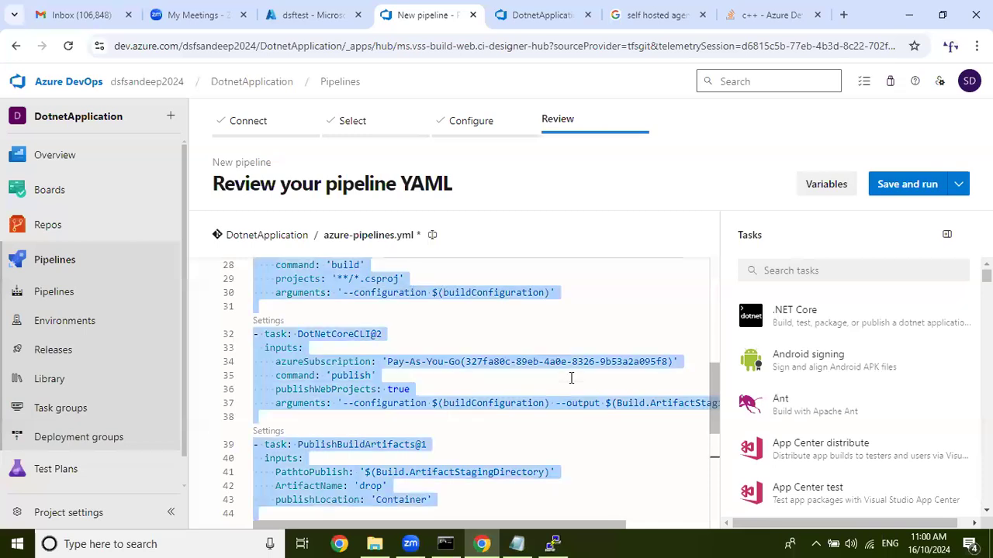
{"action": "left_click", "coordinate": [516, 543]}
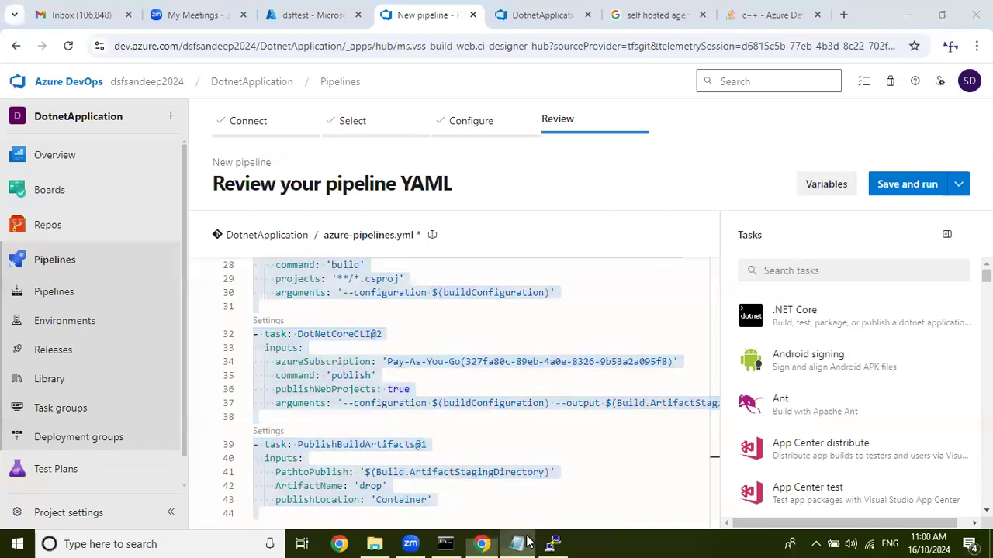
{"action": "left_click", "coordinate": [965, 489]}
{"action": "left_click", "coordinate": [8, 499], "text": "shift"}
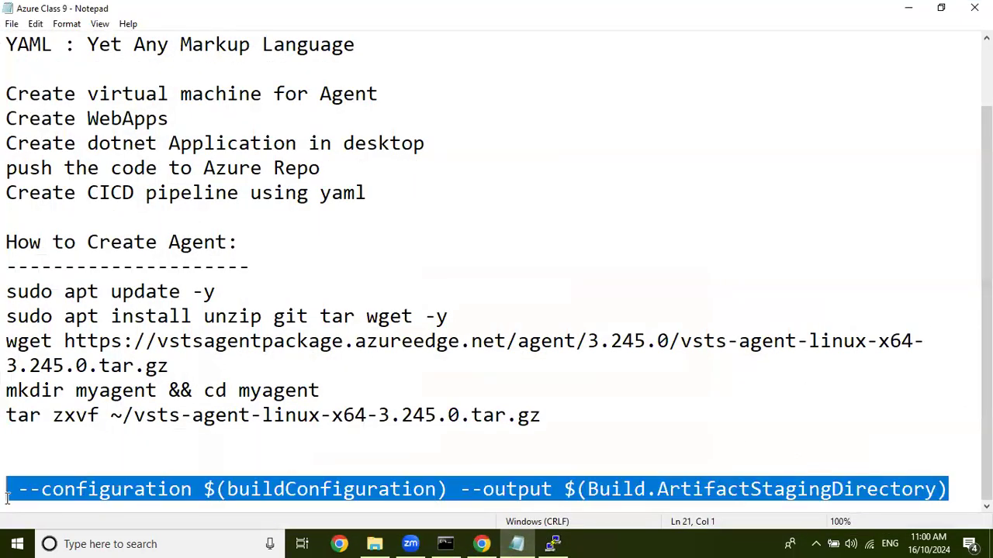
{"action": "type", "text": "##############"}
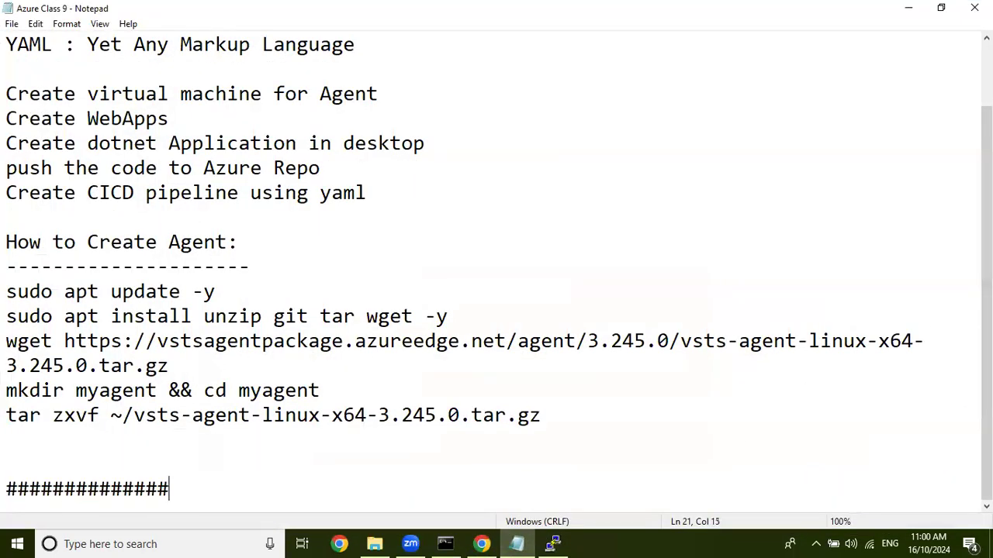
{"action": "type", "text": "######################################"}
{"action": "key", "text": "Return"}
{"action": "key", "text": "Return"}
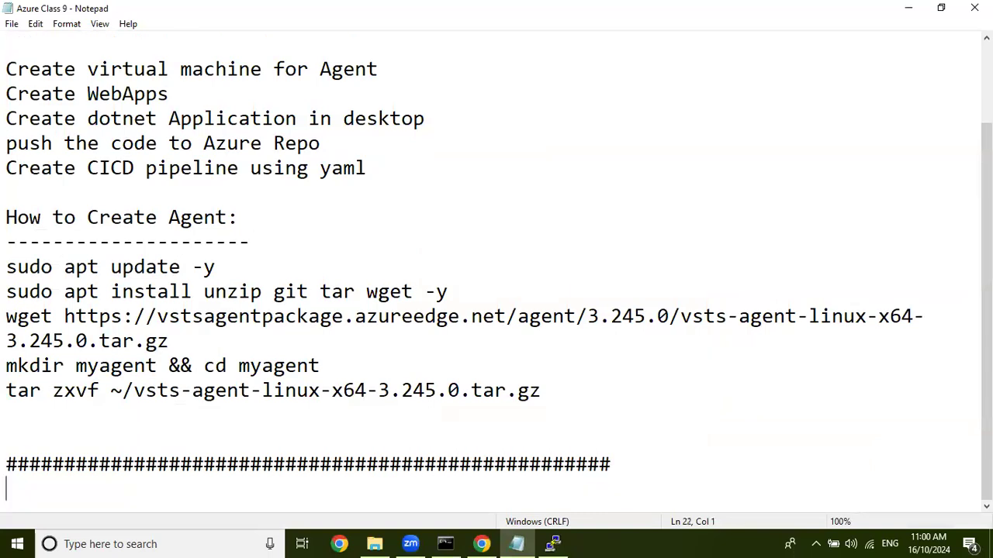
Paste the copied pipeline YAML below the separator, end it with another row of # characters, and return to Azure DevOps.
{"action": "key", "text": "ctrl+v"}
{"action": "key", "text": "Return"}
{"action": "key", "text": "Return"}
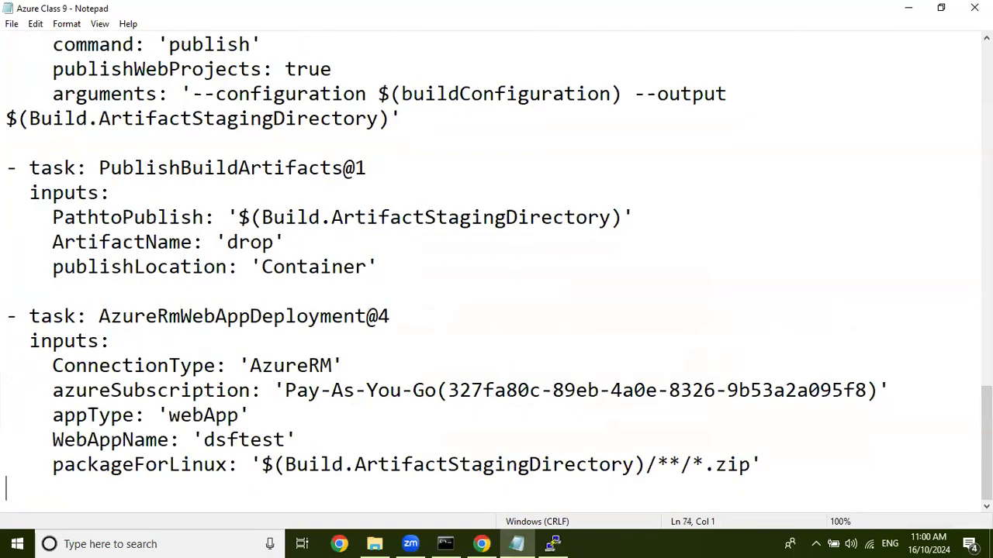
{"action": "type", "text": "#############"}
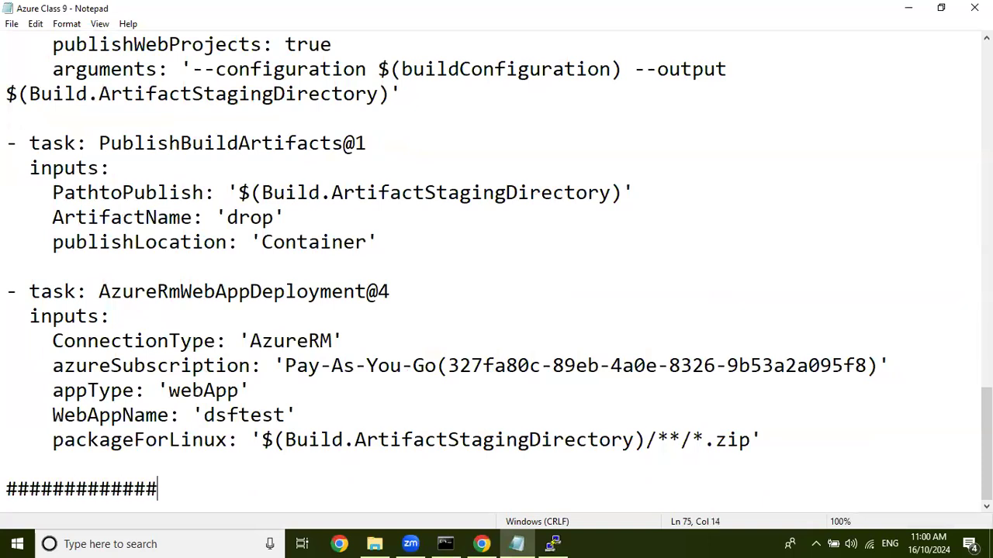
{"action": "type", "text": "##########################################################"}
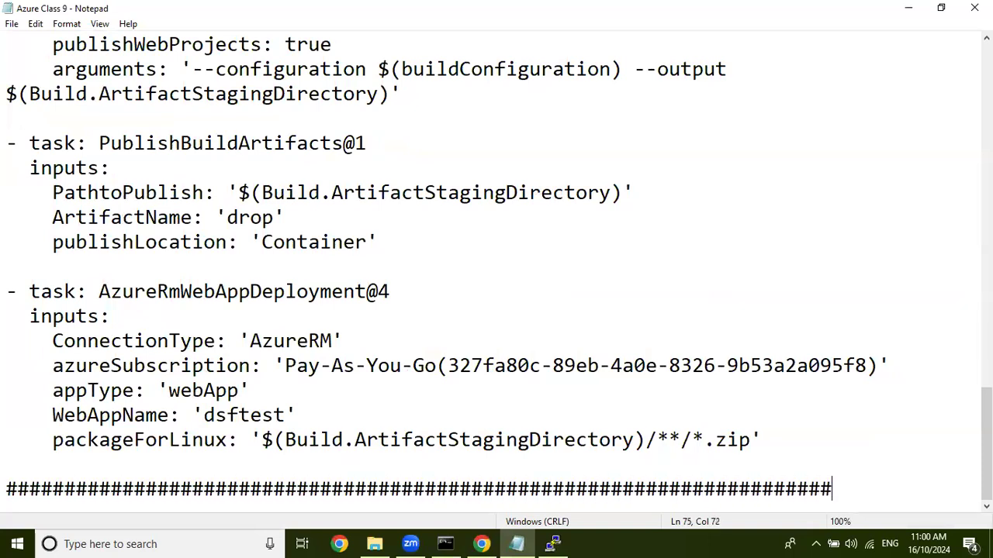
{"action": "left_click", "coordinate": [902, 11]}
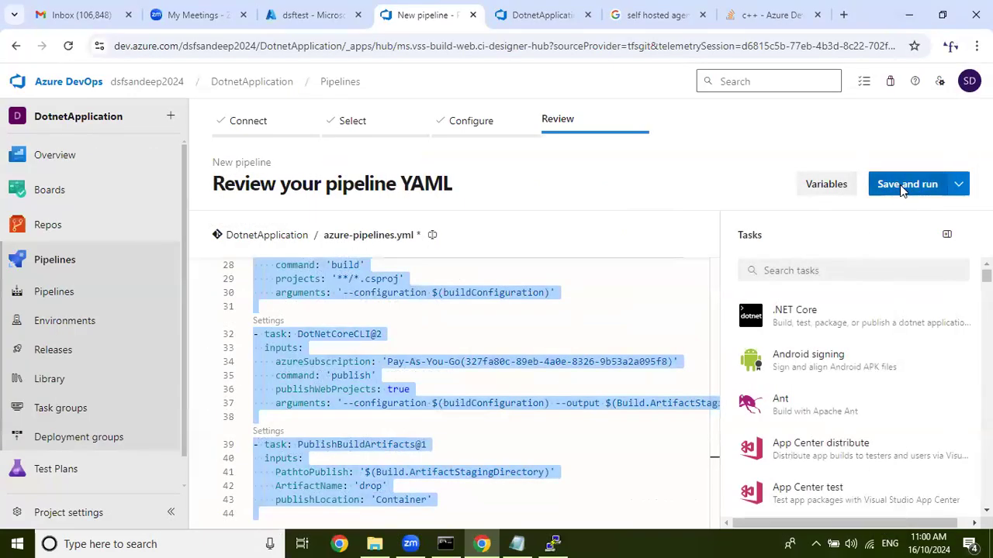
Save and run the pipeline, committing directly to the master branch with message "Set up CI with Azure Pipelines", and open the queued Job.
{"action": "left_click", "coordinate": [900, 189]}
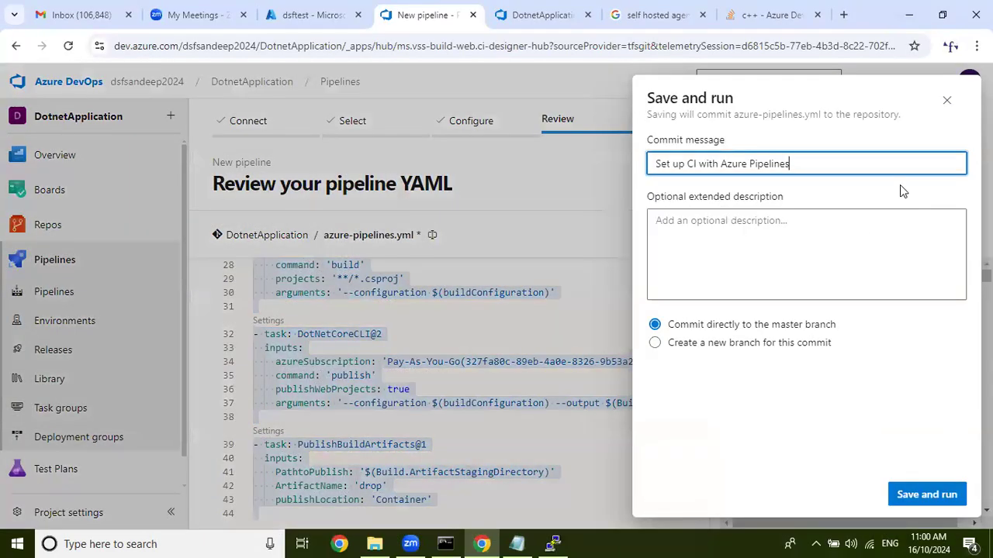
{"action": "left_click", "coordinate": [927, 494]}
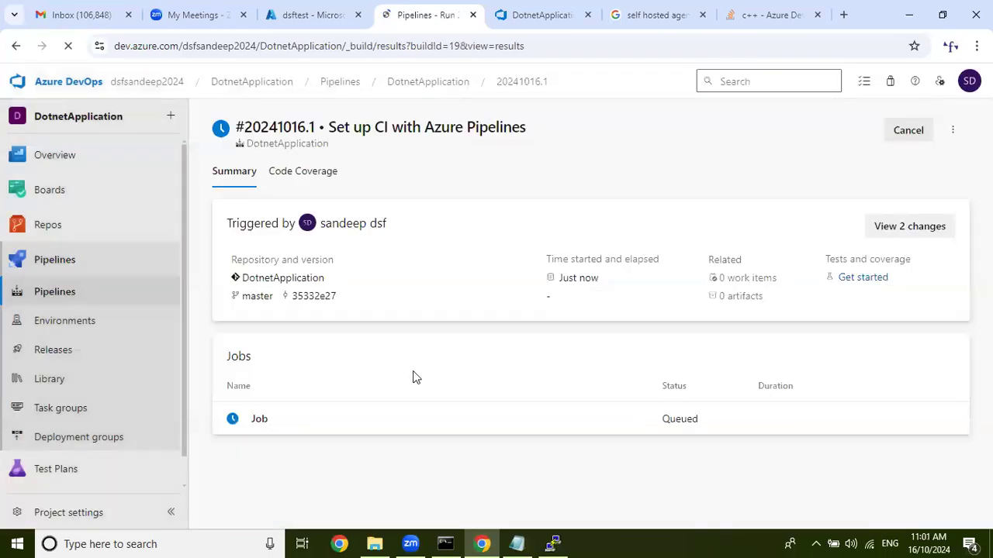
{"action": "left_click", "coordinate": [381, 436]}
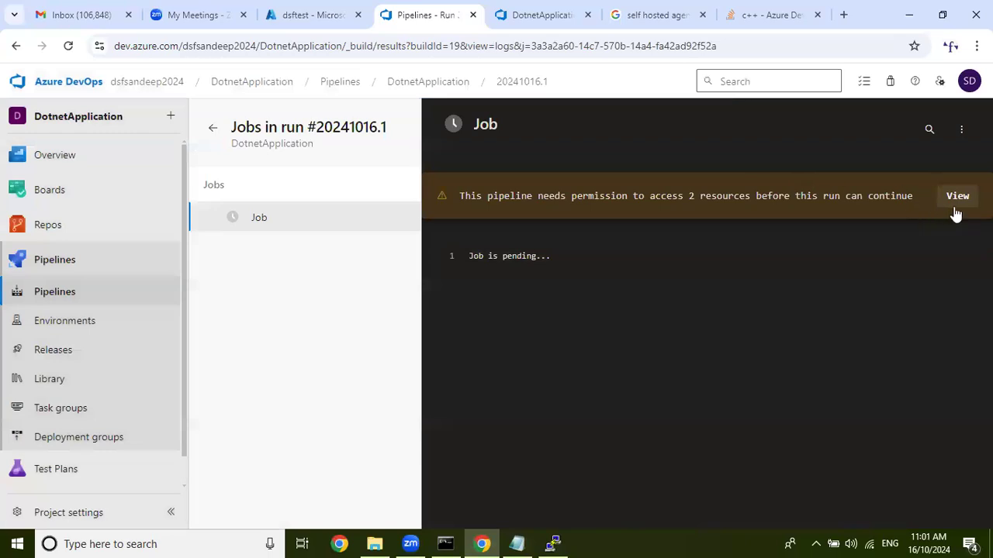
Permit the pipeline run to access the TestPool agent pool and the Pay-As-You-Go service connection.
{"action": "left_click", "coordinate": [958, 203]}
{"action": "left_click", "coordinate": [945, 221]}
{"action": "left_click", "coordinate": [628, 347]}
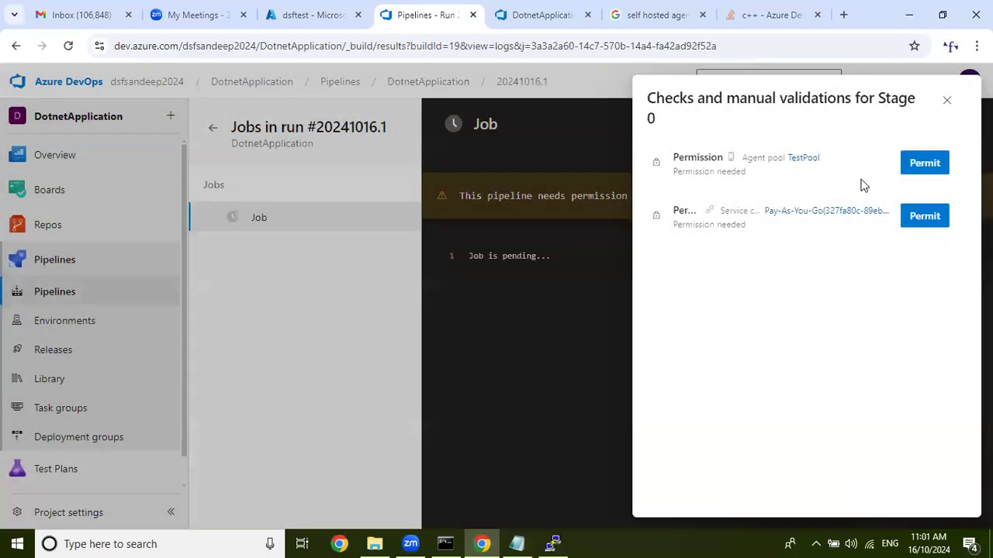
{"action": "left_click", "coordinate": [919, 166]}
{"action": "left_click", "coordinate": [632, 347]}
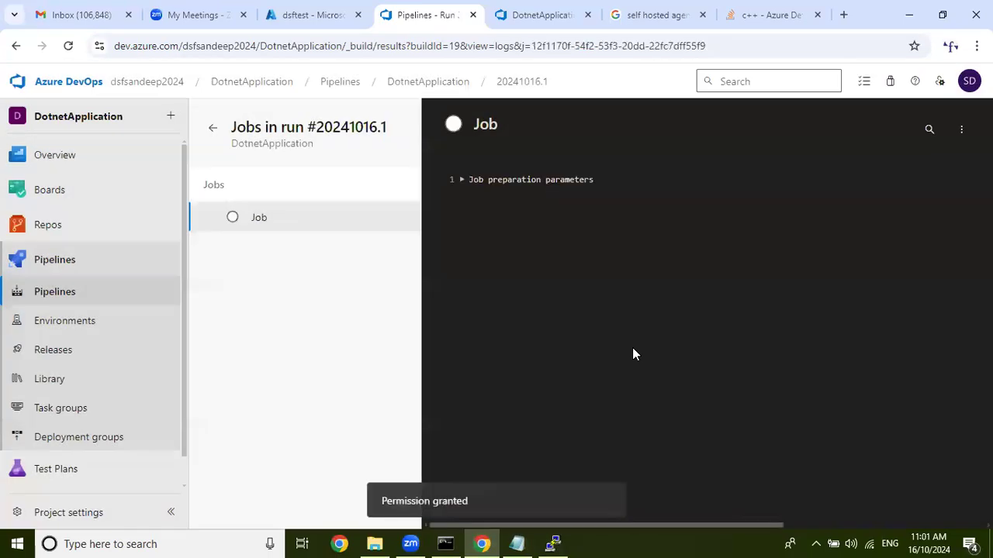
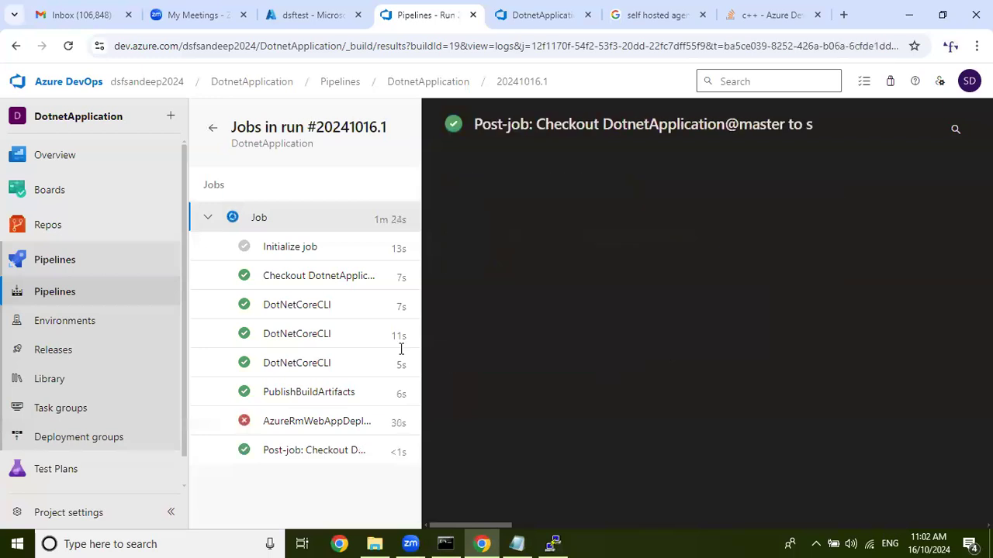
Check the AzureRmWebAppDeployment task log of the failed run and open the DotnetApplication pipeline YAML for editing at its deployment task.
{"action": "left_click", "coordinate": [346, 427]}
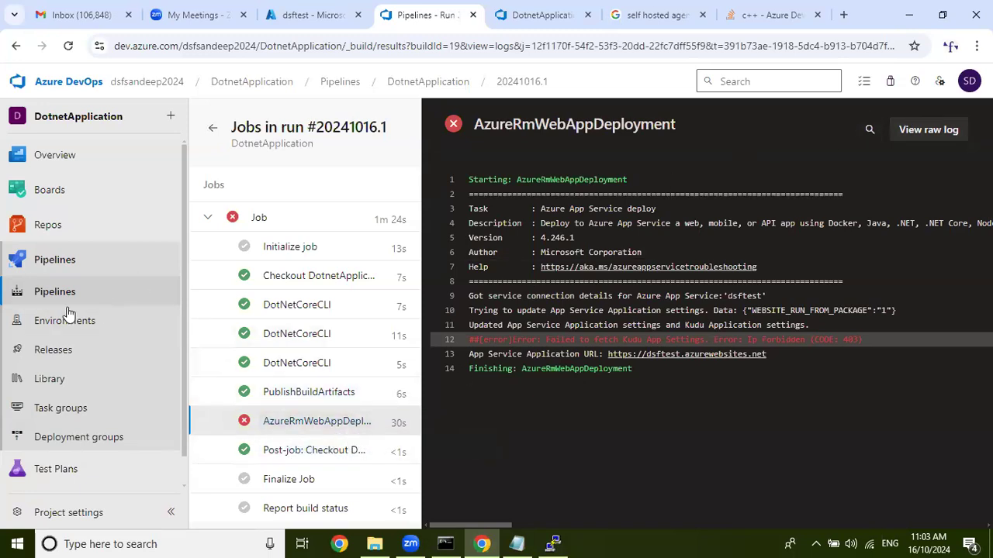
{"action": "left_click", "coordinate": [111, 291]}
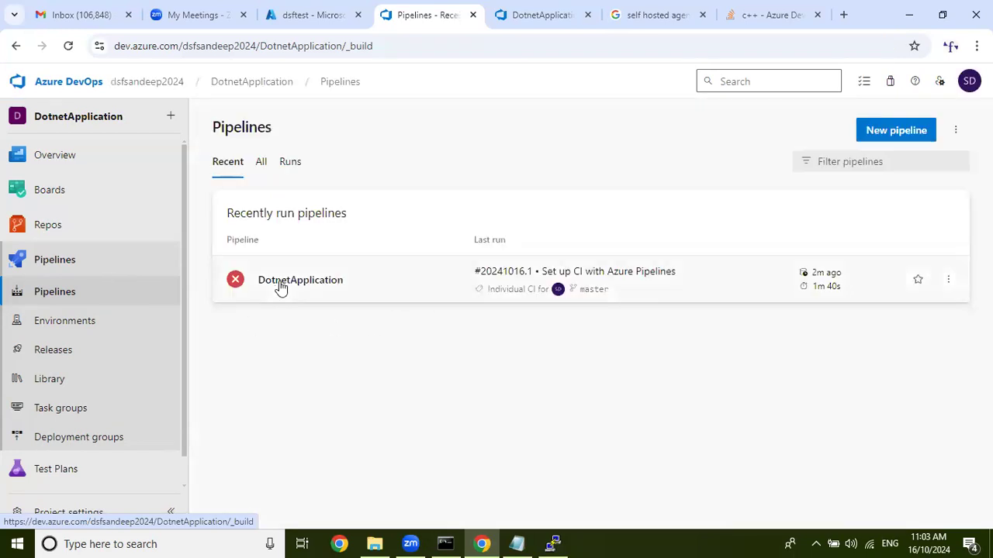
{"action": "left_click", "coordinate": [279, 282]}
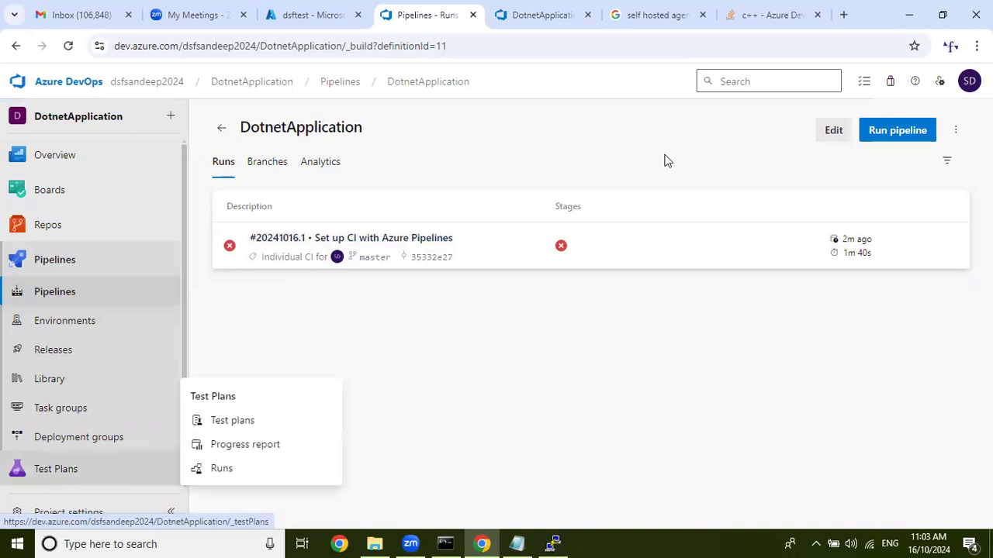
{"action": "left_click", "coordinate": [824, 128]}
{"action": "scroll", "coordinate": [555, 365], "scroll_direction": "down", "scroll_amount": 2}
{"action": "scroll", "coordinate": [558, 403], "scroll_direction": "down", "scroll_amount": 5}
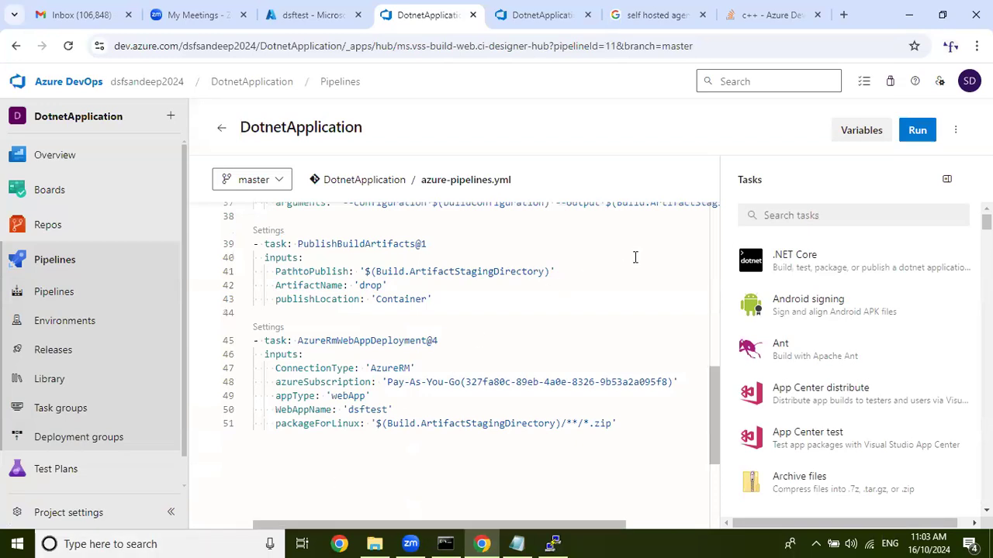
Review the deployment task in the saved yaml notes file, close it, and return to the pipeline editor.
{"action": "left_click", "coordinate": [375, 544]}
{"action": "double_click", "coordinate": [227, 278]}
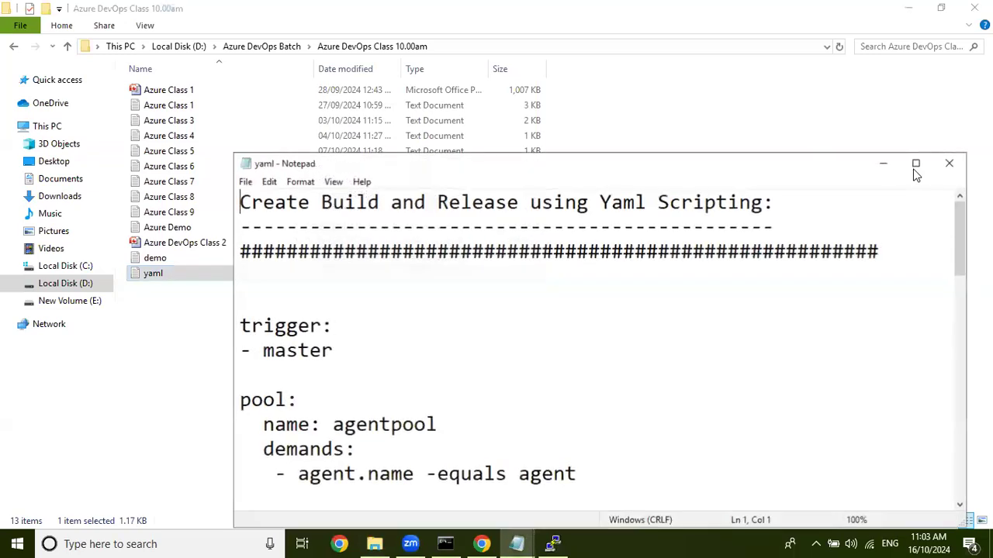
{"action": "left_click", "coordinate": [915, 162]}
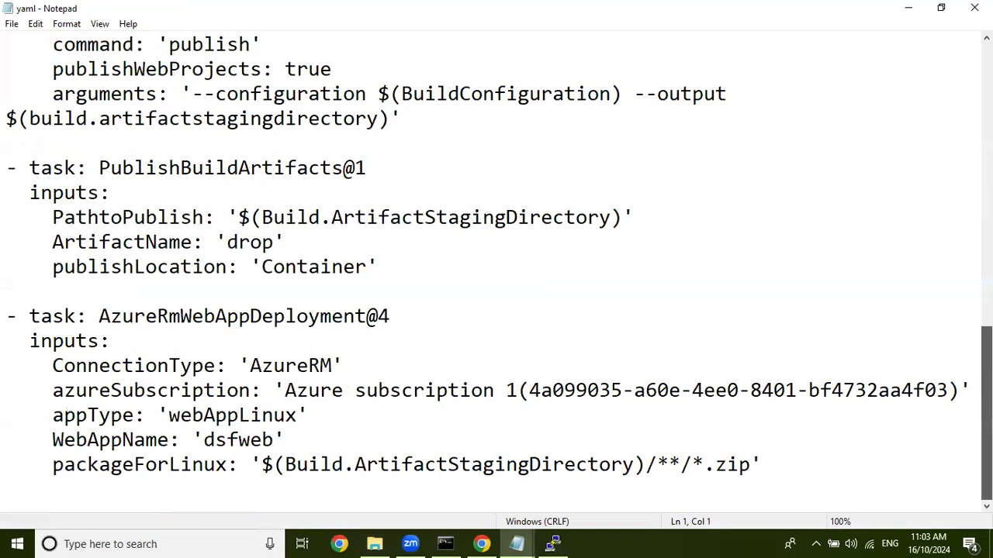
{"action": "left_click", "coordinate": [974, 8]}
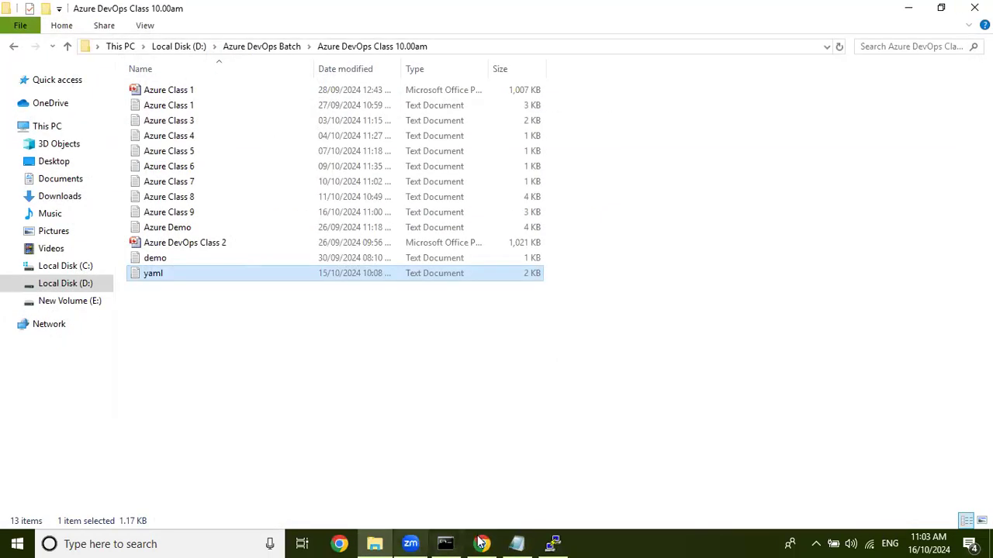
{"action": "left_click", "coordinate": [480, 544]}
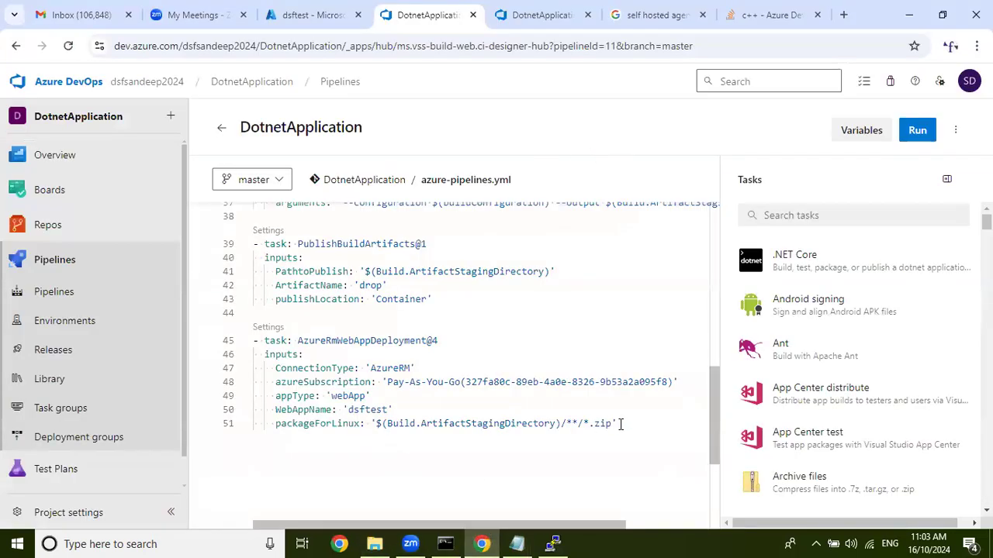
Delete the AzureRmWebAppDeployment@4 task from azure-pipelines.yml and open the settings for an Azure Web App task.
{"action": "left_click_drag", "start_coordinate": [620, 424], "coordinate": [159, 349]}
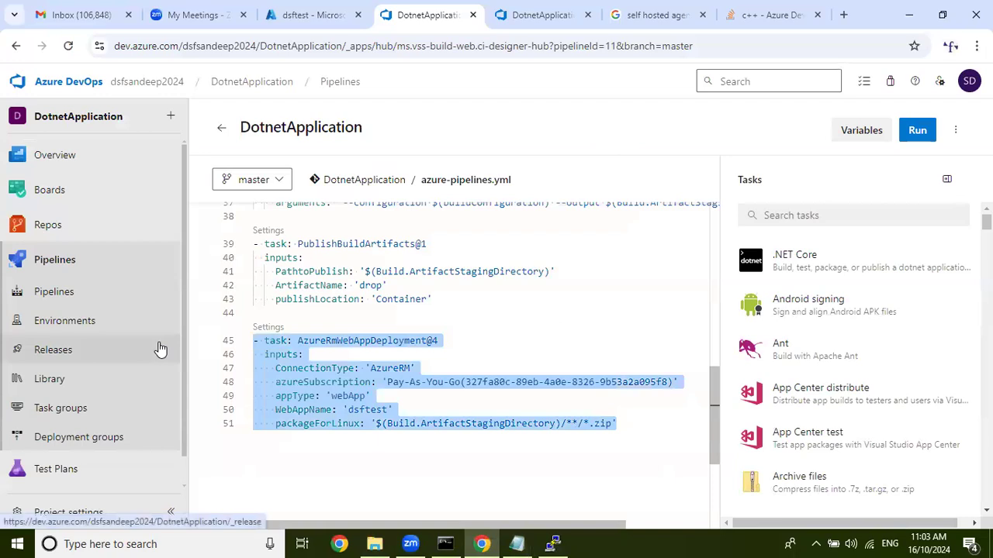
{"action": "key", "text": "Delete"}
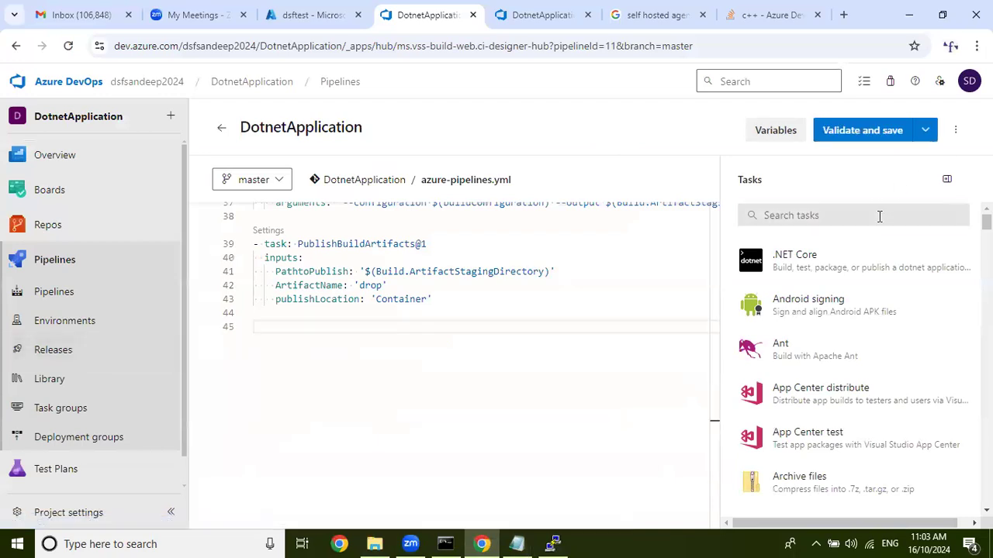
{"action": "left_click", "coordinate": [879, 216]}
{"action": "type", "text": "we"}
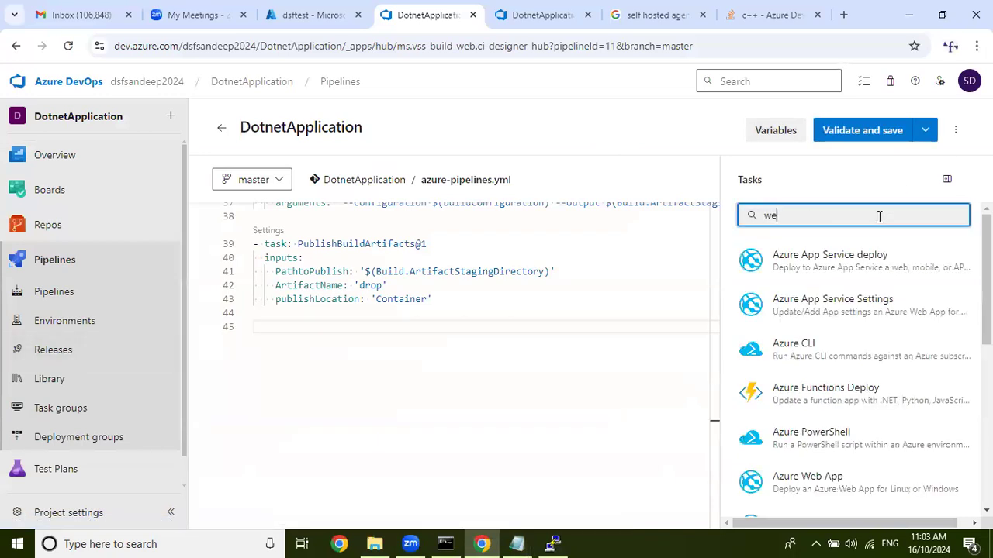
{"action": "left_click", "coordinate": [835, 484]}
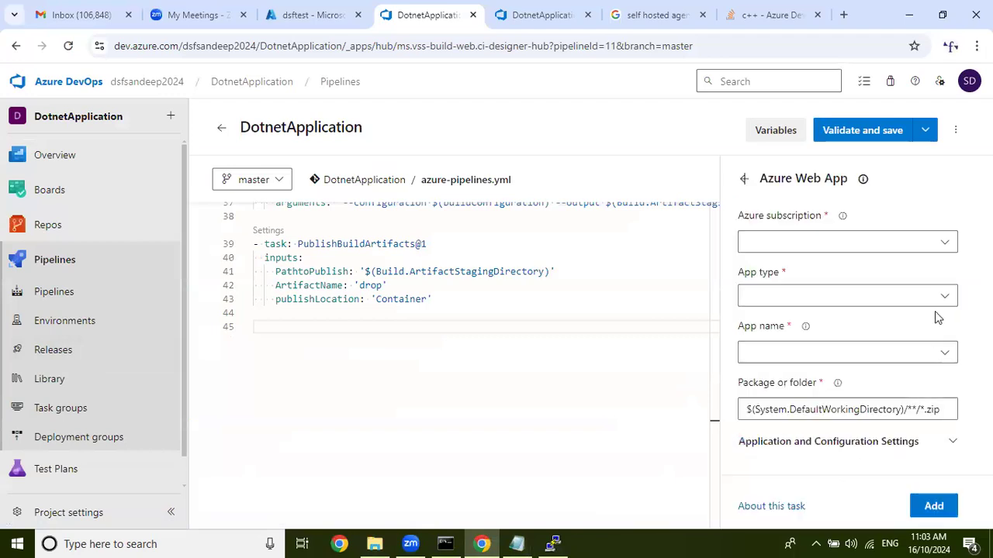
Set the Azure Web App task to the Pay-As-You-Go subscription, app type Web App on Windows, and app name dsftest.
{"action": "left_click", "coordinate": [918, 240]}
{"action": "left_click", "coordinate": [842, 305]}
{"action": "left_click", "coordinate": [842, 304]}
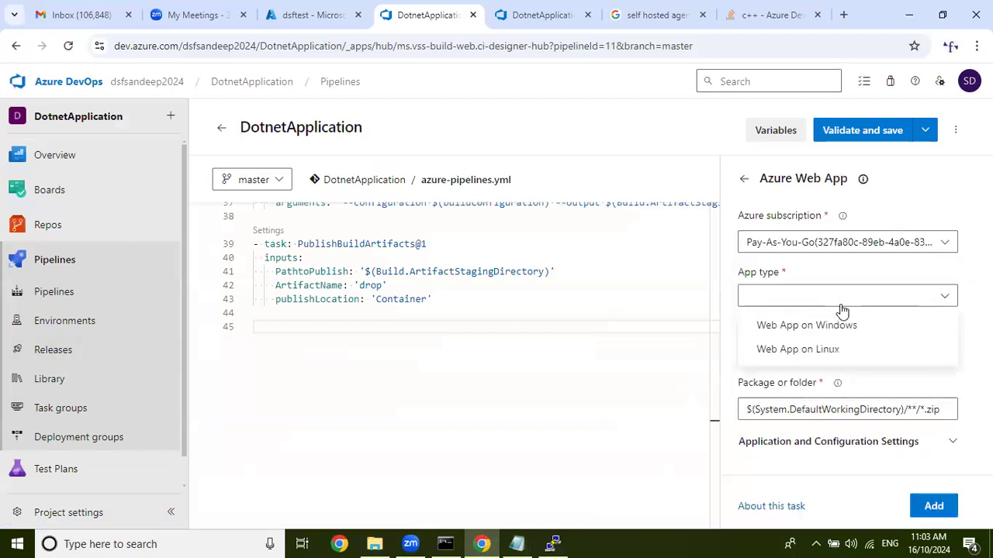
{"action": "left_click", "coordinate": [842, 325]}
{"action": "left_click", "coordinate": [845, 354]}
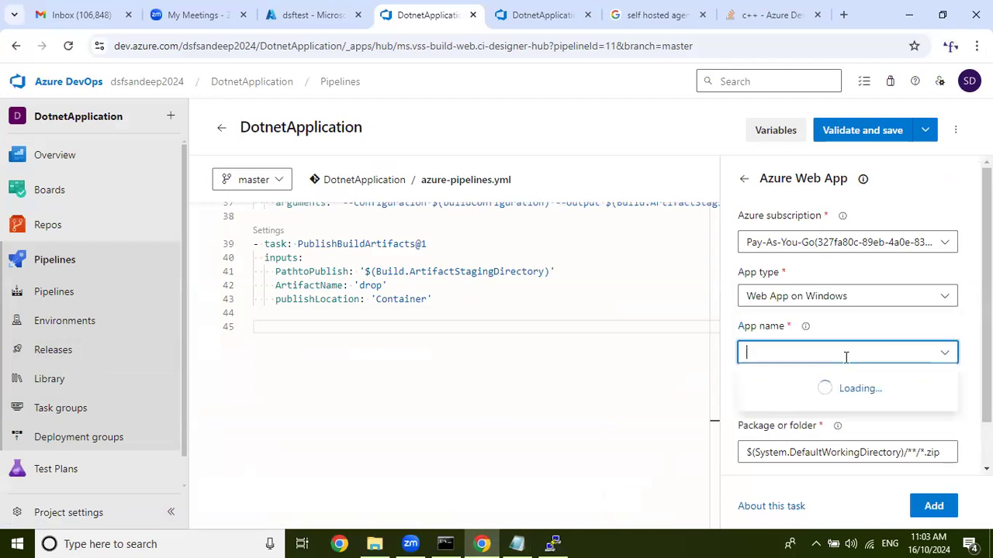
{"action": "left_click", "coordinate": [807, 386]}
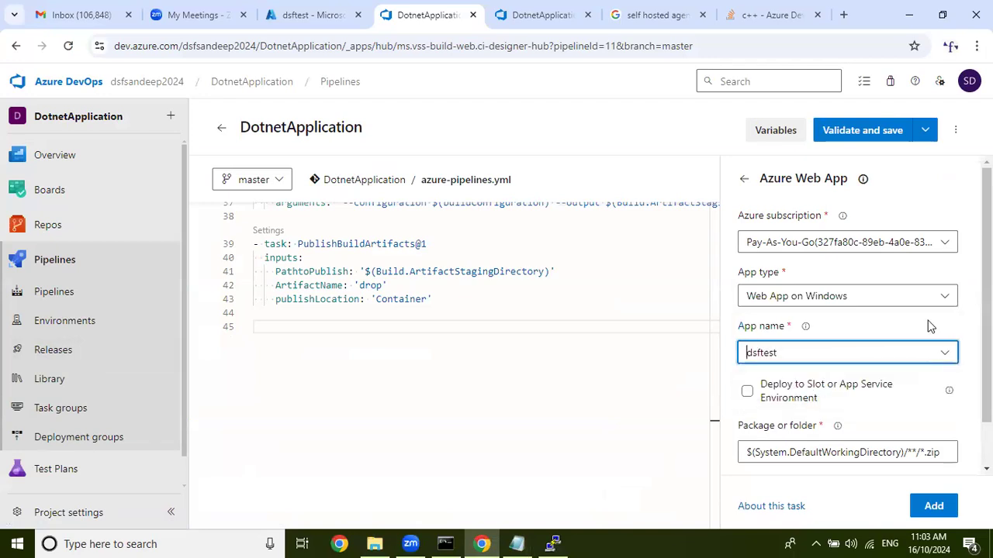
Remove the $(System.DefaultWorkingDirectory text from the task's package or folder path.
{"action": "scroll", "coordinate": [893, 381], "scroll_direction": "down", "scroll_amount": 1}
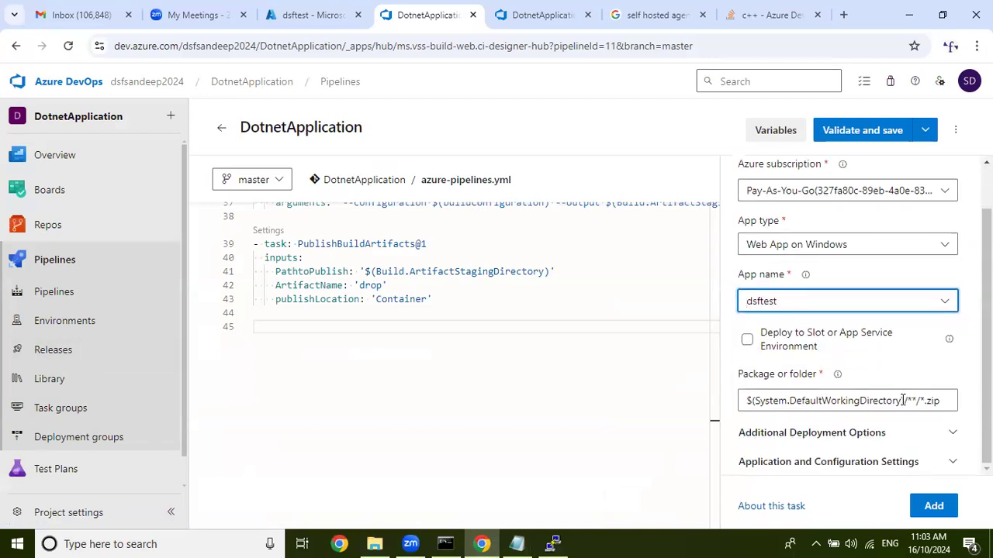
{"action": "left_click_drag", "start_coordinate": [904, 400], "coordinate": [441, 401]}
{"action": "key", "text": "BackSpace"}
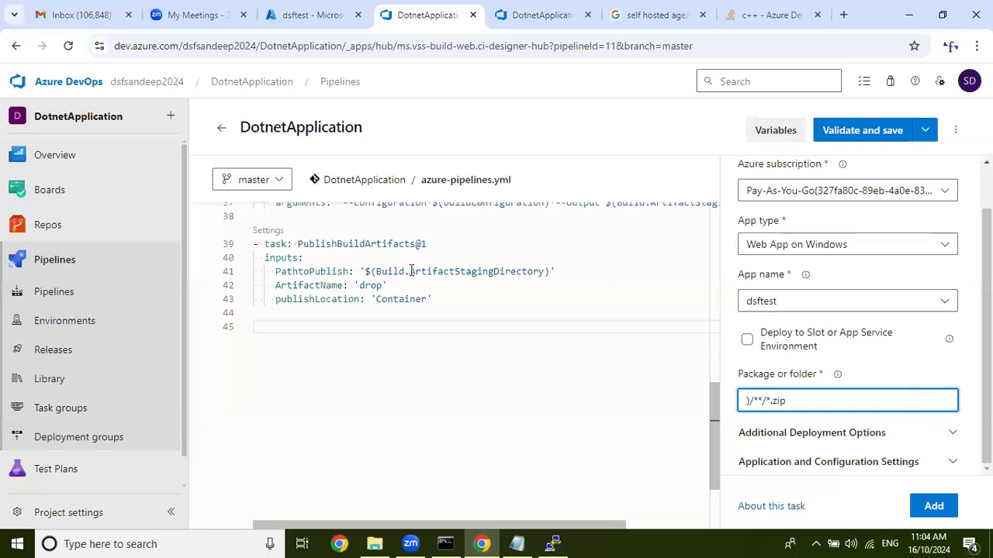
{"action": "left_click", "coordinate": [517, 543]}
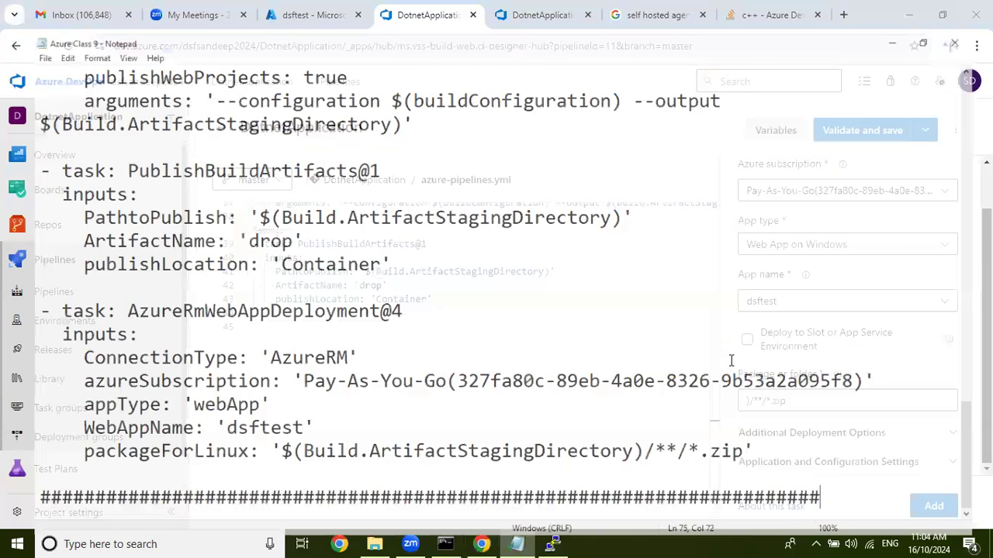
{"action": "left_click_drag", "start_coordinate": [274, 440], "coordinate": [646, 440]}
{"action": "left_click", "coordinate": [974, 8]}
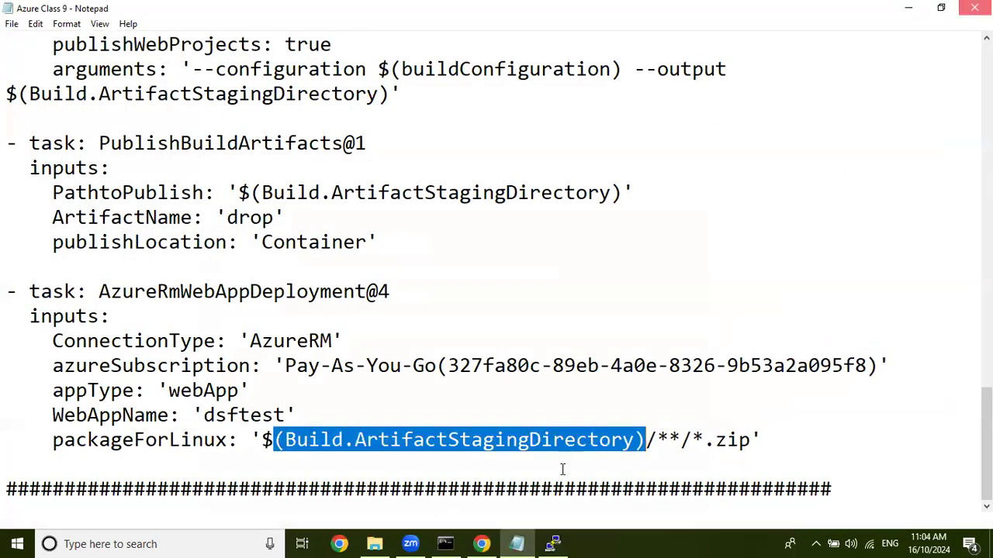
Open the Azure Class 9 notes, copy $(Build.ArtifactStagingDirectory) from the packageForLinux line, and return to the pipeline editor.
{"action": "left_click", "coordinate": [375, 544]}
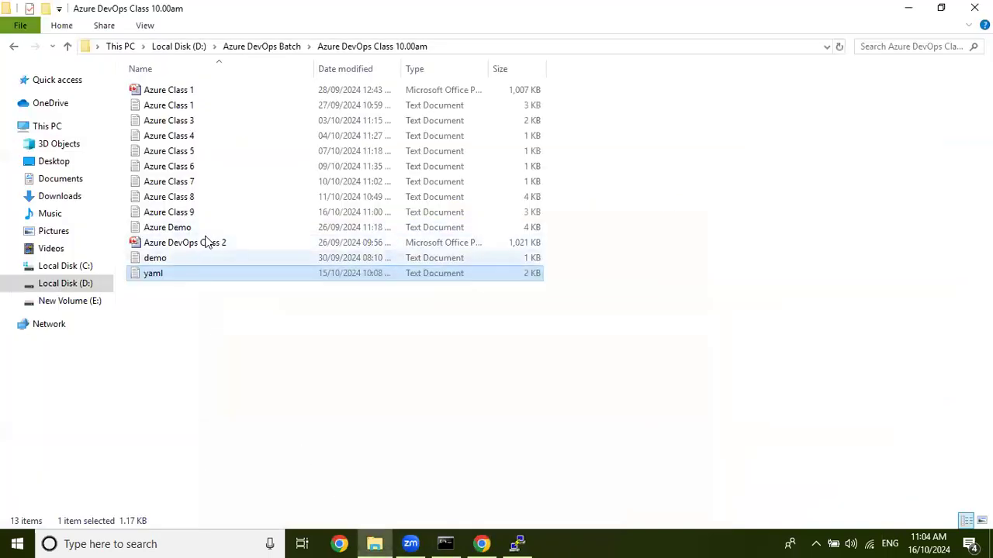
{"action": "double_click", "coordinate": [224, 214]}
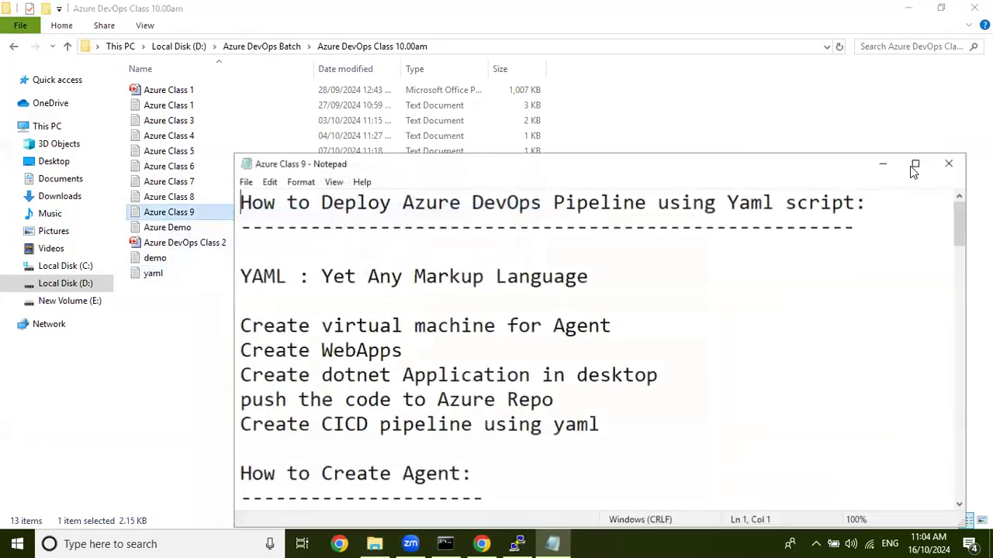
{"action": "left_click", "coordinate": [910, 166]}
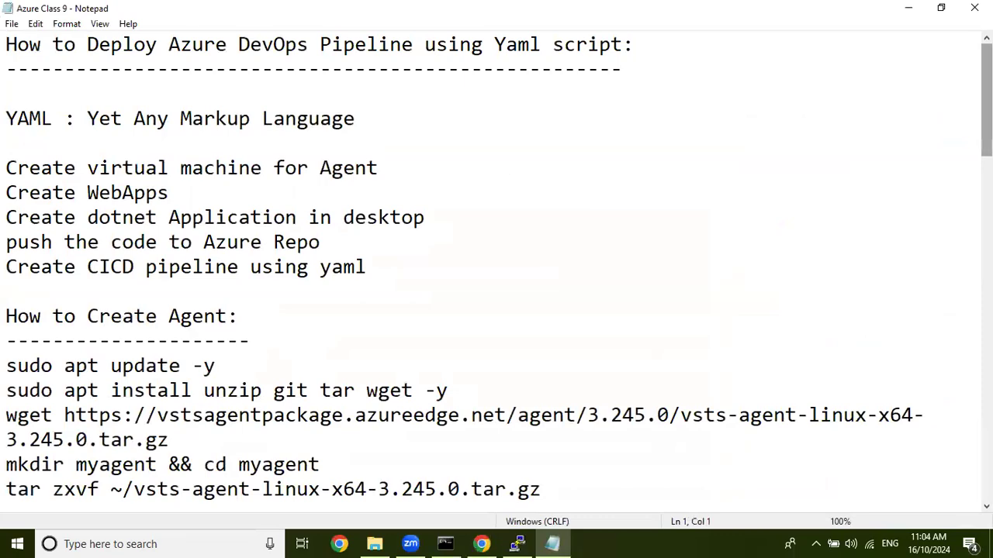
{"action": "scroll", "coordinate": [275, 436], "scroll_direction": "down", "scroll_amount": 20}
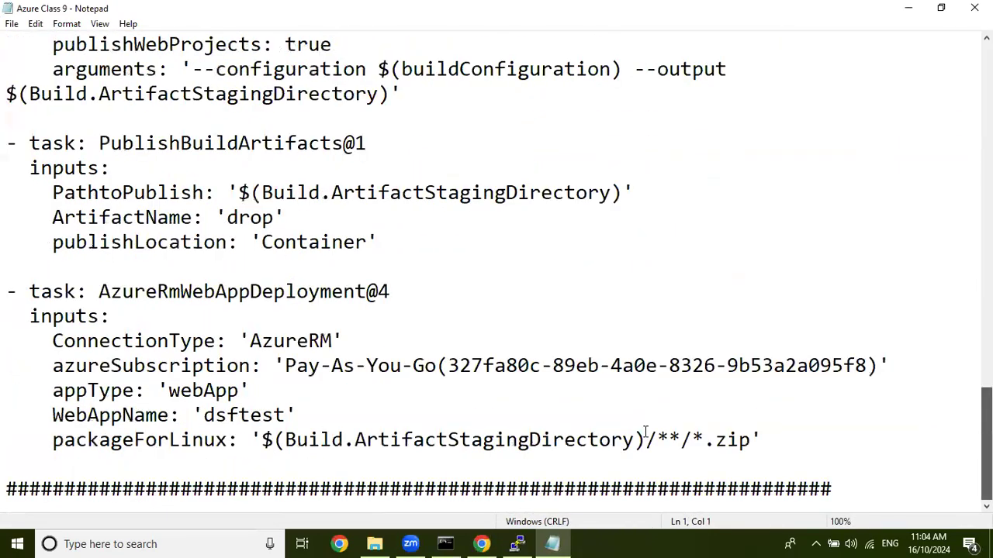
{"action": "scroll", "coordinate": [643, 437], "scroll_direction": "up", "scroll_amount": 2}
{"action": "scroll", "coordinate": [926, 13], "scroll_direction": "down", "scroll_amount": 1}
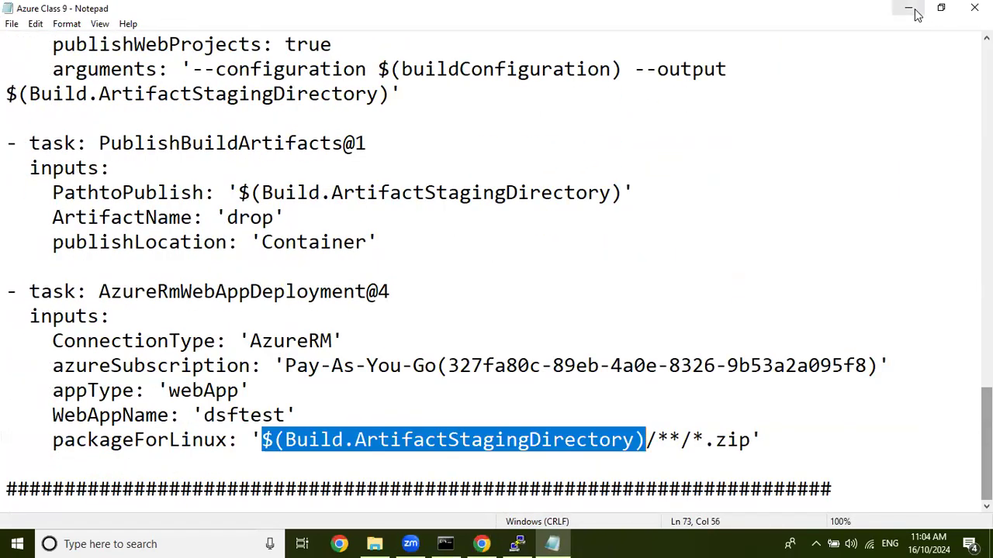
{"action": "left_click", "coordinate": [906, 8]}
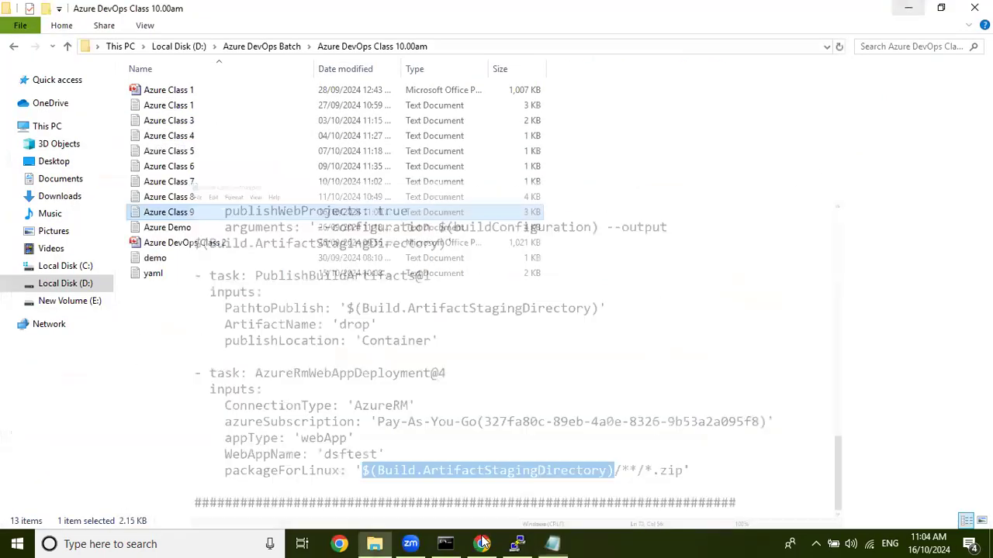
{"action": "left_click", "coordinate": [482, 544]}
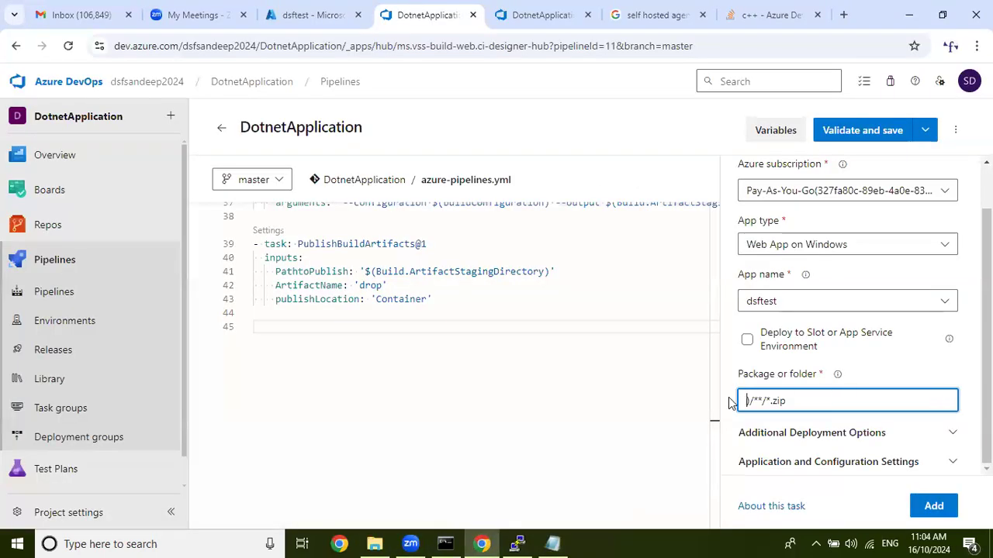
Complete the package path as $(Build.ArtifactStagingDirectory)/**/*.zip and add the Azure Web App task at line 45 of the YAML.
{"action": "key", "text": "Delete"}
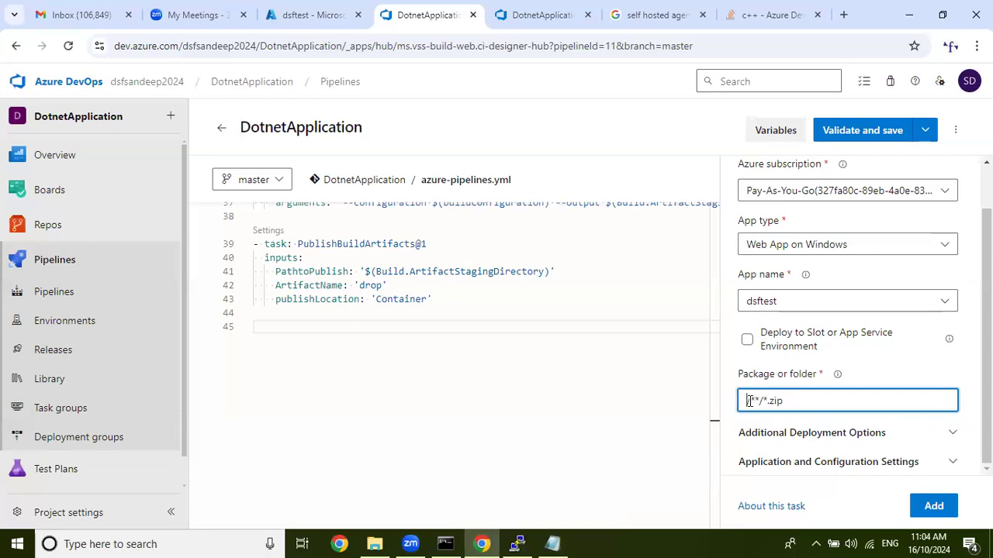
{"action": "type", "text": "$(Build.ArtifactStagingDirectory)"}
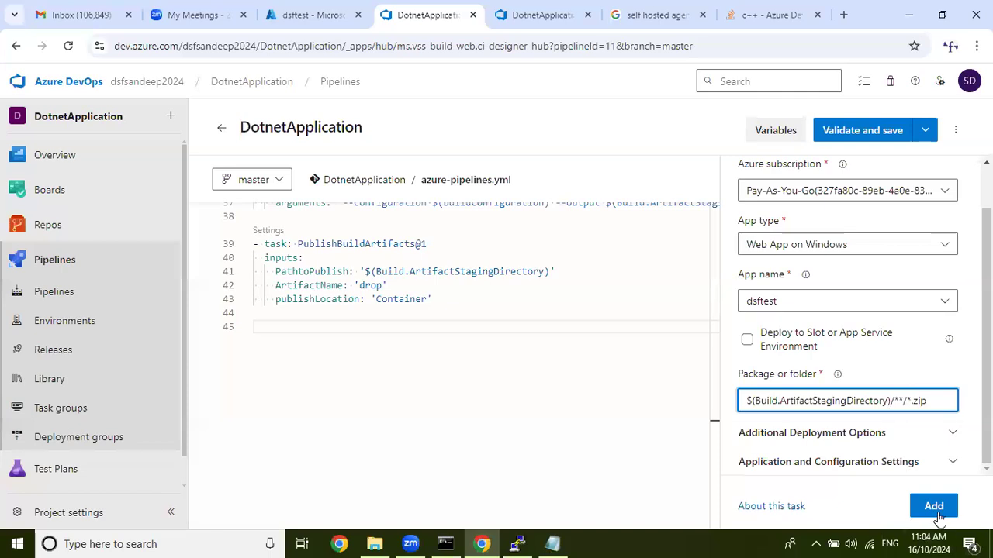
{"action": "left_click", "coordinate": [301, 326]}
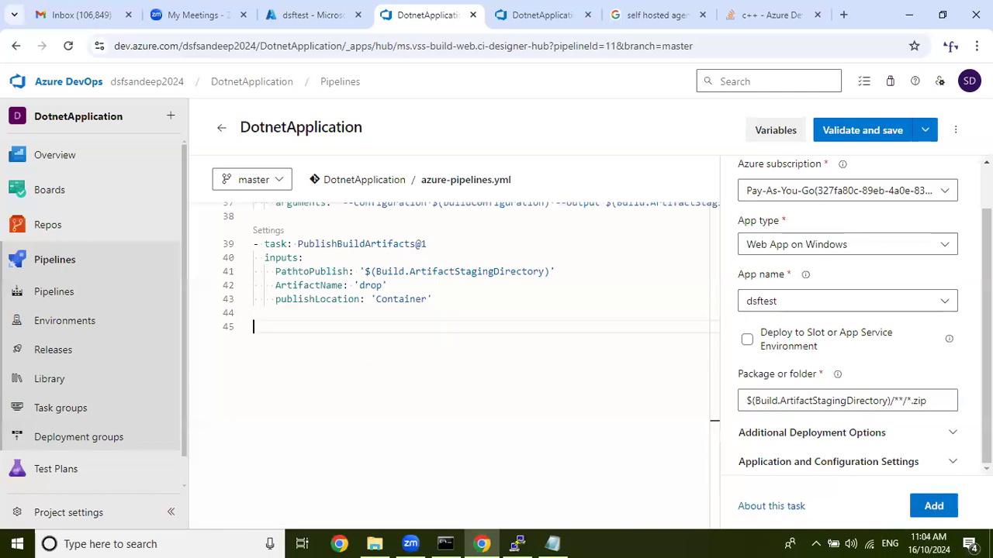
{"action": "left_click", "coordinate": [933, 506]}
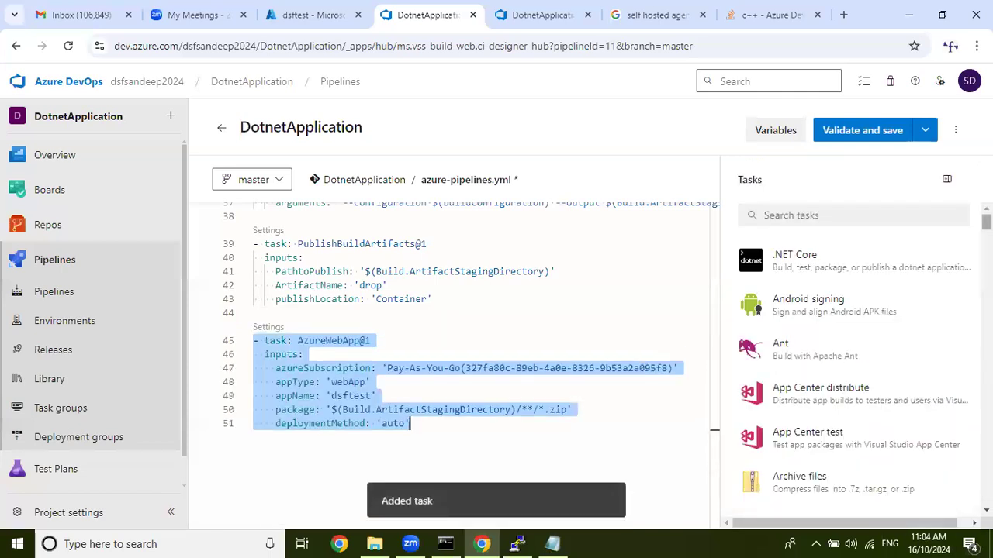
{"action": "left_click", "coordinate": [598, 256]}
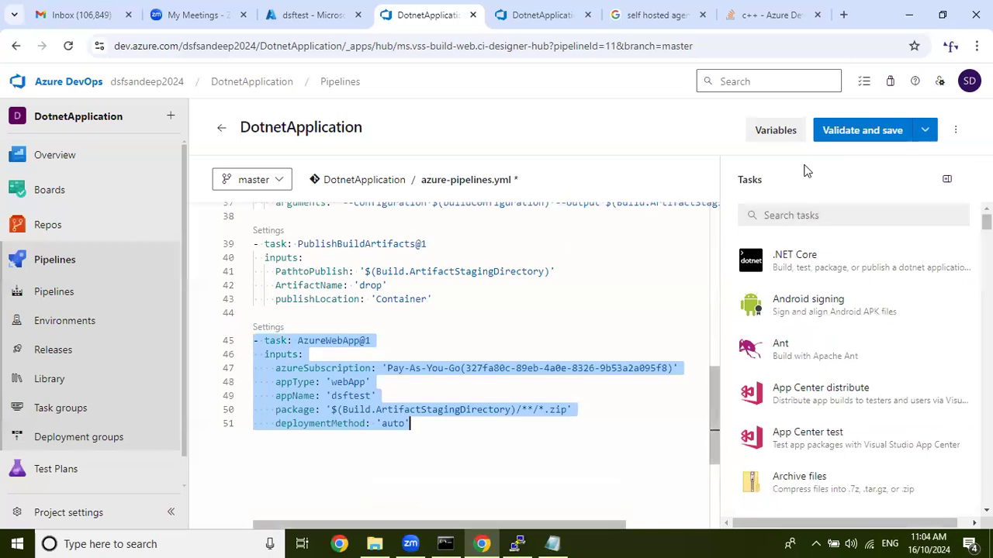
Validate and save the YAML to the master branch with message "Update azure-pipelines.yml for Azure Pipelines", and run the pipeline, opening its Job.
{"action": "left_click", "coordinate": [857, 132]}
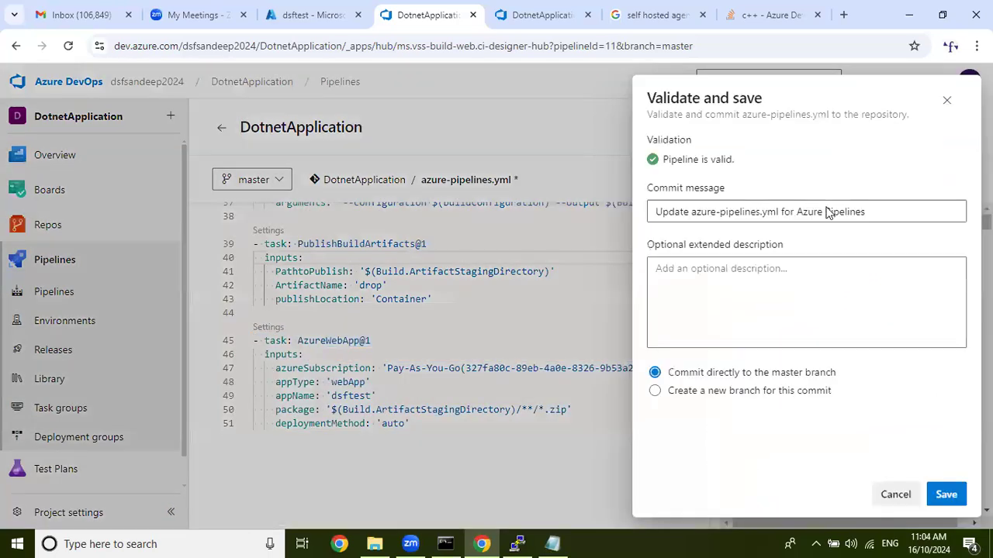
{"action": "left_click", "coordinate": [954, 494]}
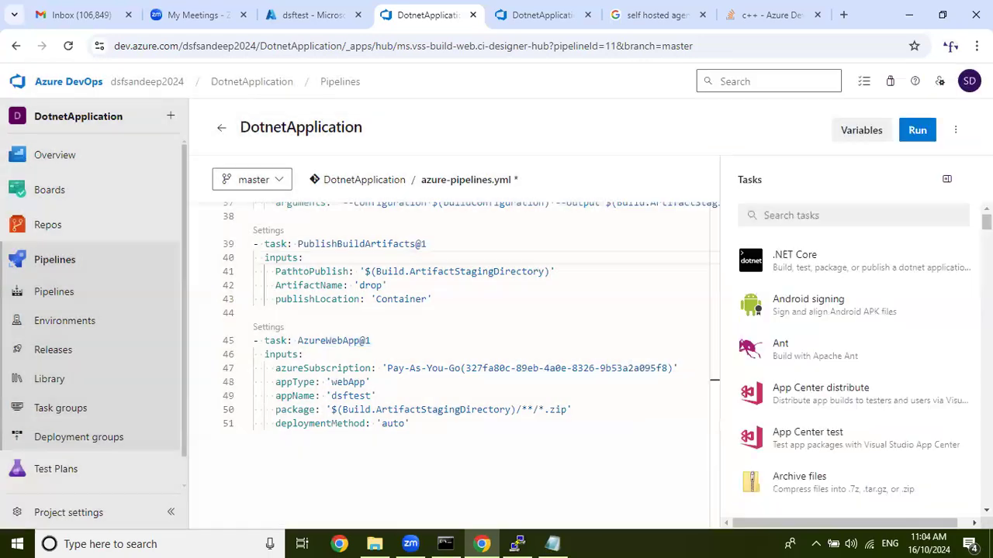
{"action": "left_click", "coordinate": [917, 130]}
{"action": "left_click", "coordinate": [948, 495]}
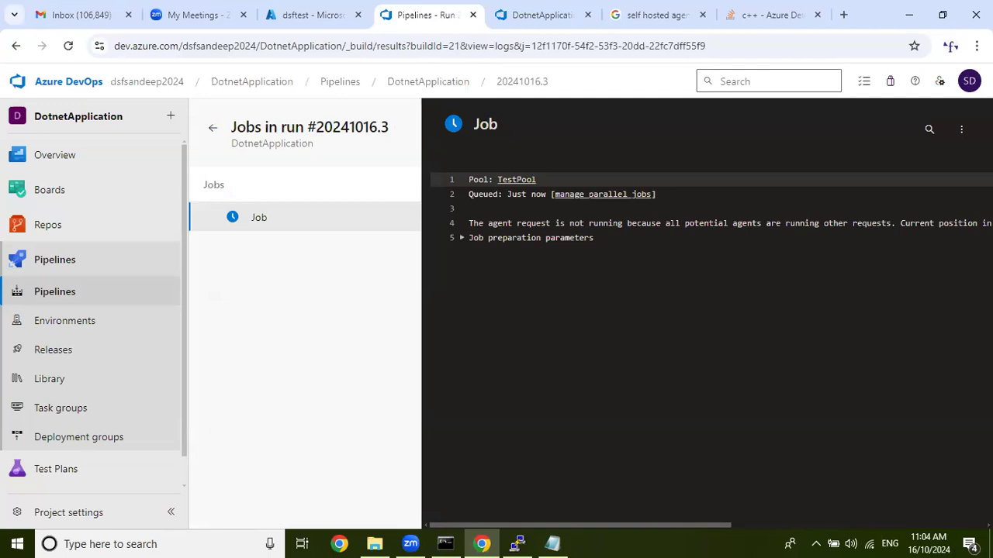
{"action": "left_click", "coordinate": [961, 129]}
{"action": "left_click", "coordinate": [892, 199]}
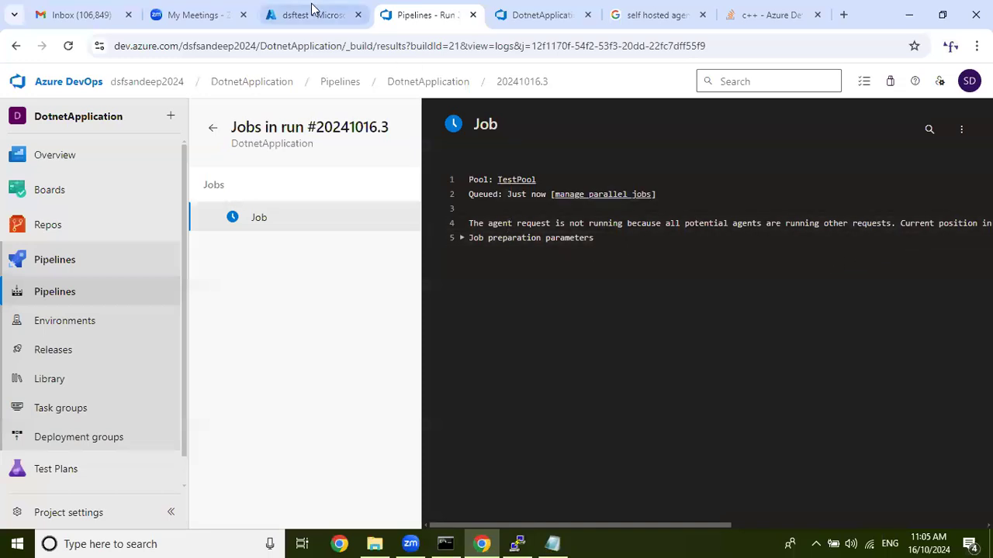
Open the parallel jobs settings from the queued job's log and check the private projects' in-progress jobs.
{"action": "left_click", "coordinate": [346, 14]}
{"action": "left_click", "coordinate": [402, 14]}
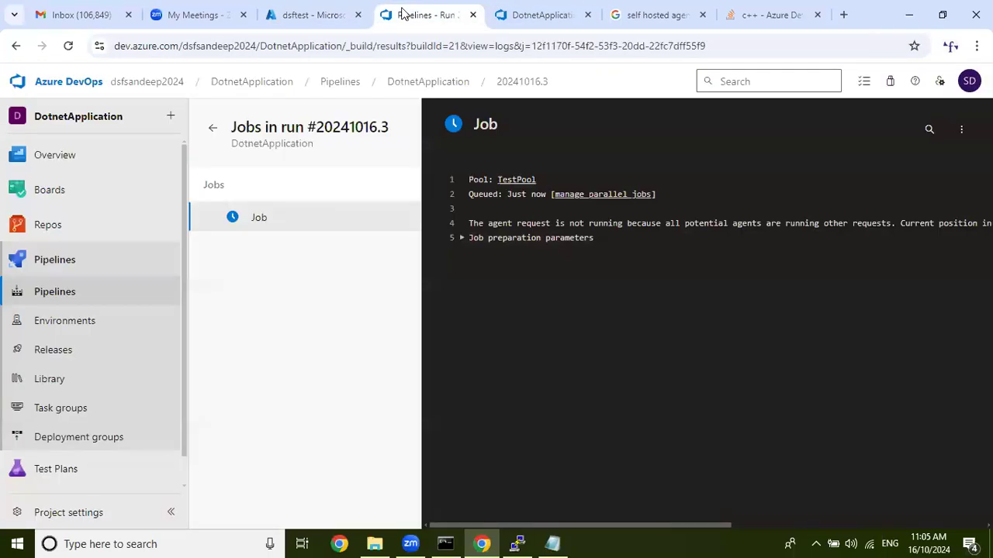
{"action": "left_click", "coordinate": [618, 196]}
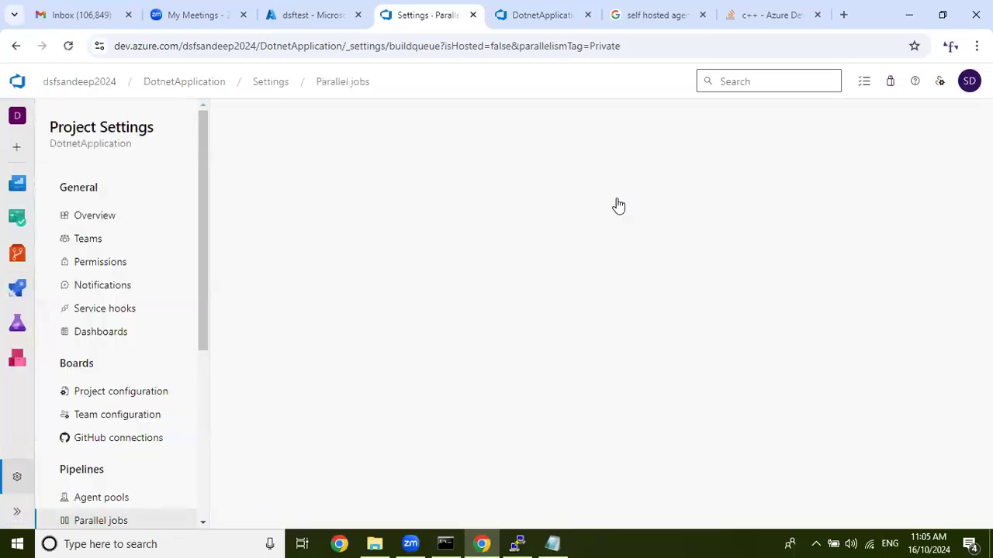
{"action": "left_click", "coordinate": [299, 9]}
{"action": "left_click", "coordinate": [448, 8]}
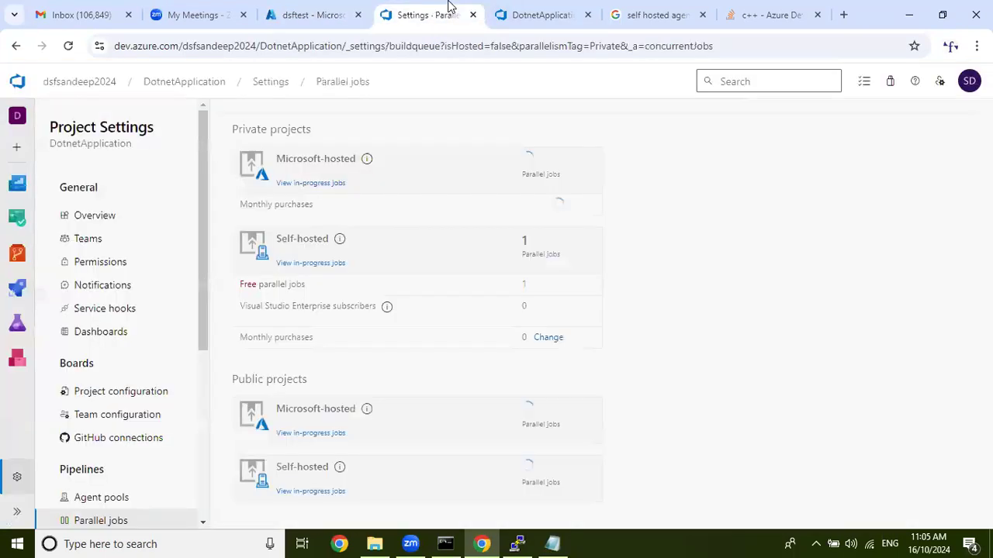
{"action": "left_click", "coordinate": [972, 80]}
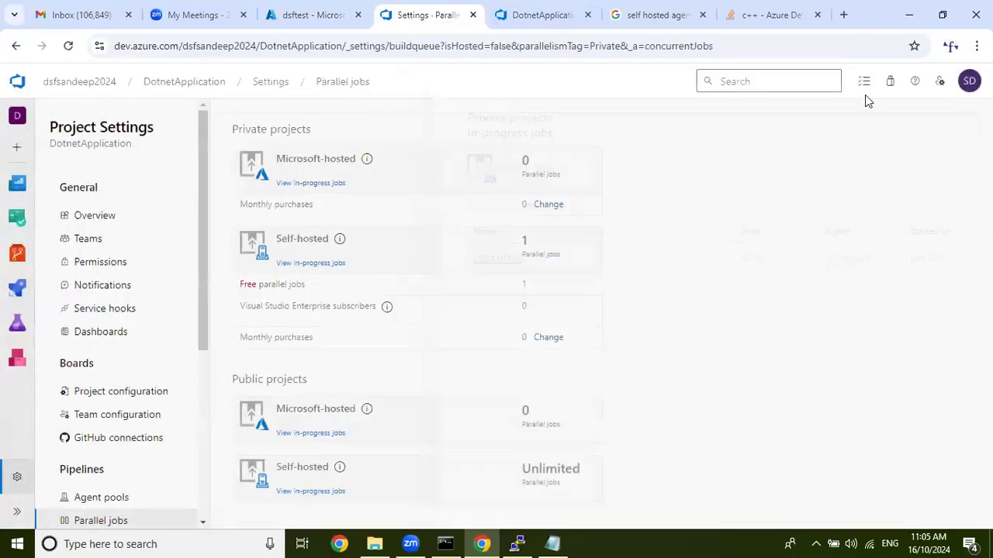
Open TestPool in the project's agent pools and go to its running Job 20.
{"action": "left_click", "coordinate": [95, 504]}
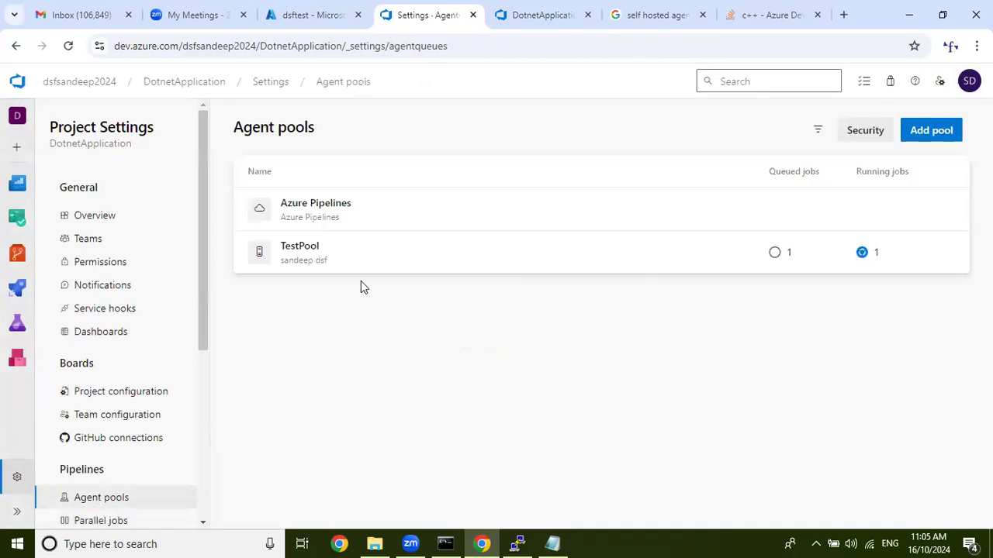
{"action": "left_click", "coordinate": [393, 256]}
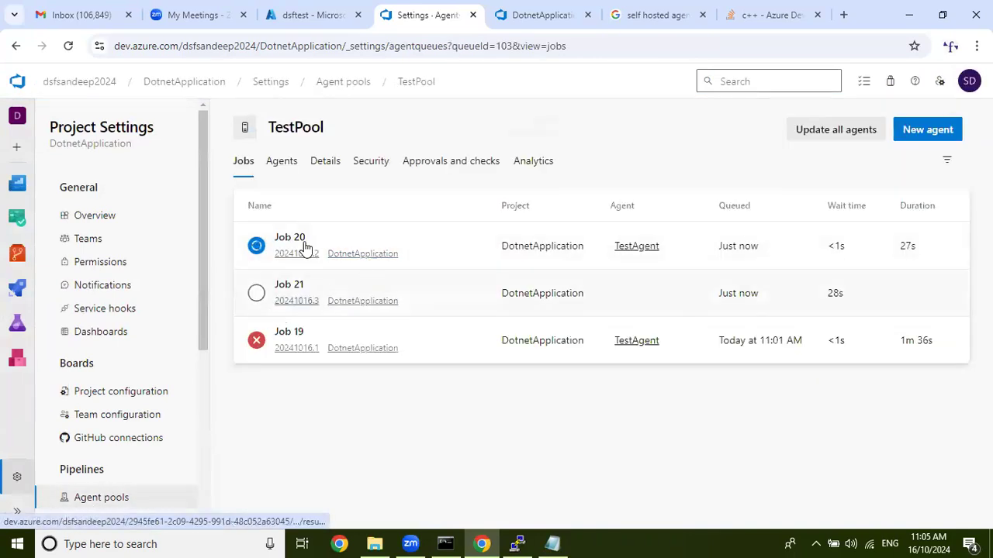
{"action": "left_click", "coordinate": [289, 242]}
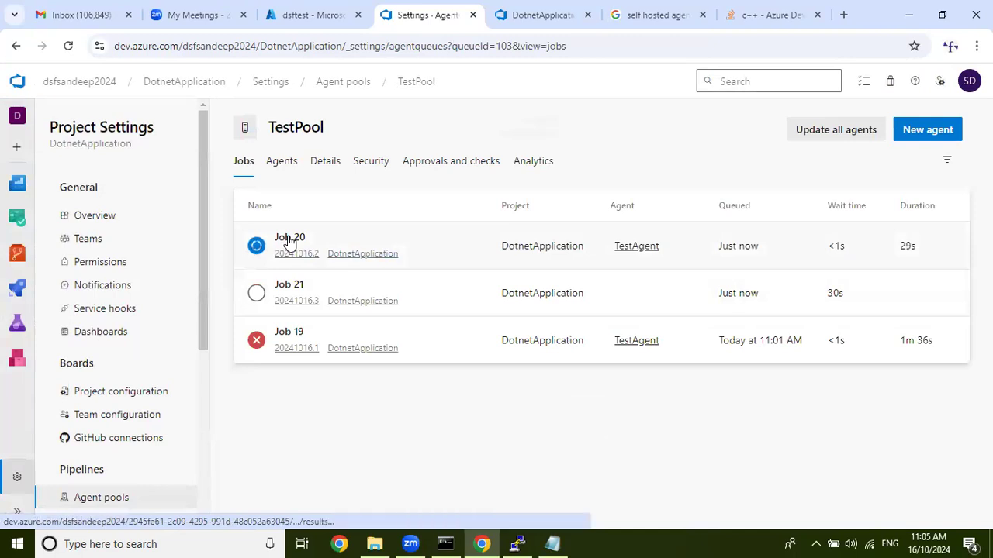
Open the Job of run 20241016.2 and examine the log of its AzureWebApp task.
{"action": "scroll", "coordinate": [345, 316], "scroll_direction": "down", "scroll_amount": 1}
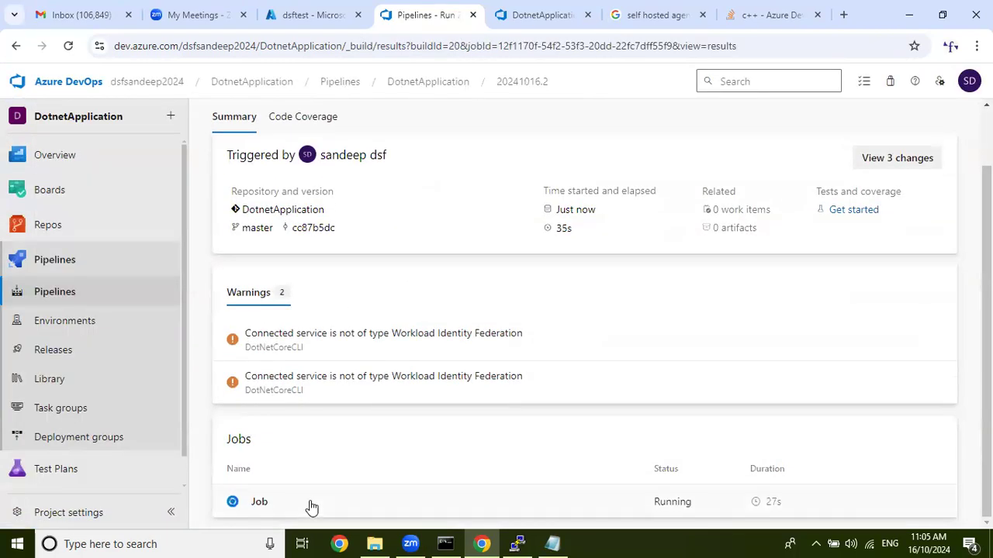
{"action": "left_click", "coordinate": [553, 381]}
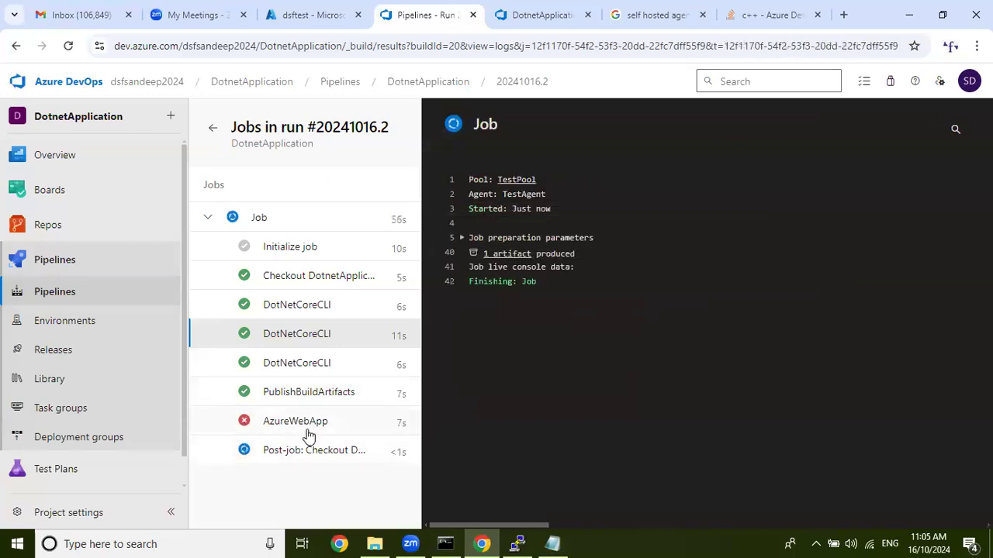
{"action": "left_click", "coordinate": [332, 421]}
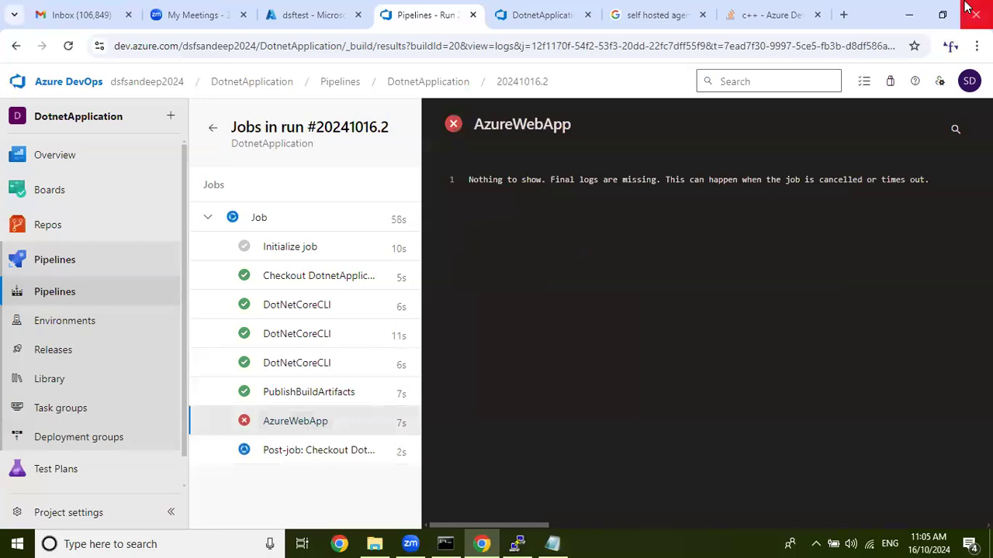
{"action": "left_click", "coordinate": [848, 372]}
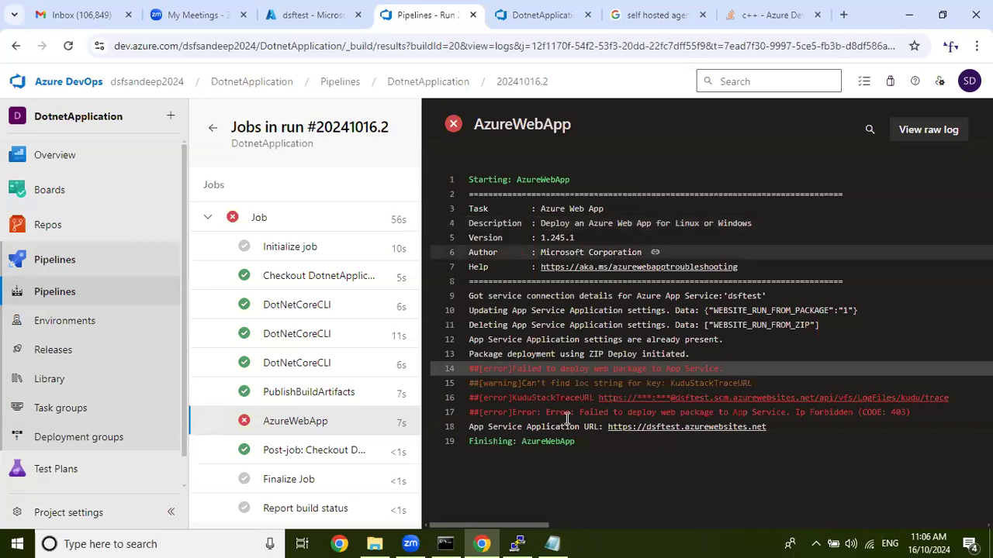
Switch to File Explorer and open the folder Desktop\Test\Helloworld.web\Views\Home.
{"action": "left_click", "coordinate": [375, 543]}
{"action": "left_click", "coordinate": [51, 104]}
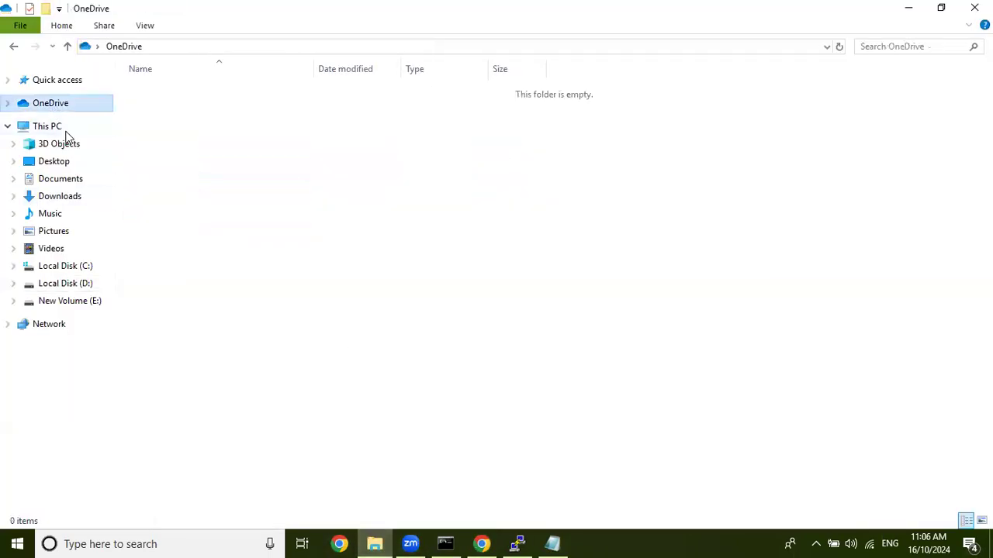
{"action": "left_click", "coordinate": [62, 128]}
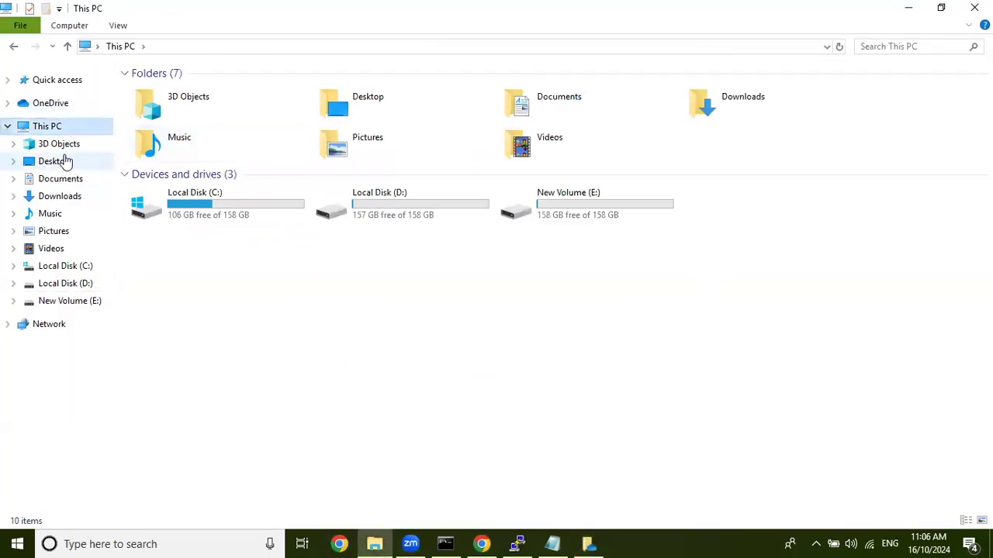
{"action": "left_click", "coordinate": [63, 160]}
{"action": "double_click", "coordinate": [235, 91]}
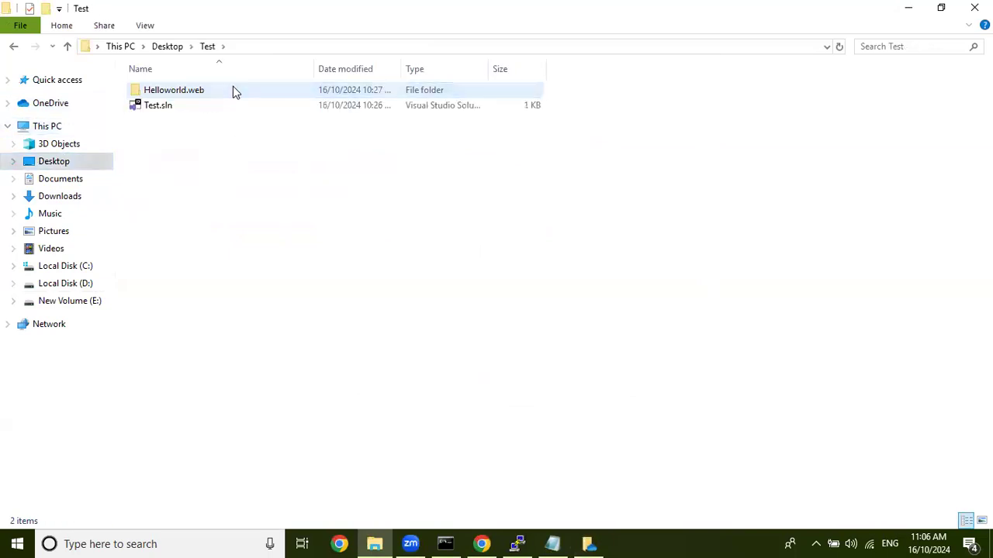
{"action": "double_click", "coordinate": [234, 91]}
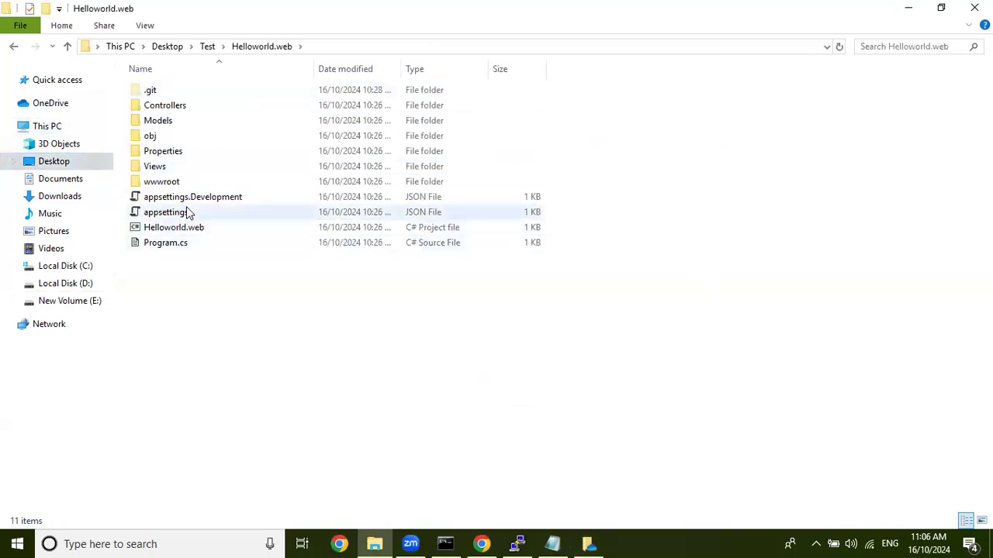
{"action": "double_click", "coordinate": [193, 173]}
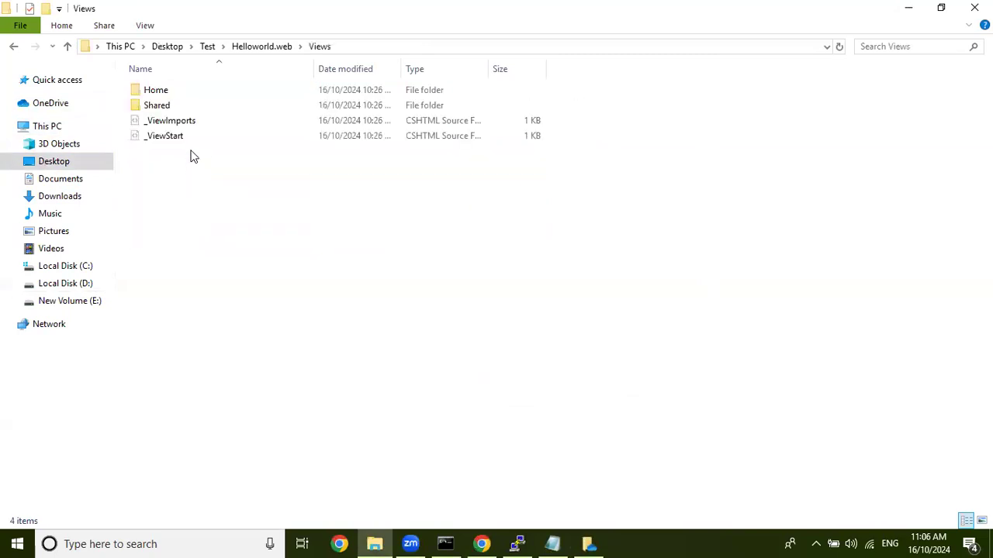
{"action": "double_click", "coordinate": [207, 90]}
Open the Index file in Visual Studio Code.
{"action": "right_click", "coordinate": [206, 90]}
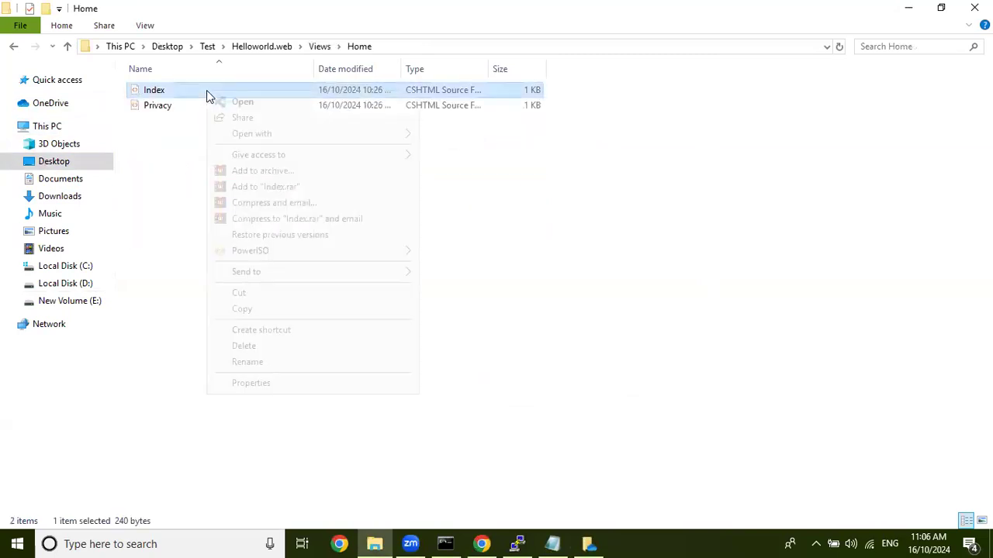
{"action": "mouse_move", "coordinate": [324, 134]}
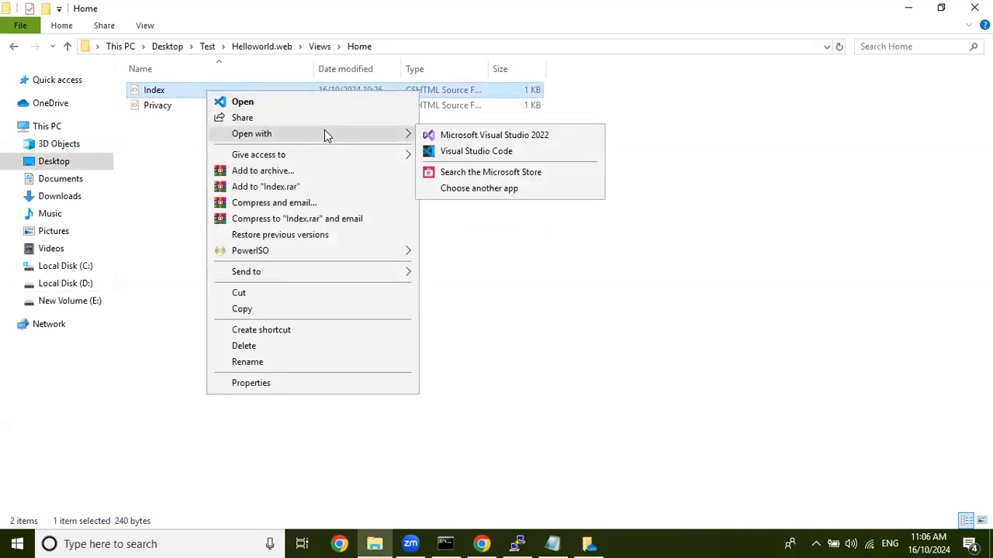
{"action": "left_click", "coordinate": [499, 151]}
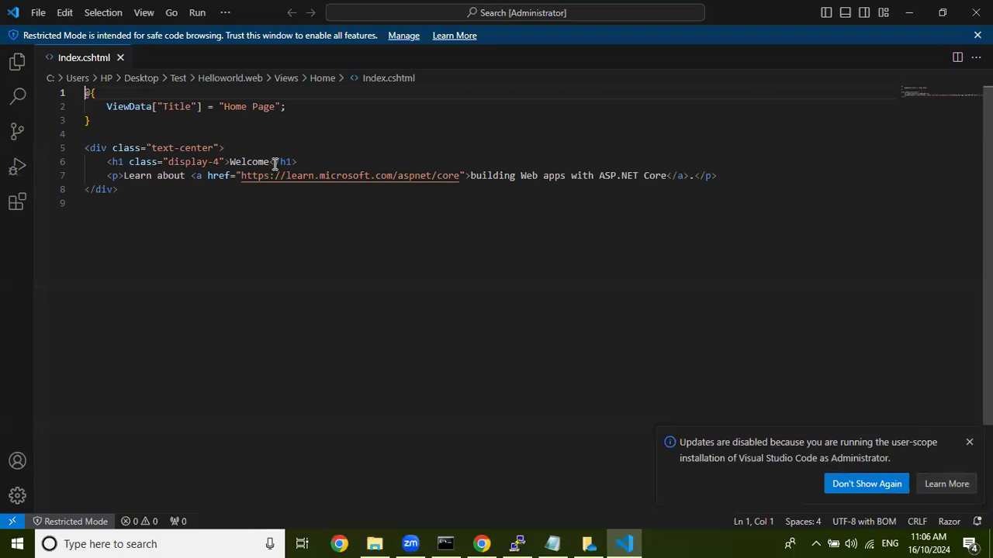
Extend the h1 heading on line 6 to "Welcome to Azure DevOps" and dismiss the two notifications.
{"action": "left_click", "coordinate": [272, 160]}
{"action": "type", "text": "to Azure DevOps"}
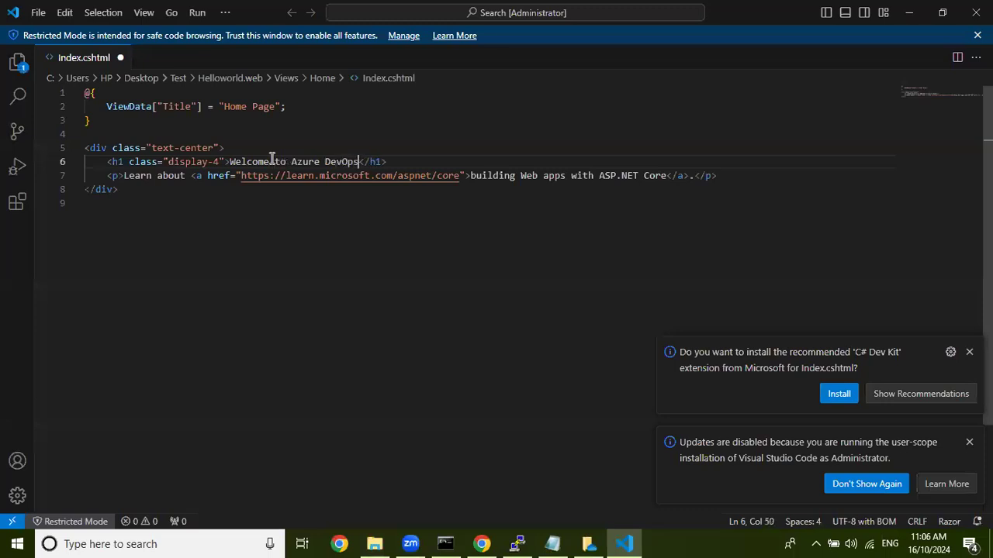
{"action": "left_click", "coordinate": [969, 351]}
{"action": "left_click", "coordinate": [969, 442]}
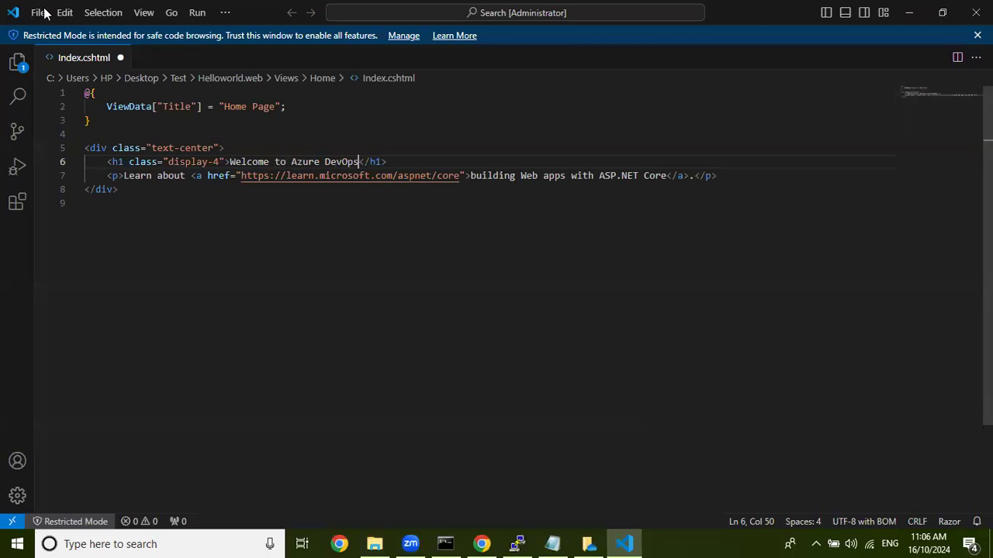
Save all changes to Index.cshtml and close Visual Studio Code.
{"action": "left_click", "coordinate": [37, 13]}
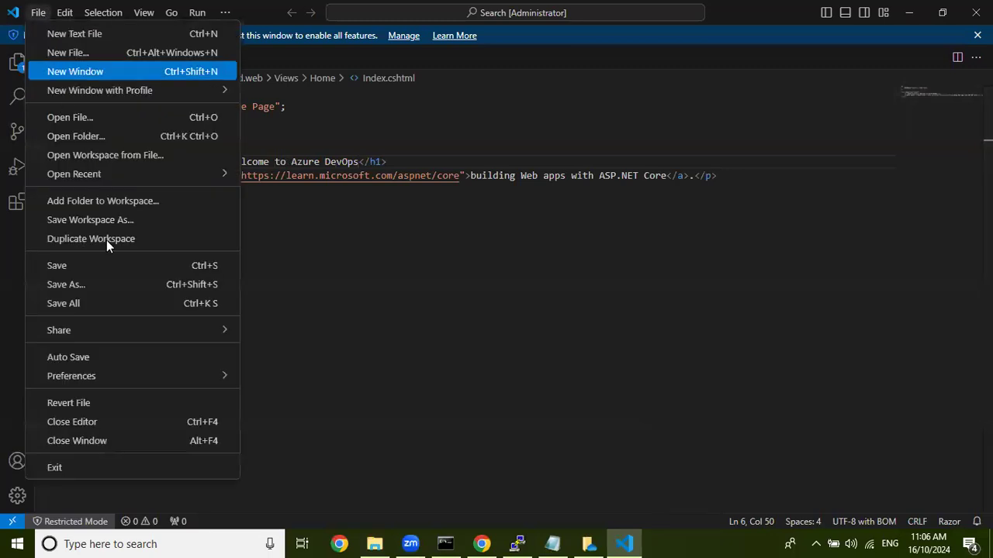
{"action": "left_click", "coordinate": [91, 303]}
{"action": "left_click", "coordinate": [975, 13]}
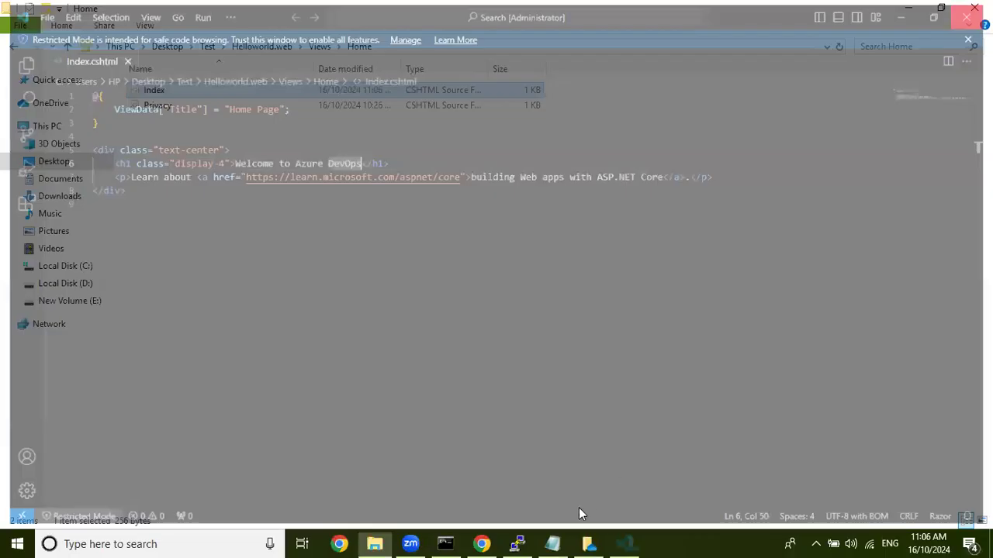
Switch to Command Prompt, check the Helloworld.web repository with git status, and stage all changes with git add.
{"action": "left_click", "coordinate": [439, 540]}
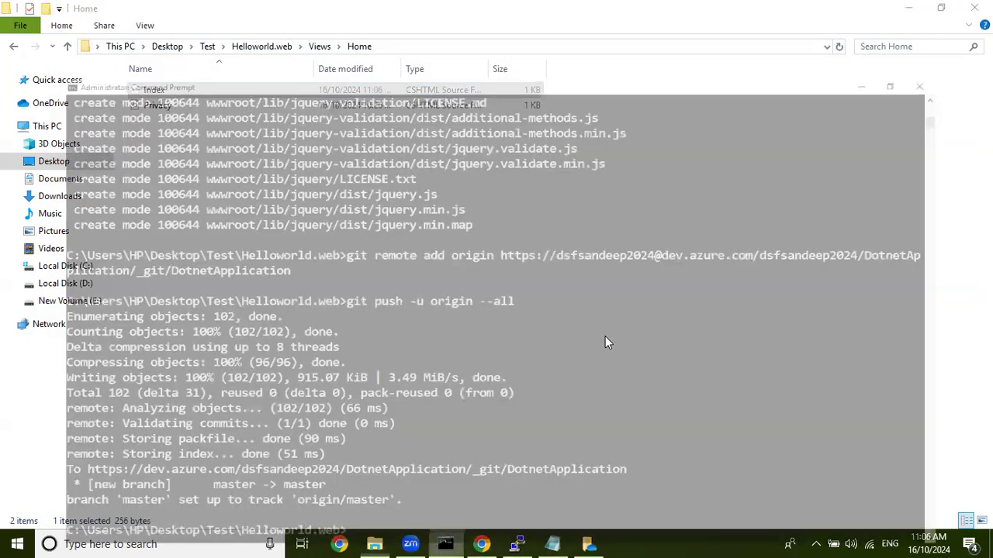
{"action": "key", "text": "Return"}
{"action": "scroll", "coordinate": [607, 343], "scroll_direction": "down", "scroll_amount": 9}
{"action": "type", "text": "git status"}
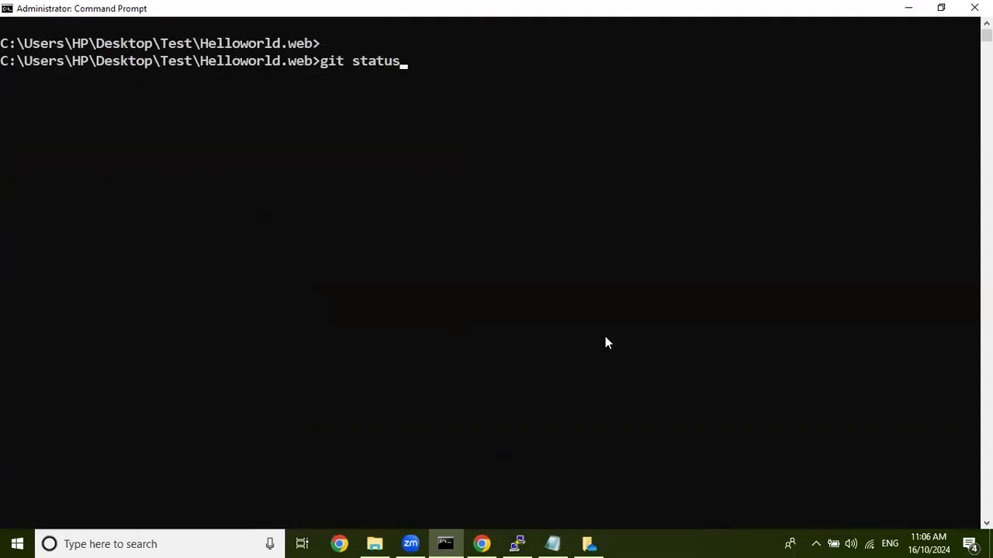
{"action": "key", "text": "Return"}
{"action": "type", "text": "git add ."}
{"action": "key", "text": "Return"}
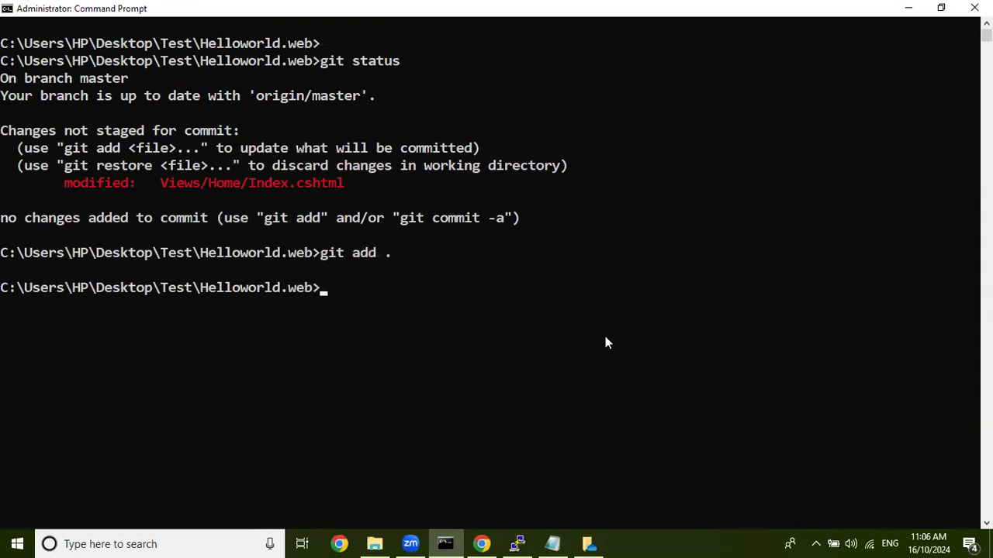
Commit the staged change by running git commit -m "secound commit".
{"action": "type", "text": "git commit -"}
{"action": "key", "text": "Home"}
{"action": "type", "text": "-"}
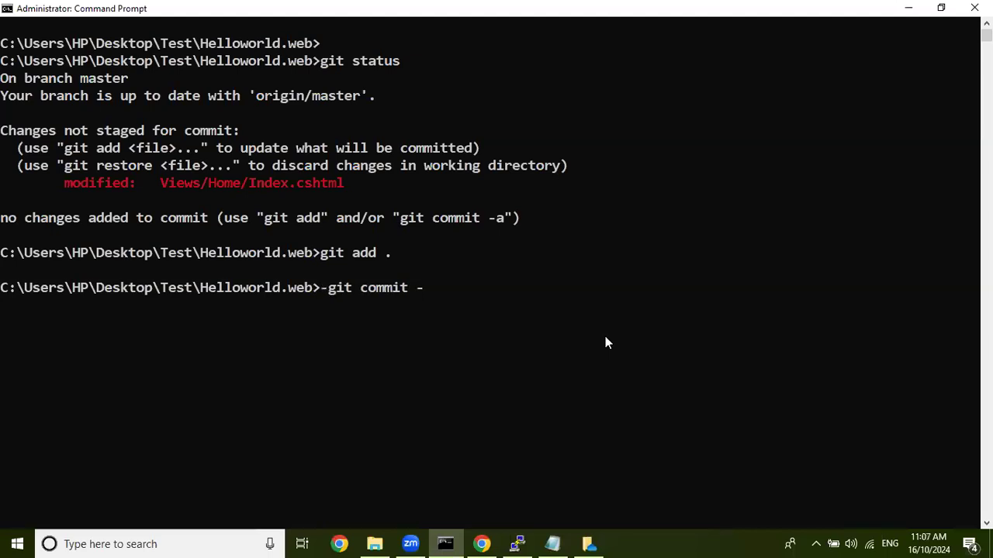
{"action": "key", "text": "BackSpace"}
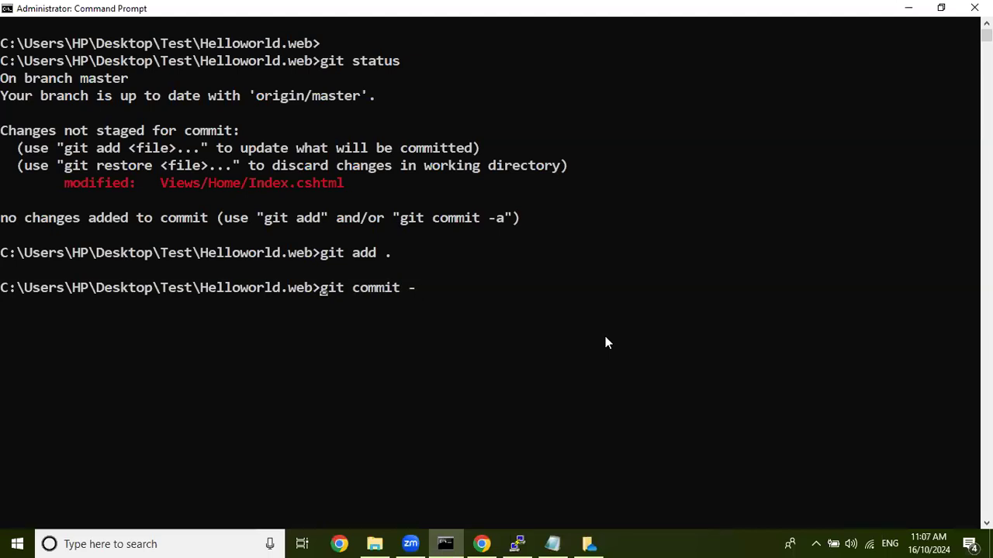
{"action": "key", "text": "Right"}
{"action": "key", "text": "Right"}
{"action": "key", "text": "Right"}
{"action": "key", "text": "Right"}
{"action": "key", "text": "Right"}
{"action": "key", "text": "Right"}
{"action": "key", "text": "Right"}
{"action": "key", "text": "Right"}
{"action": "key", "text": "Right"}
{"action": "key", "text": "Right"}
{"action": "type", "text": "m "}
{"action": "type", "text": "\"secound com"}
{"action": "type", "text": "mo"}
{"action": "key", "text": "BackSpace"}
{"action": "type", "text": "it\""}
{"action": "key", "text": "Return"}
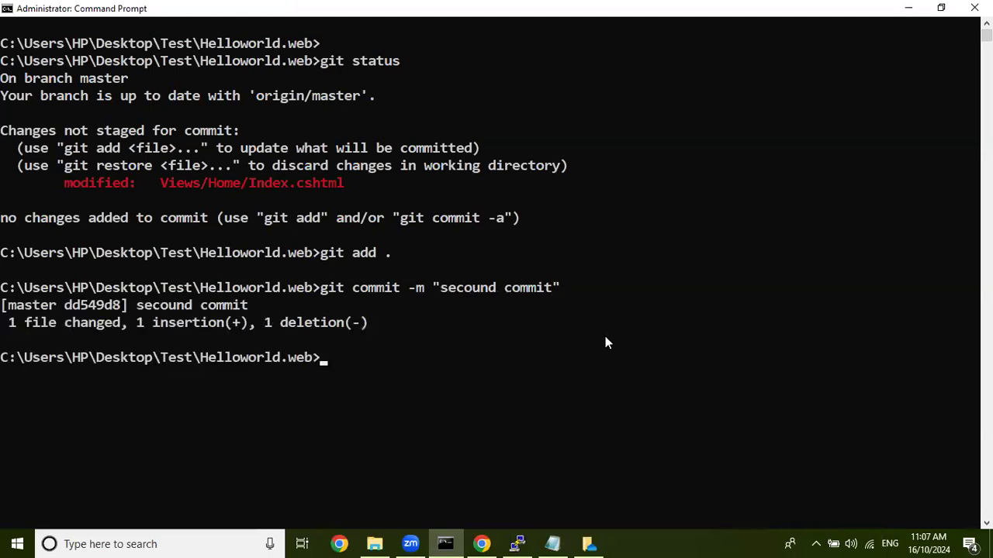
{"action": "type", "text": "git remote ad"}
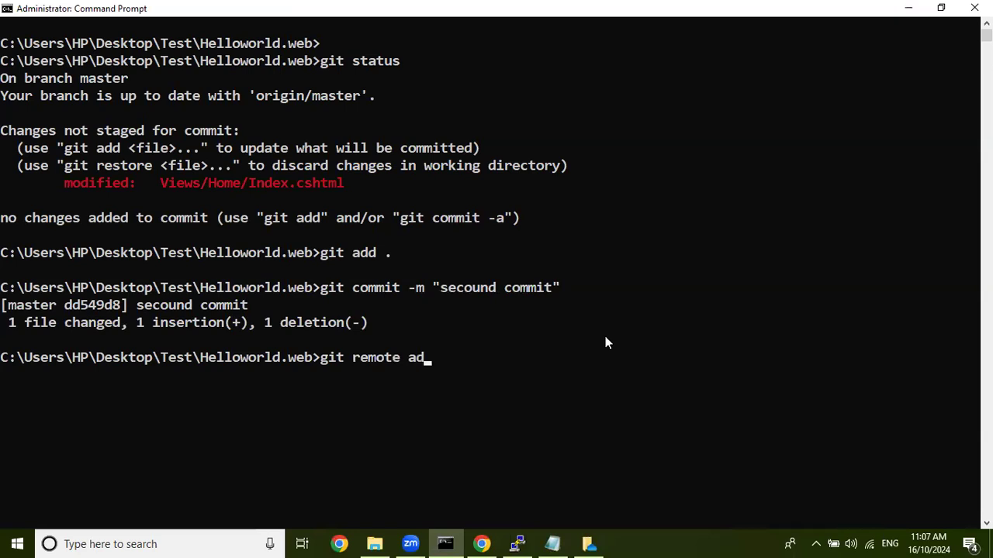
{"action": "type", "text": "d origib"}
{"action": "key", "text": "BackSpace"}
{"action": "key", "text": "BackSpace"}
{"action": "key", "text": "BackSpace"}
{"action": "key", "text": "BackSpace"}
{"action": "key", "text": "BackSpace"}
{"action": "key", "text": "BackSpace"}
{"action": "key", "text": "BackSpace"}
{"action": "key", "text": "BackSpace"}
{"action": "key", "text": "BackSpace"}
{"action": "key", "text": "BackSpace"}
{"action": "key", "text": "BackSpace"}
{"action": "key", "text": "BackSpace"}
{"action": "key", "text": "BackSpace"}
{"action": "key", "text": "BackSpace"}
{"action": "key", "text": "BackSpace"}
{"action": "key", "text": "BackSpace"}
Try to push all branches to the remote by running git push -u origin --all.
{"action": "type", "text": "pusg"}
{"action": "key", "text": "BackSpace"}
{"action": "type", "text": "h"}
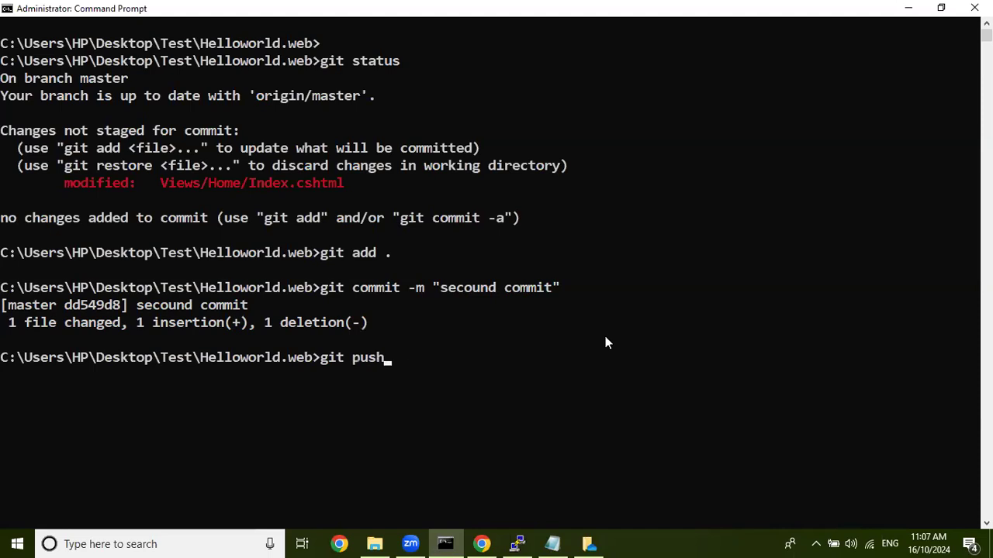
{"action": "type", "text": " -u orgi"}
{"action": "key", "text": "BackSpace"}
{"action": "key", "text": "BackSpace"}
{"action": "type", "text": "igin"}
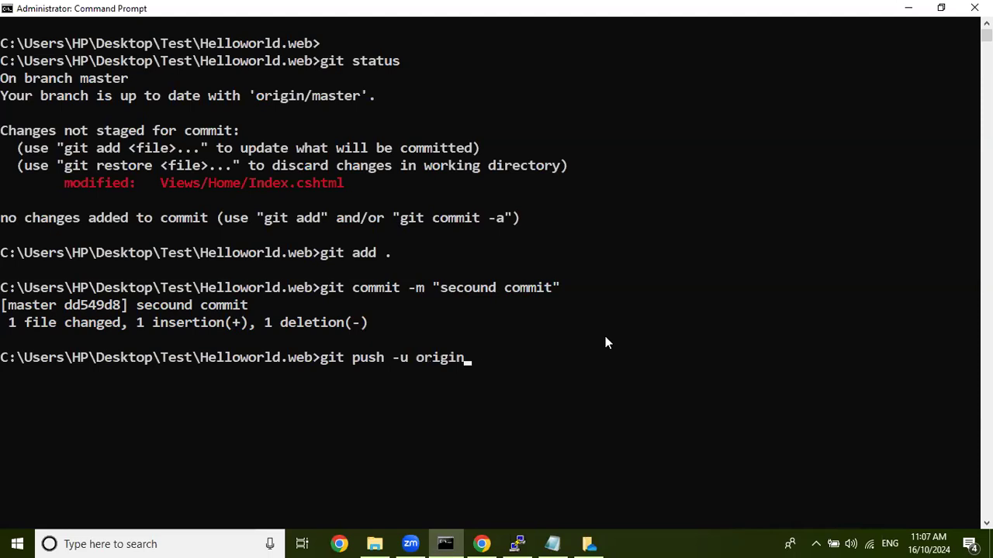
{"action": "type", "text": " --all"}
{"action": "key", "text": "Return"}
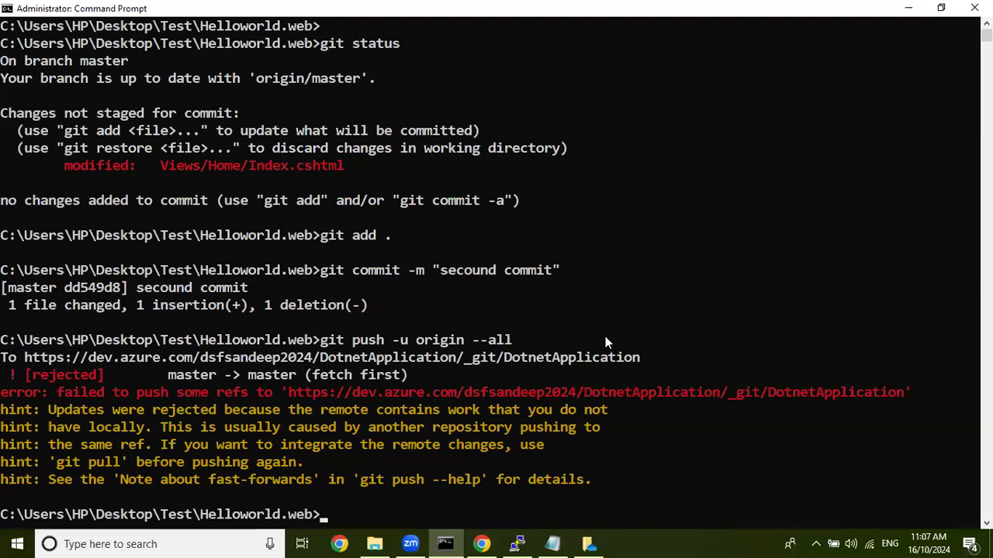
Try to run git remote add origin in the Helloworld.web folder, and clear the console with cls.
{"action": "key", "text": "Up"}
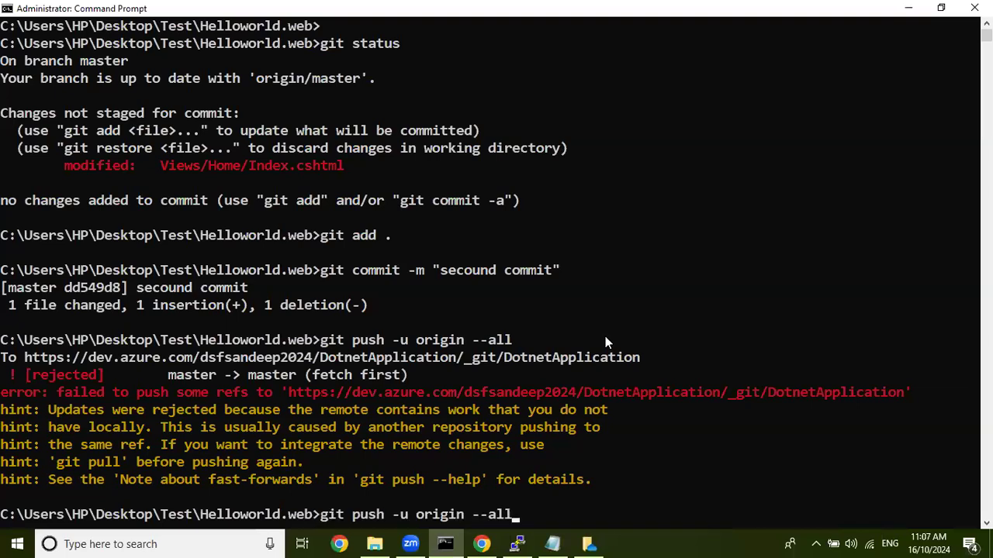
{"action": "key", "text": "BackSpace"}
{"action": "key", "text": "BackSpace"}
{"action": "key", "text": "BackSpace"}
{"action": "key", "text": "BackSpace"}
{"action": "key", "text": "BackSpace"}
{"action": "key", "text": "BackSpace"}
{"action": "key", "text": "BackSpace"}
{"action": "key", "text": "BackSpace"}
{"action": "key", "text": "BackSpace"}
{"action": "key", "text": "BackSpace"}
{"action": "key", "text": "BackSpace"}
{"action": "key", "text": "BackSpace"}
{"action": "key", "text": "BackSpace"}
{"action": "key", "text": "BackSpace"}
{"action": "key", "text": "BackSpace"}
{"action": "key", "text": "BackSpace"}
{"action": "key", "text": "BackSpace"}
{"action": "key", "text": "BackSpace"}
{"action": "key", "text": "BackSpace"}
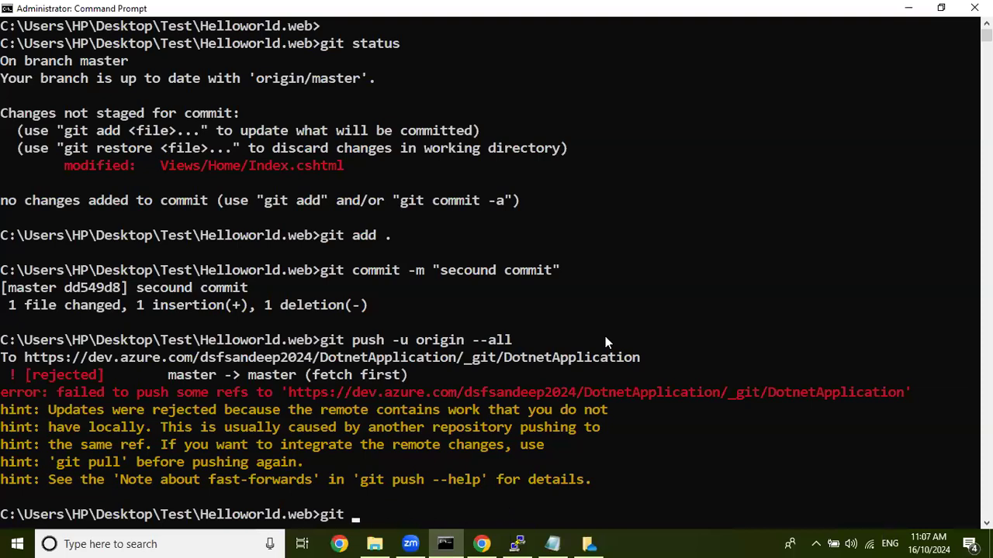
{"action": "type", "text": "remote add origin"}
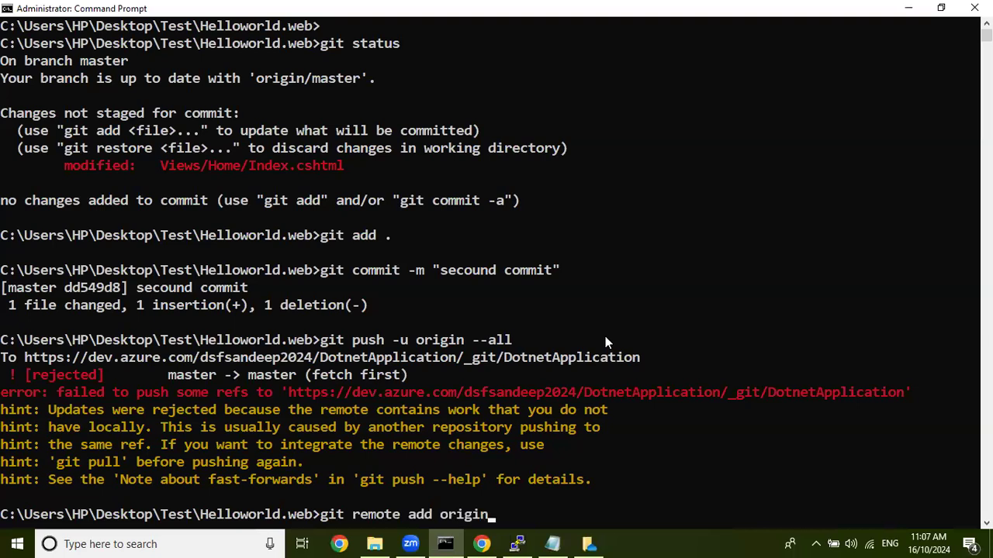
{"action": "key", "text": "Return"}
{"action": "type", "text": "cls"}
{"action": "key", "text": "Return"}
{"action": "key", "text": "Return"}
Switch to Chrome and view the DotnetApplication repository's files in Azure DevOps.
{"action": "left_click", "coordinate": [375, 544]}
{"action": "left_click", "coordinate": [481, 544]}
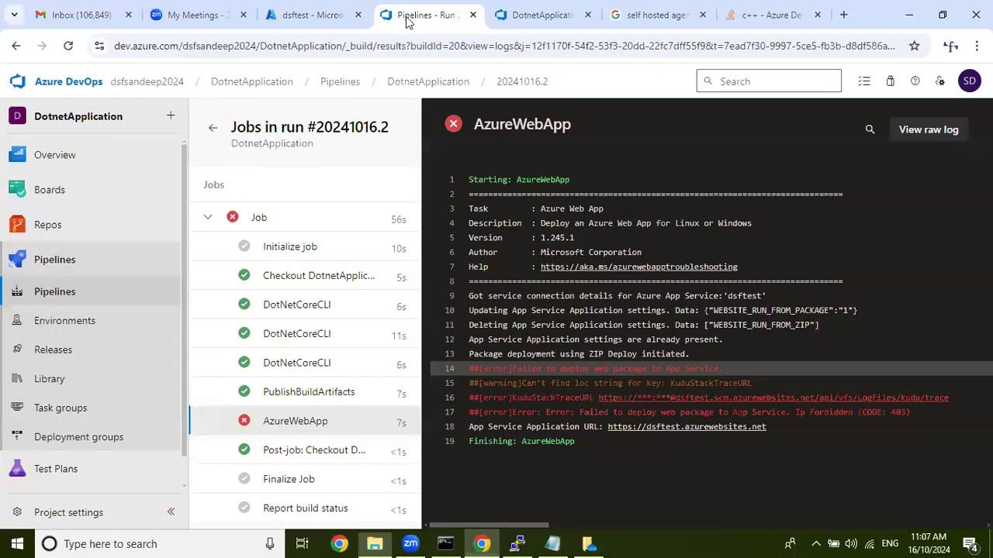
{"action": "left_click", "coordinate": [97, 230]}
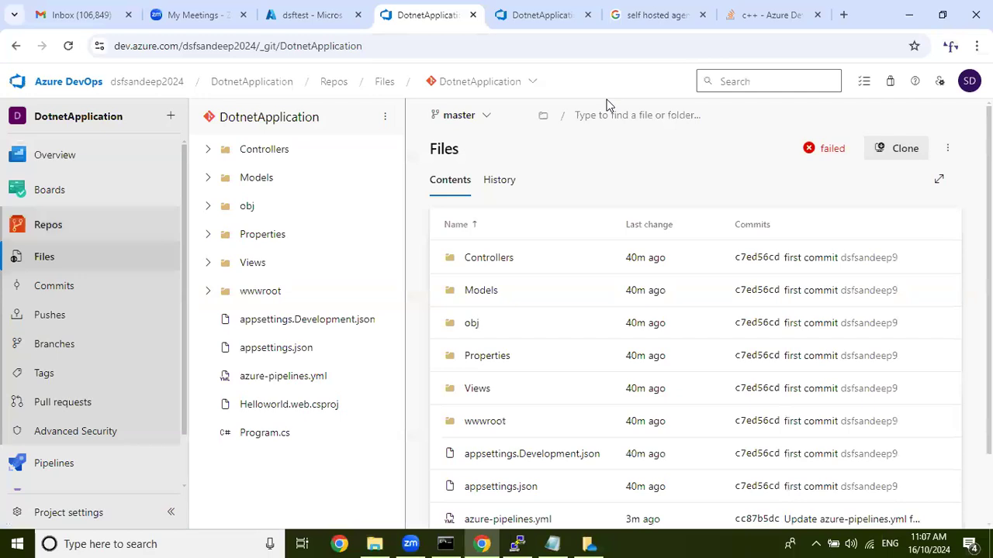
Minimize the PuTTY session, return to Command Prompt and try to run git remote add origin master.
{"action": "left_click", "coordinate": [539, 543]}
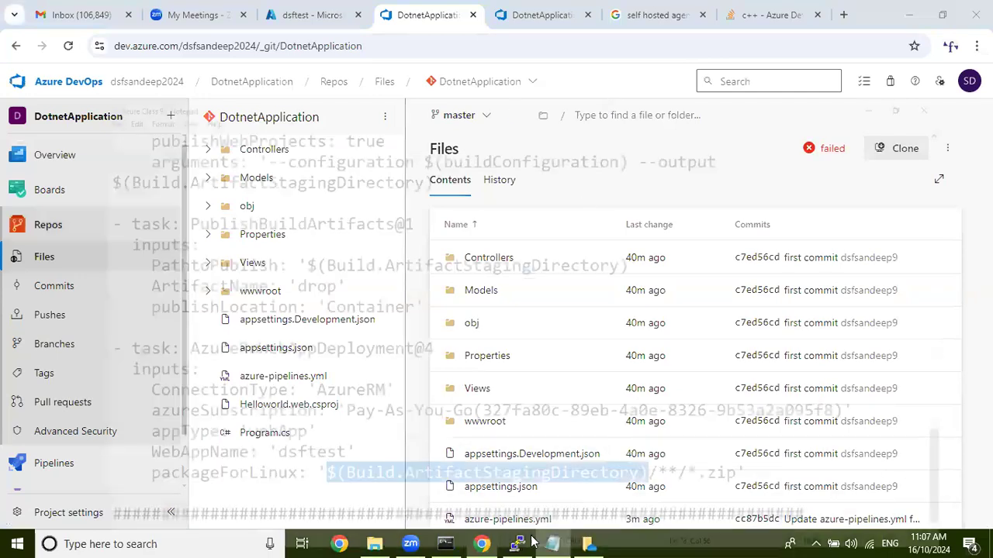
{"action": "key", "text": "alt+Tab"}
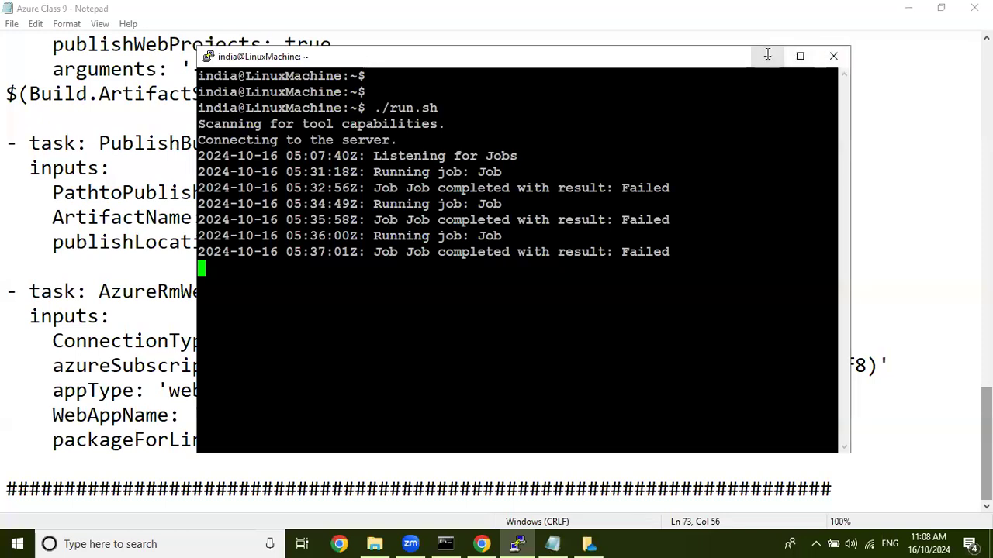
{"action": "left_click", "coordinate": [767, 56]}
{"action": "left_click", "coordinate": [446, 542]}
{"action": "key", "text": "Up"}
{"action": "key", "text": "Up"}
{"action": "type", "text": "master"}
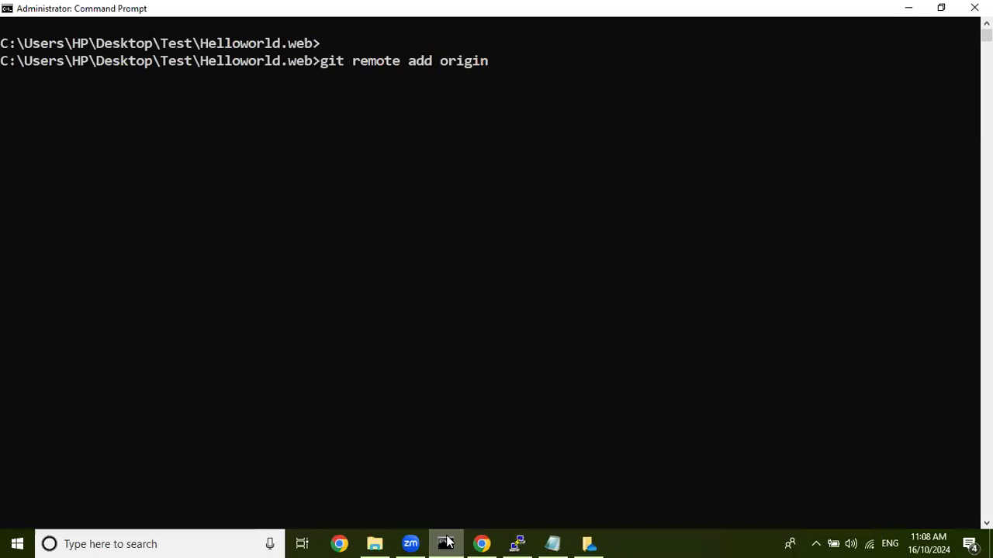
{"action": "key", "text": "Return"}
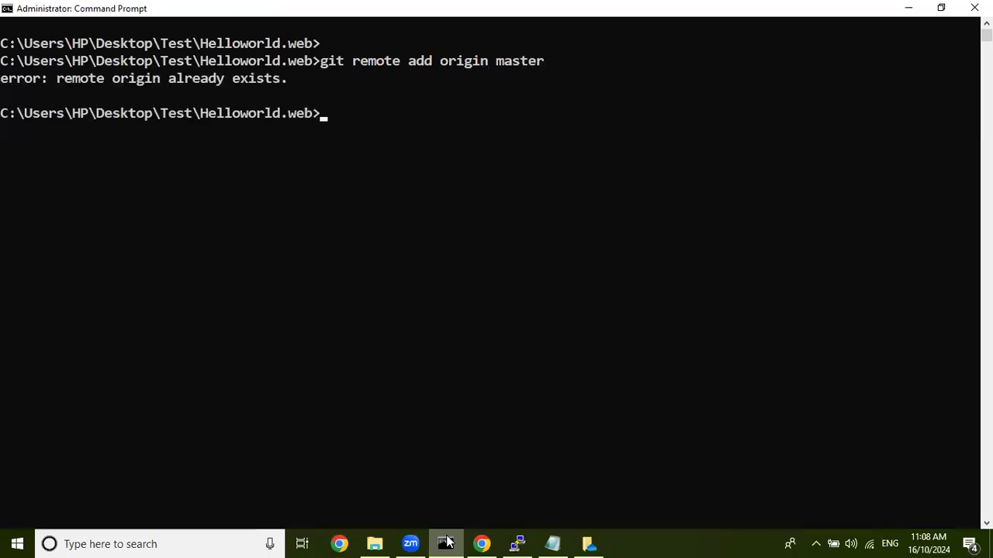
Try to push the local master branch to the remote by running git push -u origin master.
{"action": "type", "text": "git push -u origin master"}
{"action": "key", "text": "Return"}
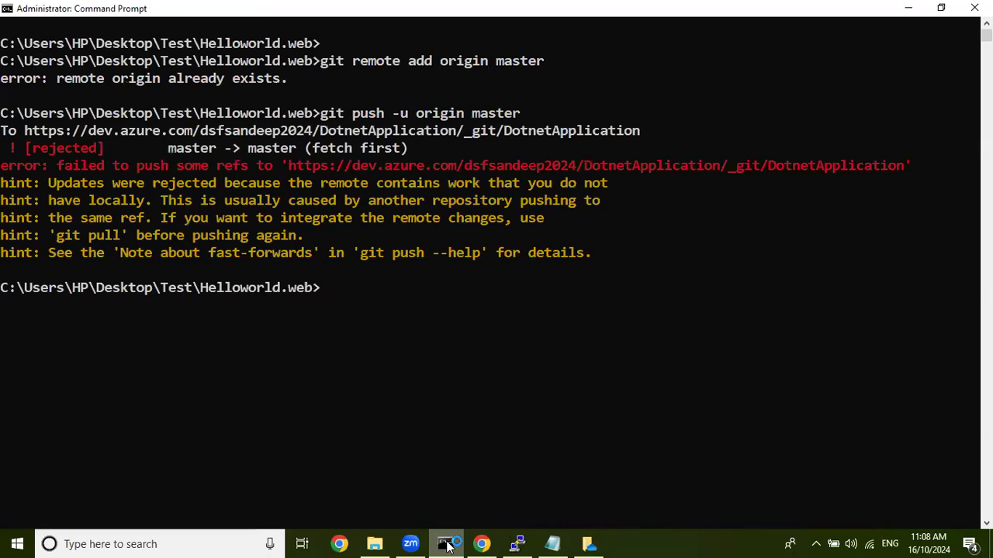
Fetch and merge the remote repository's changes into the local branch by running git pull.
{"action": "left_click", "coordinate": [447, 547]}
{"action": "right_click", "coordinate": [447, 547]}
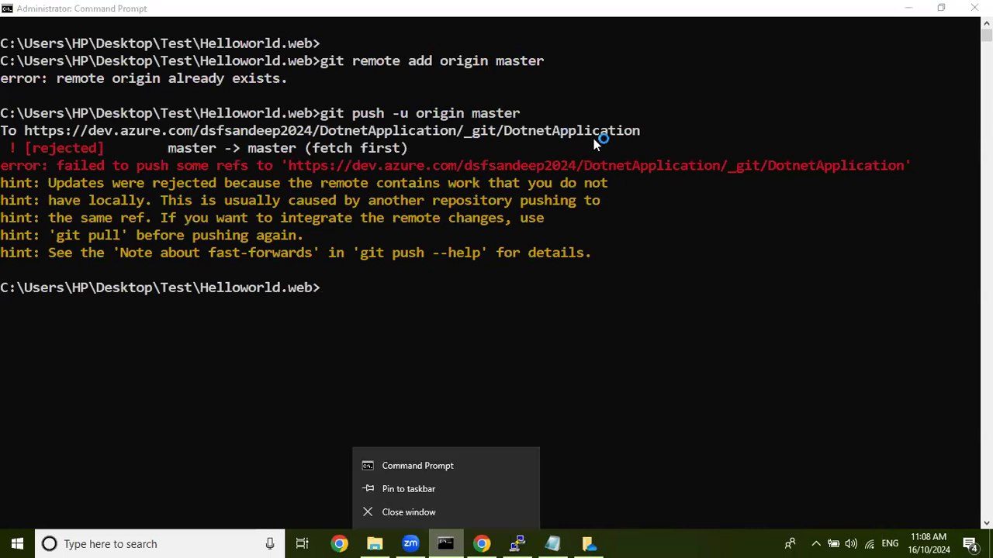
{"action": "left_click", "coordinate": [486, 310]}
{"action": "type", "text": "git pull"}
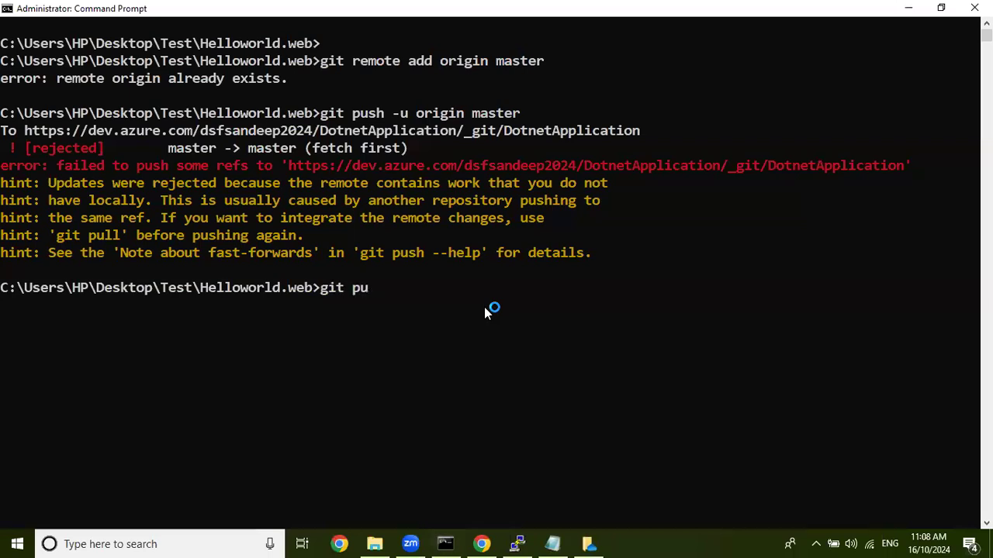
{"action": "key", "text": "Return"}
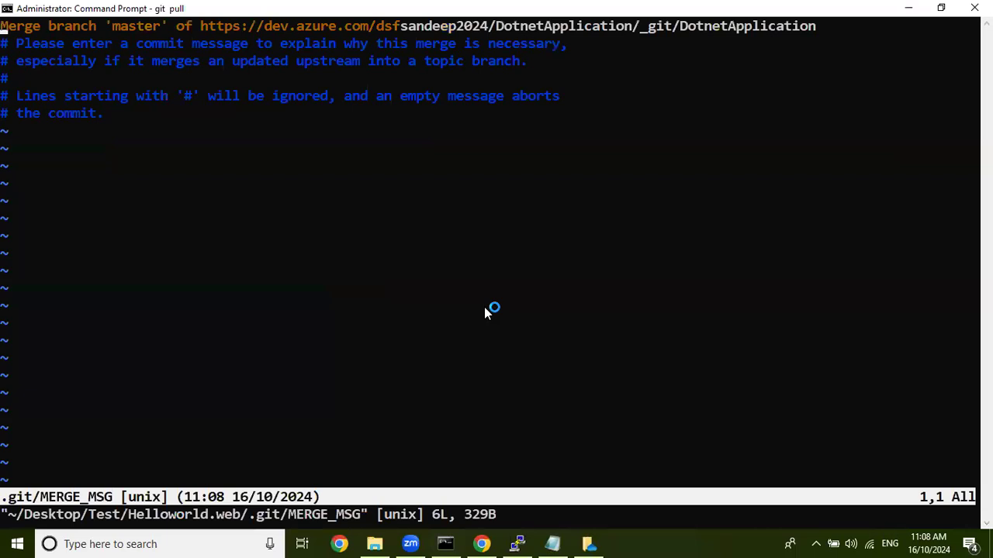
Keep the default merge commit message, then save and quit the editor with :wq.
{"action": "key", "text": "i"}
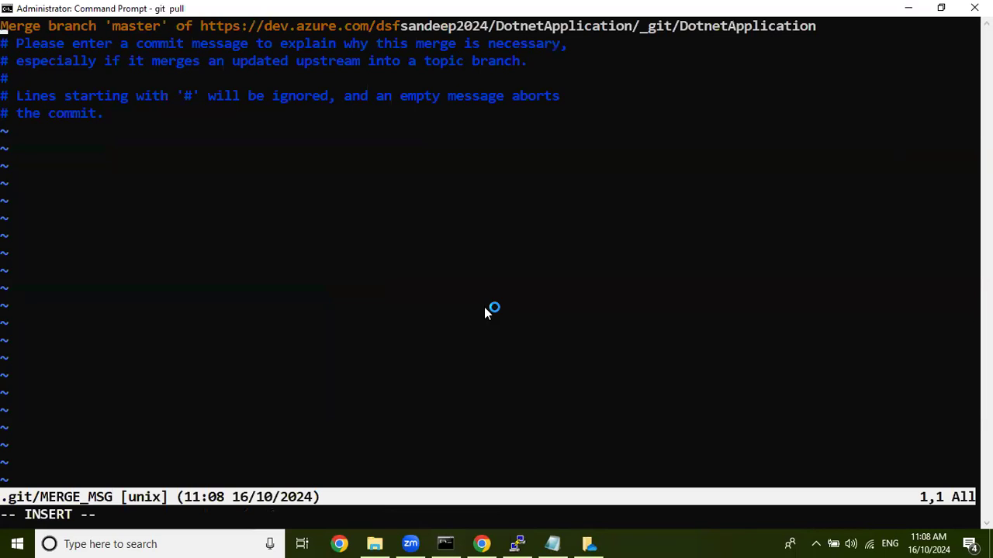
{"action": "key", "text": "Escape"}
{"action": "type", "text": ":wq"}
{"action": "key", "text": "Return"}
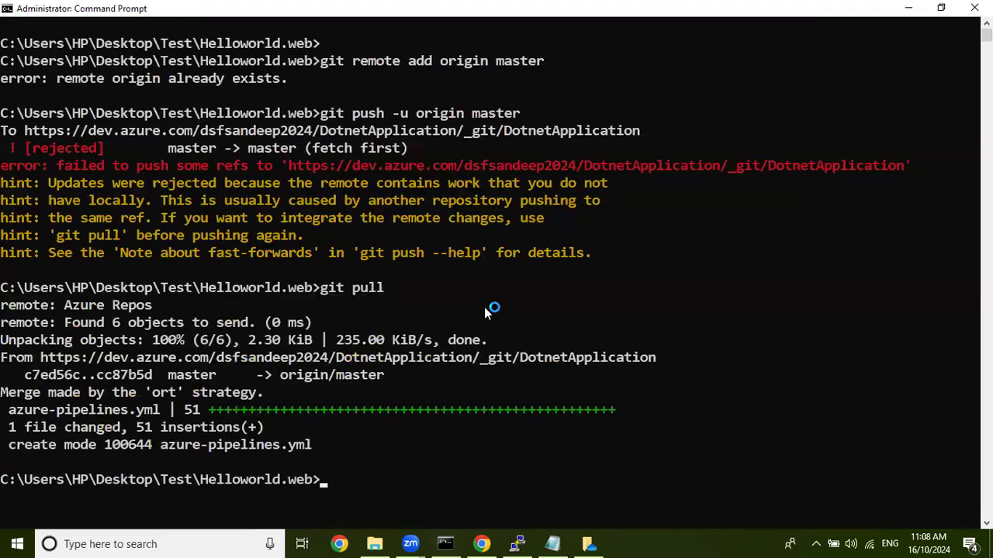
Push the merged master branch by rerunning git push -u origin master, and minimize Command Prompt.
{"action": "scroll", "coordinate": [315, 254], "scroll_direction": "down", "scroll_amount": 6}
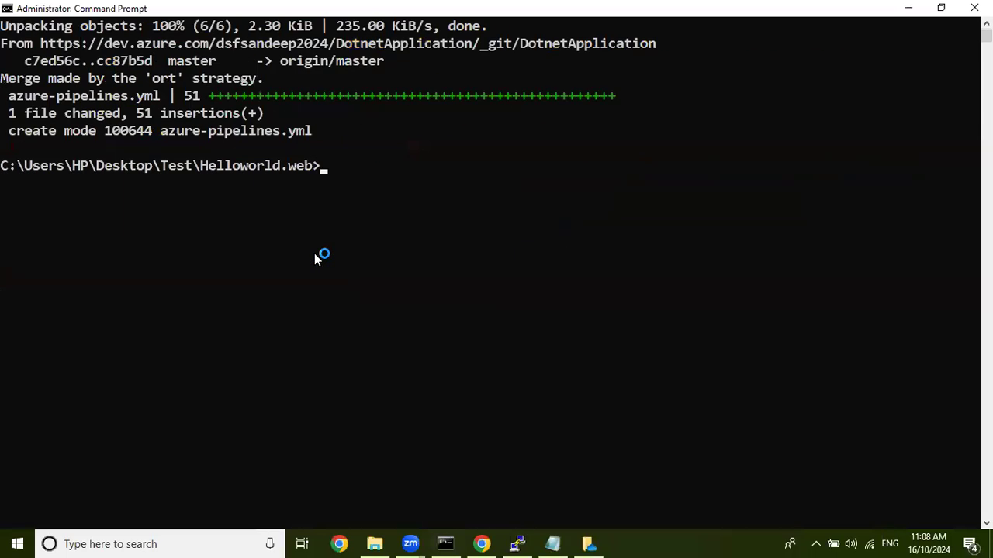
{"action": "scroll", "coordinate": [314, 253], "scroll_direction": "up", "scroll_amount": 3}
{"action": "key", "text": "Up"}
{"action": "key", "text": "Up"}
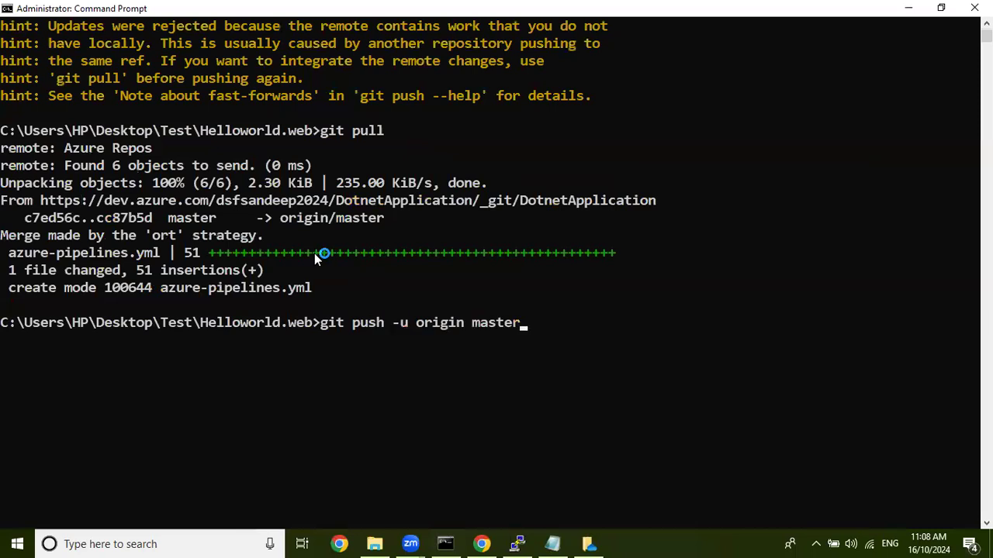
{"action": "key", "text": "Return"}
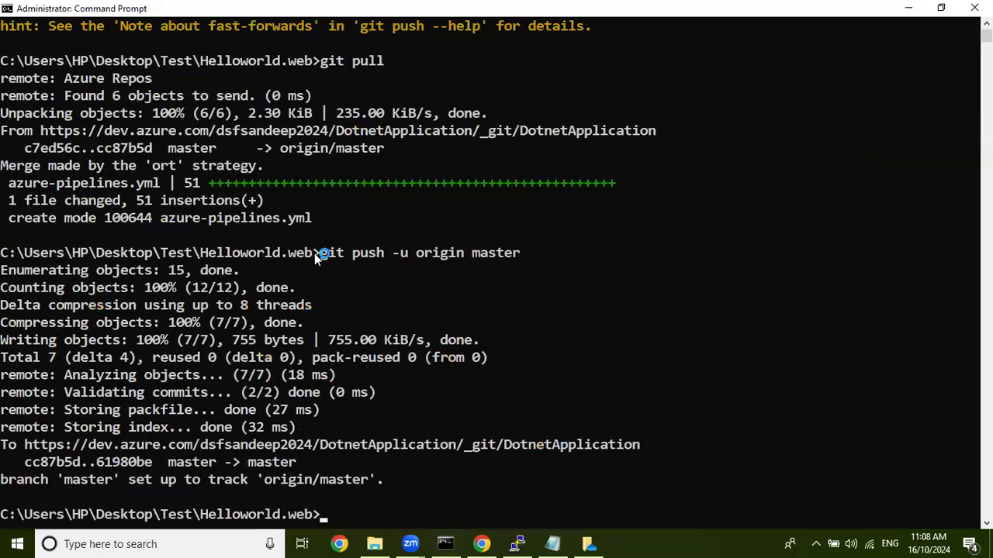
{"action": "left_click", "coordinate": [908, 9]}
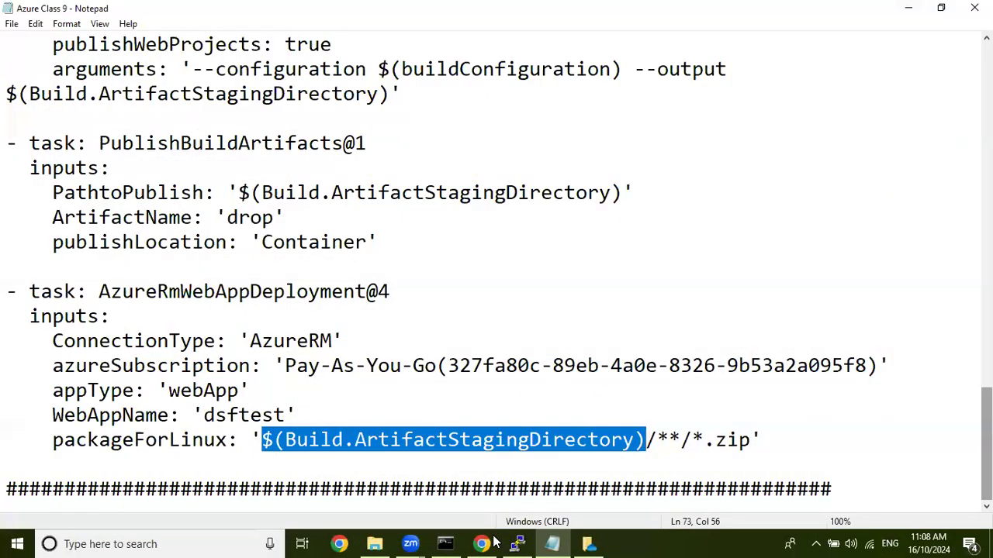
Switch to Azure DevOps, examine the job in DotnetApplication pipeline run #20241016.4, and check the repository's files.
{"action": "left_click", "coordinate": [118, 432]}
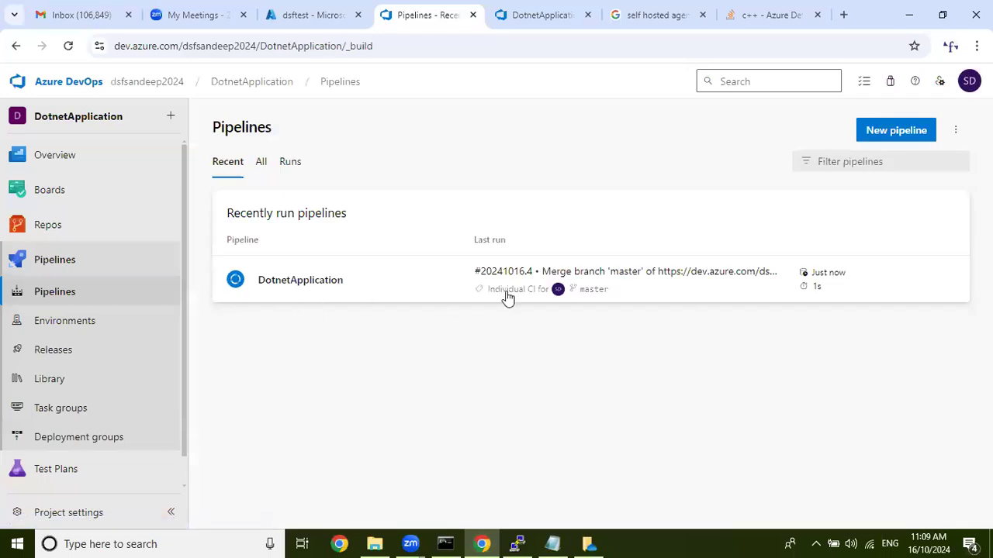
{"action": "left_click", "coordinate": [415, 279]}
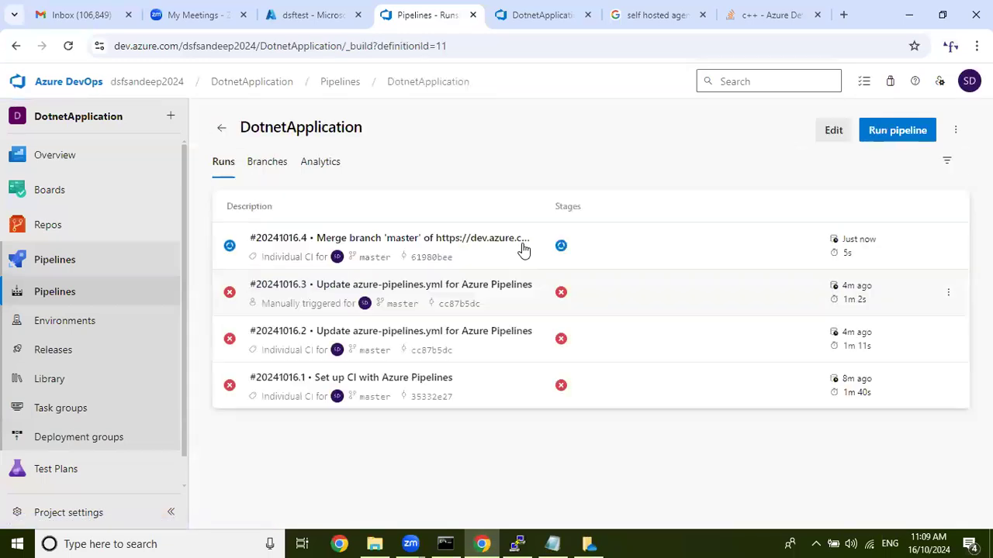
{"action": "left_click", "coordinate": [381, 240]}
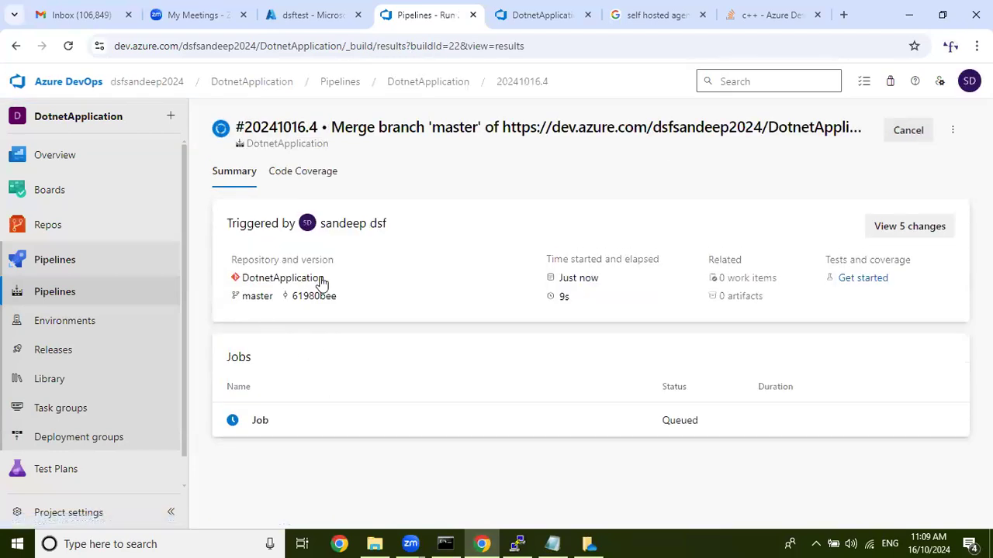
{"action": "left_click", "coordinate": [417, 416]}
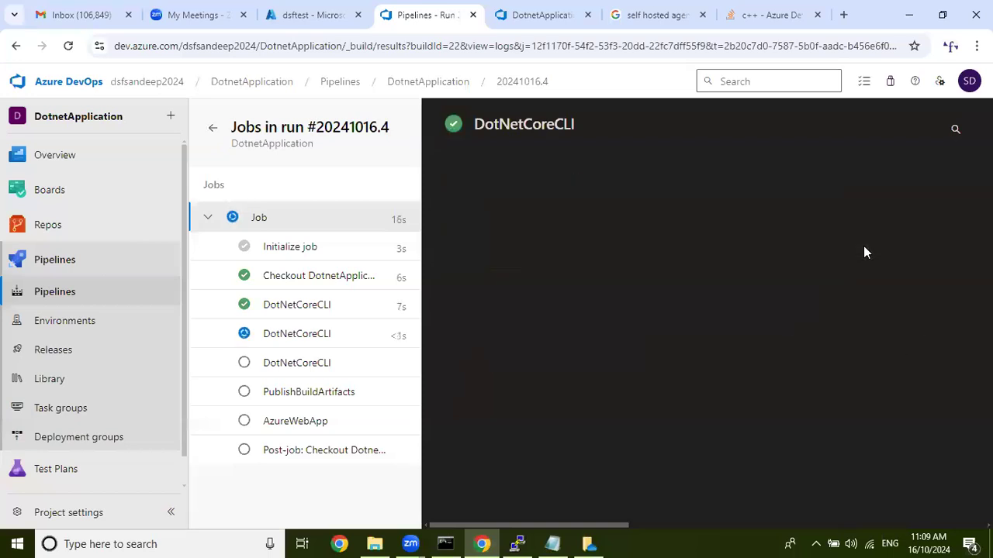
{"action": "left_click", "coordinate": [70, 225]}
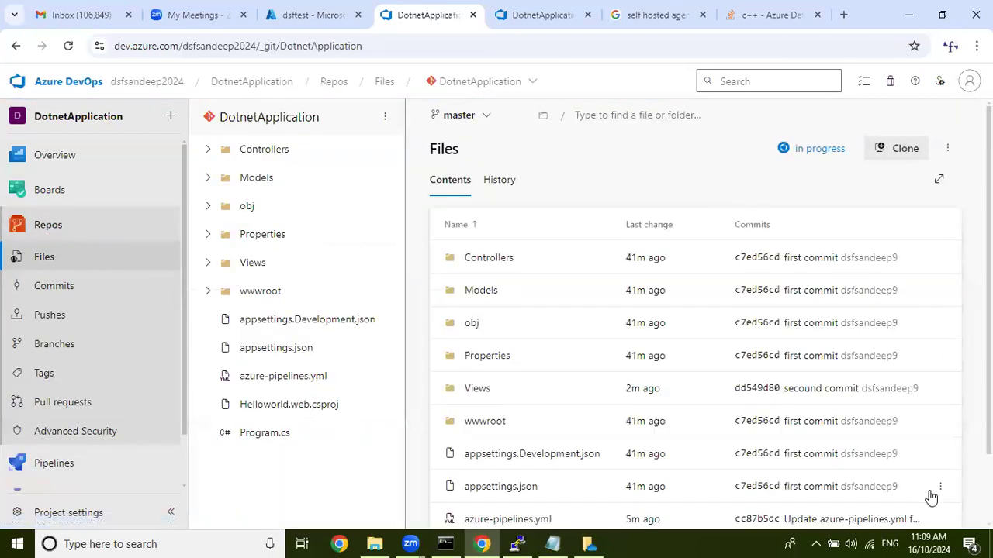
Switch to Notepad, save the Azure Class 9 notes and close the file.
{"action": "key", "text": "alt+Tab"}
{"action": "left_click", "coordinate": [11, 23]}
{"action": "left_click", "coordinate": [55, 73]}
{"action": "left_click", "coordinate": [975, 7]}
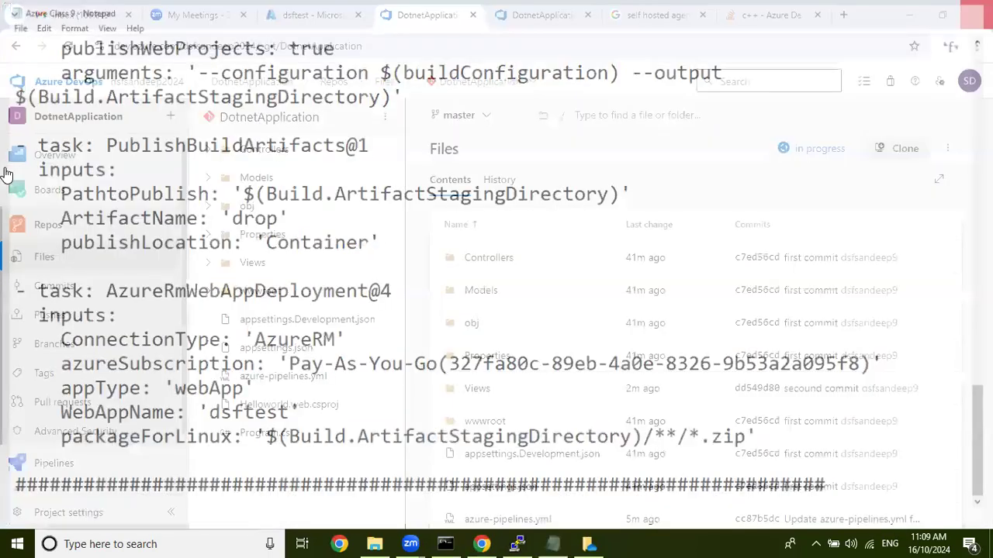
Leave the unsaved classic pipeline in Azure DevOps, discarding its changes, and open the DotnetApplication project from the organization's projects.
{"action": "mouse_move", "coordinate": [5, 173]}
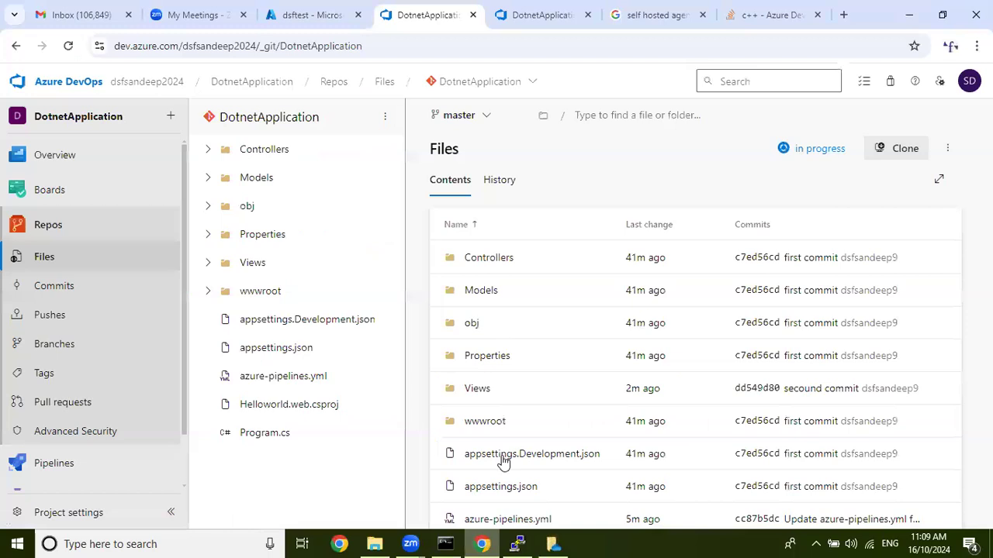
{"action": "left_click", "coordinate": [595, 8]}
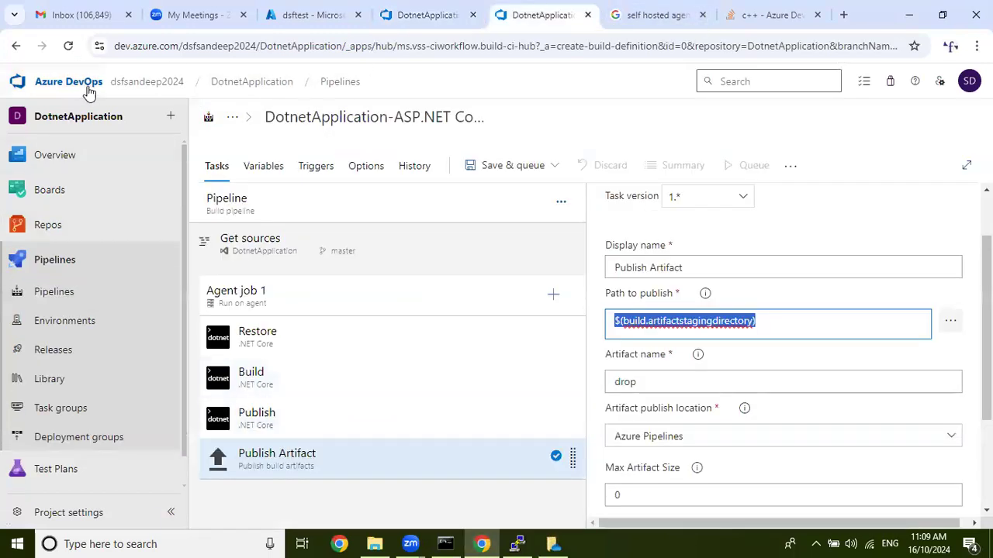
{"action": "left_click", "coordinate": [88, 88]}
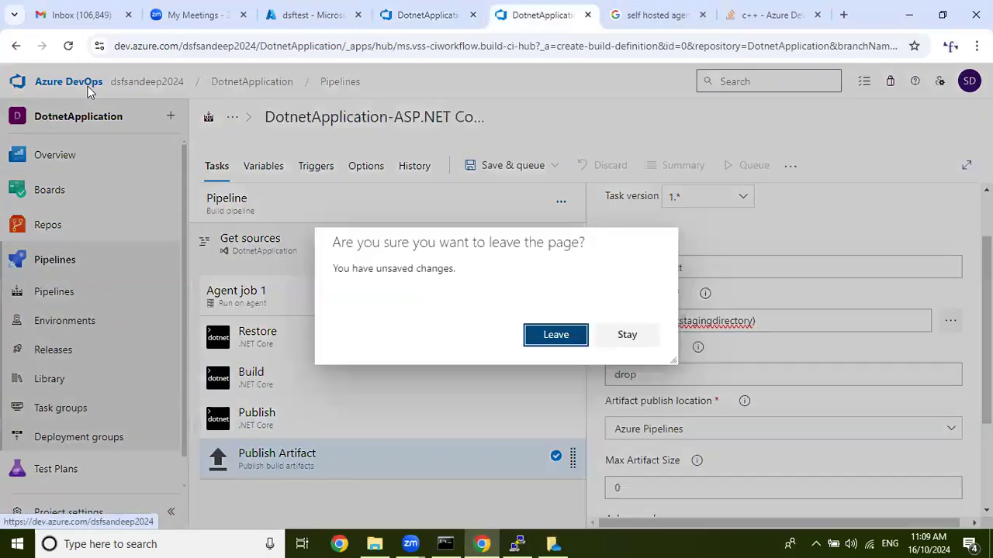
{"action": "left_click", "coordinate": [555, 334]}
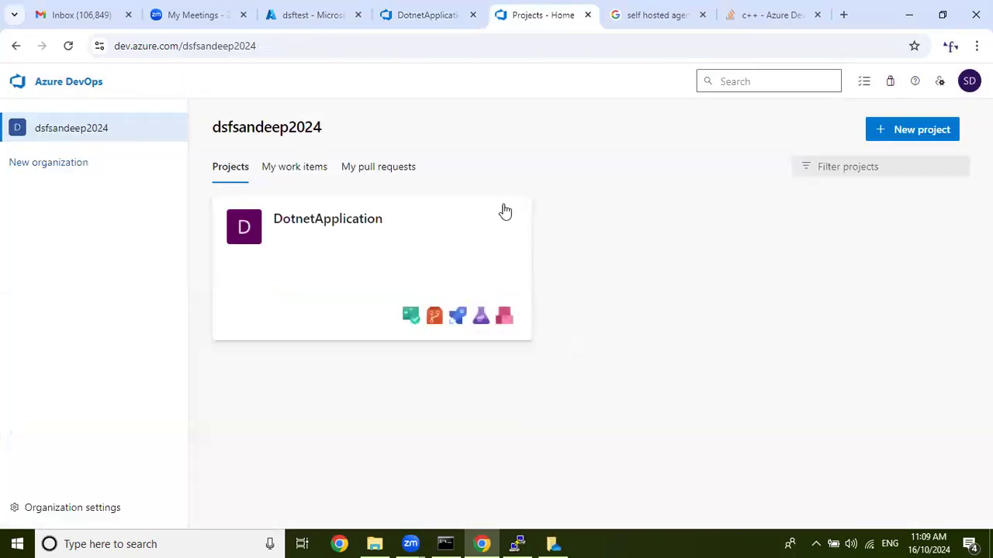
{"action": "left_click", "coordinate": [365, 233]}
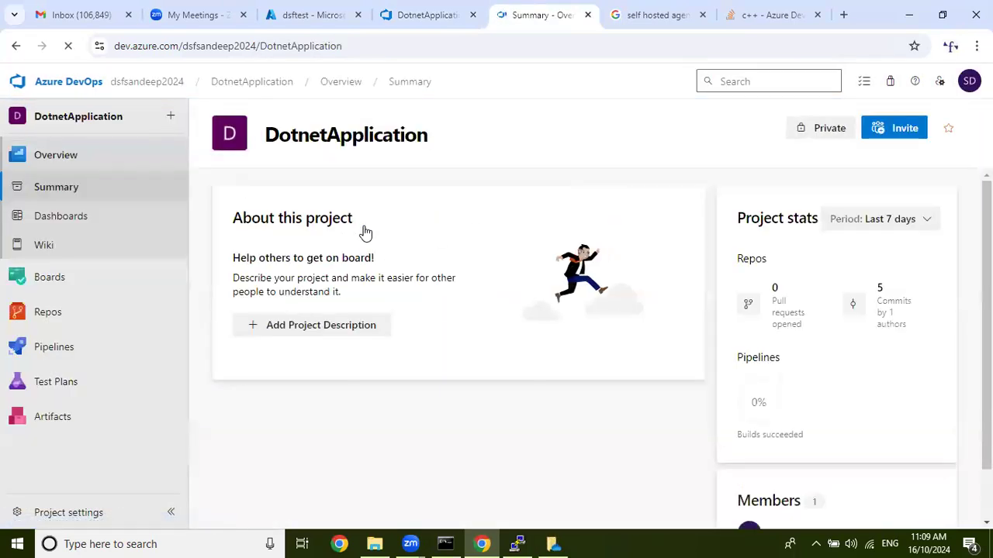
Delete the DotnetApplication project through its project settings, entering DotnetApplication as the confirmation name.
{"action": "left_click", "coordinate": [121, 518]}
{"action": "scroll", "coordinate": [367, 392], "scroll_direction": "down", "scroll_amount": 3}
{"action": "scroll", "coordinate": [365, 399], "scroll_direction": "down", "scroll_amount": 10}
{"action": "left_click", "coordinate": [262, 508]}
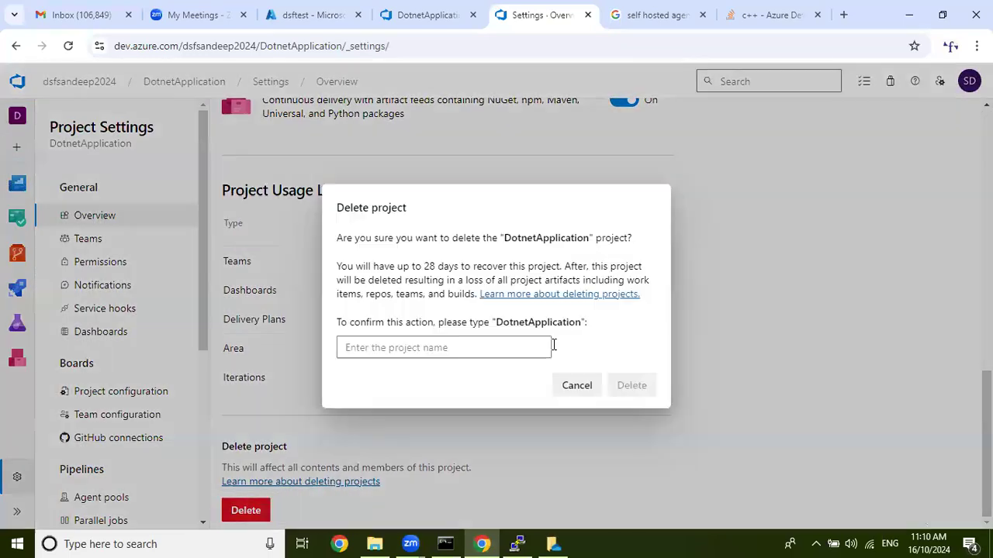
{"action": "left_click_drag", "start_coordinate": [495, 324], "coordinate": [574, 332]}
{"action": "key", "text": "ctrl+c"}
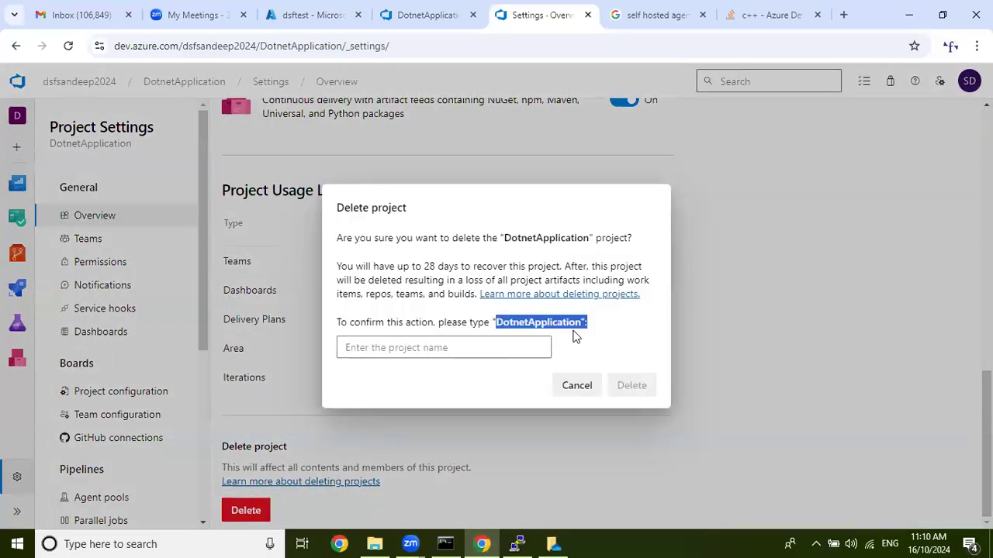
{"action": "left_click", "coordinate": [489, 349]}
{"action": "key", "text": "ctrl+v"}
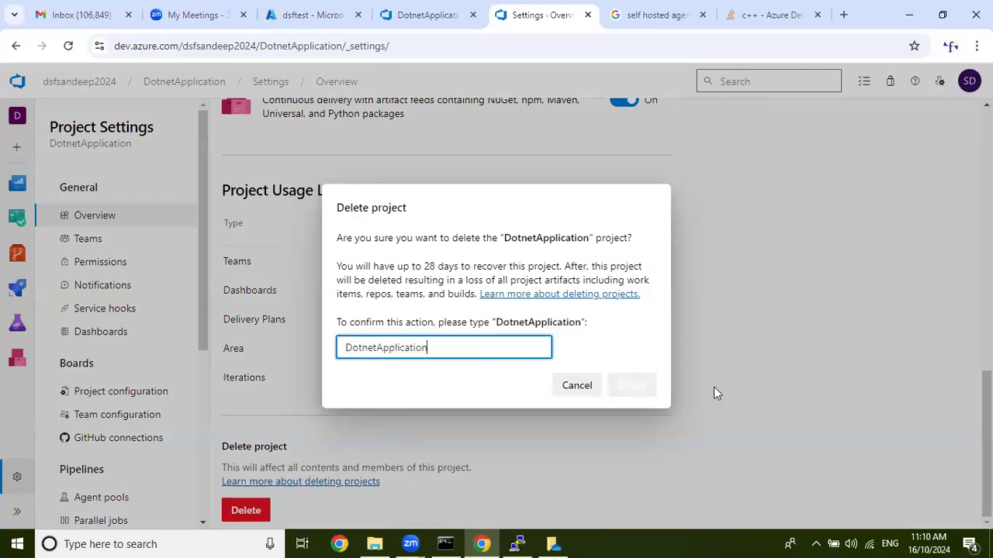
{"action": "left_click", "coordinate": [653, 385]}
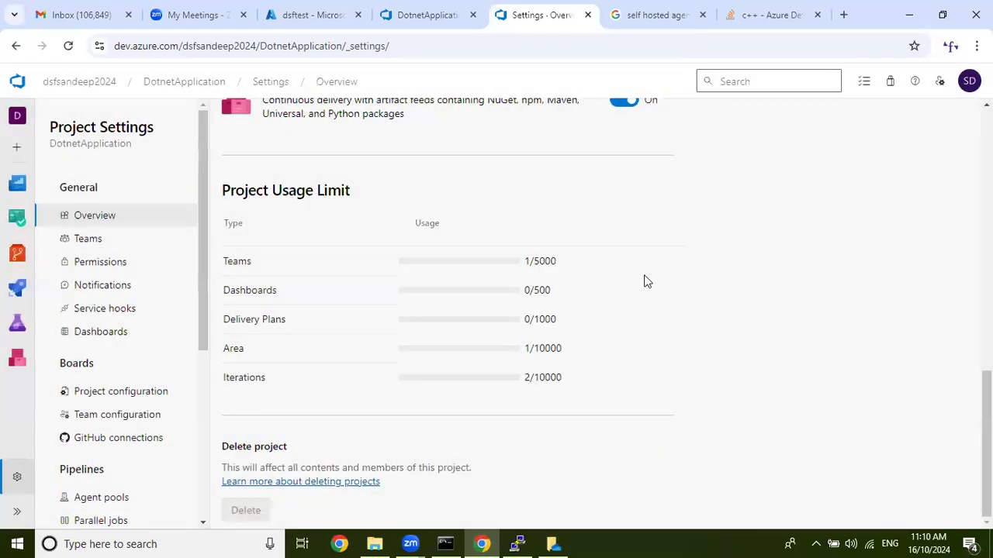
Switch to the Azure portal and delete the AzureTraining resource group with force delete for virtual machines, entering AzureTraining as the confirmation name.
{"action": "left_click", "coordinate": [321, 9]}
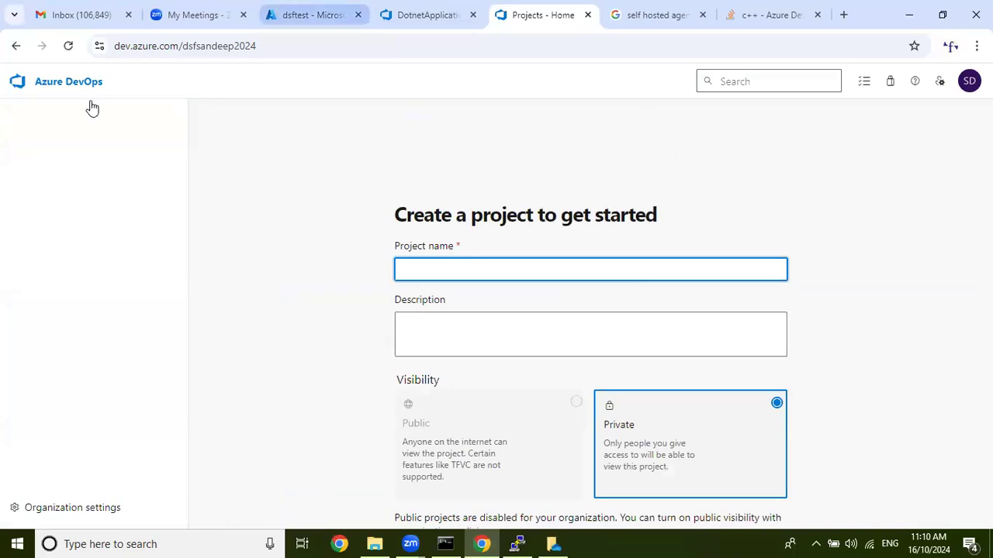
{"action": "left_click", "coordinate": [89, 84]}
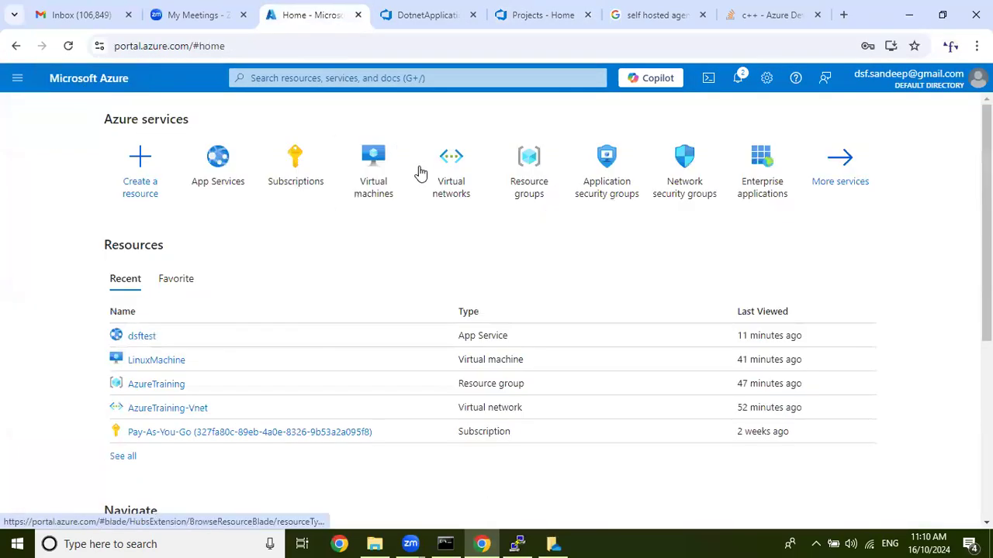
{"action": "left_click", "coordinate": [510, 176]}
{"action": "left_click_drag", "start_coordinate": [155, 306], "coordinate": [73, 305]}
{"action": "key", "text": "ctrl+c"}
{"action": "left_click", "coordinate": [129, 309]}
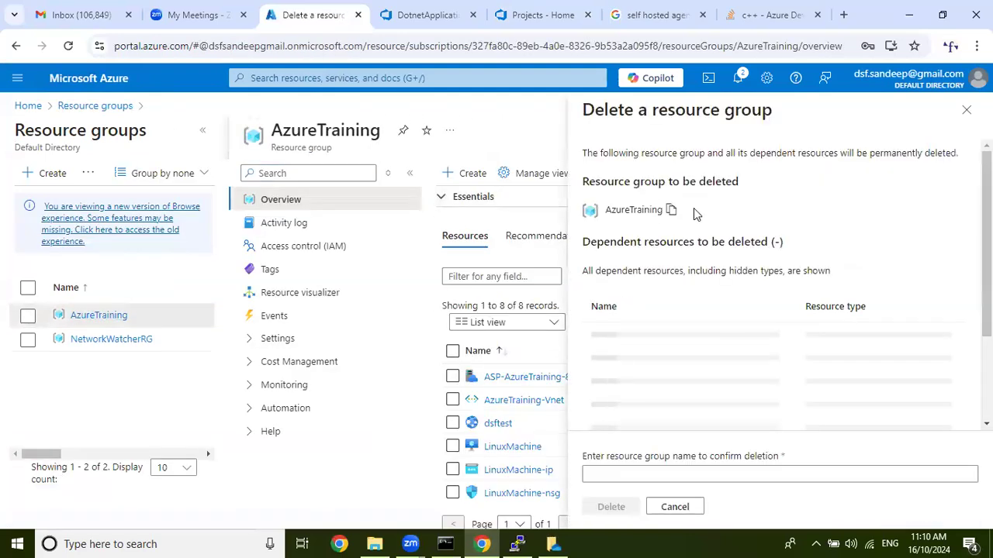
{"action": "left_click", "coordinate": [620, 433]}
{"action": "left_click", "coordinate": [629, 473]}
{"action": "key", "text": "ctrl+v"}
{"action": "left_click", "coordinate": [611, 506]}
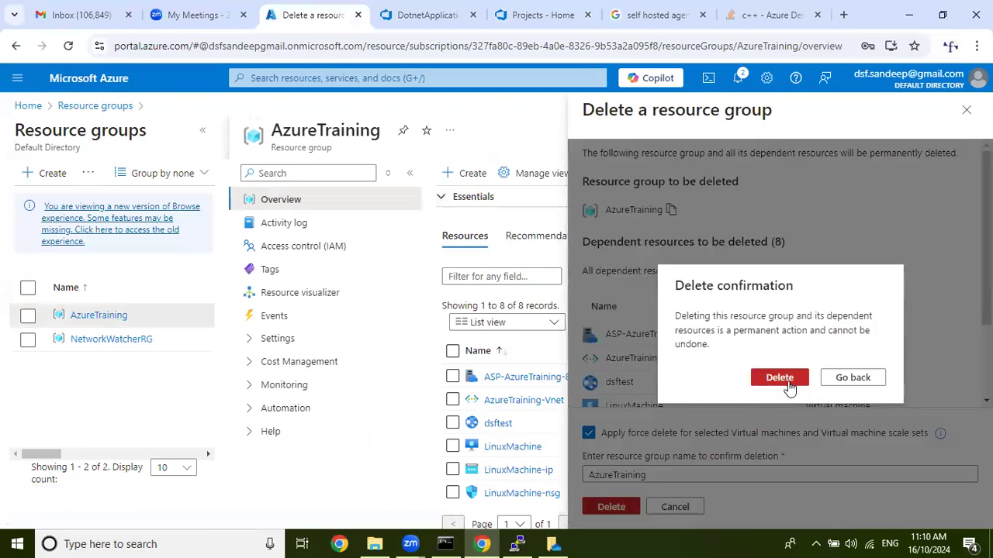
{"action": "left_click", "coordinate": [779, 377]}
Delete the NetworkWatcherRG resource group, entering NetworkWatcherRG as the confirmation name.
{"action": "left_click_drag", "start_coordinate": [194, 339], "coordinate": [110, 350]}
{"action": "left_click", "coordinate": [111, 349]}
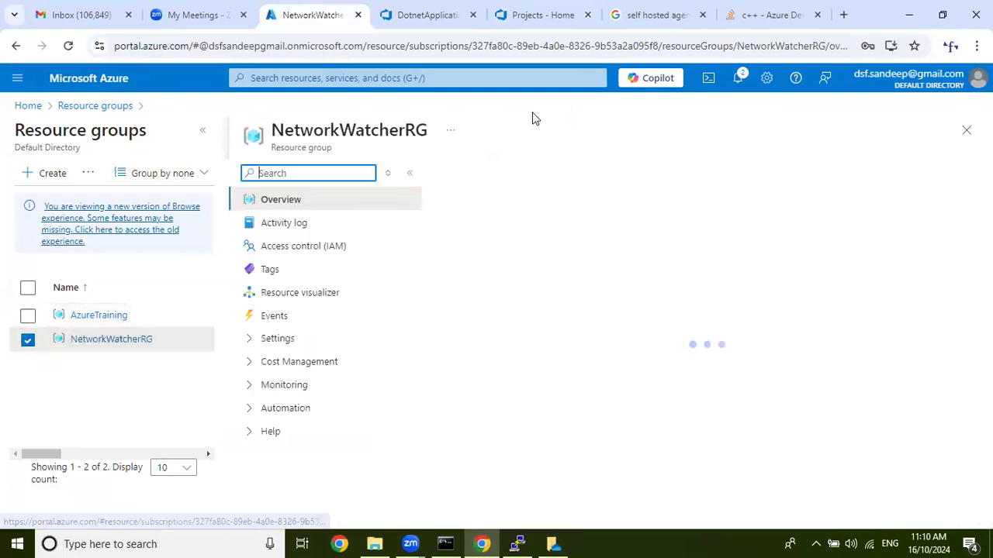
{"action": "left_click", "coordinate": [663, 173]}
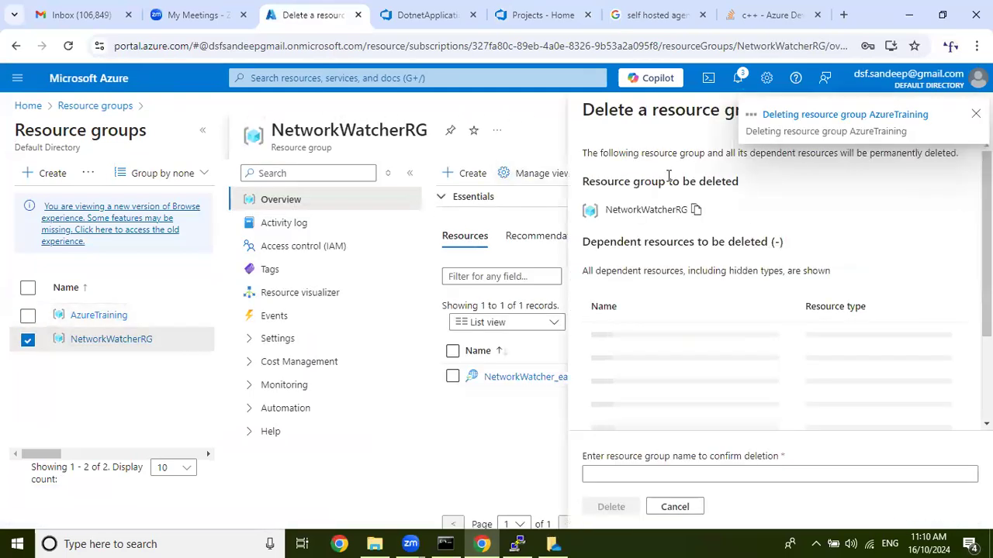
{"action": "left_click", "coordinate": [696, 211]}
{"action": "left_click", "coordinate": [690, 472]}
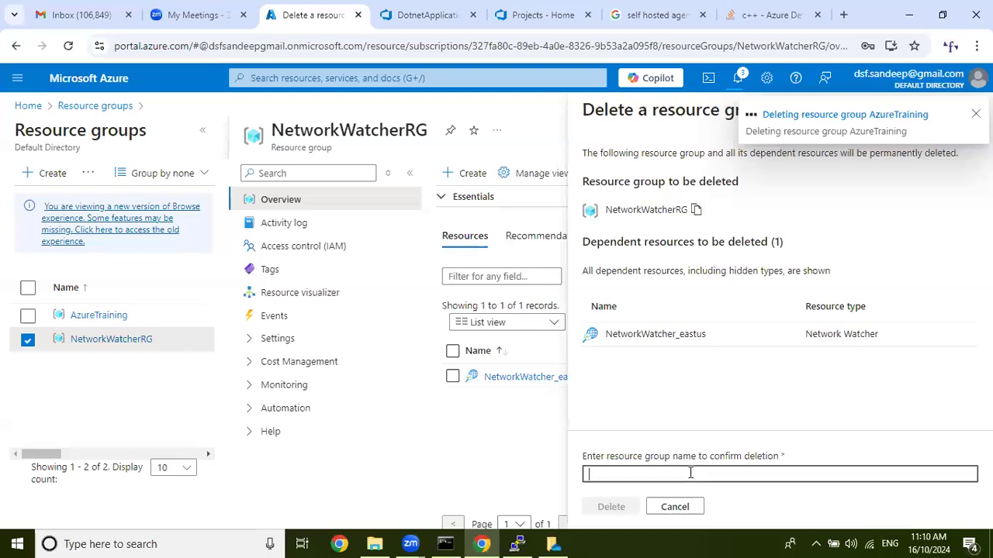
{"action": "key", "text": "ctrl+v"}
{"action": "left_click", "coordinate": [609, 508]}
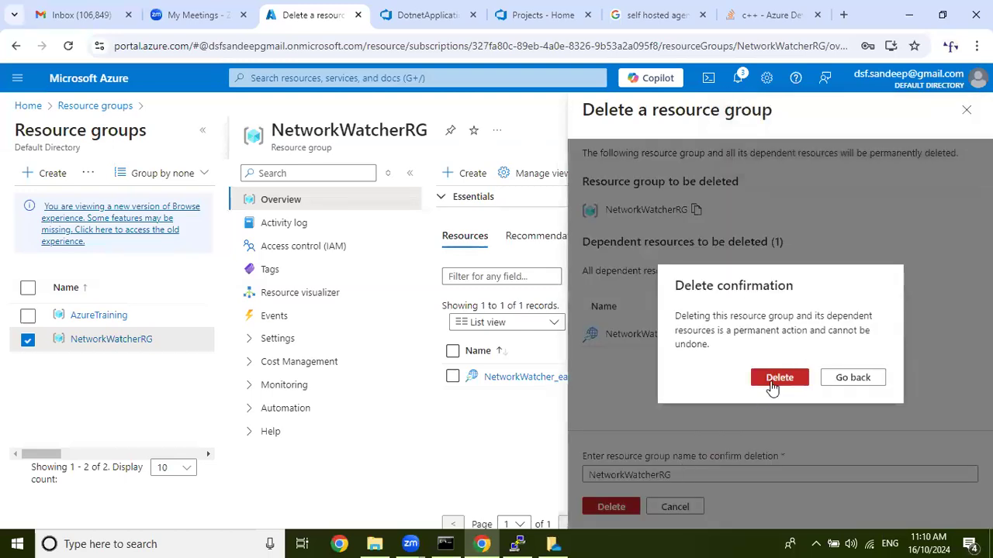
{"action": "left_click", "coordinate": [771, 386]}
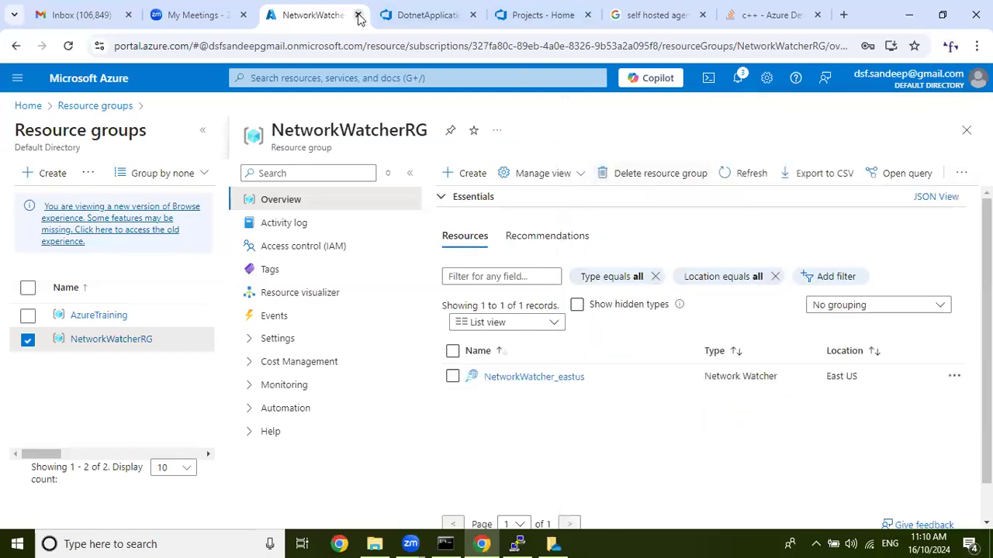
Close the Azure portal page and go from the DotnetApplication repository files to the Azure DevOps organization home.
{"action": "left_click", "coordinate": [358, 15]}
{"action": "left_click", "coordinate": [399, 17]}
{"action": "left_click", "coordinate": [331, 8]}
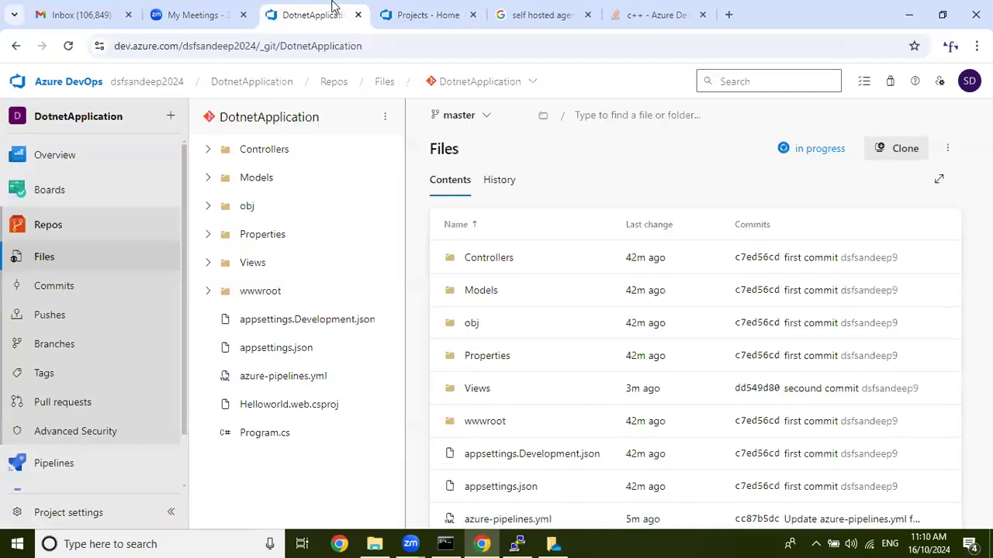
{"action": "left_click", "coordinate": [482, 13]}
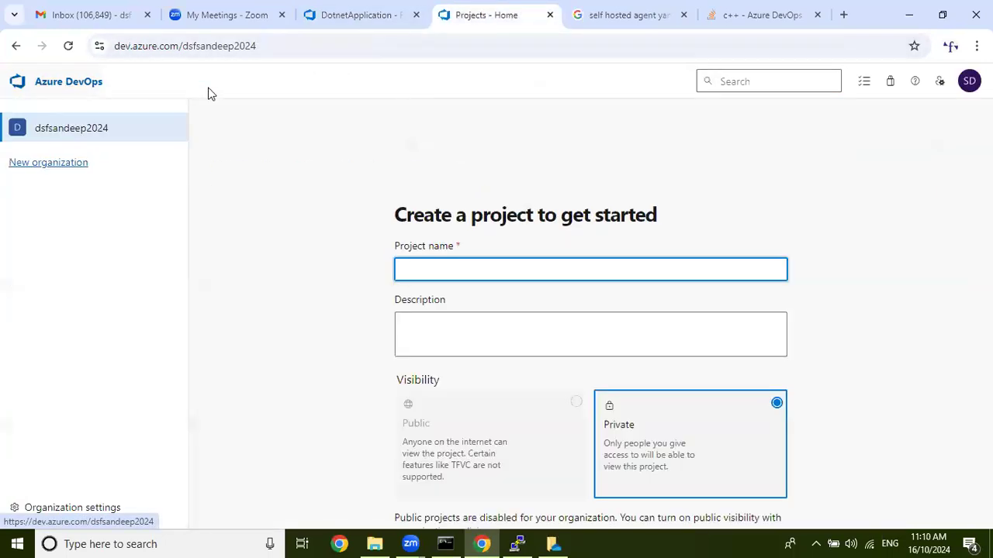
{"action": "left_click", "coordinate": [356, 12]}
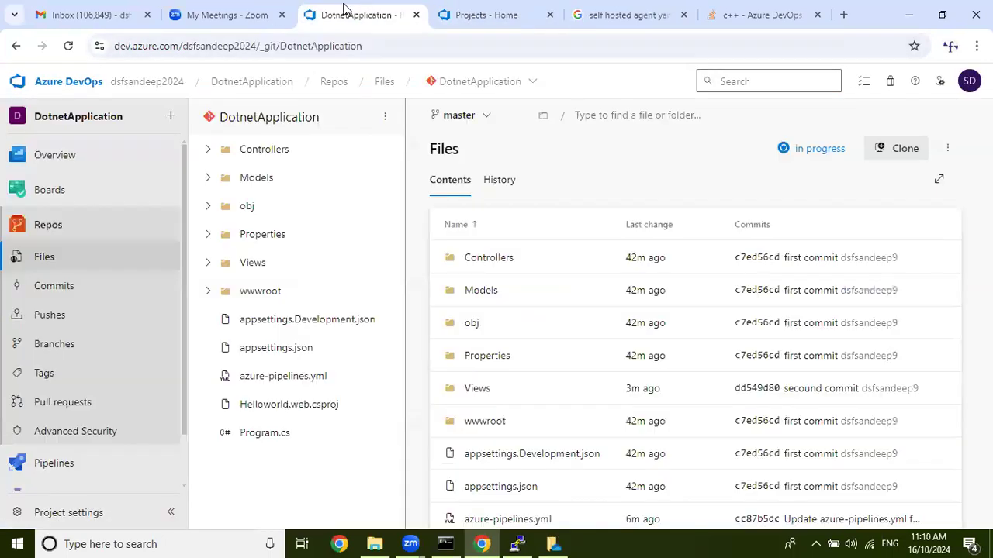
{"action": "left_click", "coordinate": [61, 85]}
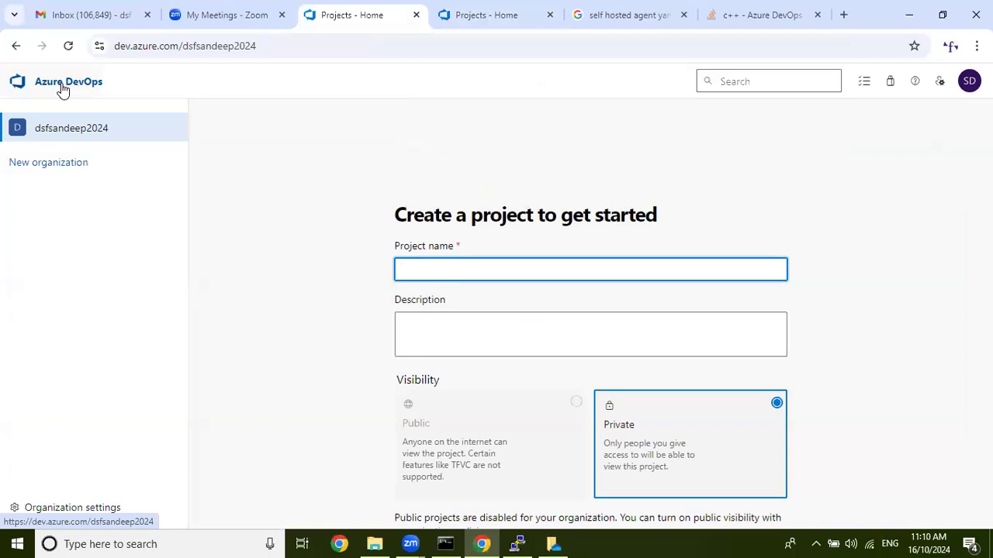
Close the duplicate Azure DevOps projects page, the Stack Overflow question and the self hosted agent yaml search results.
{"action": "left_click", "coordinate": [487, 9]}
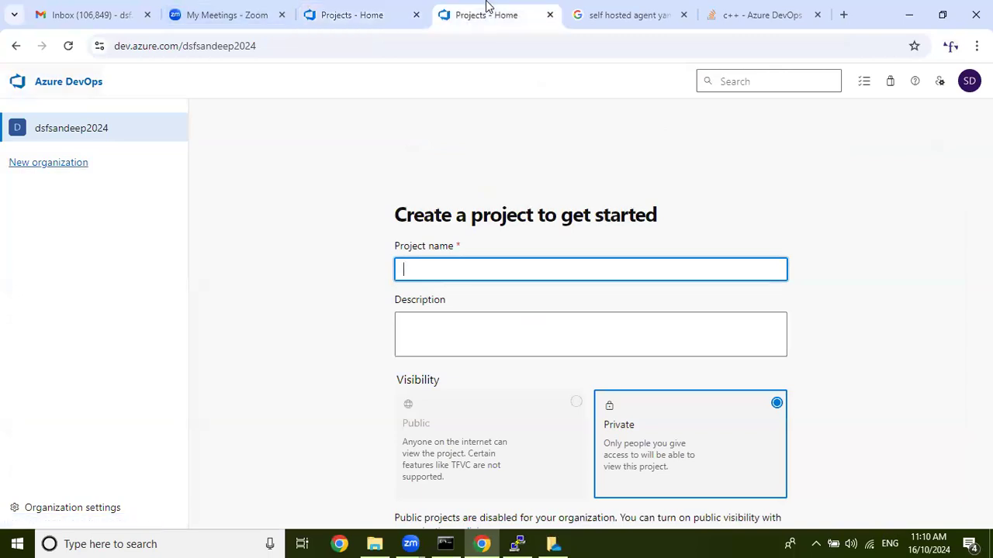
{"action": "left_click", "coordinate": [549, 14]}
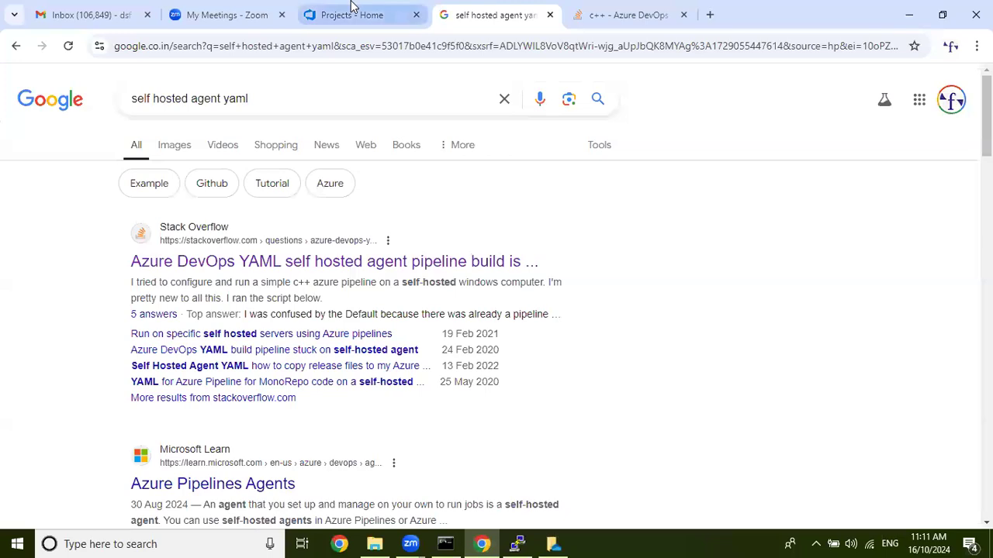
{"action": "left_click", "coordinate": [351, 8]}
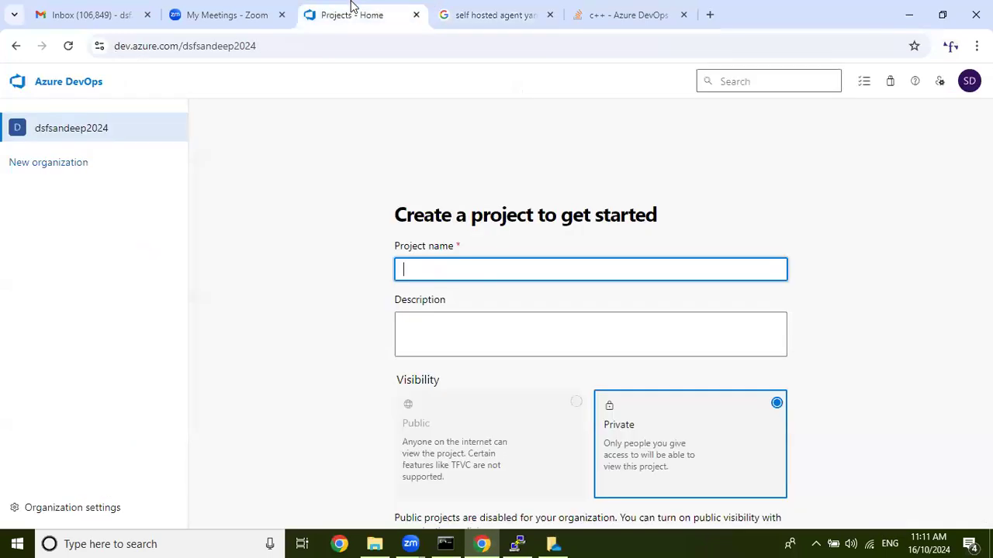
{"action": "left_click", "coordinate": [529, 11]}
{"action": "left_click", "coordinate": [640, 8]}
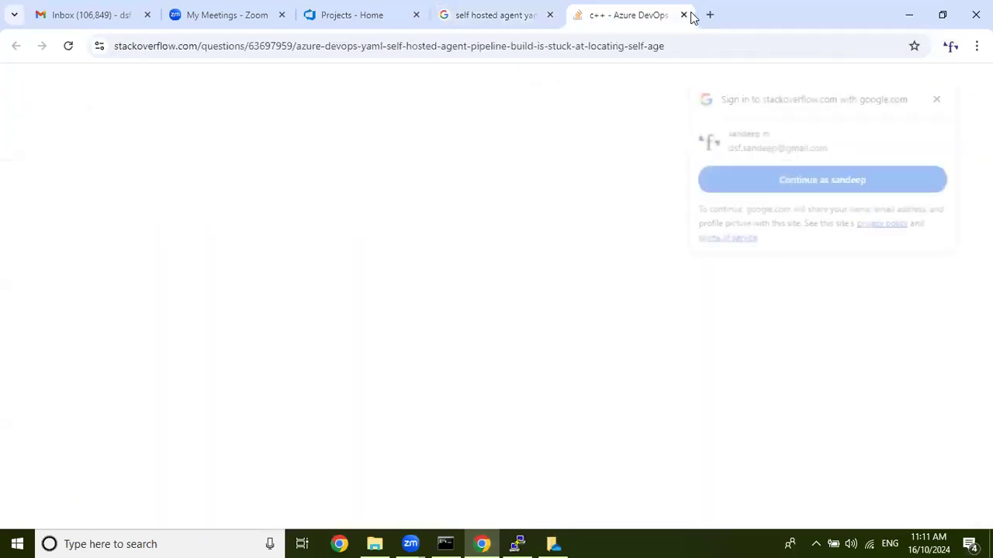
{"action": "left_click", "coordinate": [680, 16]}
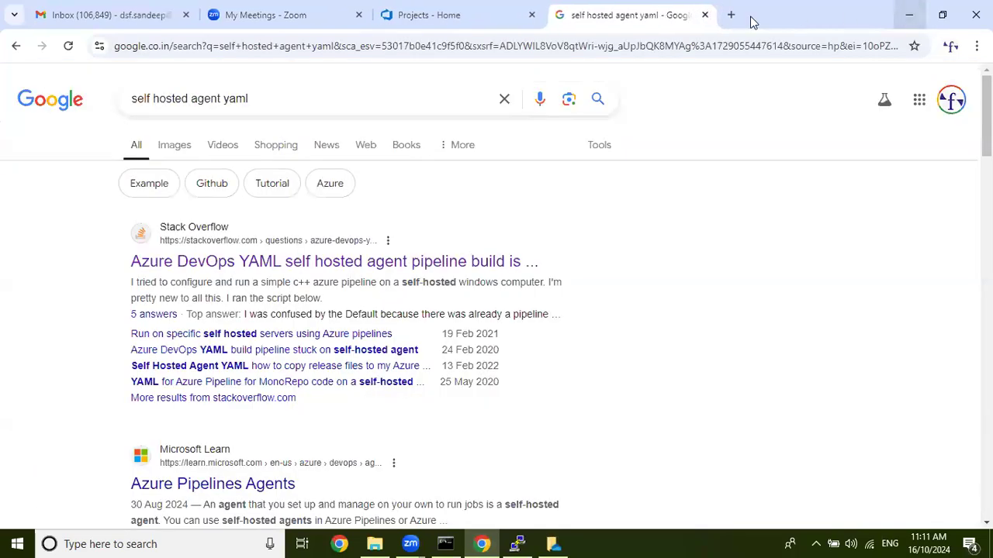
{"action": "left_click", "coordinate": [705, 16]}
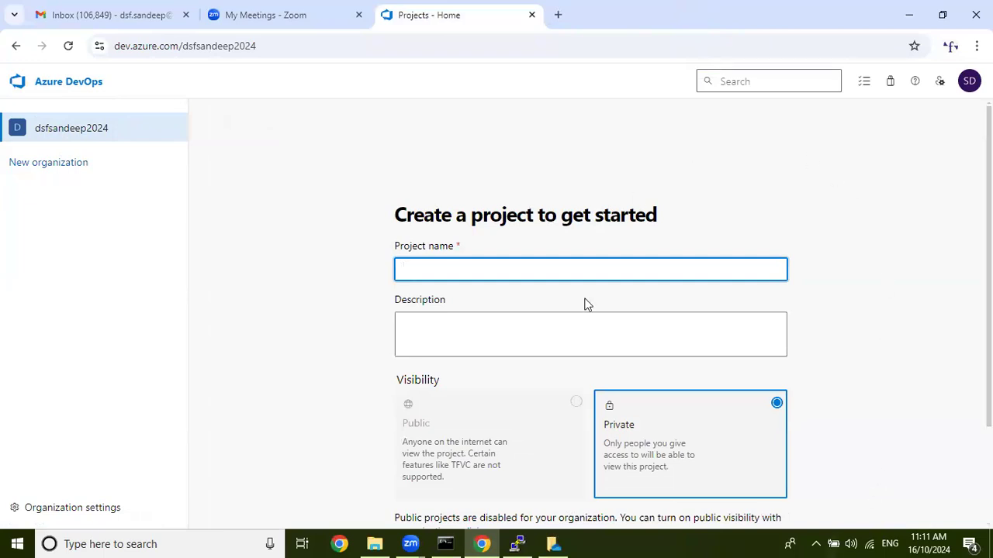
{"action": "left_click", "coordinate": [736, 534]}
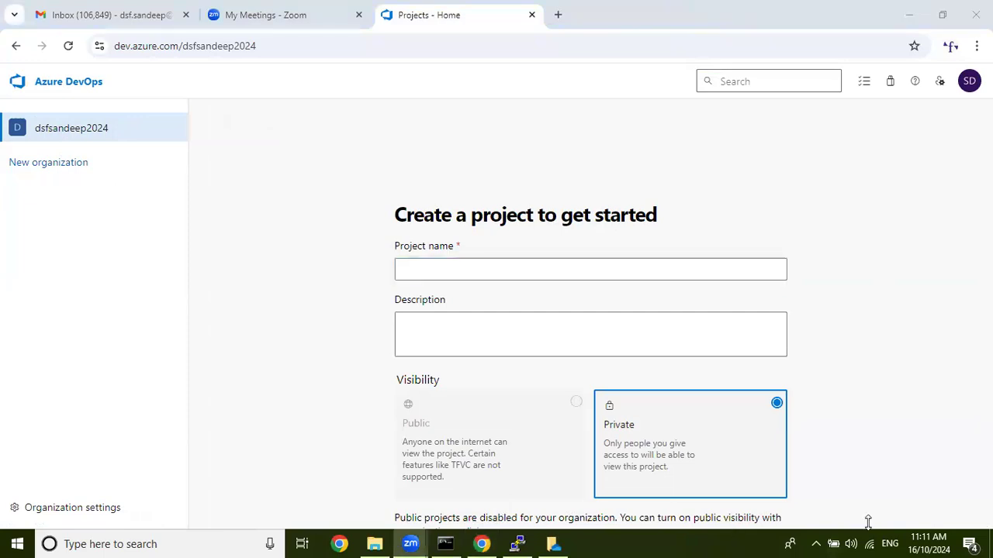